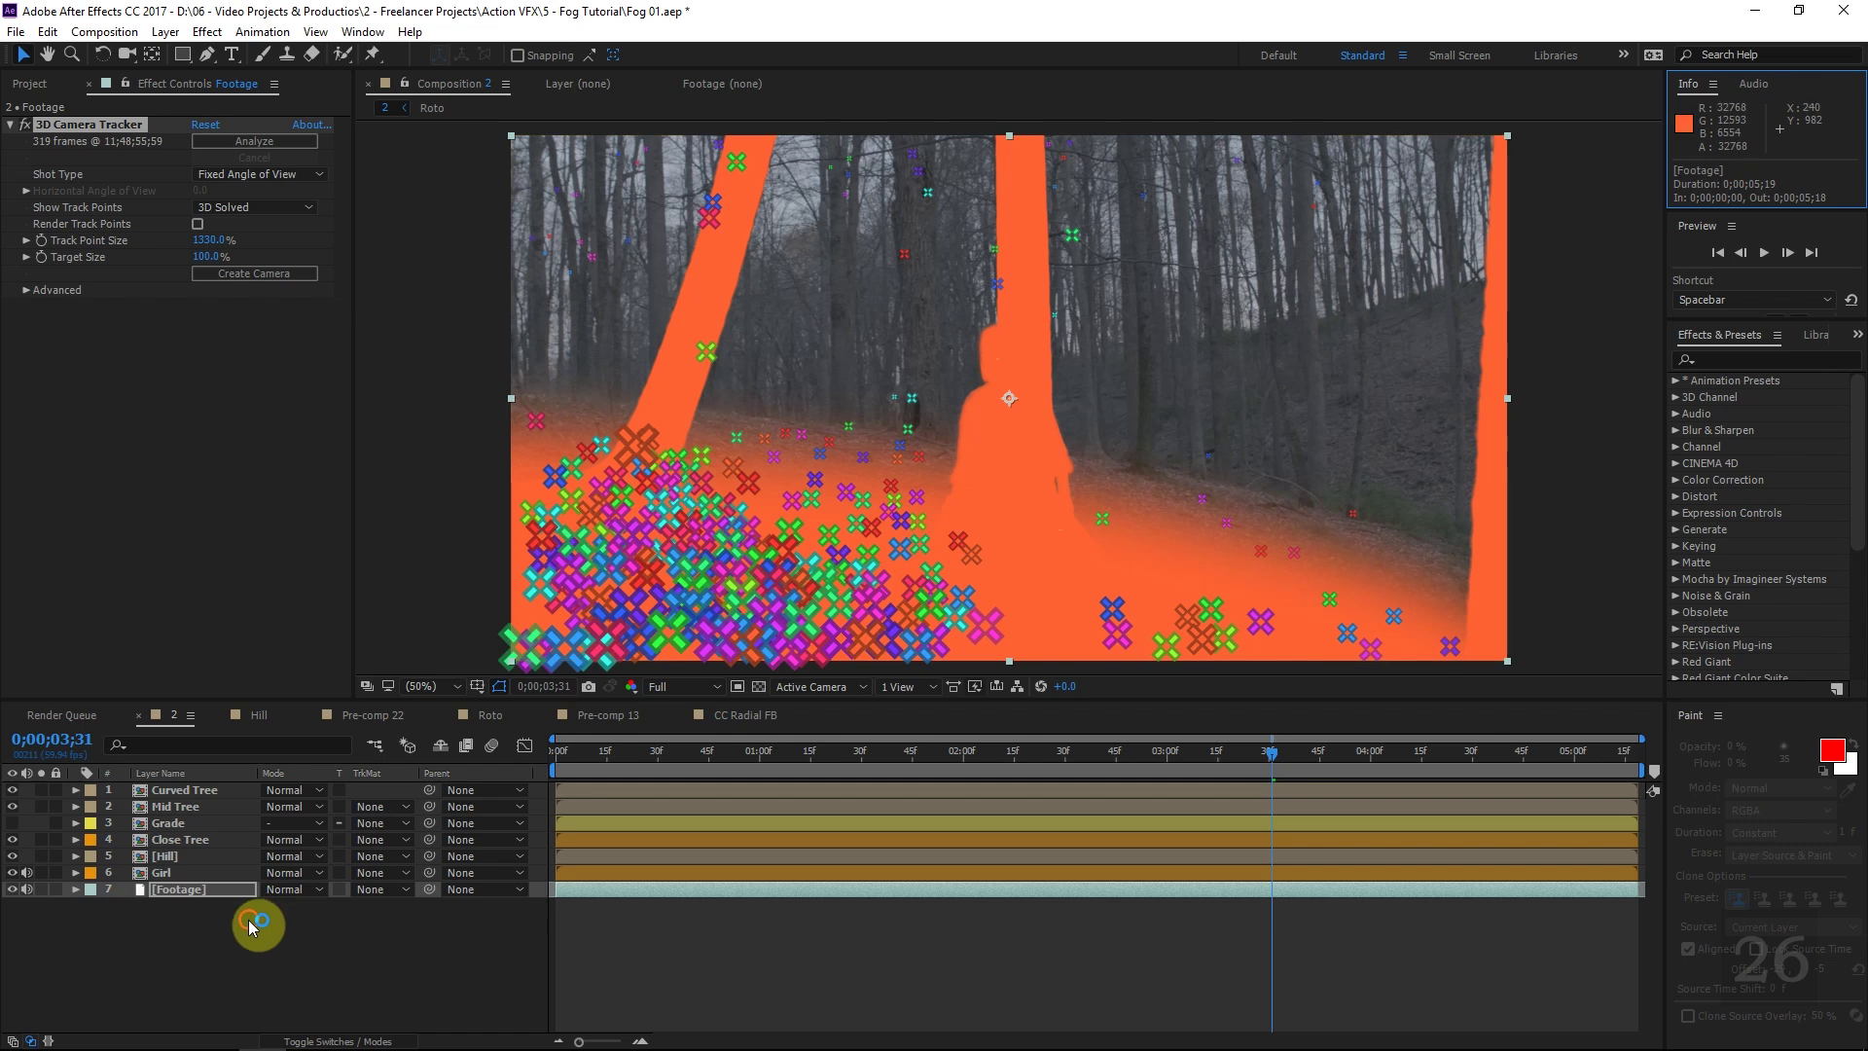
Examine how the rotoscoped hill, trees and girl separate from the footage at several points along the timeline.
left_click(186, 875)
left_click(199, 856)
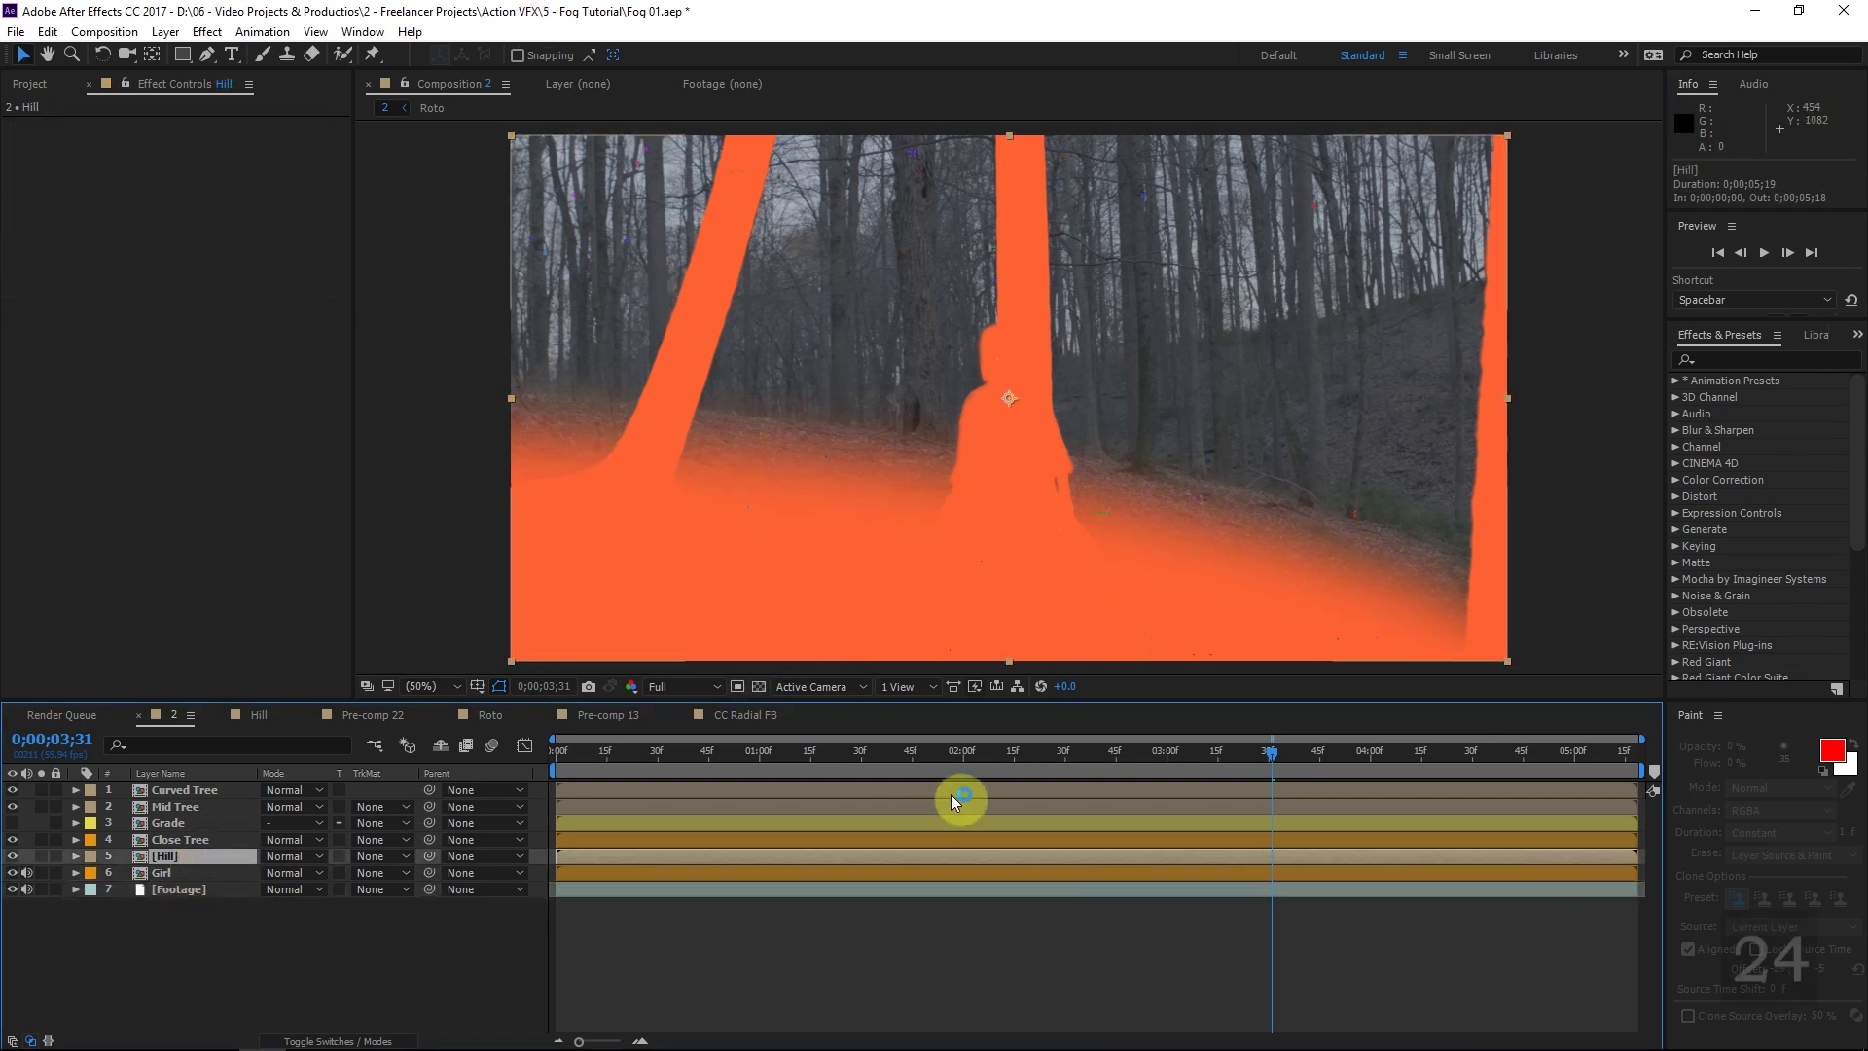
left_click(1041, 766)
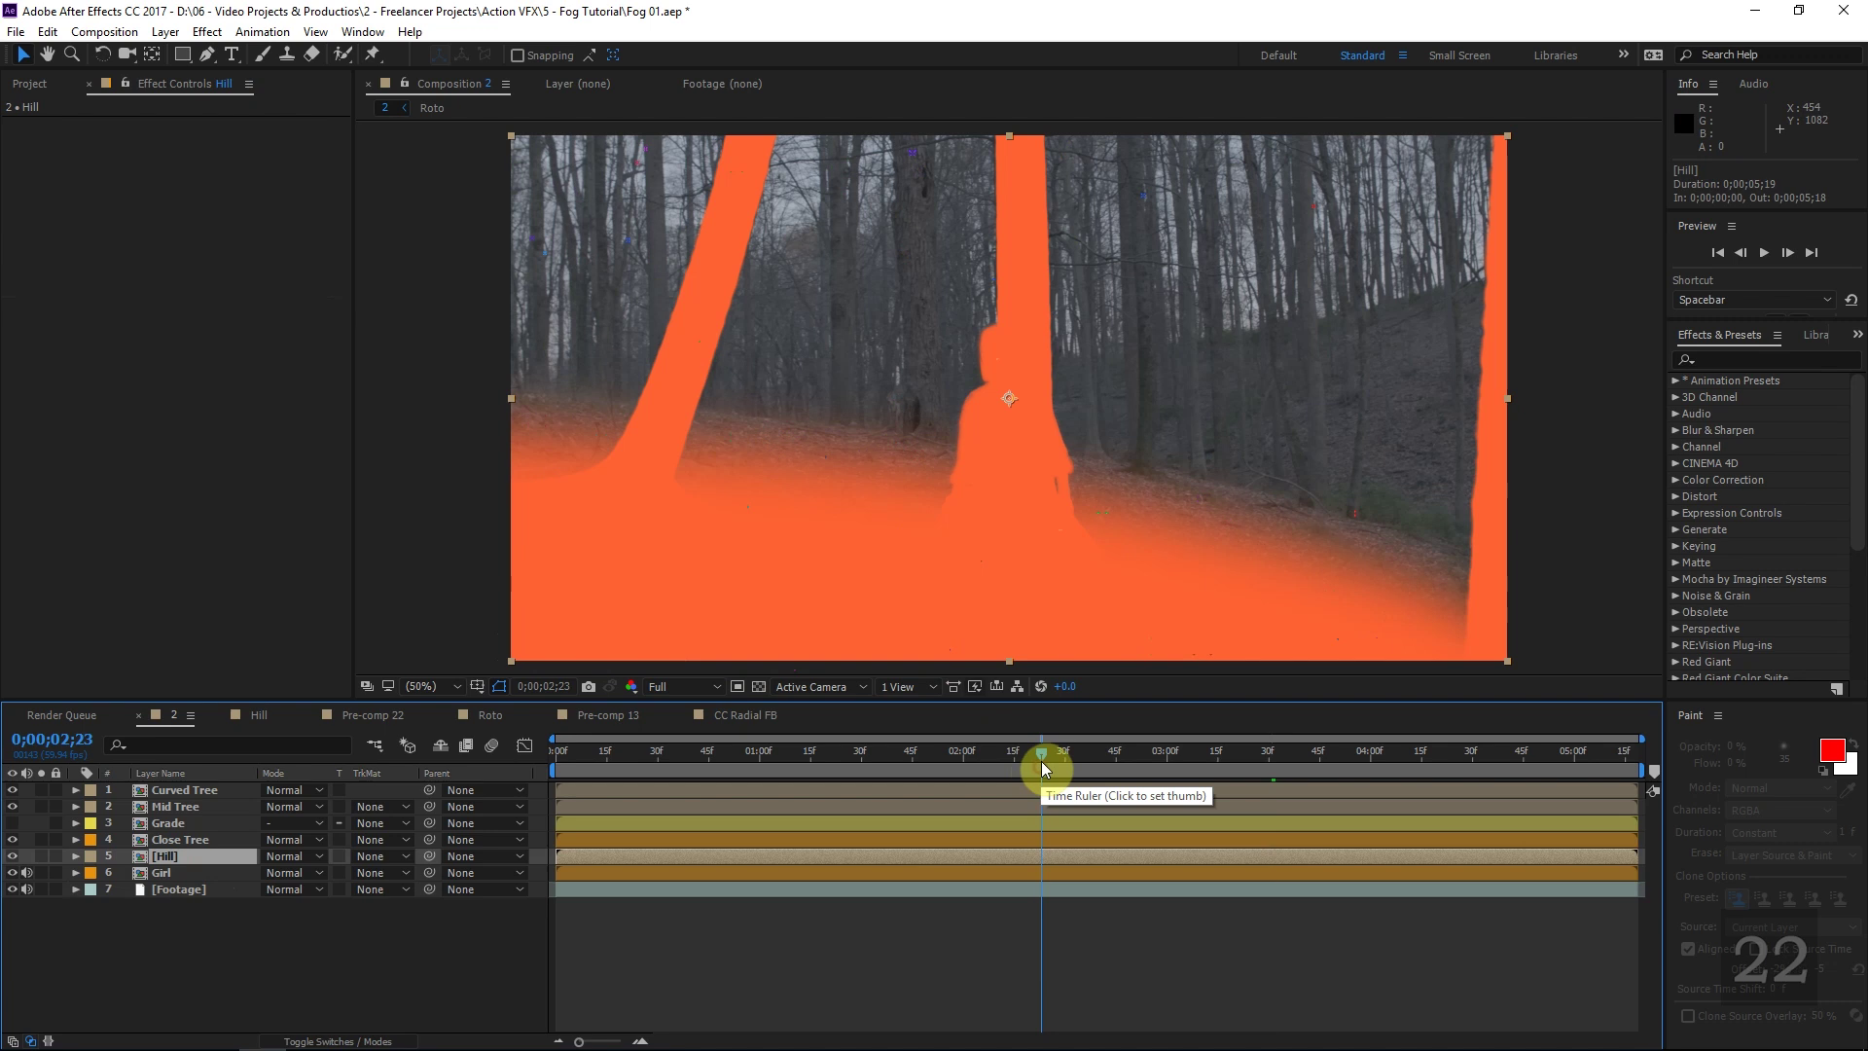
left_click_drag(1030, 758, 1169, 753)
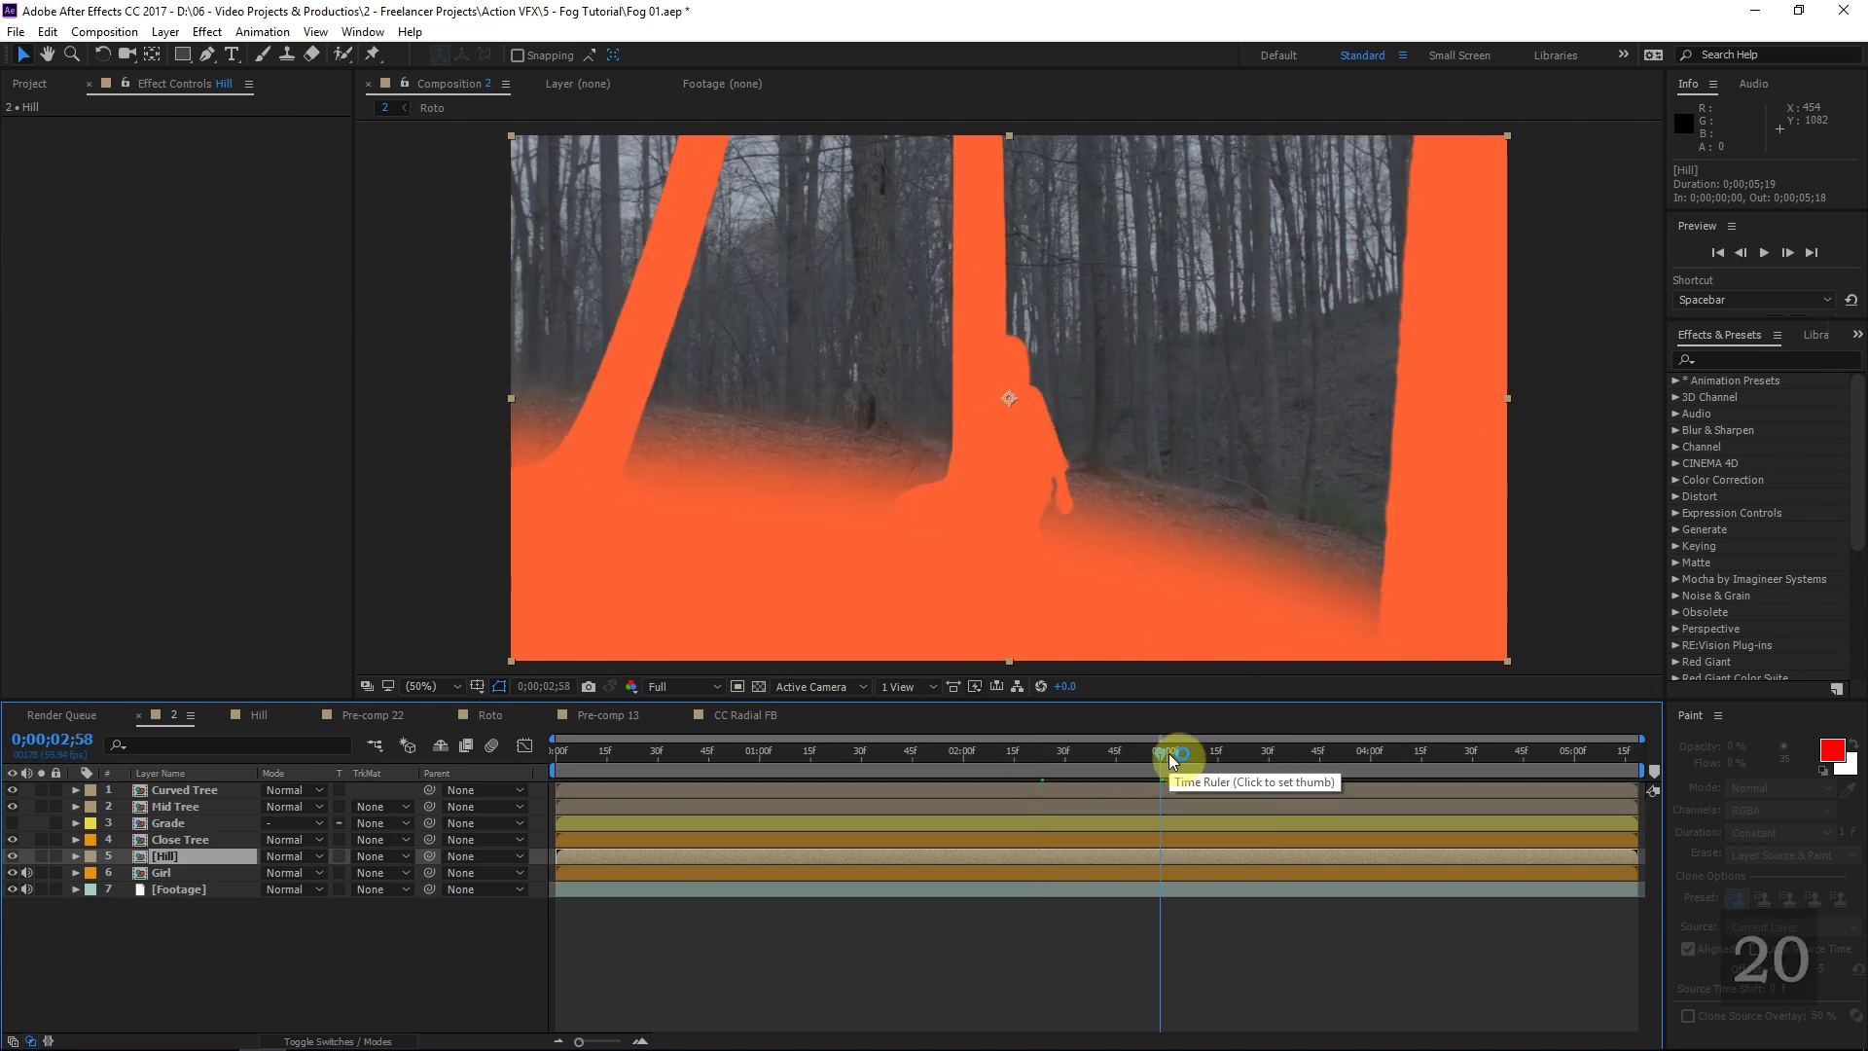
left_click(1423, 585)
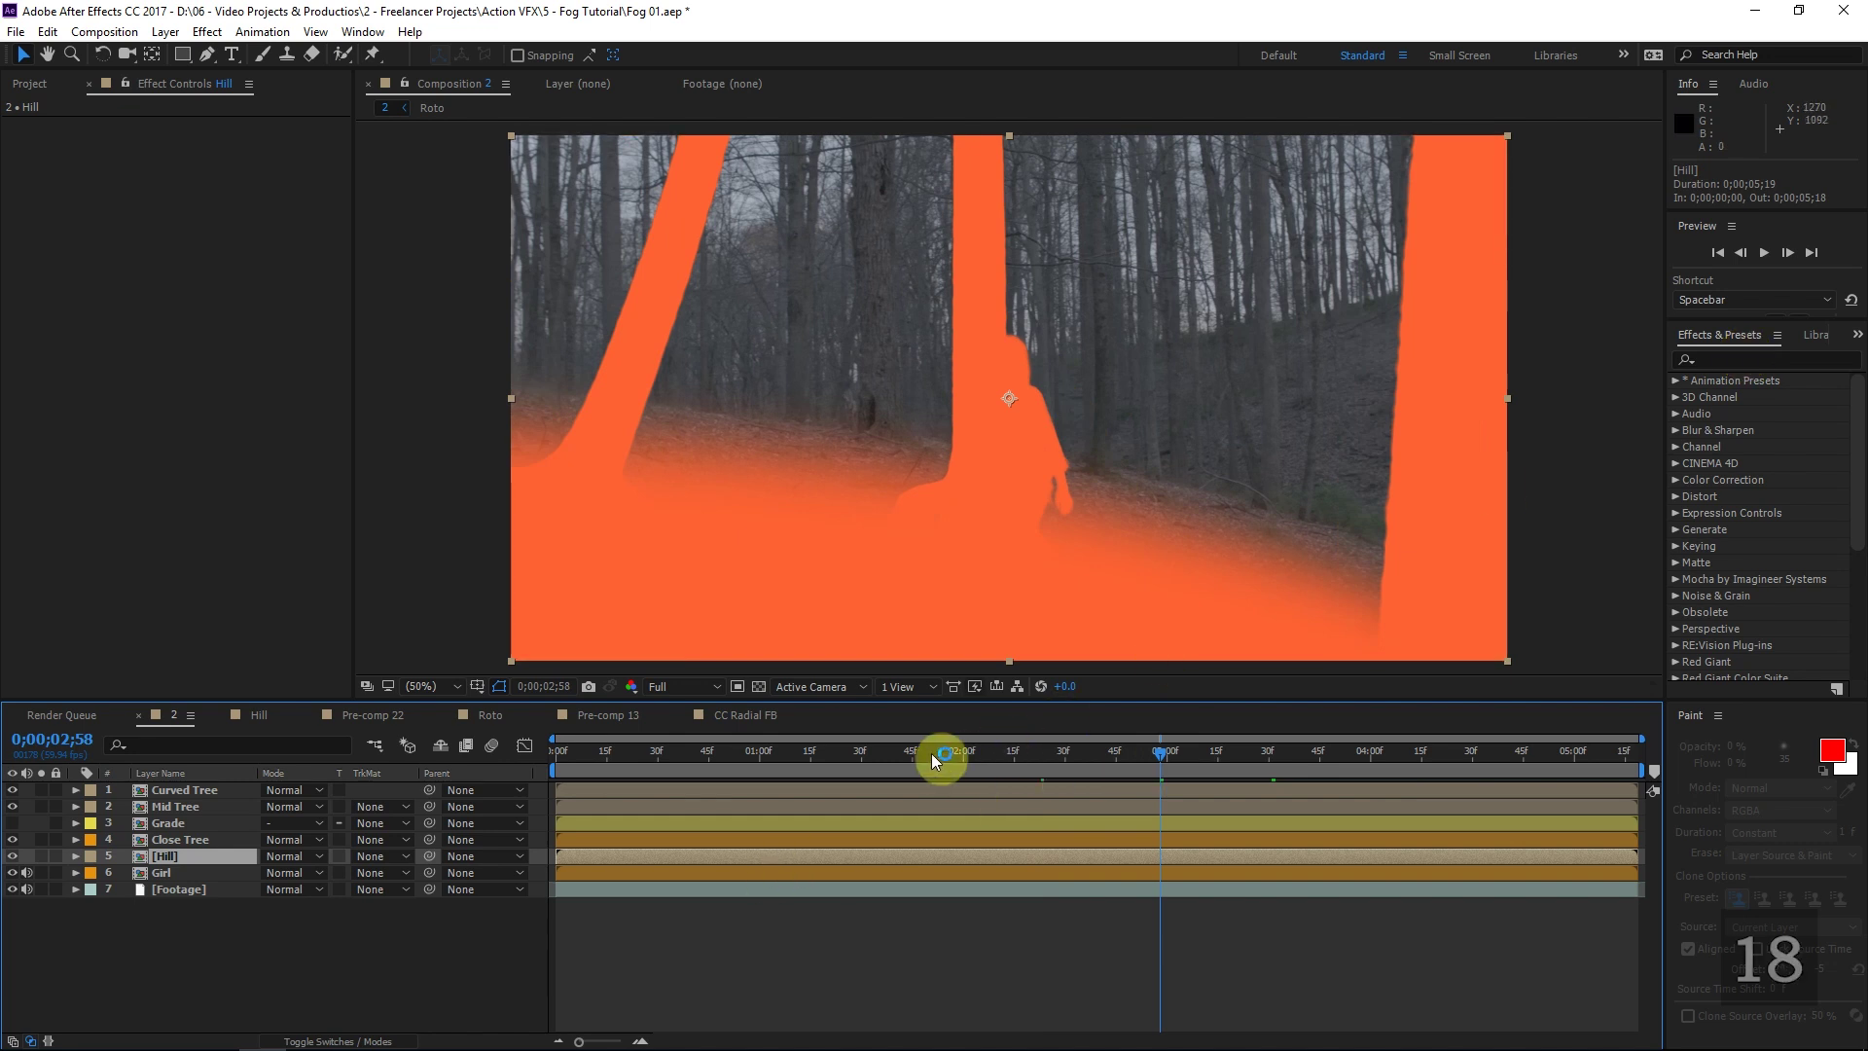
left_click(885, 756)
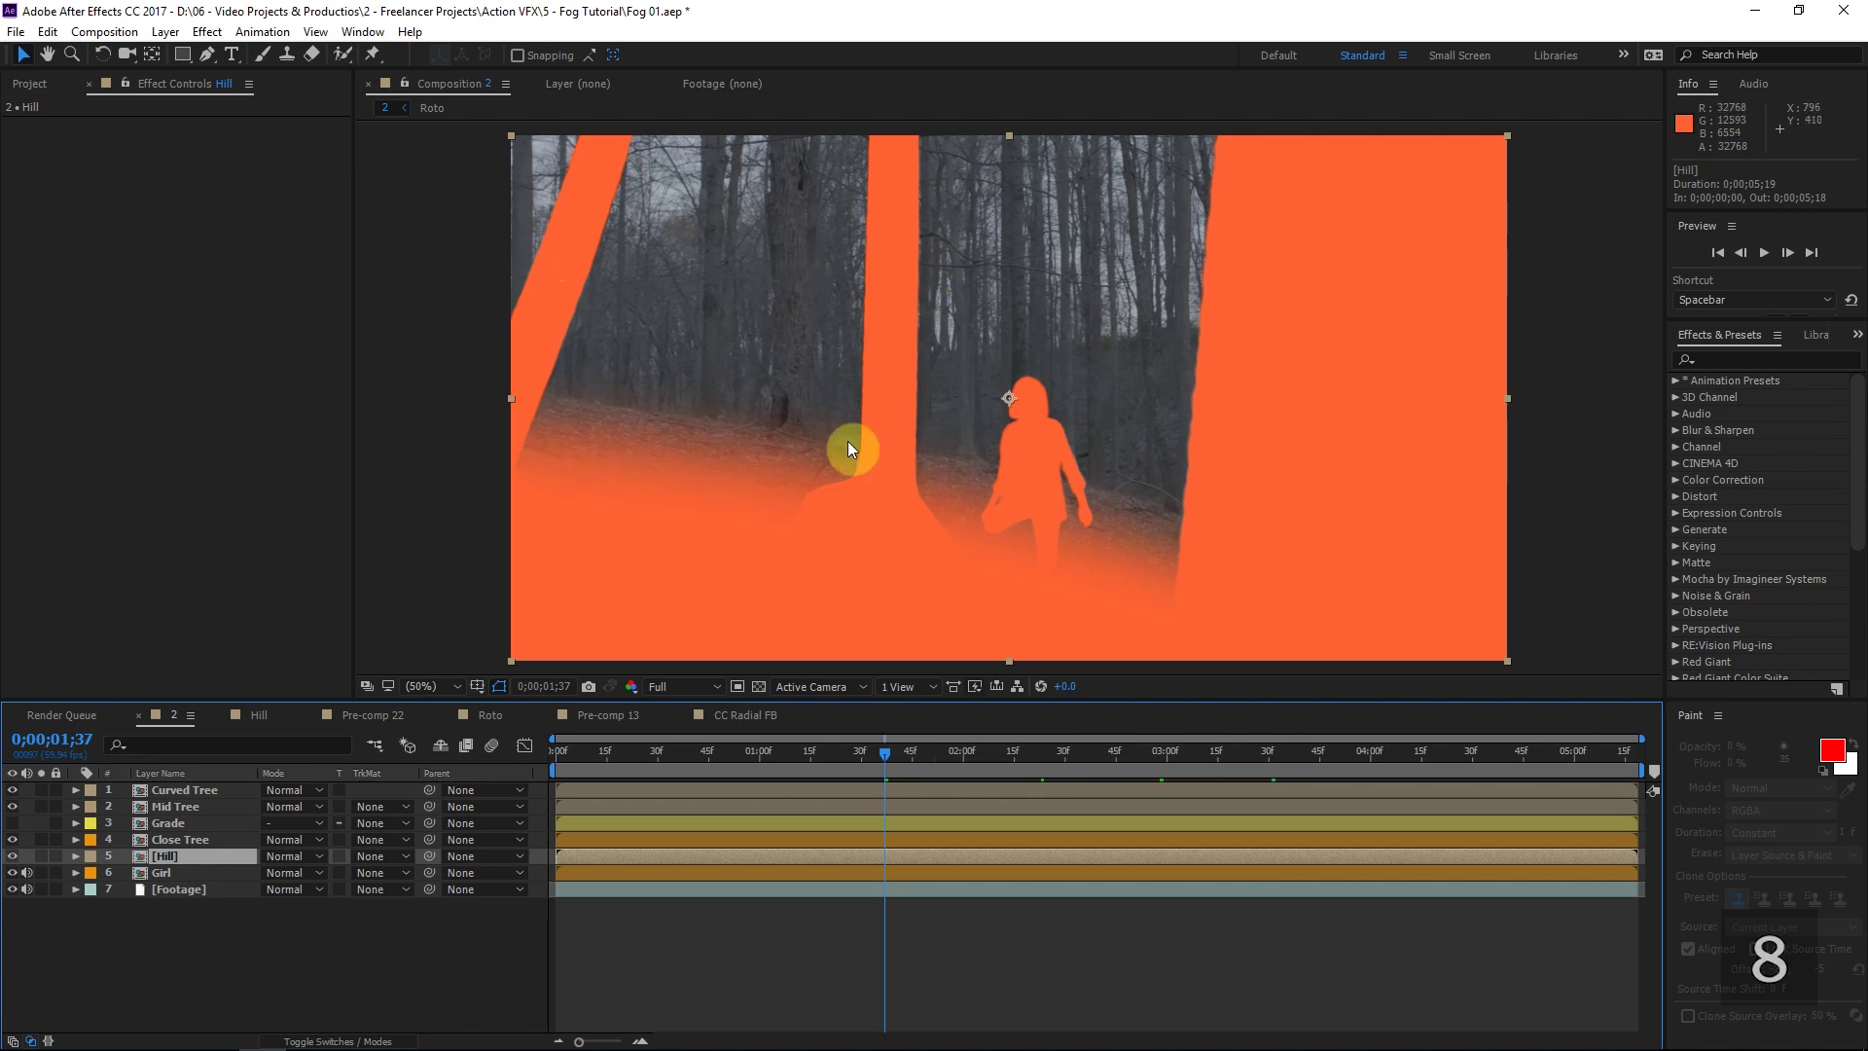
left_click(952, 751)
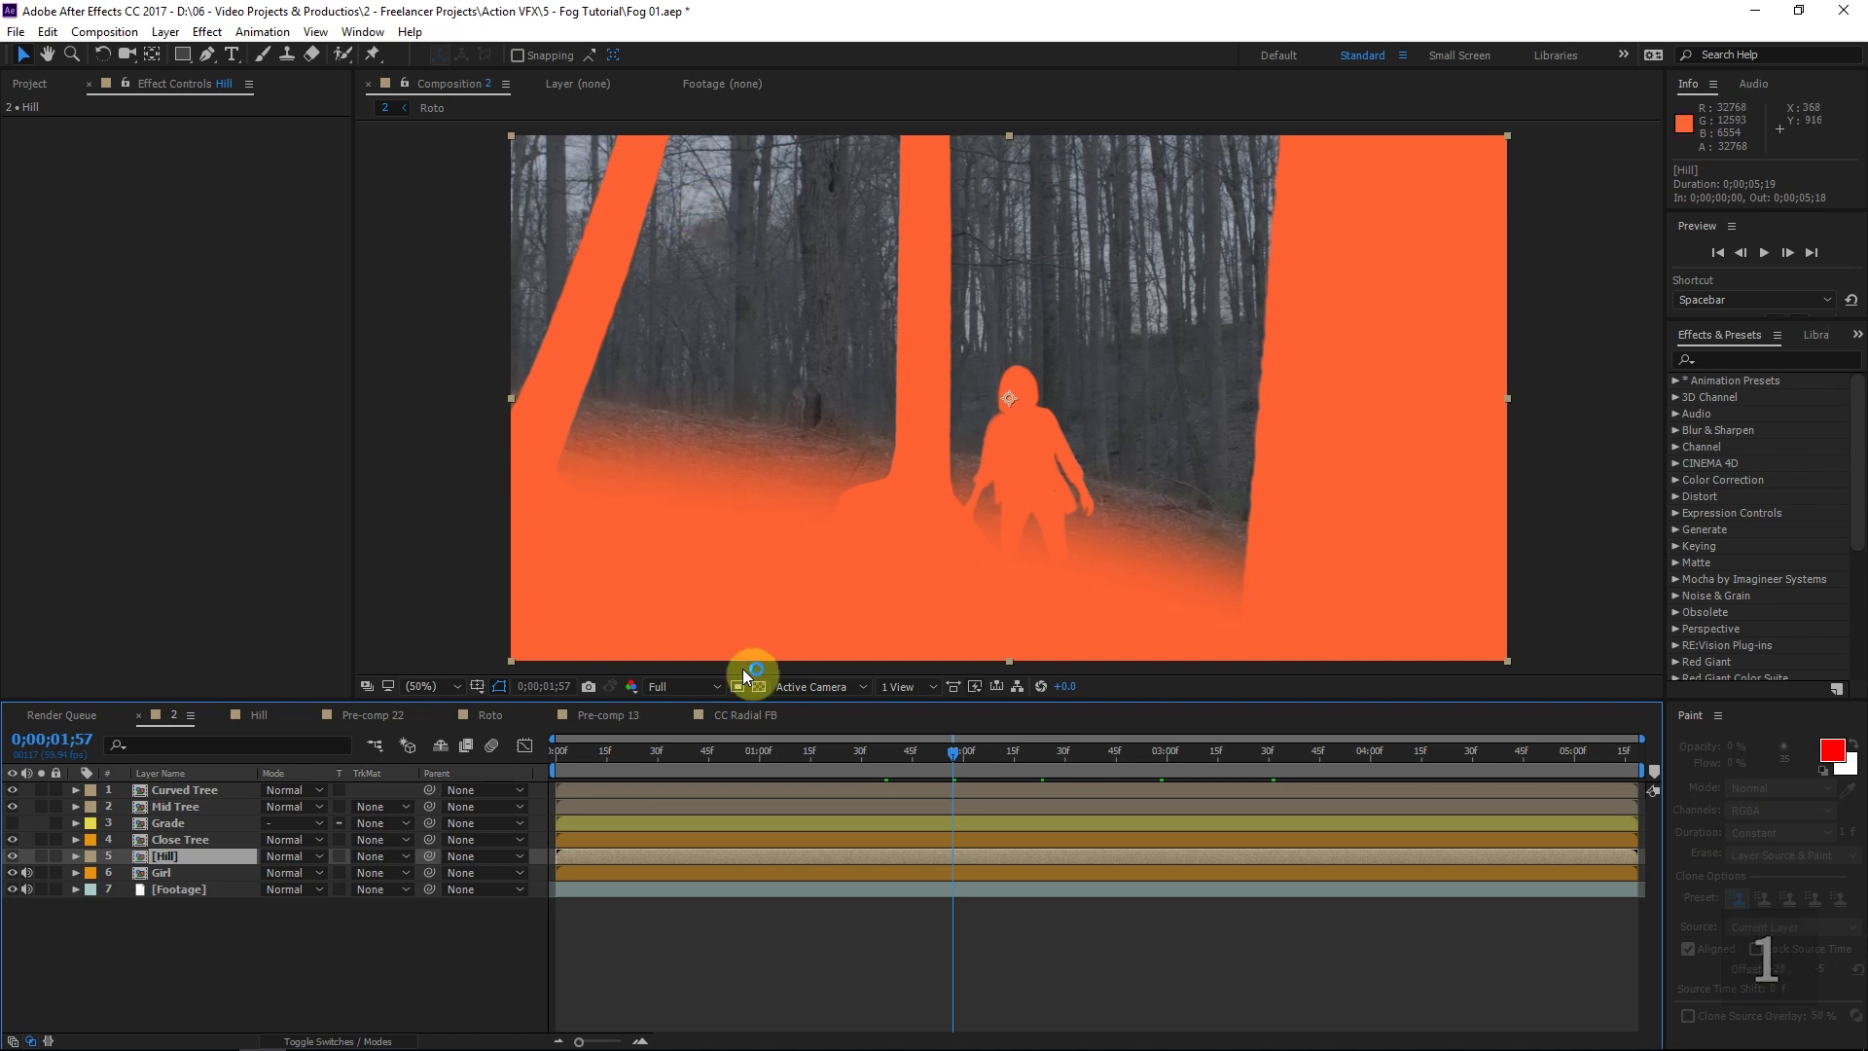
left_click(1076, 747)
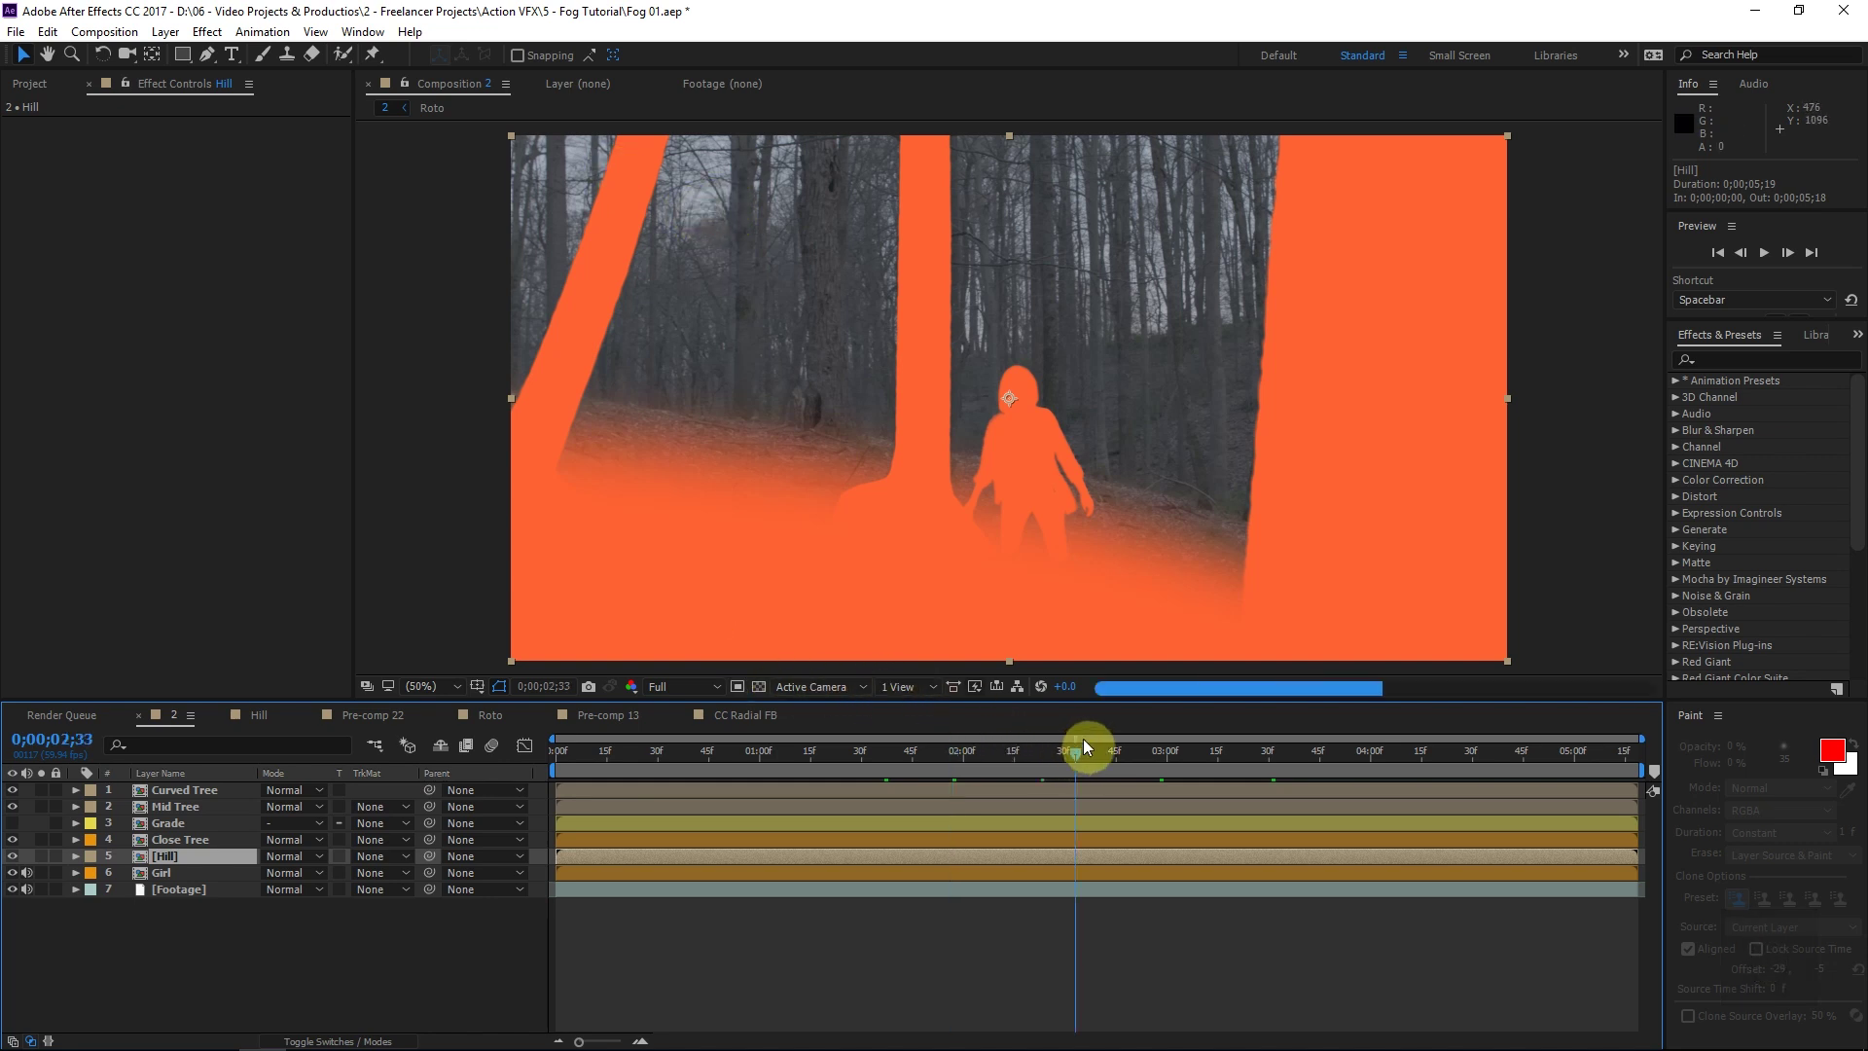
left_click(1212, 756)
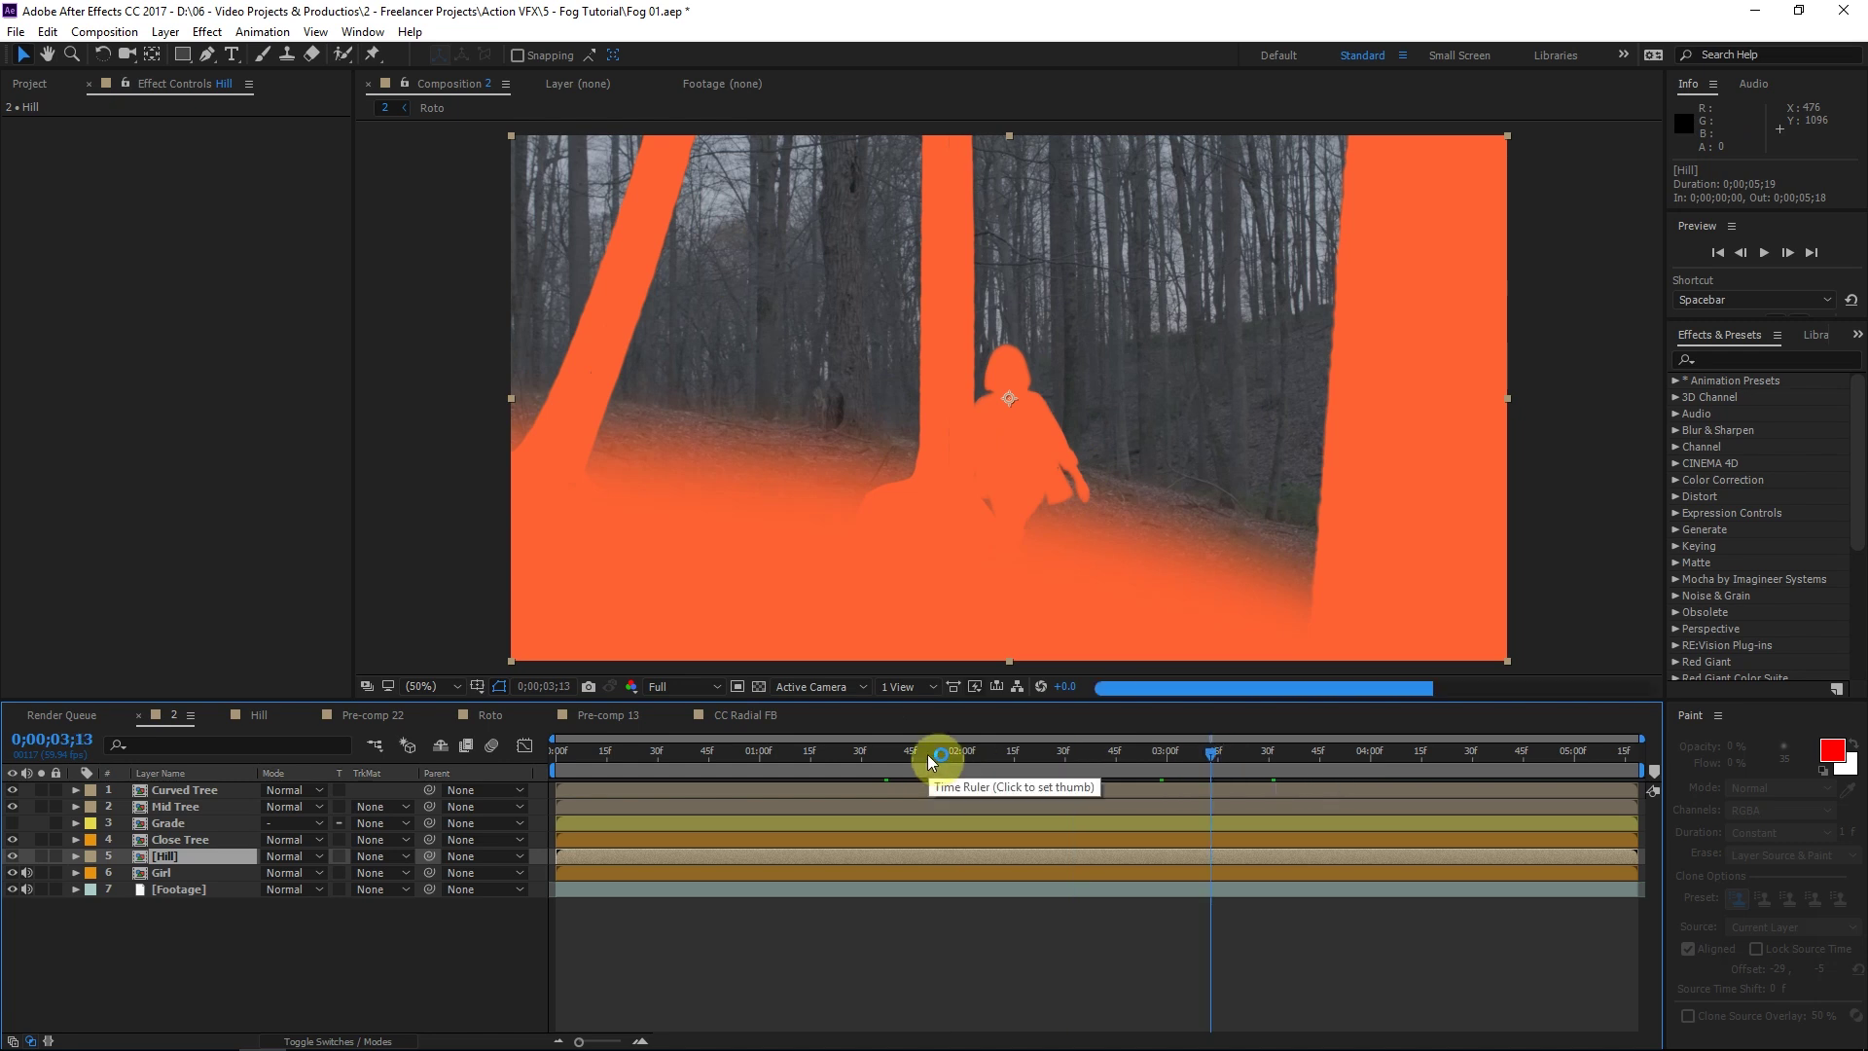
Create a camera from the Footage layer's 3D Camera Tracker and move the current time to 0;00;01;26.
left_click(206, 888)
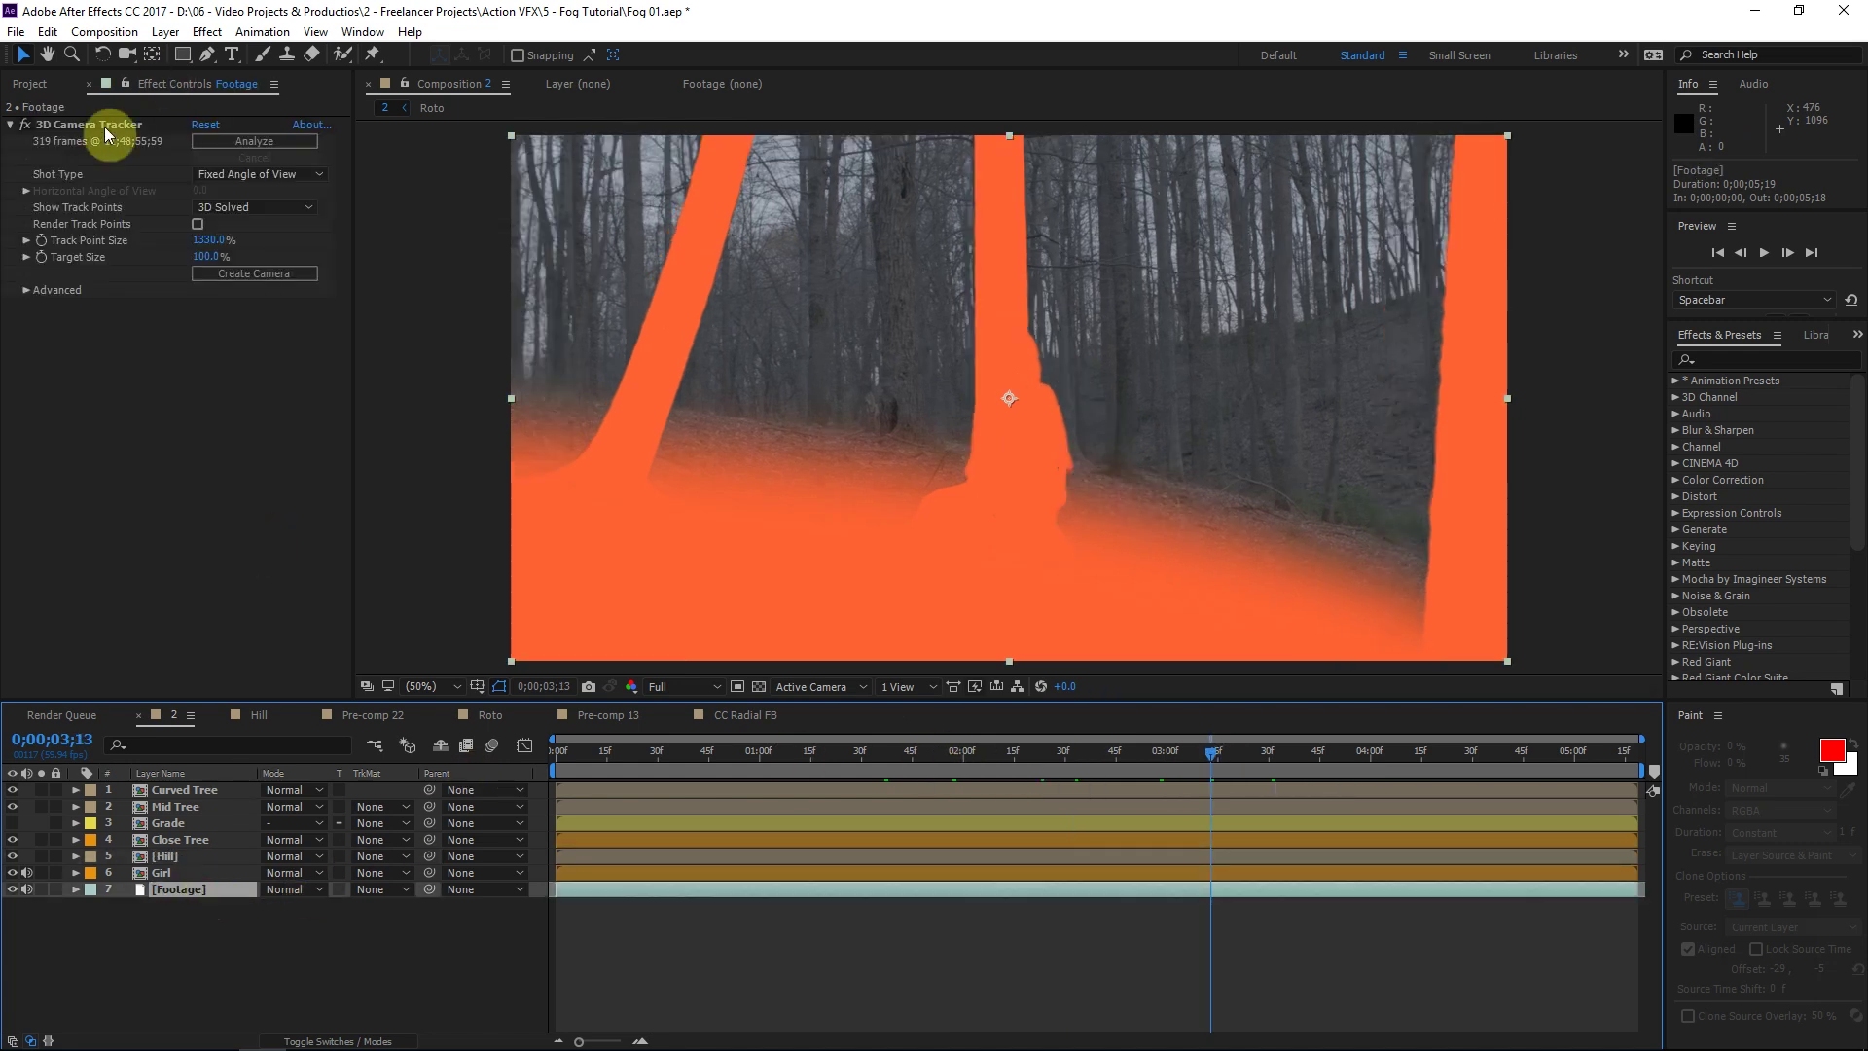
left_click(97, 124)
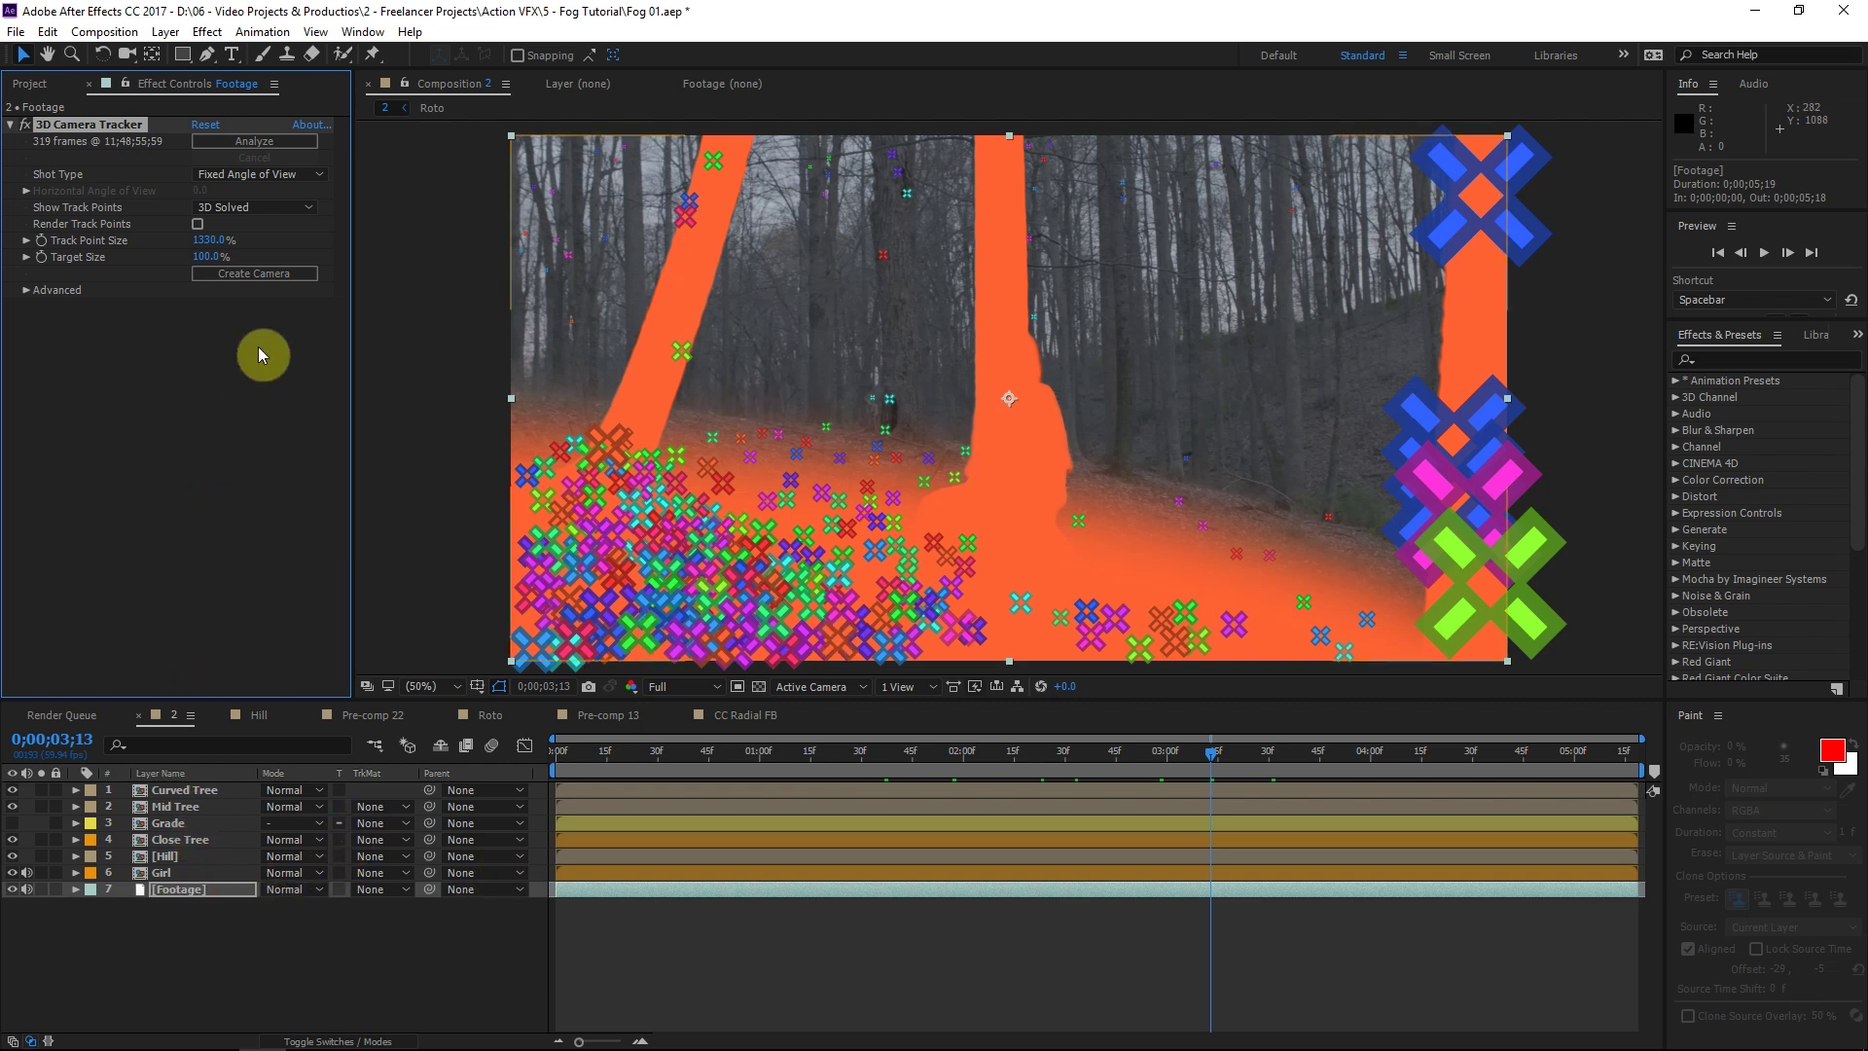
left_click(285, 280)
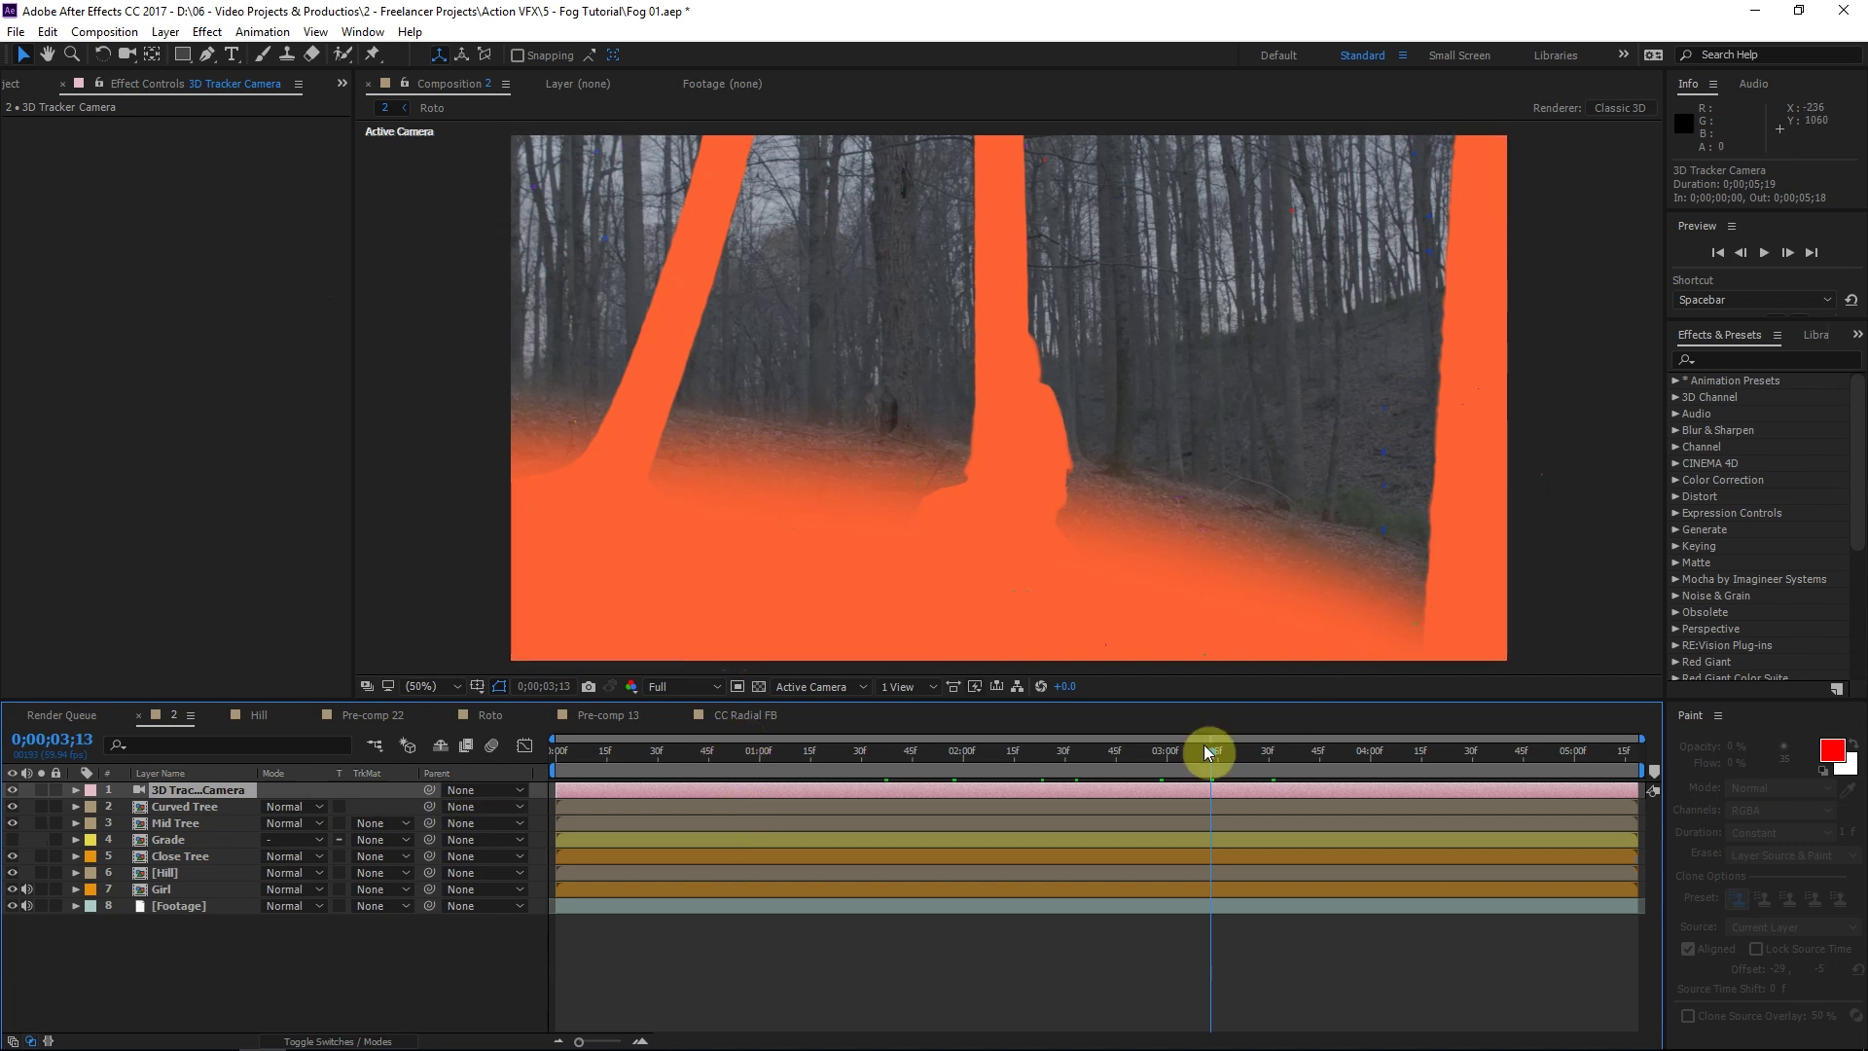
left_click(1007, 760)
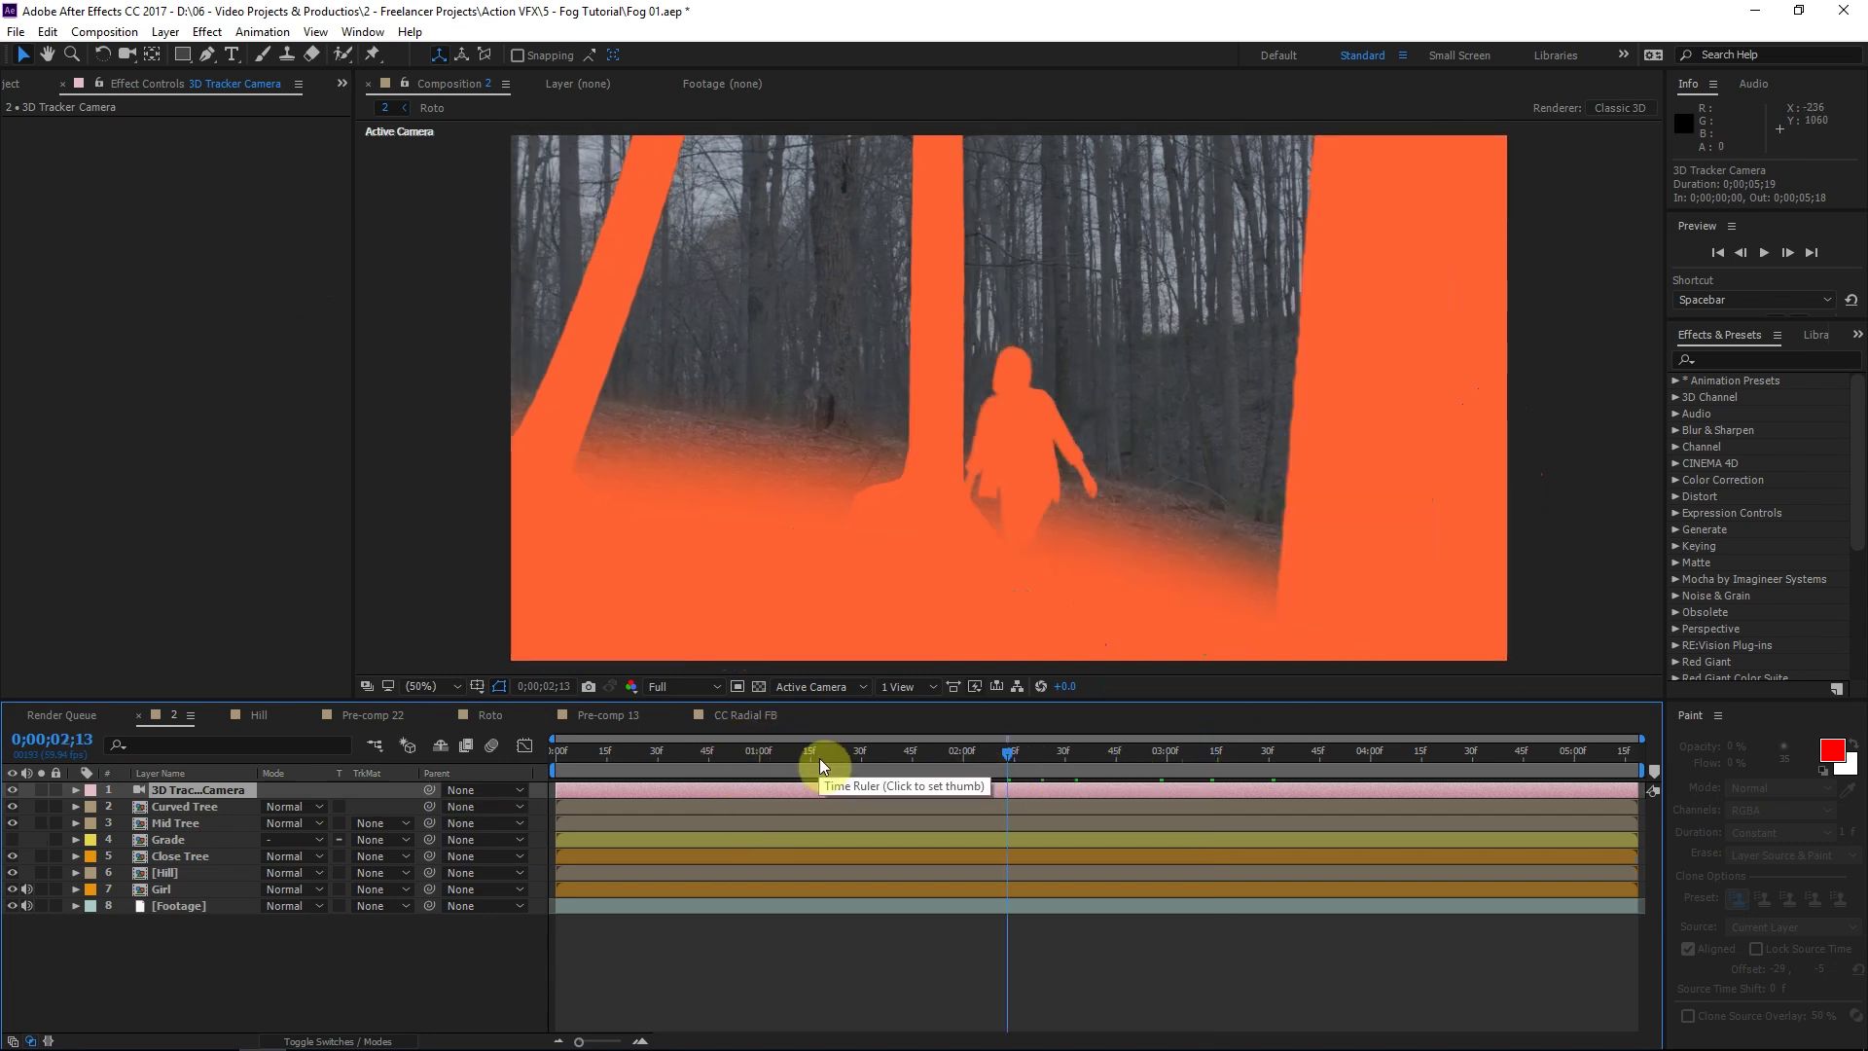
left_click(847, 753)
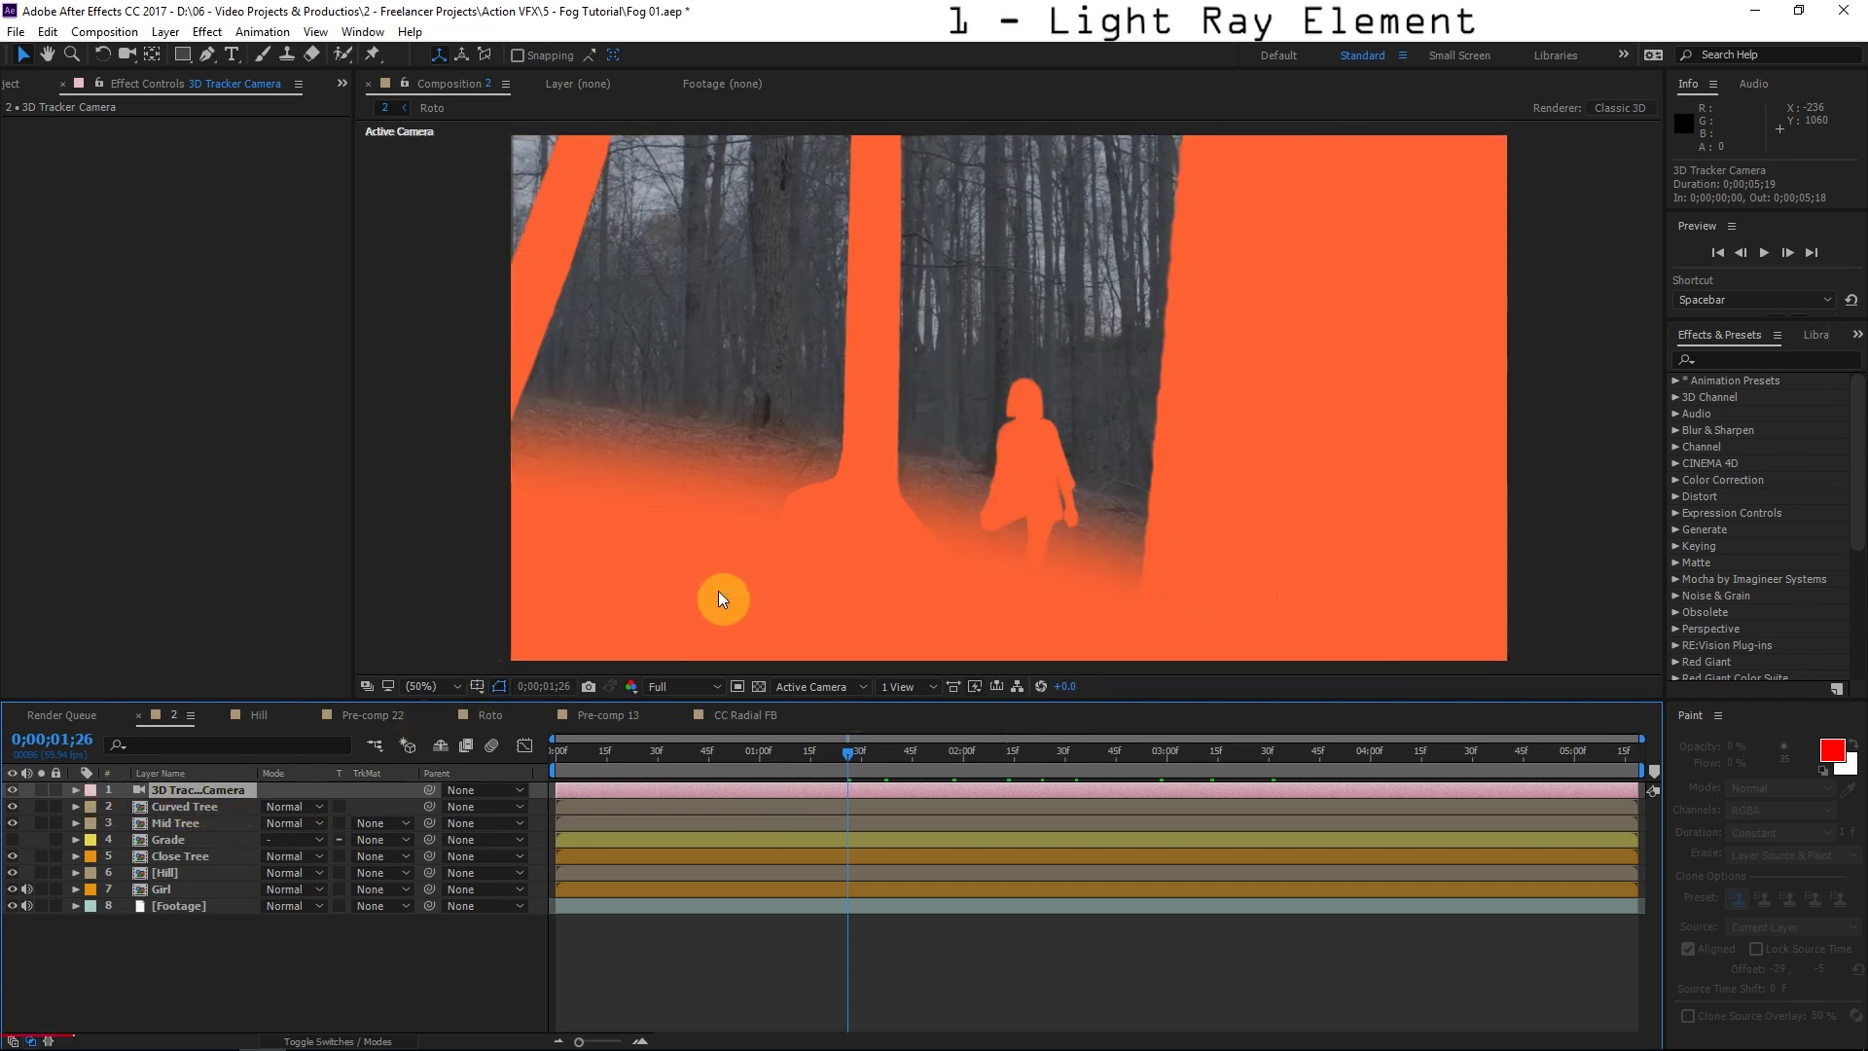
Create a white solid named Light Ray, 4000 px wide and 800 px high.
key("ctrl+y")
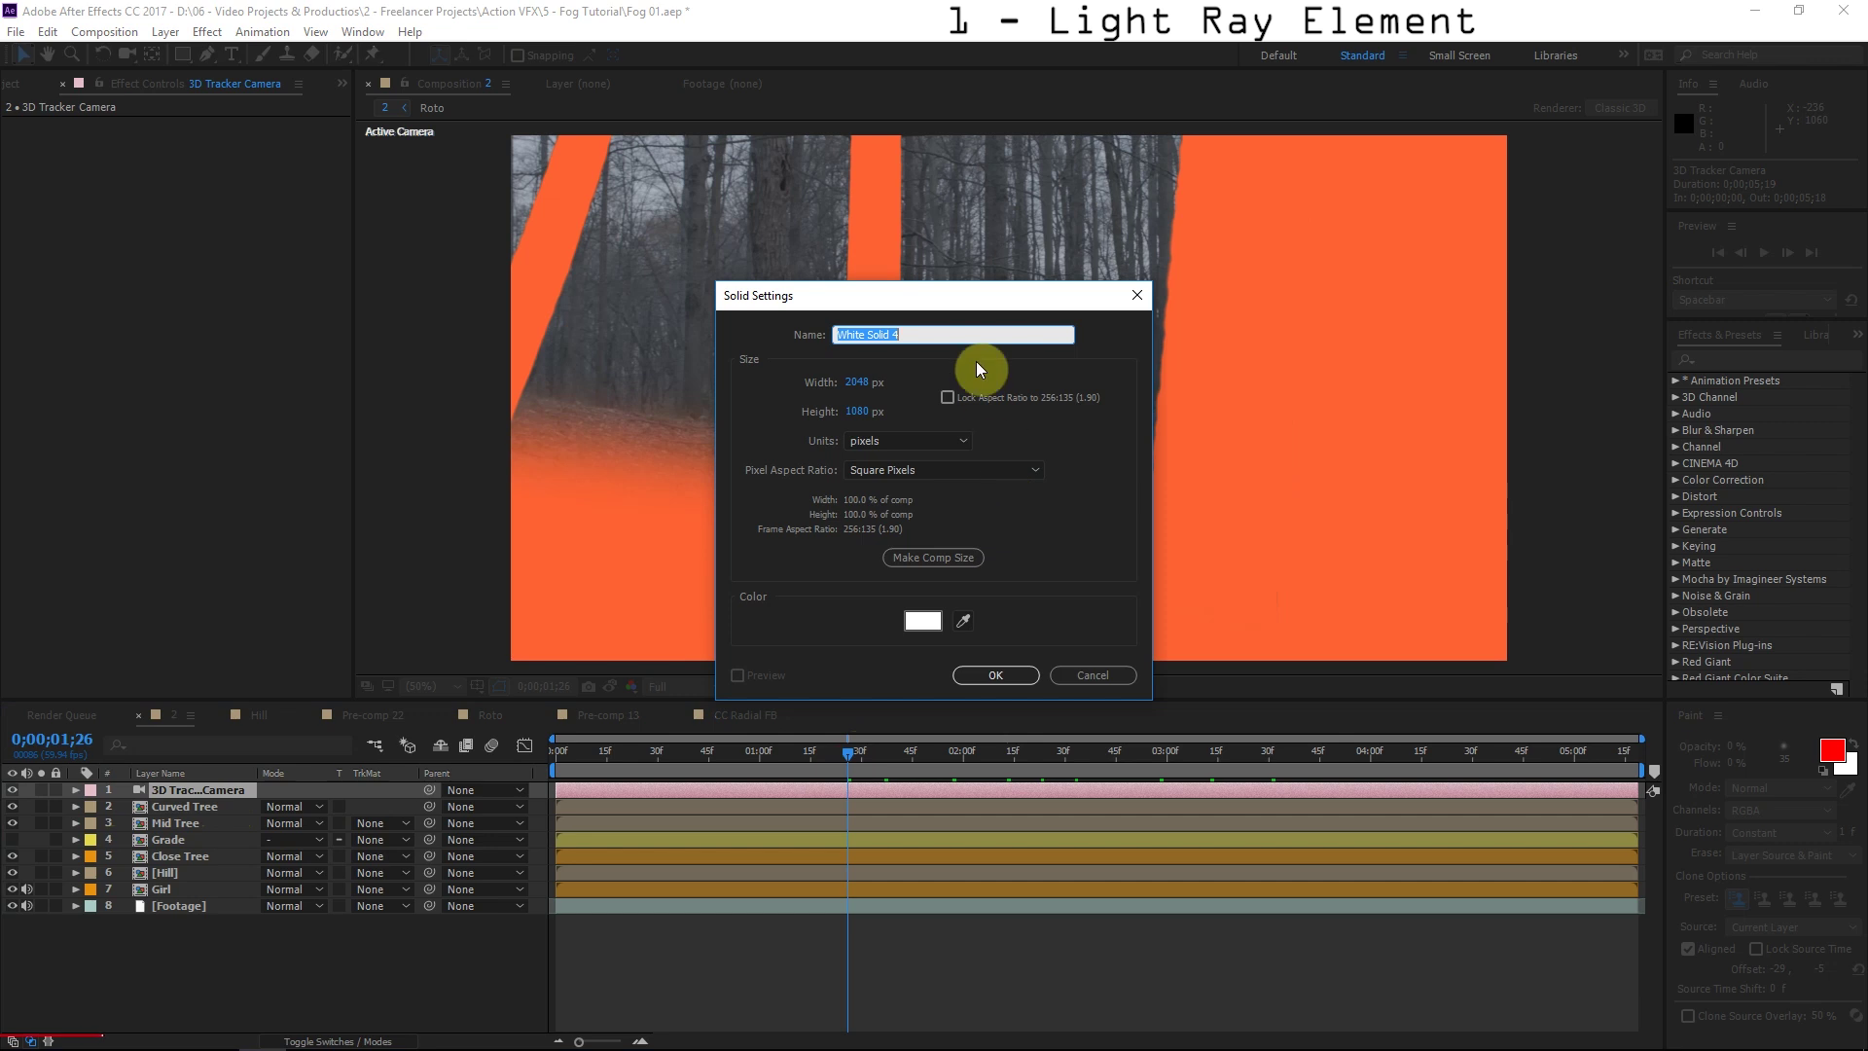
type("Light Ray")
left_click(852, 381)
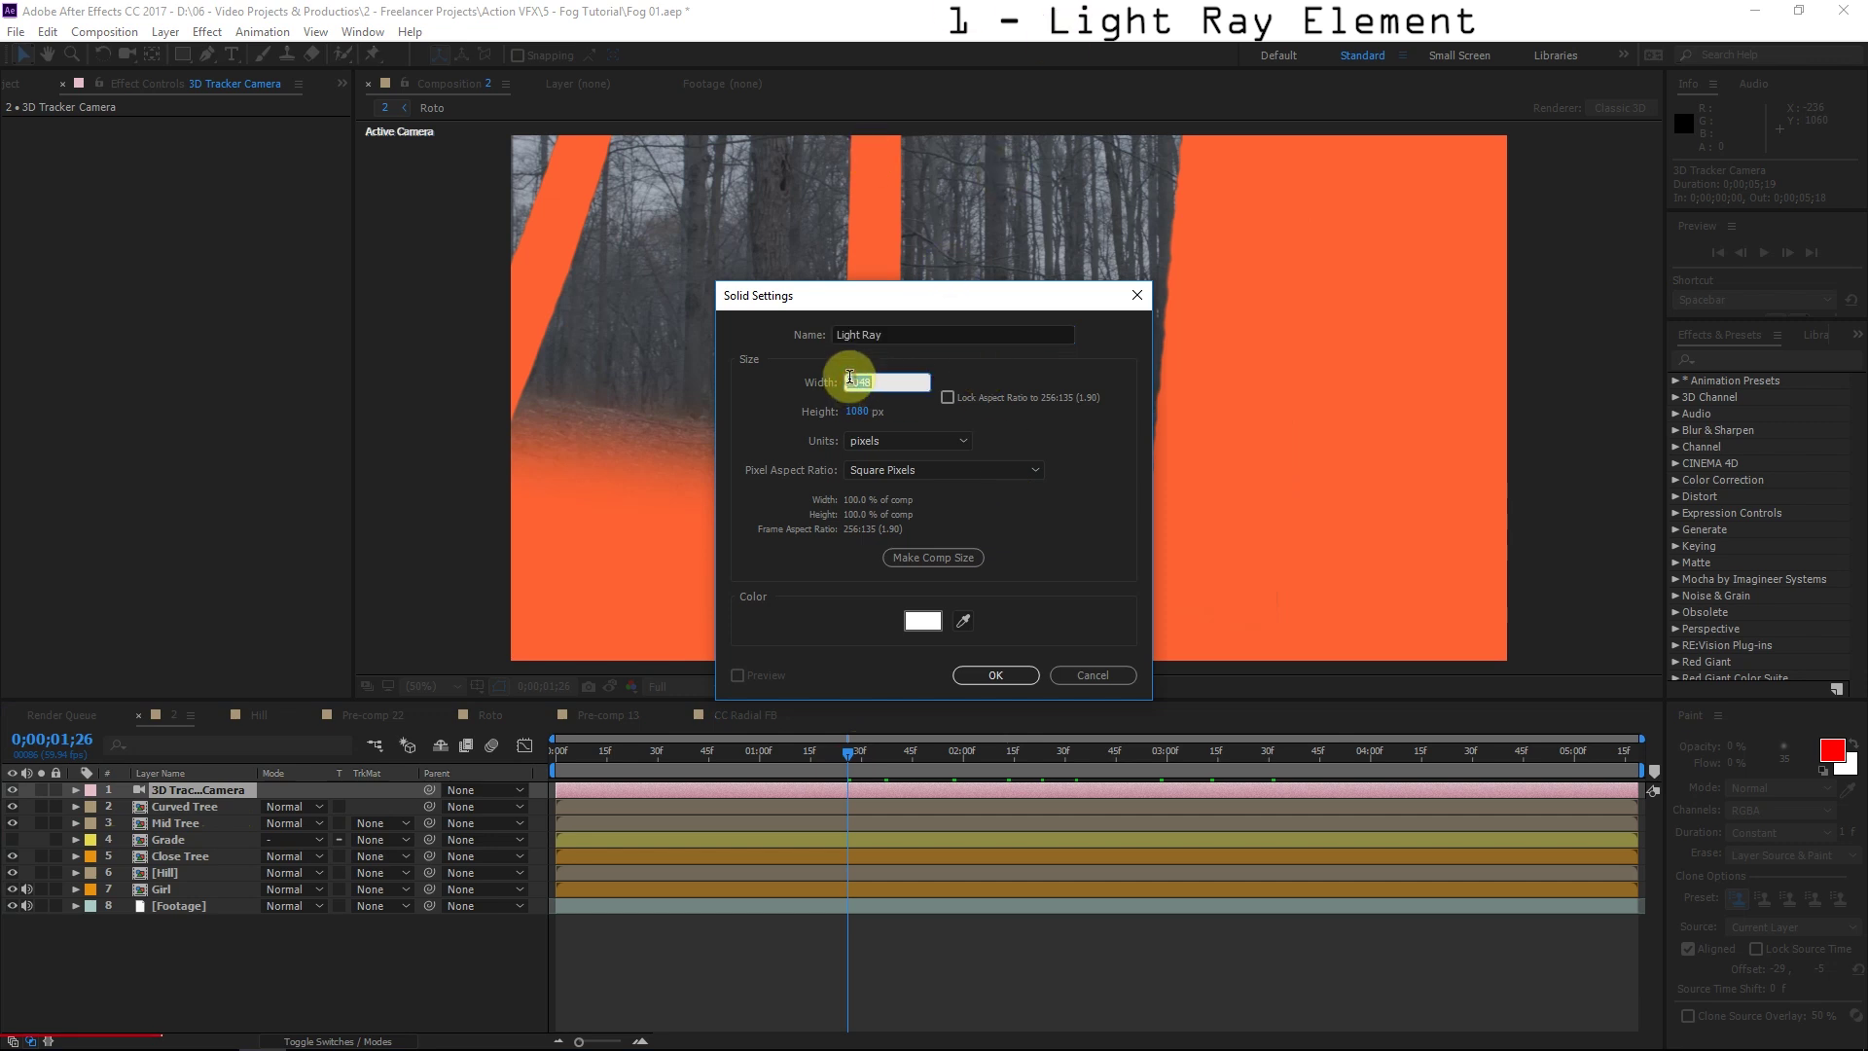
type("40")
type("8")
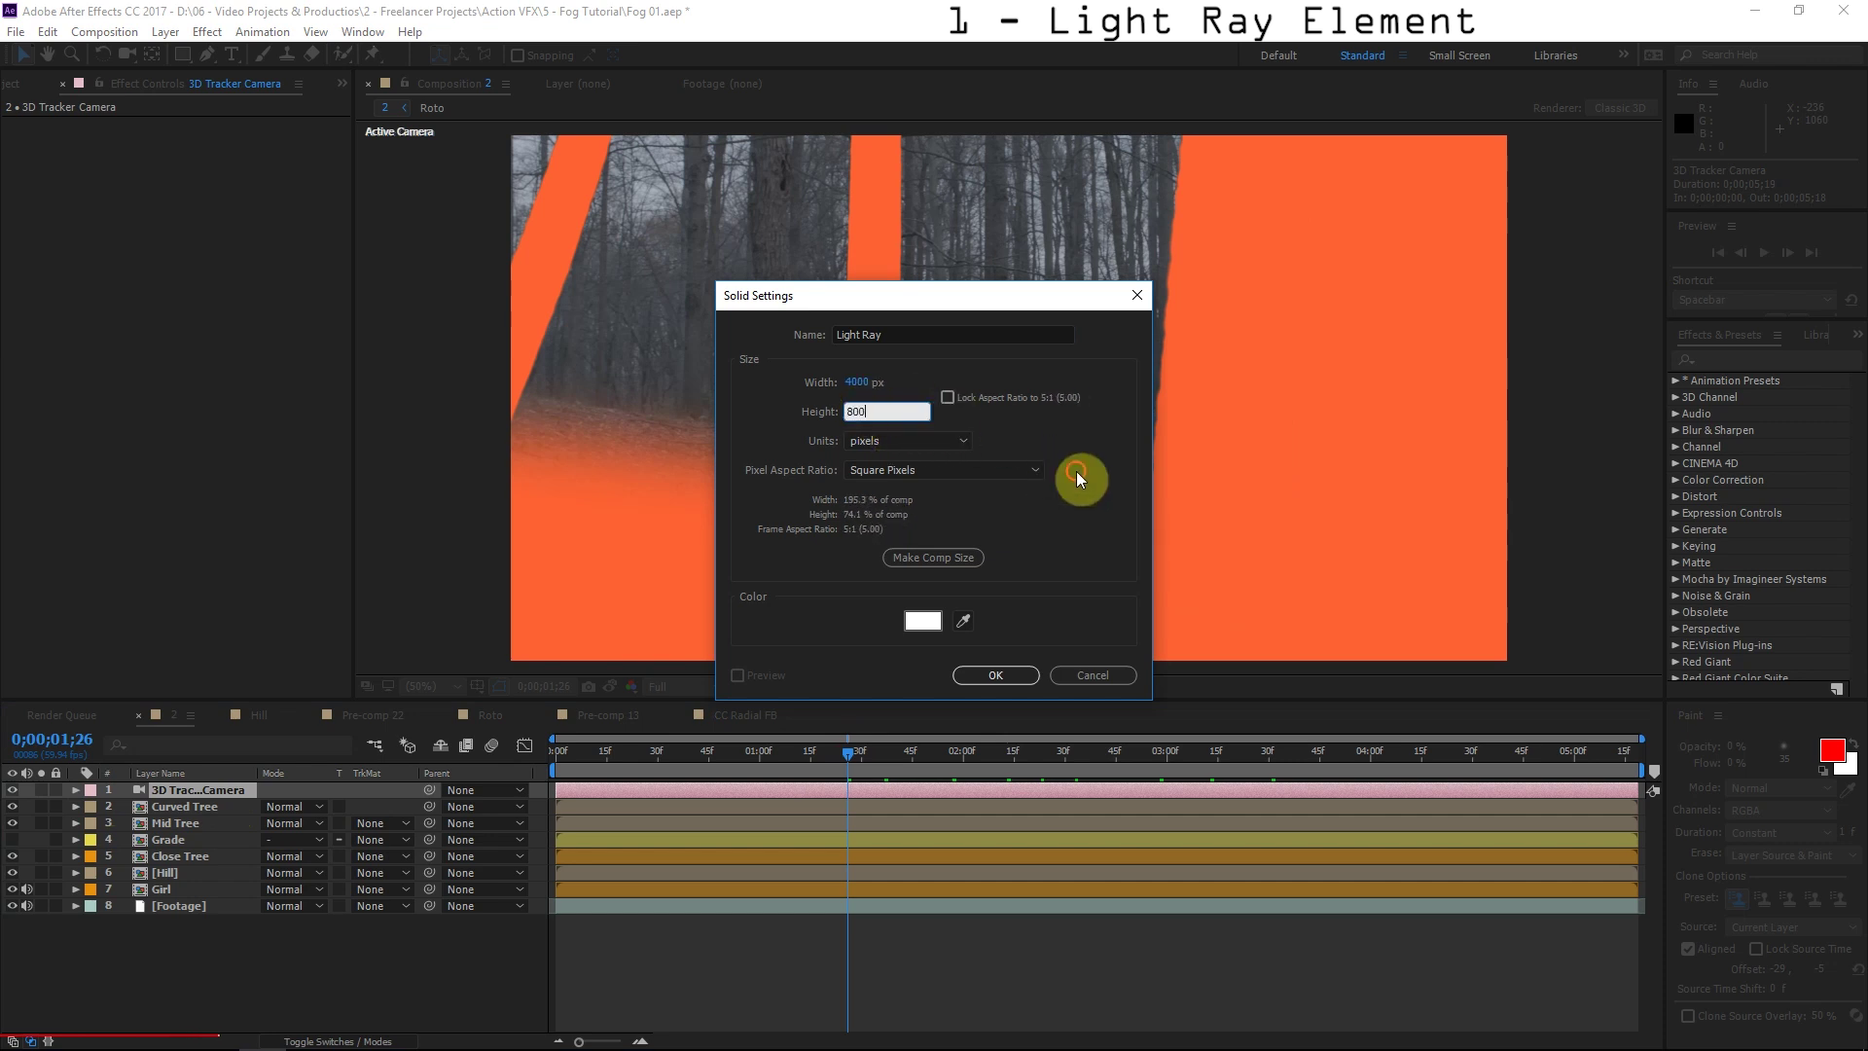
left_click(1076, 471)
left_click(1017, 671)
Apply the Fractal Noise effect to the Light Ray solid.
key("comma")
key("comma")
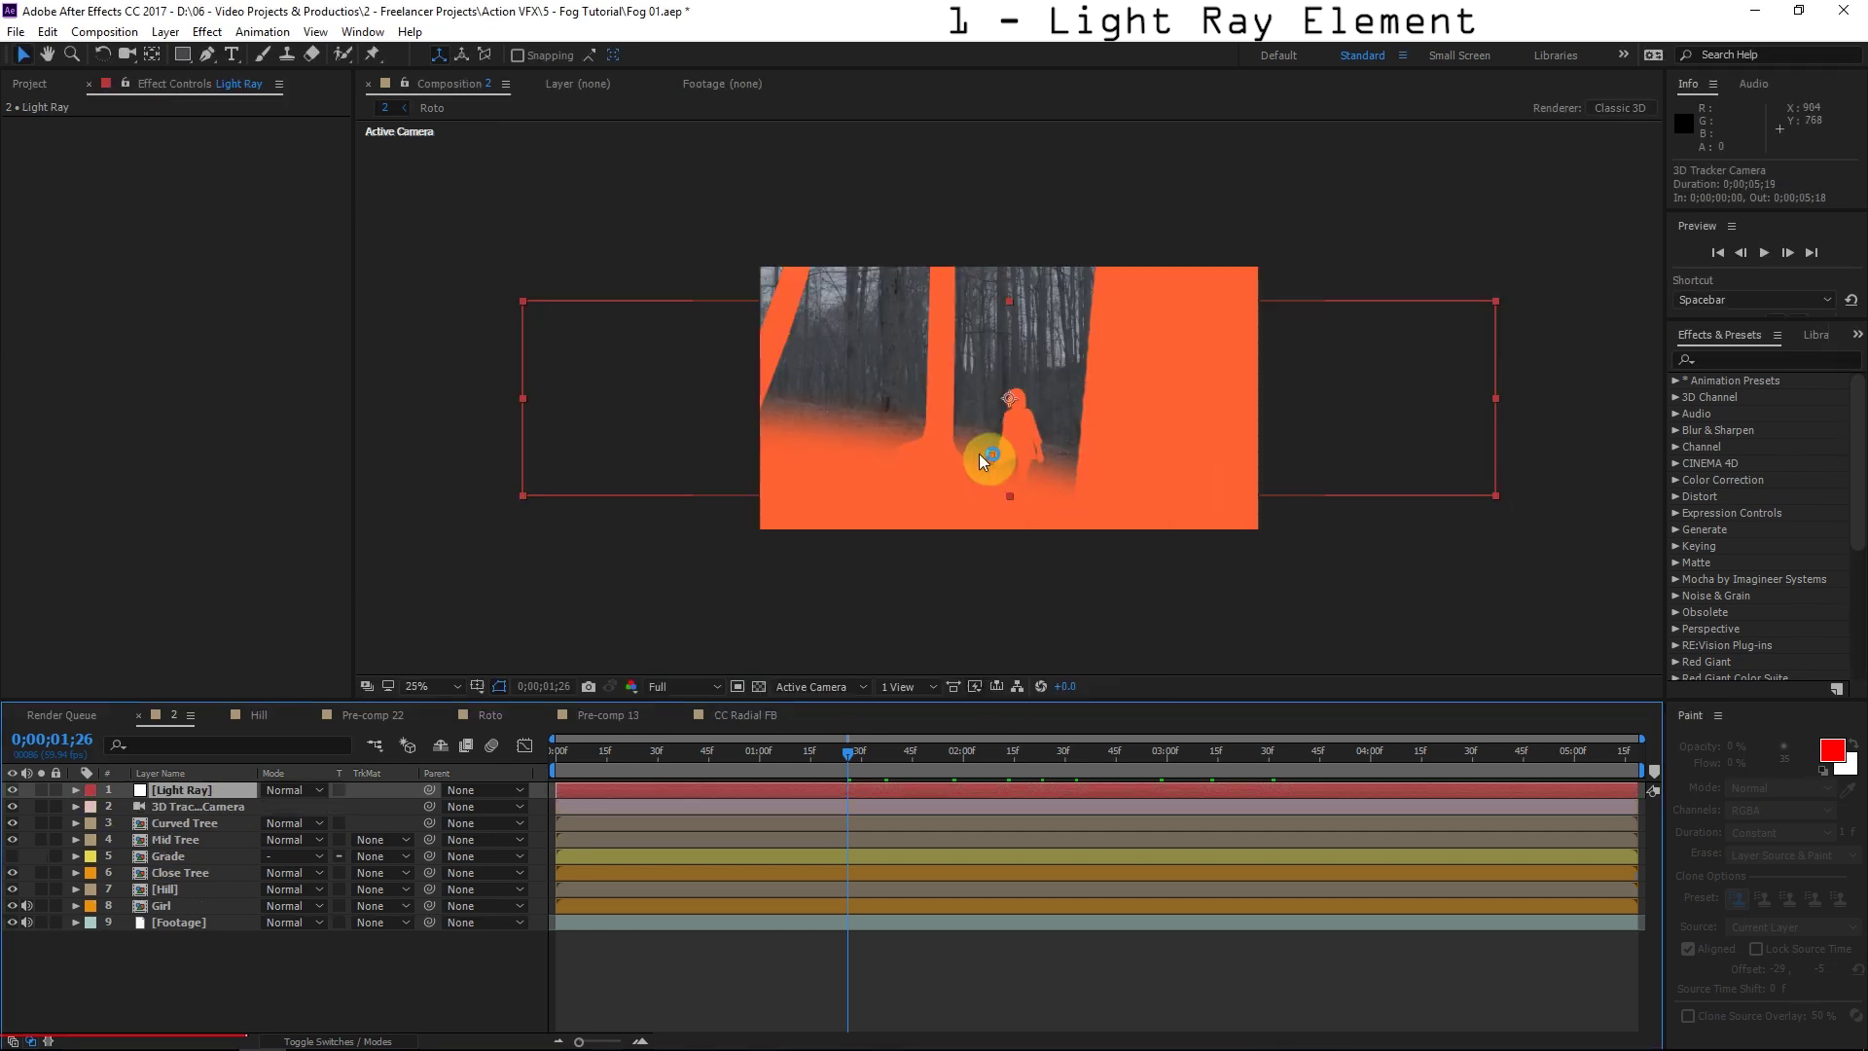
key("comma")
key("comma")
key("period")
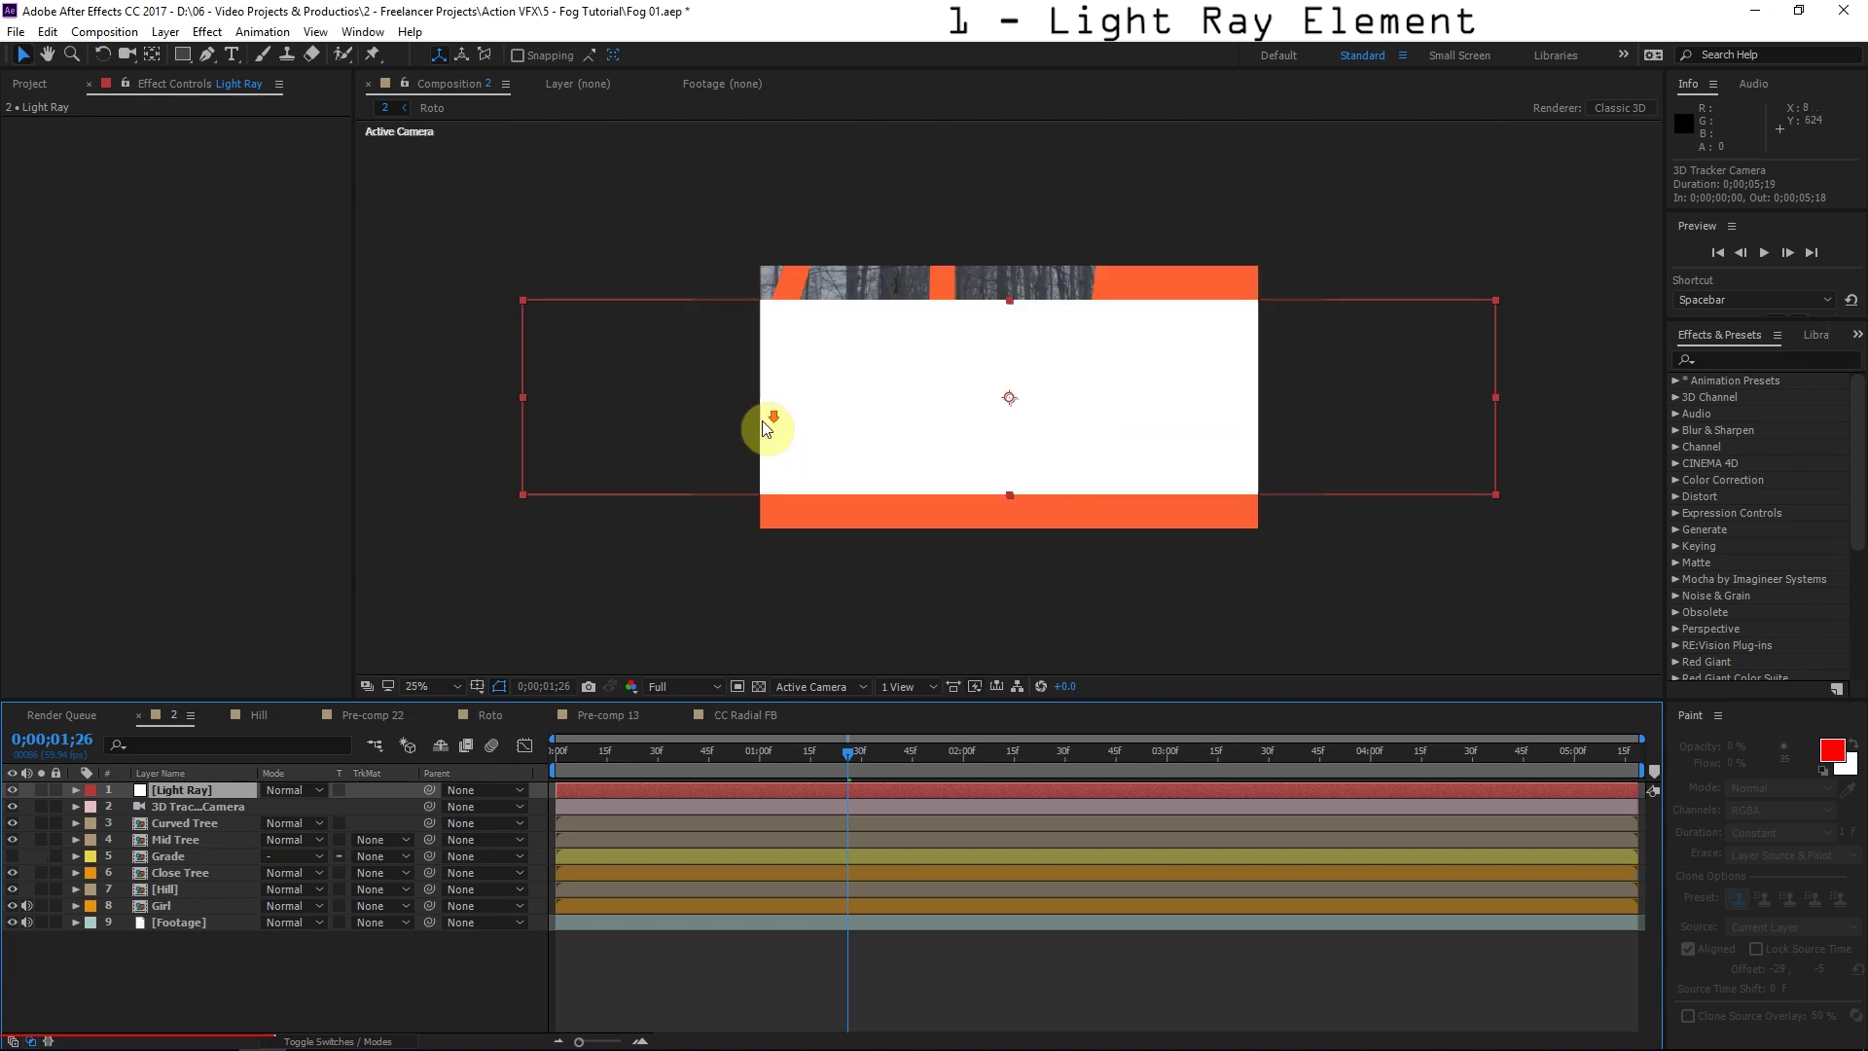
left_click(1739, 359)
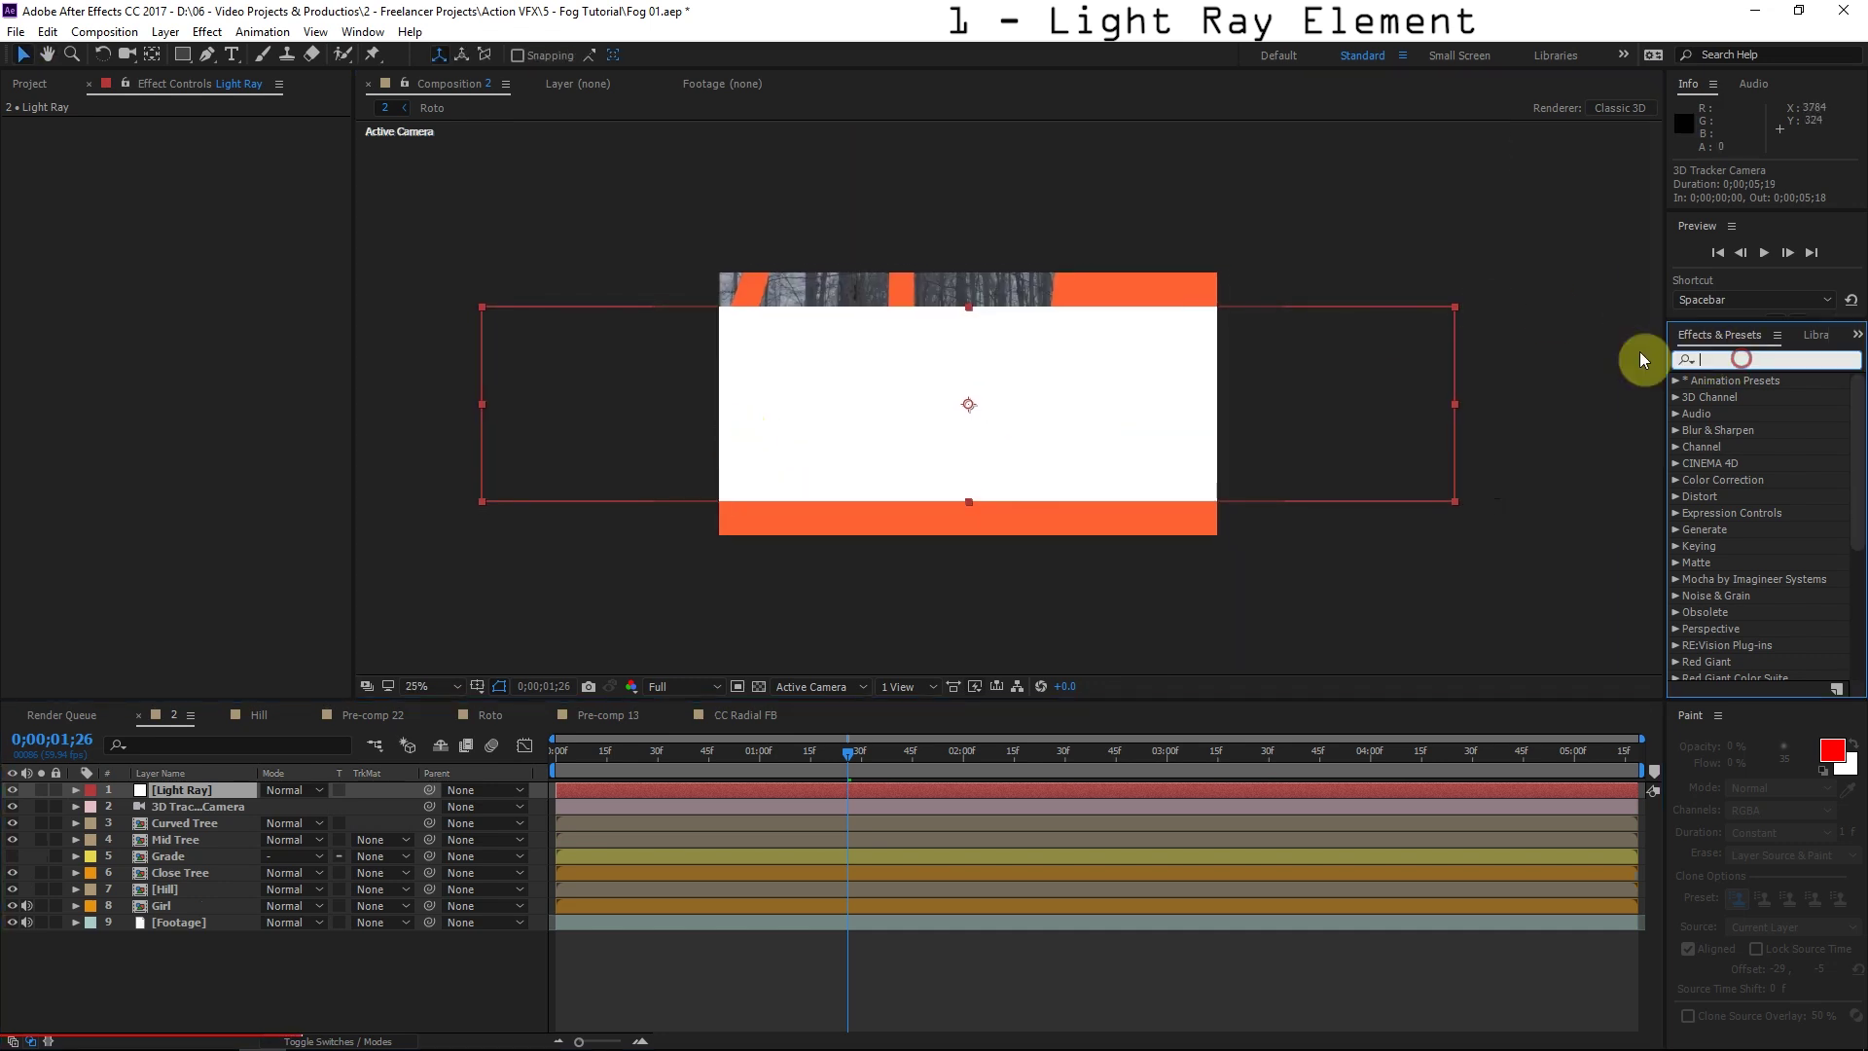
type("fract")
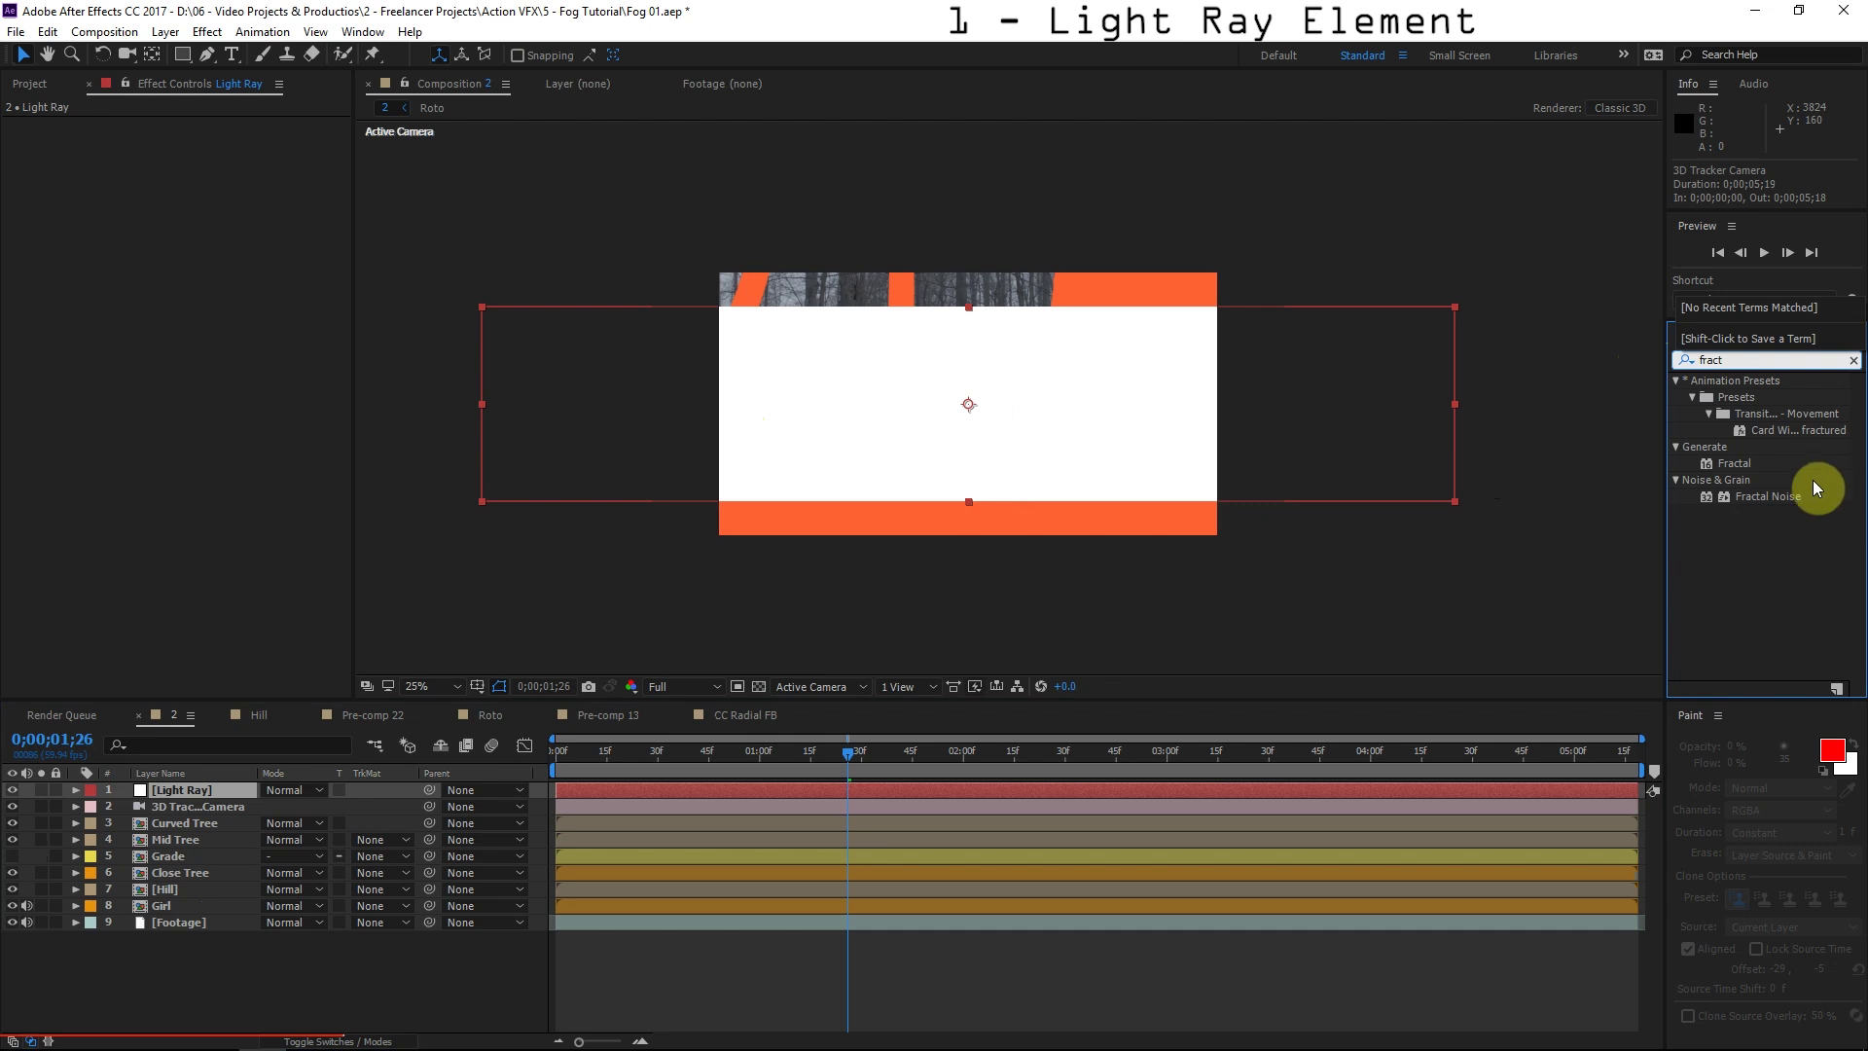
left_click_drag(1815, 491, 1167, 788)
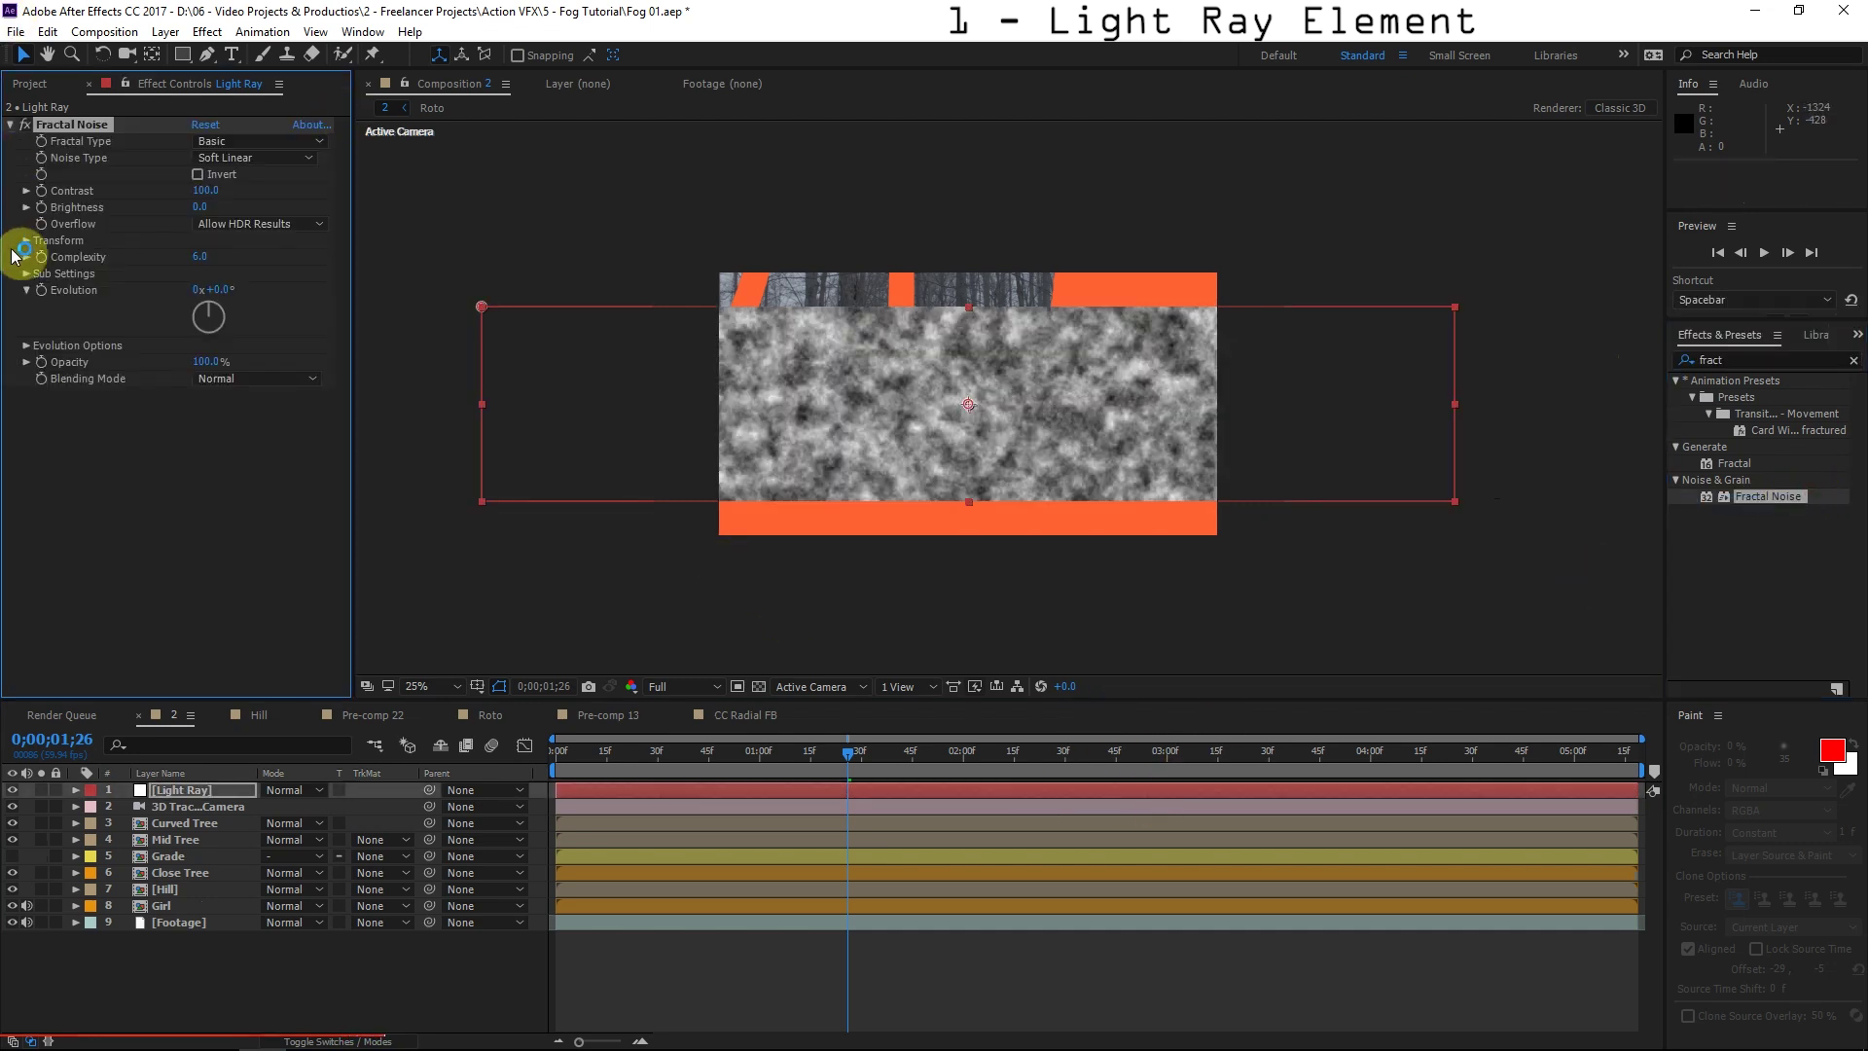
Turn off uniform scaling in the Fractal Noise transform and set the scale width to 10000.
left_click(27, 242)
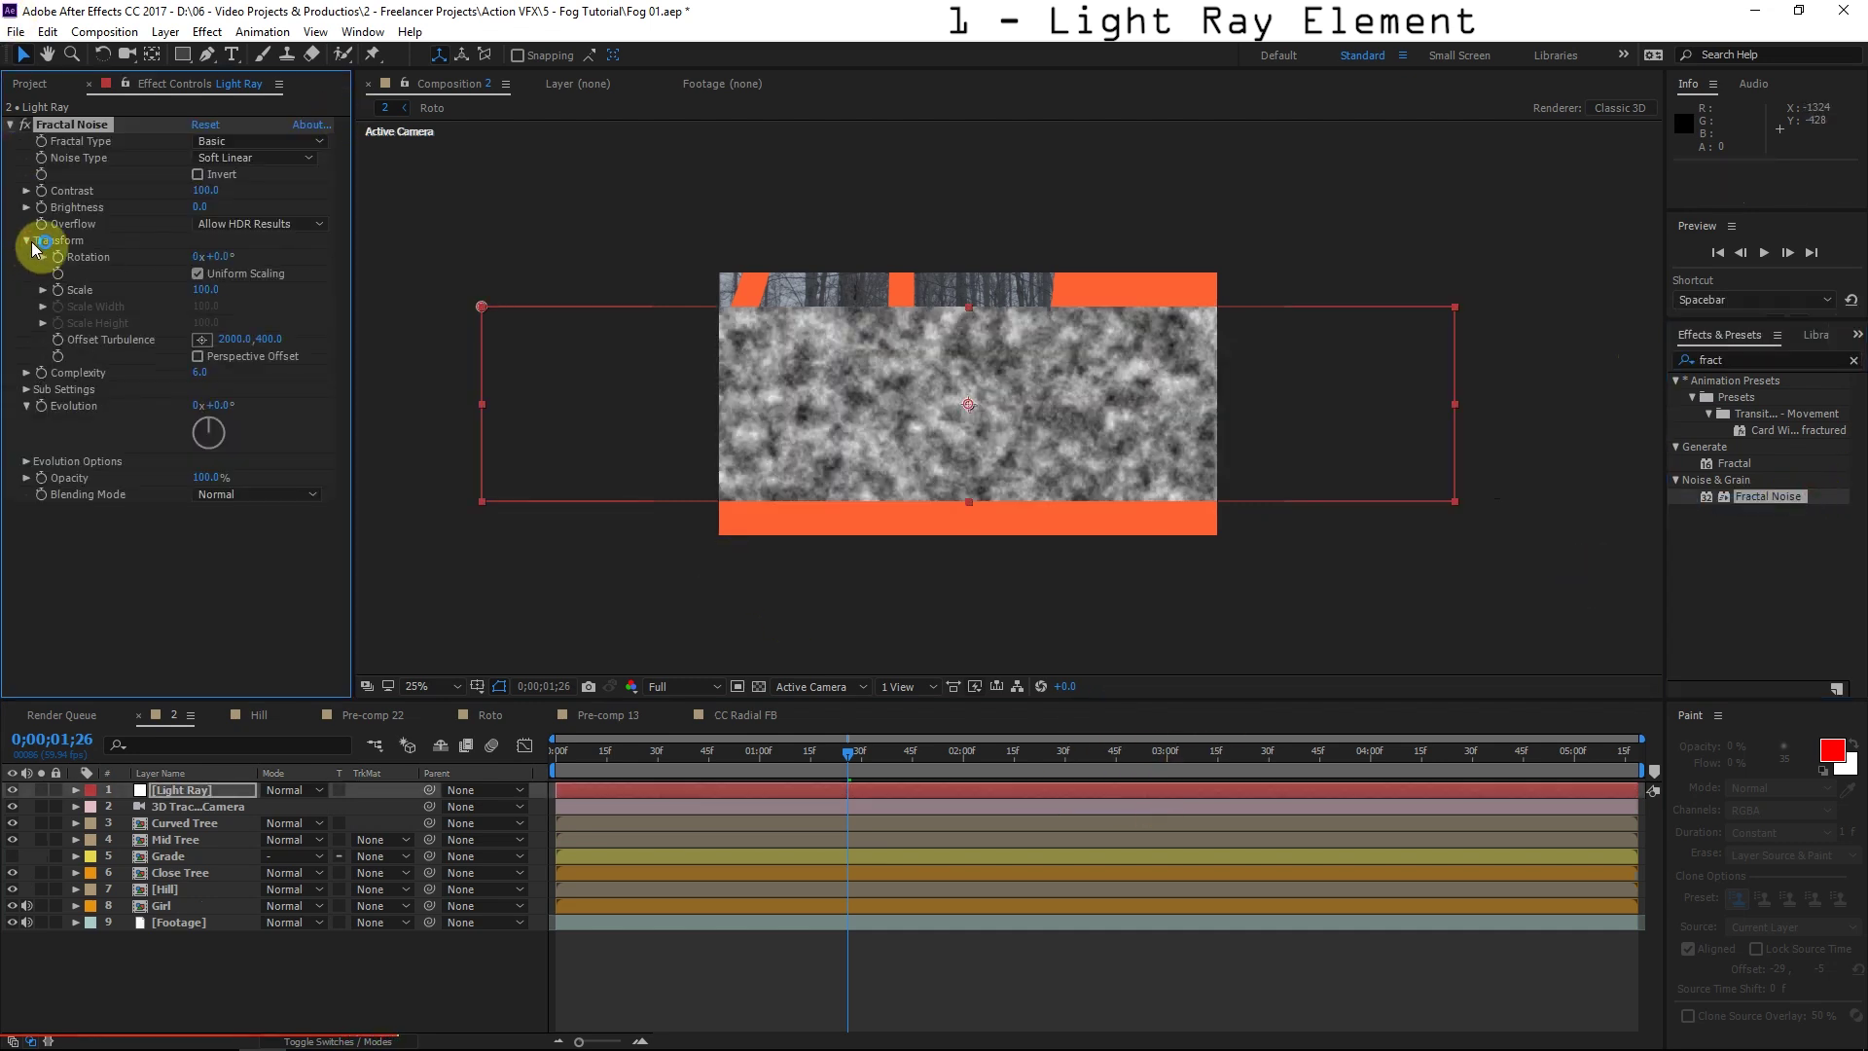
left_click(198, 274)
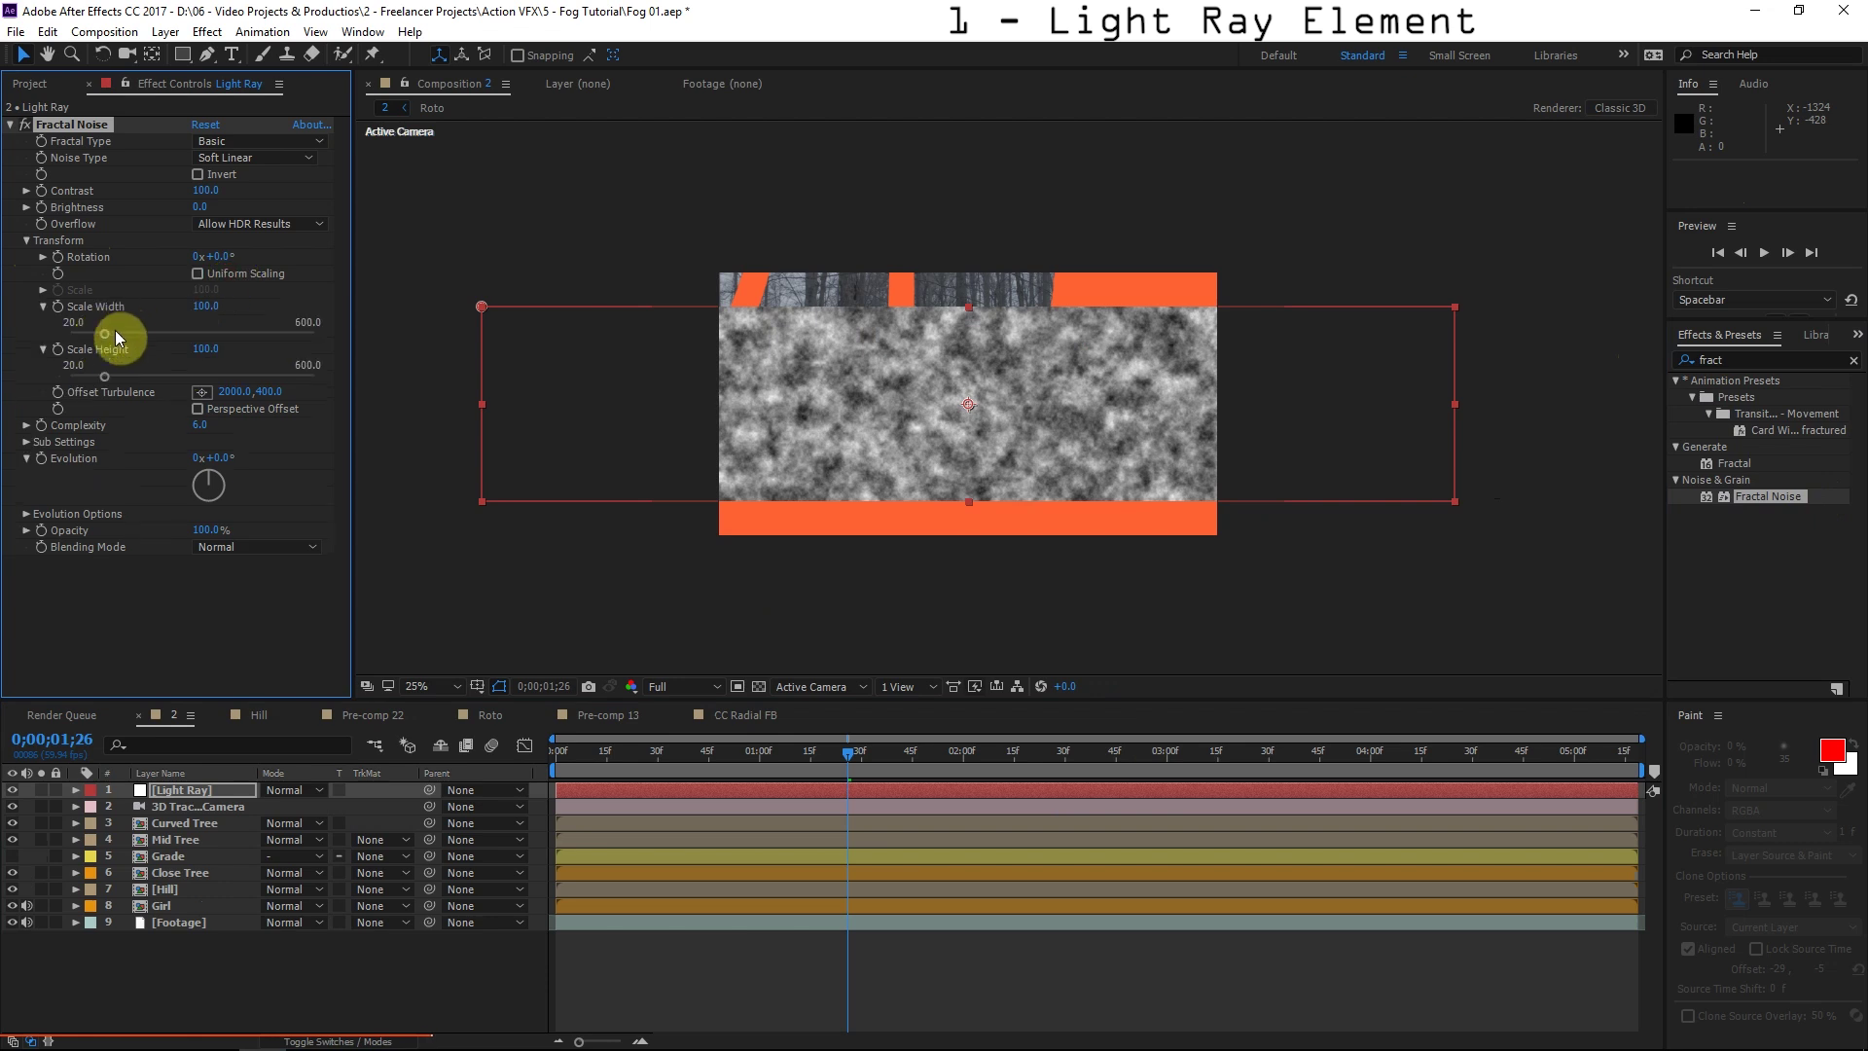
left_click(195, 313)
left_click(321, 596)
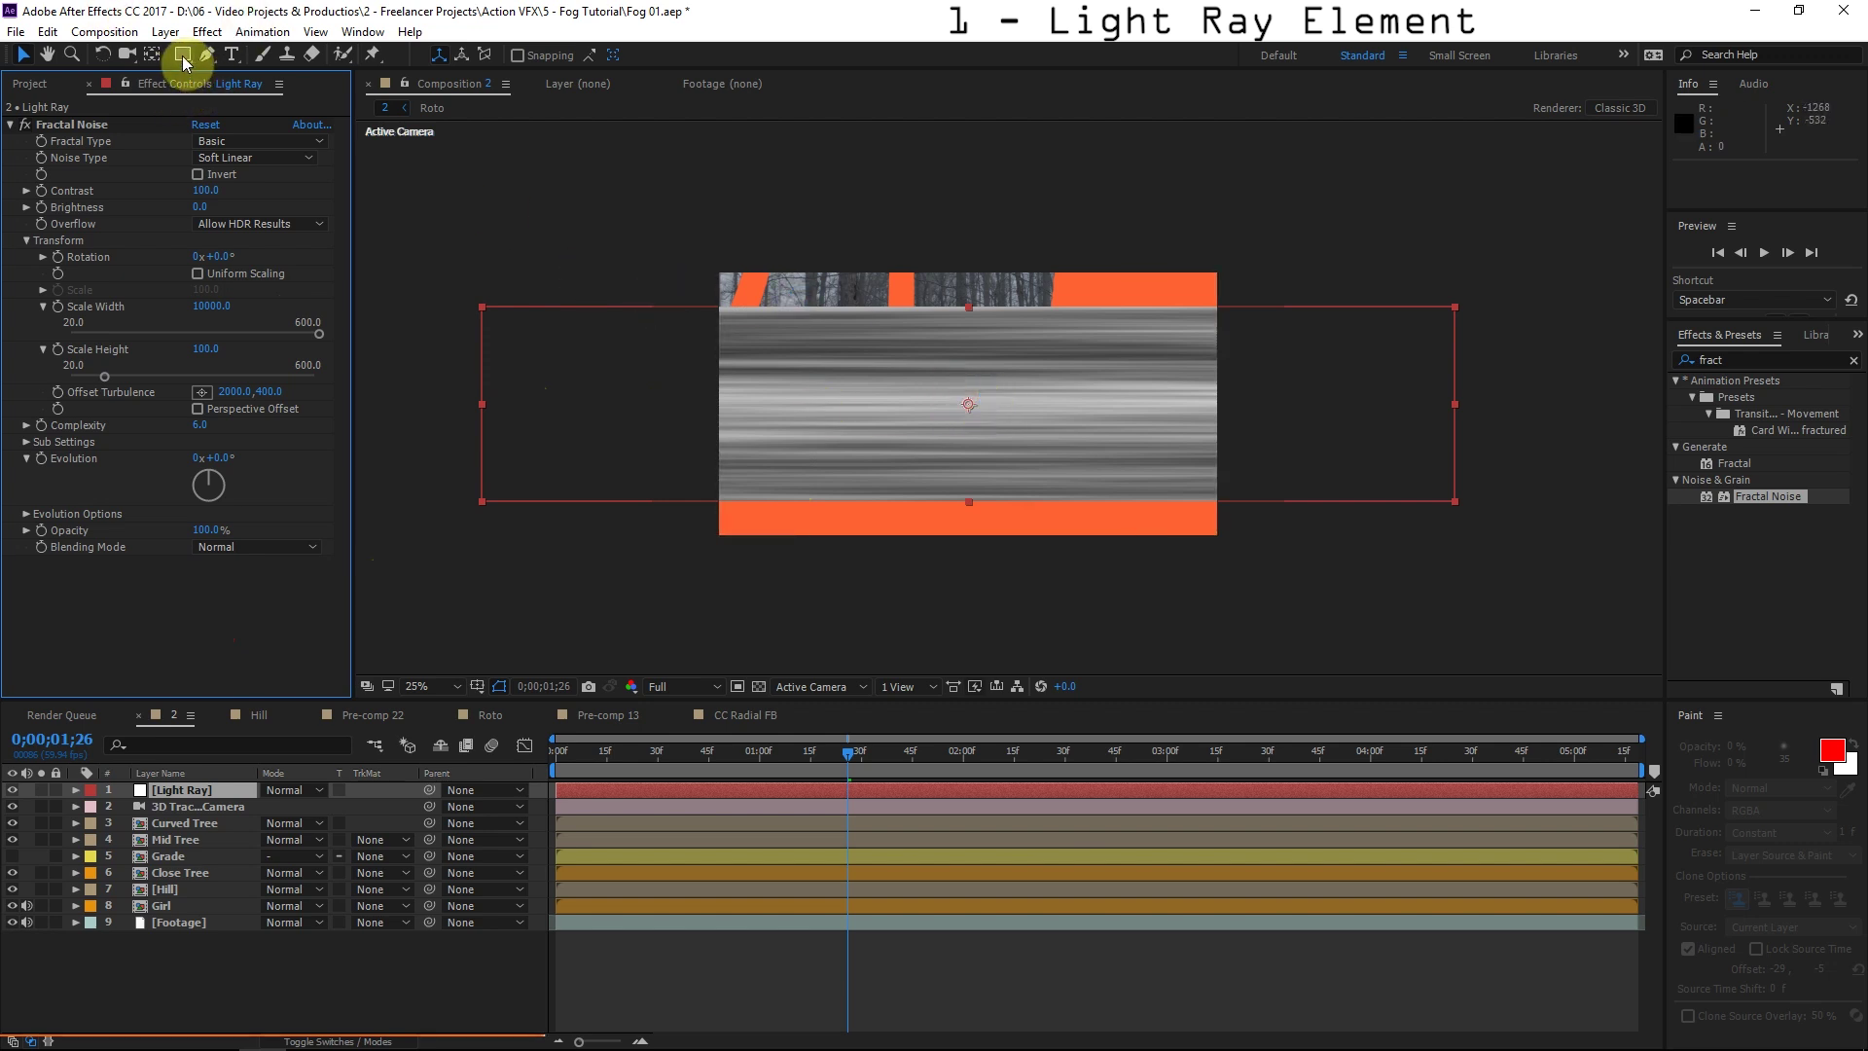
Move the Light Ray layer so its left edge lies inside the frame, and add a rectangular mask covering the whole layer.
left_click_drag(994, 438, 842, 356)
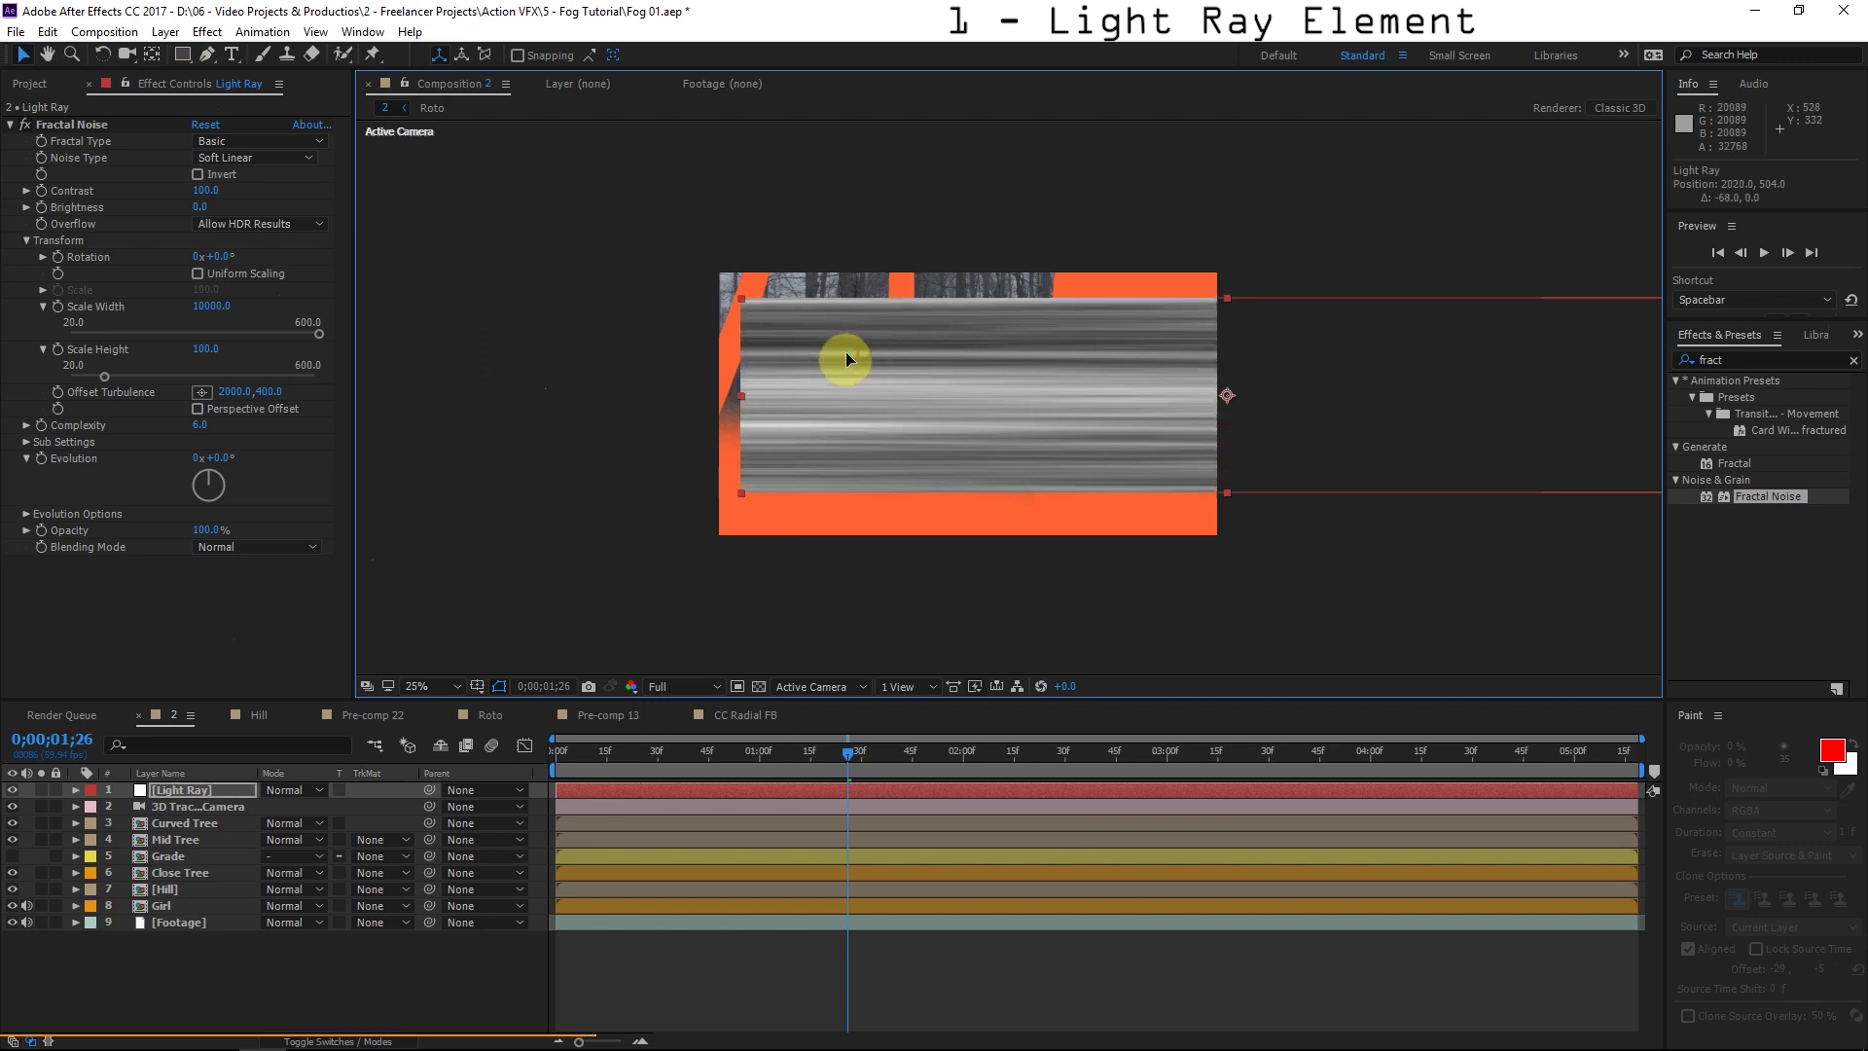
double_click(182, 53)
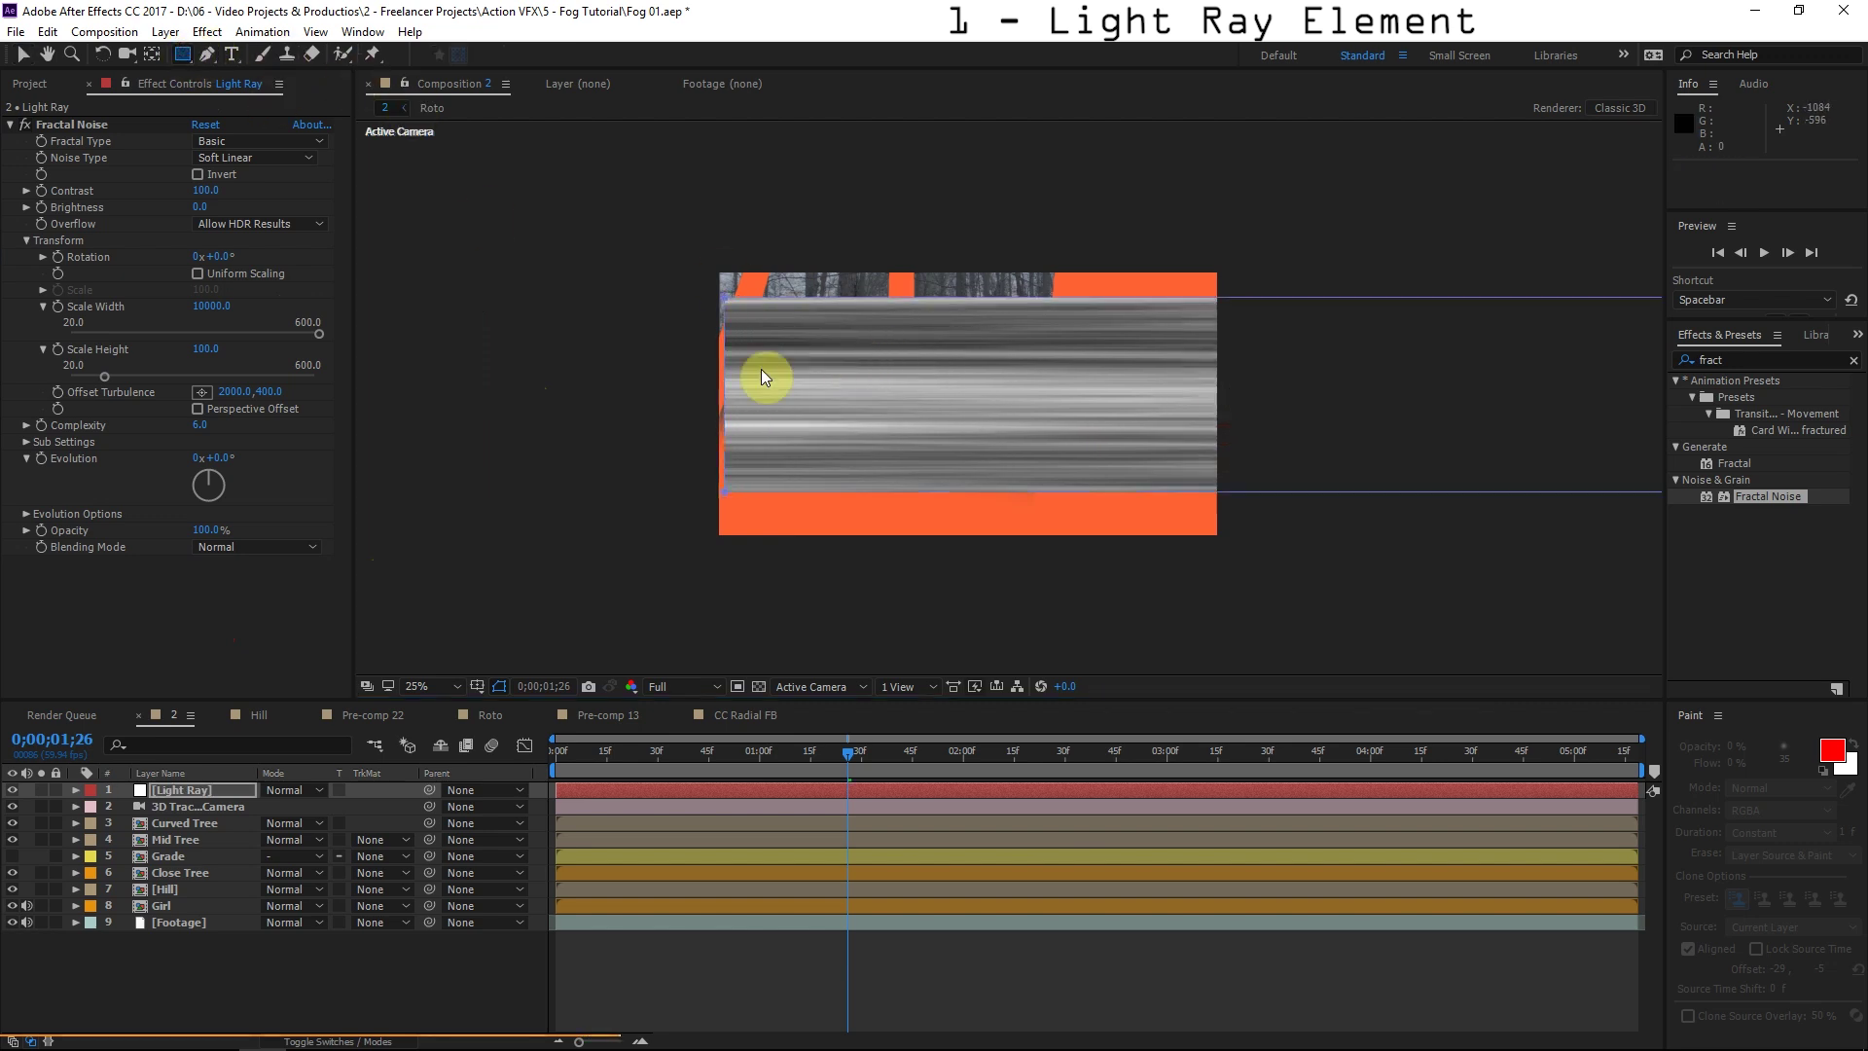
key("v")
Set the Light Ray mask's expansion to -200 pixels and its feather to 200 pixels.
left_click(110, 822)
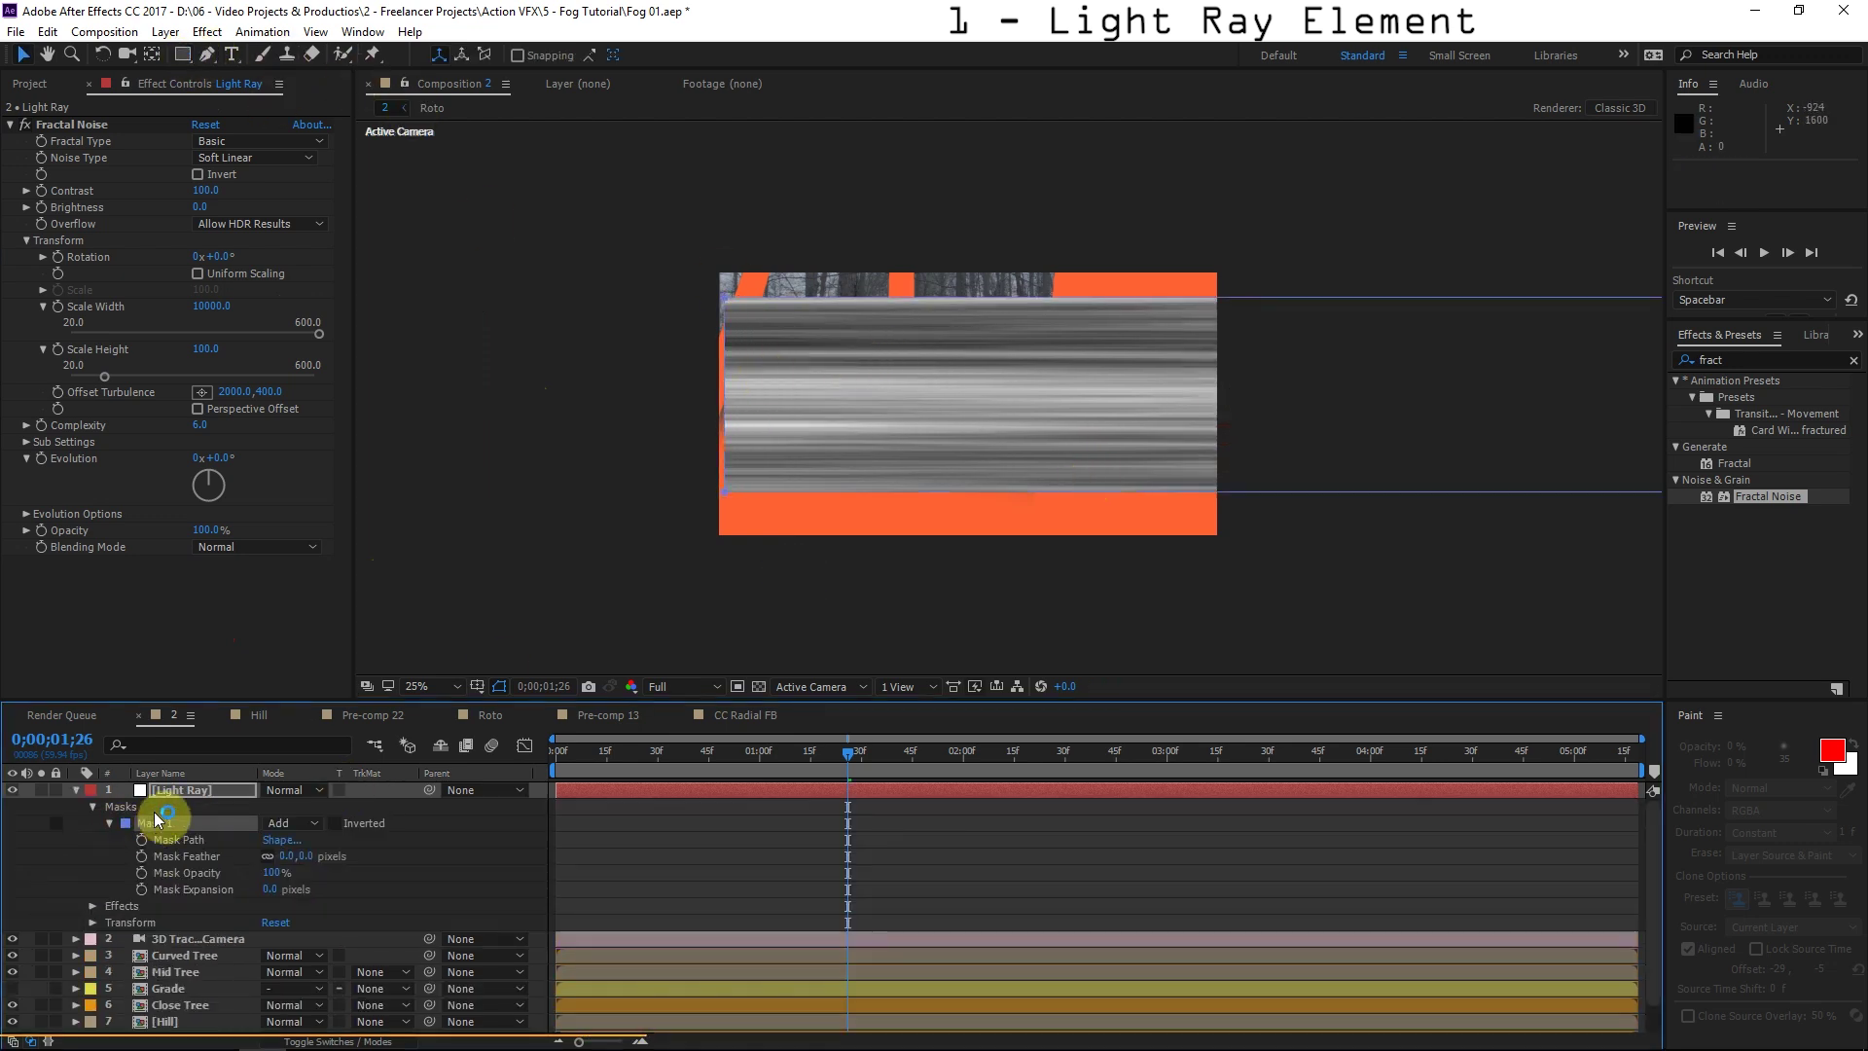
left_click(273, 888)
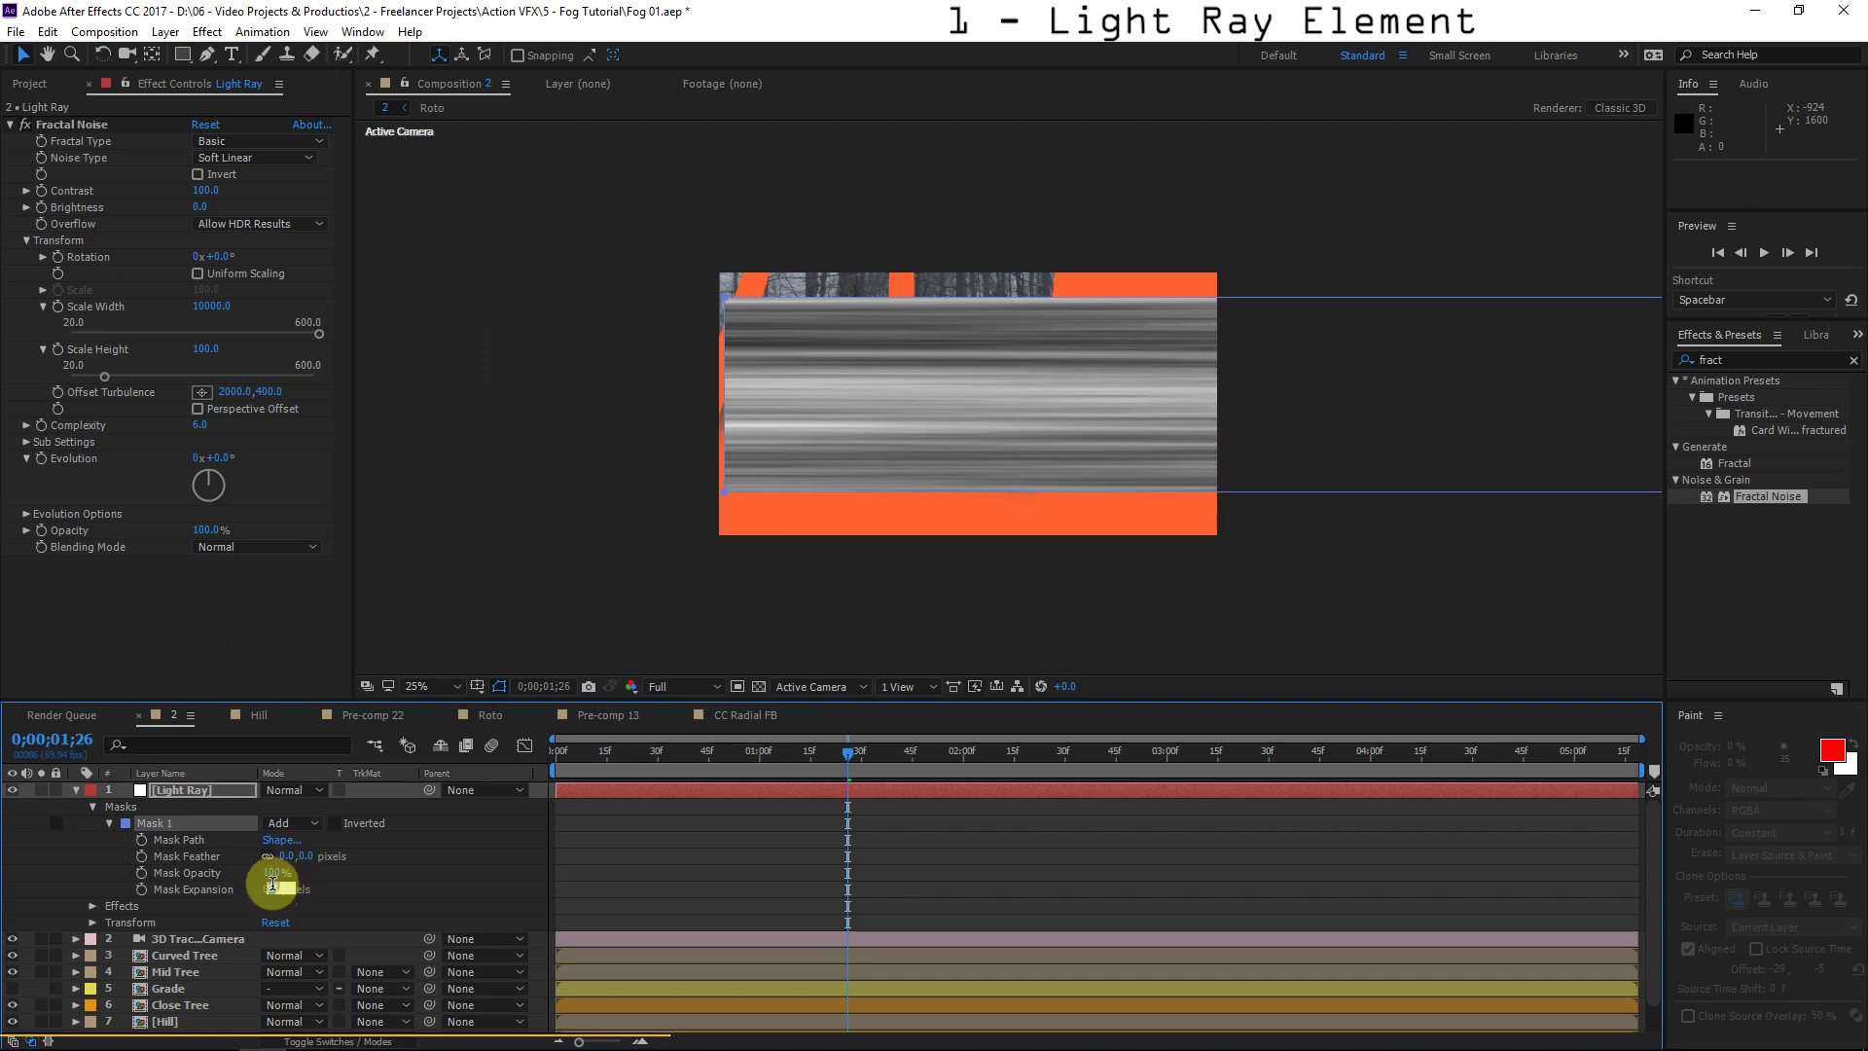
type("-200")
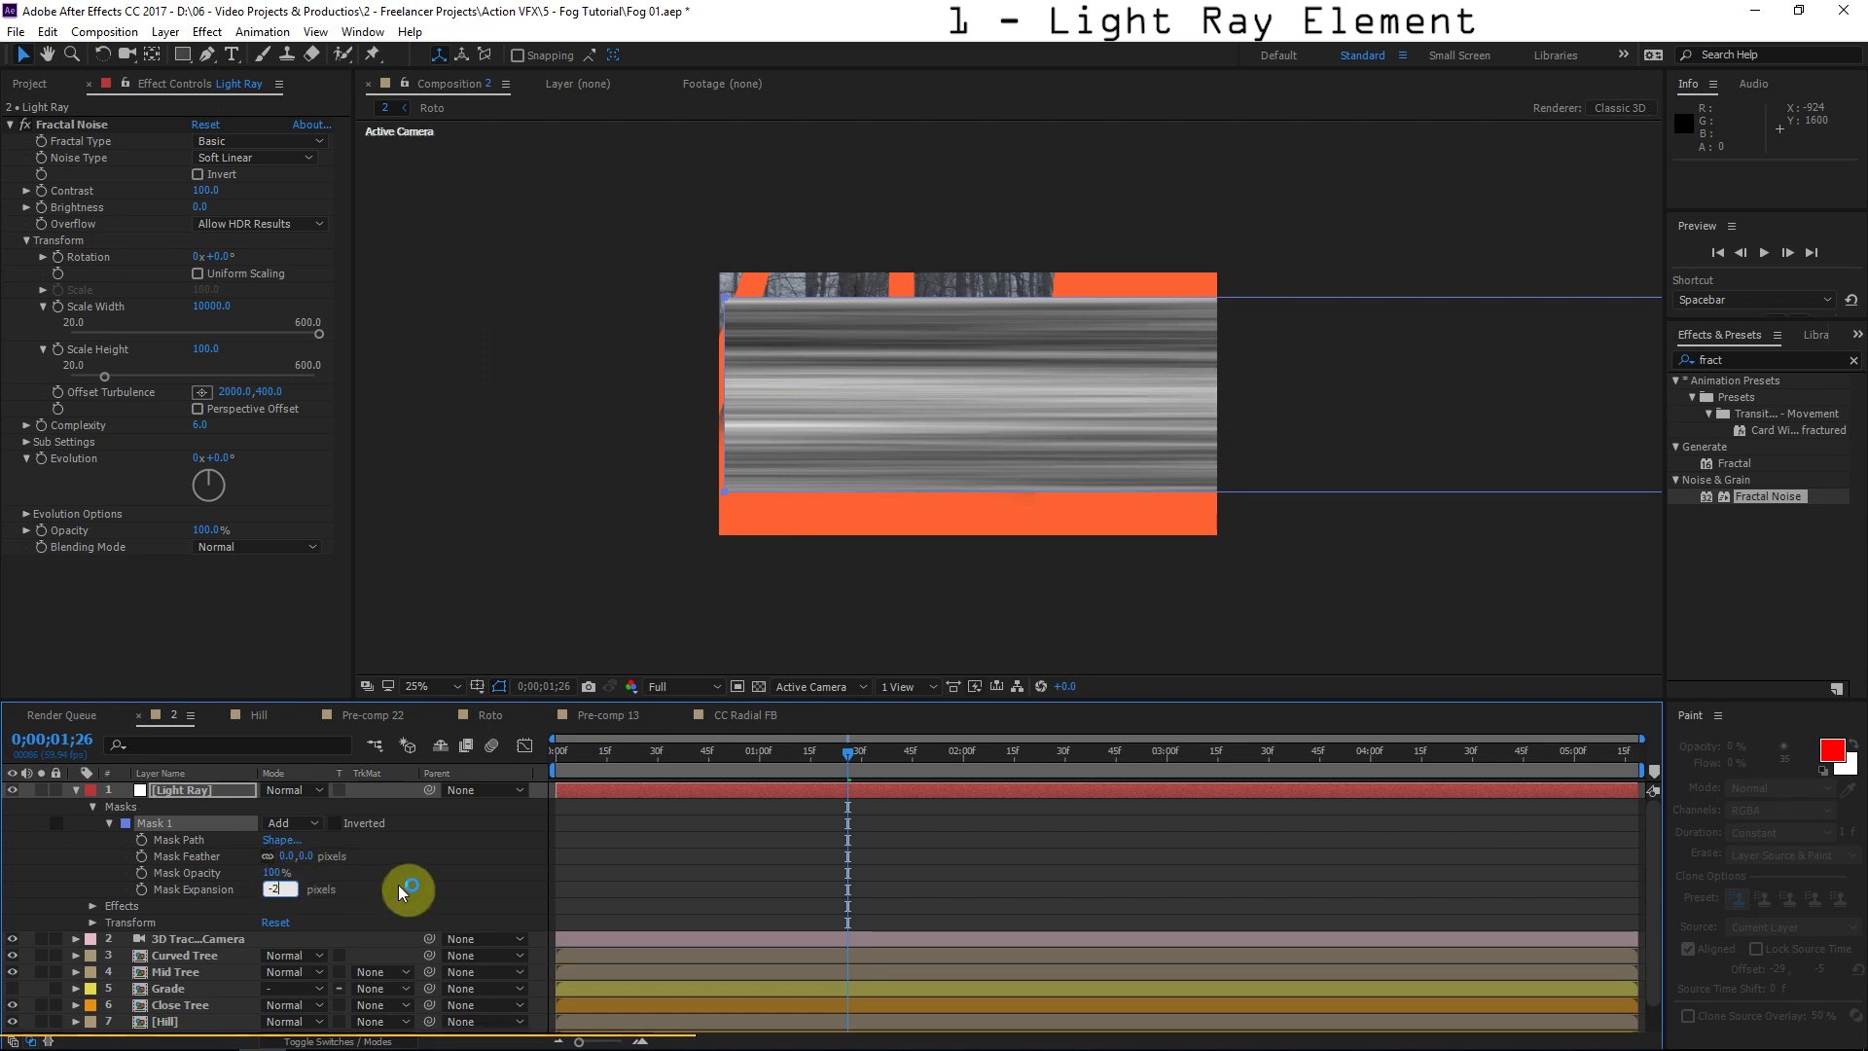
left_click(383, 809)
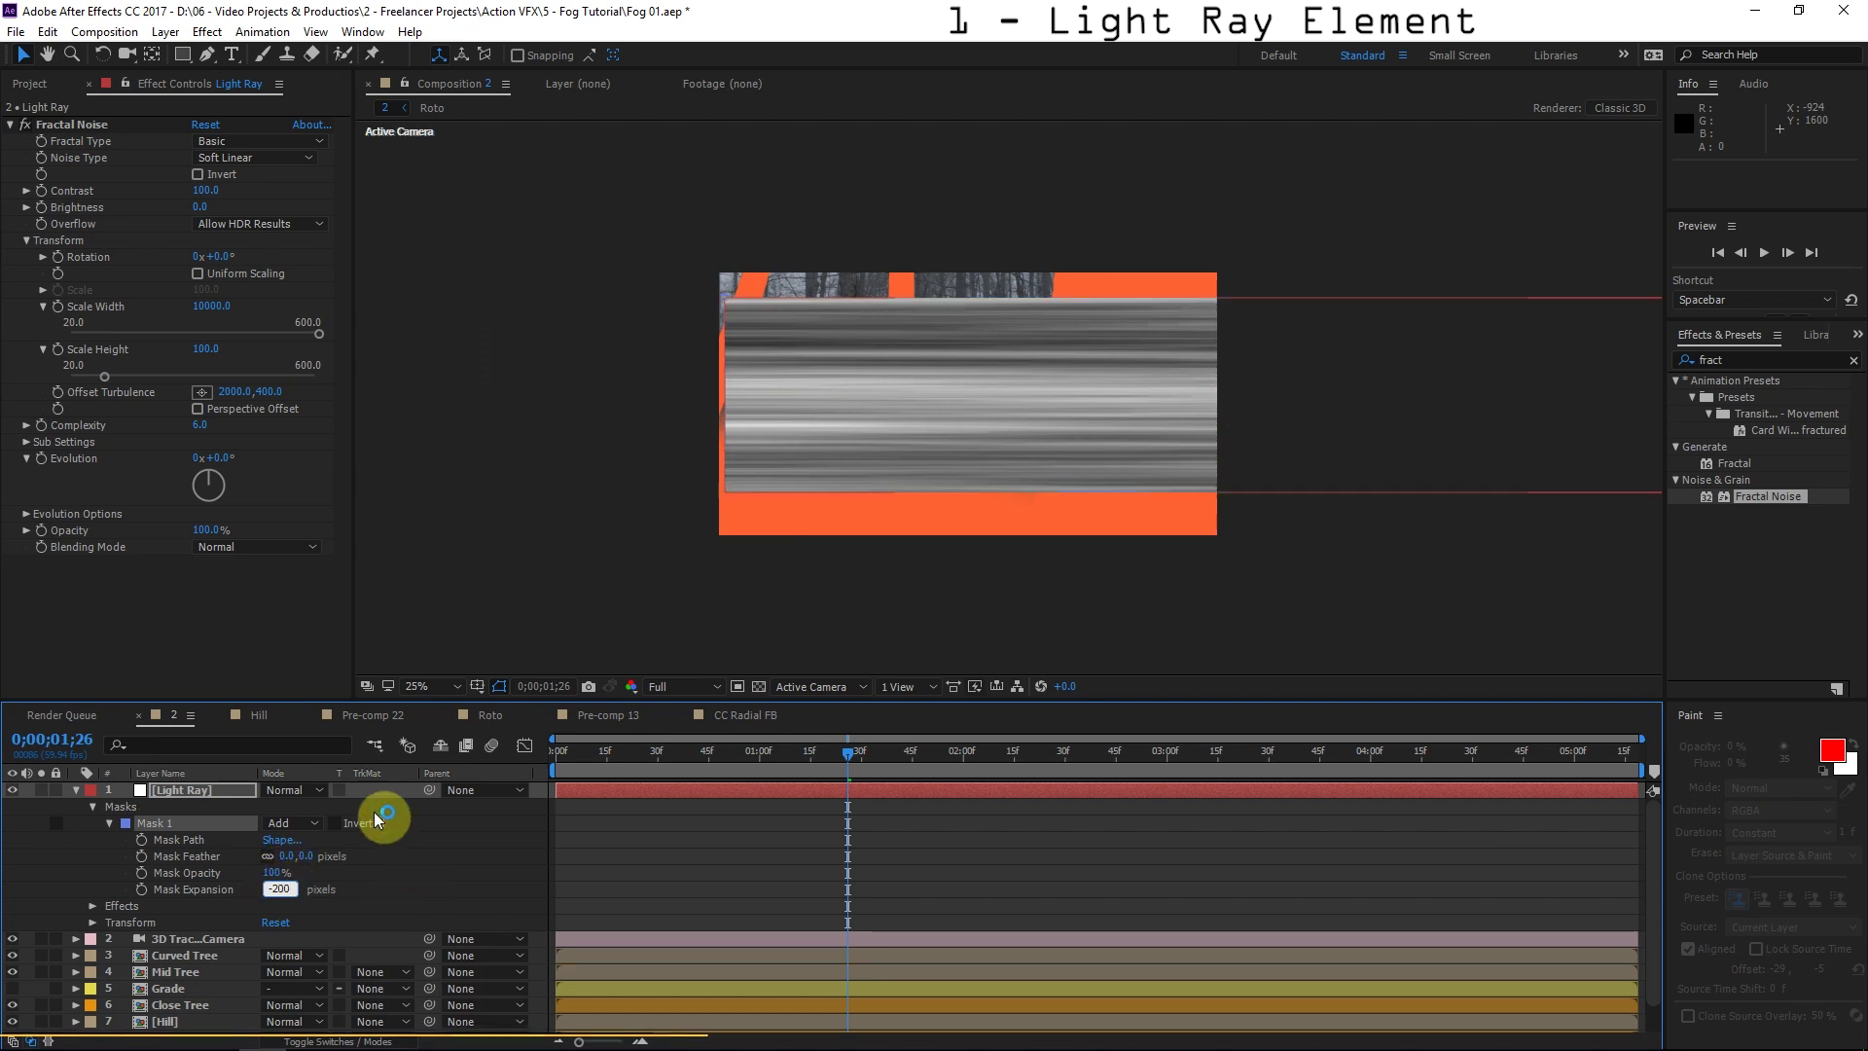
left_click(284, 856)
type("2")
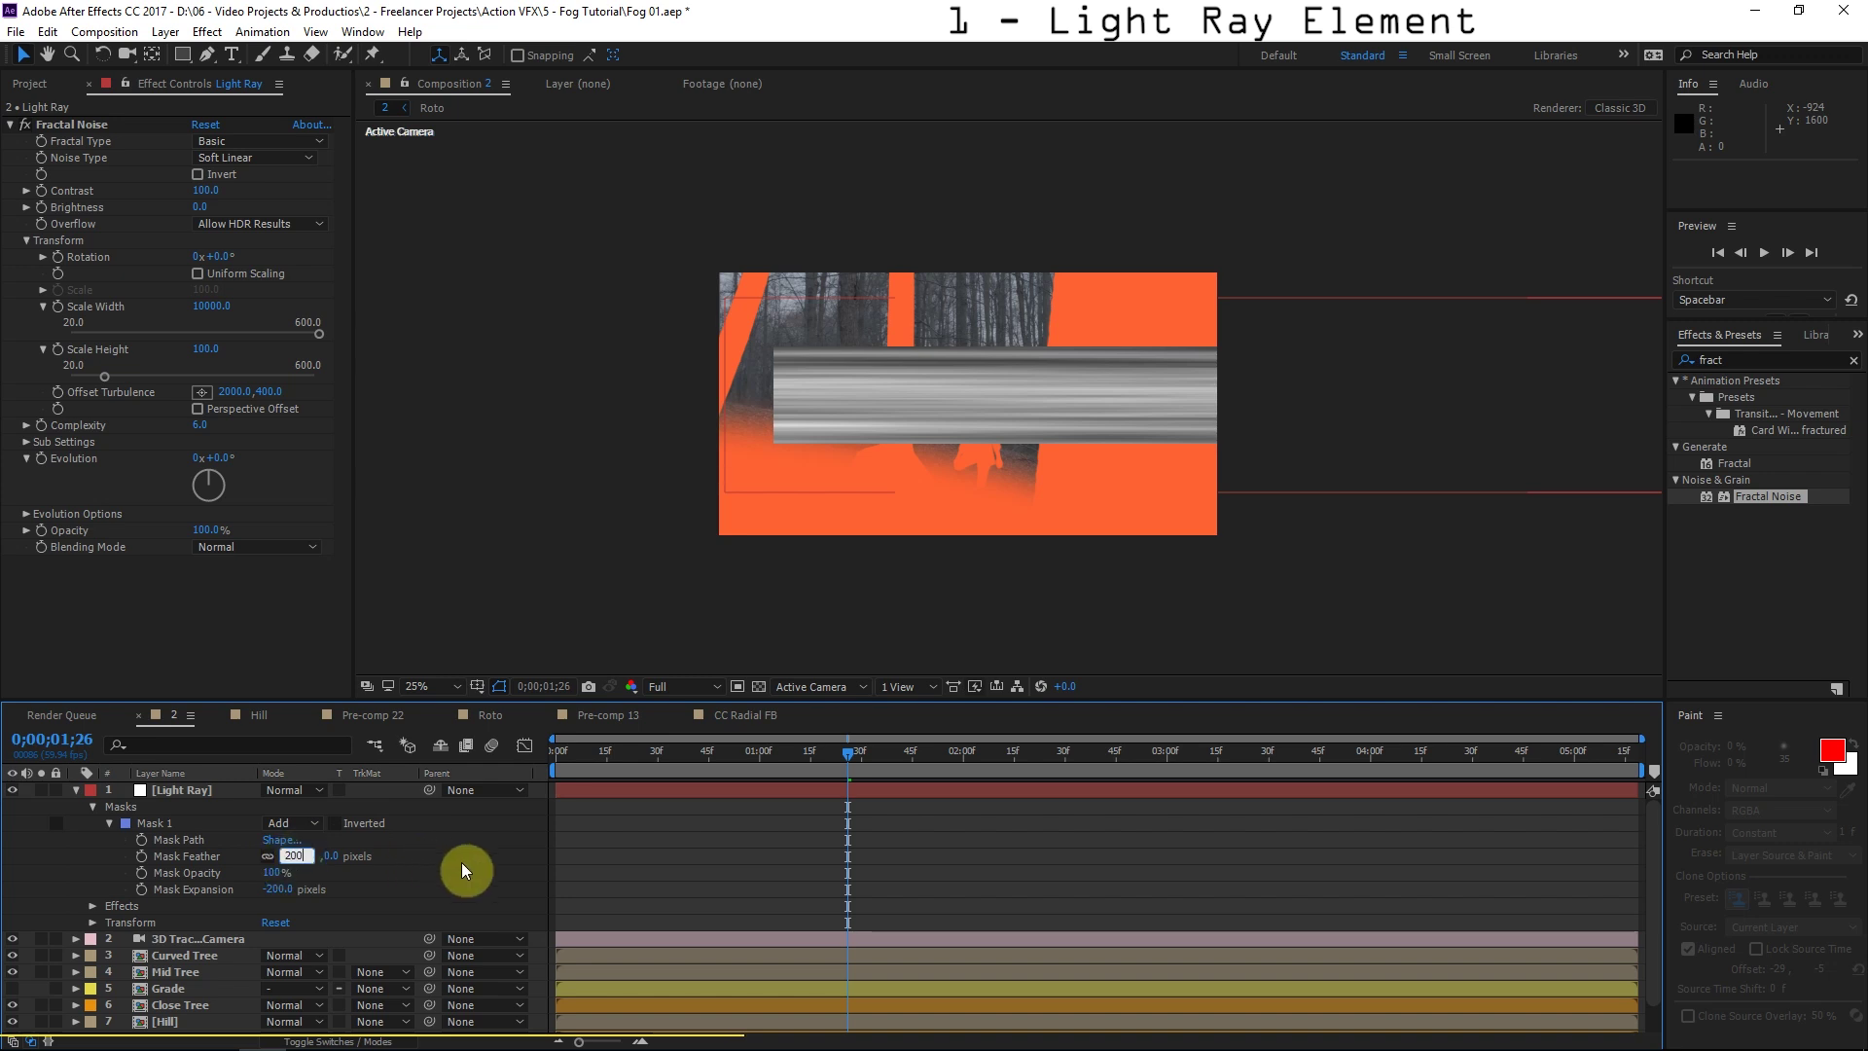
key("Return")
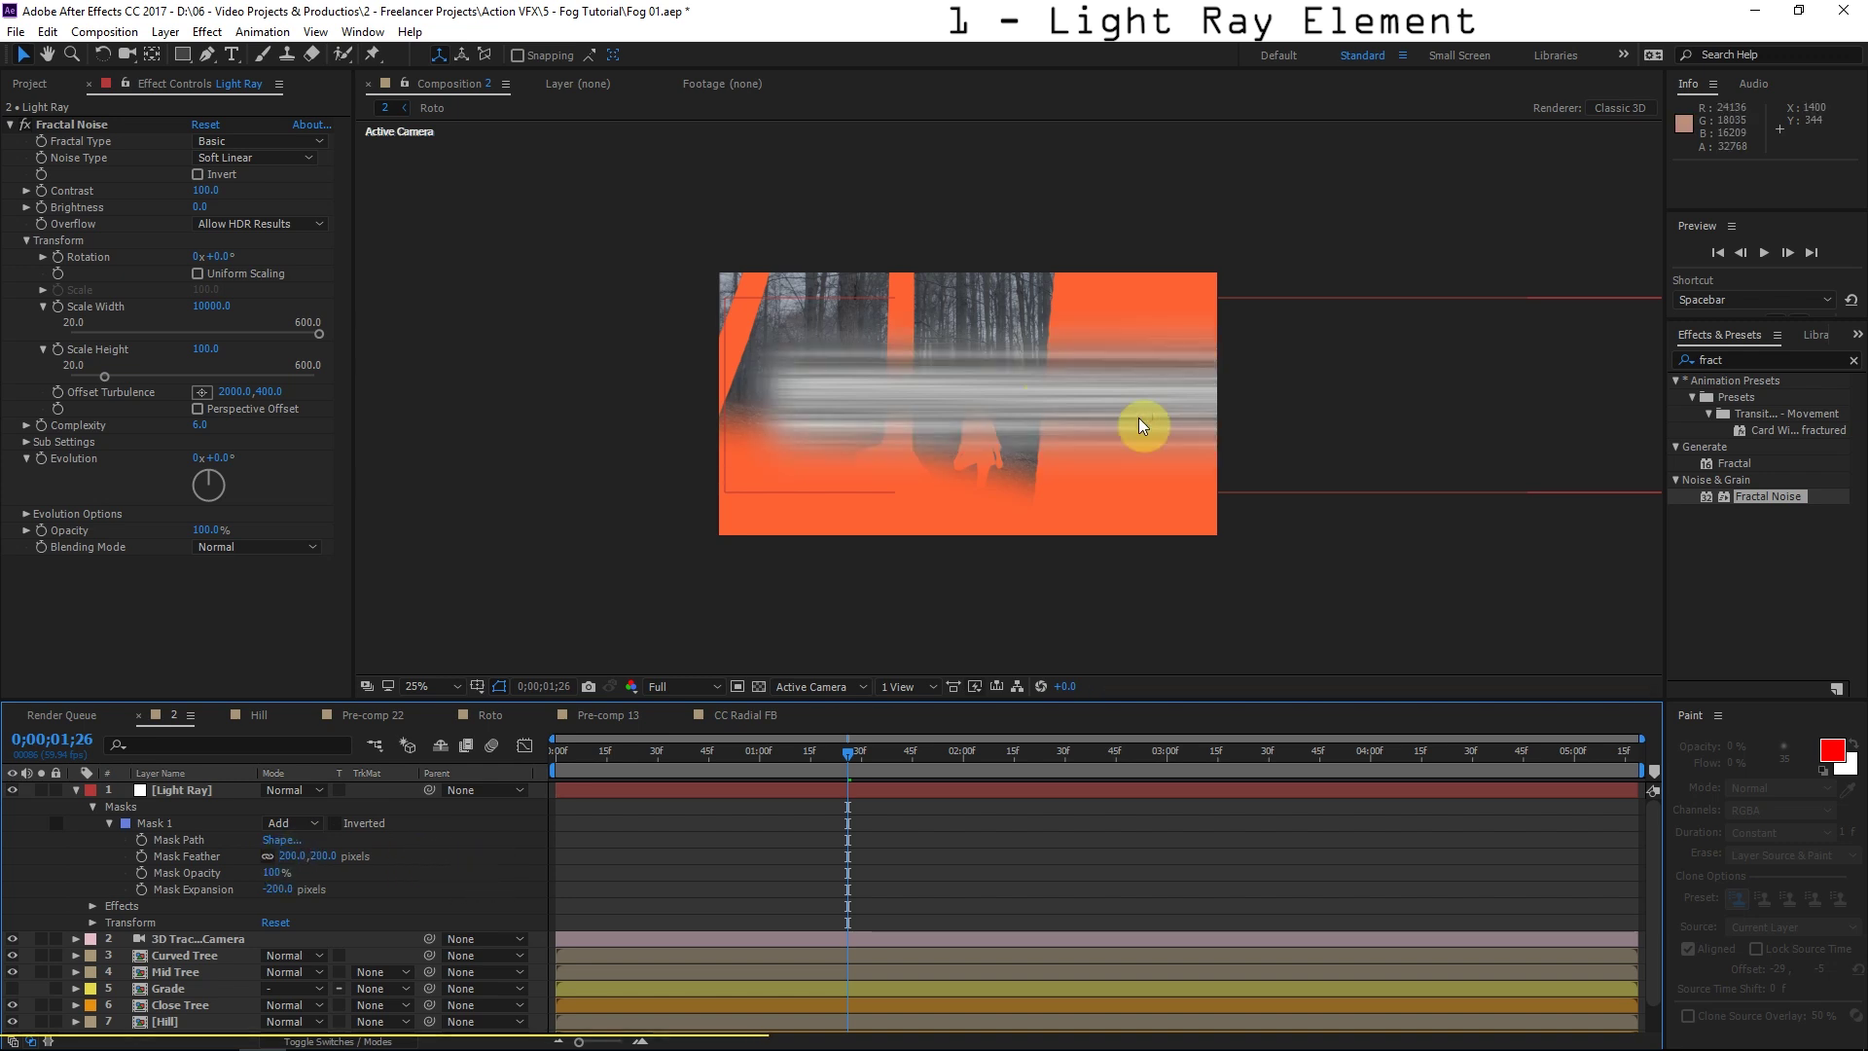
Shift the Light Ray layer so it spans the full frame width, and apply the Linear Wipe effect to it.
left_click_drag(1138, 417, 914, 411)
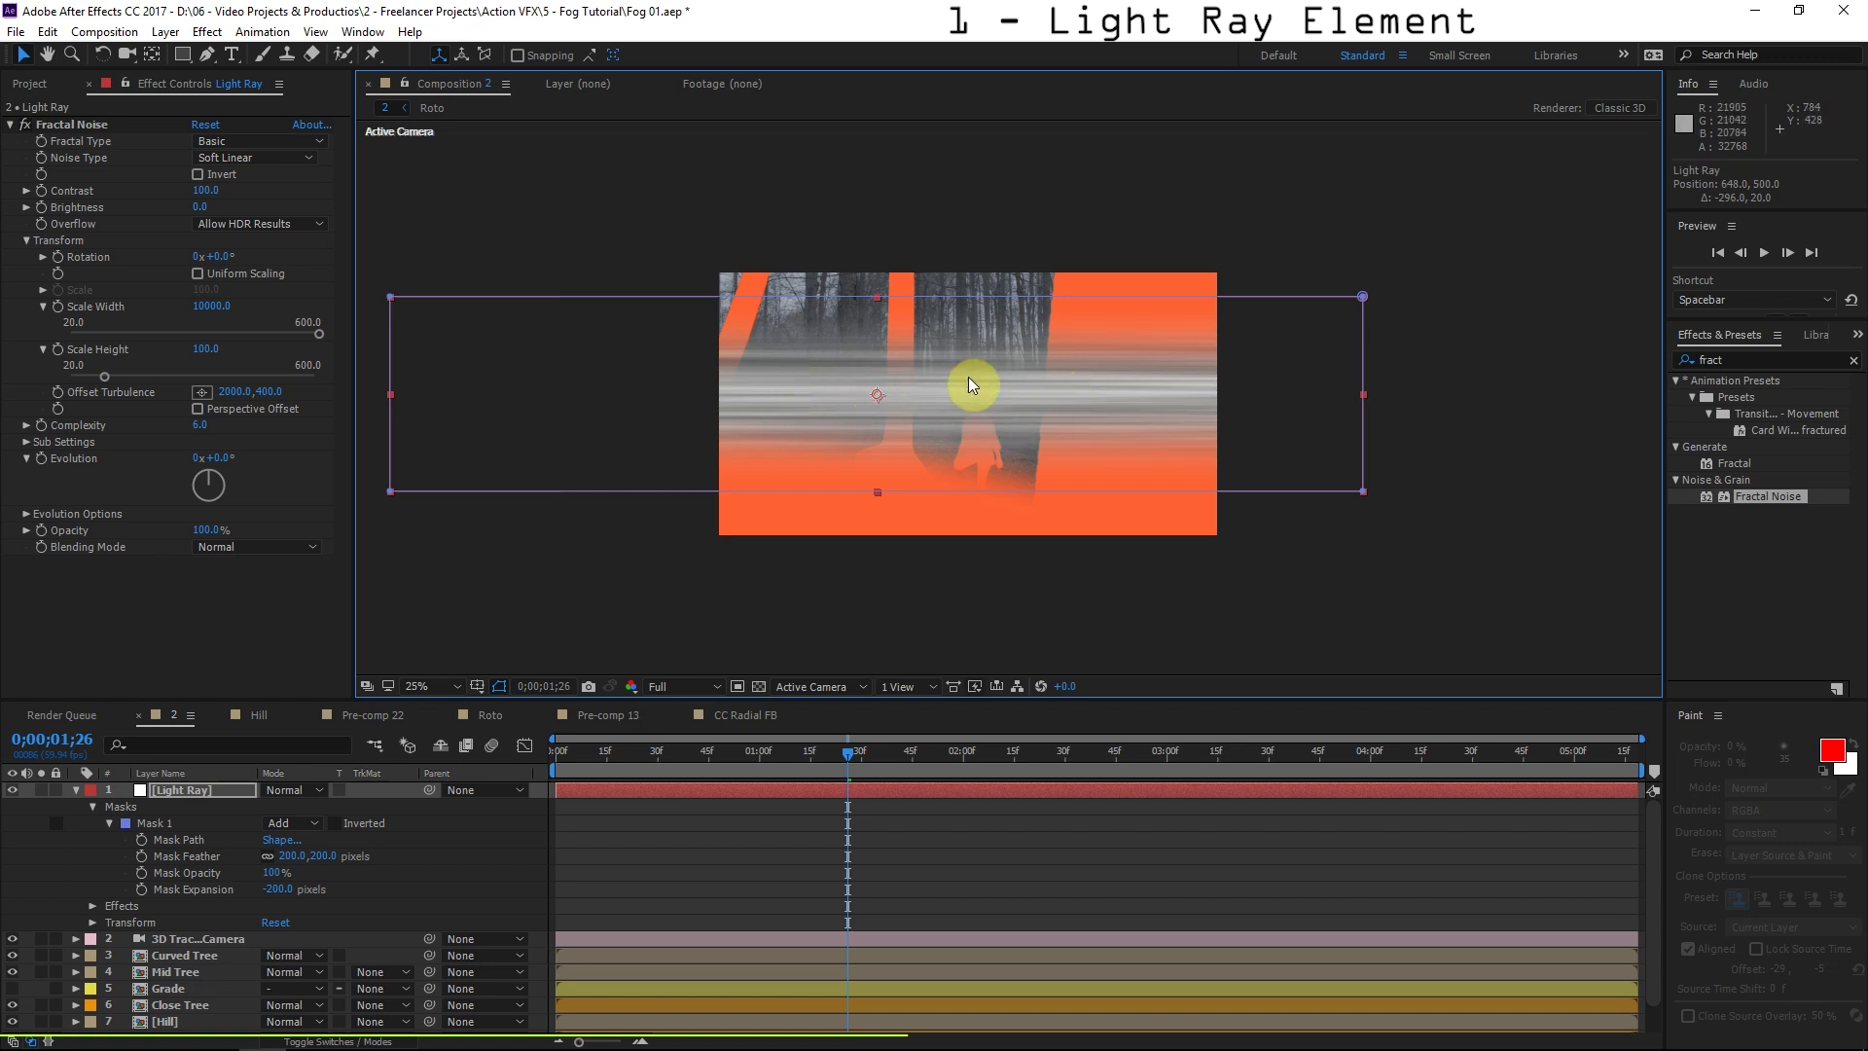
left_click(1772, 360)
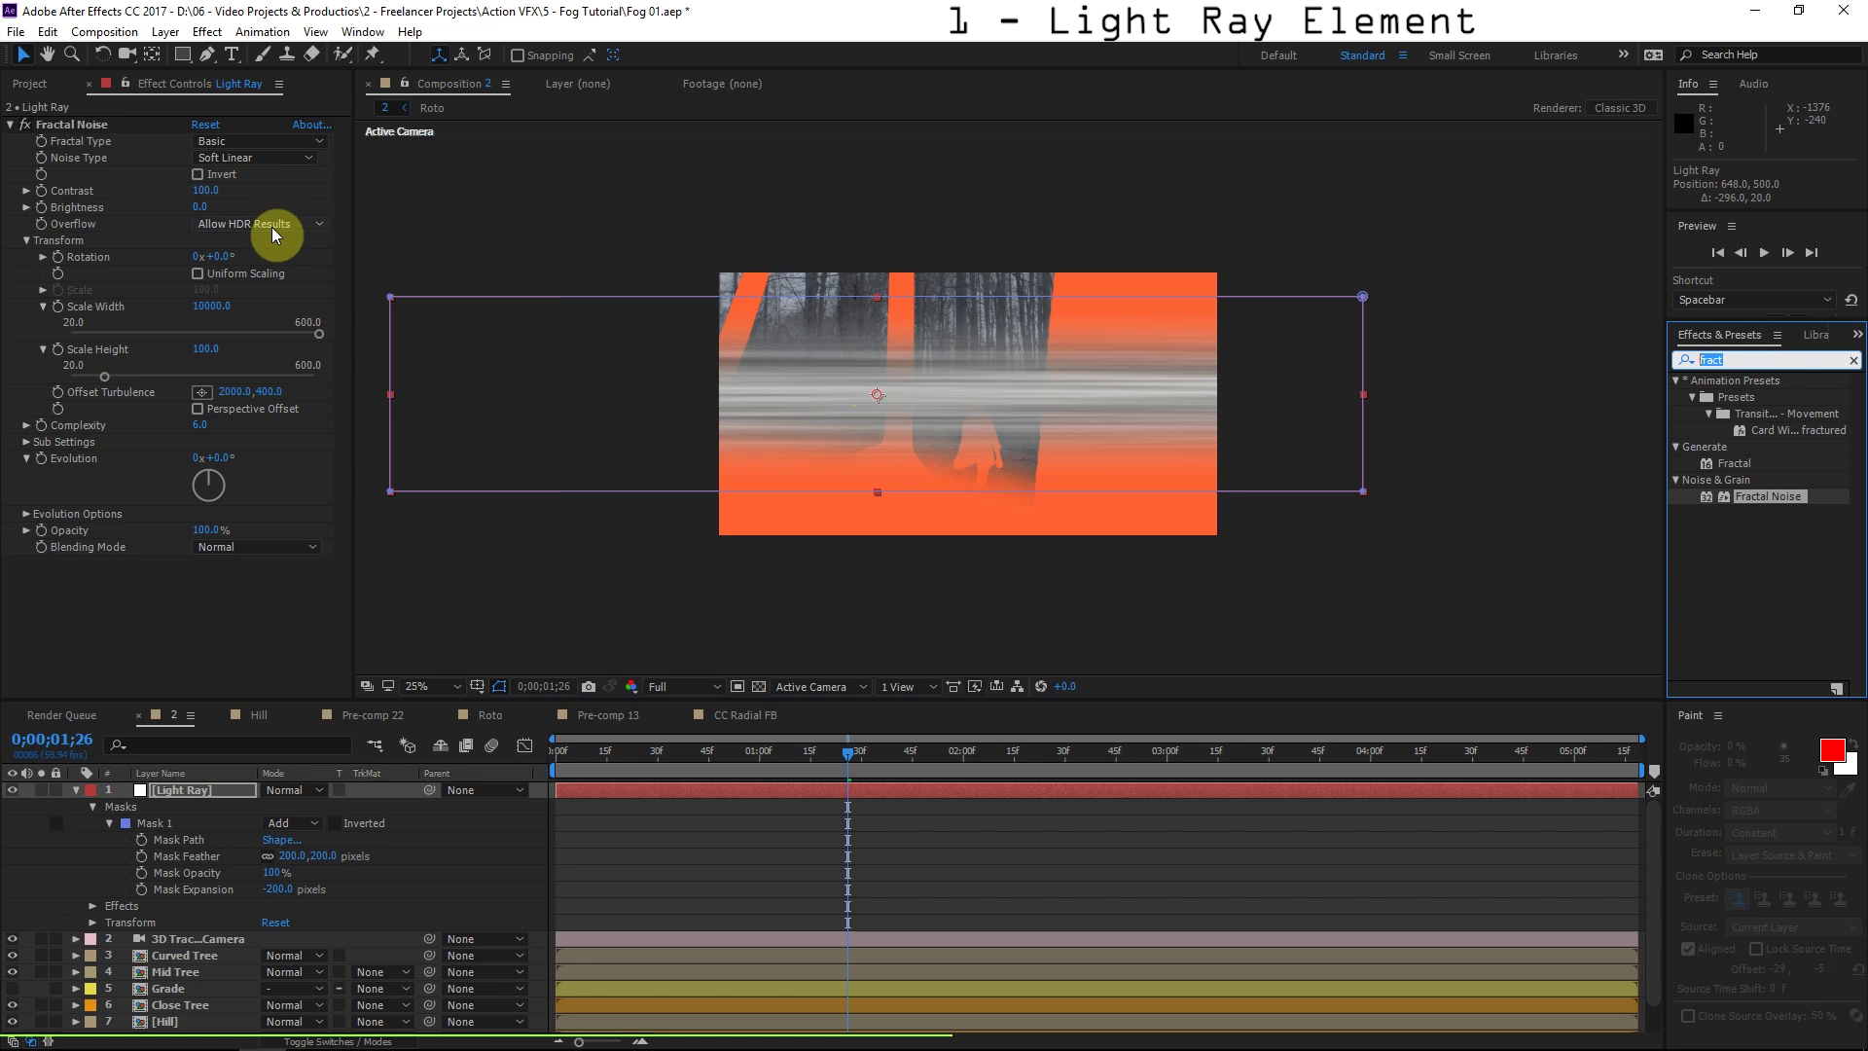
type("linear")
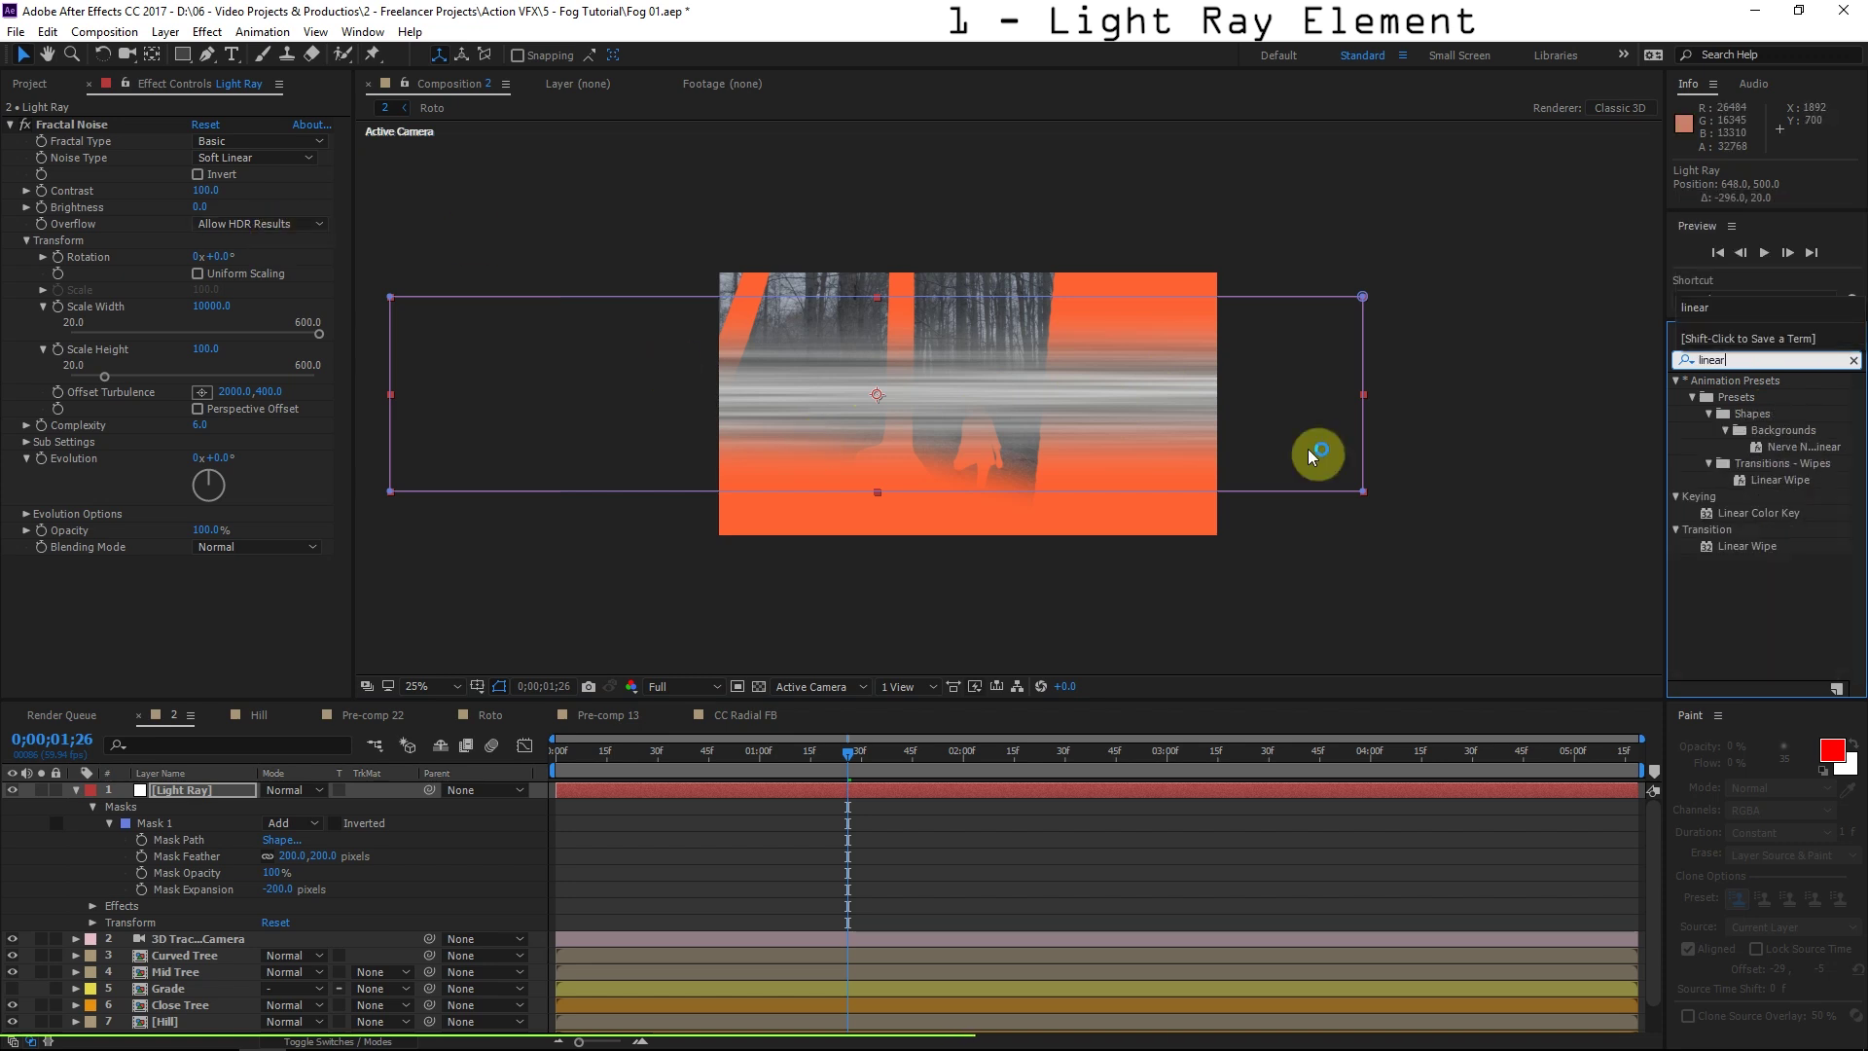
left_click_drag(1747, 546, 1054, 433)
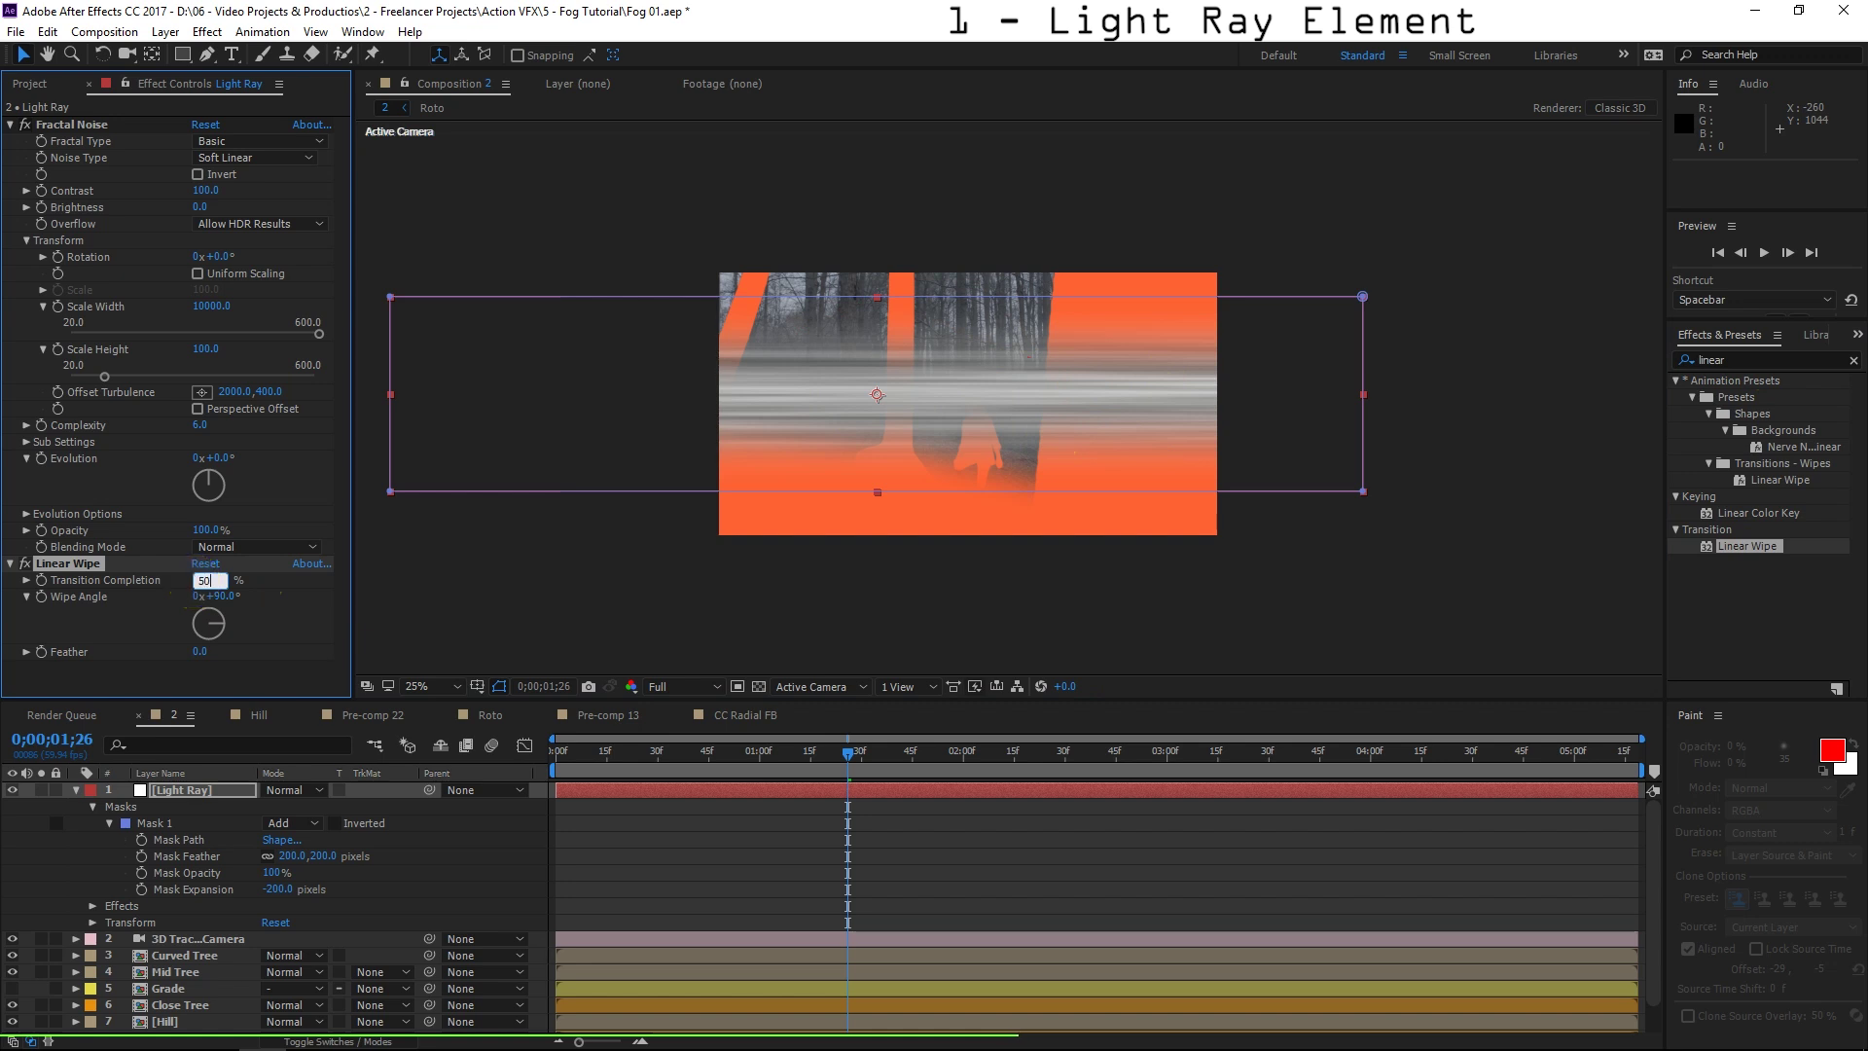
Set the Linear Wipe to 50% transition completion, a feather of 4000 and a wipe angle of 270°.
type("50")
left_click(377, 624)
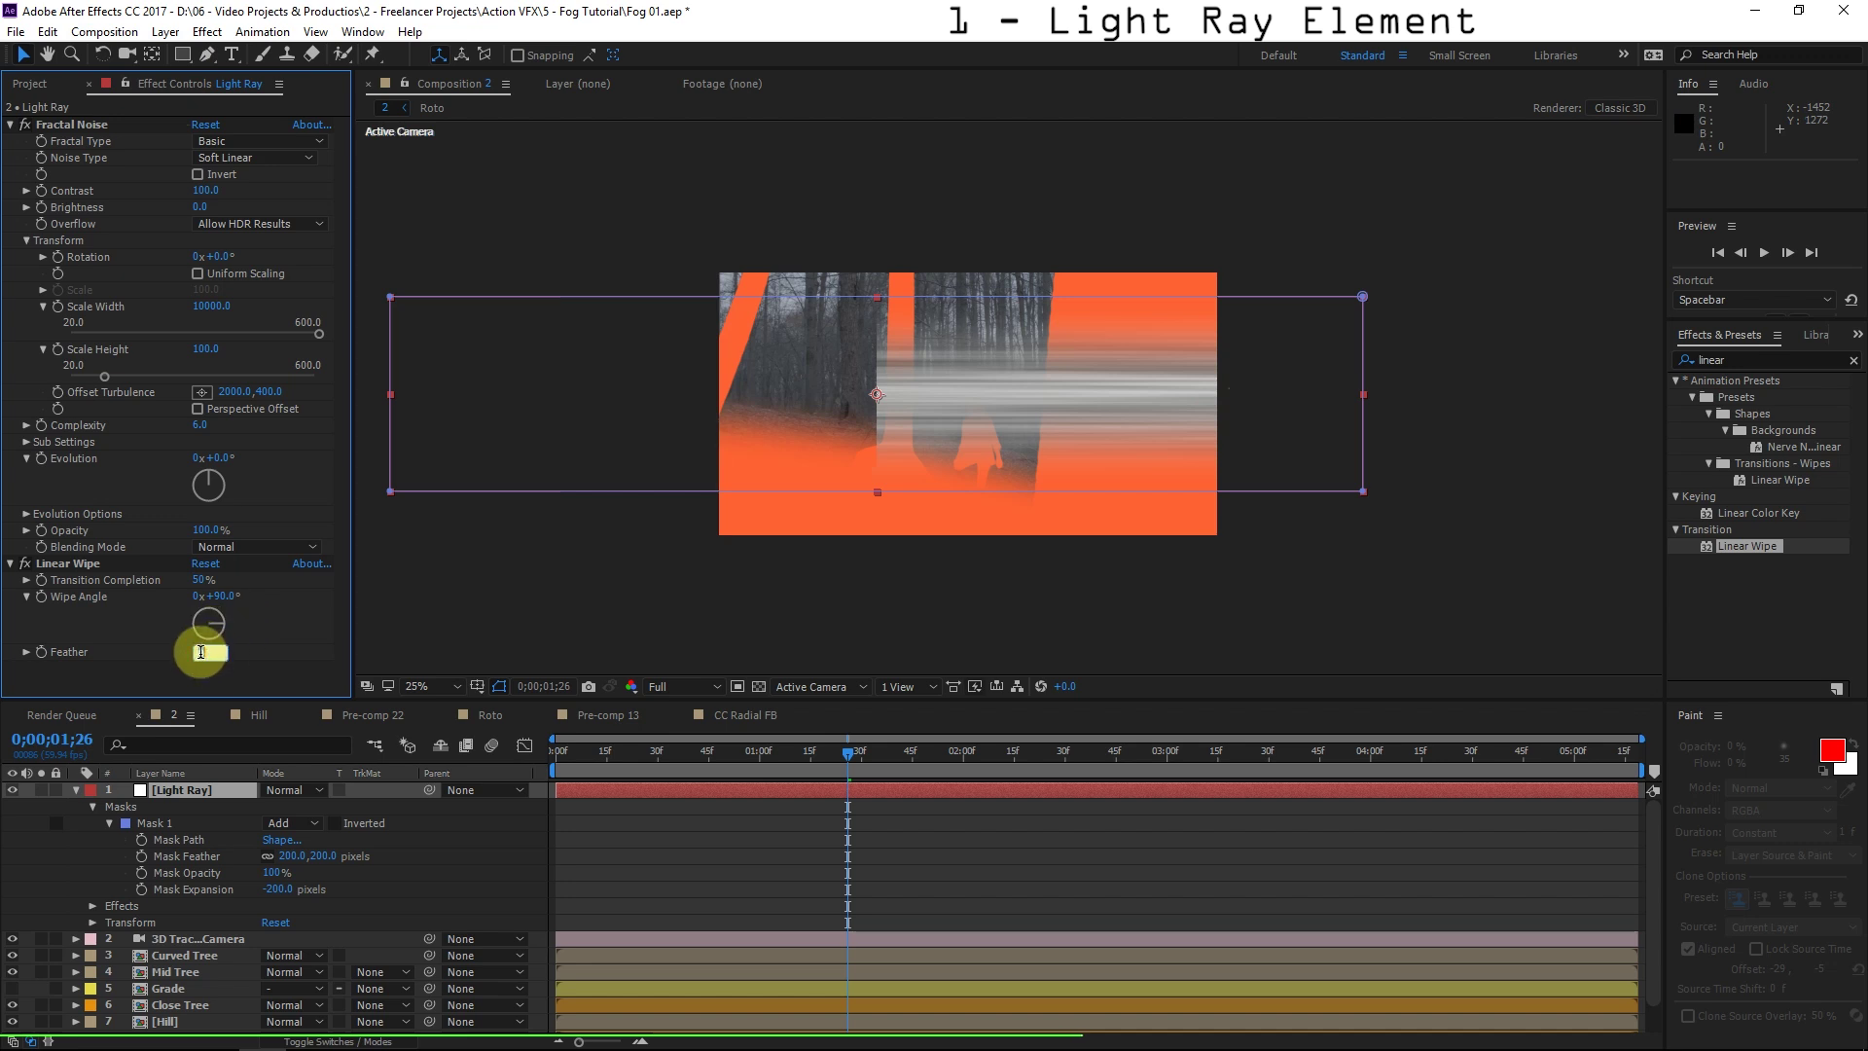
type("4000")
key("Return")
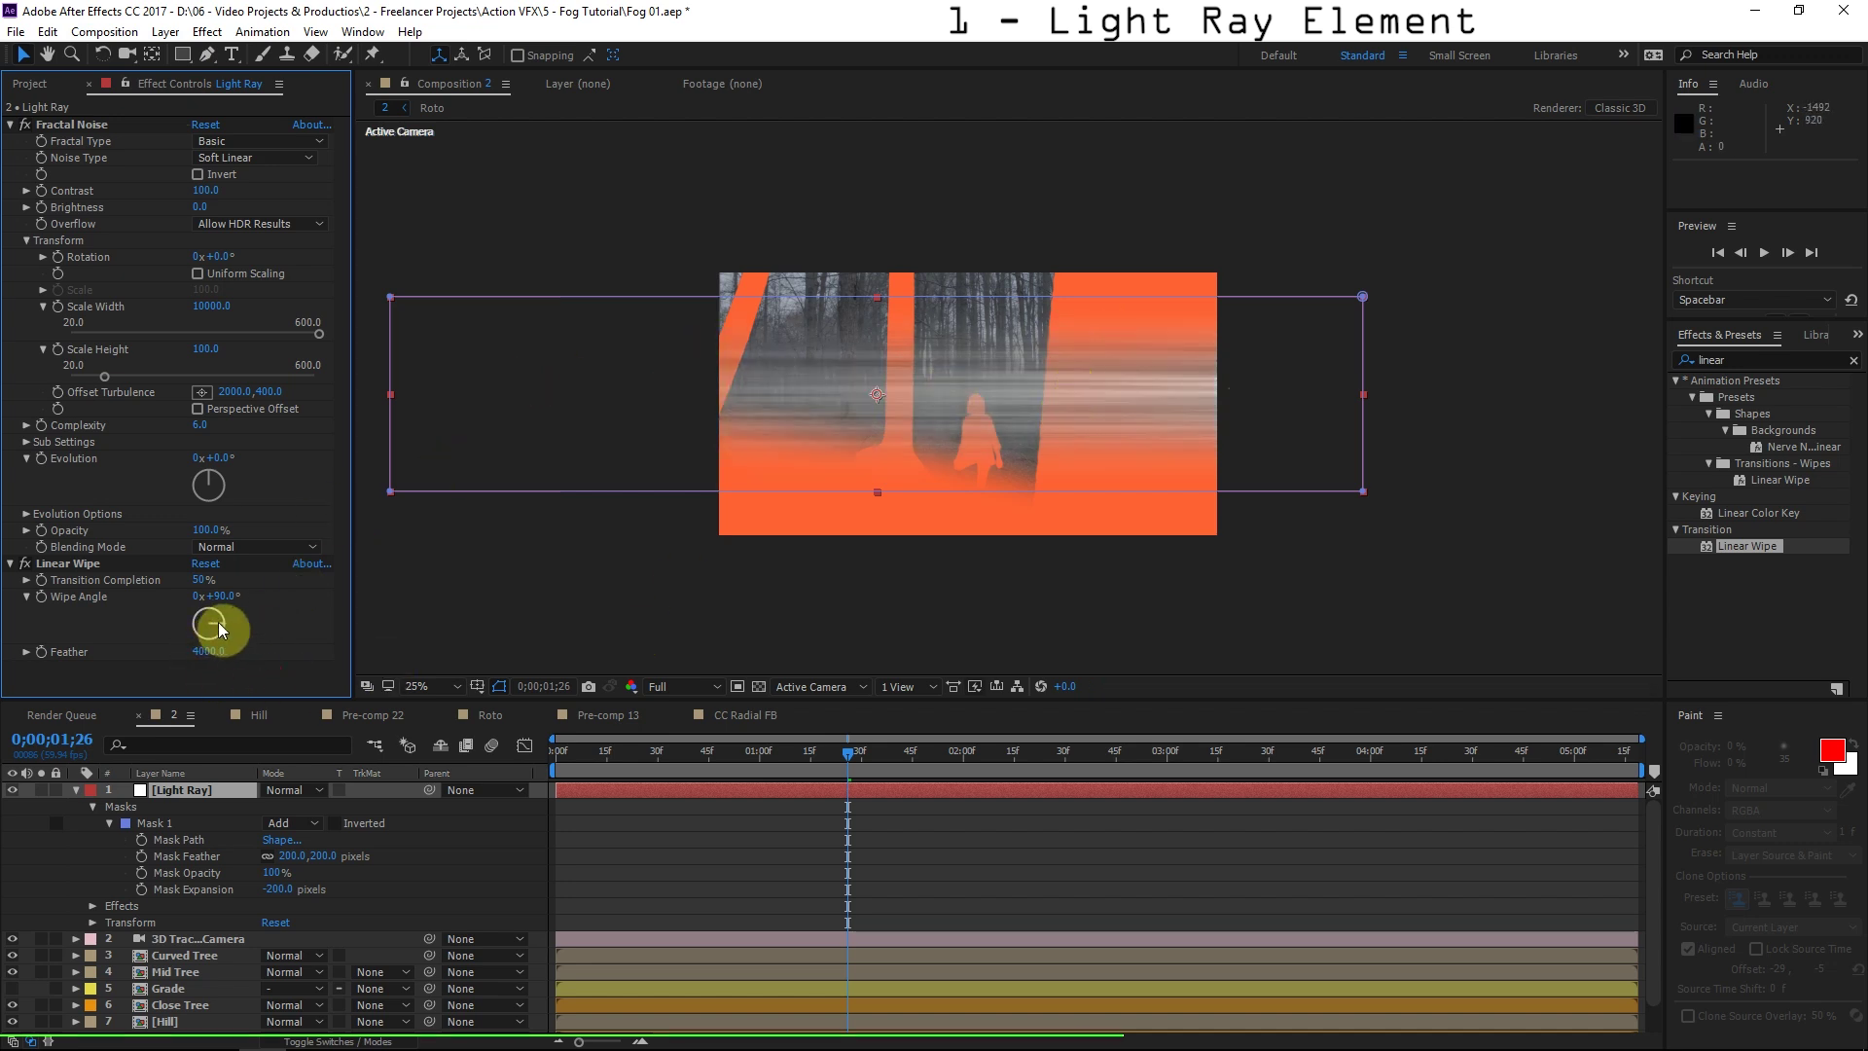
left_click_drag(220, 627, 154, 609)
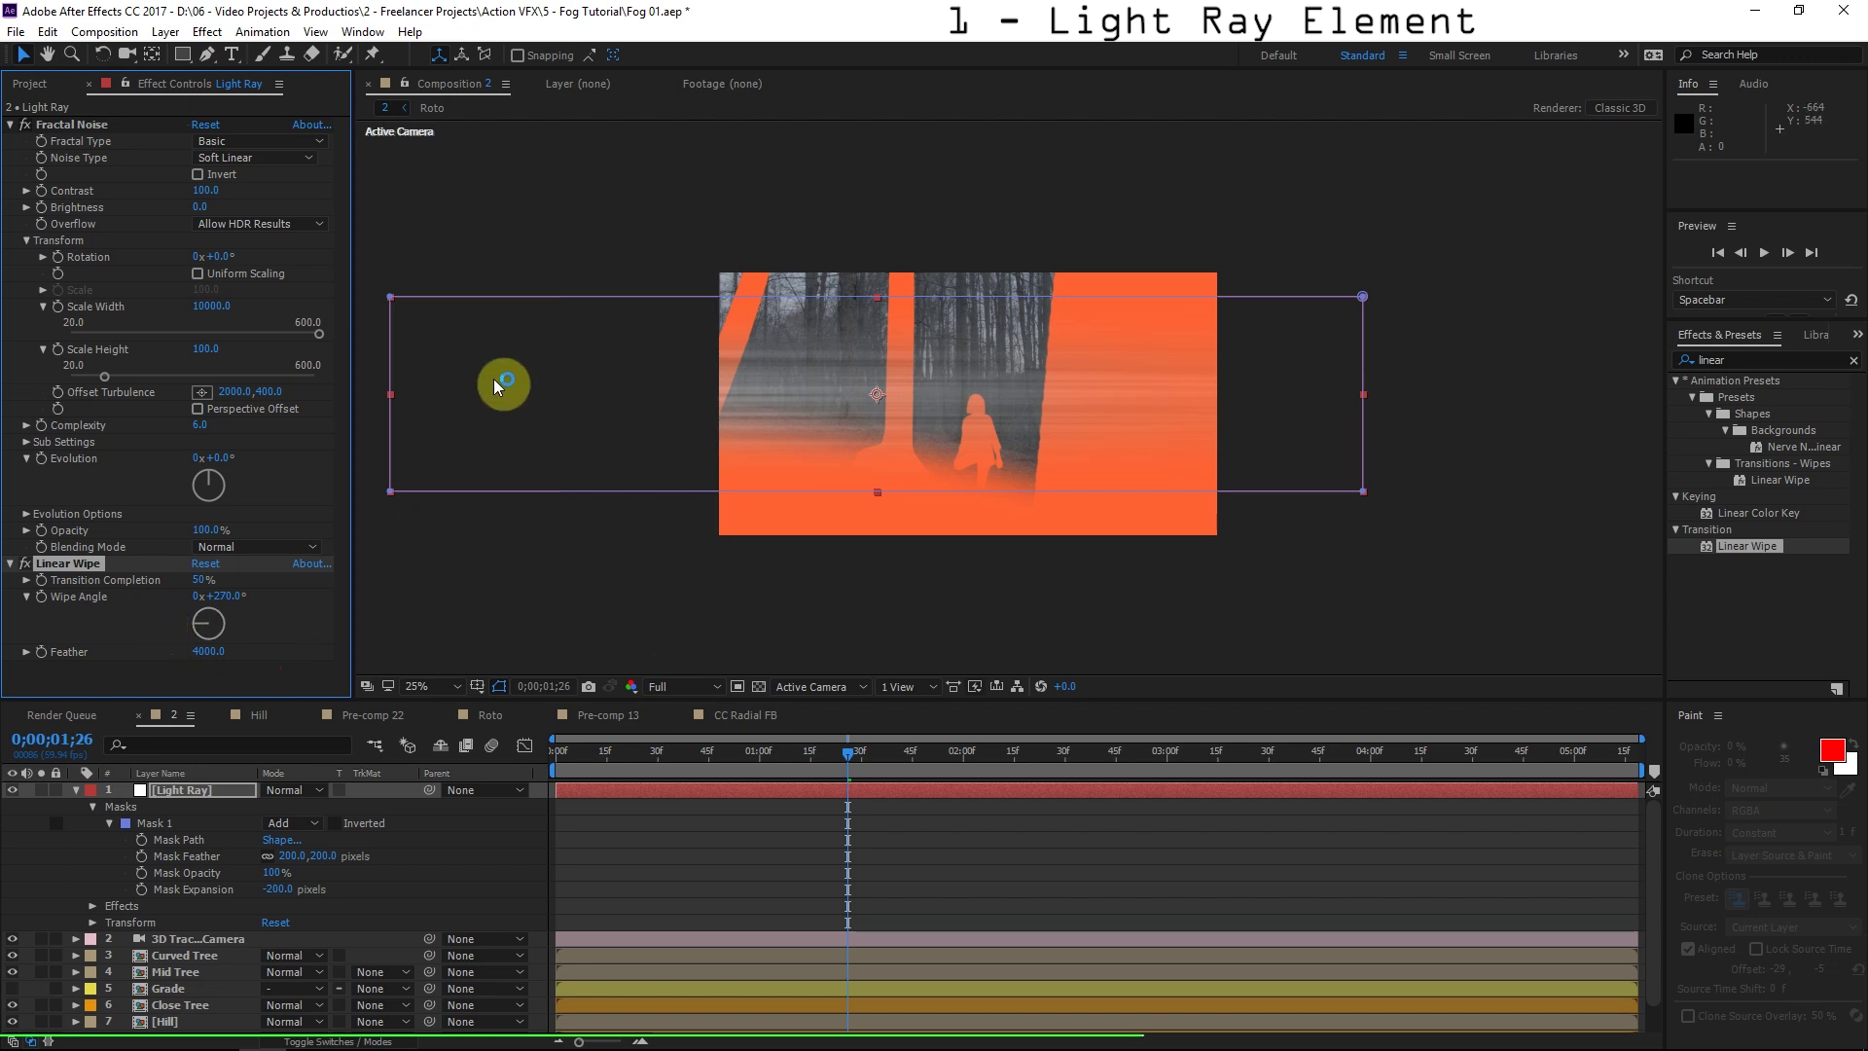
Scale the Light Ray layer to 50% and solo it in the composition.
left_click_drag(1103, 379, 1377, 389)
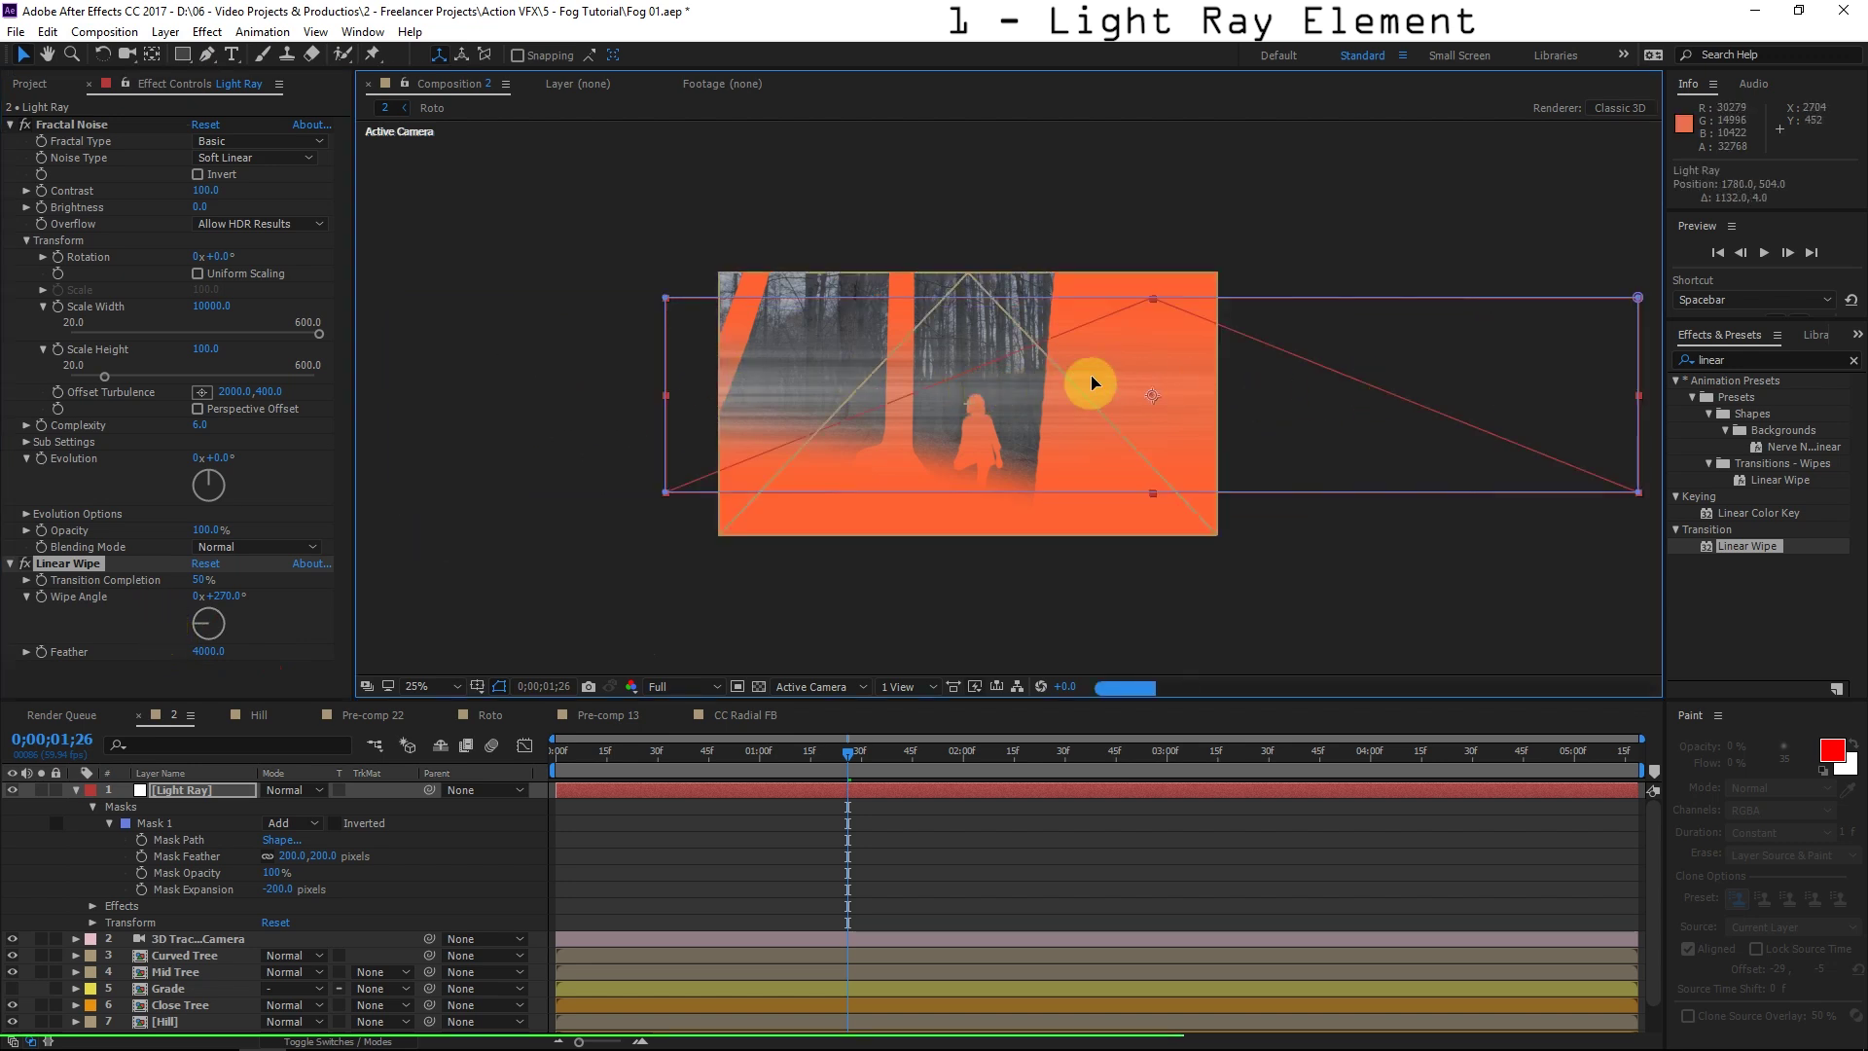
key("ctrl+z")
key("s")
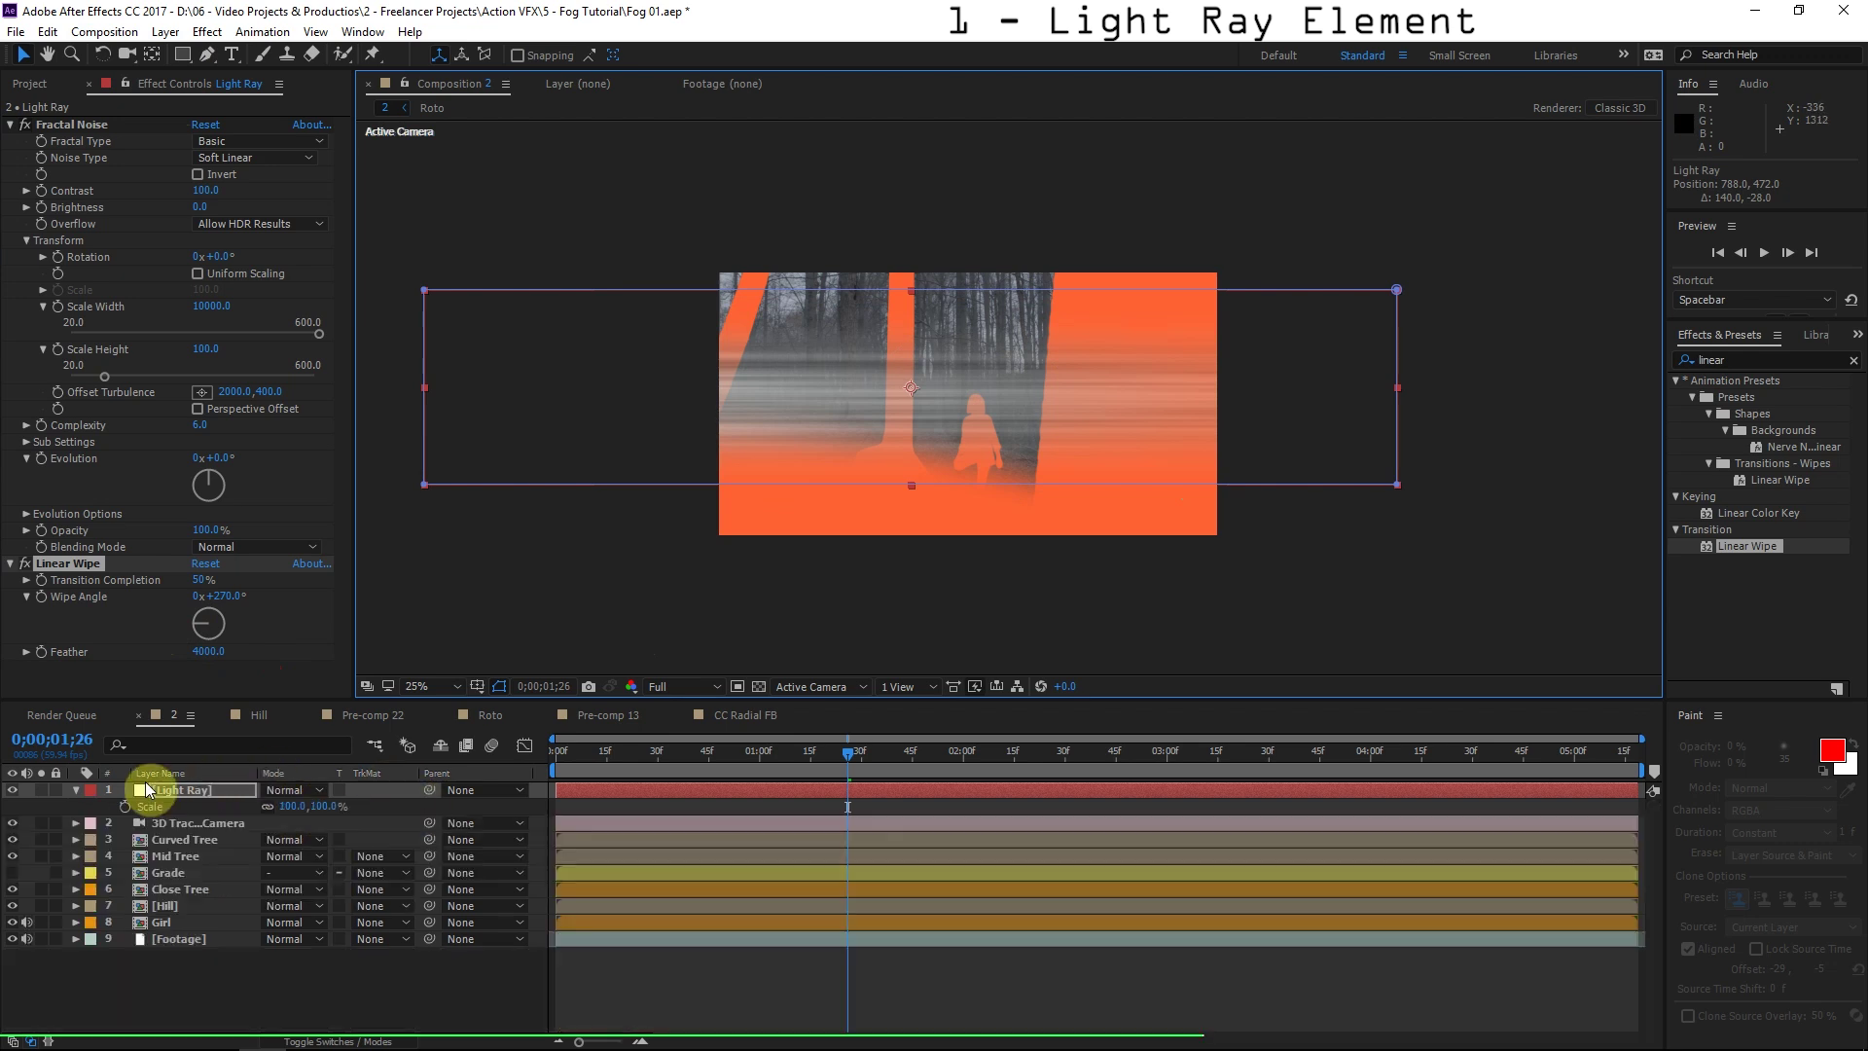
left_click(294, 807)
type("75")
left_click(977, 455)
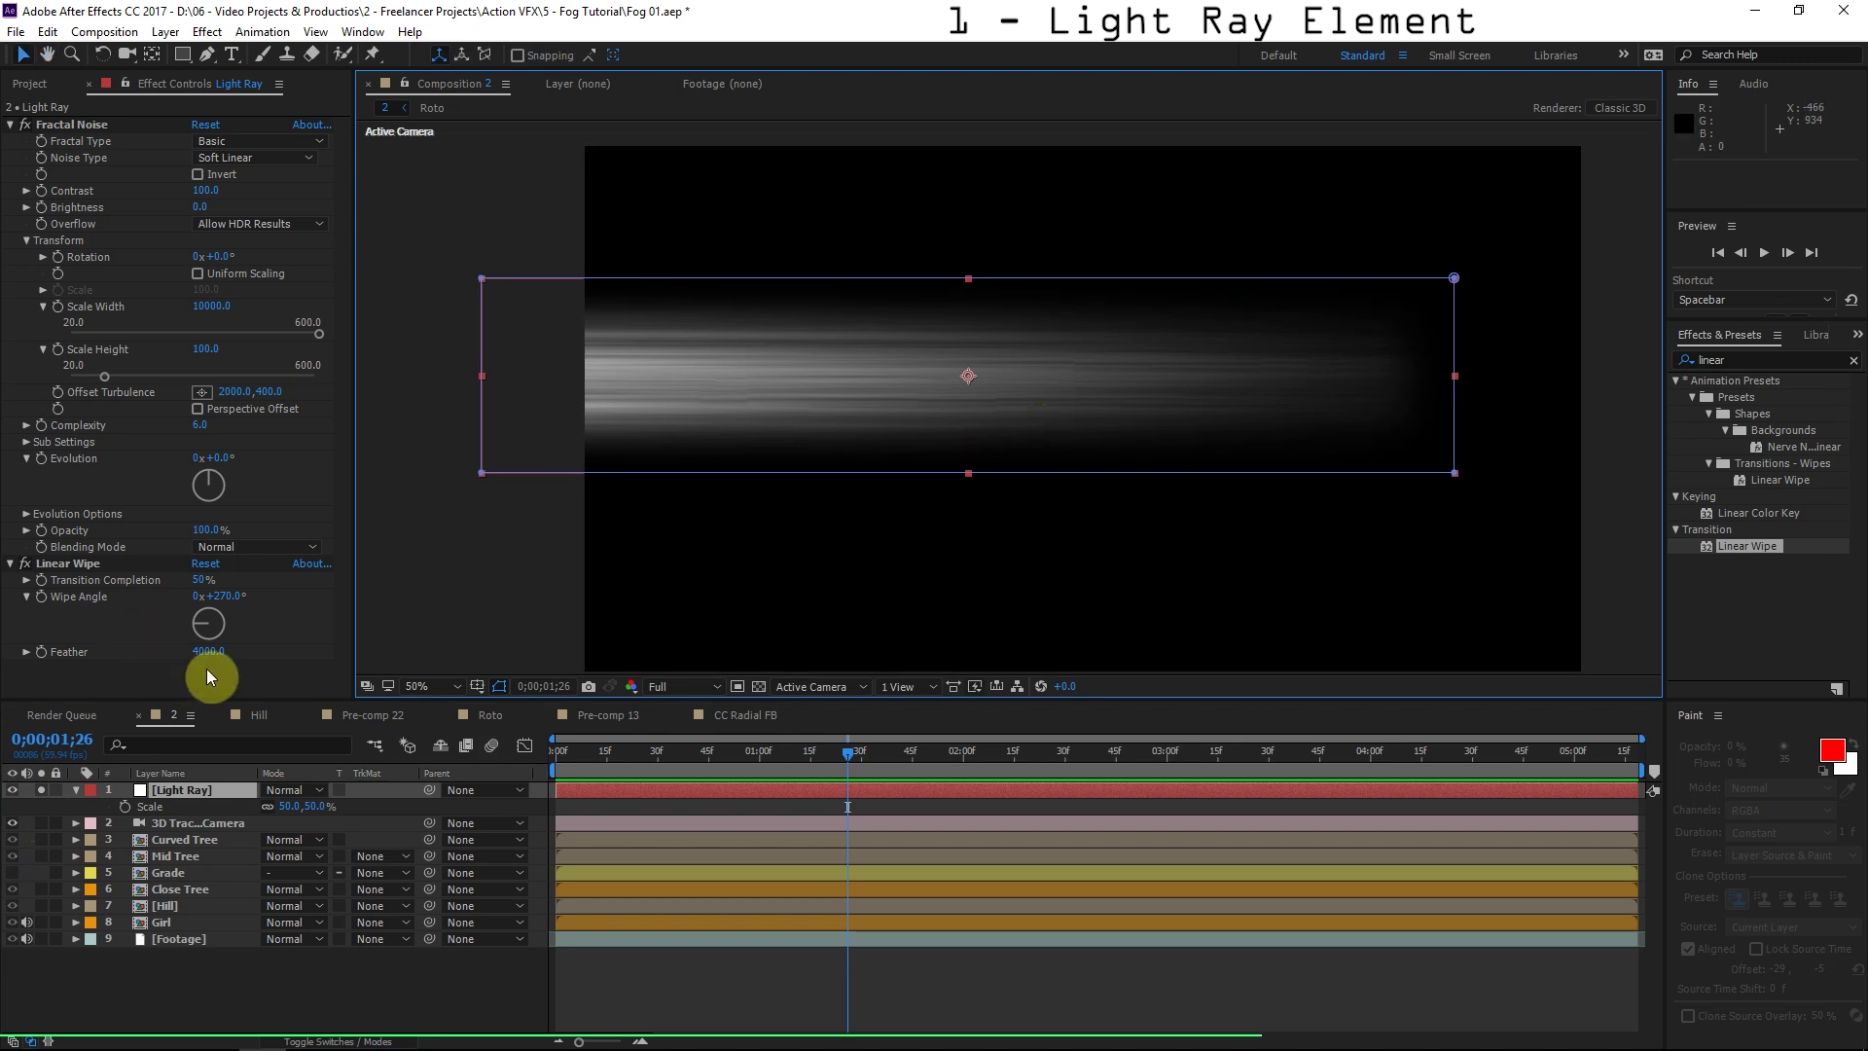
Set the Linear Wipe feather to 2000 and move the Light Ray so its left end lies inside the frame.
left_click(199, 652)
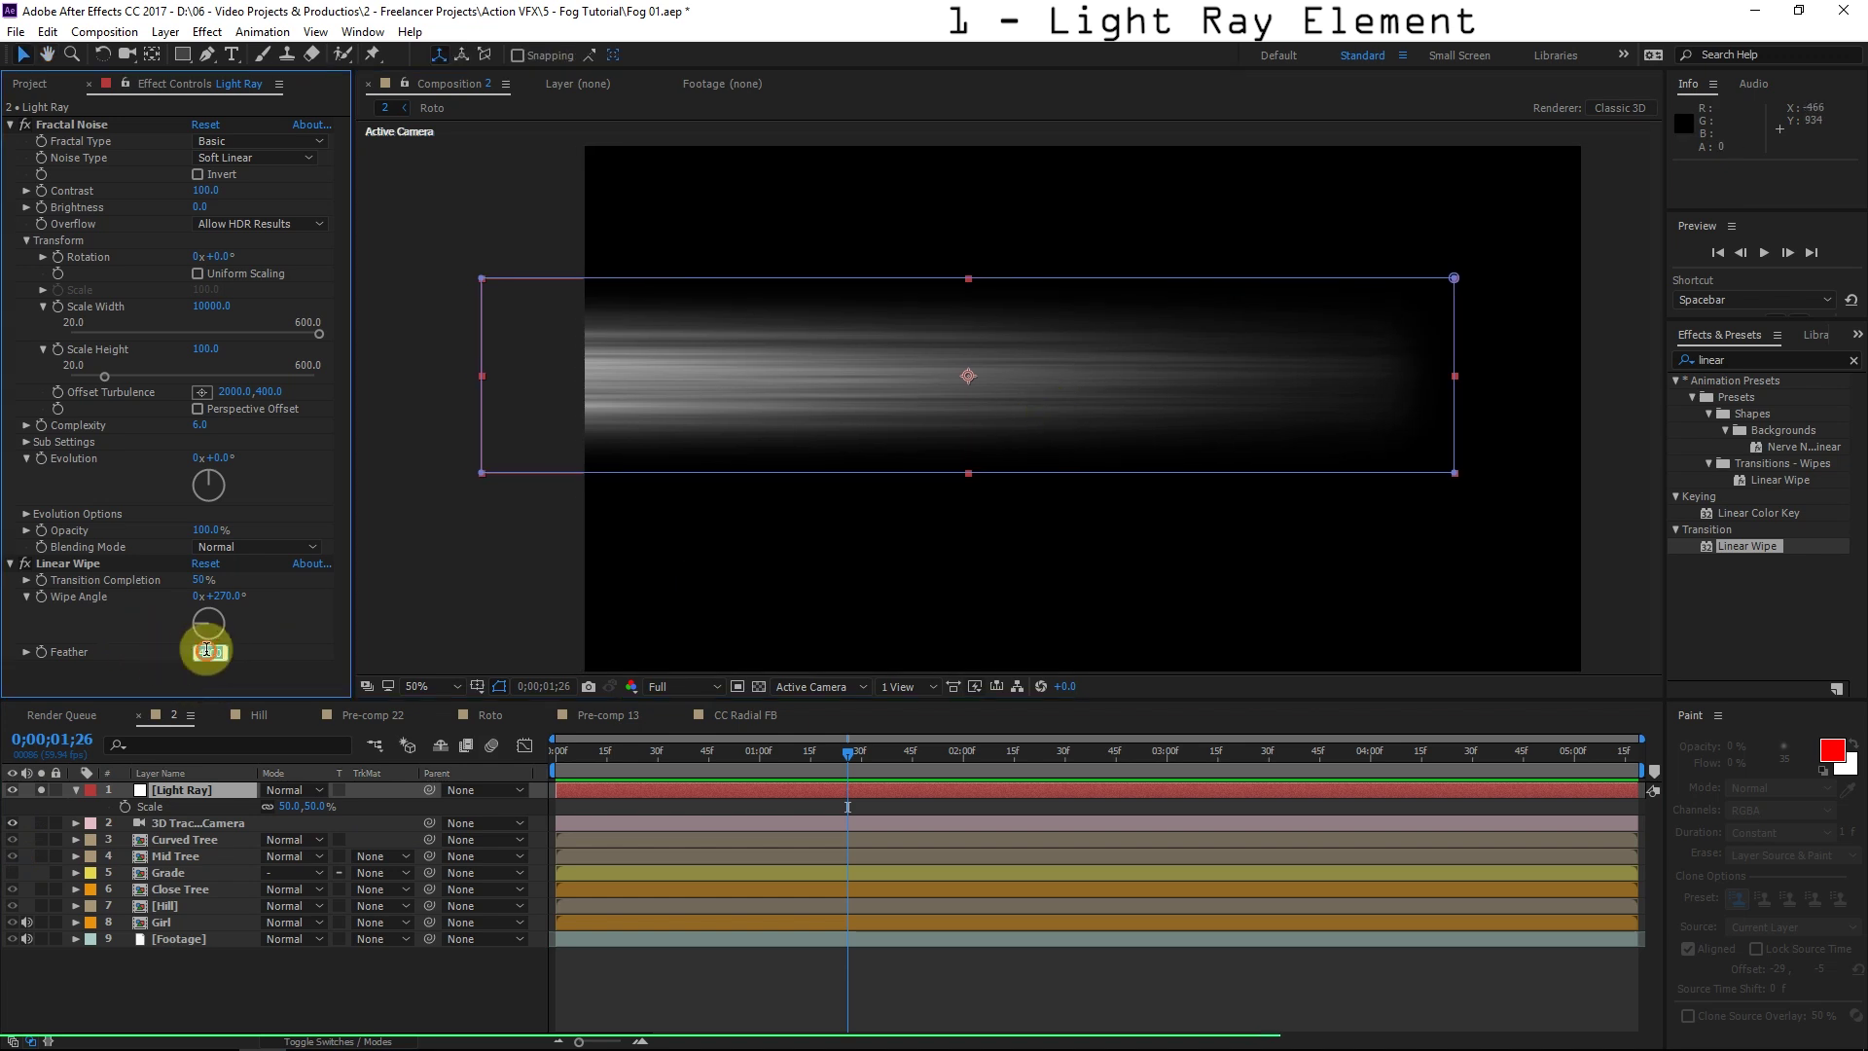
left_click(278, 646)
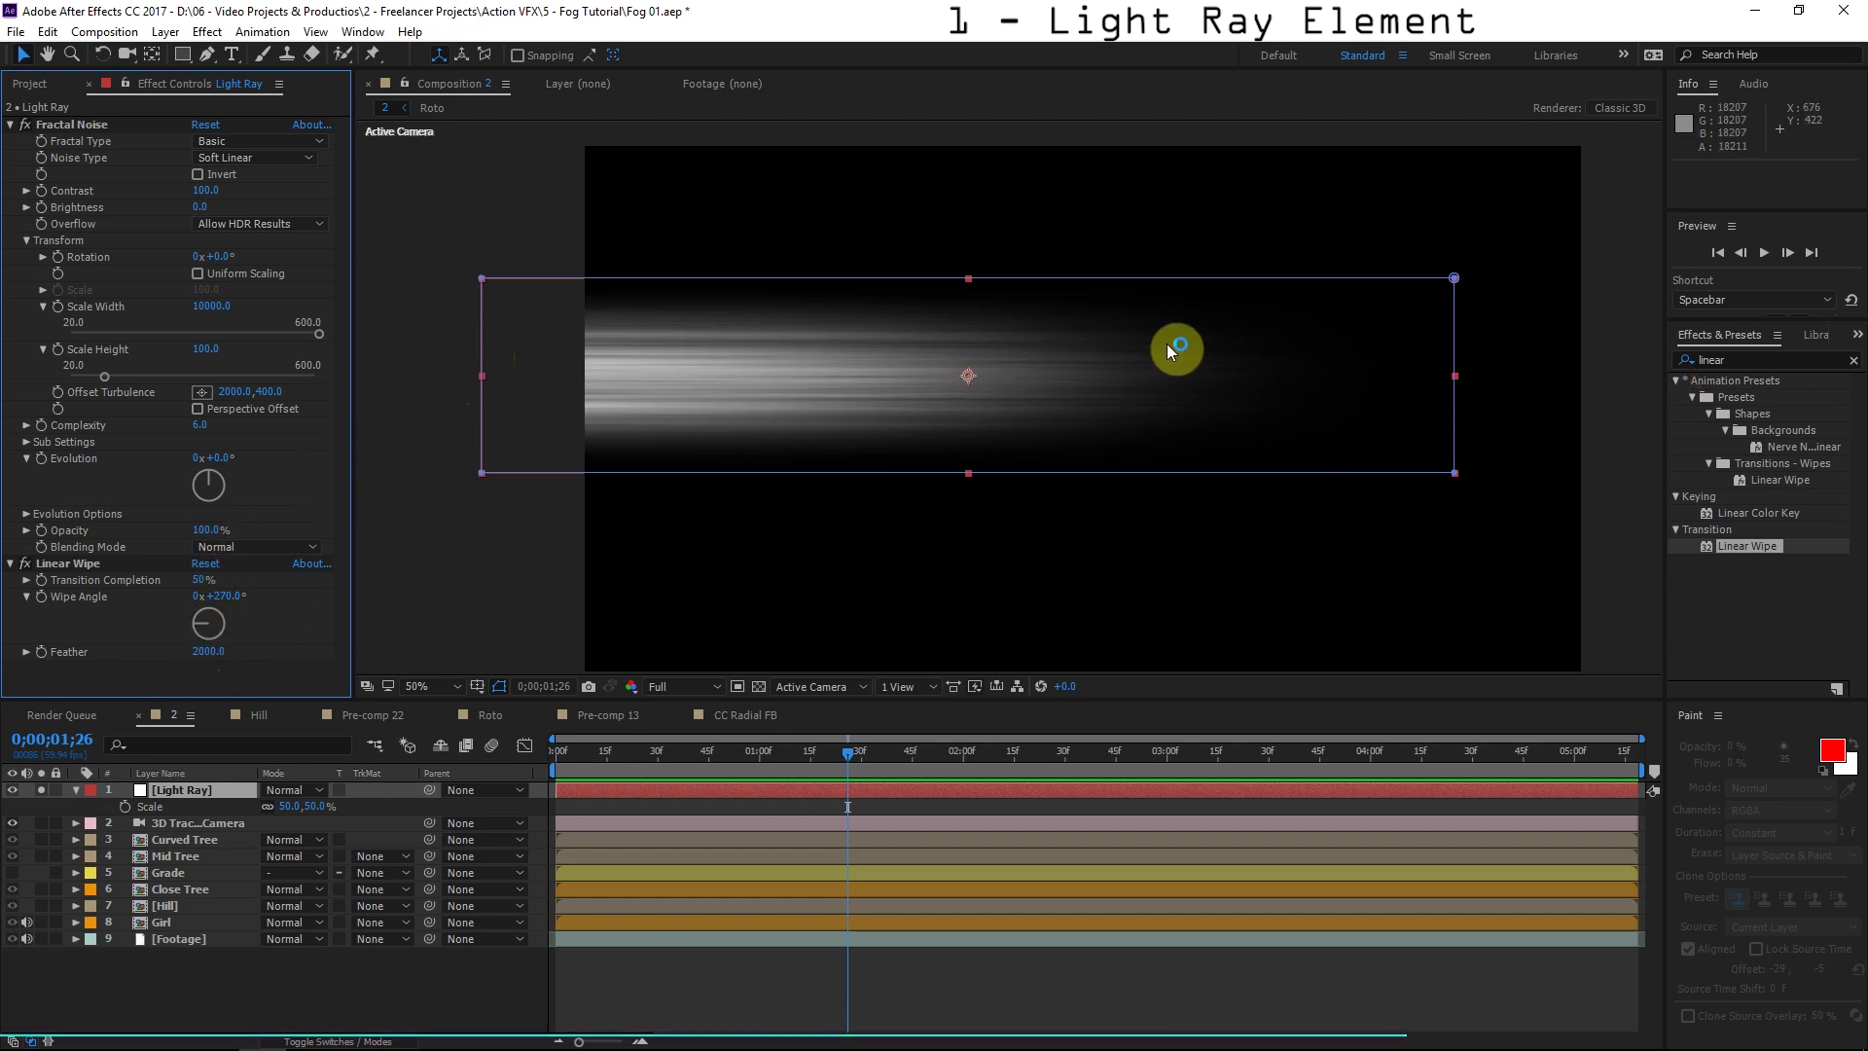
left_click_drag(1063, 403, 1190, 400)
Set the Linear Wipe feather to 2500 and its transition completion to 60%.
left_click(205, 652)
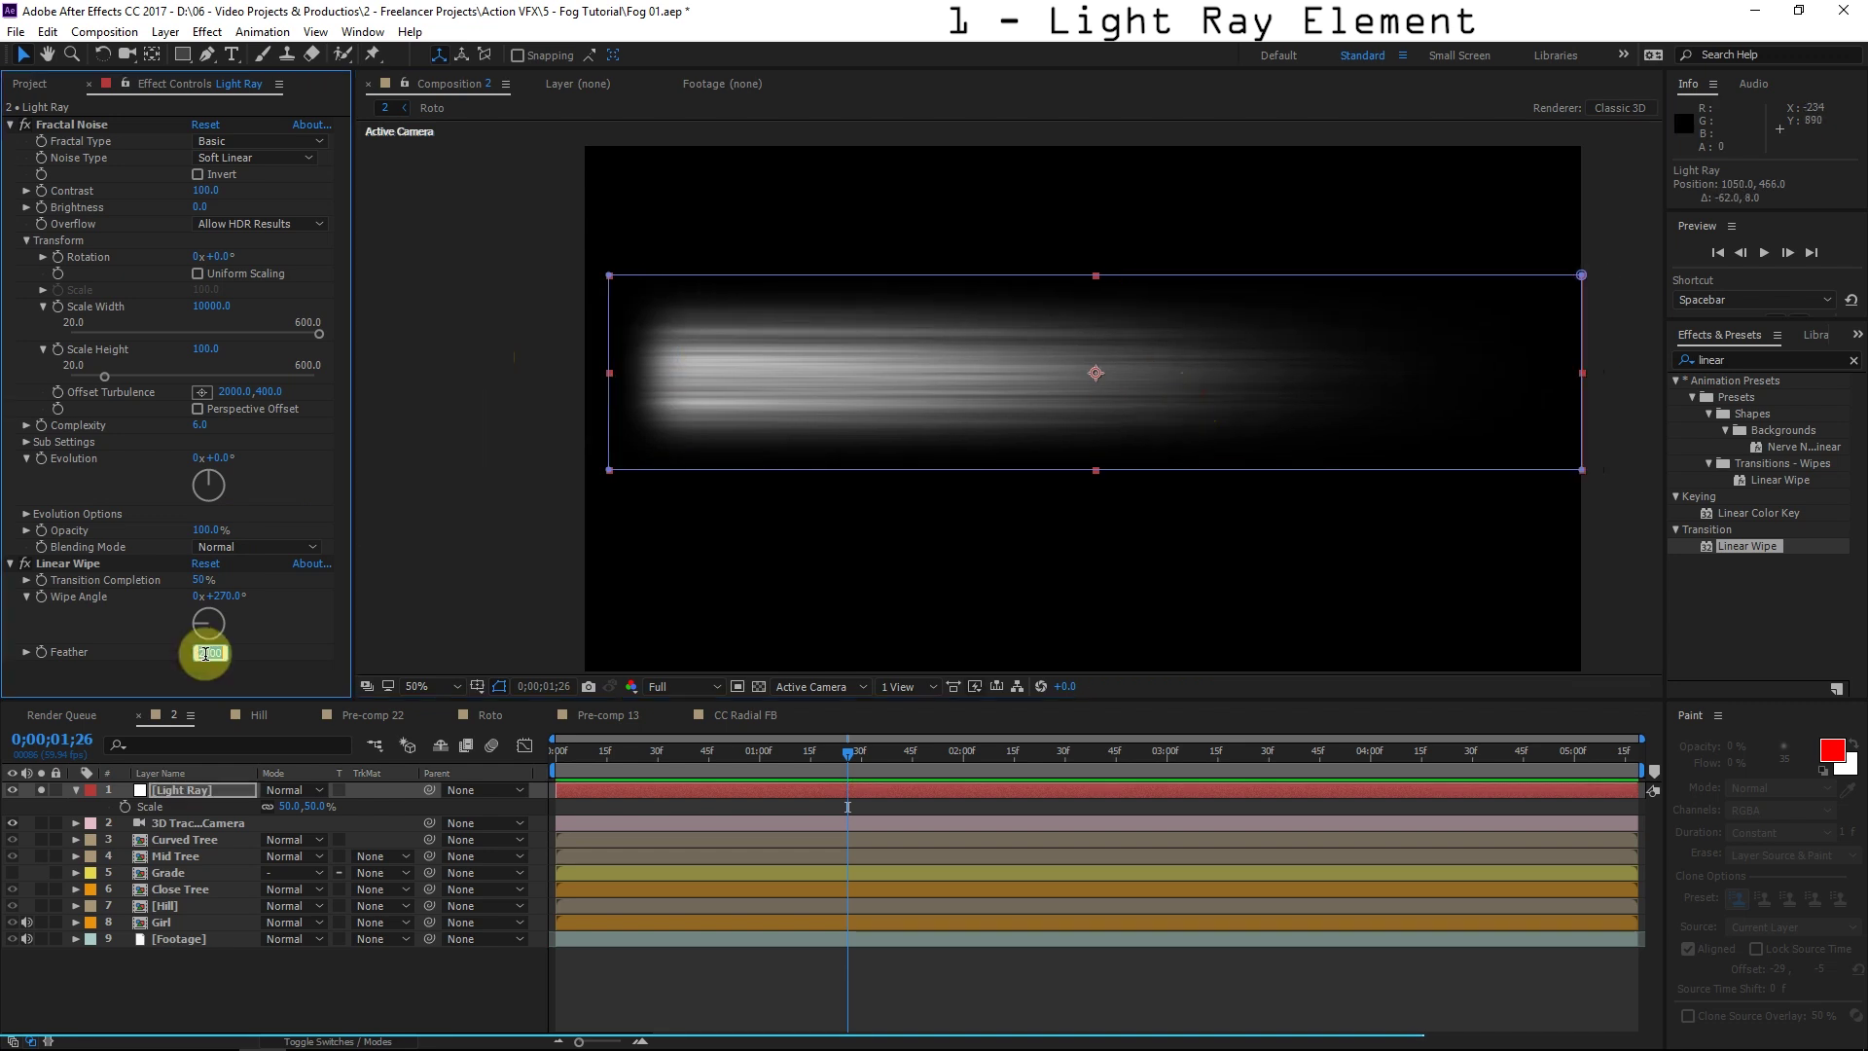
left_click(202, 580)
type("60")
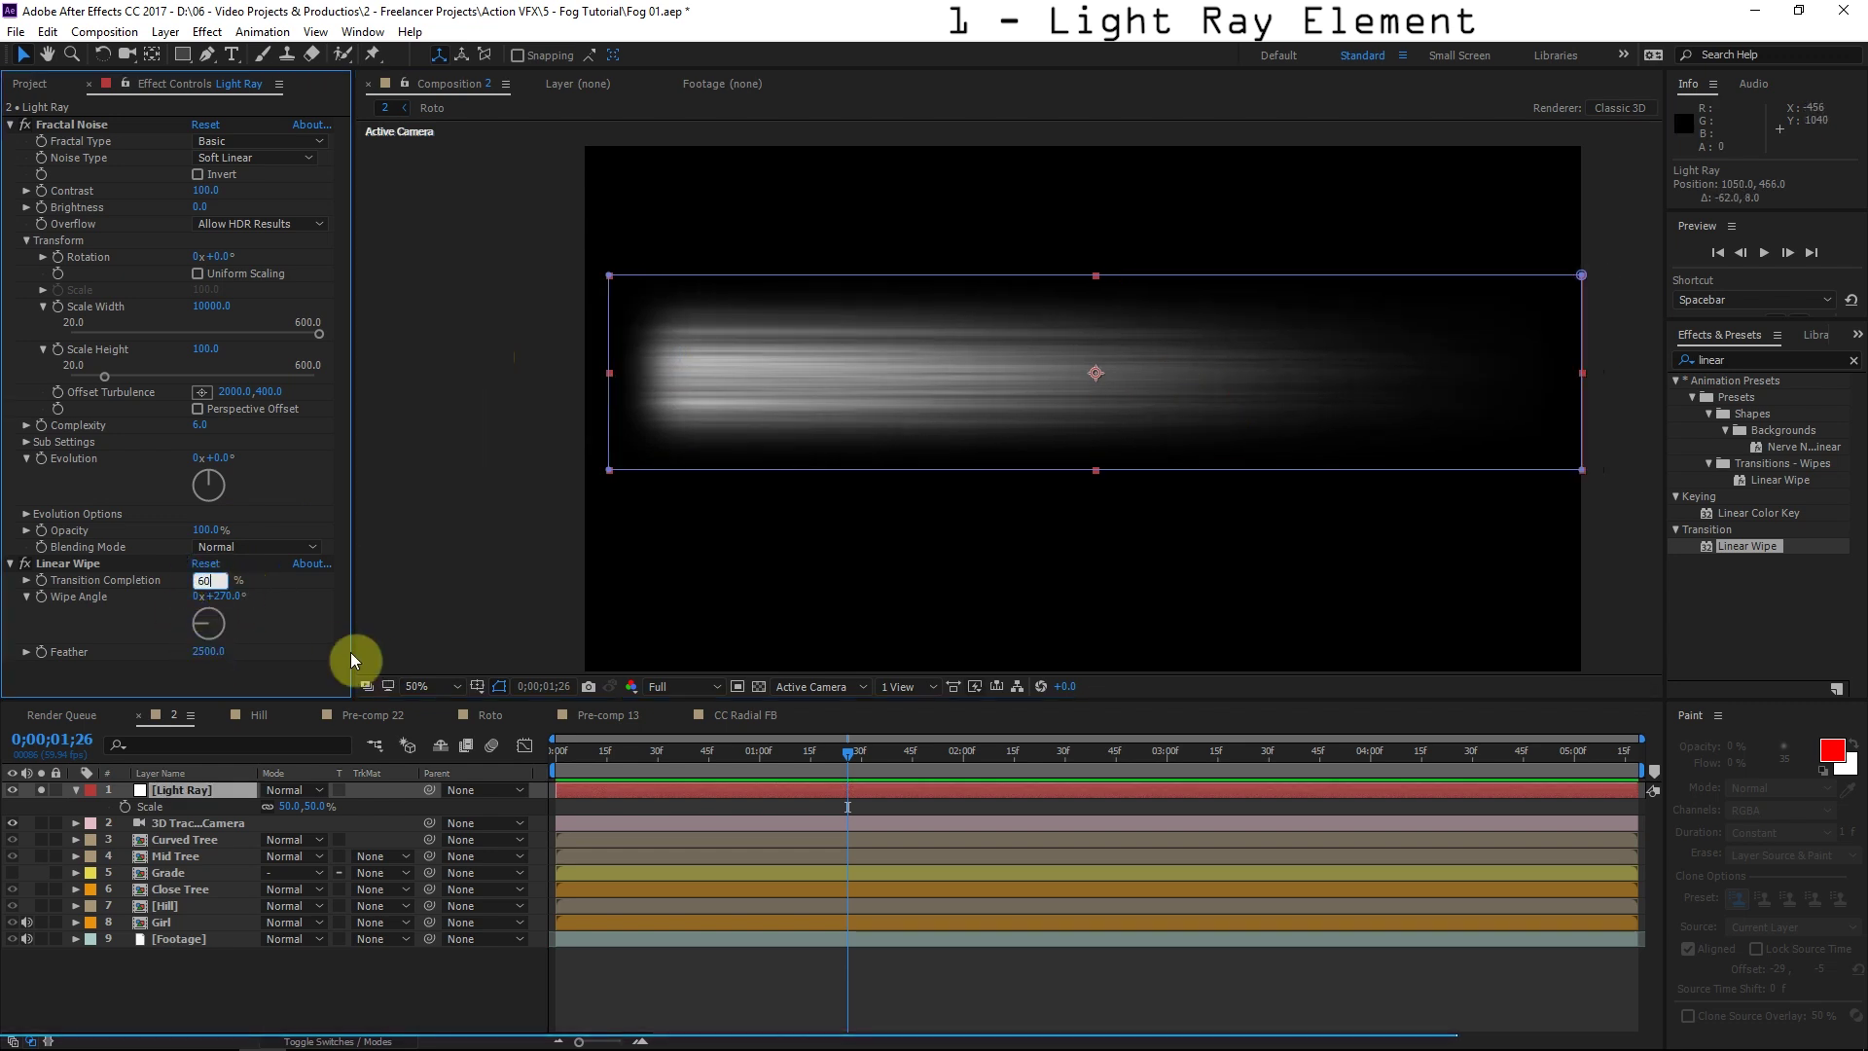
key("Return")
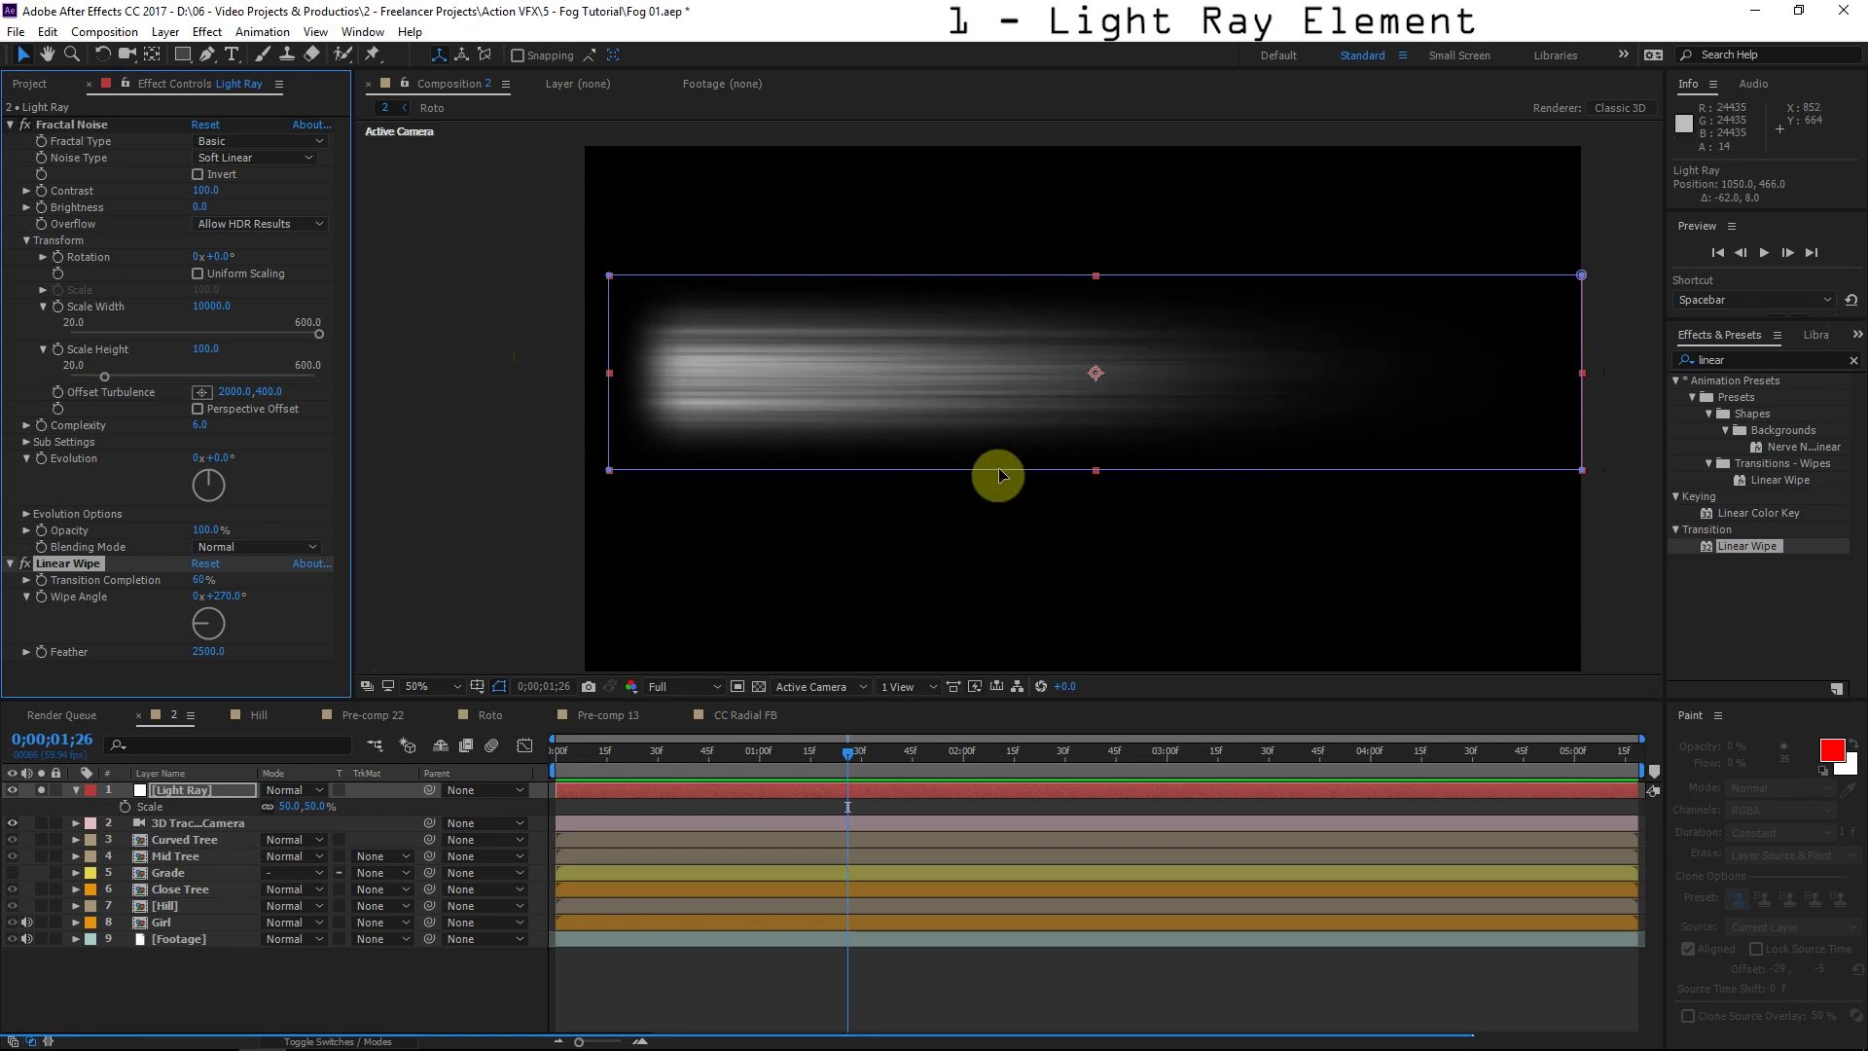
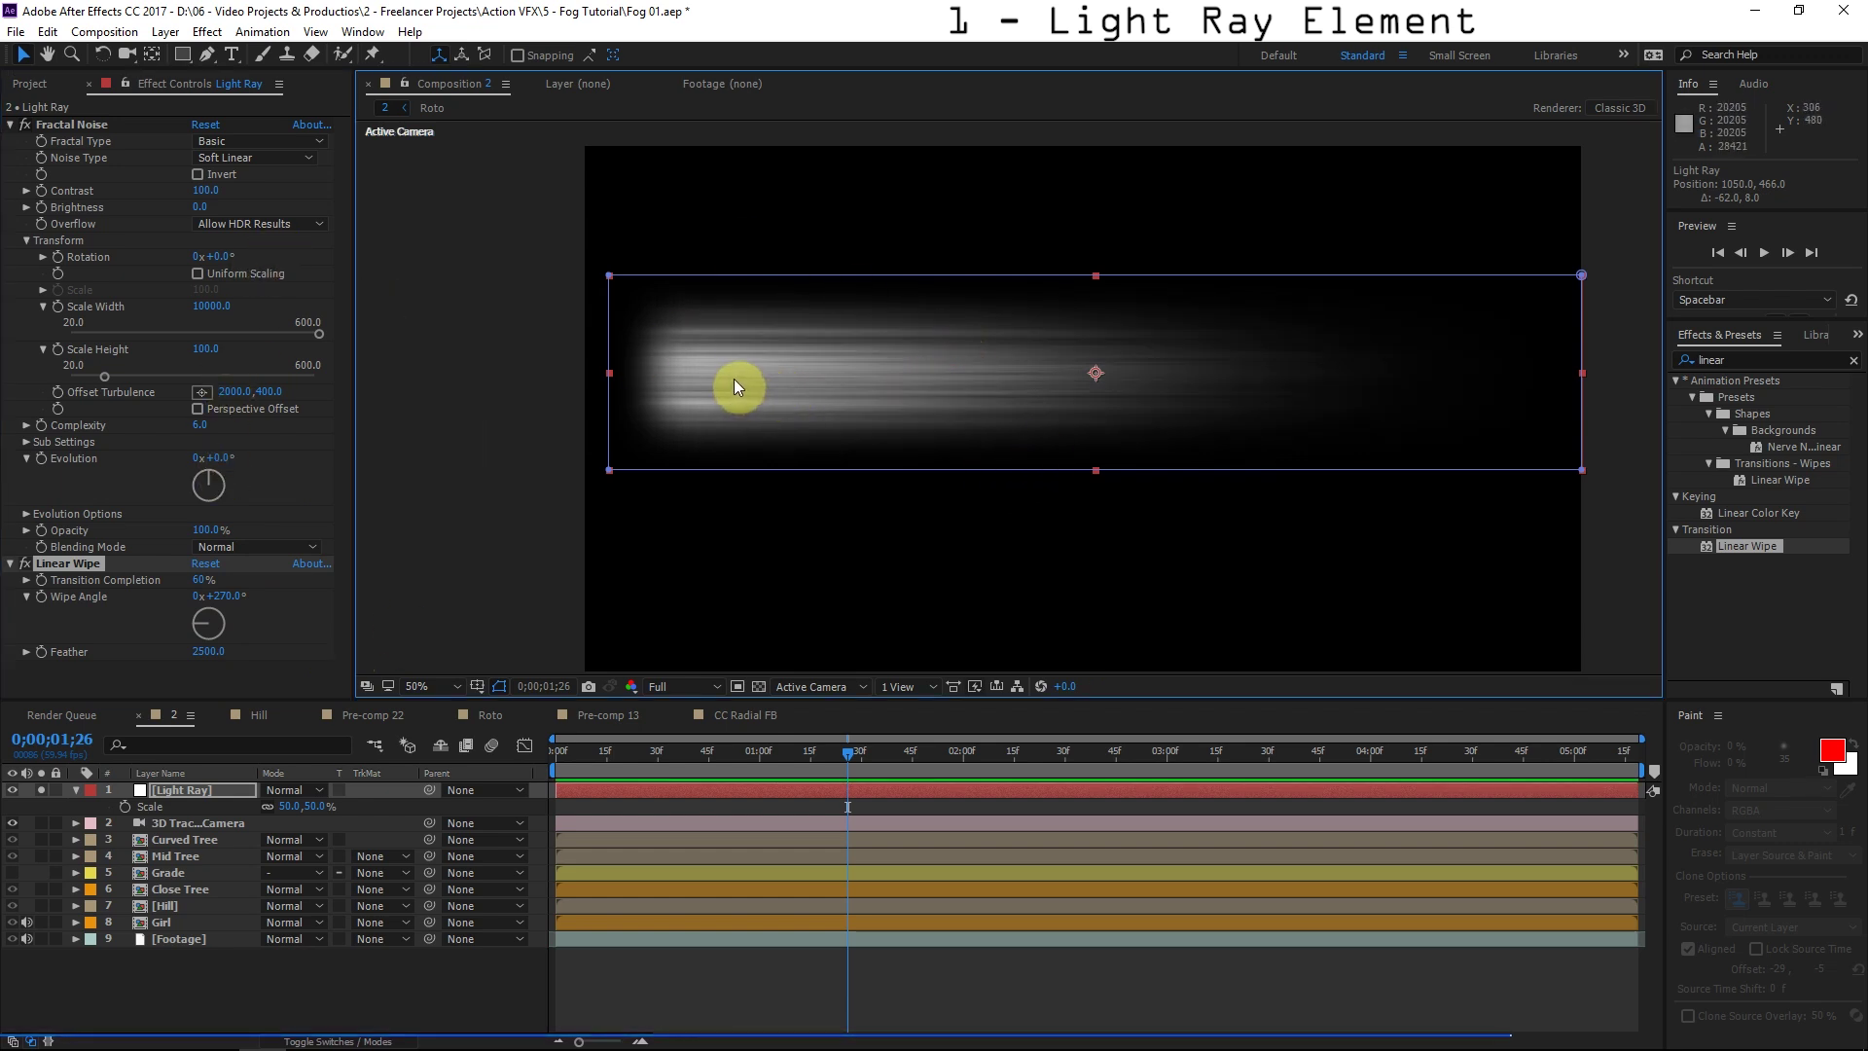
Set the Fractal Noise brightness to -30 and its complexity to 5.
left_click(199, 206)
type("-")
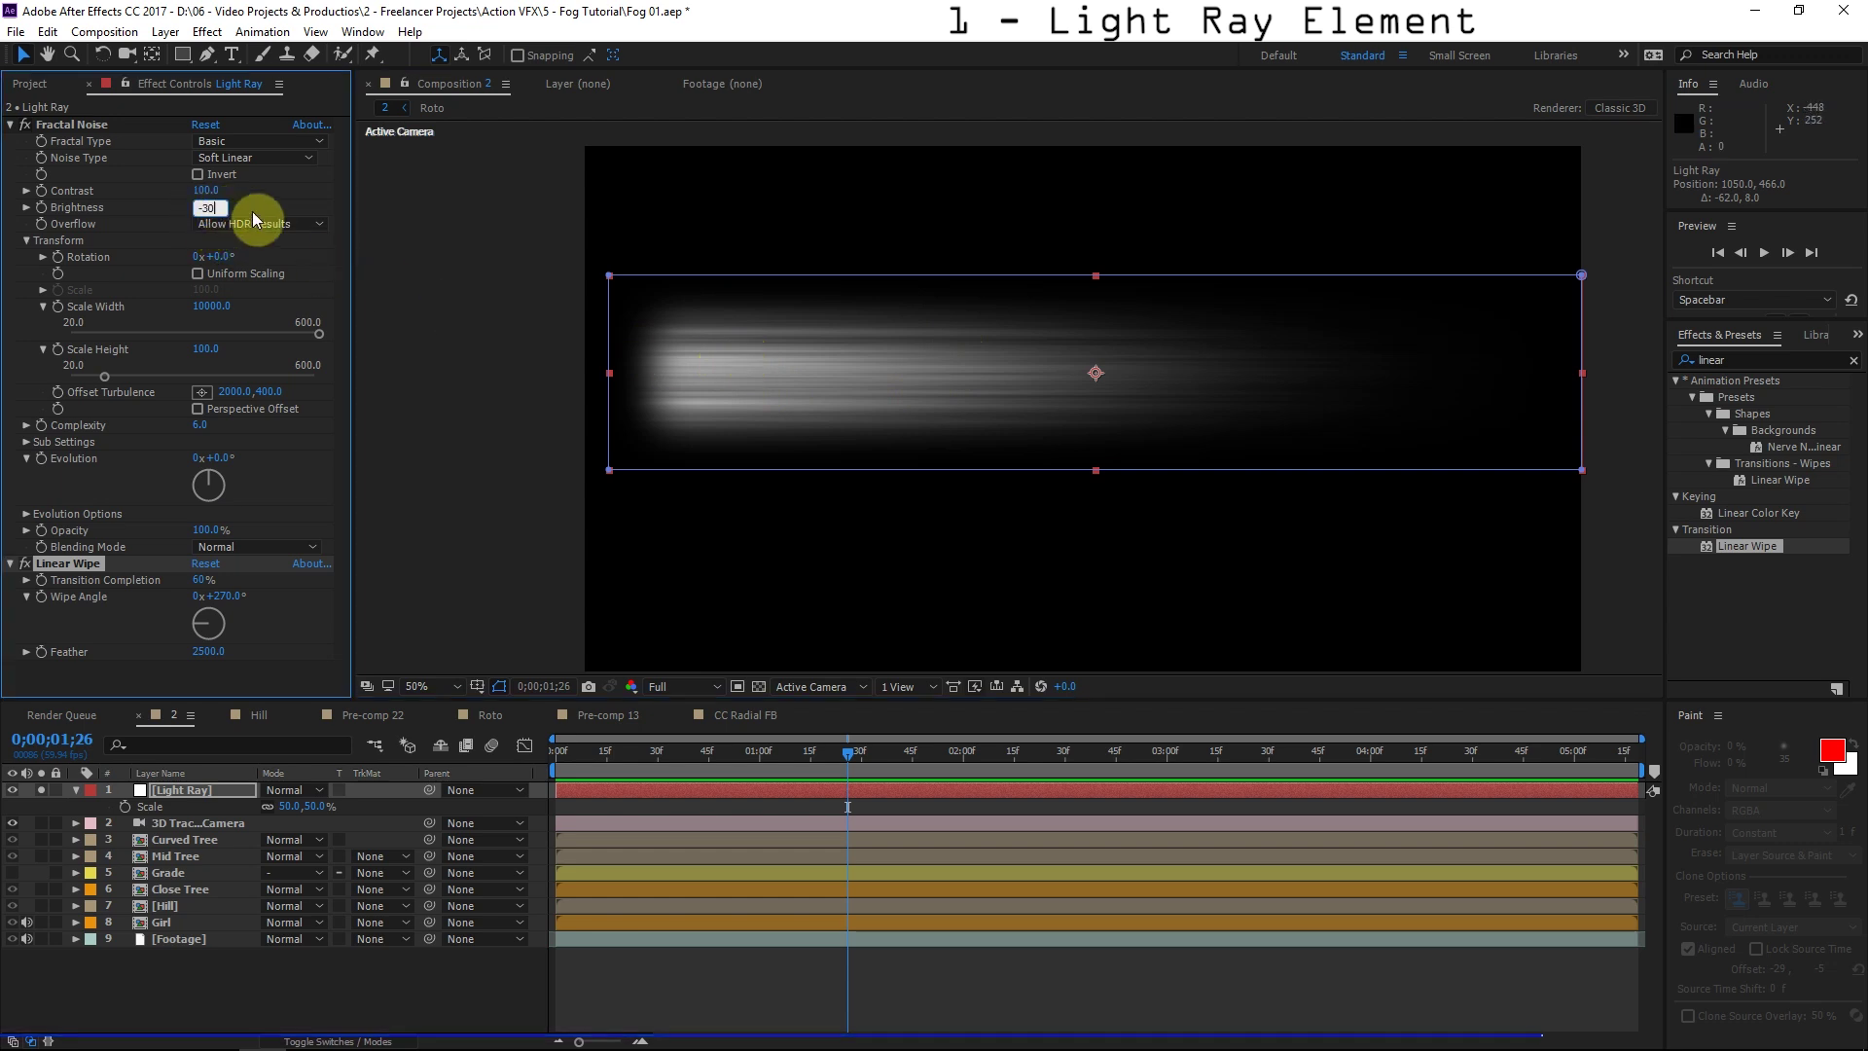
type("30")
key("Return")
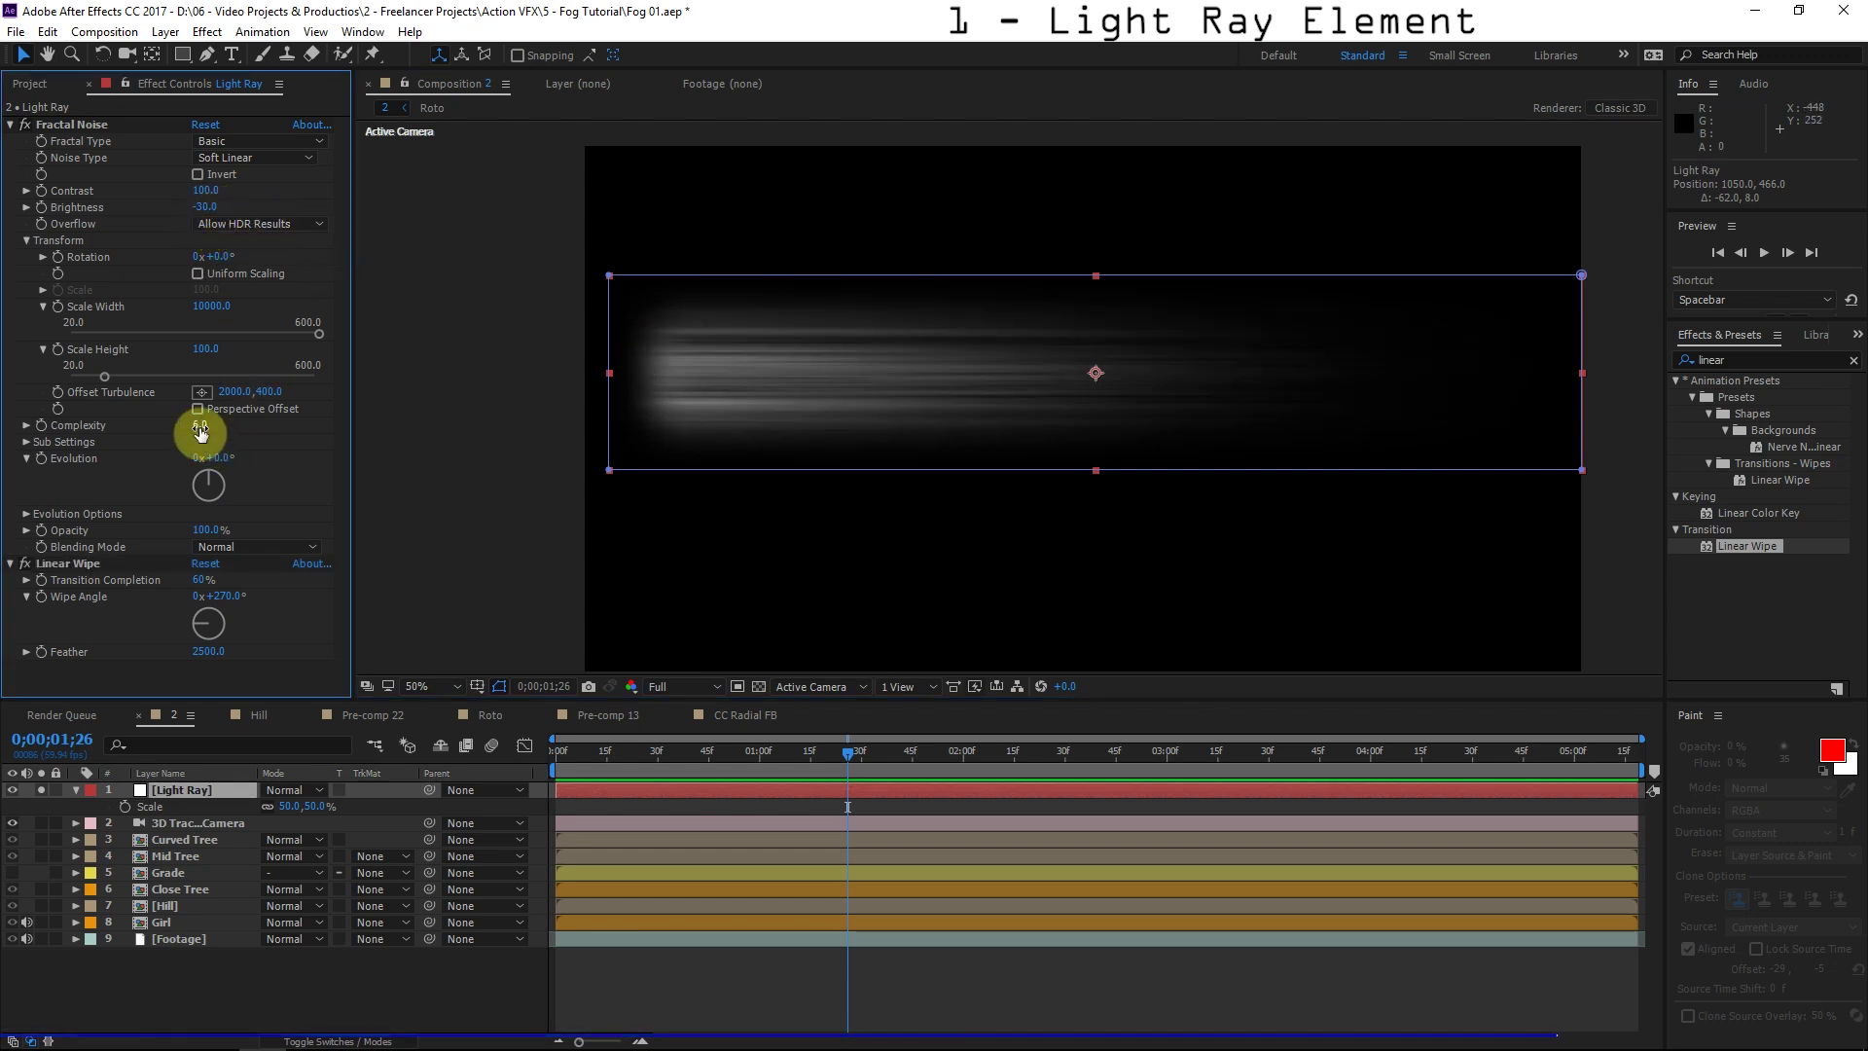
left_click(200, 425)
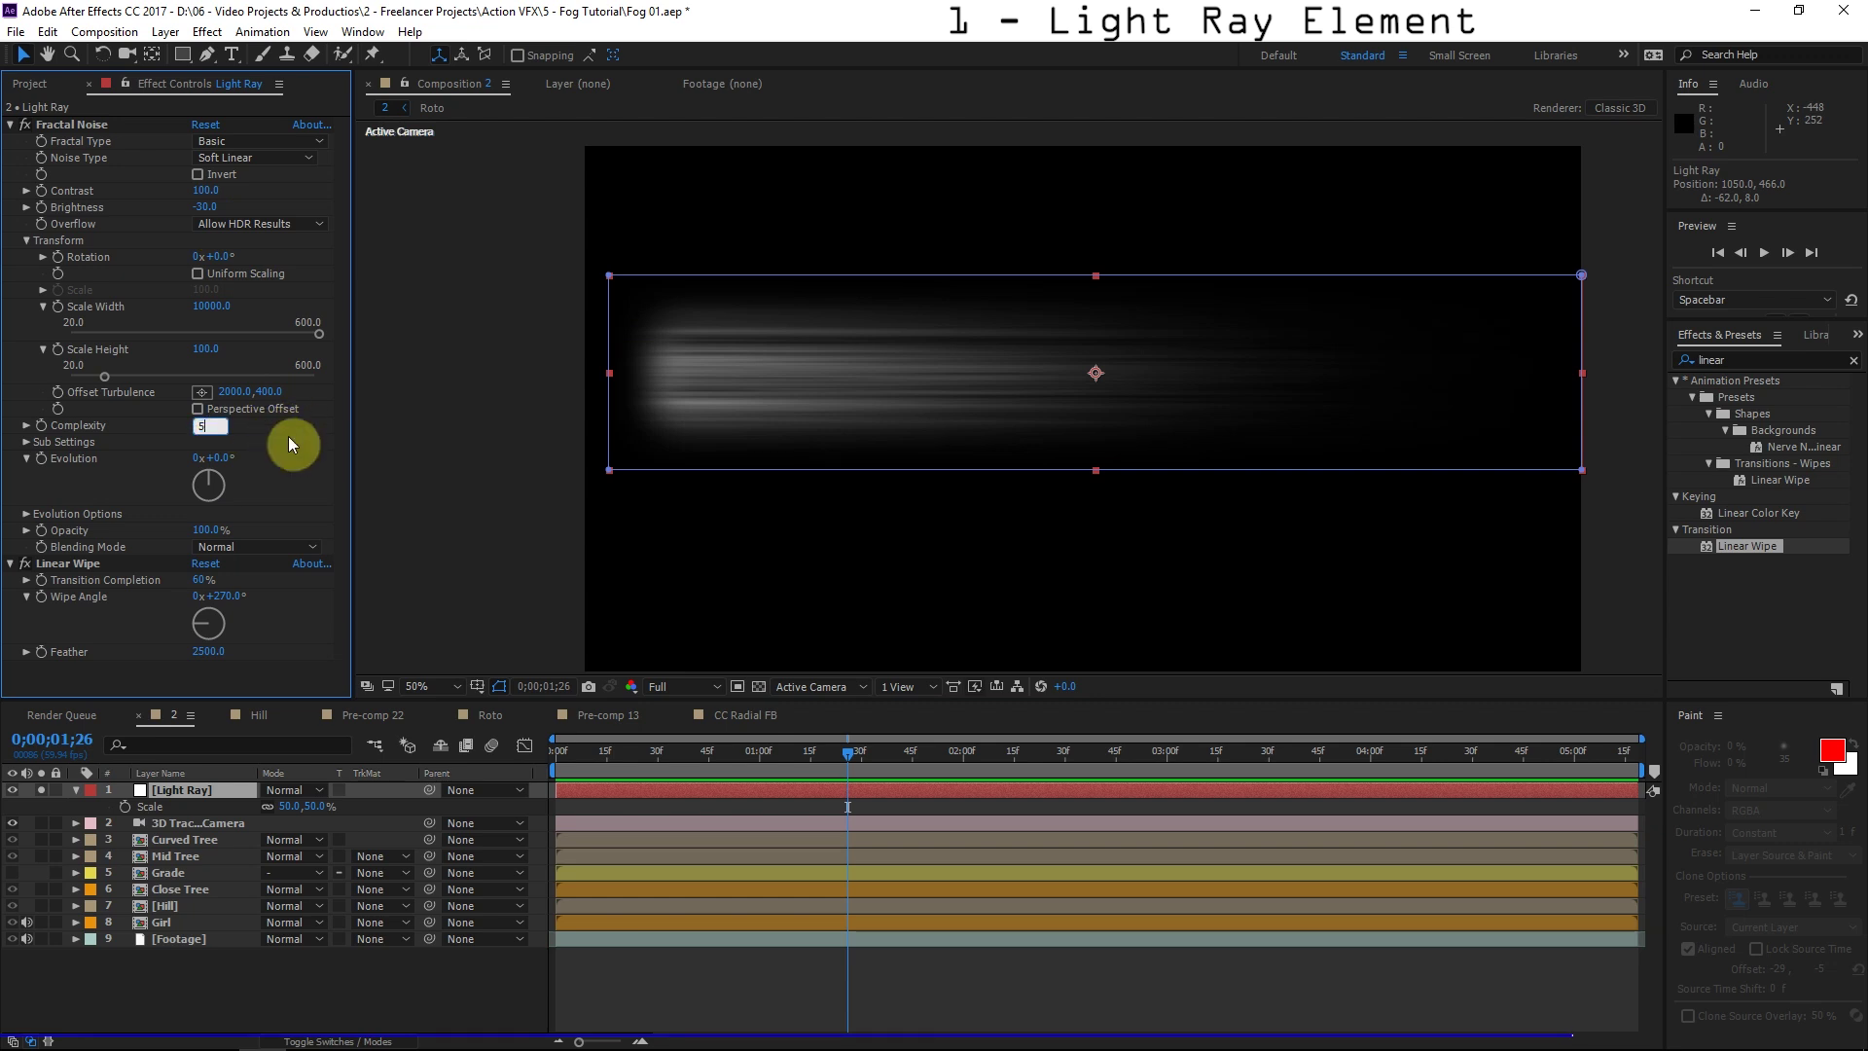
type("5")
key("Return")
Adjust the Fractal Noise contrast to 114 and brightness to -49, and set its blending mode to None.
key("slash")
left_click_drag(195, 214, 207, 215)
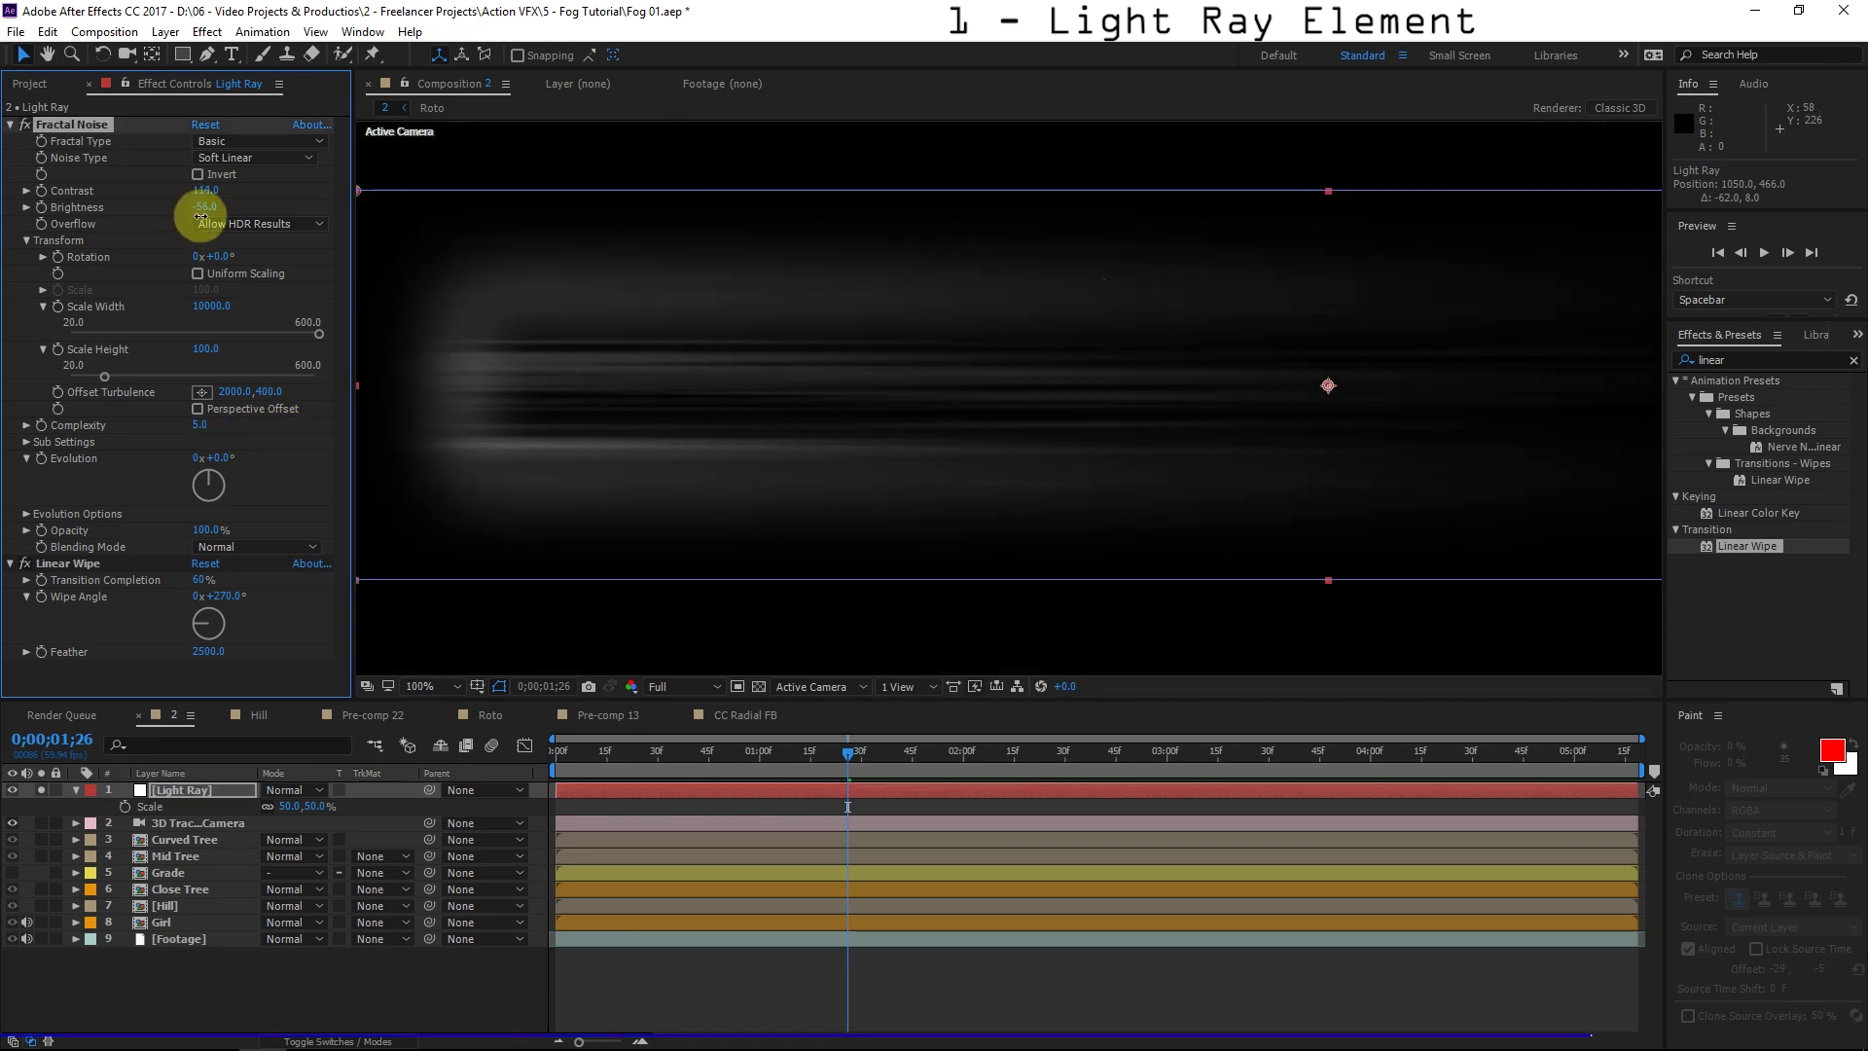
left_click(270, 552)
left_click(271, 568)
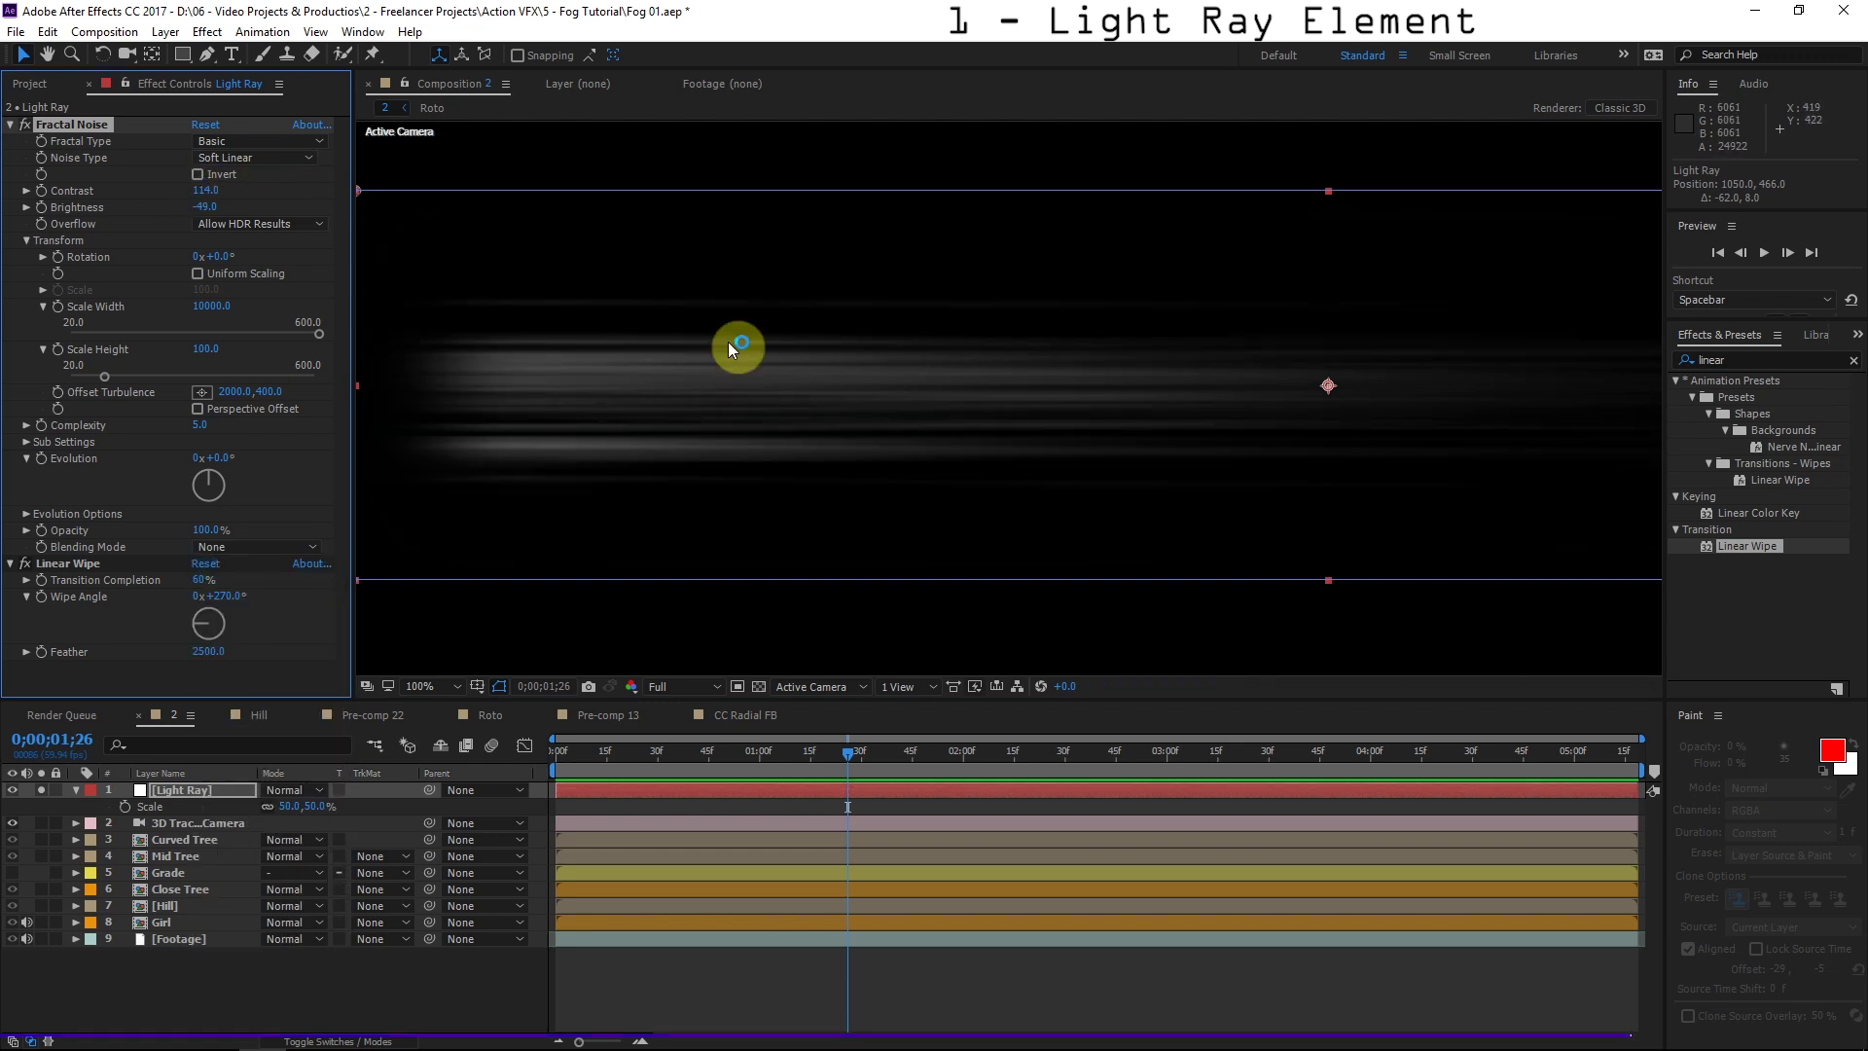
Check the Light Ray against the transparency grid and compare the Fractal Noise blending modes.
left_click(754, 691)
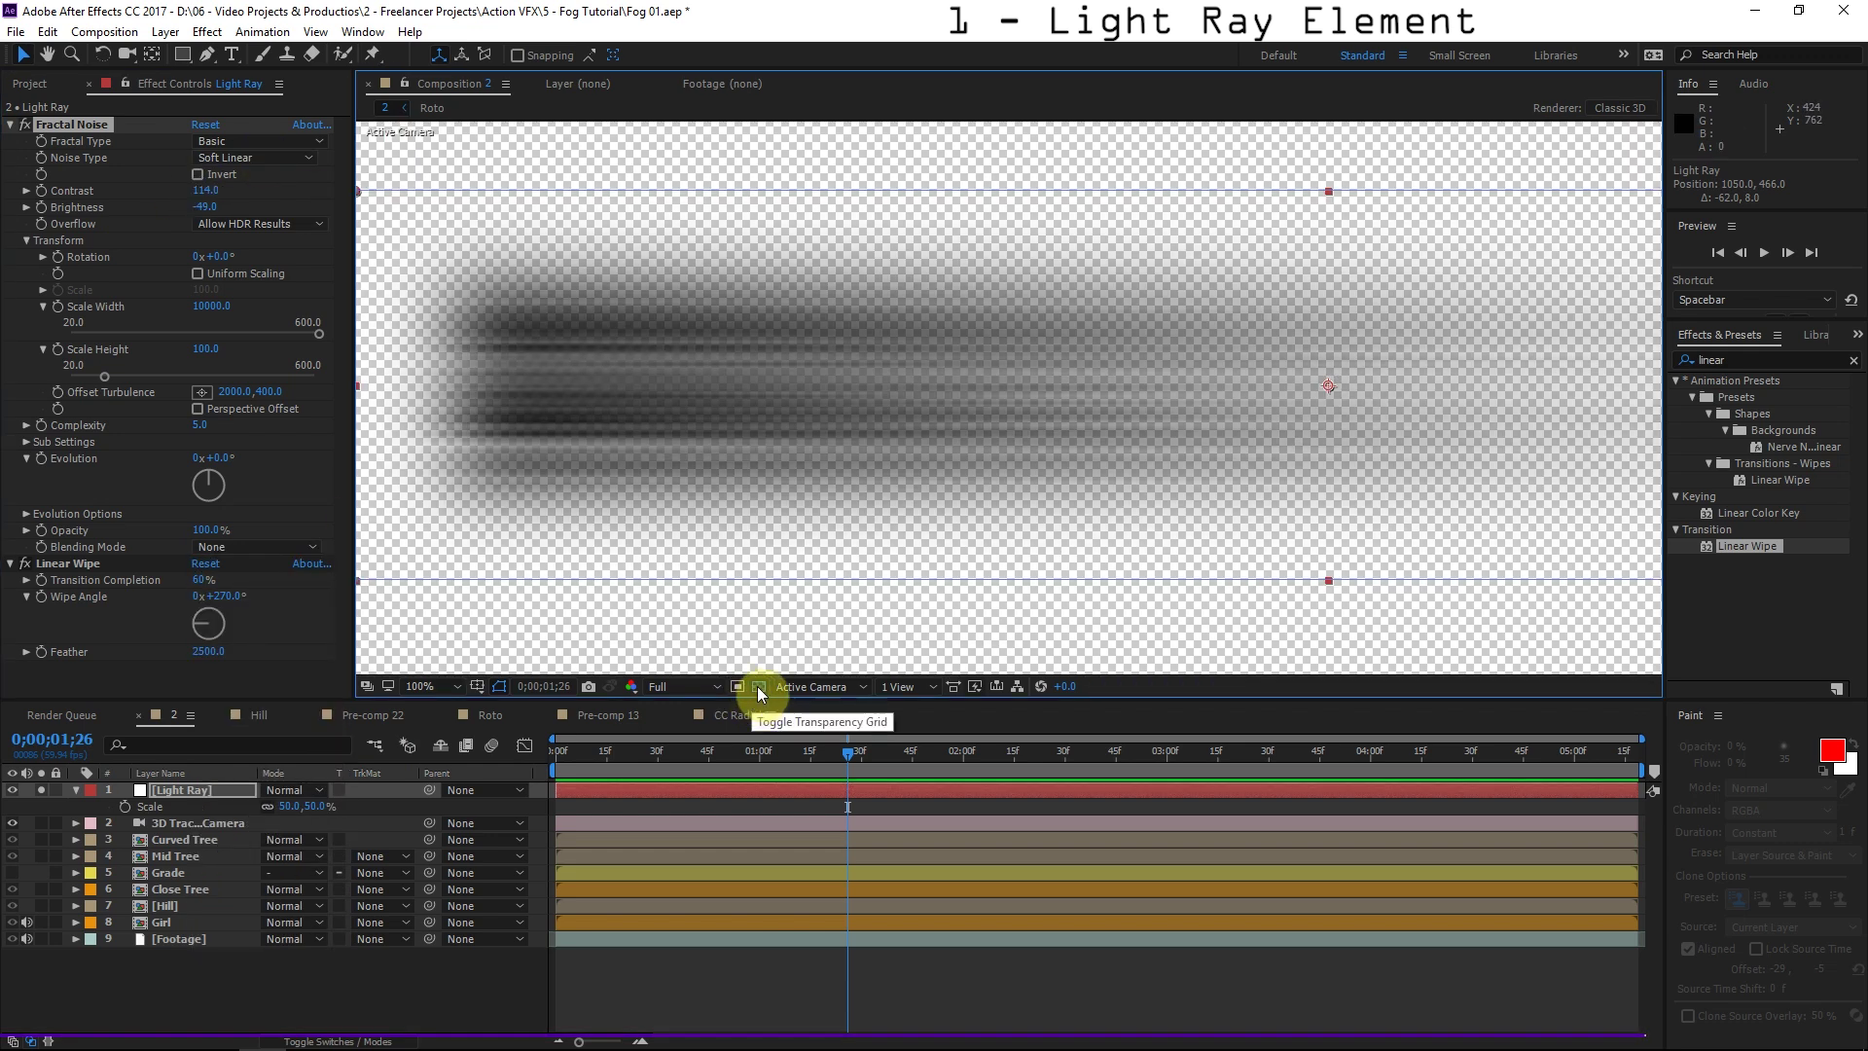
left_click(757, 687)
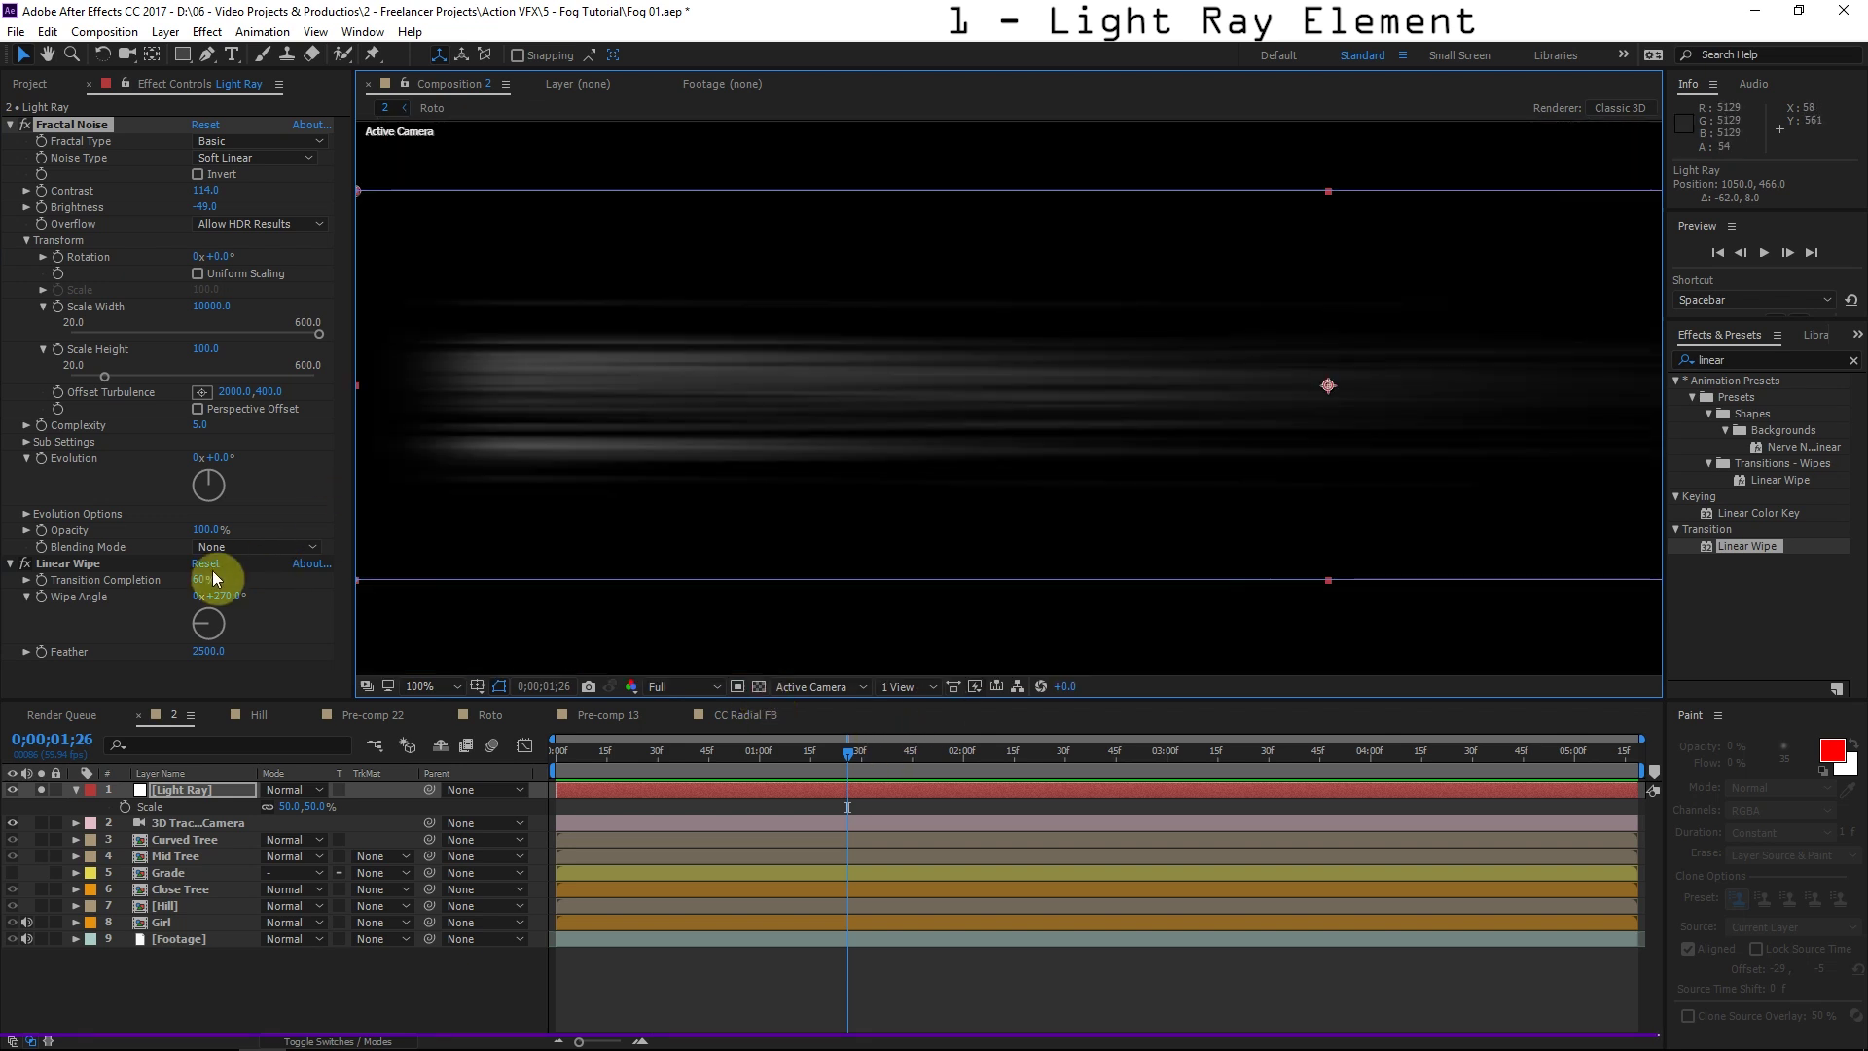
left_click(222, 491)
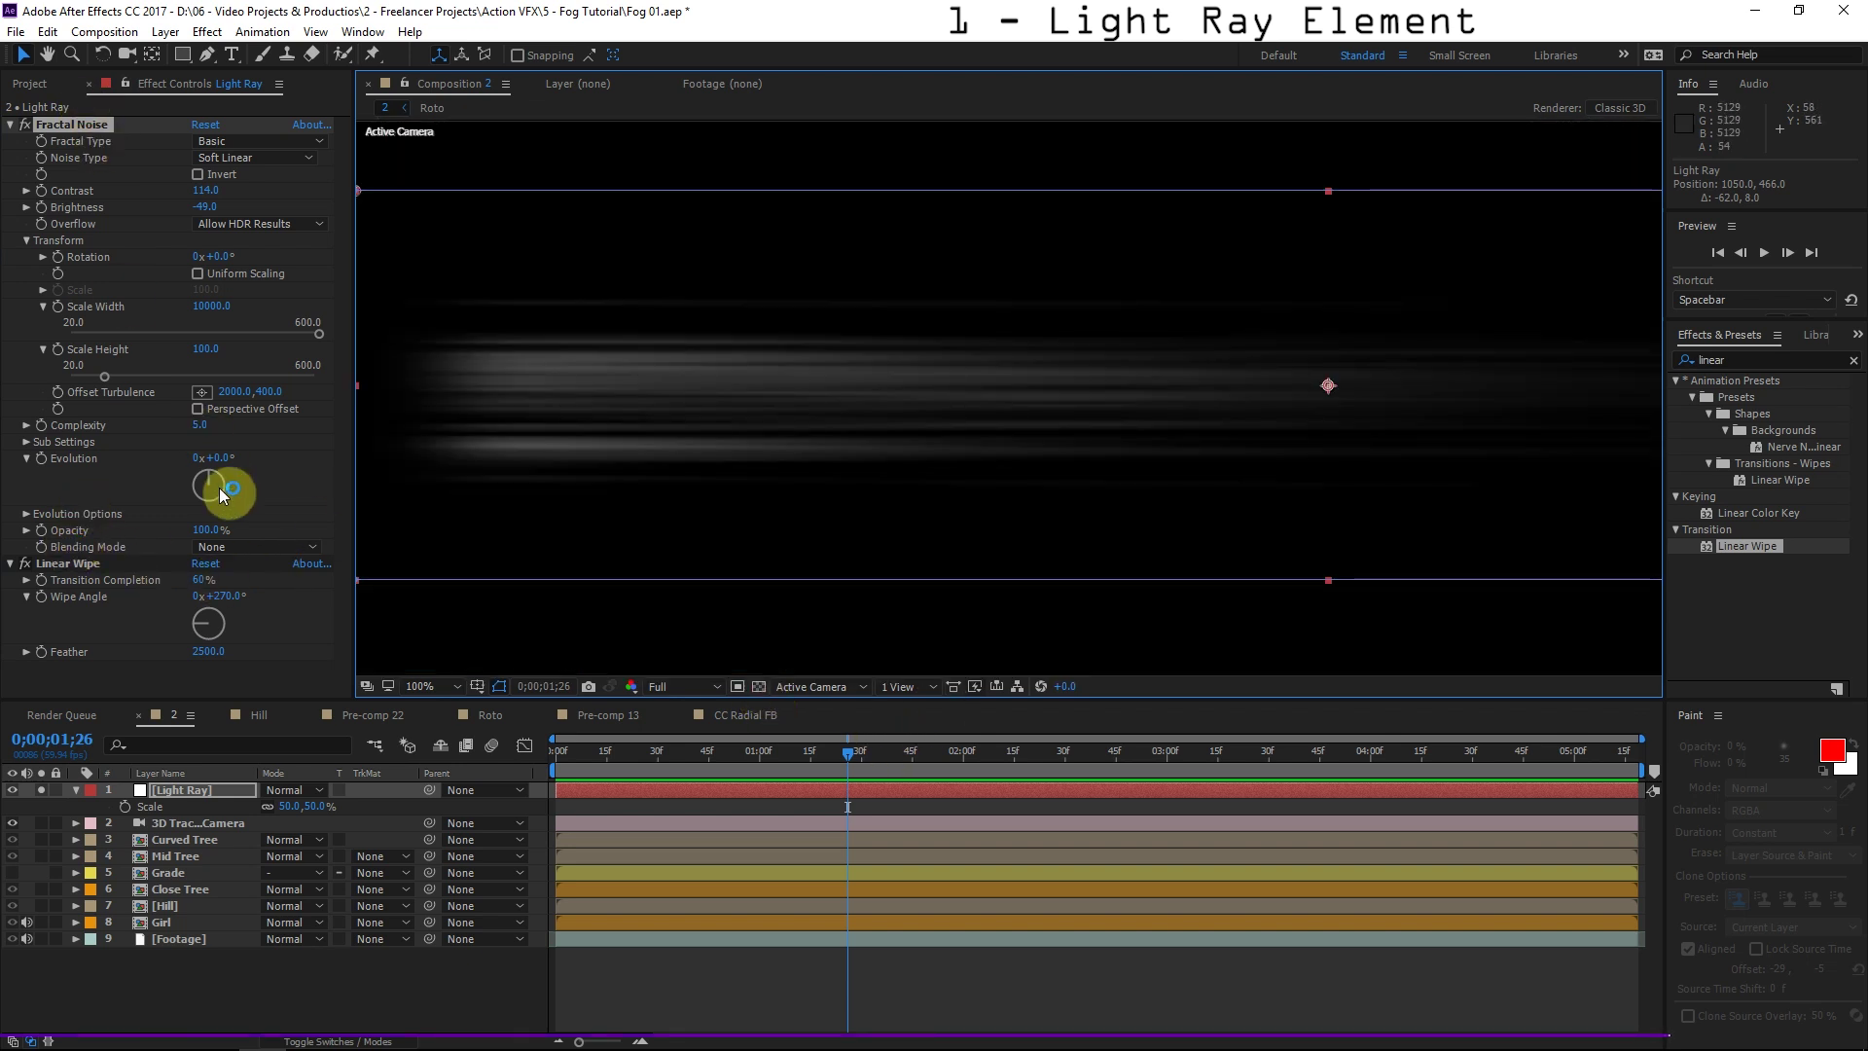
left_click(262, 547)
left_click(271, 564)
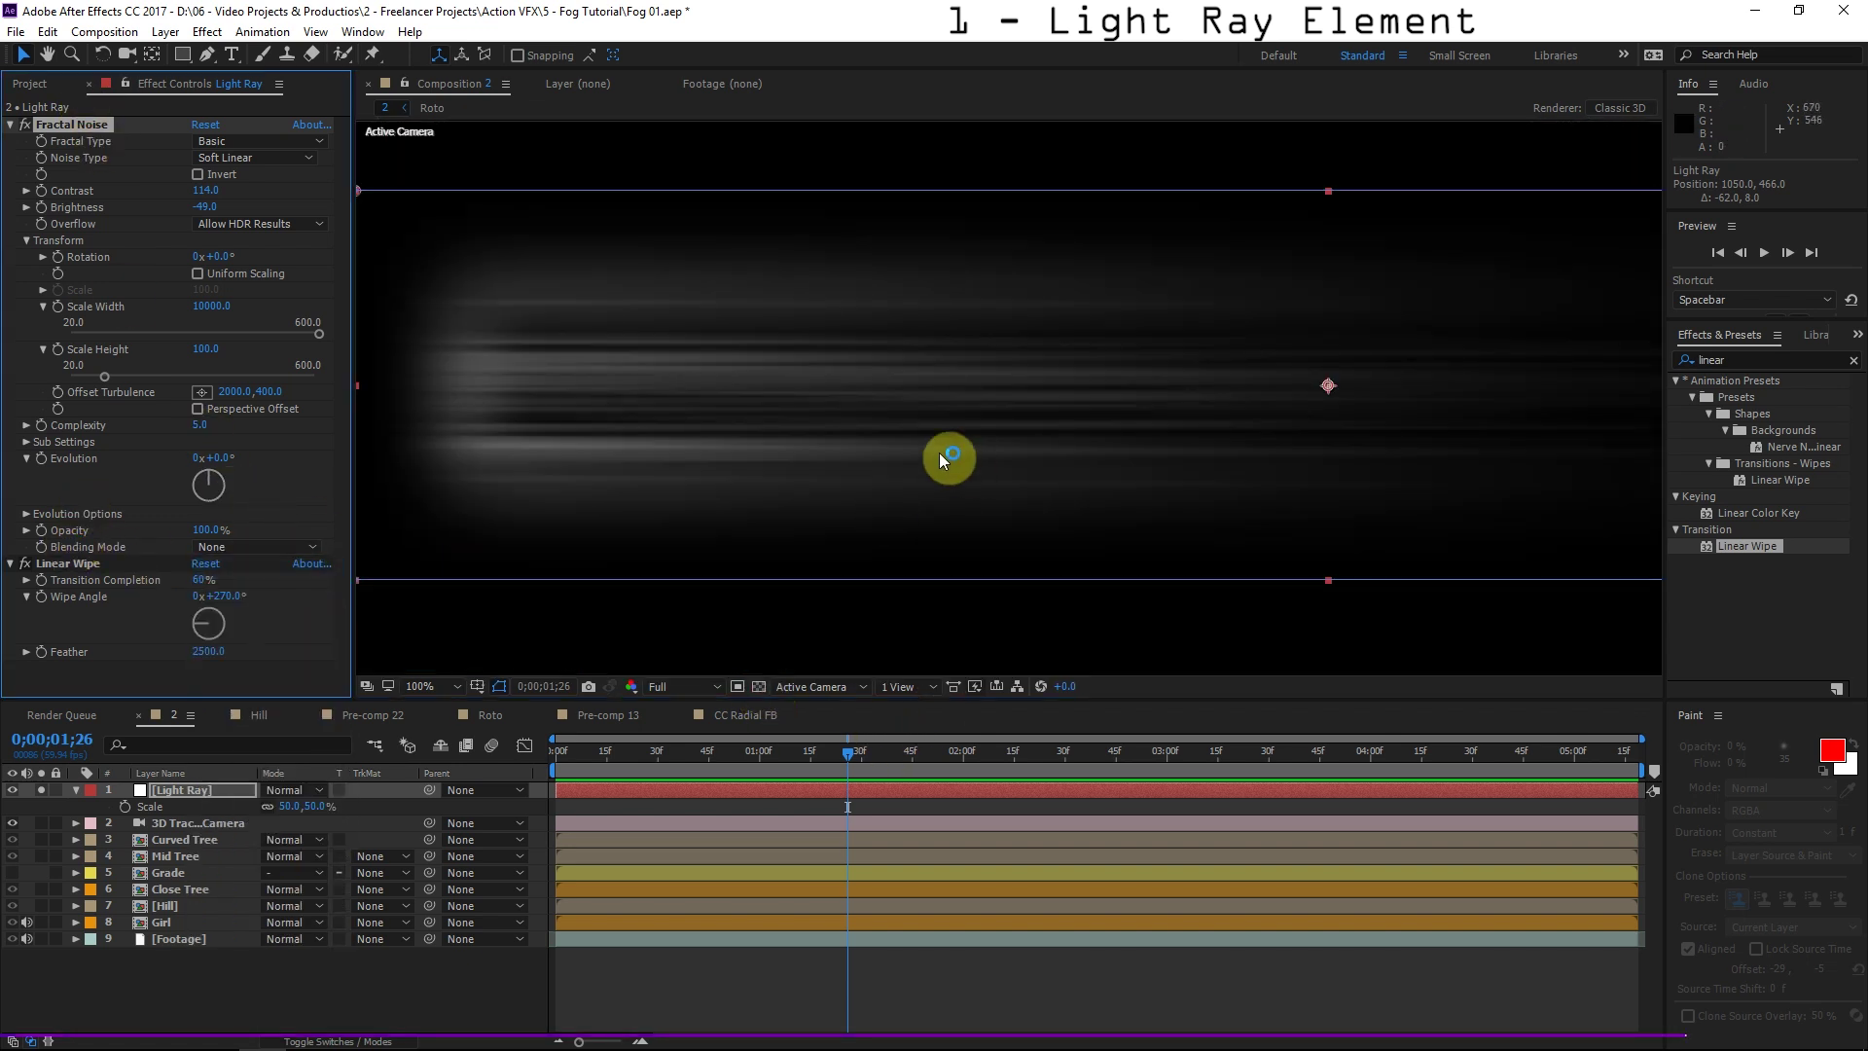
Lower the Fractal Noise contrast to 55.
scroll(940, 449, "down", 2)
scroll(988, 463, "up", 2)
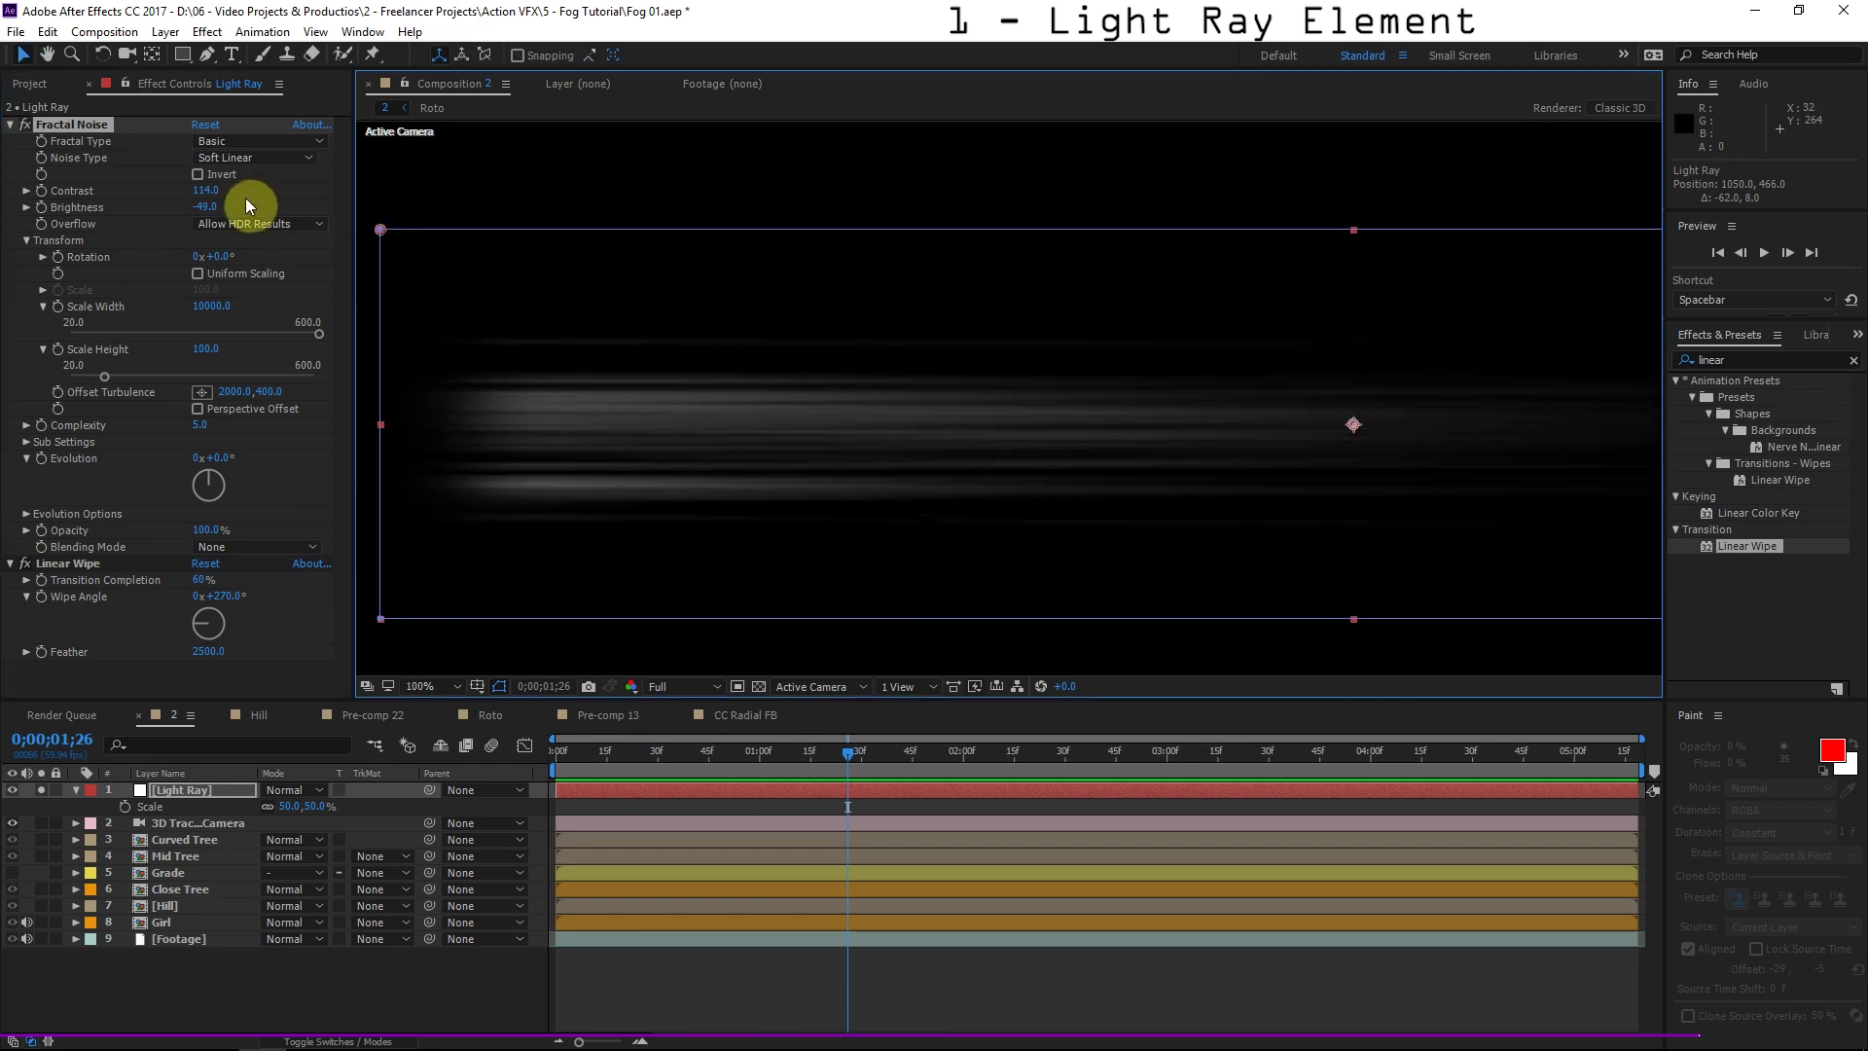
left_click_drag(214, 195, 164, 190)
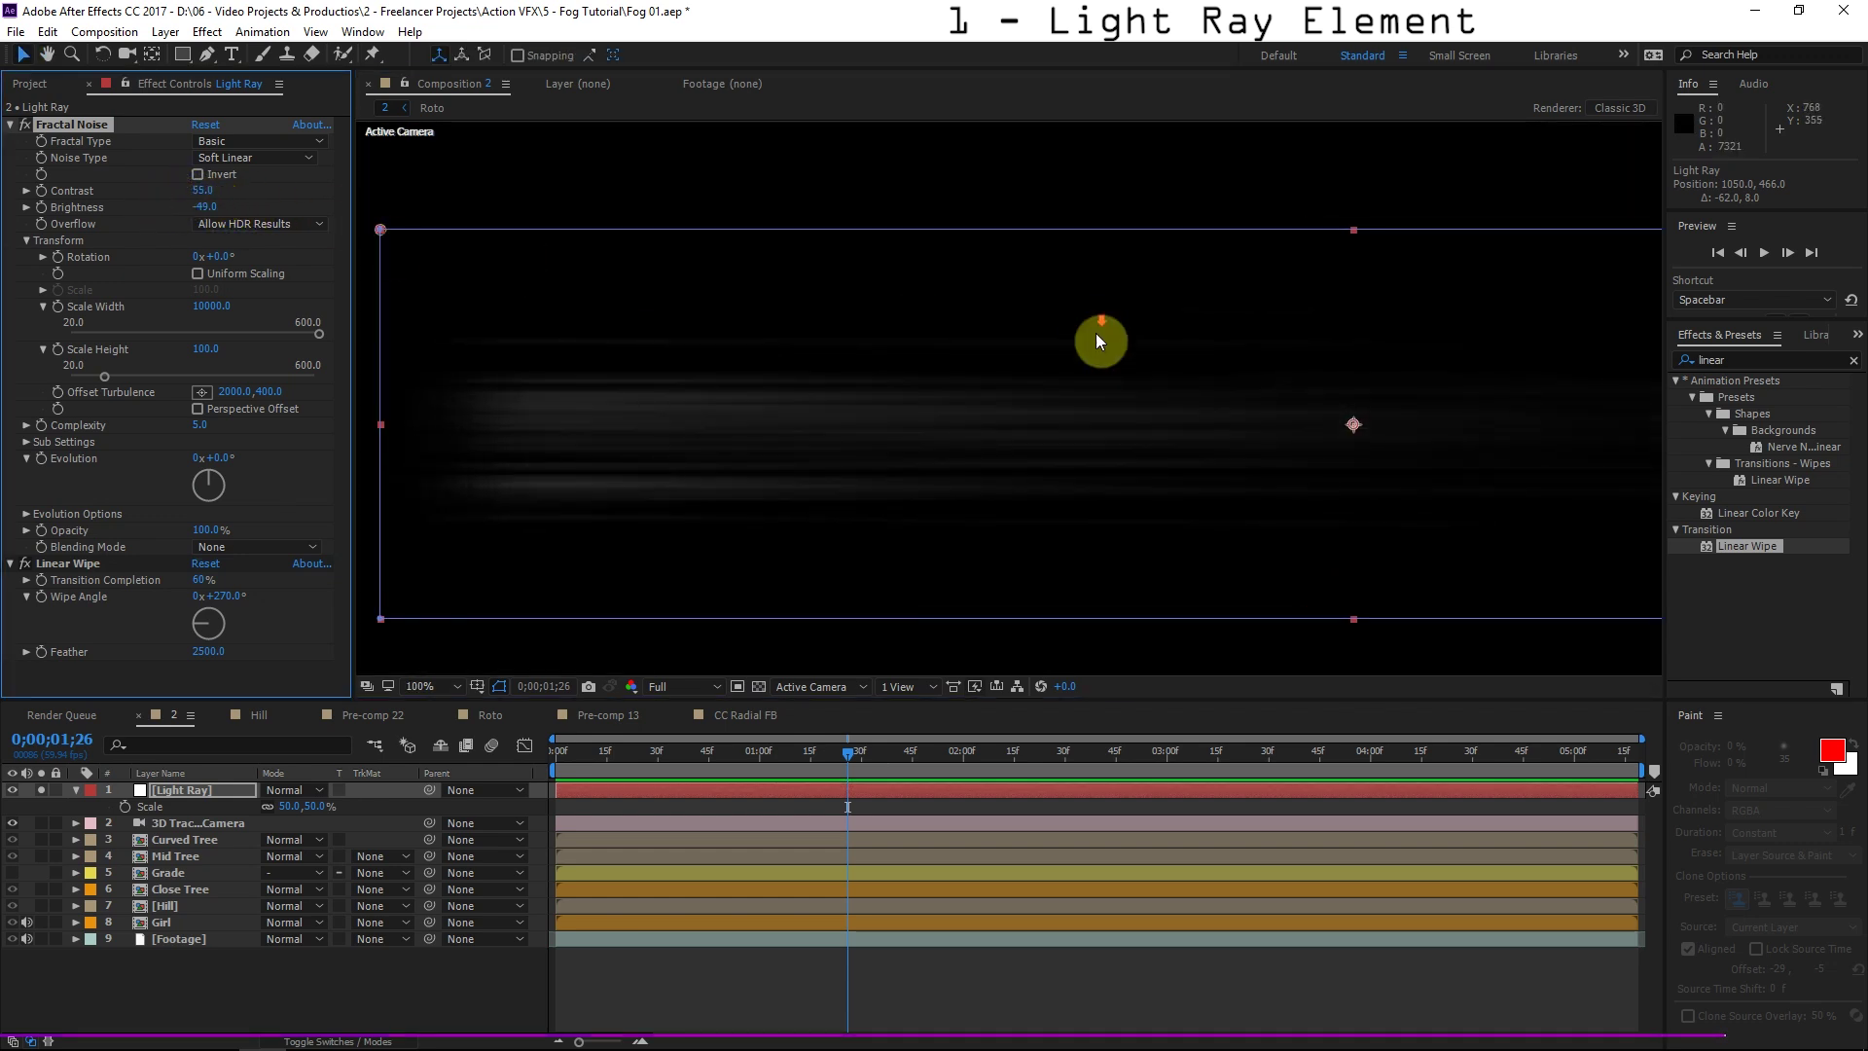
scroll(1095, 337, "down", 2)
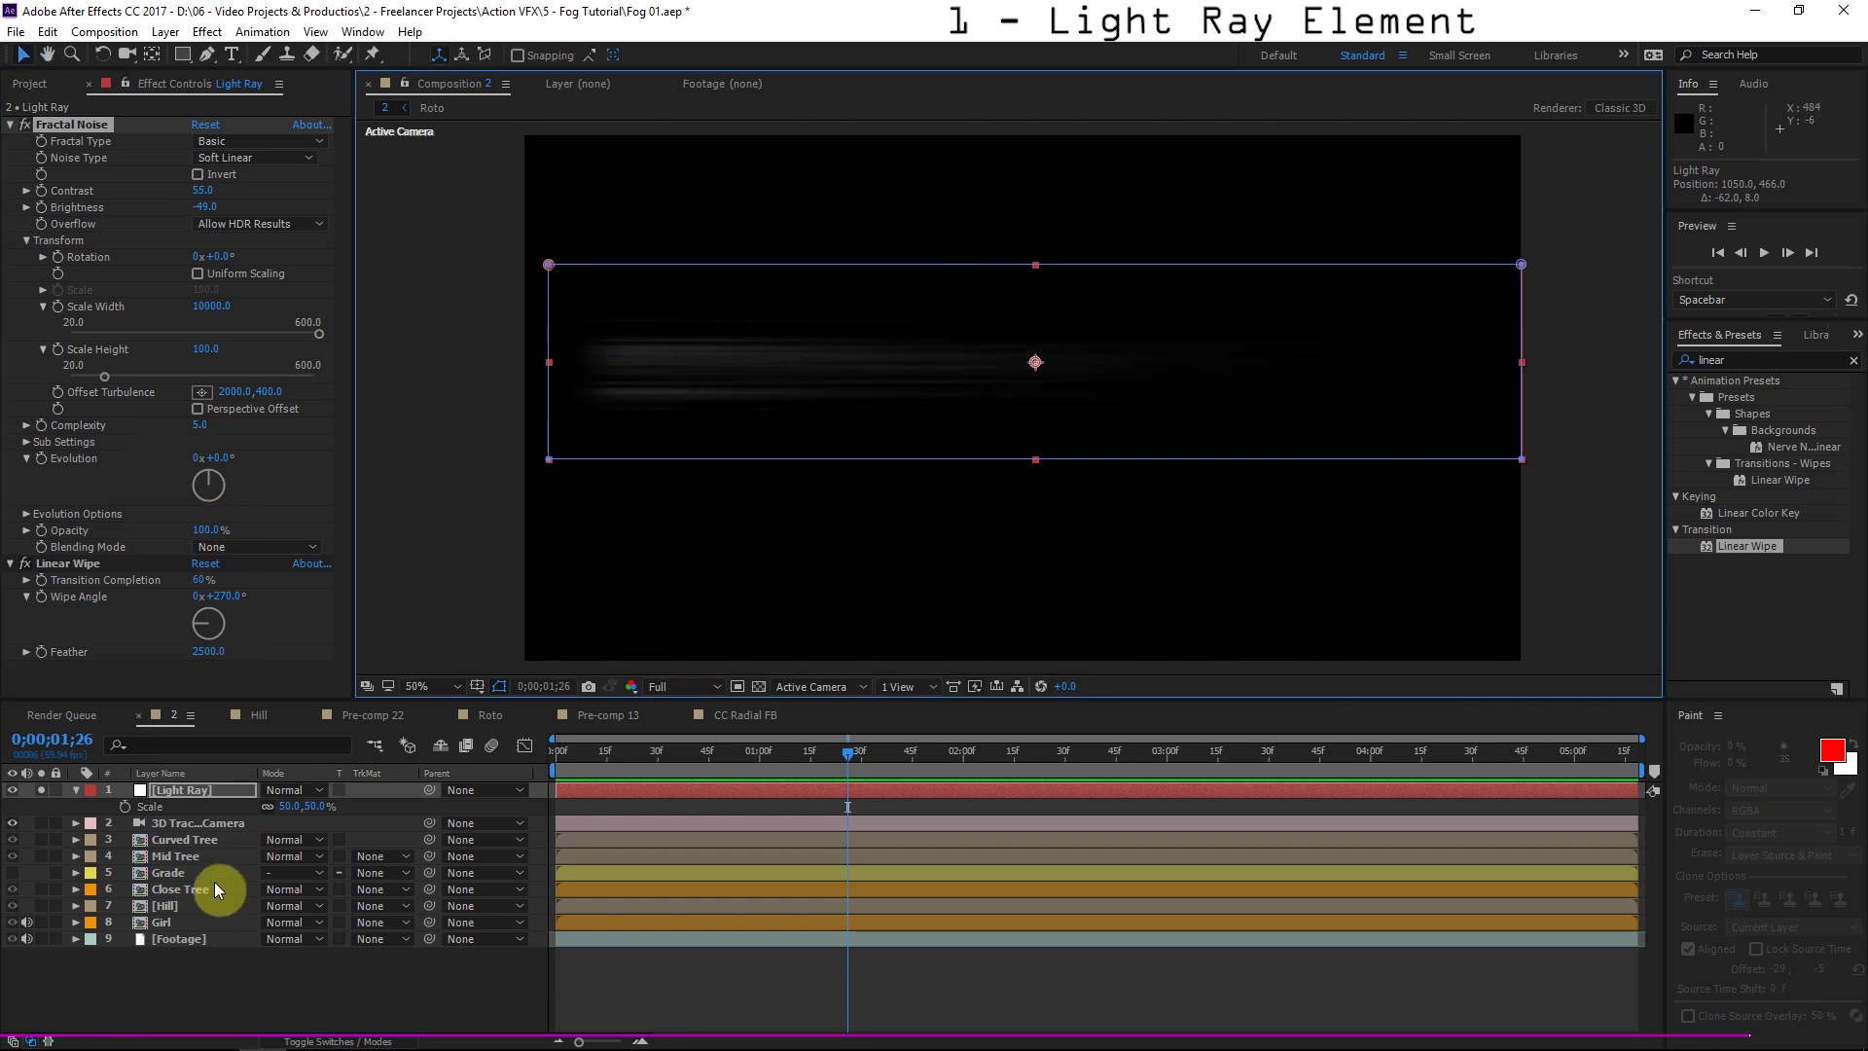
Set the Light Ray's anchor point to 160, 400 at the ray's left end and reposition the layer to about 216, 444.
key("a")
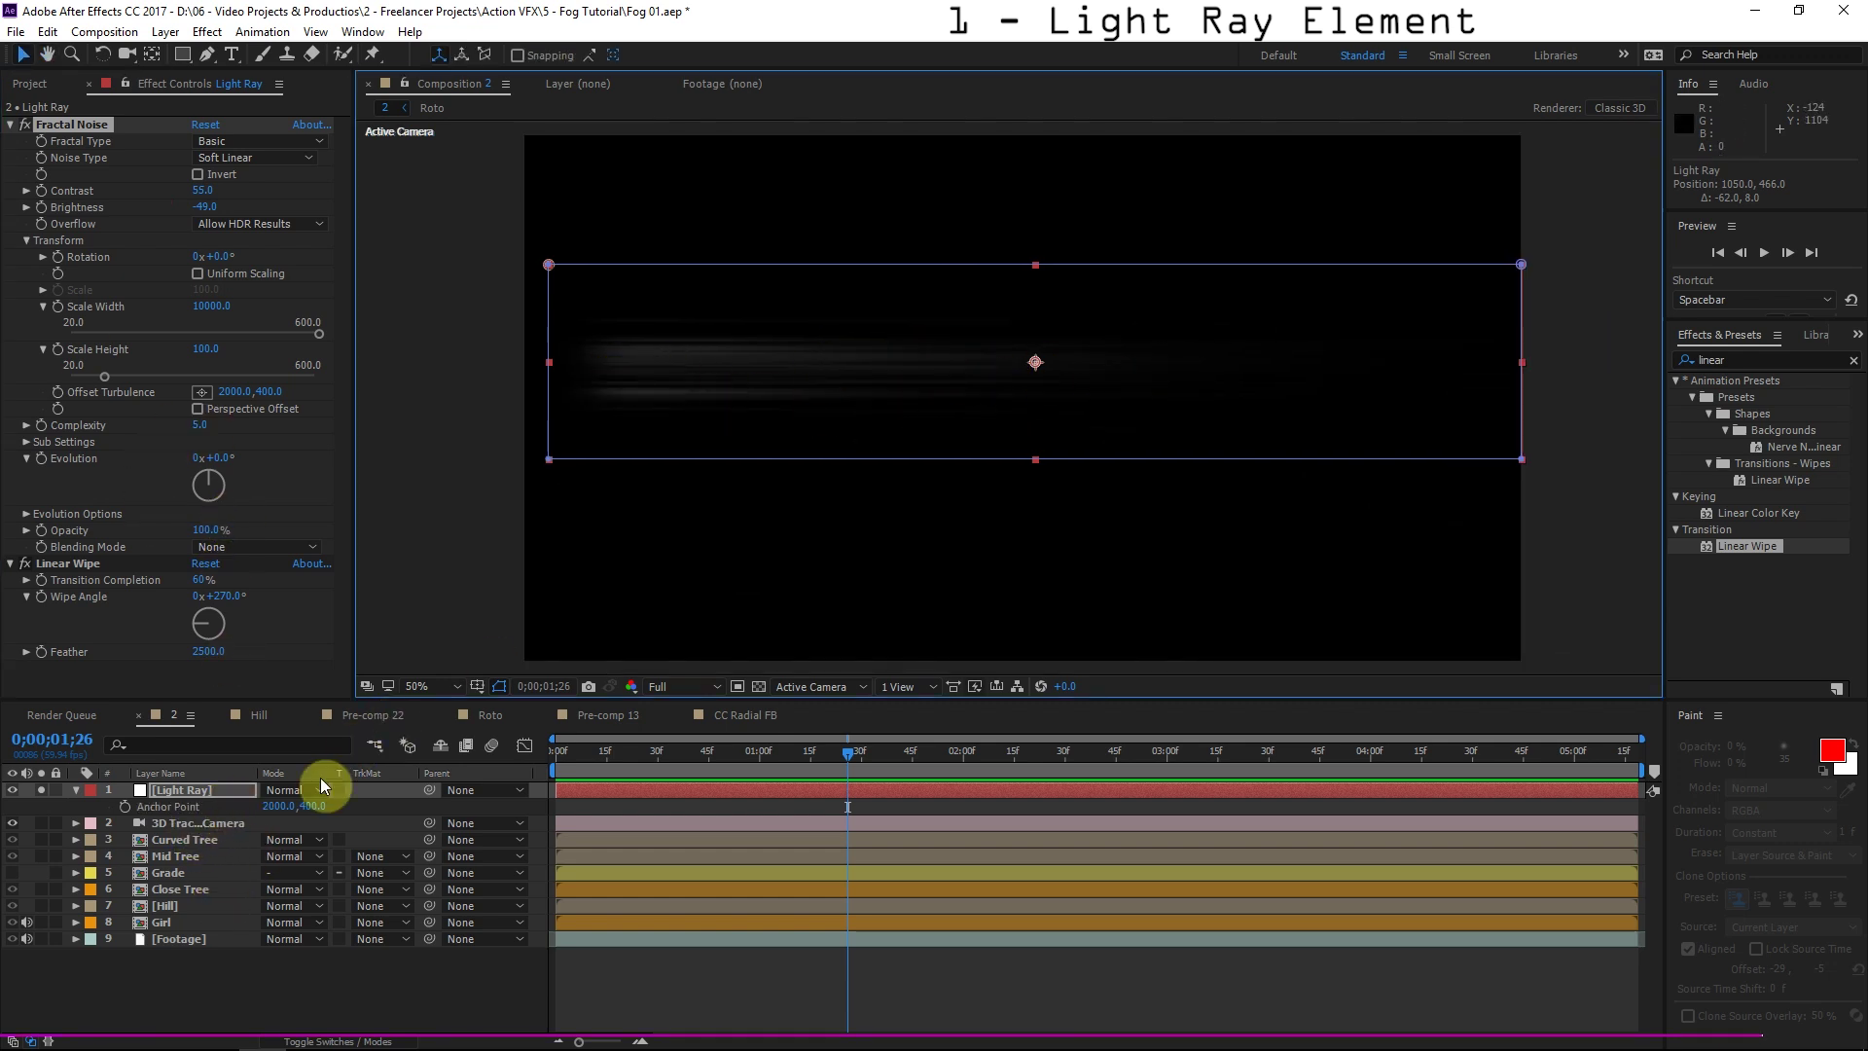
left_click(277, 806)
type("0")
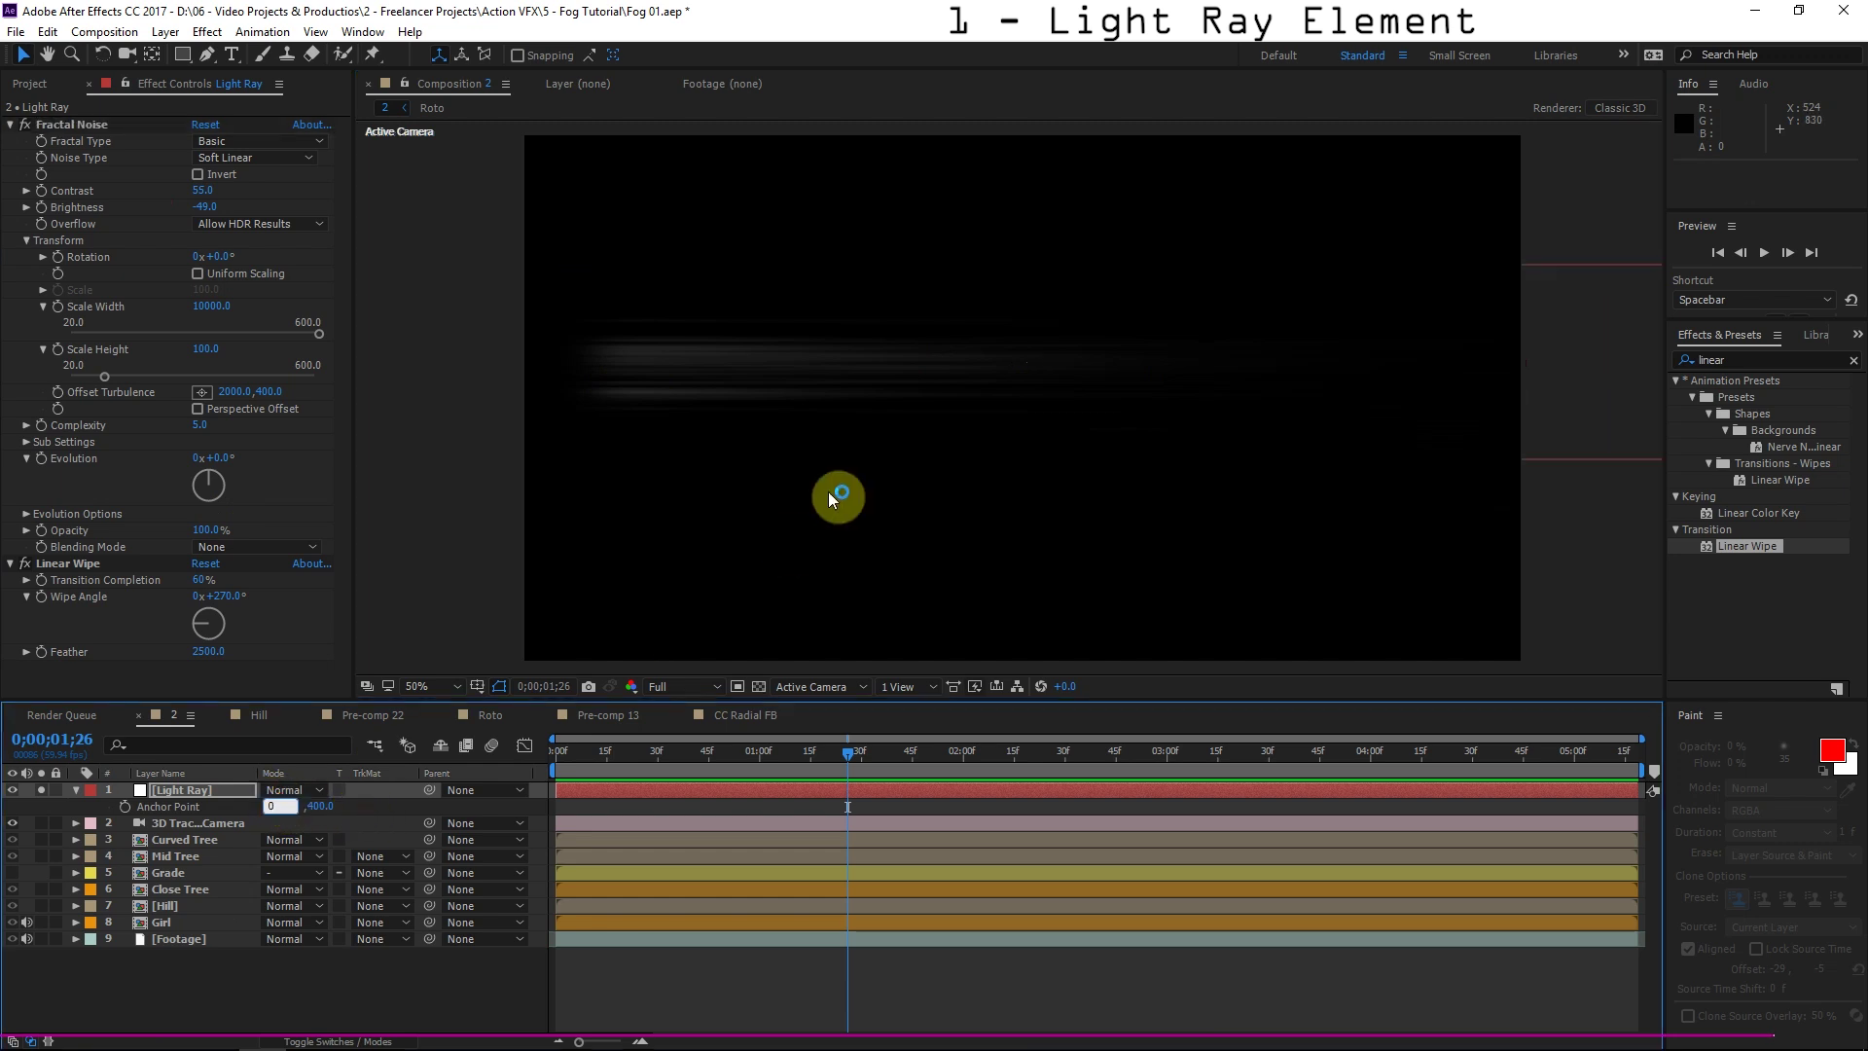
key("Return")
left_click_drag(1365, 374, 591, 355)
left_click_drag(275, 806, 400, 784)
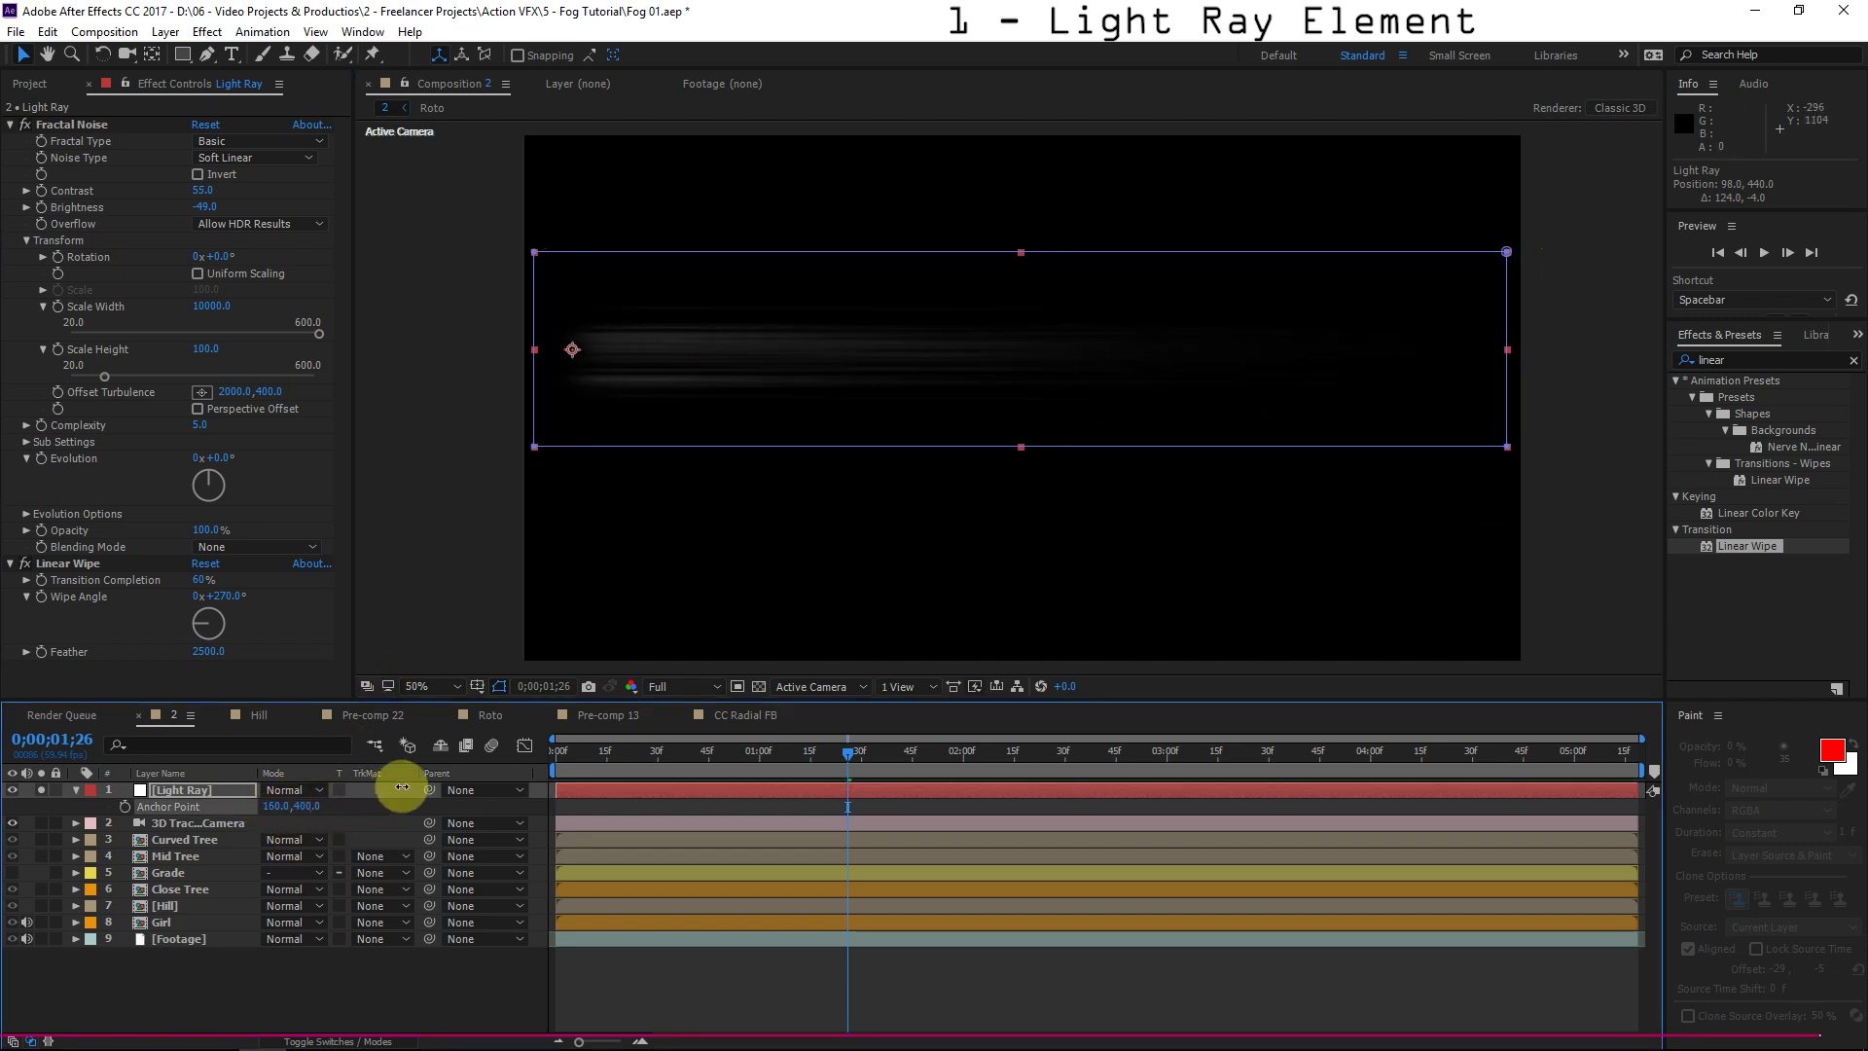
left_click_drag(896, 363, 797, 380)
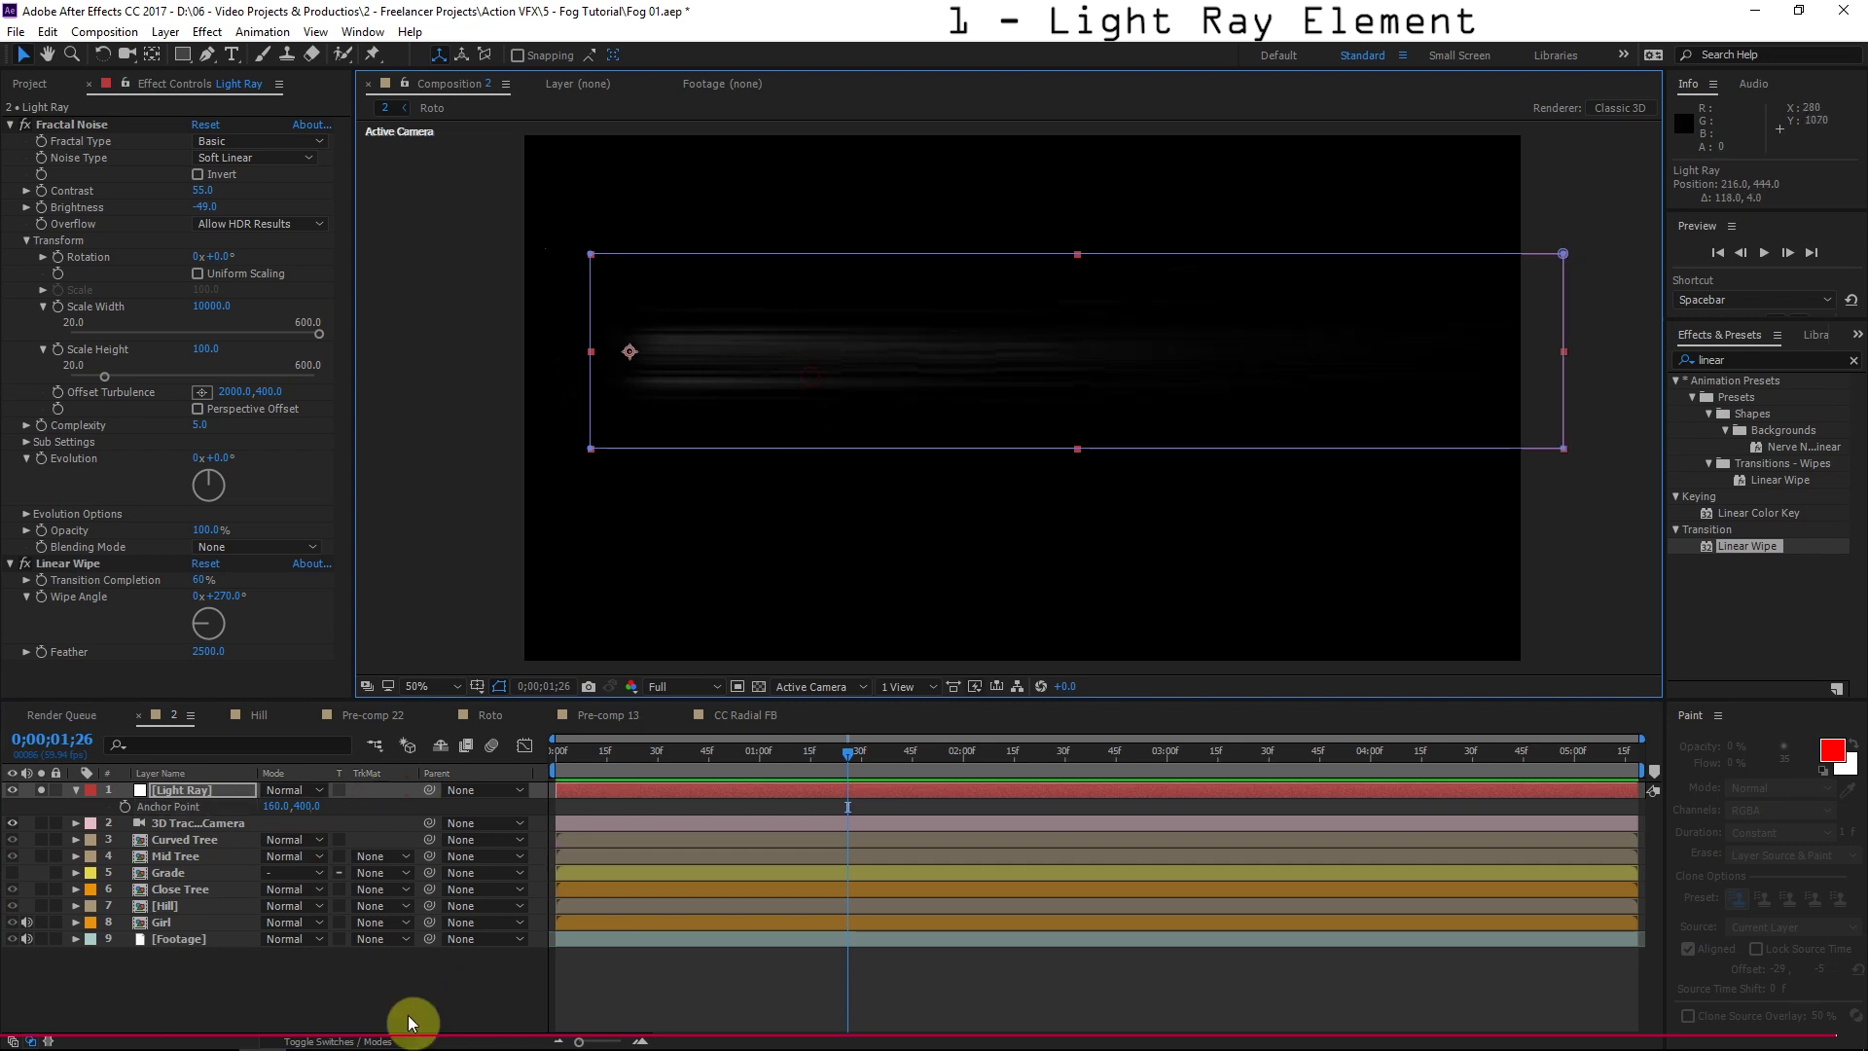
Unsolo the Light Ray, change its layer blending mode to drop out the black areas, and move it to about 210, 458.
left_click(43, 789)
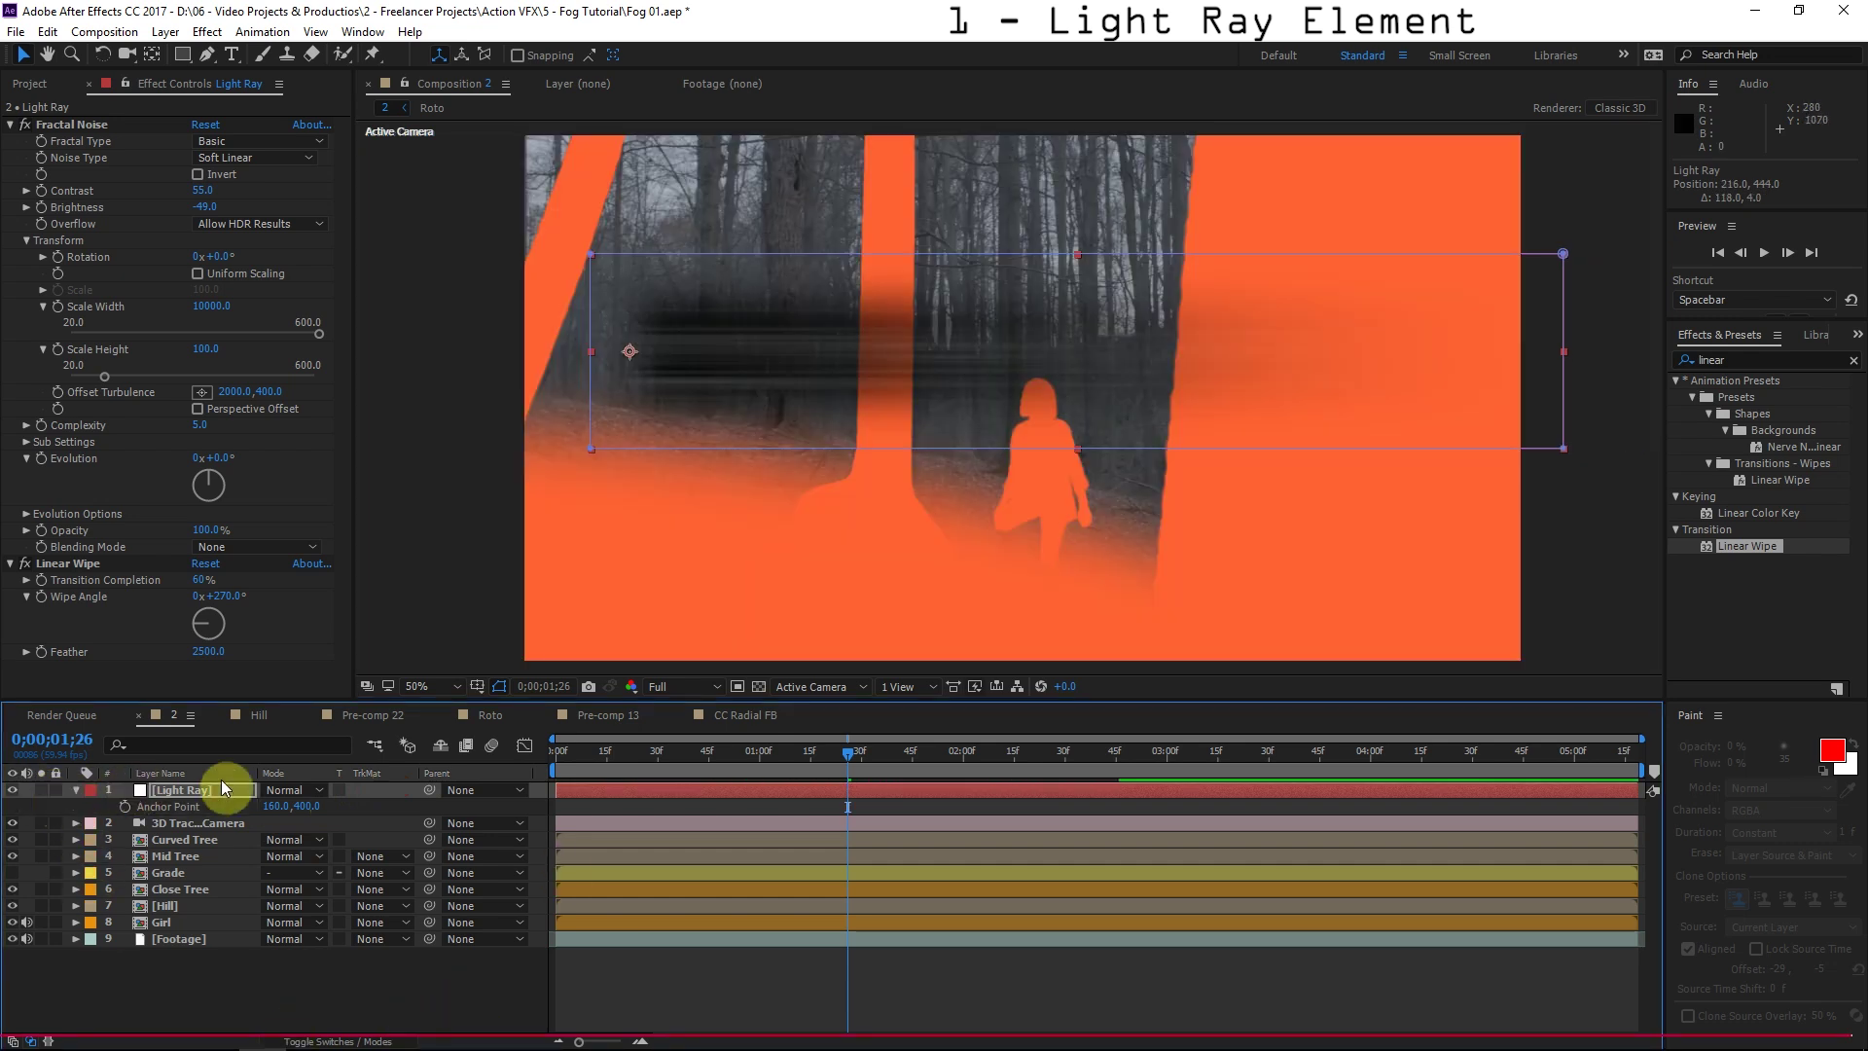
mouse_move(796, 342)
left_mouse_down()
mouse_move(861, 305)
mouse_move(832, 338)
left_mouse_up()
left_click(301, 789)
left_click(477, 448)
left_click_drag(920, 286, 900, 369)
Make the Light Ray a 3D layer.
left_click(354, 1039)
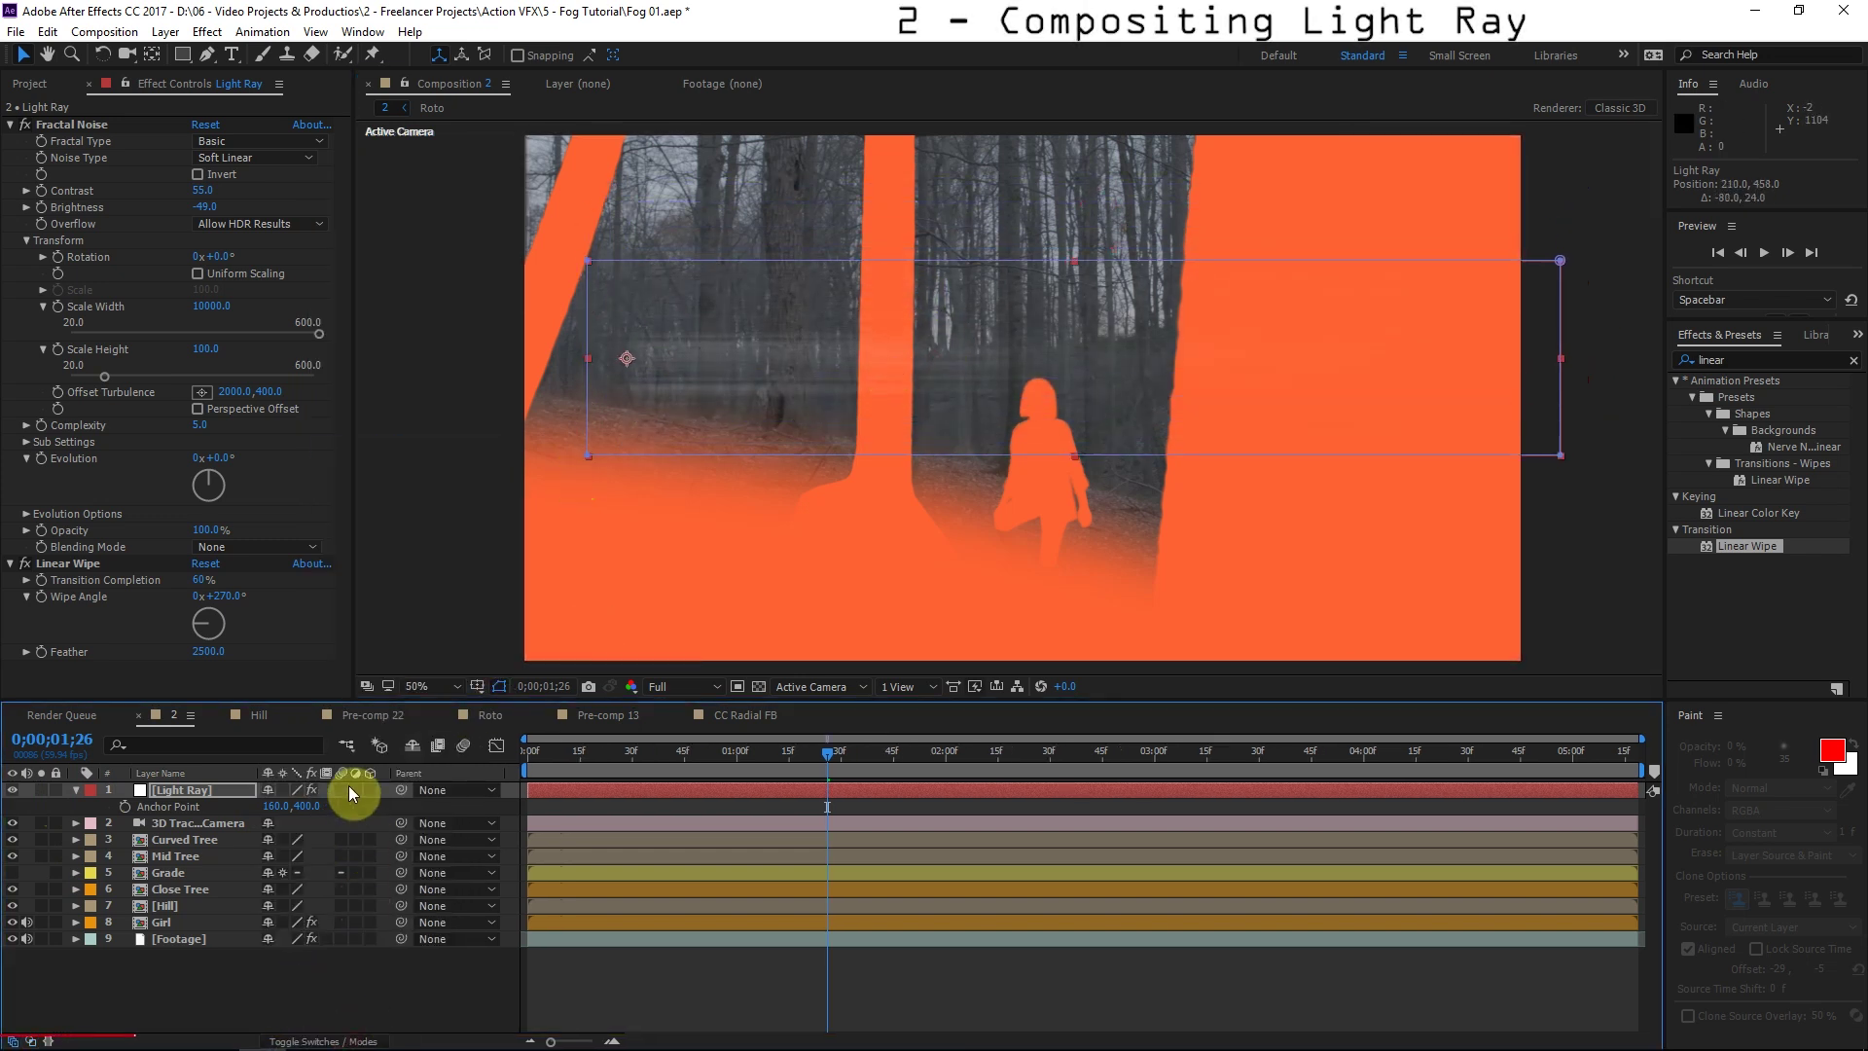
left_click(373, 790)
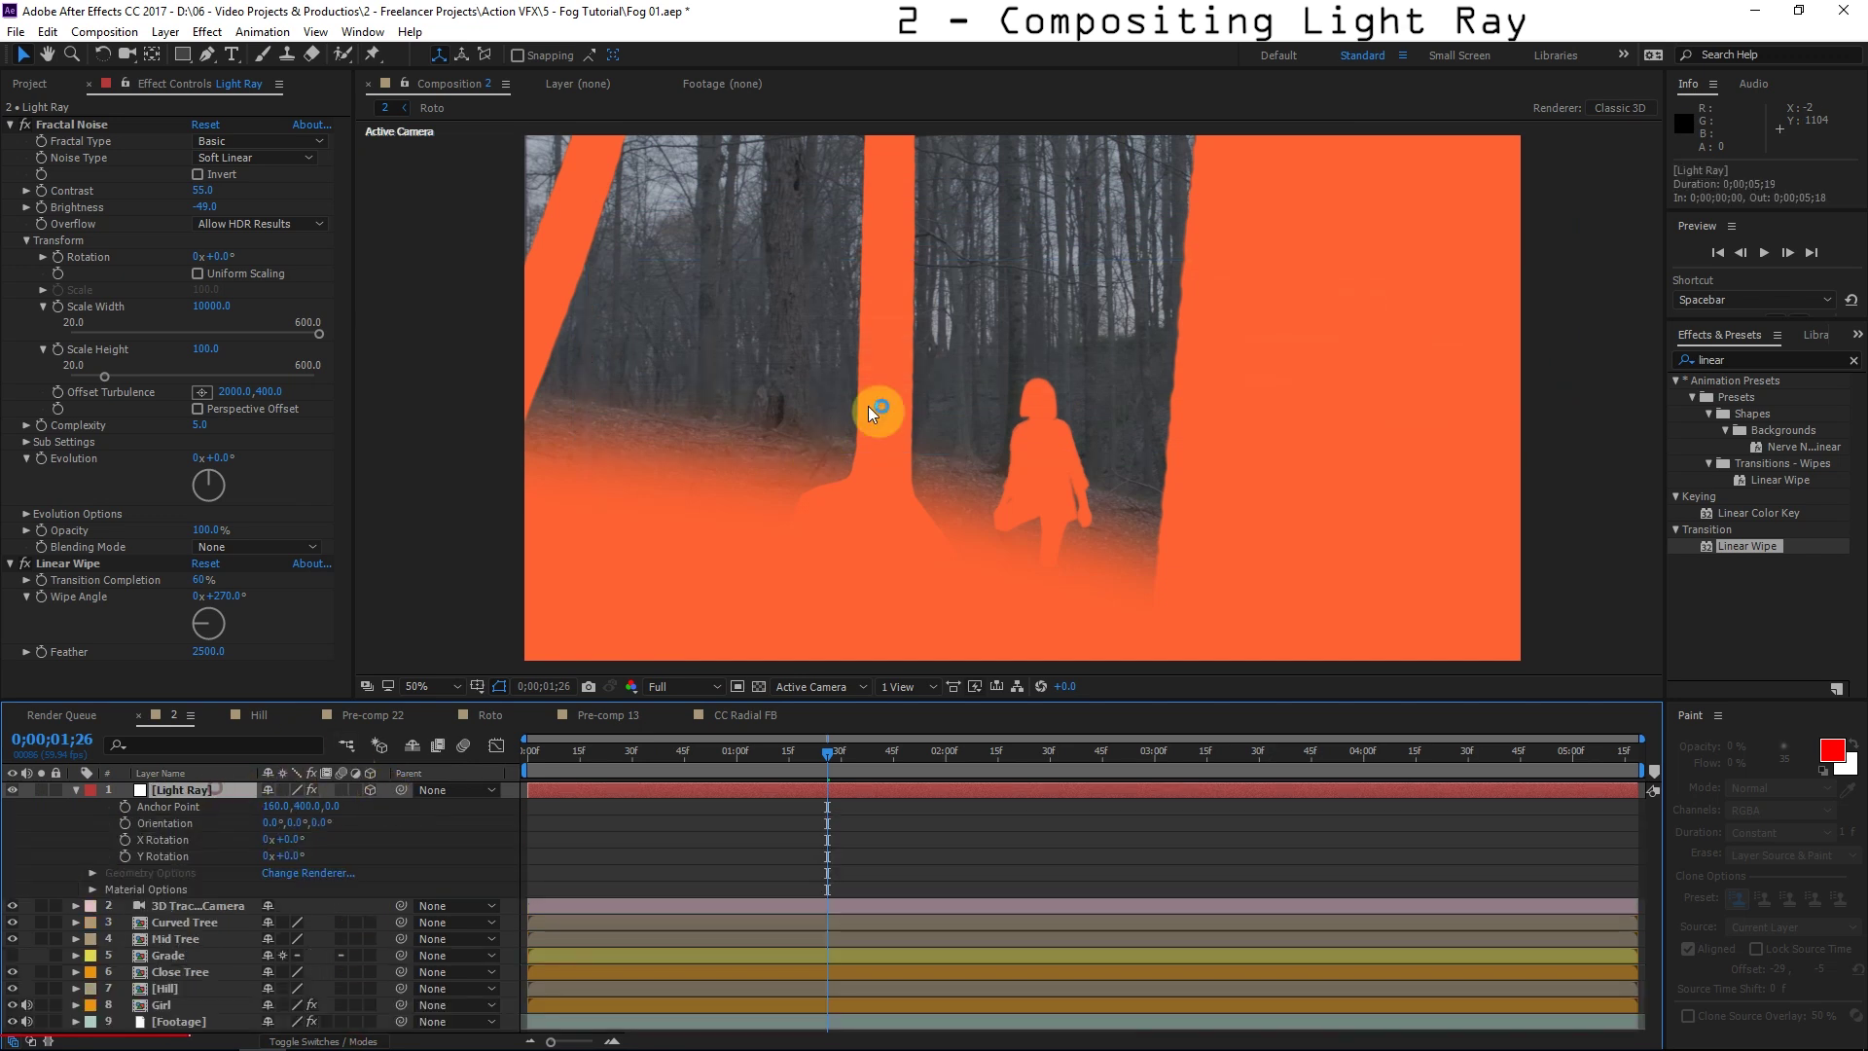
Move the 3D Light Ray back into the camera frame, to a position of about -3128, 493, -179.
key("comma")
key("comma")
key("comma")
key("comma")
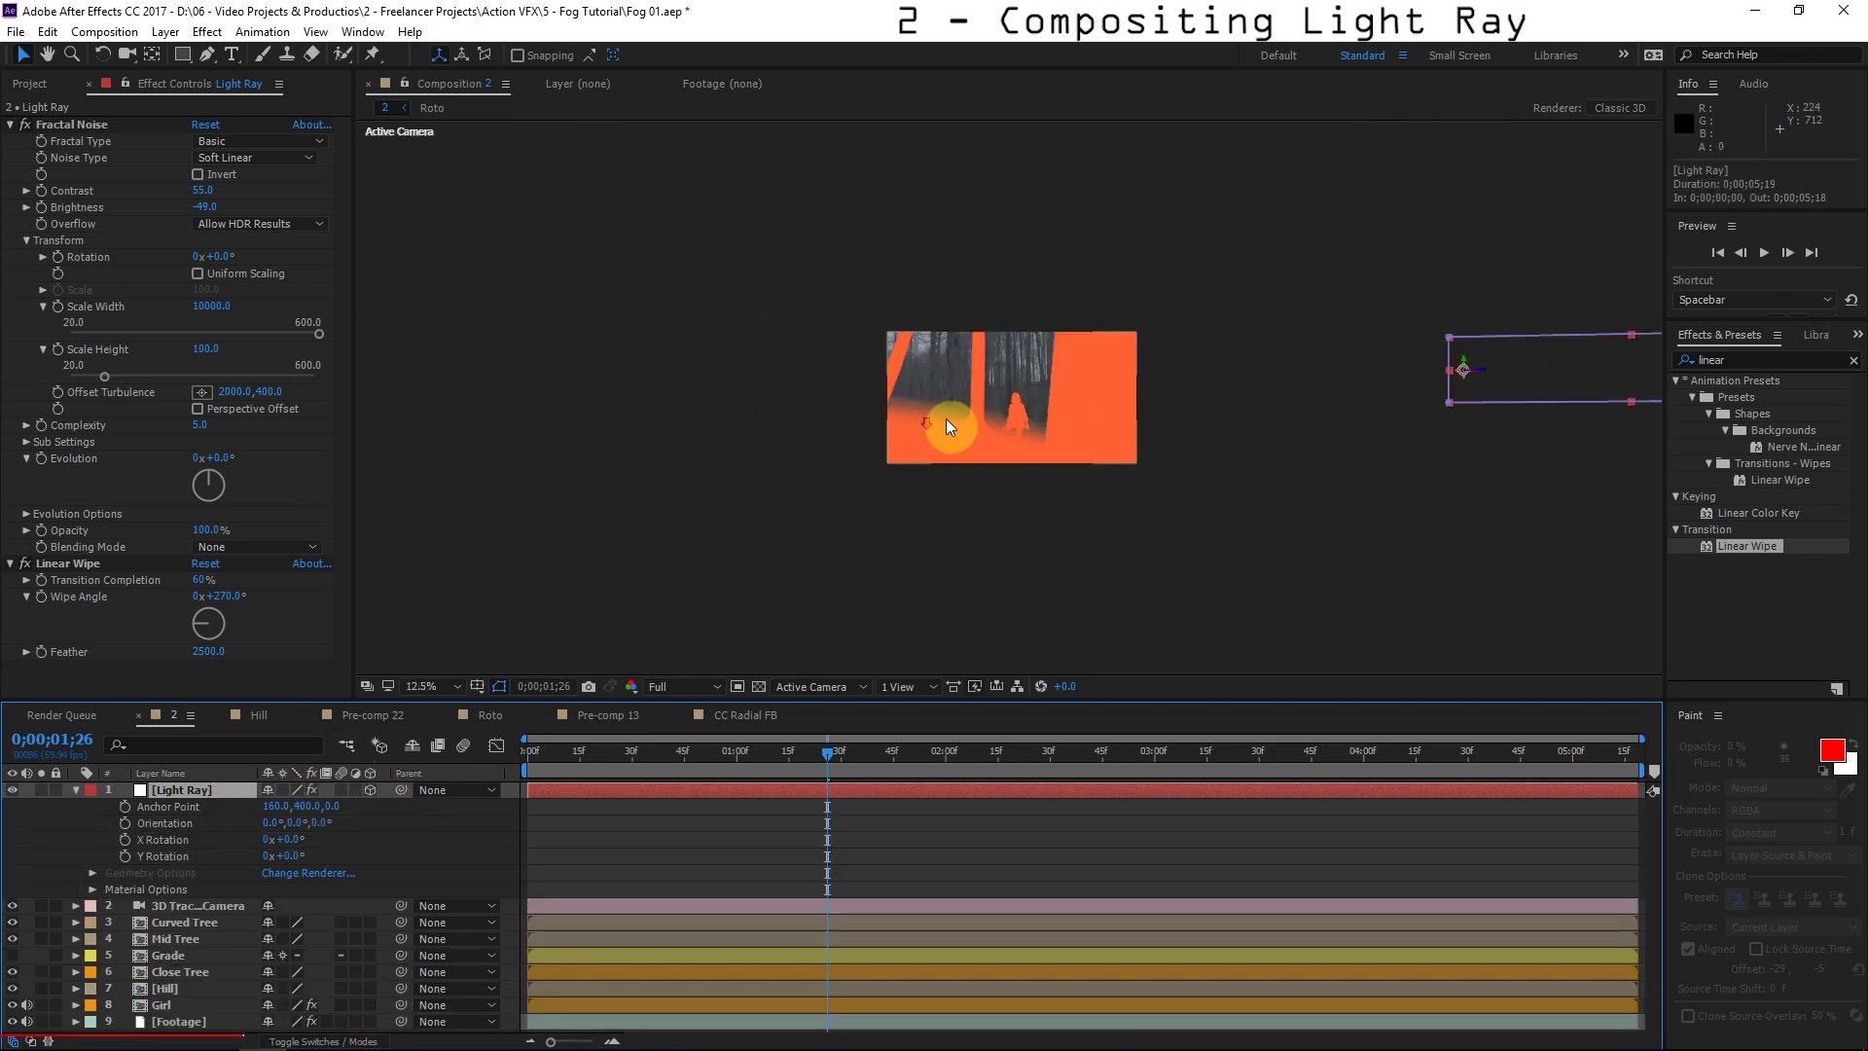
left_click_drag(1596, 378, 989, 367)
key("period")
key("period")
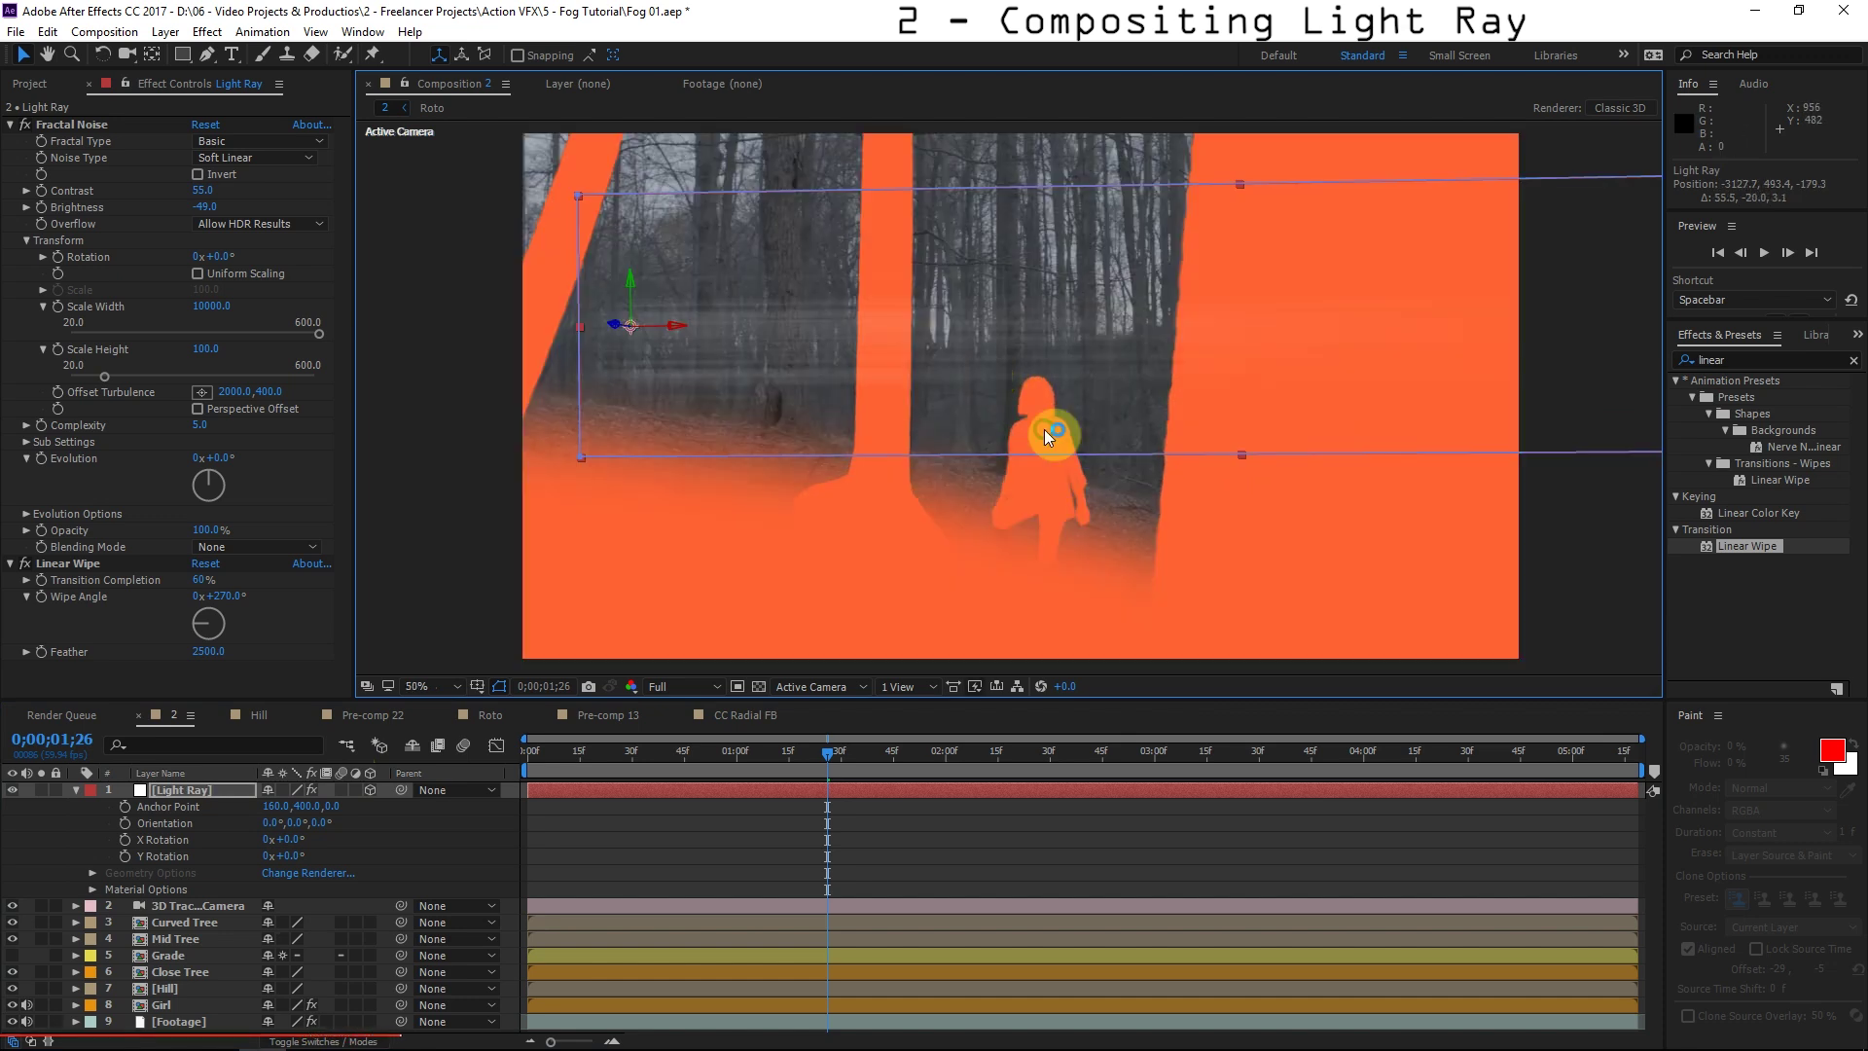
Go to 0;00;01;58 and bring the Light Ray into frame there, at about -4229, 566, -283.
left_click_drag(828, 756, 938, 757)
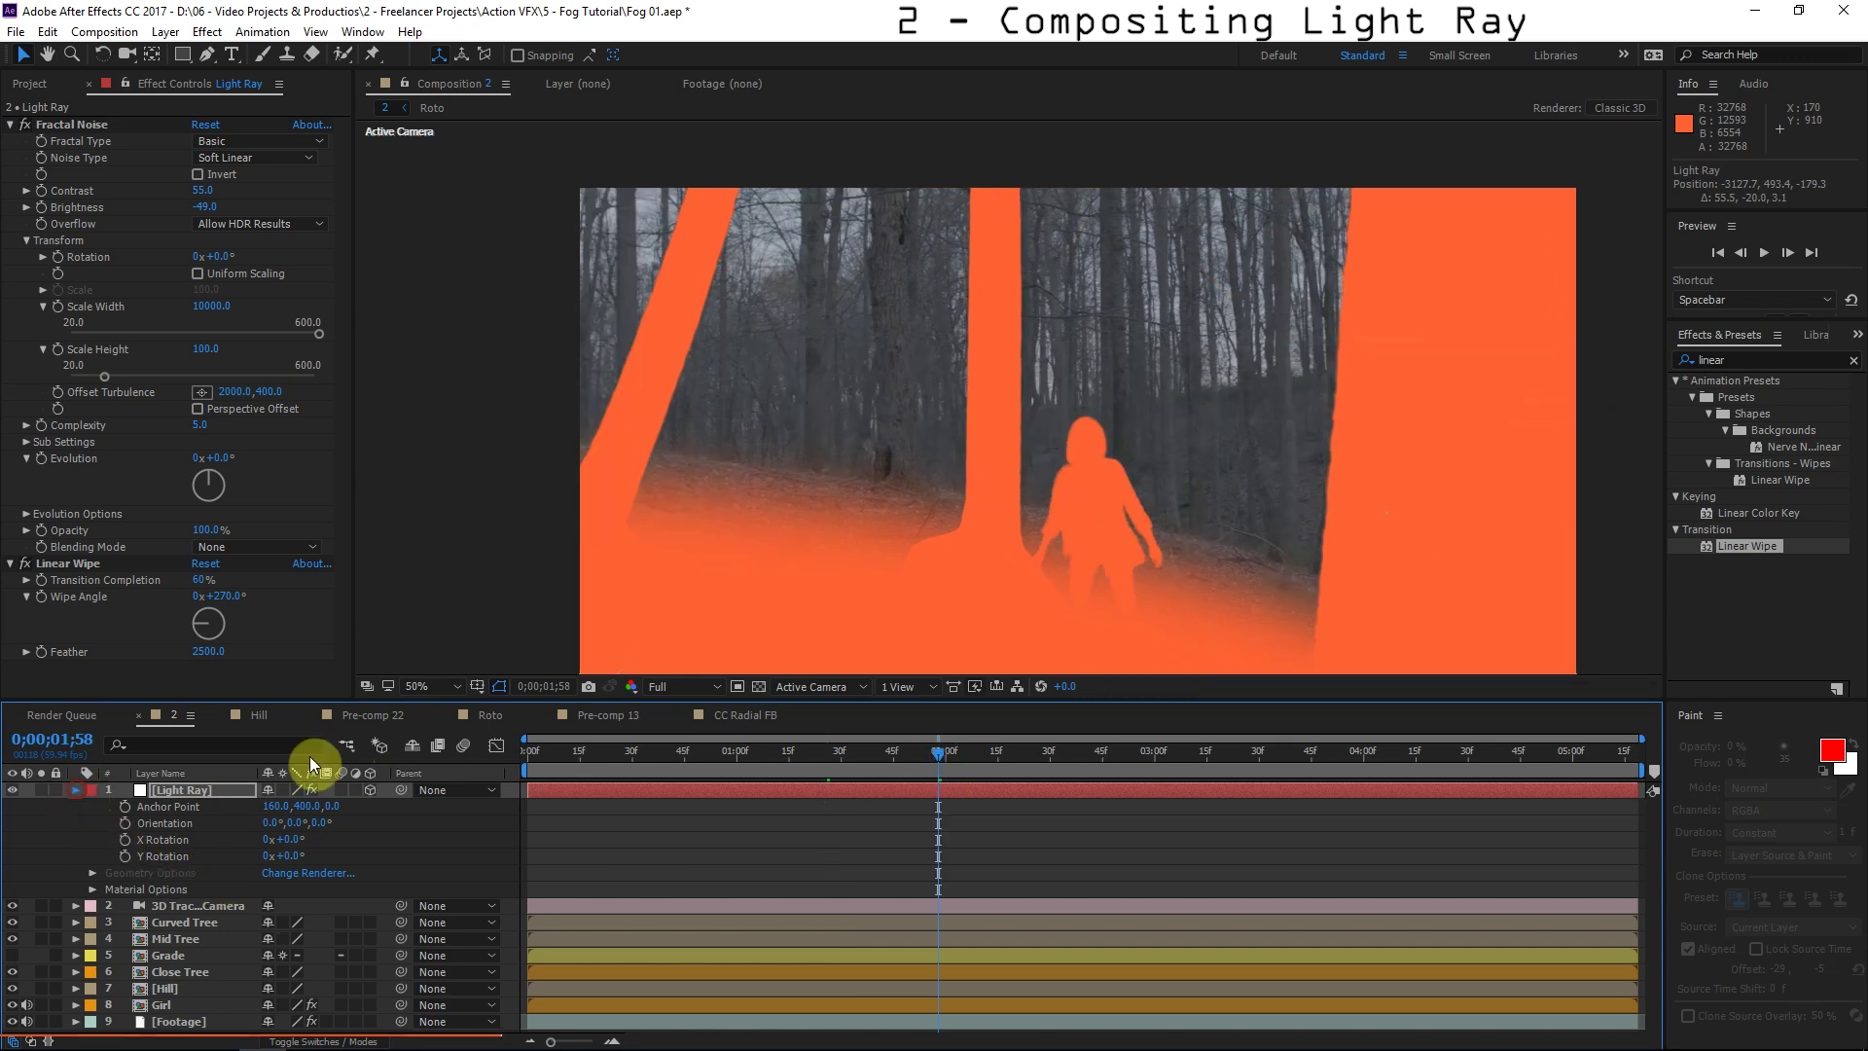
key("ctrl+Left")
key("comma")
left_click_drag(1505, 343, 1135, 374)
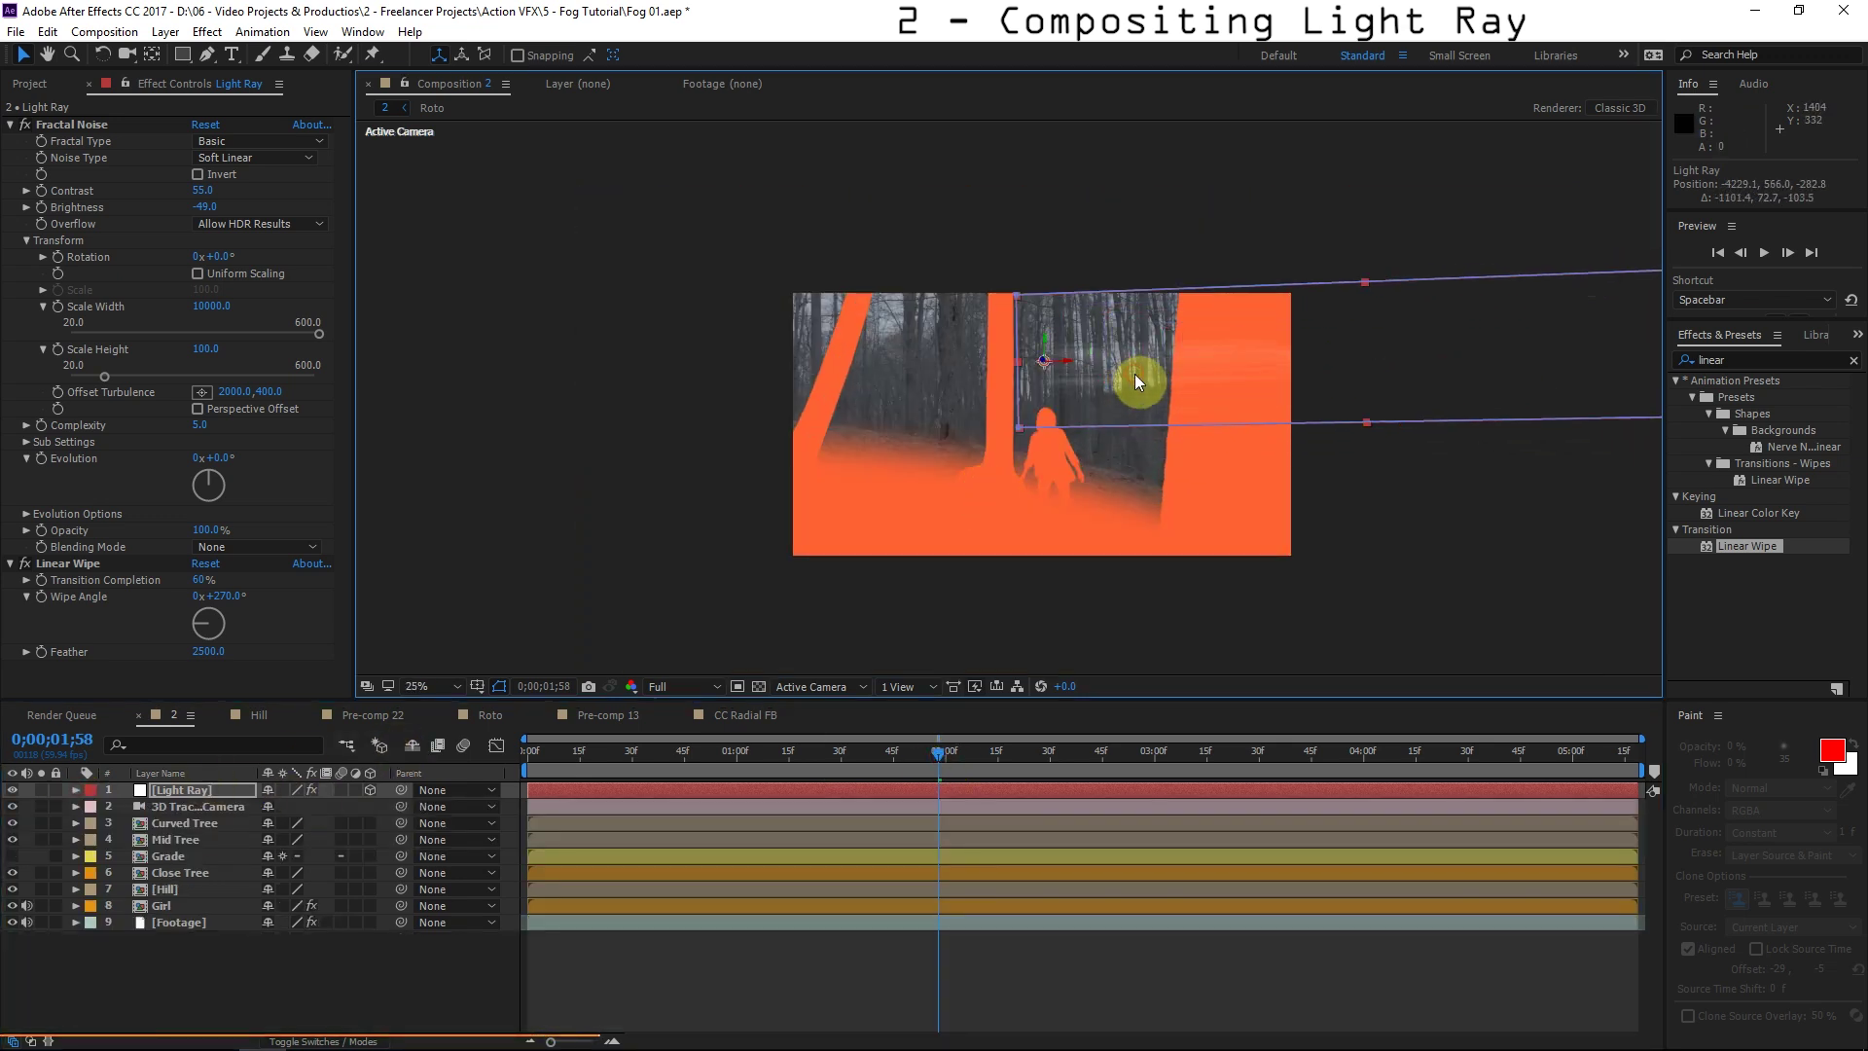
At 0;00;04;53, create a null from a cluster of distant background points in the Footage layer's 3D Camera Tracker.
left_click(188, 924)
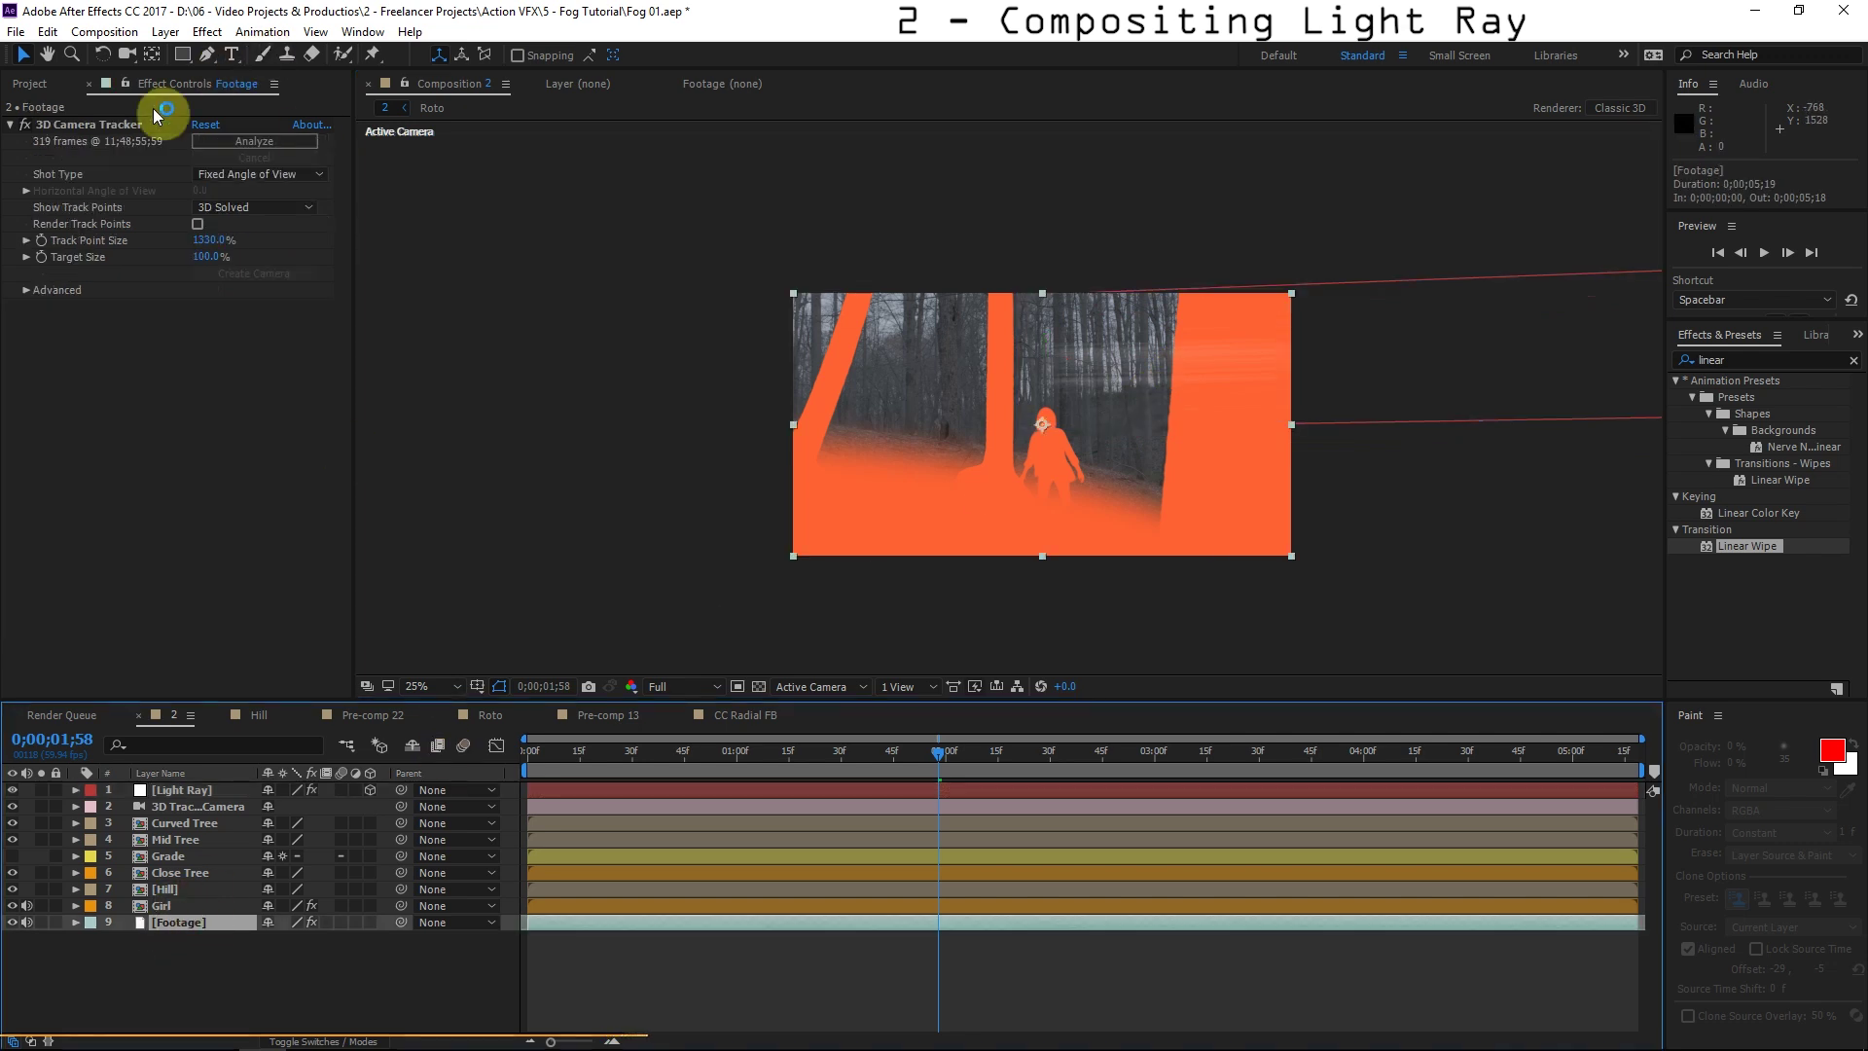
left_click(105, 125)
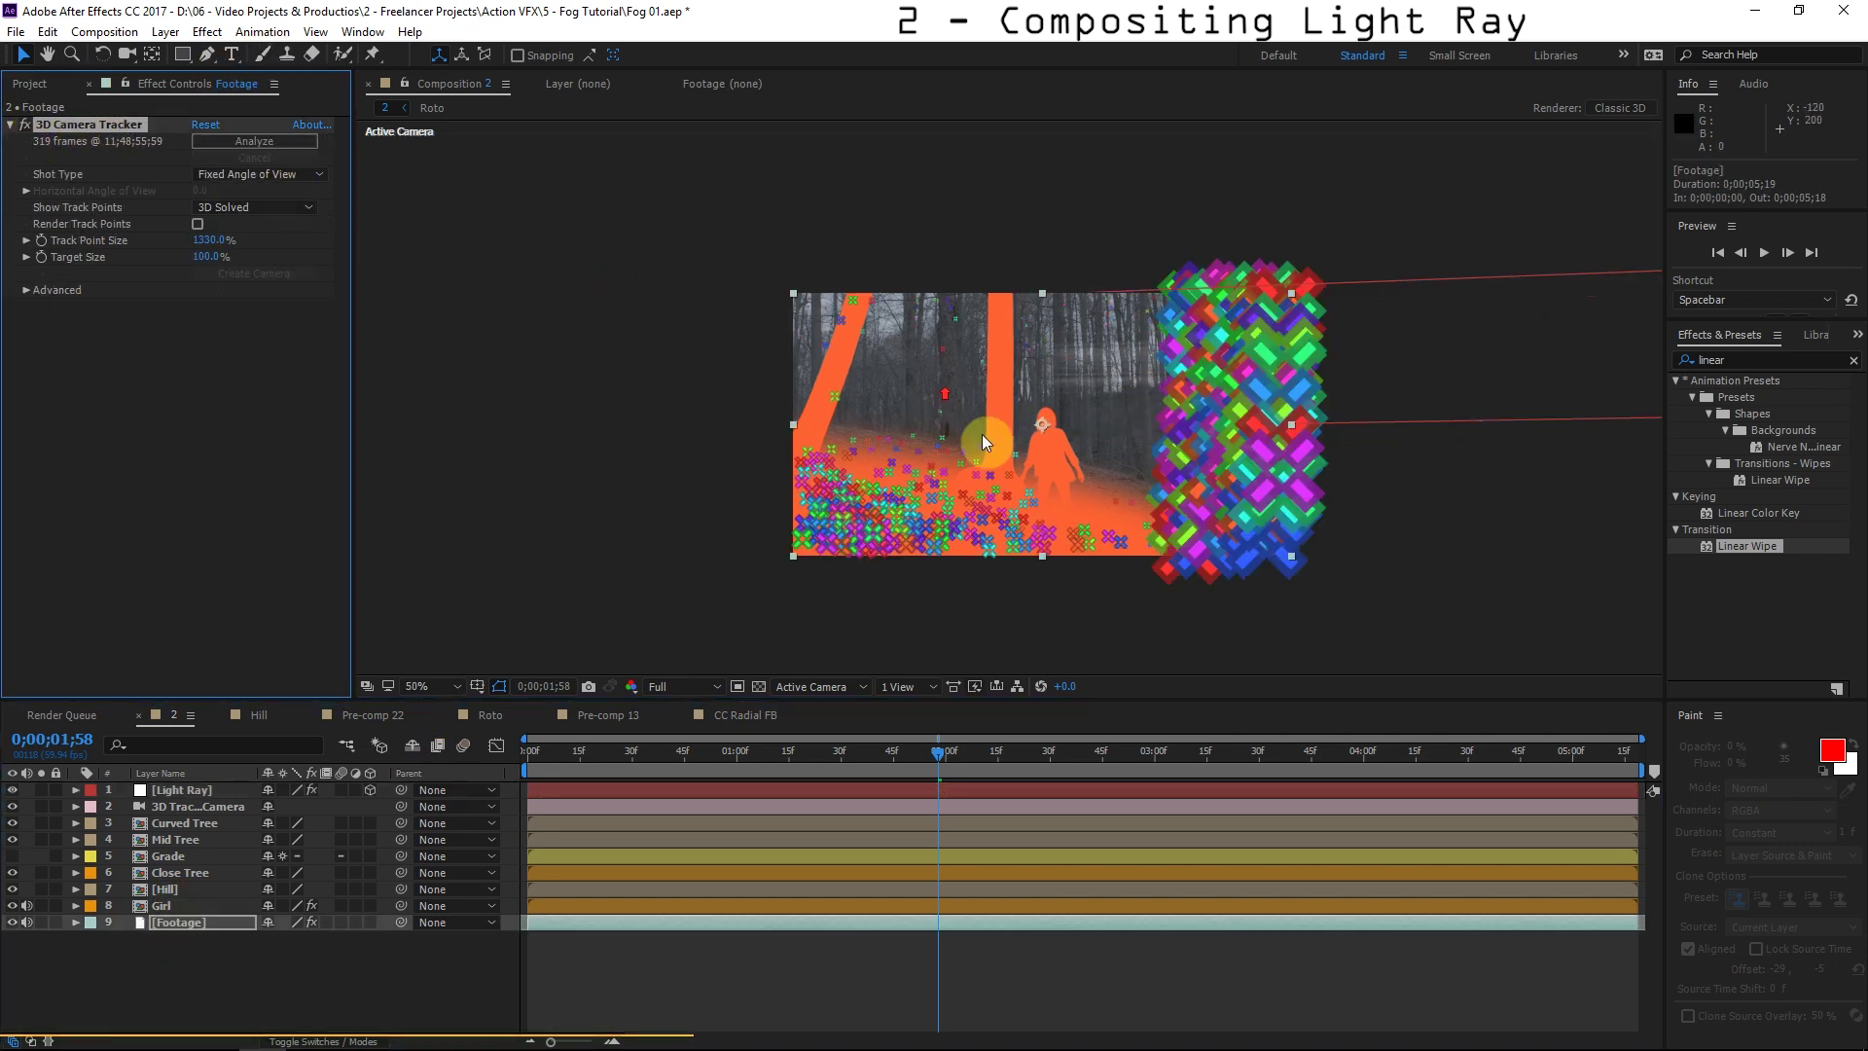
scroll(982, 434, "up", 2)
left_click_drag(1362, 751, 1547, 749)
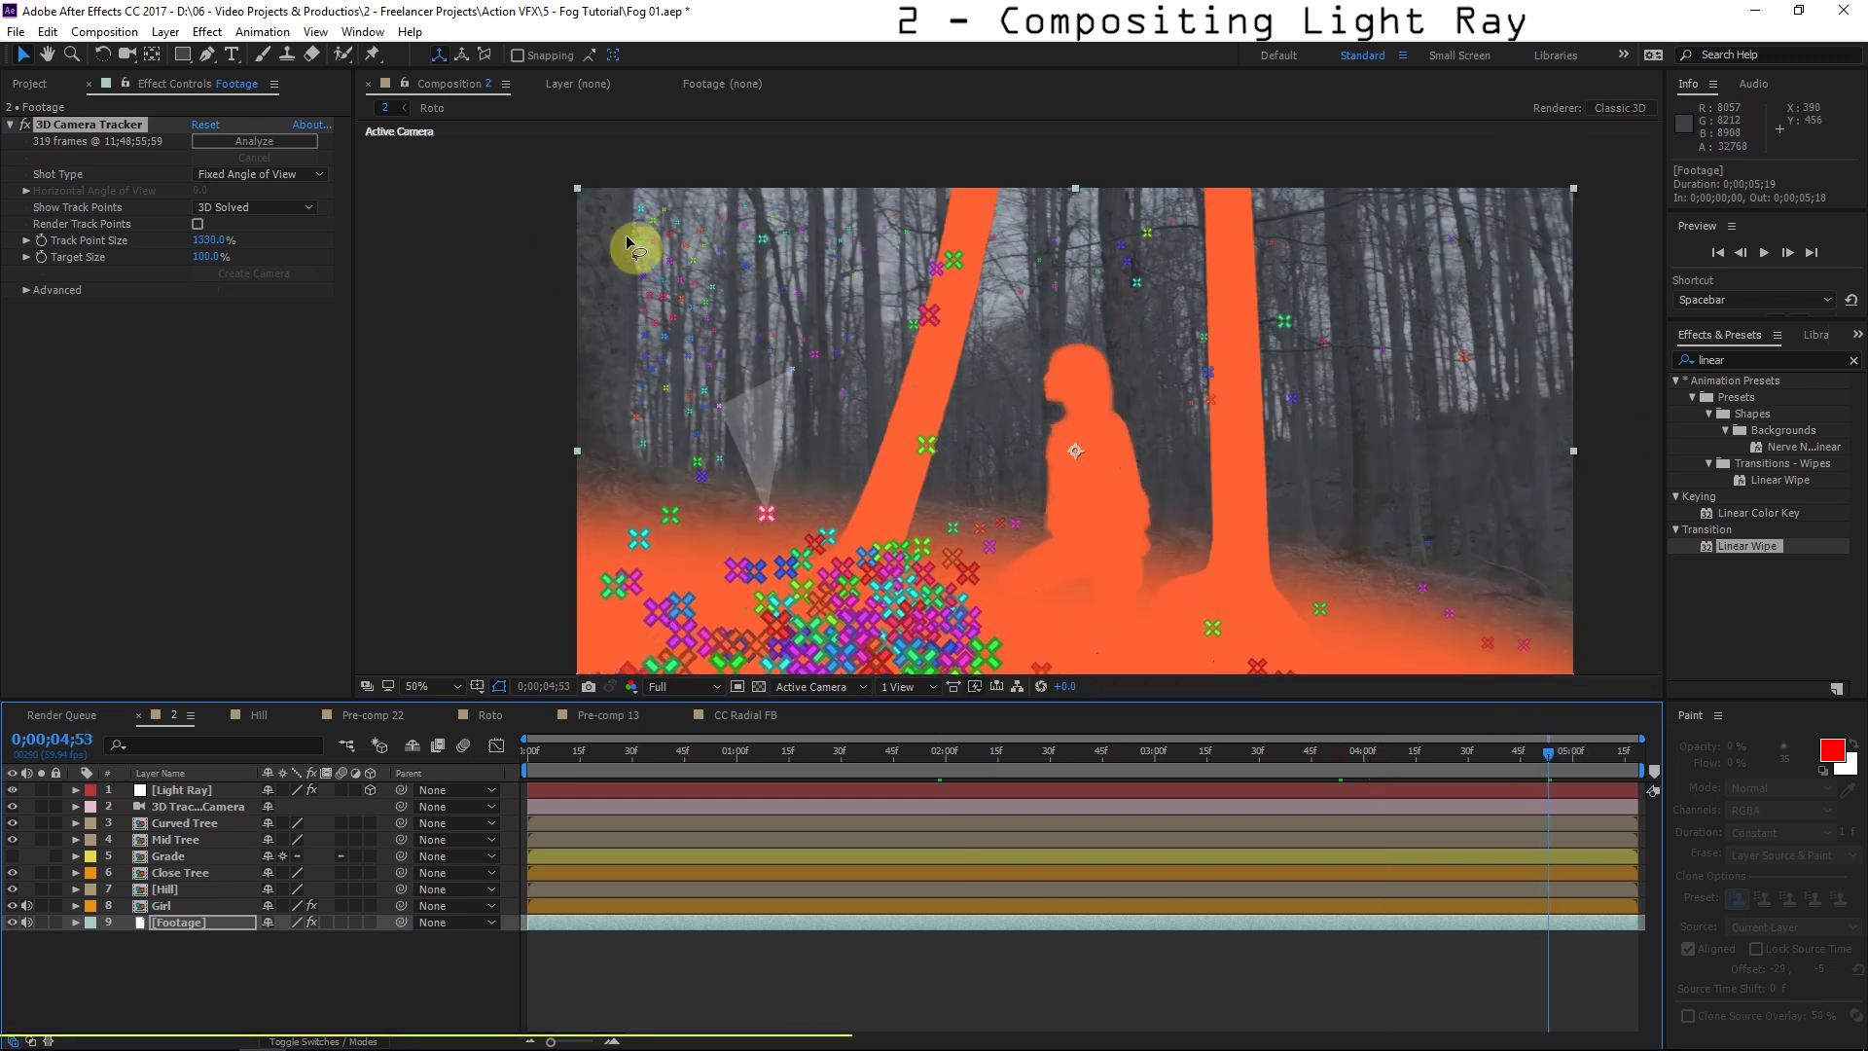
left_click(740, 428)
left_click_drag(720, 239, 698, 335)
right_click(698, 336)
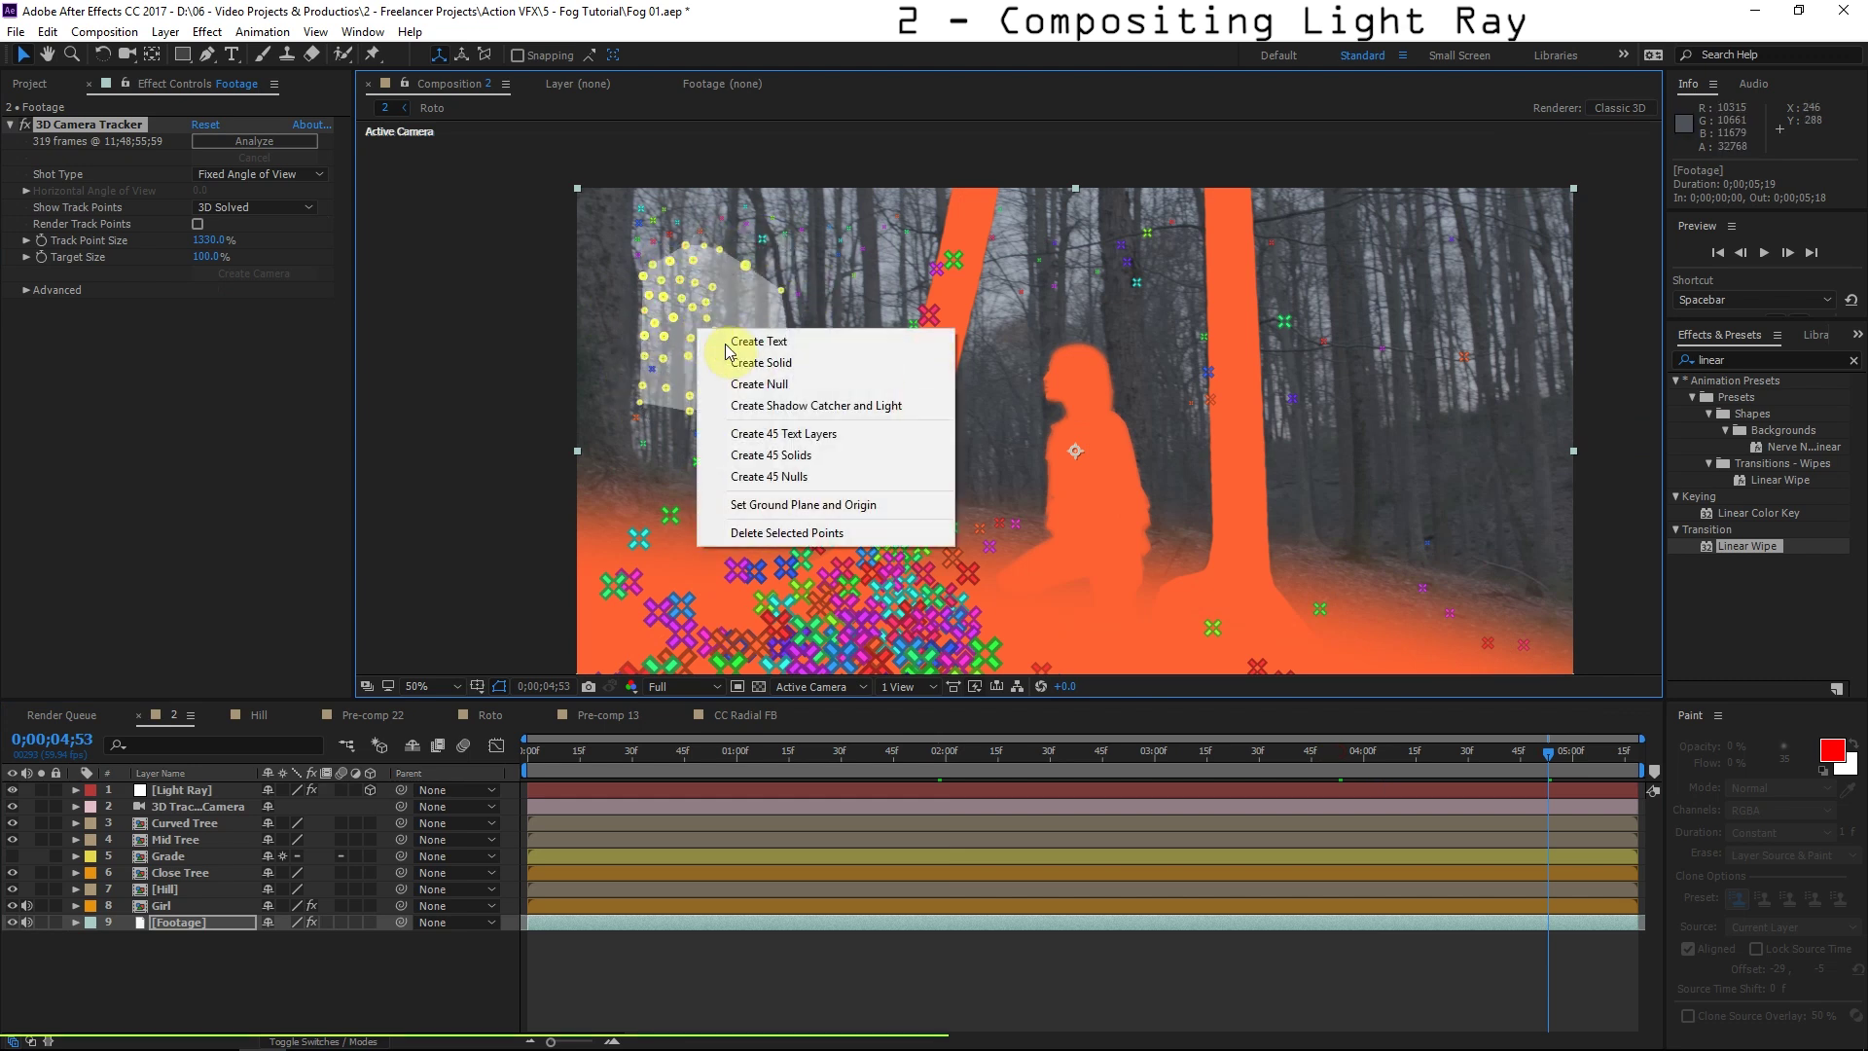
left_click(795, 385)
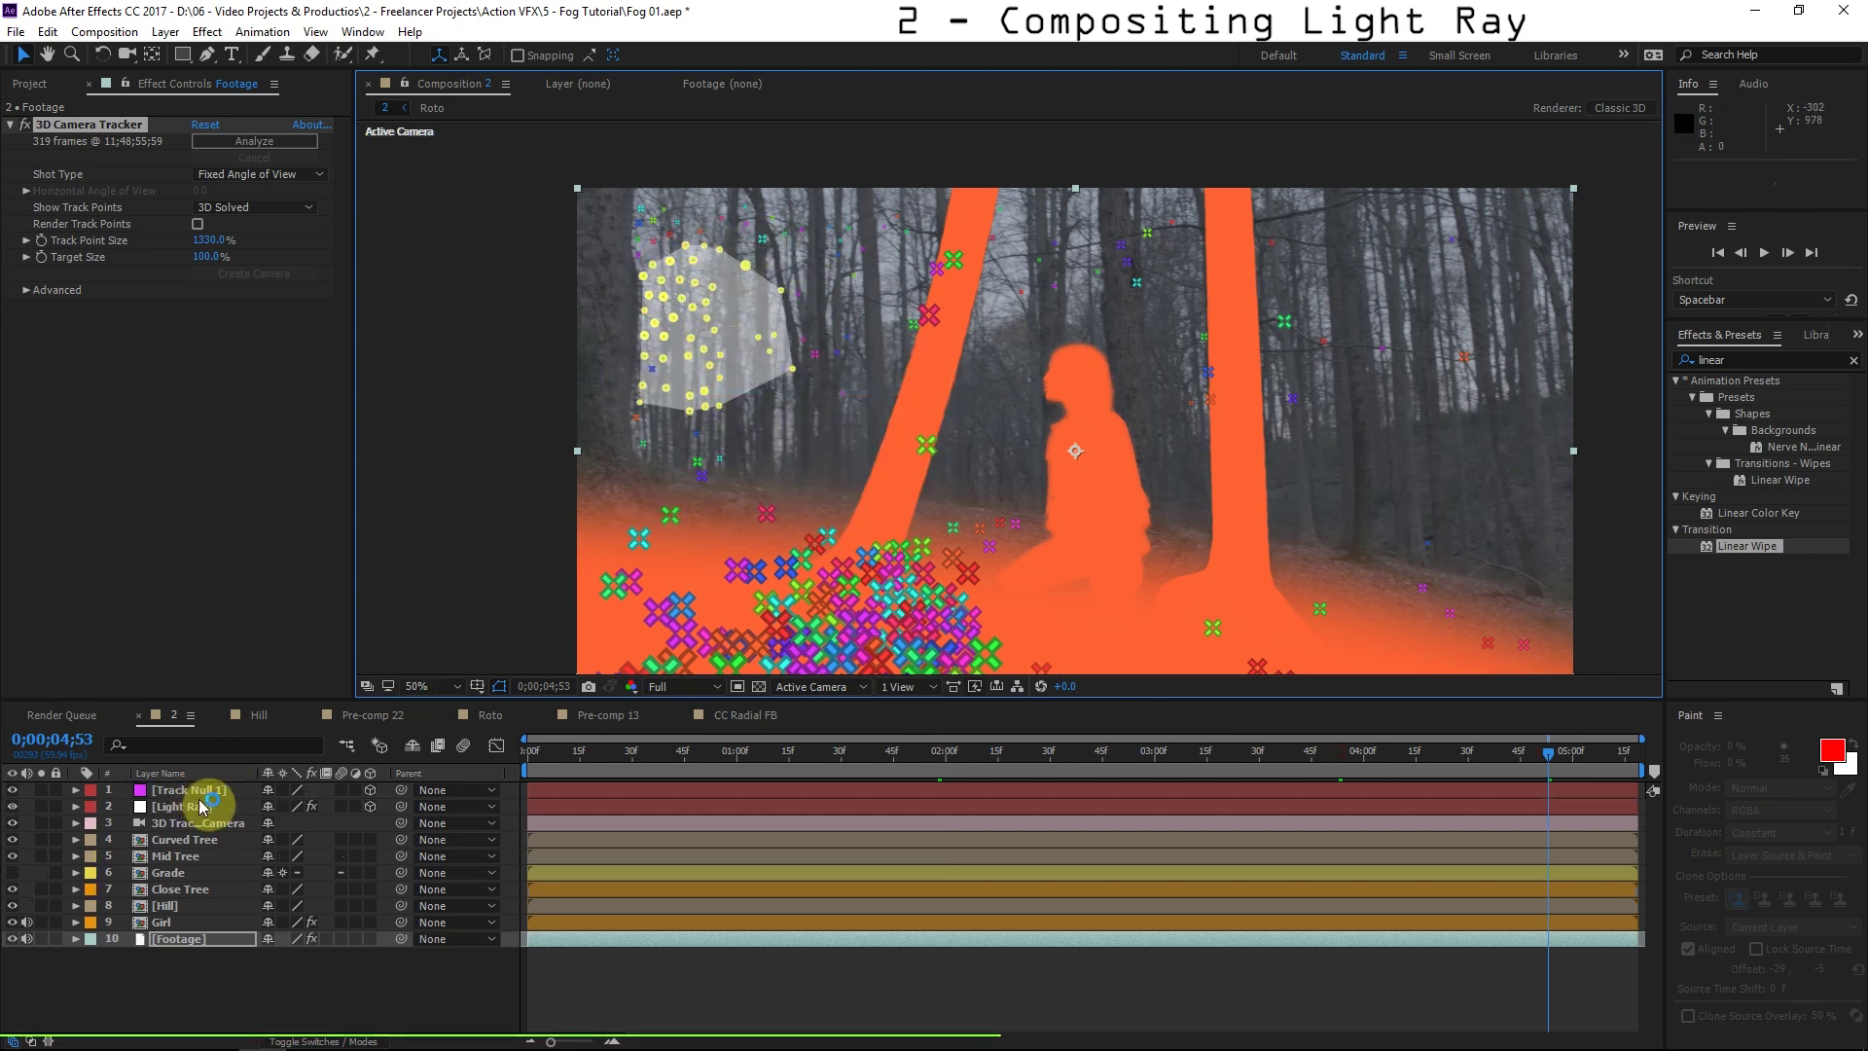
Copy Track Null 1's position onto the Light Ray layer and inspect the depth value of that position.
left_click(201, 805)
left_click(206, 789)
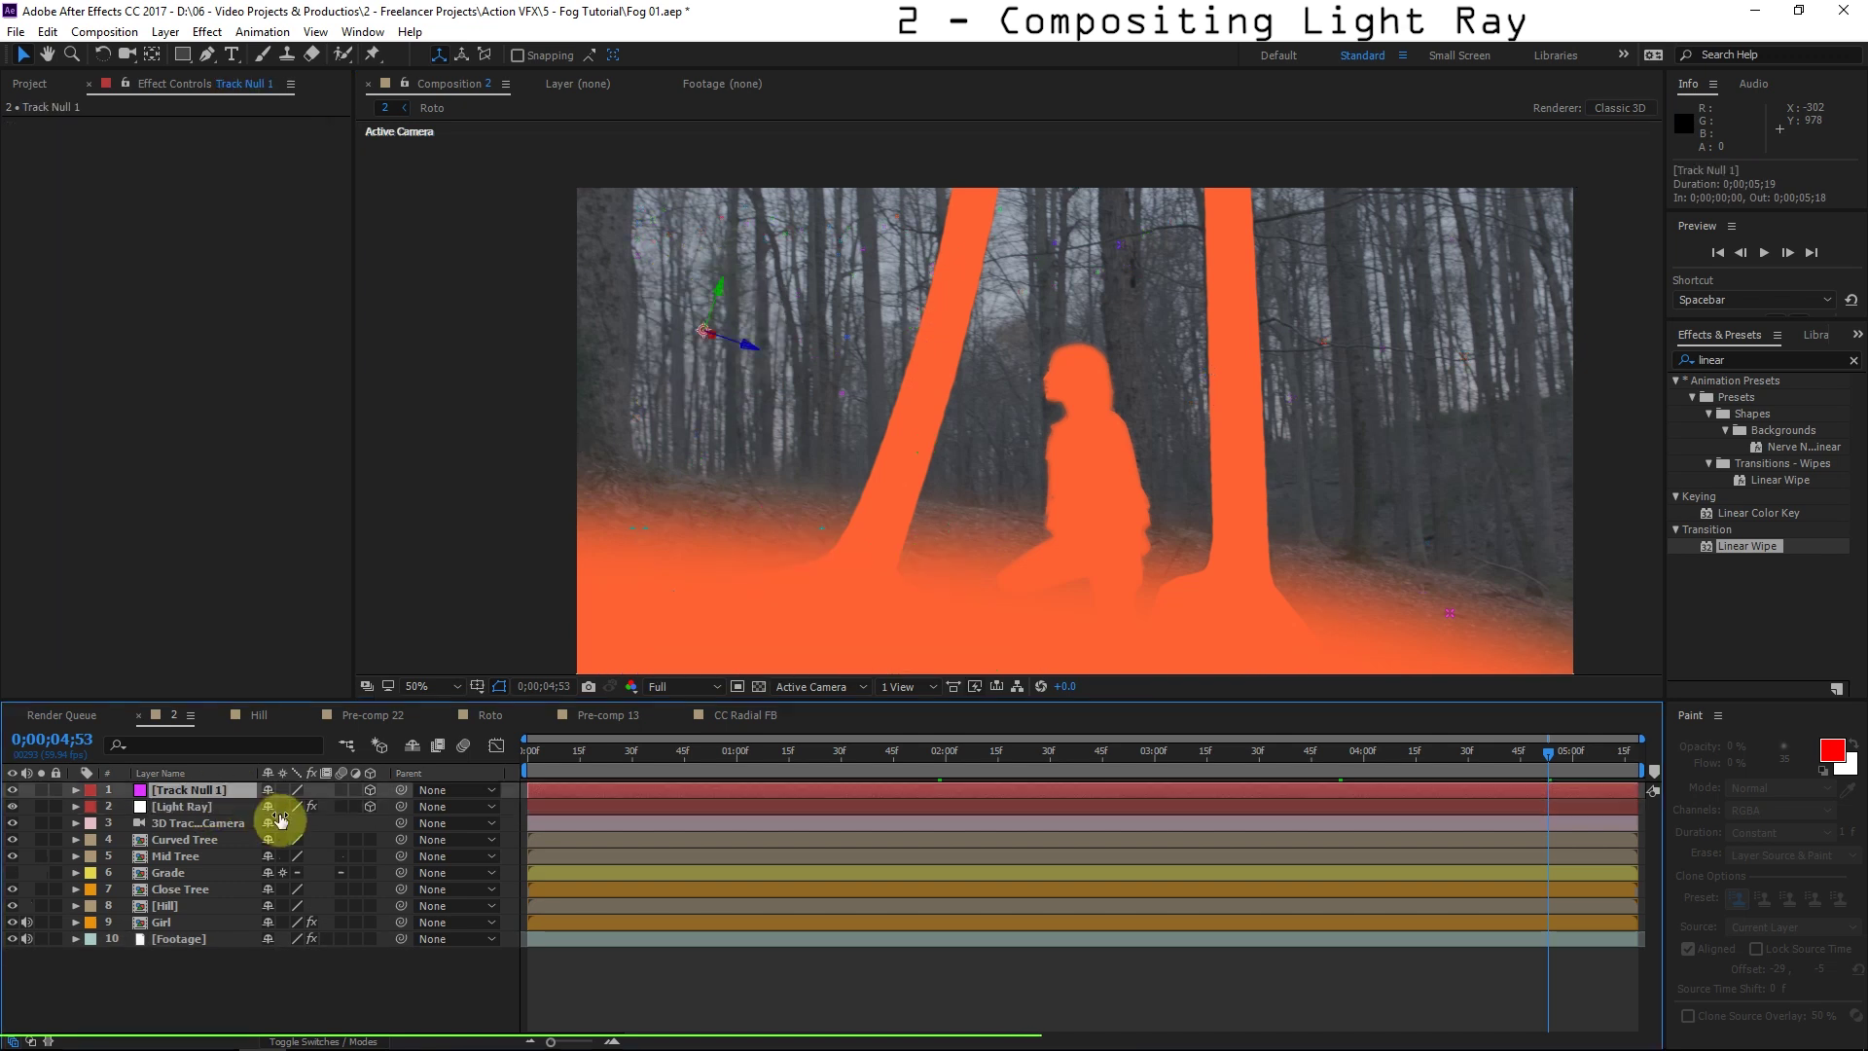
key("p")
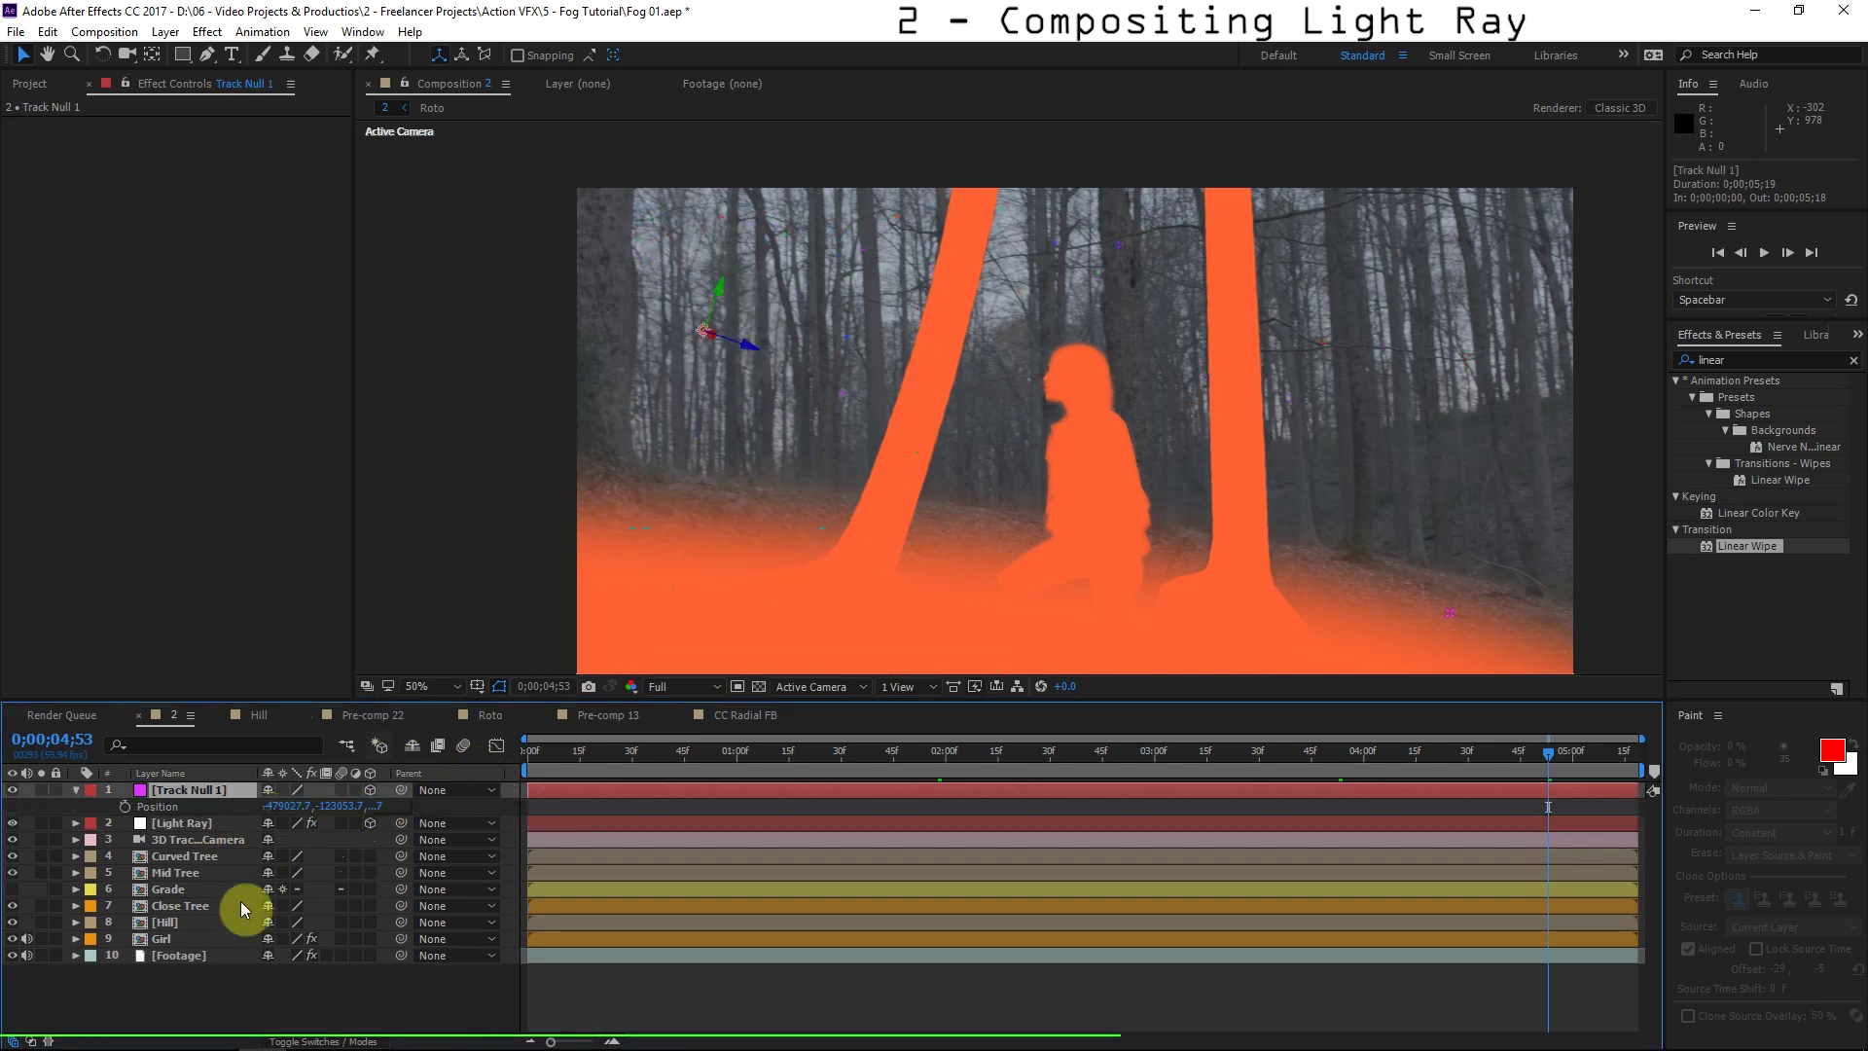
left_click(171, 956)
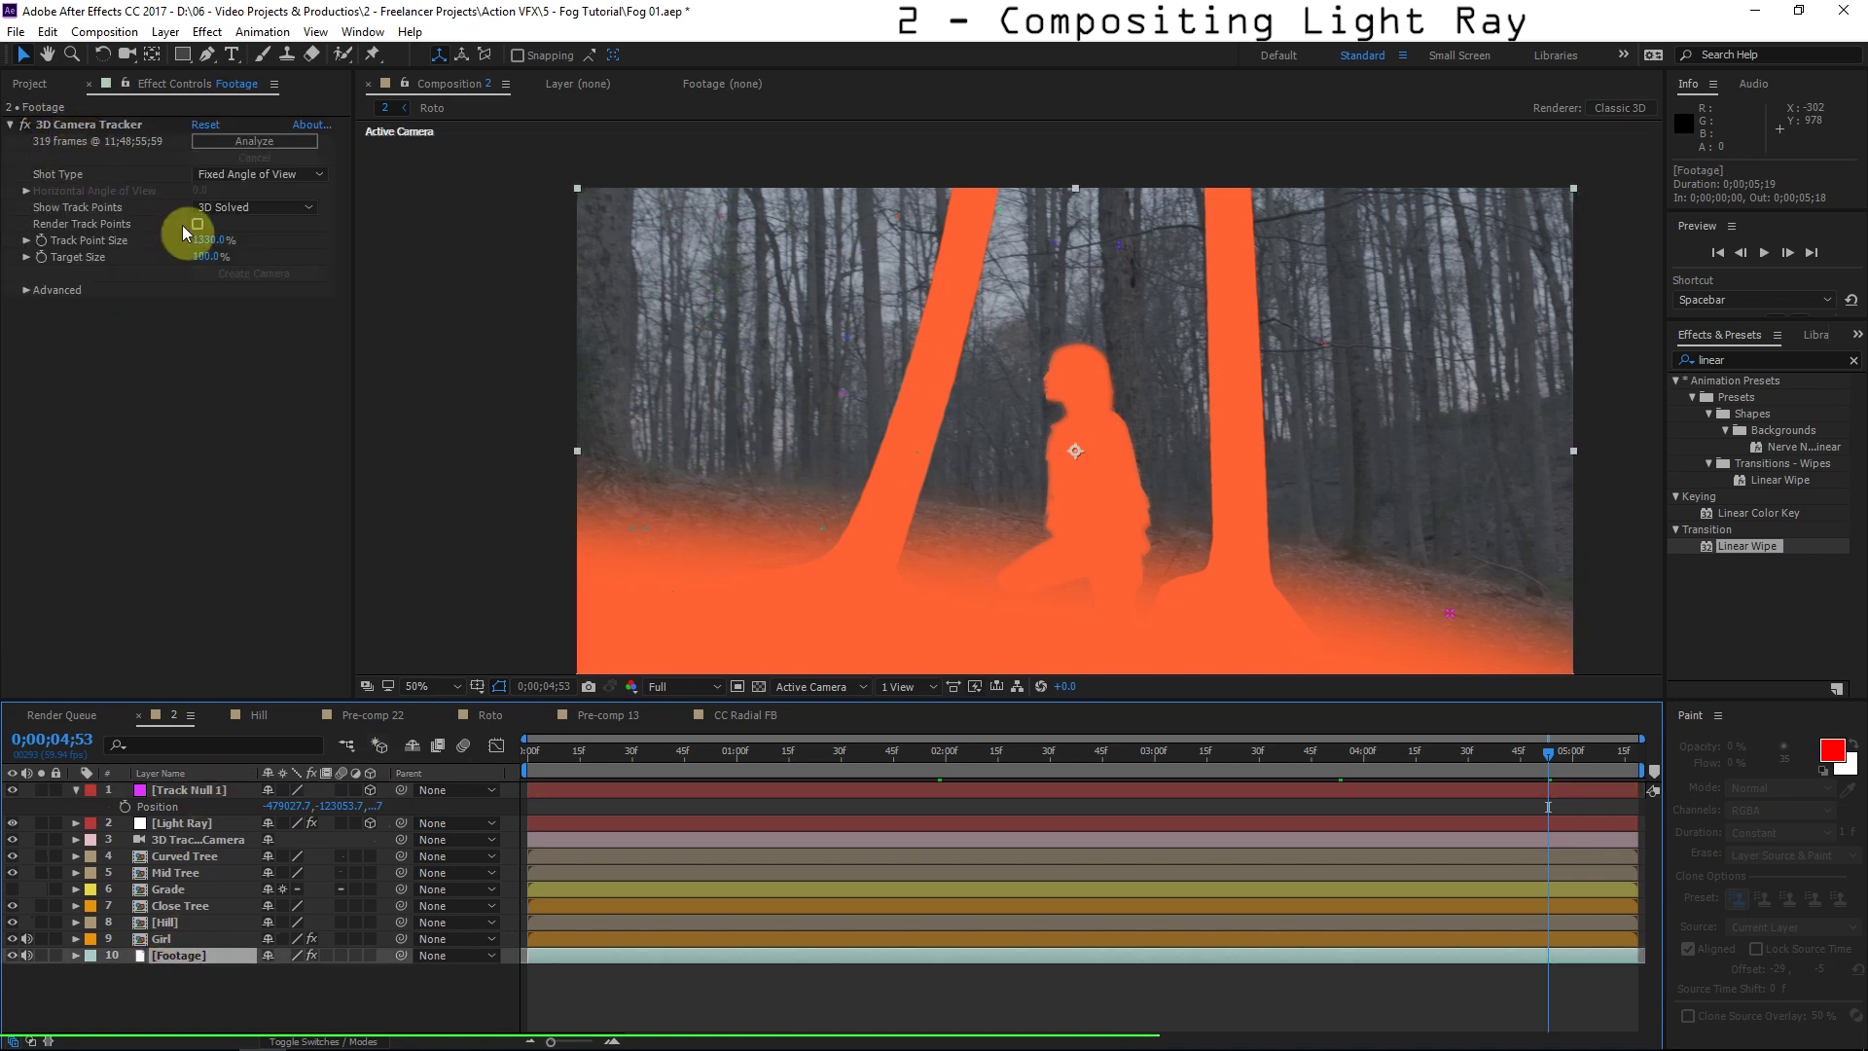
left_click(233, 790)
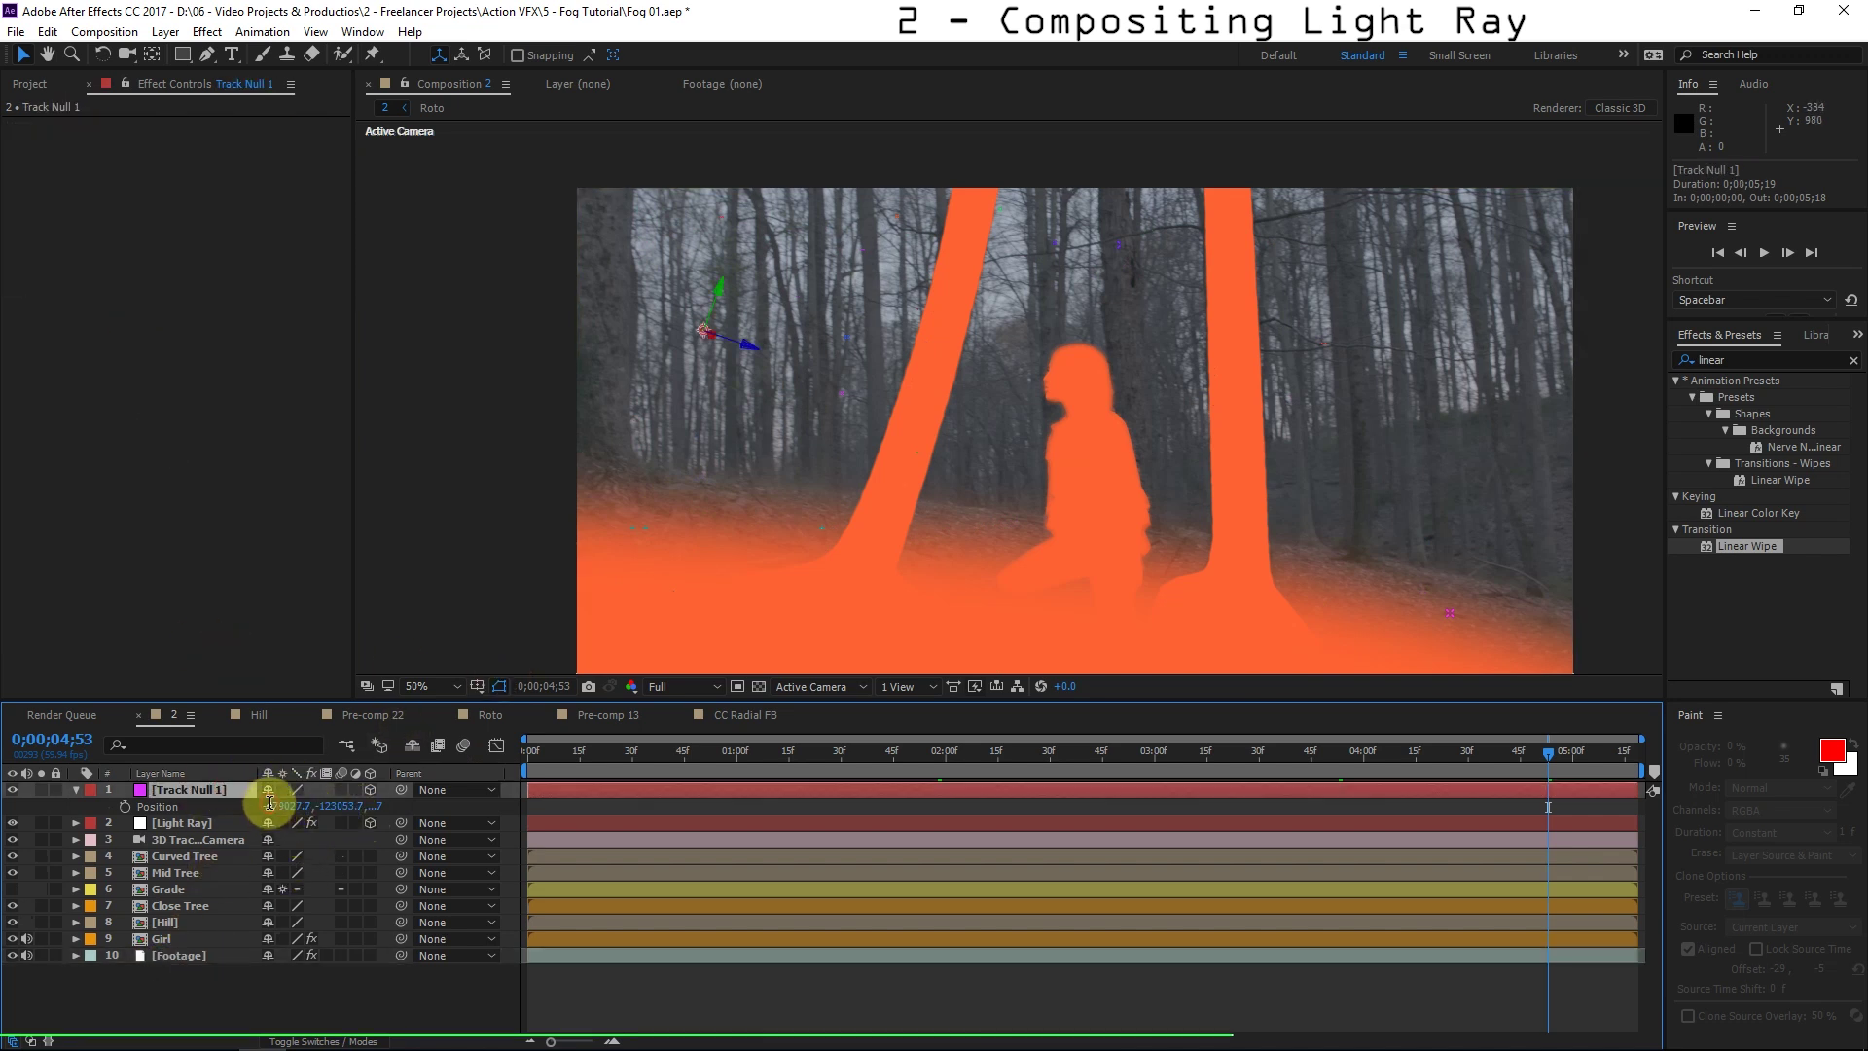
left_click(434, 805)
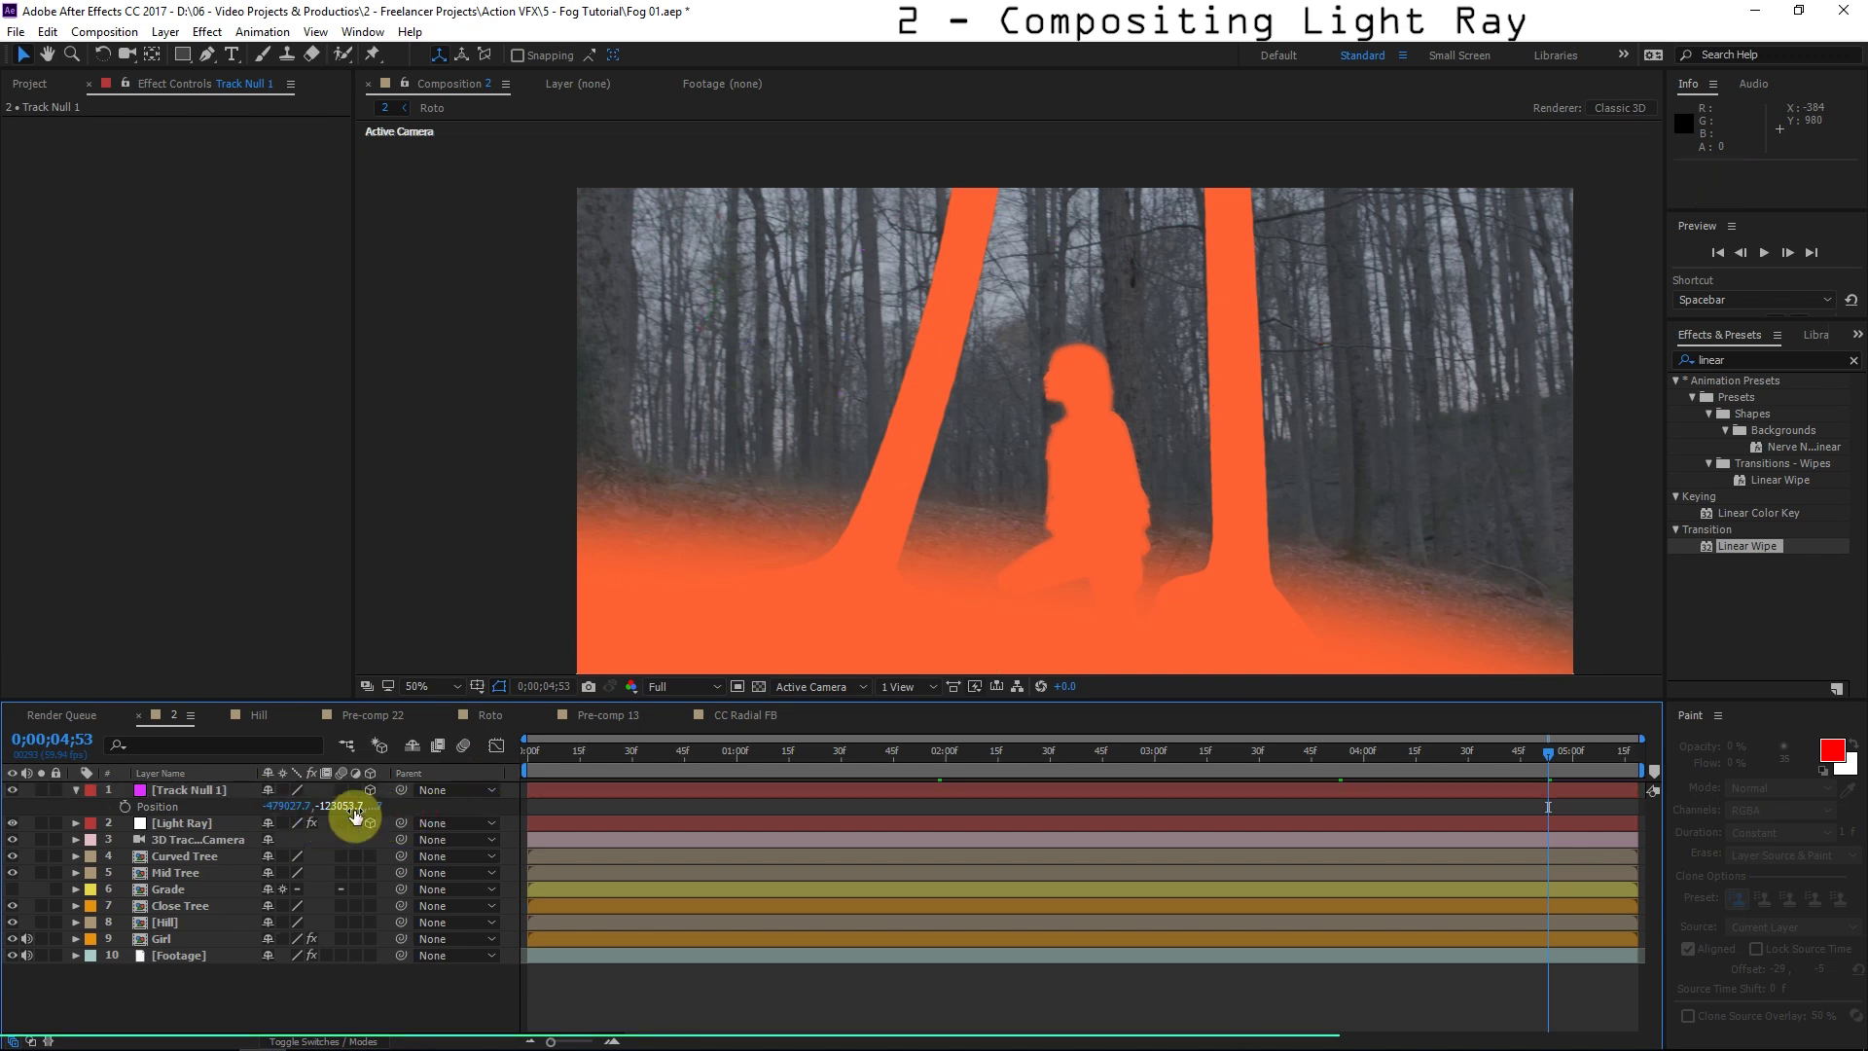
left_click(175, 806)
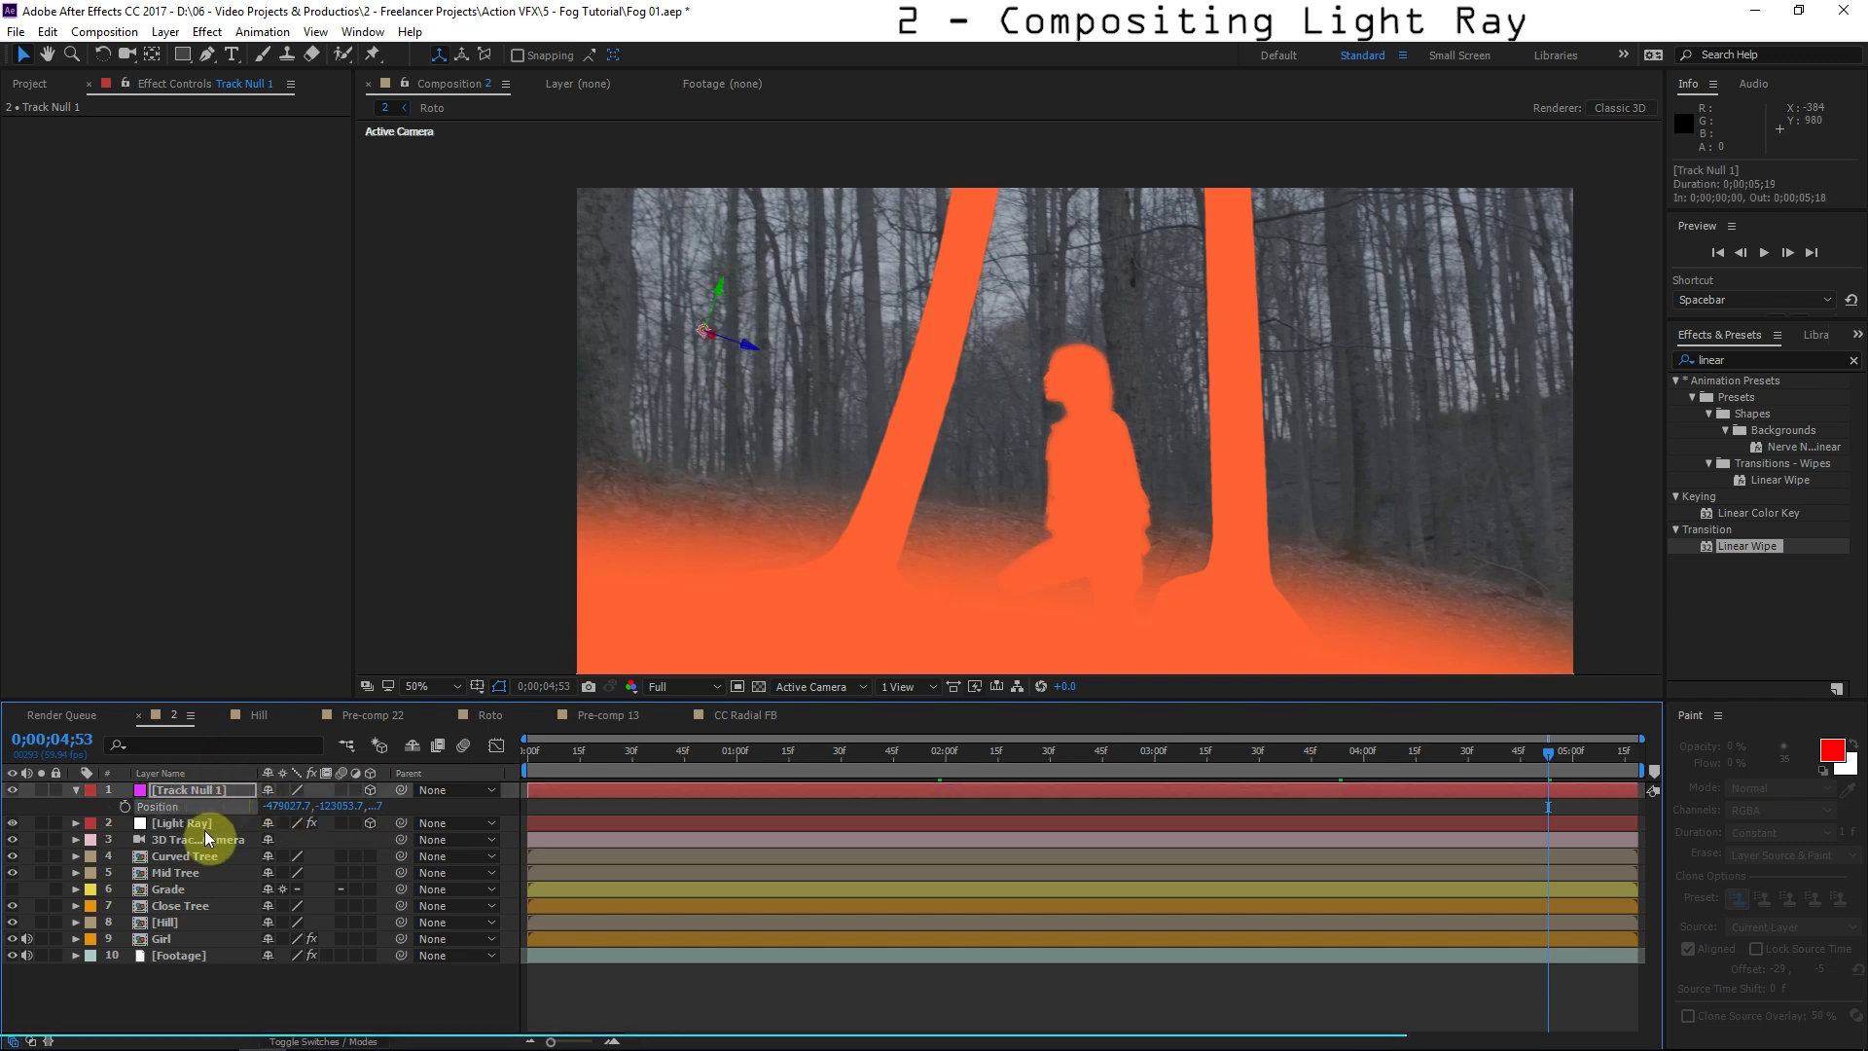
left_click(193, 826)
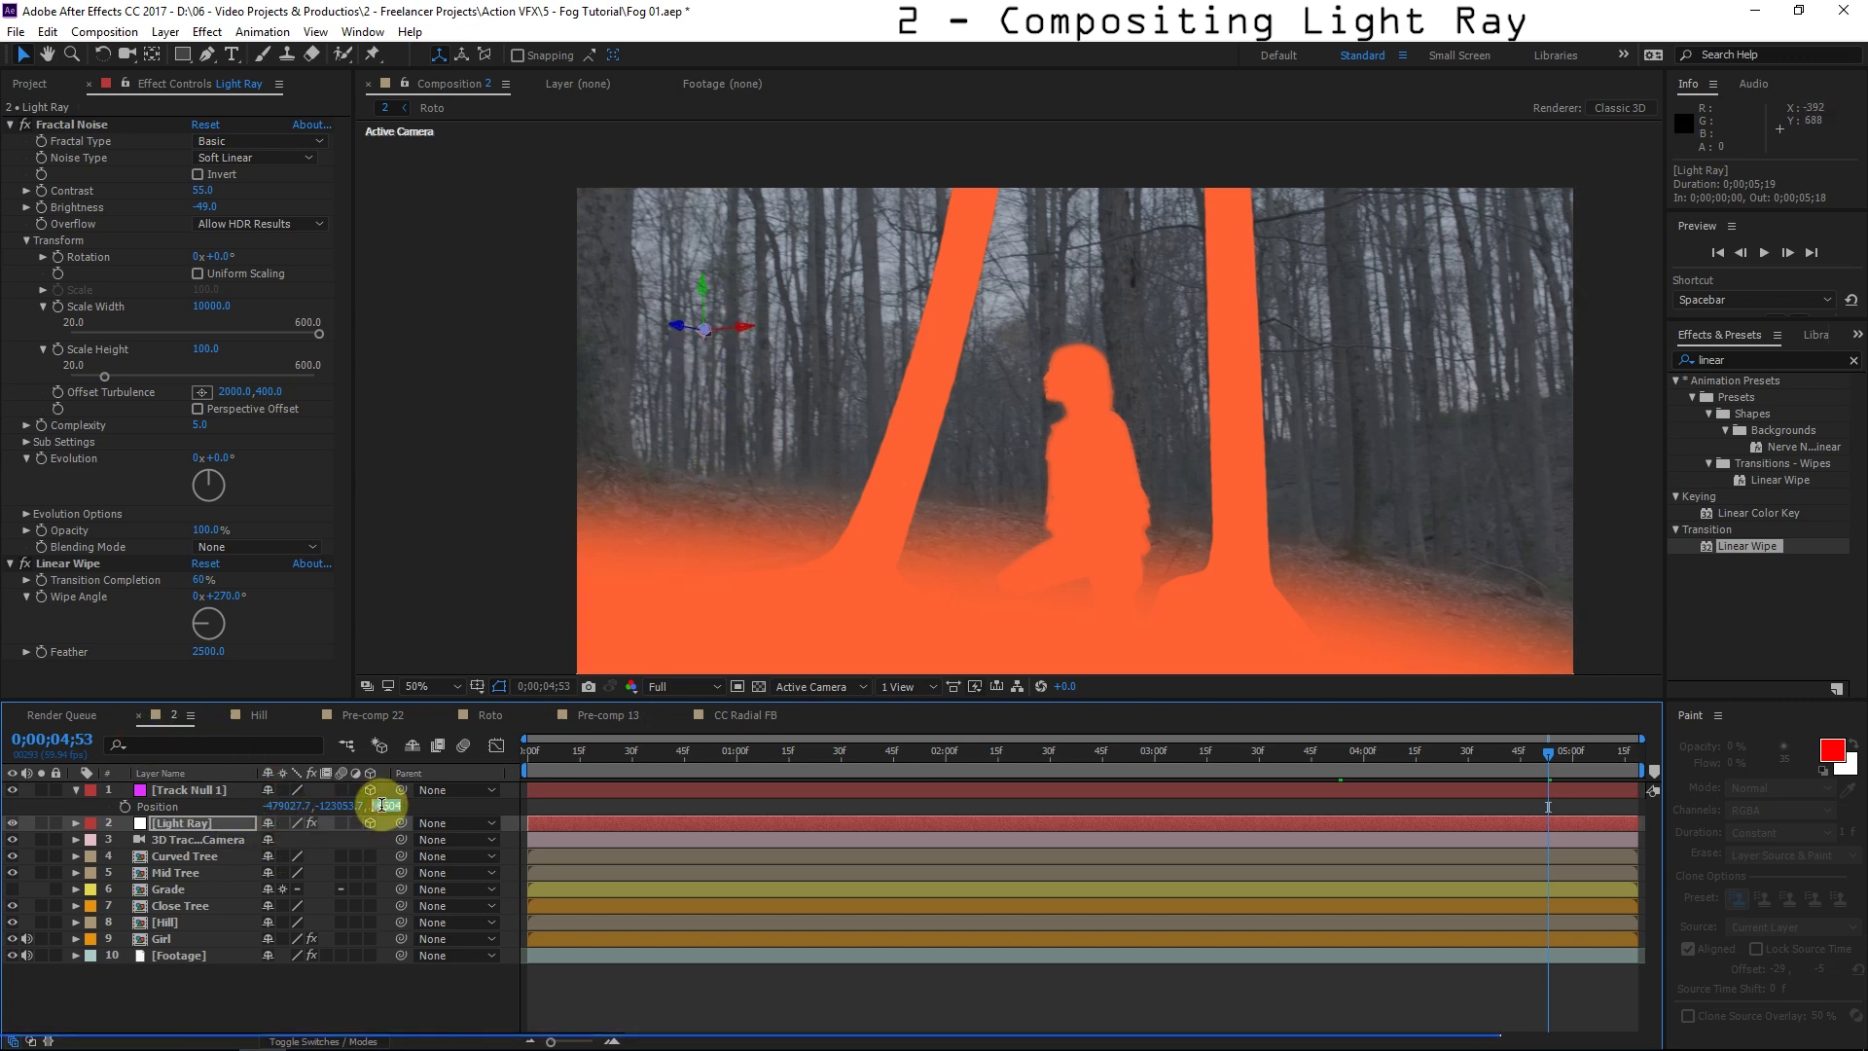
left_click_drag(415, 824, 398, 827)
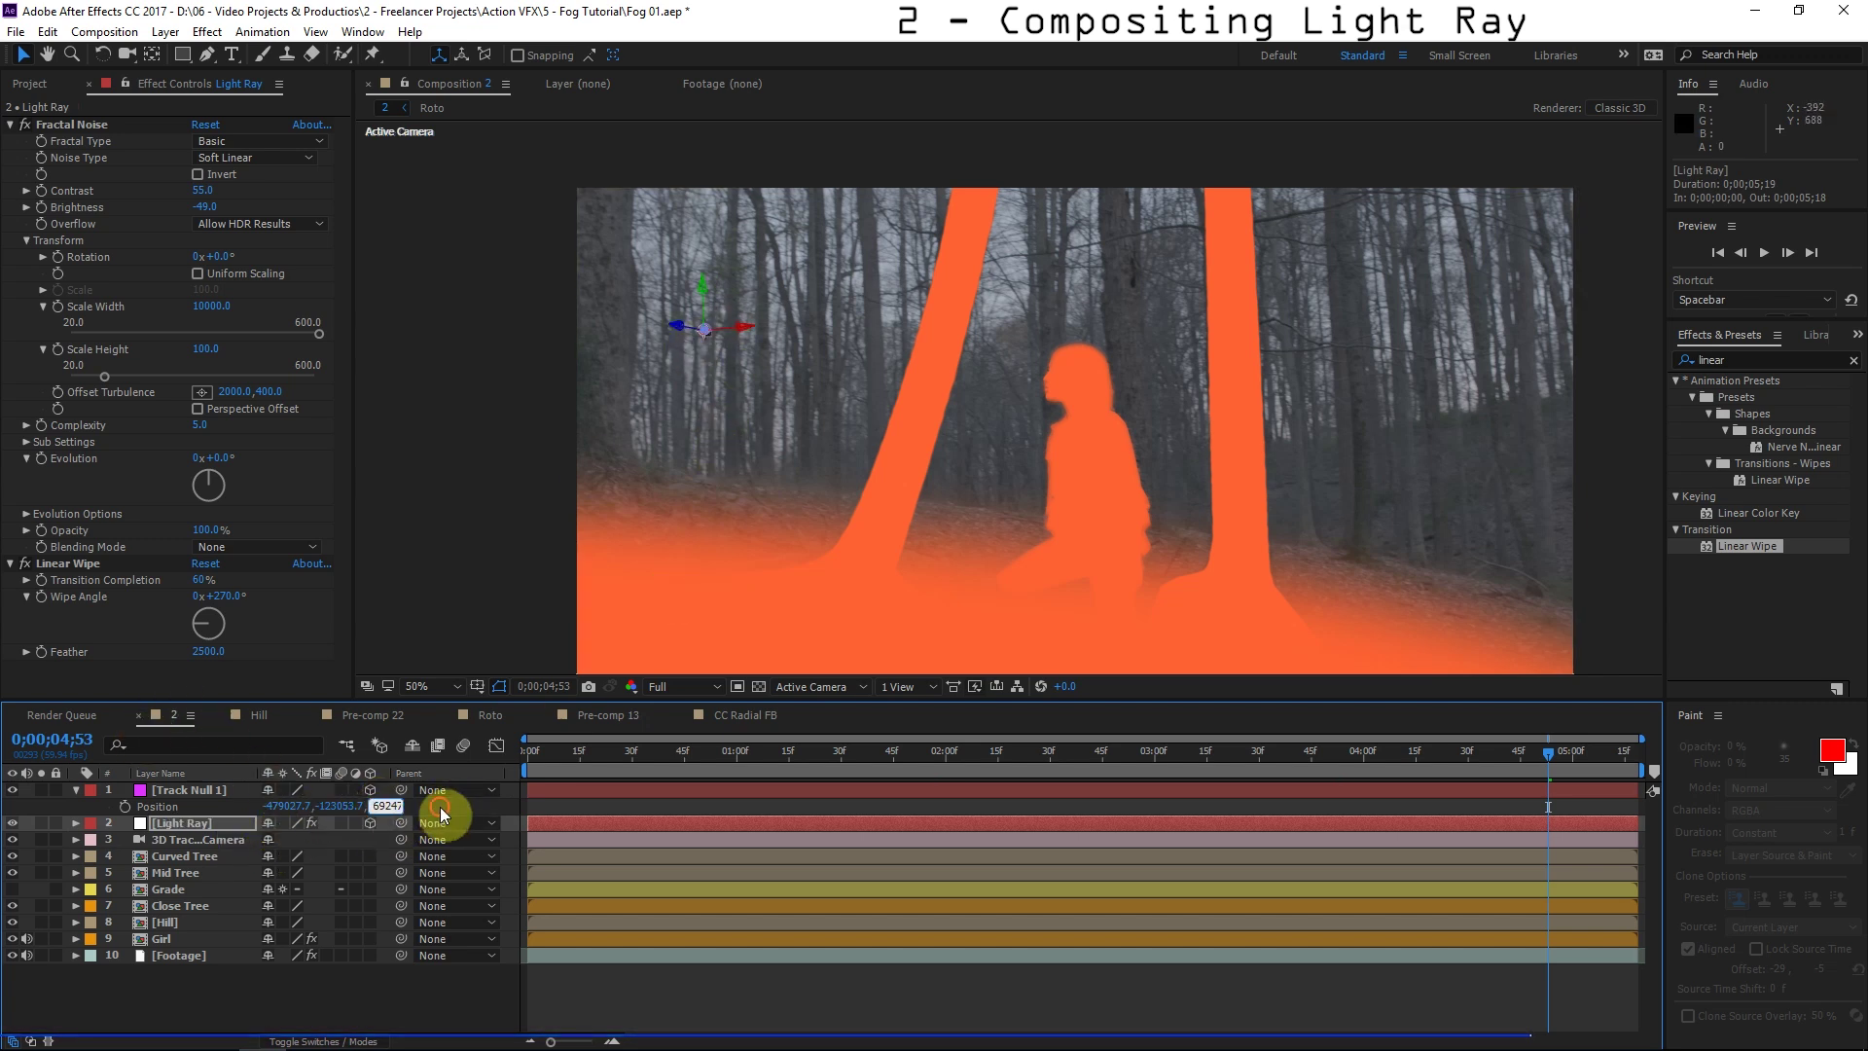
Enlarge the Light Ray by setting its scale to 5000% and increasing it further to 30000%.
left_click(209, 823)
key("s")
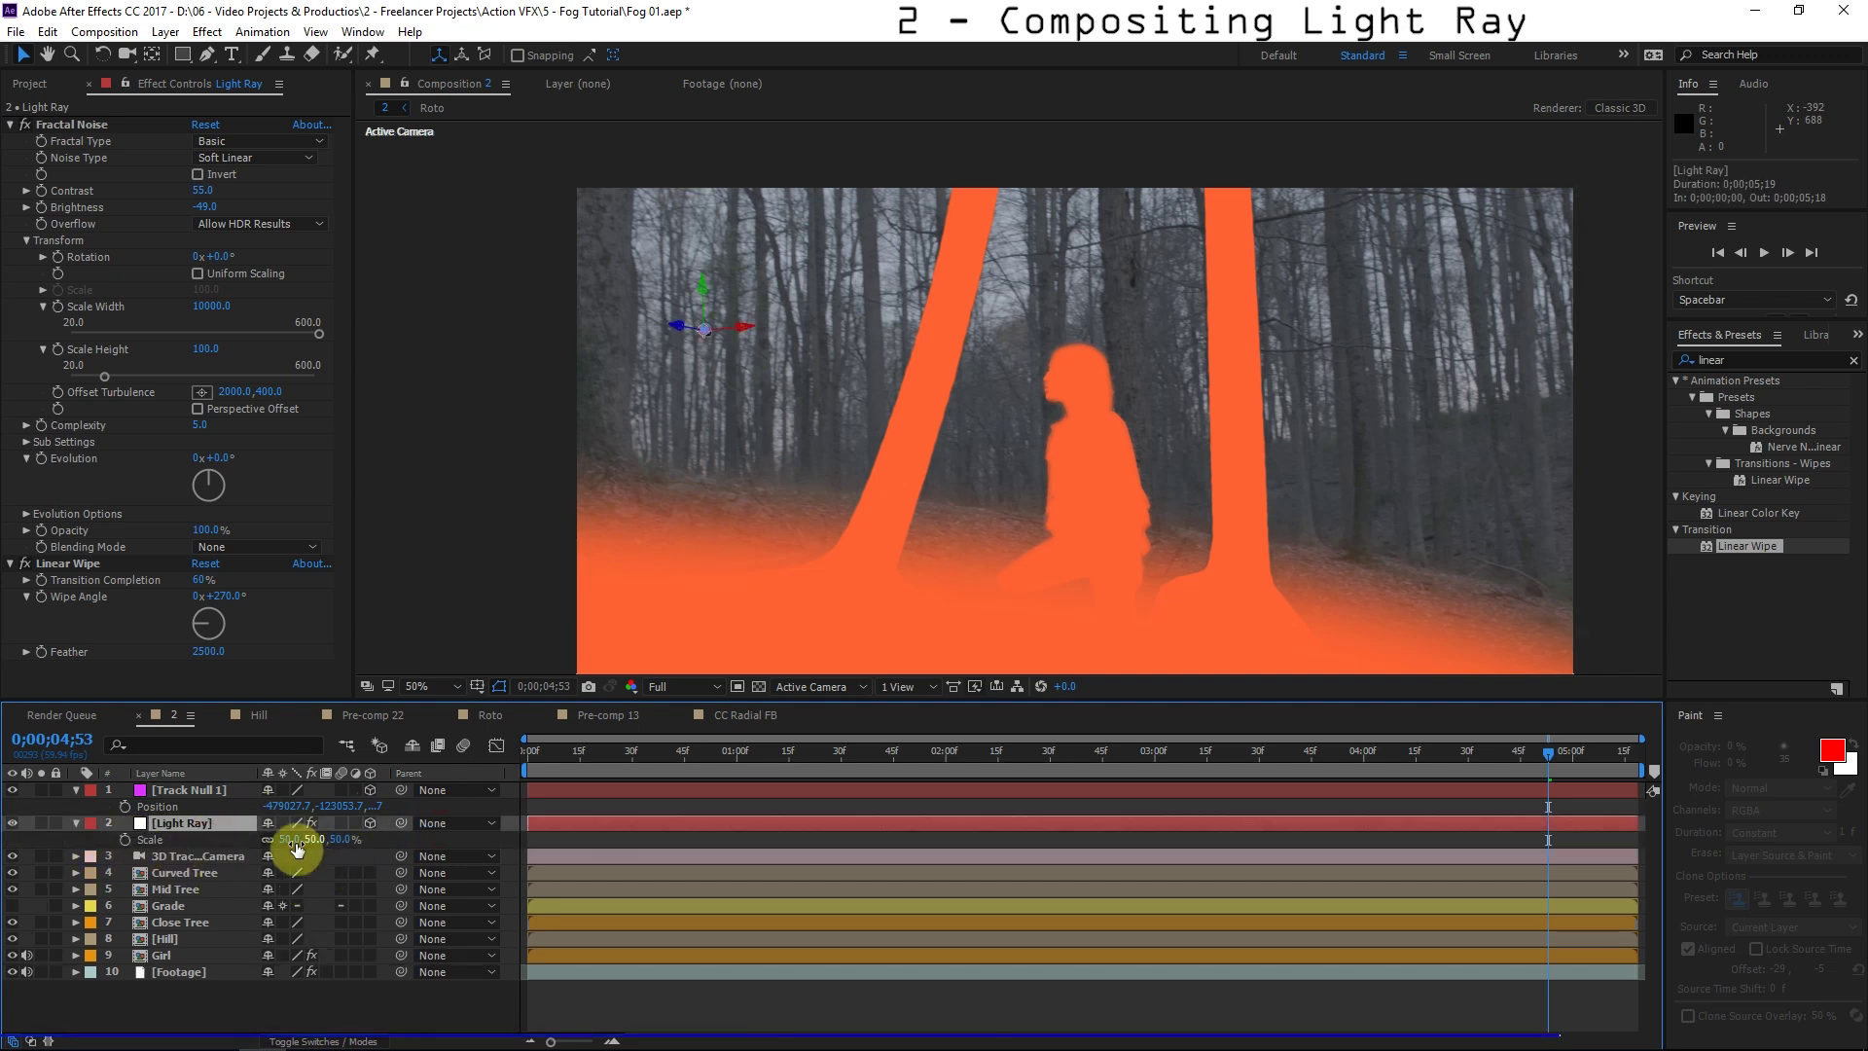
left_click(297, 846)
type("5000")
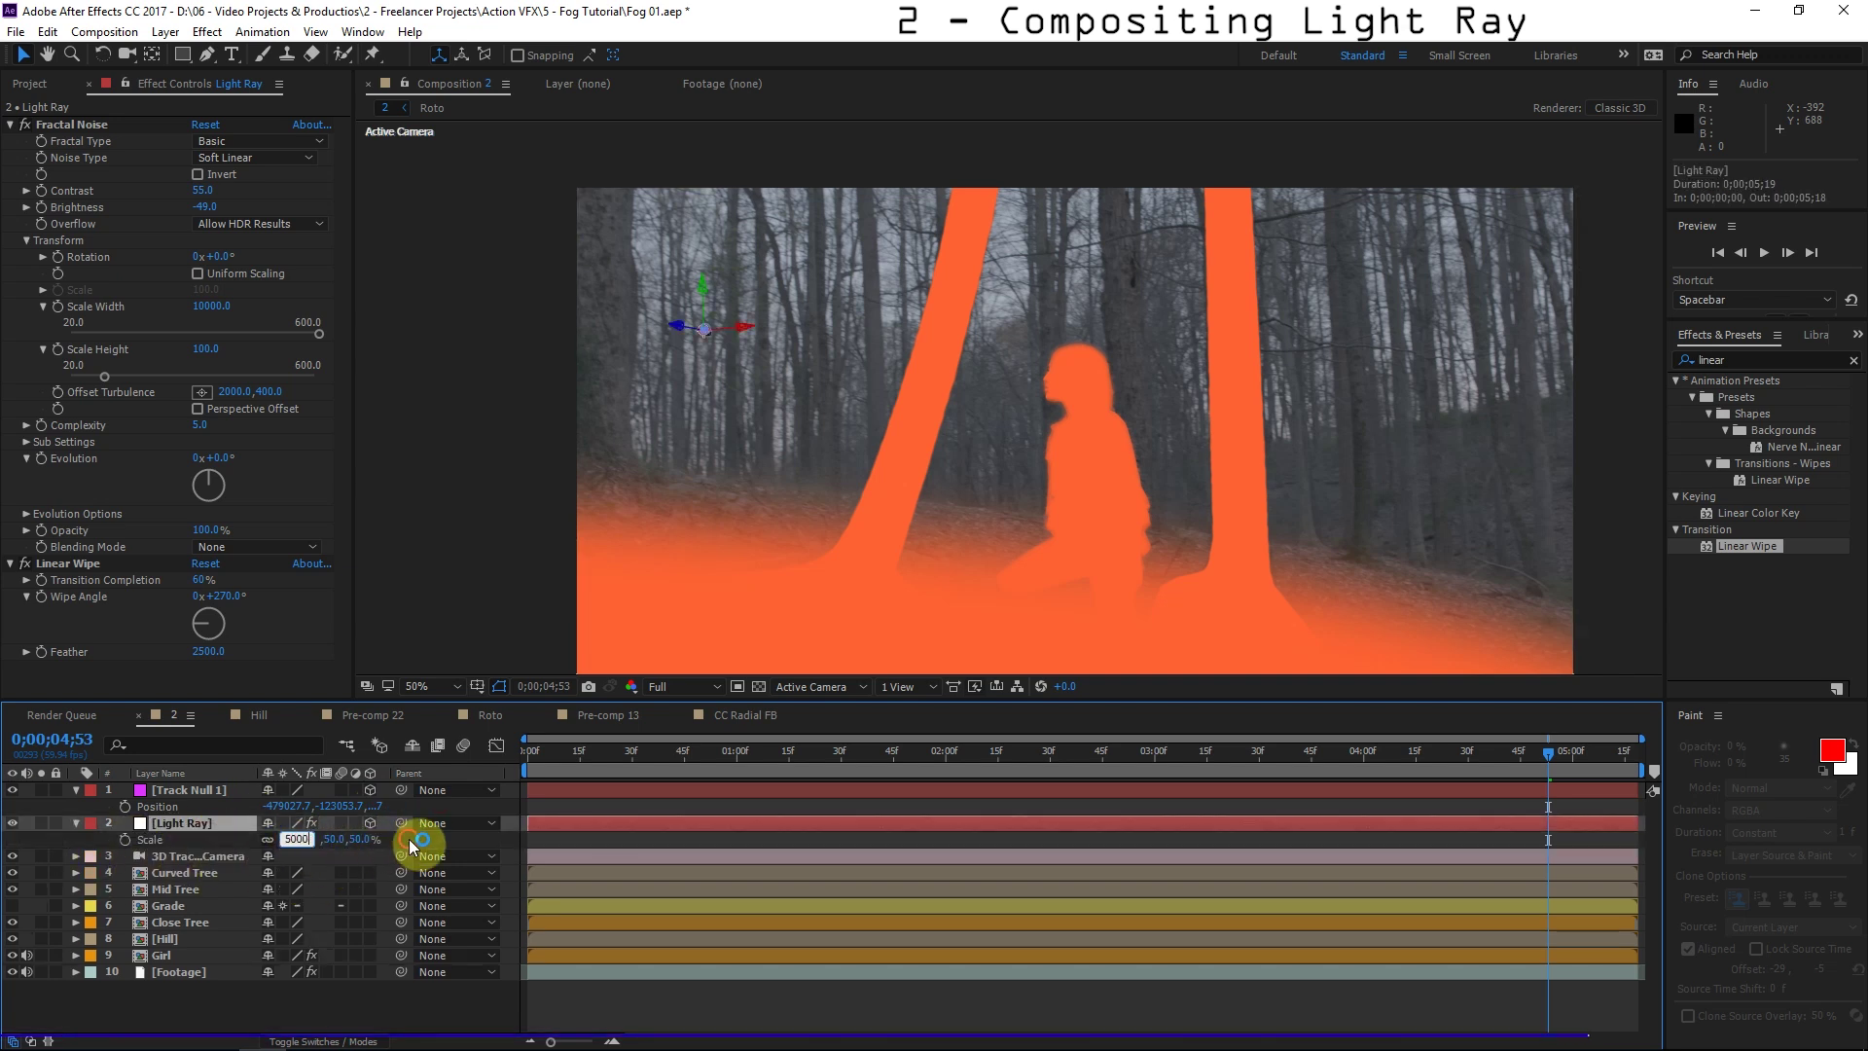
key("Return")
left_click(181, 823)
left_click(301, 841)
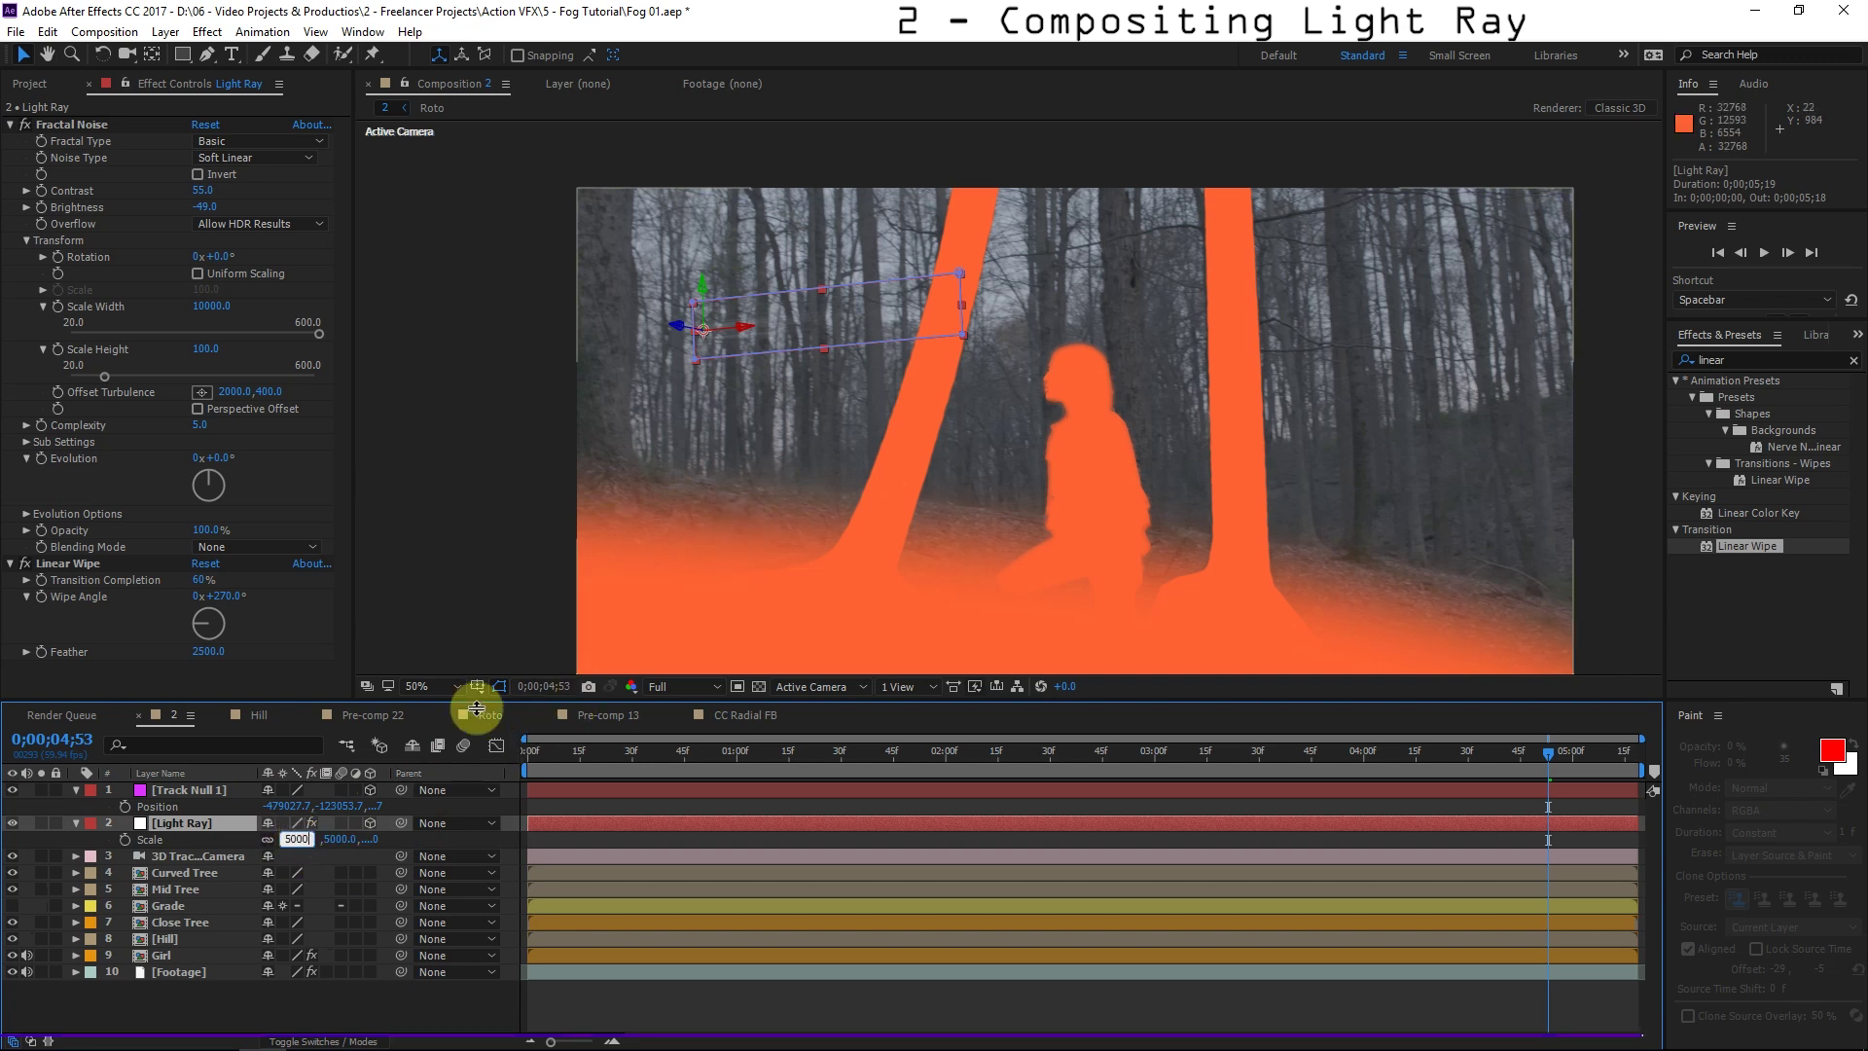
left_click(288, 839)
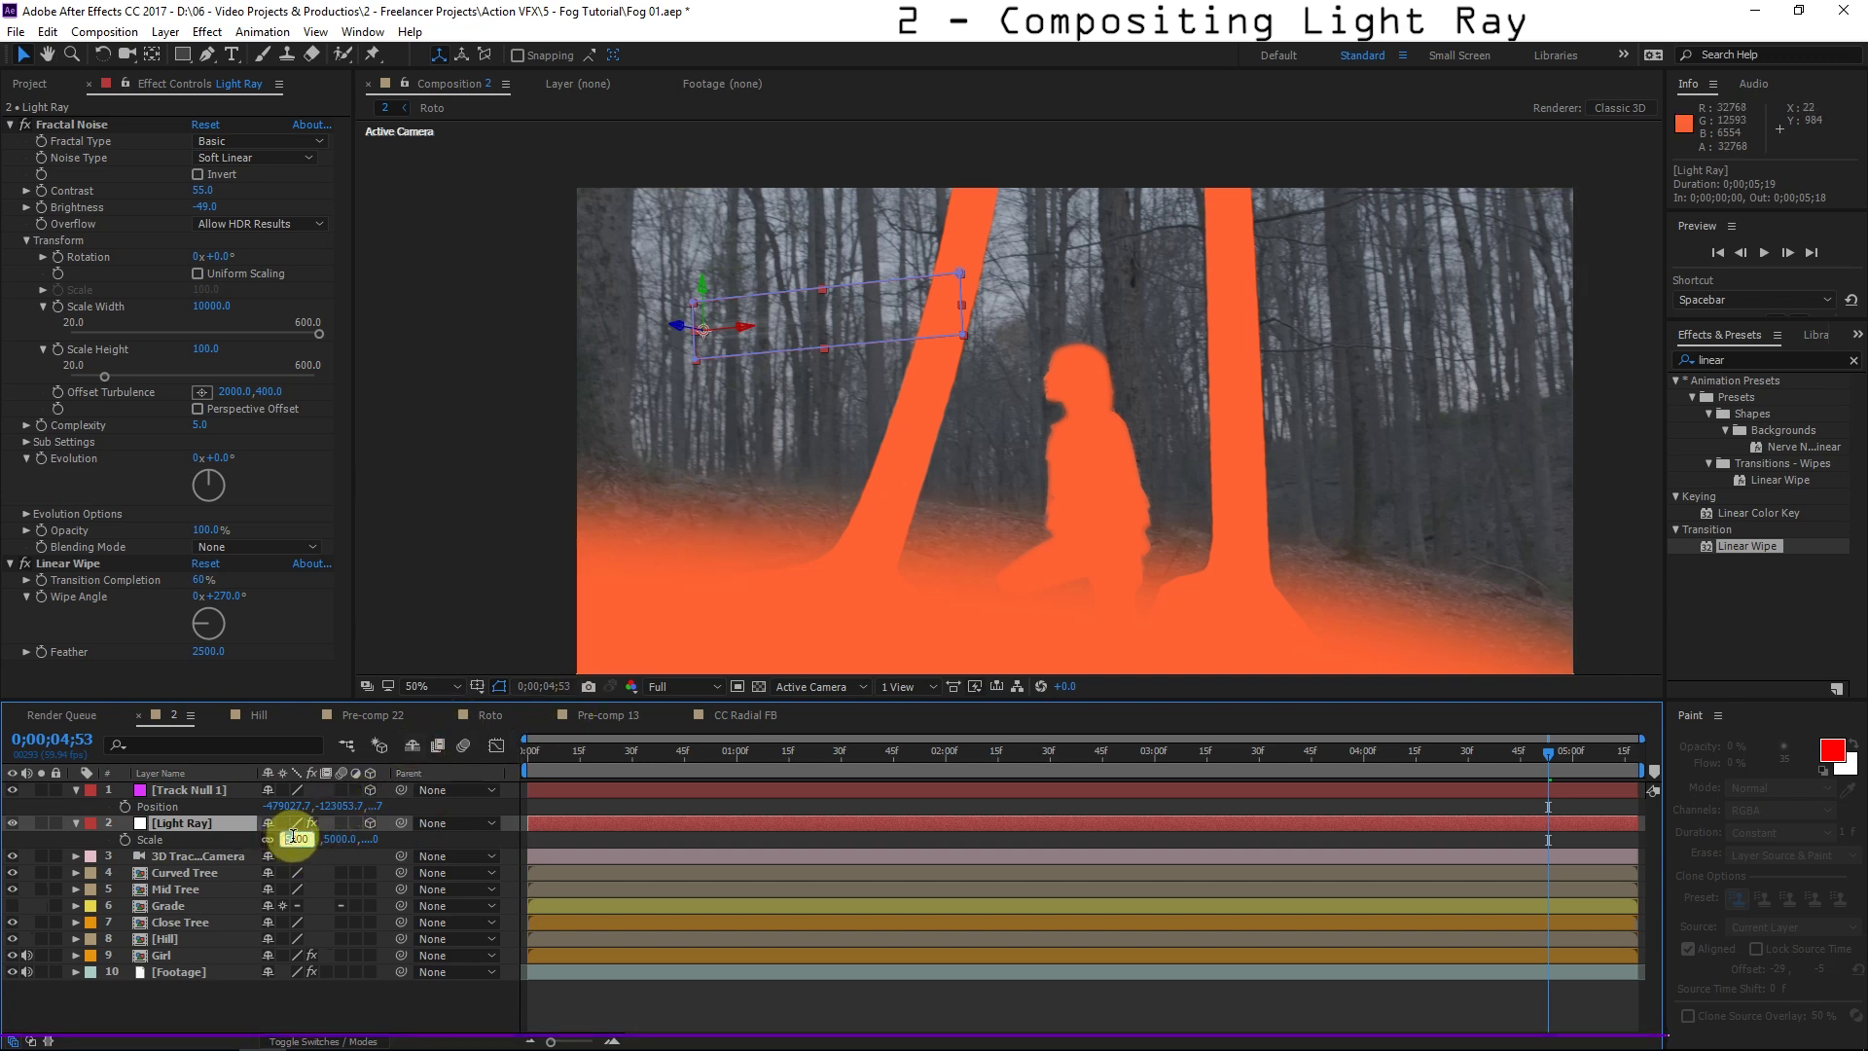
key("Return")
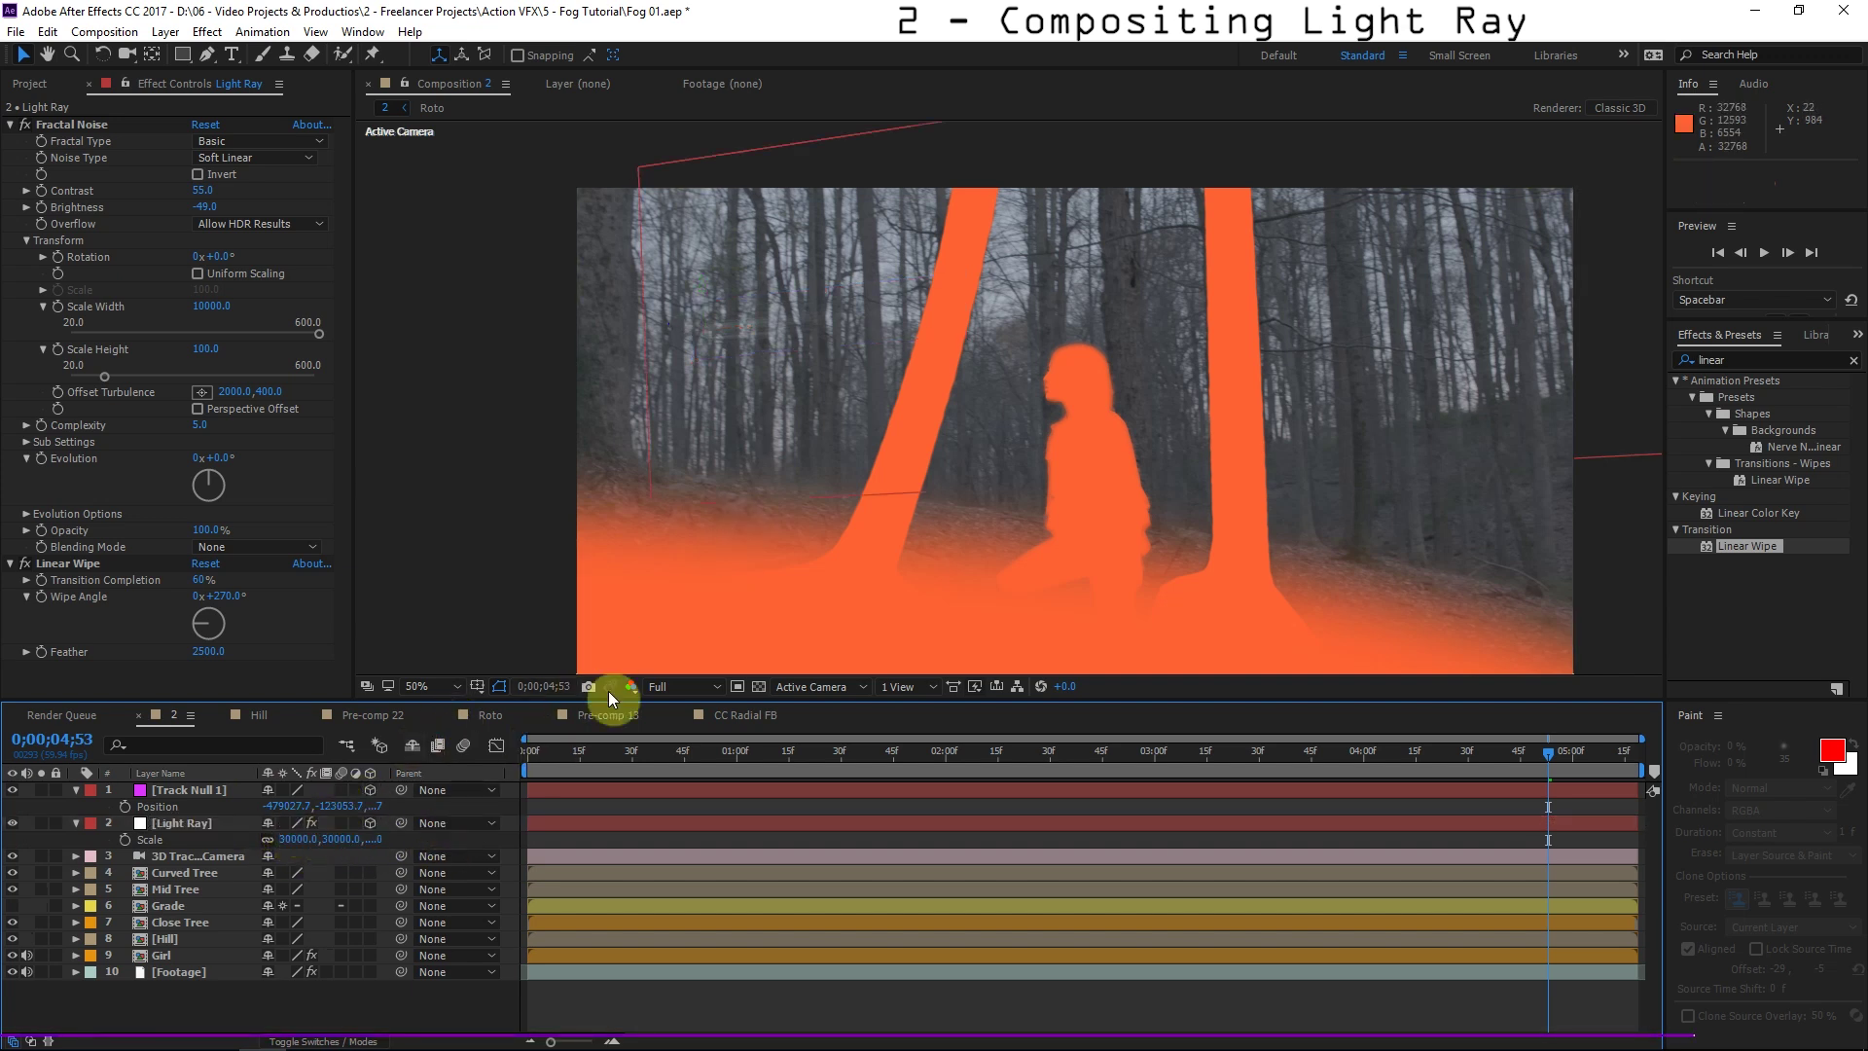
Rotate the Light Ray in 3D to angle it toward the camera, set its scale to 20000%, and check it with visibility off.
key("w")
left_click_drag(703, 328, 524, 615)
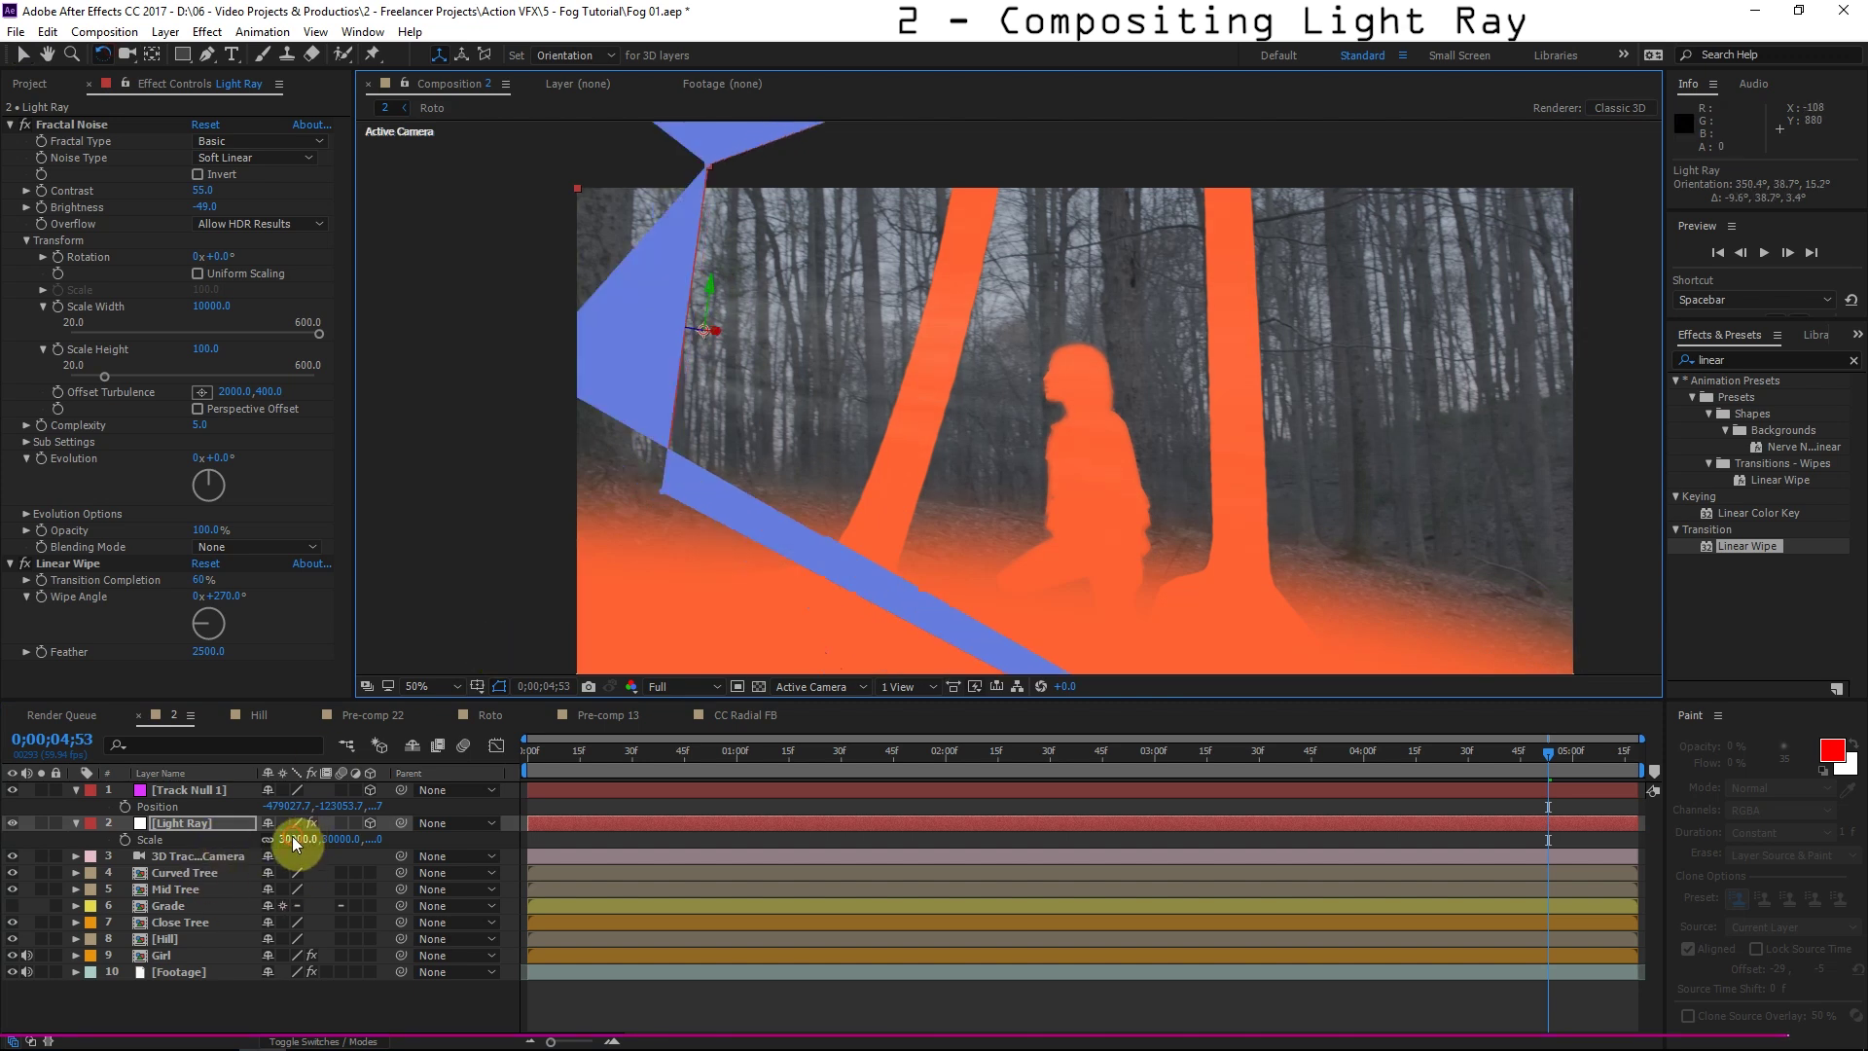
type("20000")
key("Return")
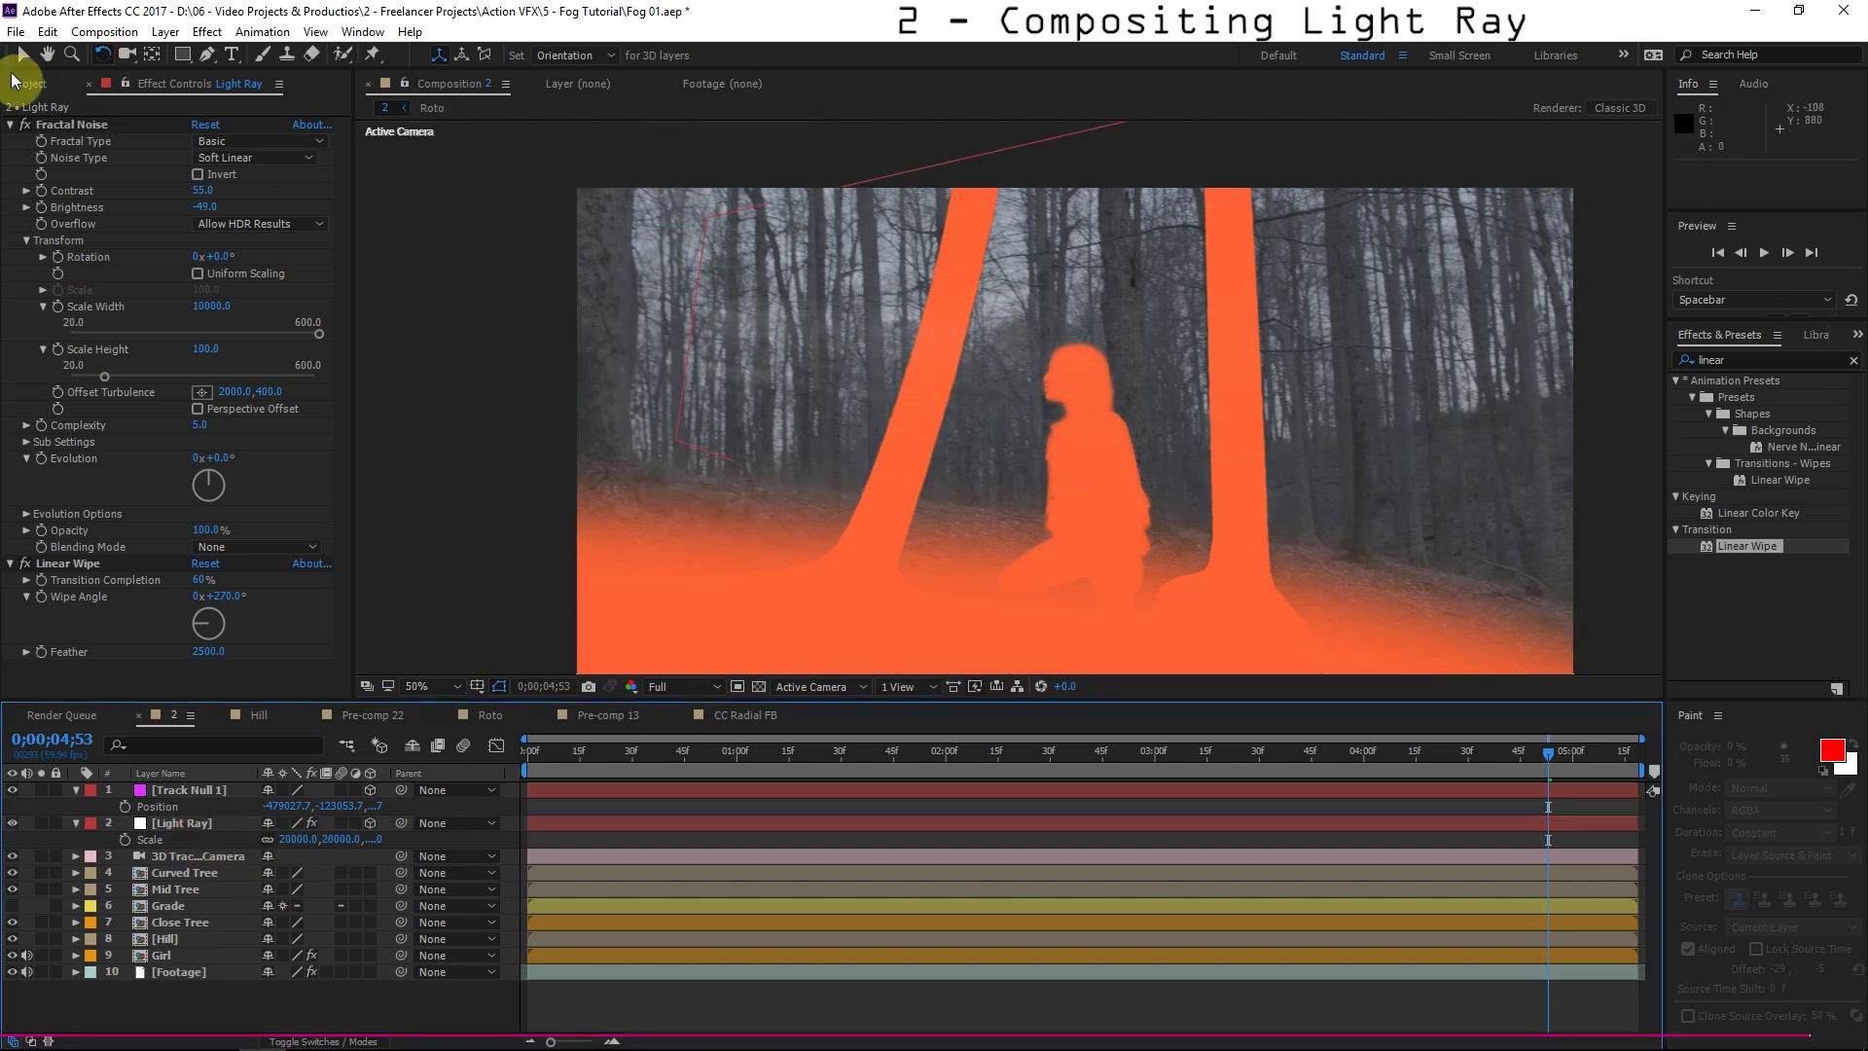
left_click(743, 342)
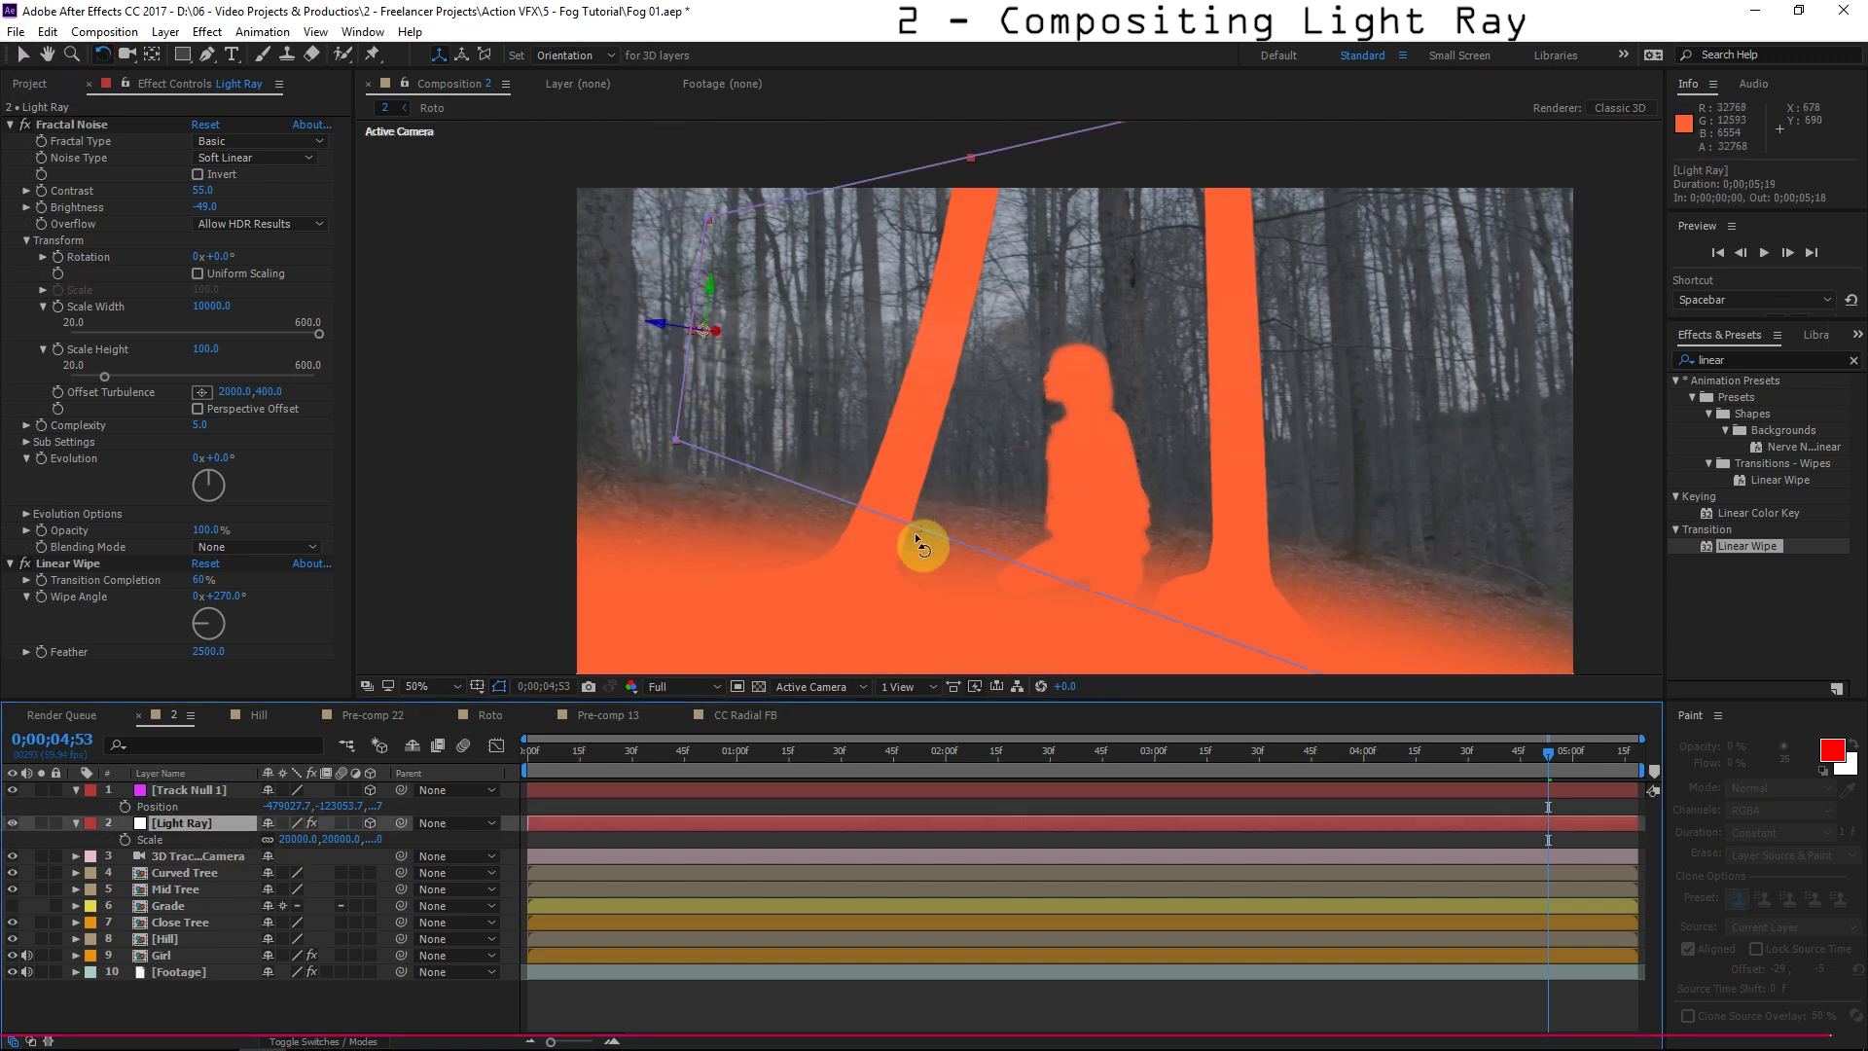
left_click(15, 829)
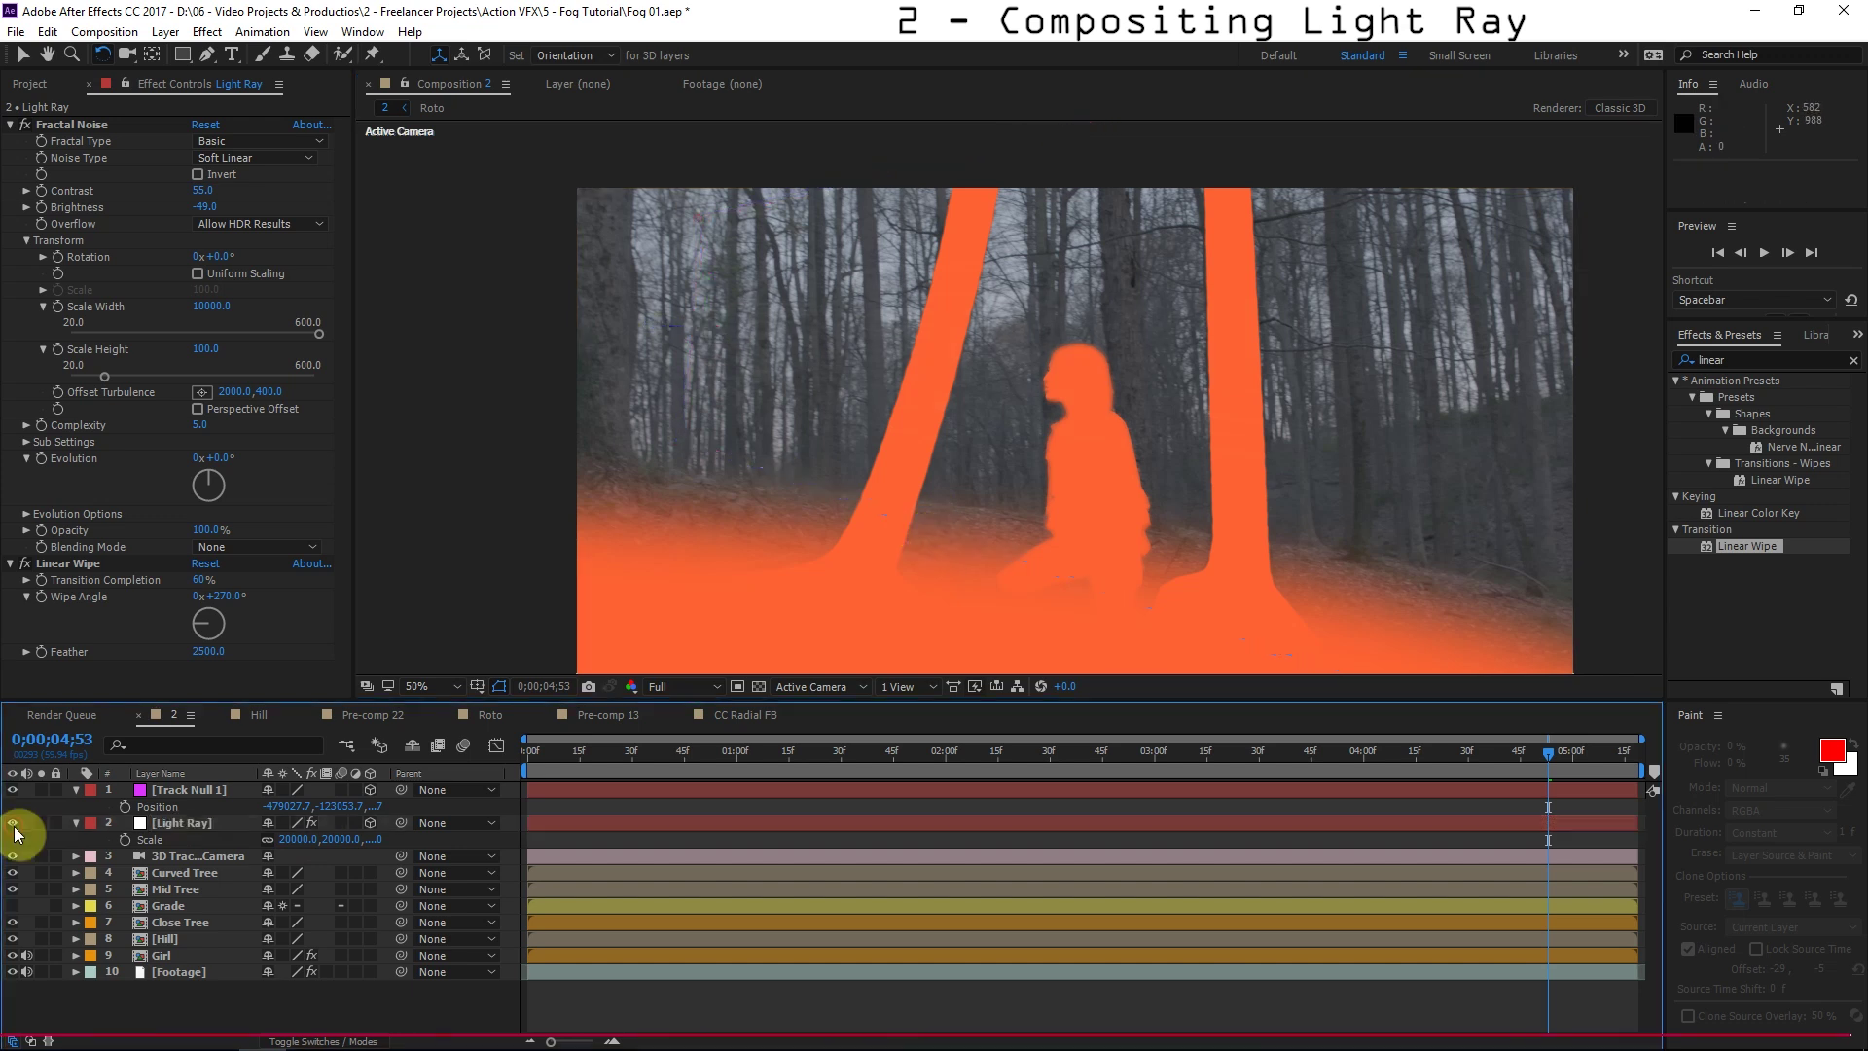
Move the Light Ray up and toward the left edge of the shot, to about -509209, -156071, 682226.
left_click(210, 822)
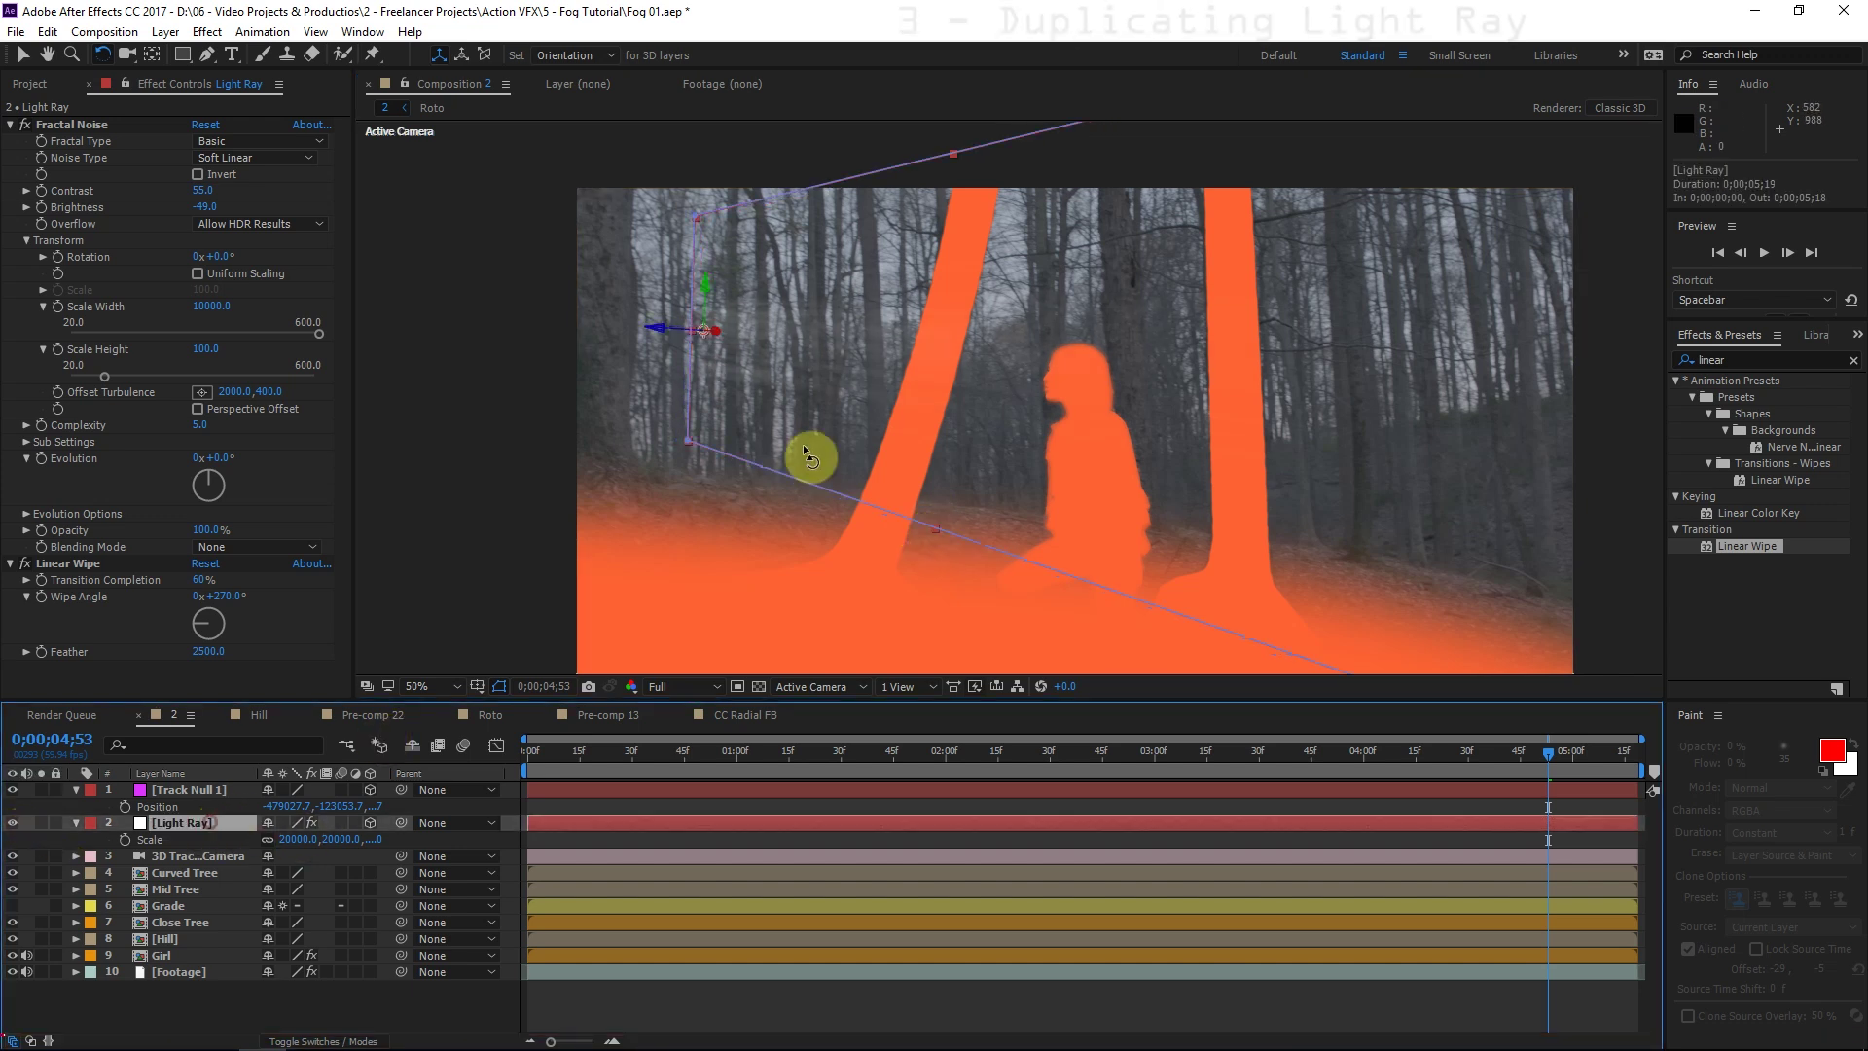
left_click(23, 54)
left_click_drag(822, 358, 634, 356)
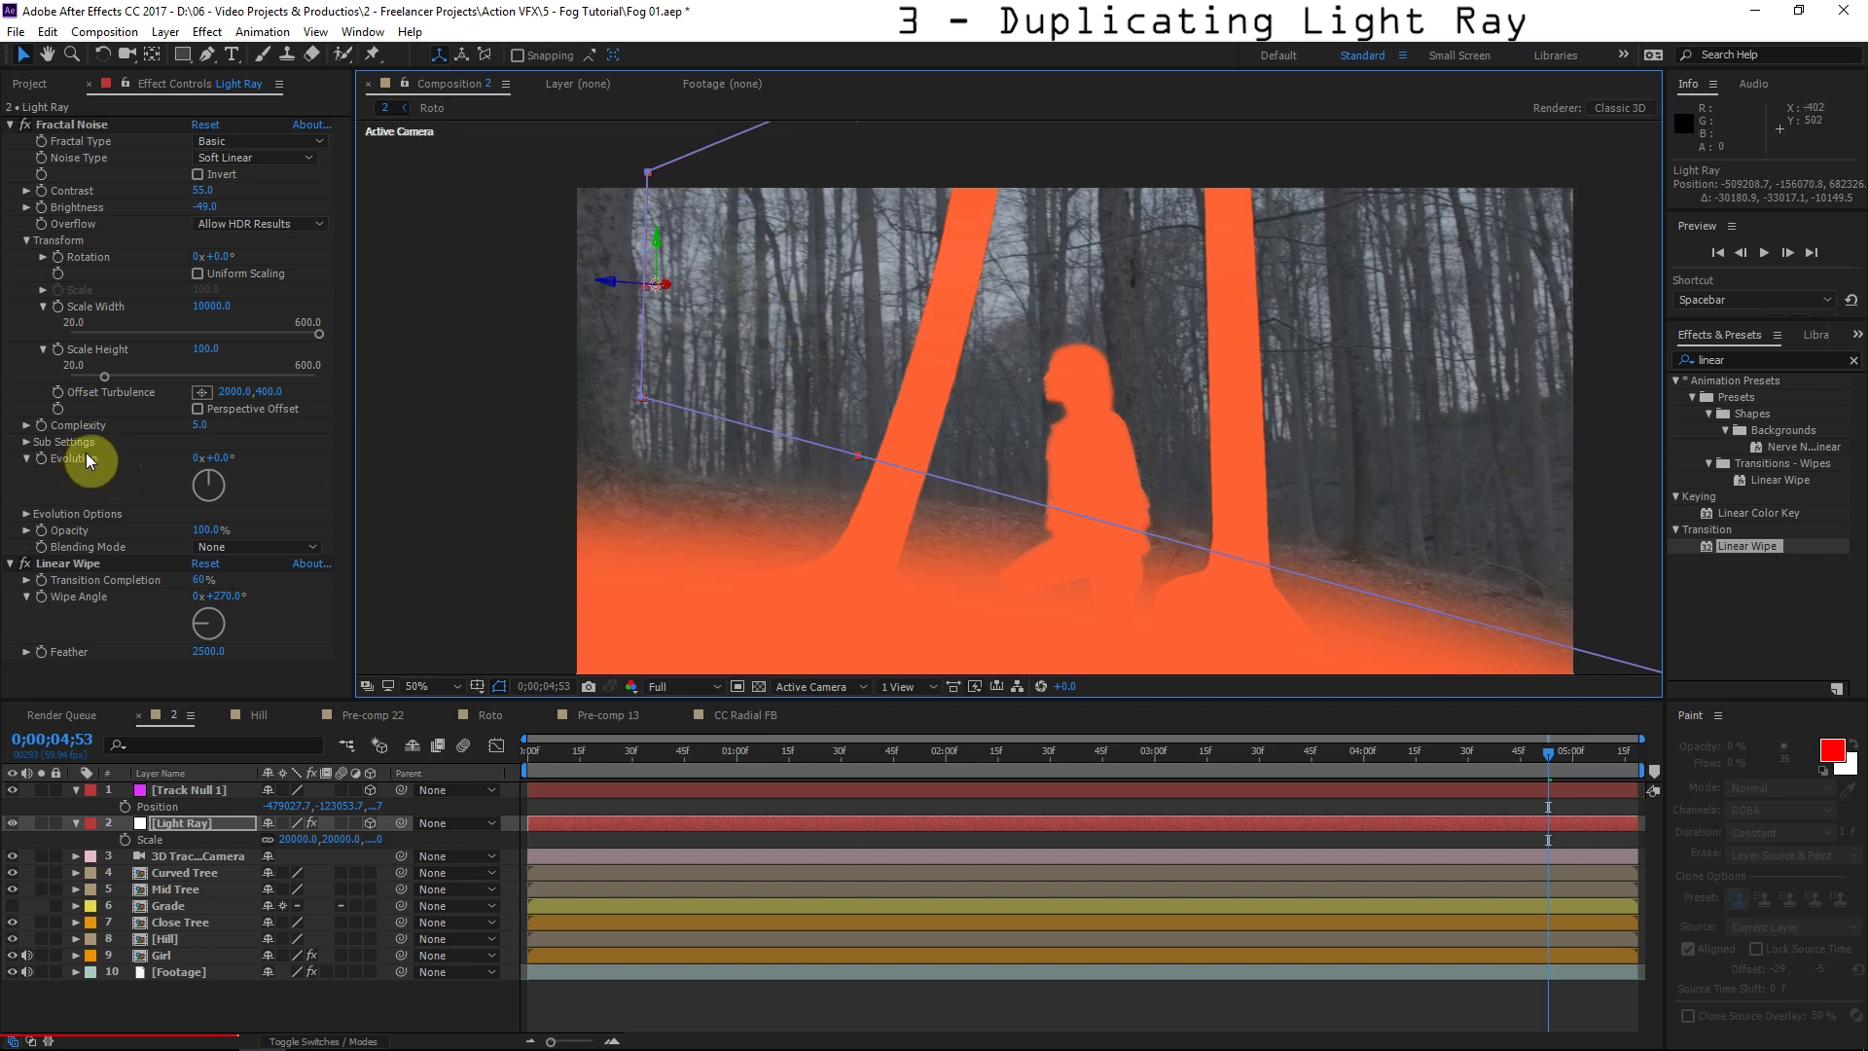
Animate the Light Ray's Fractal Noise Evolution with the expression time*15.
left_click(41, 458, "alt")
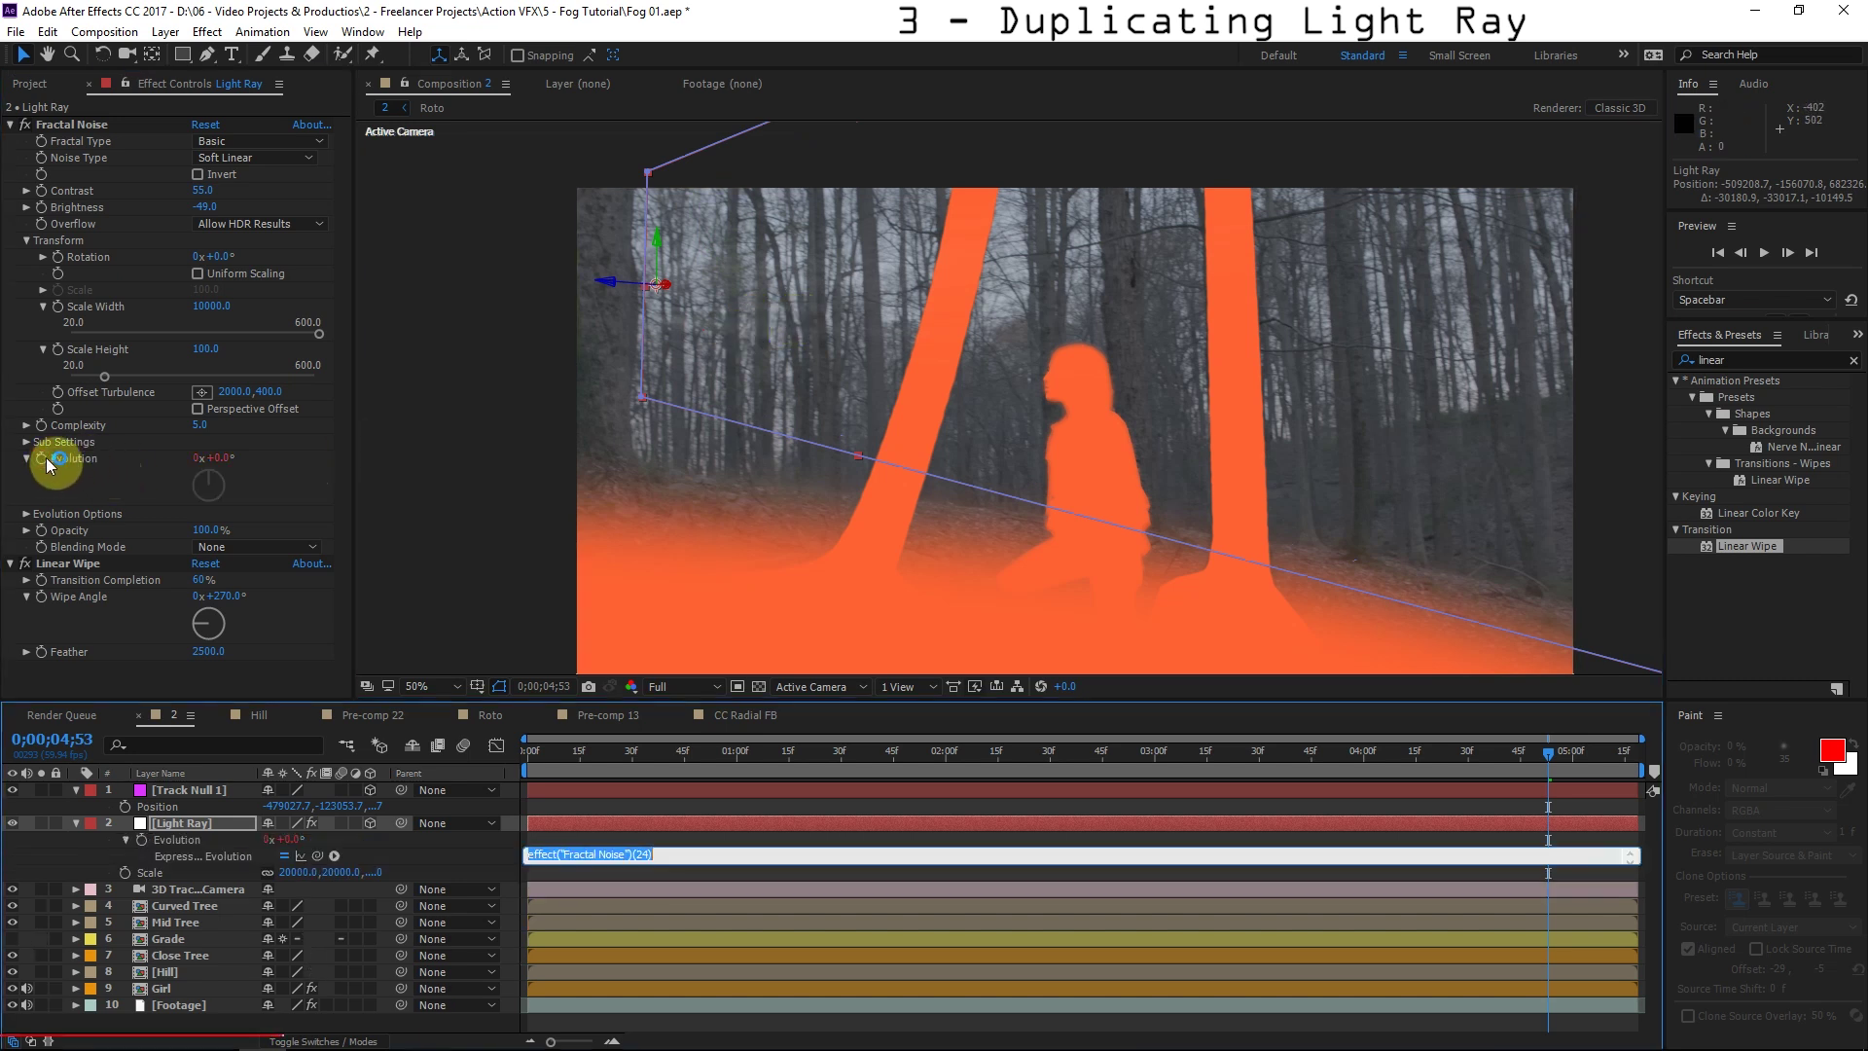
type("time*15")
left_click(501, 869)
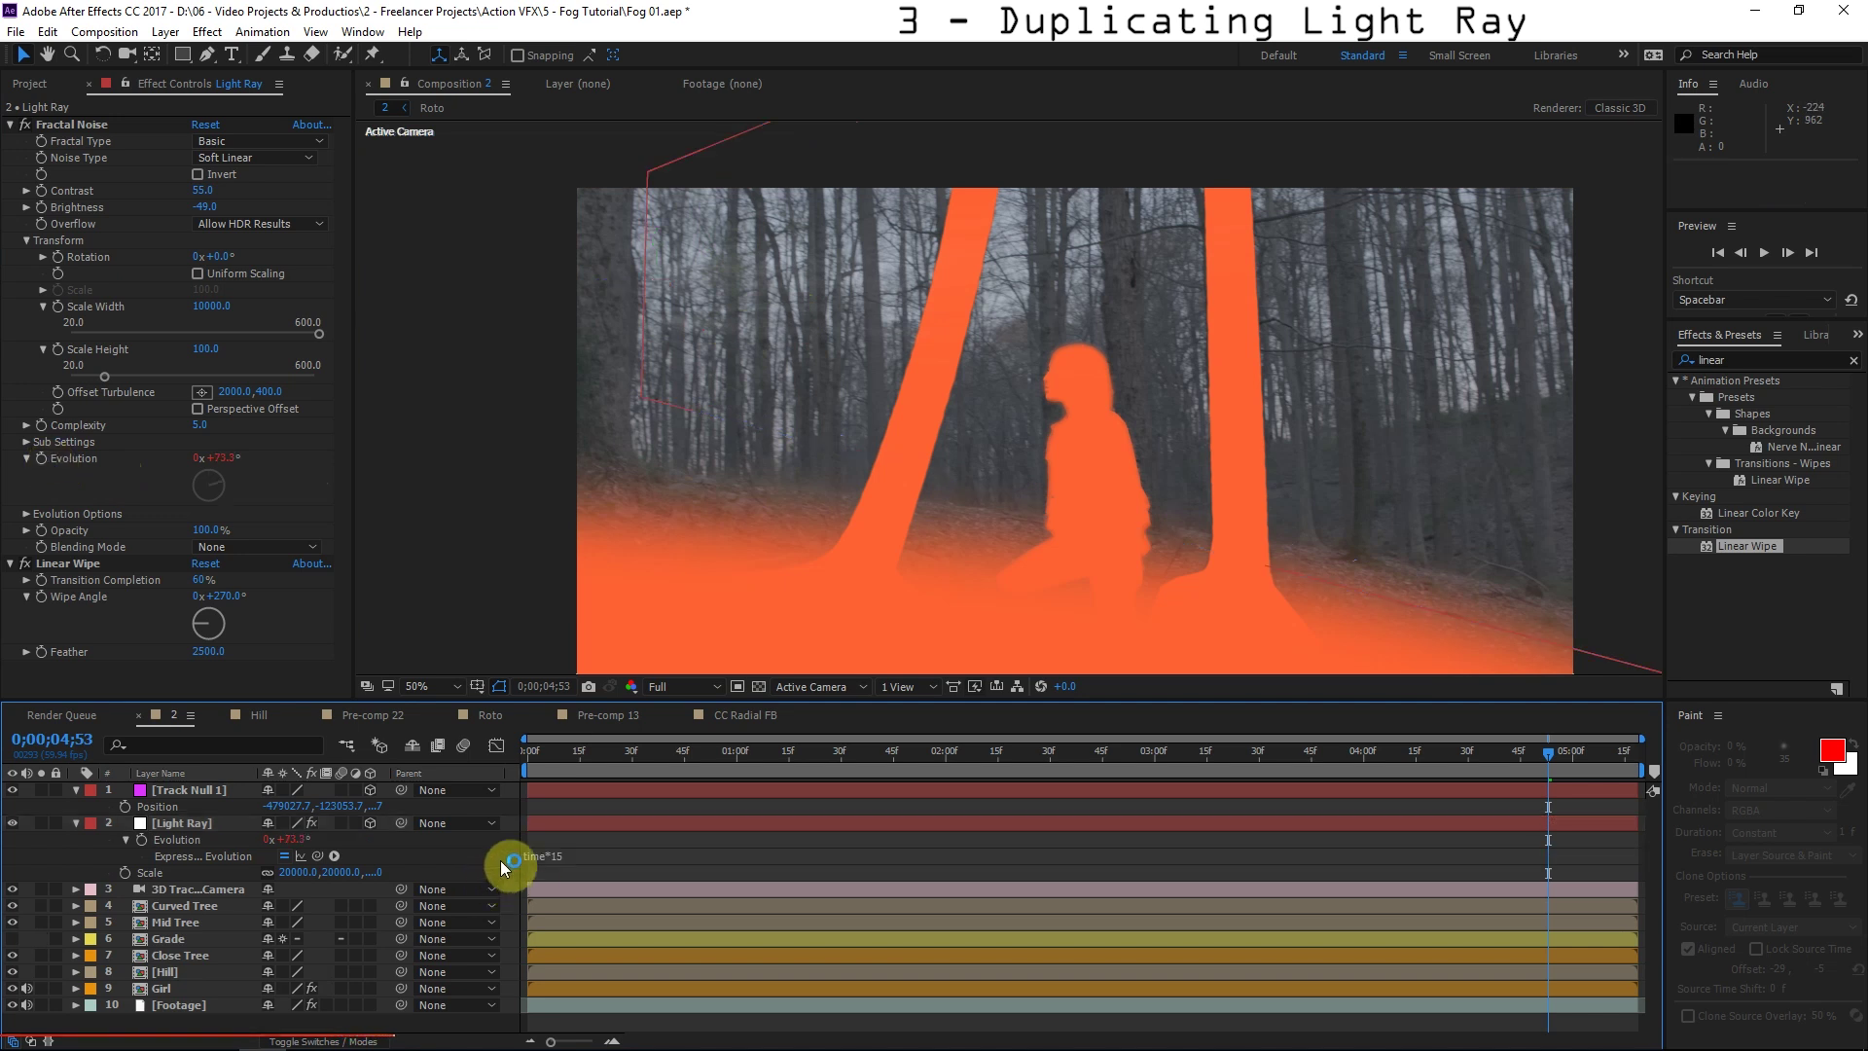
left_click(565, 855)
left_click(425, 854)
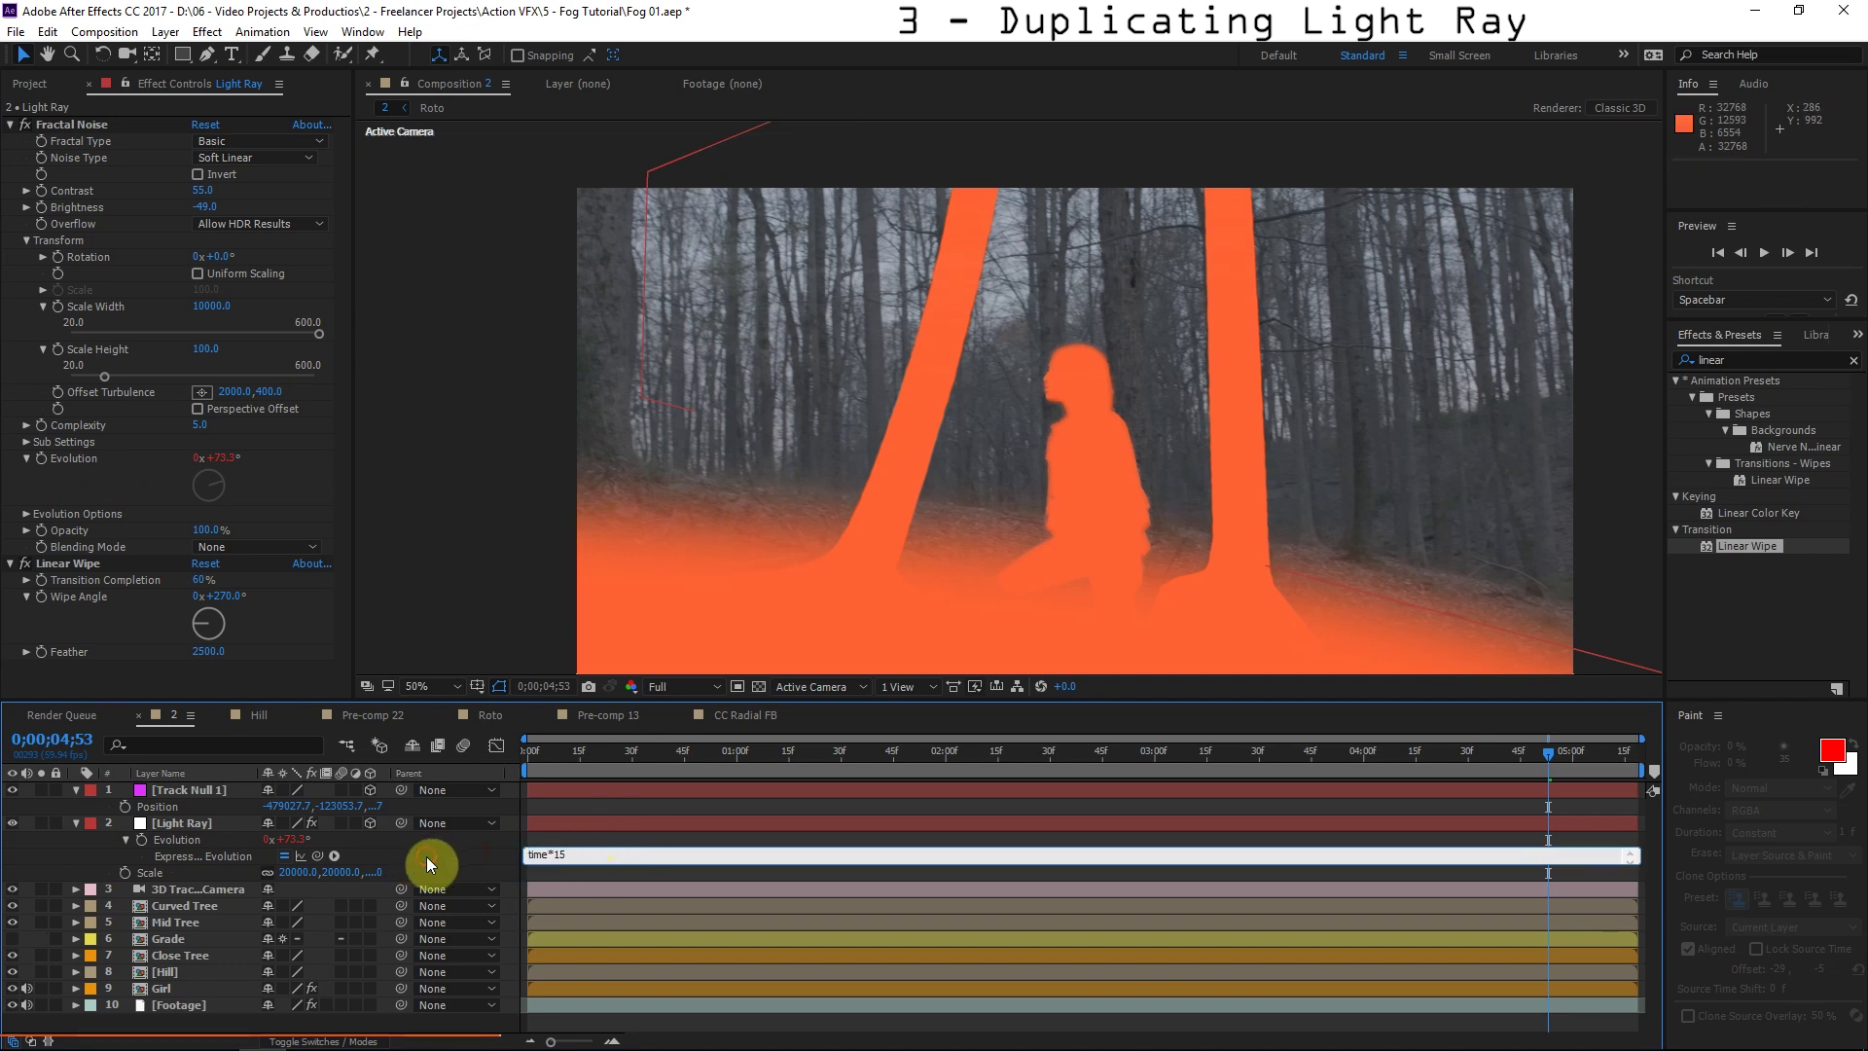
Solo the Light Ray and extend its Fractal Noise Evolution expression to time*15+wiggle(.0001,200).
left_click(51, 823)
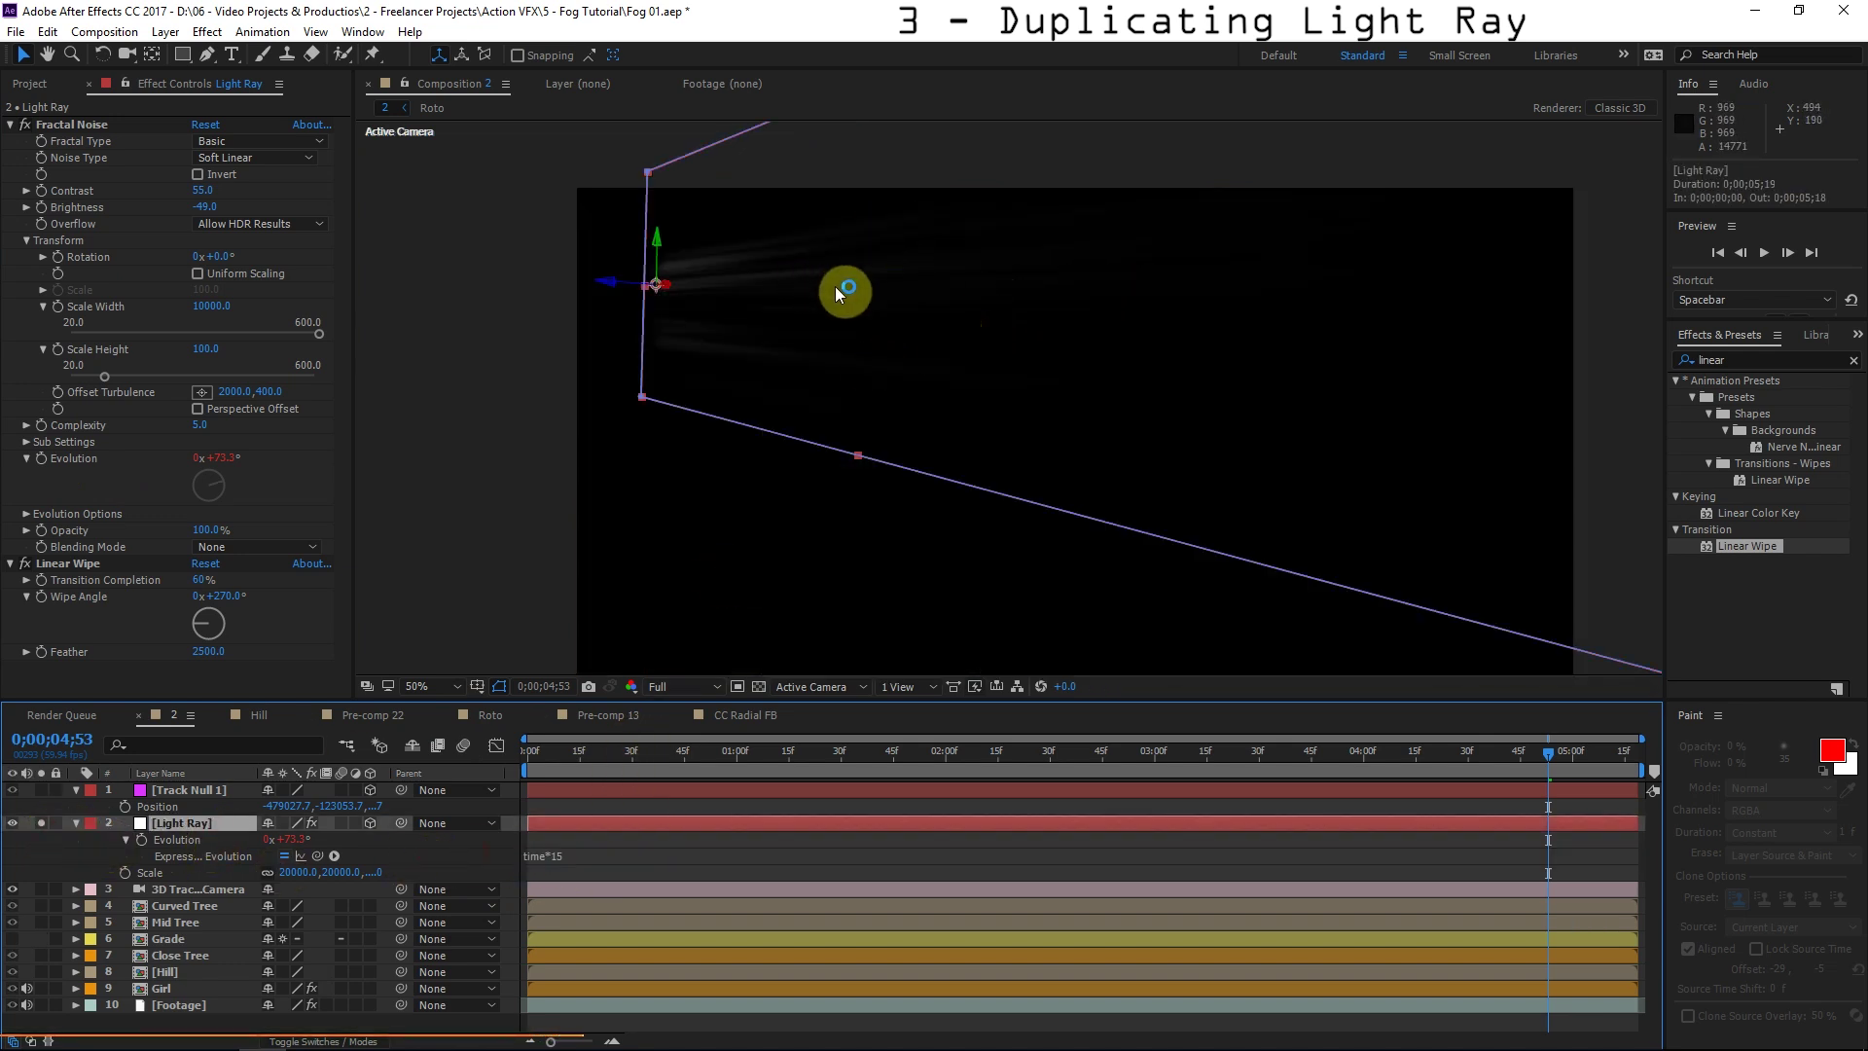
left_click(633, 857)
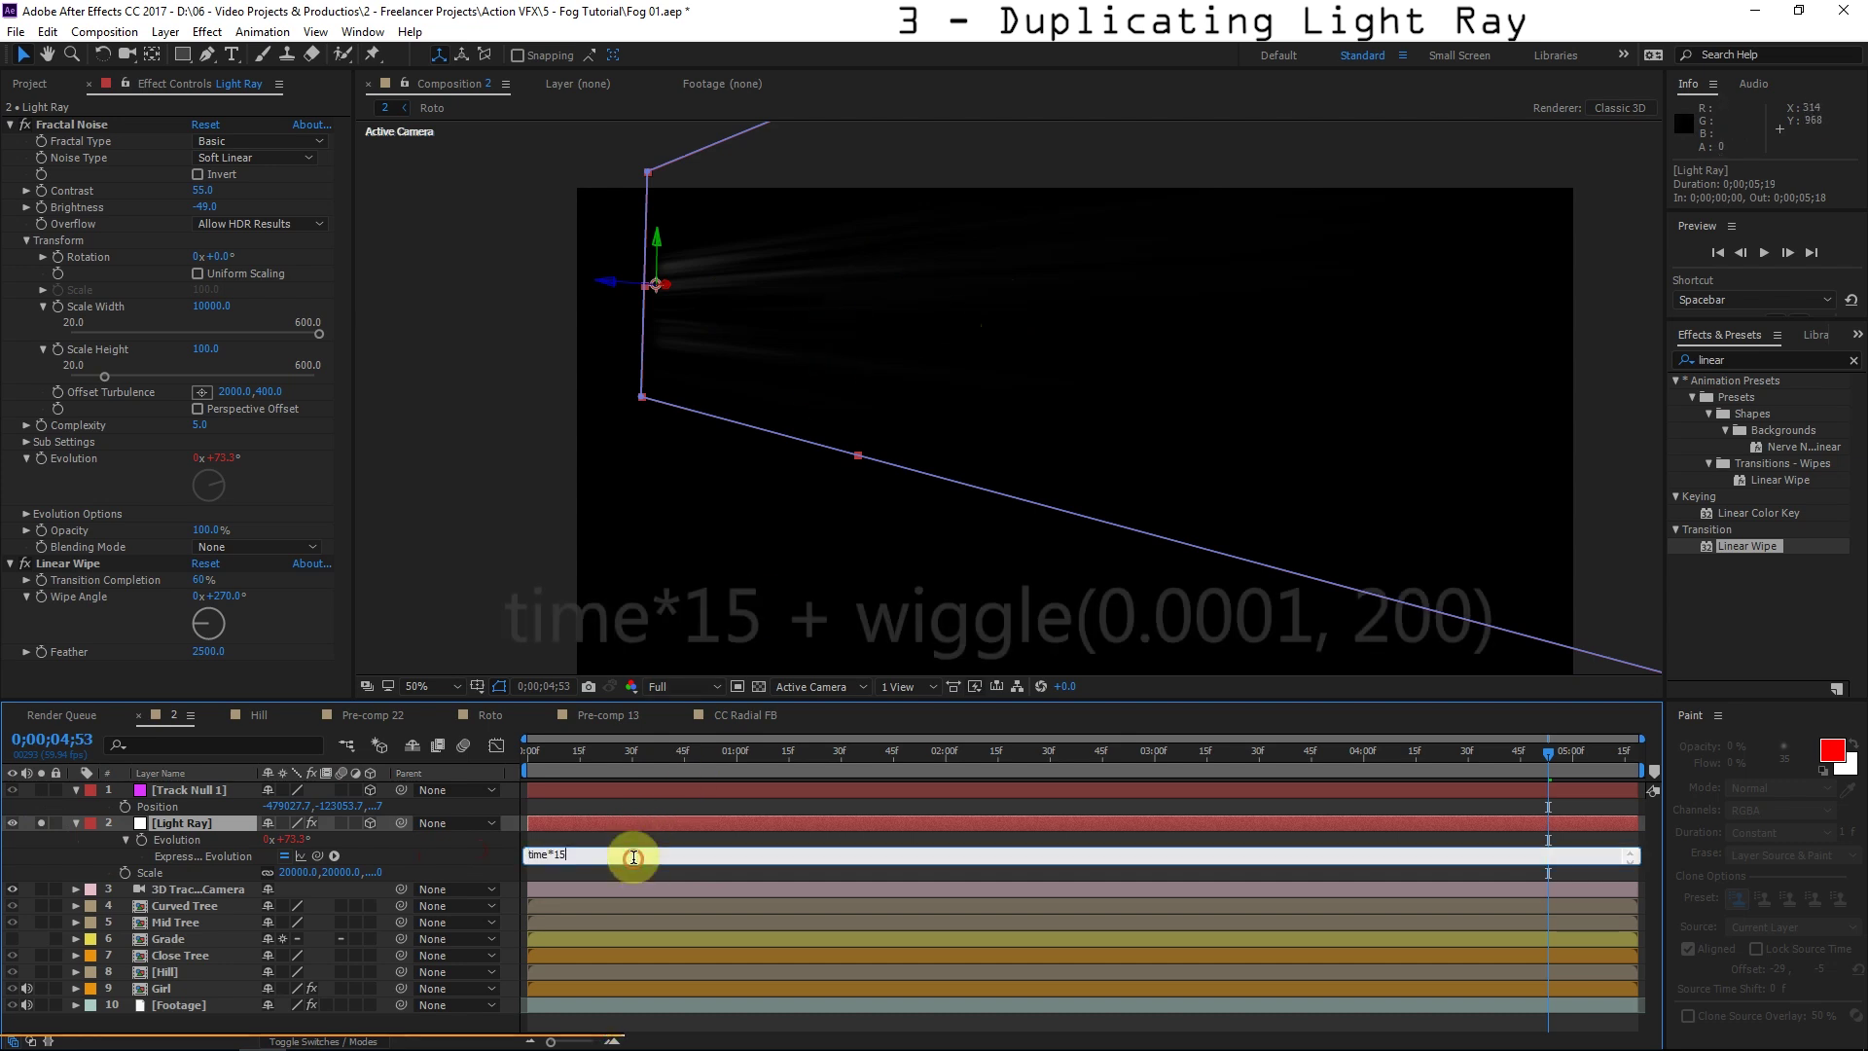
type("+wiggle()")
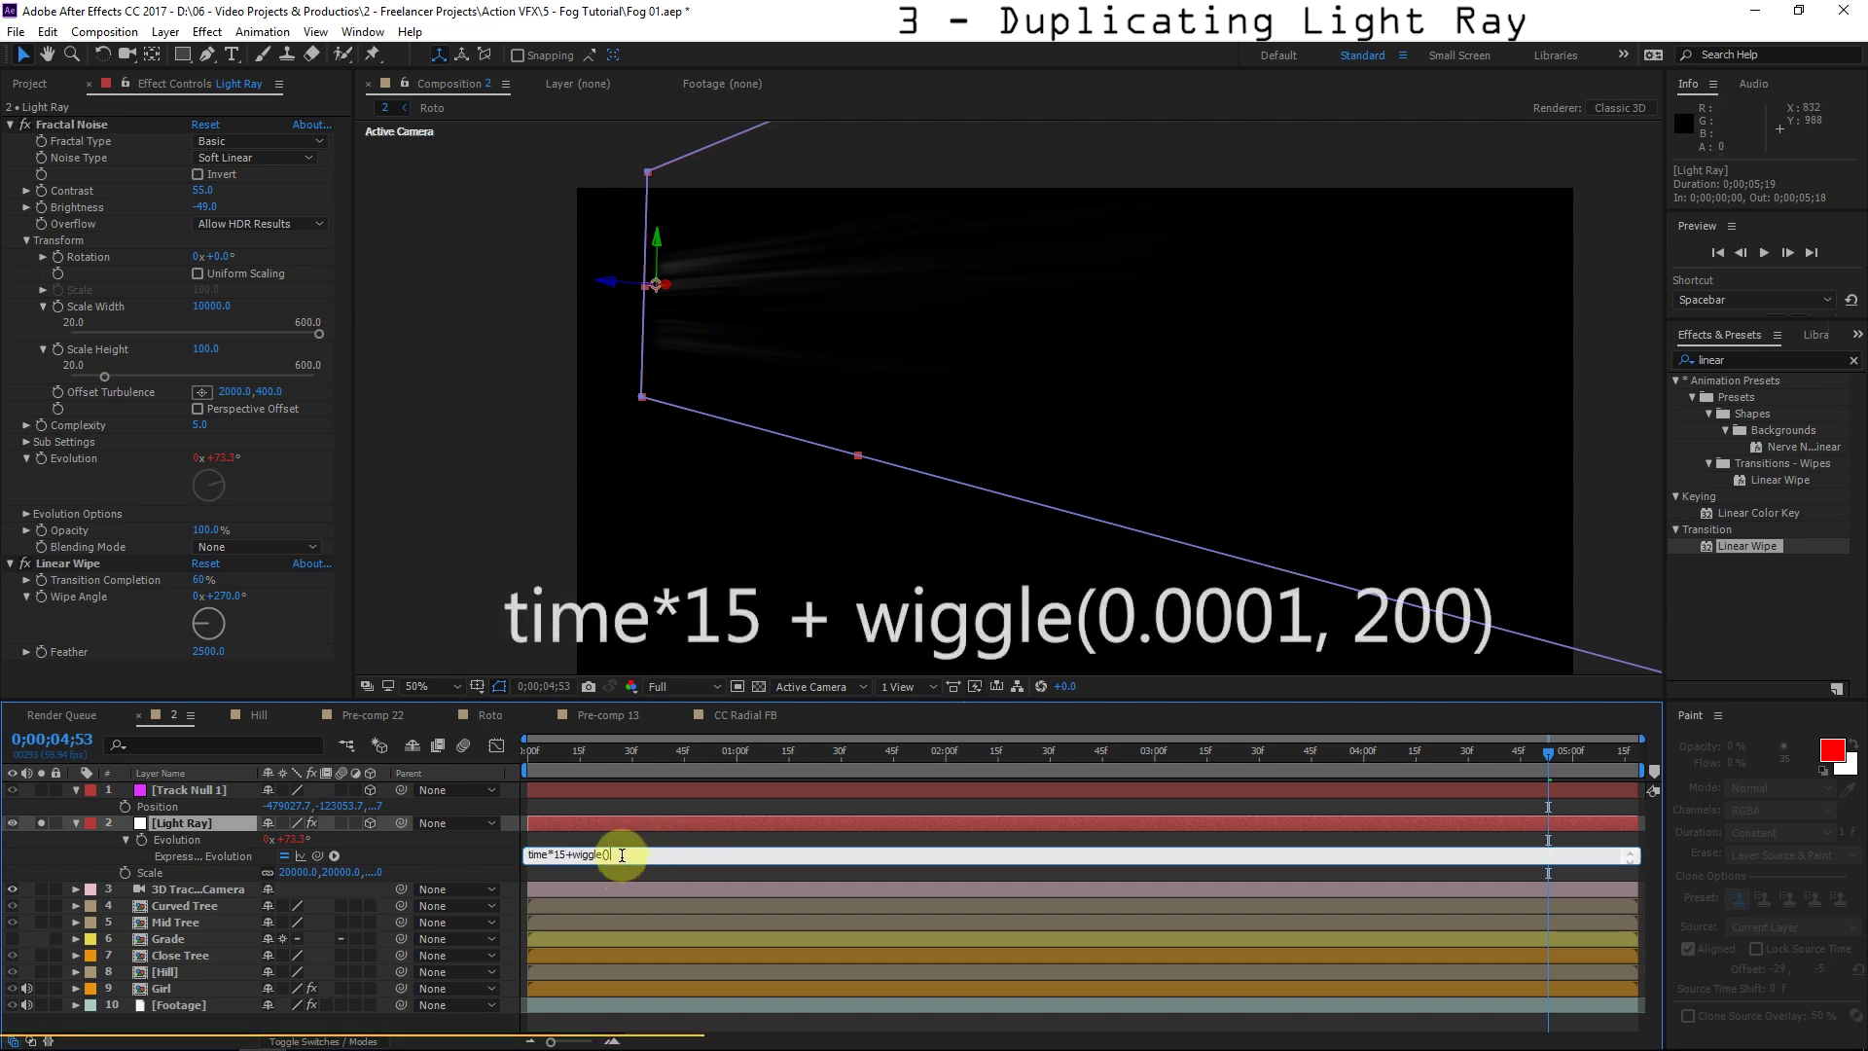
key("Left")
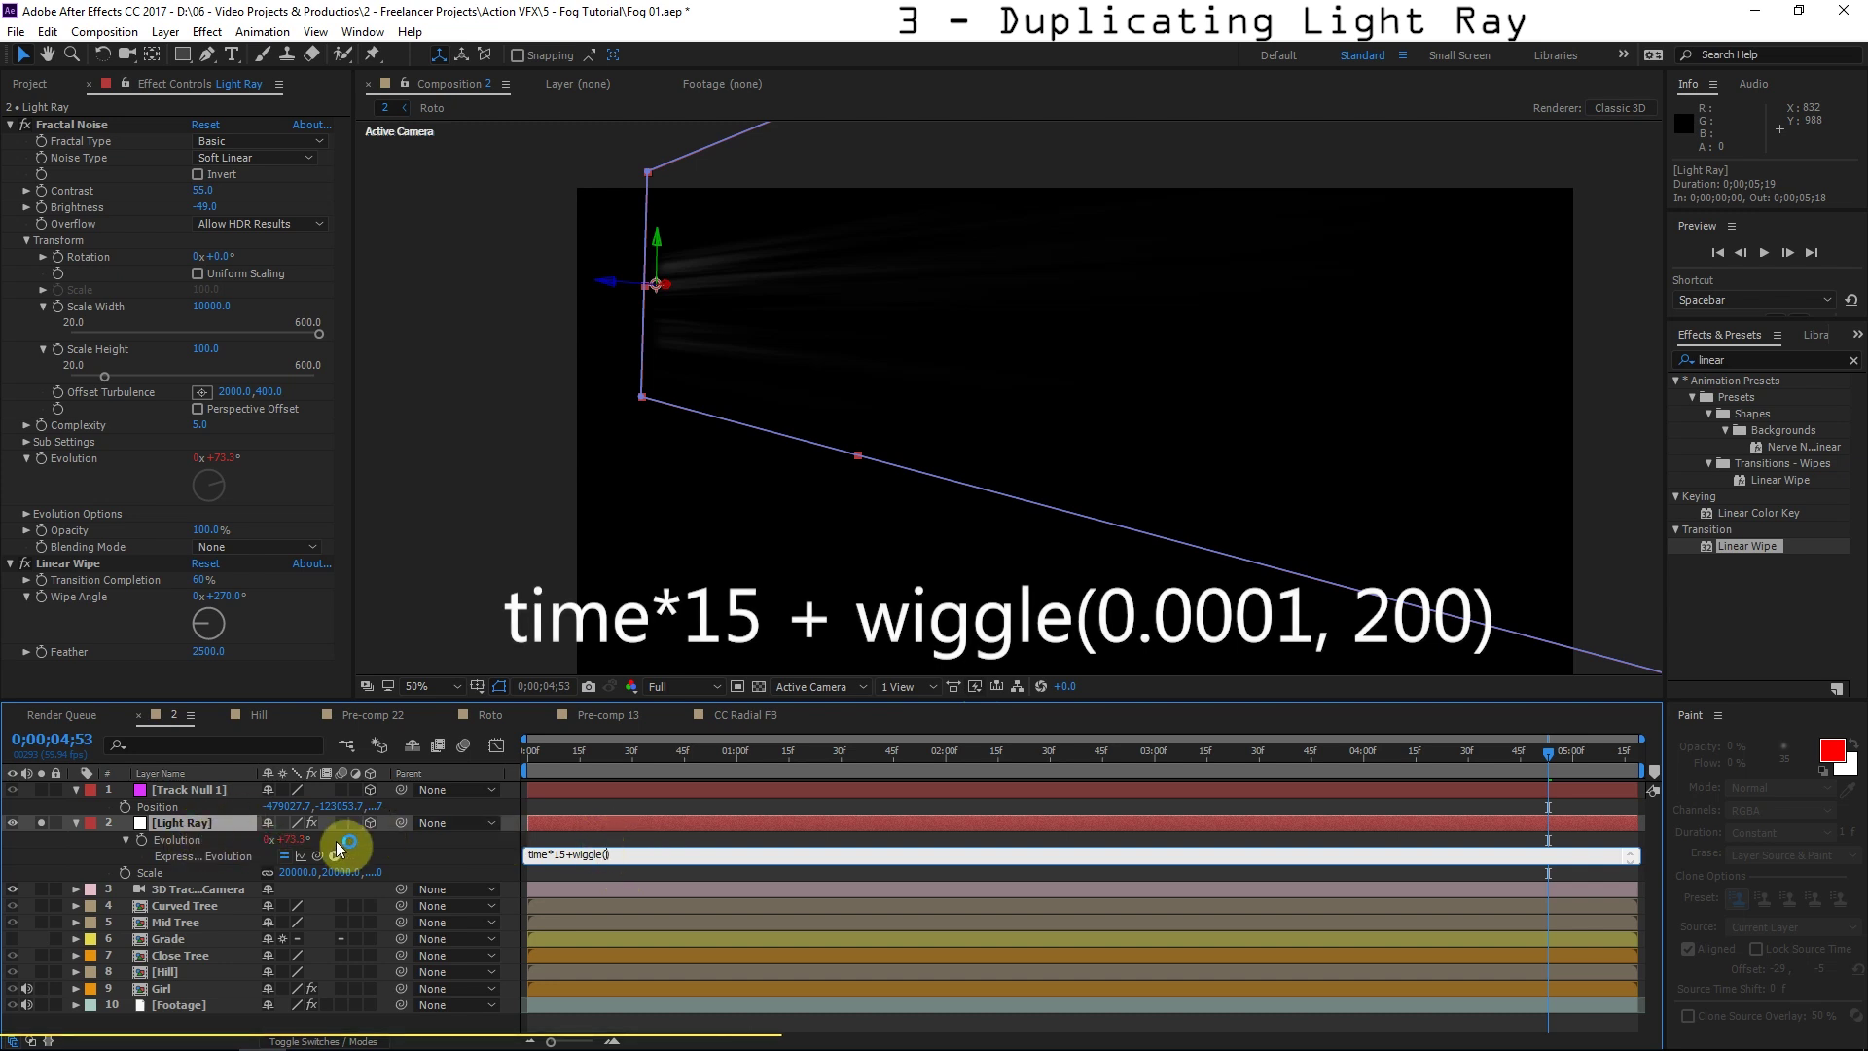
type(",")
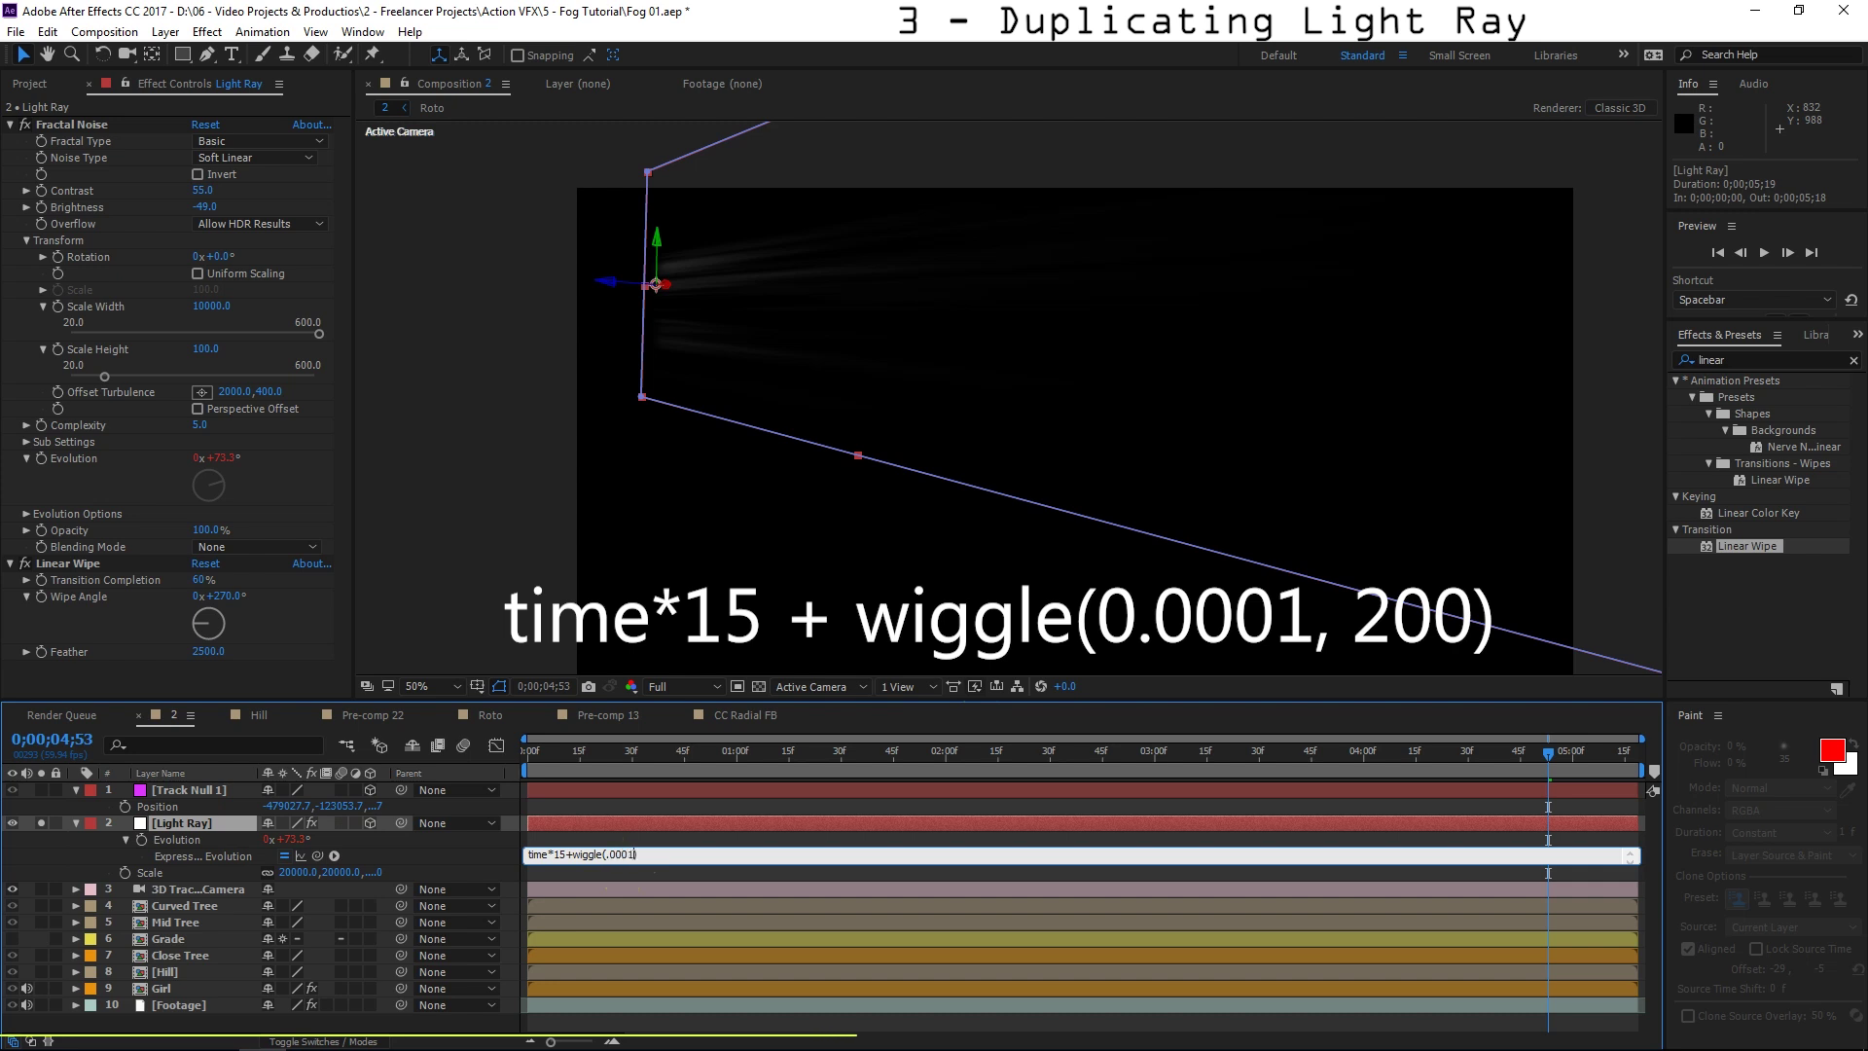
type(",")
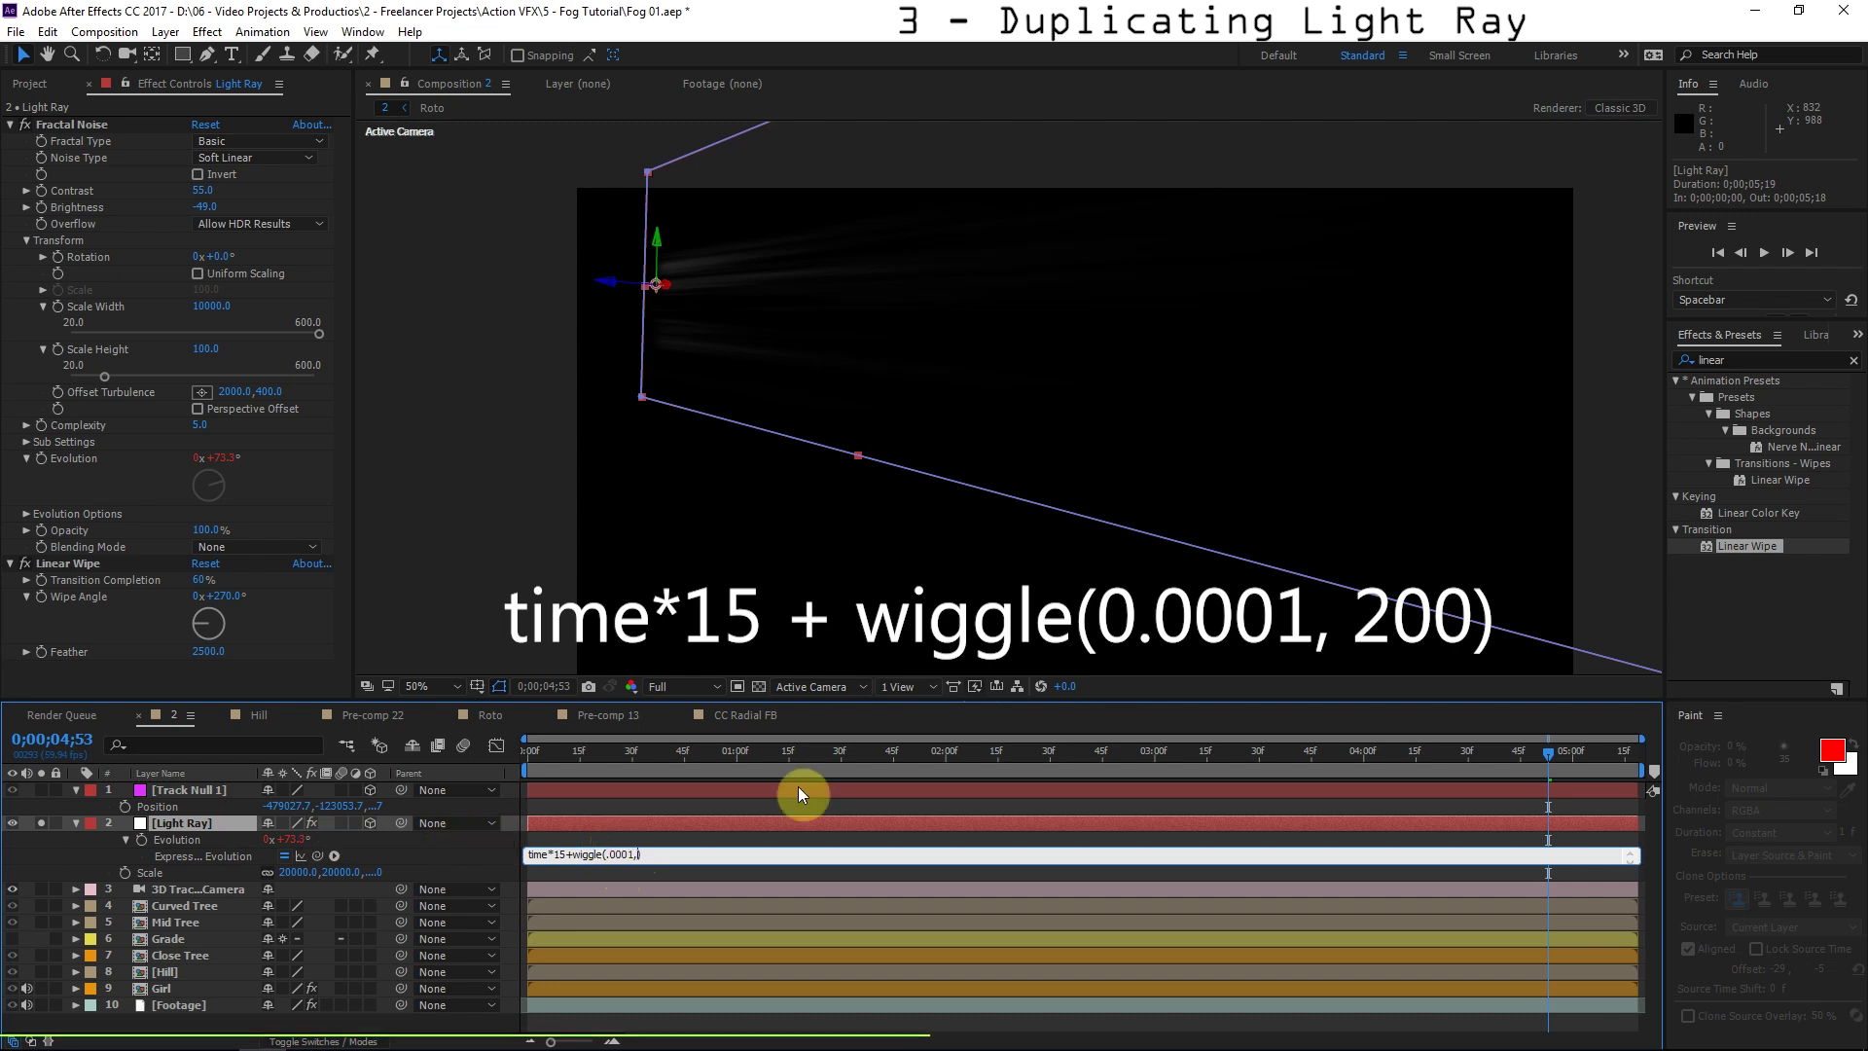
type("200")
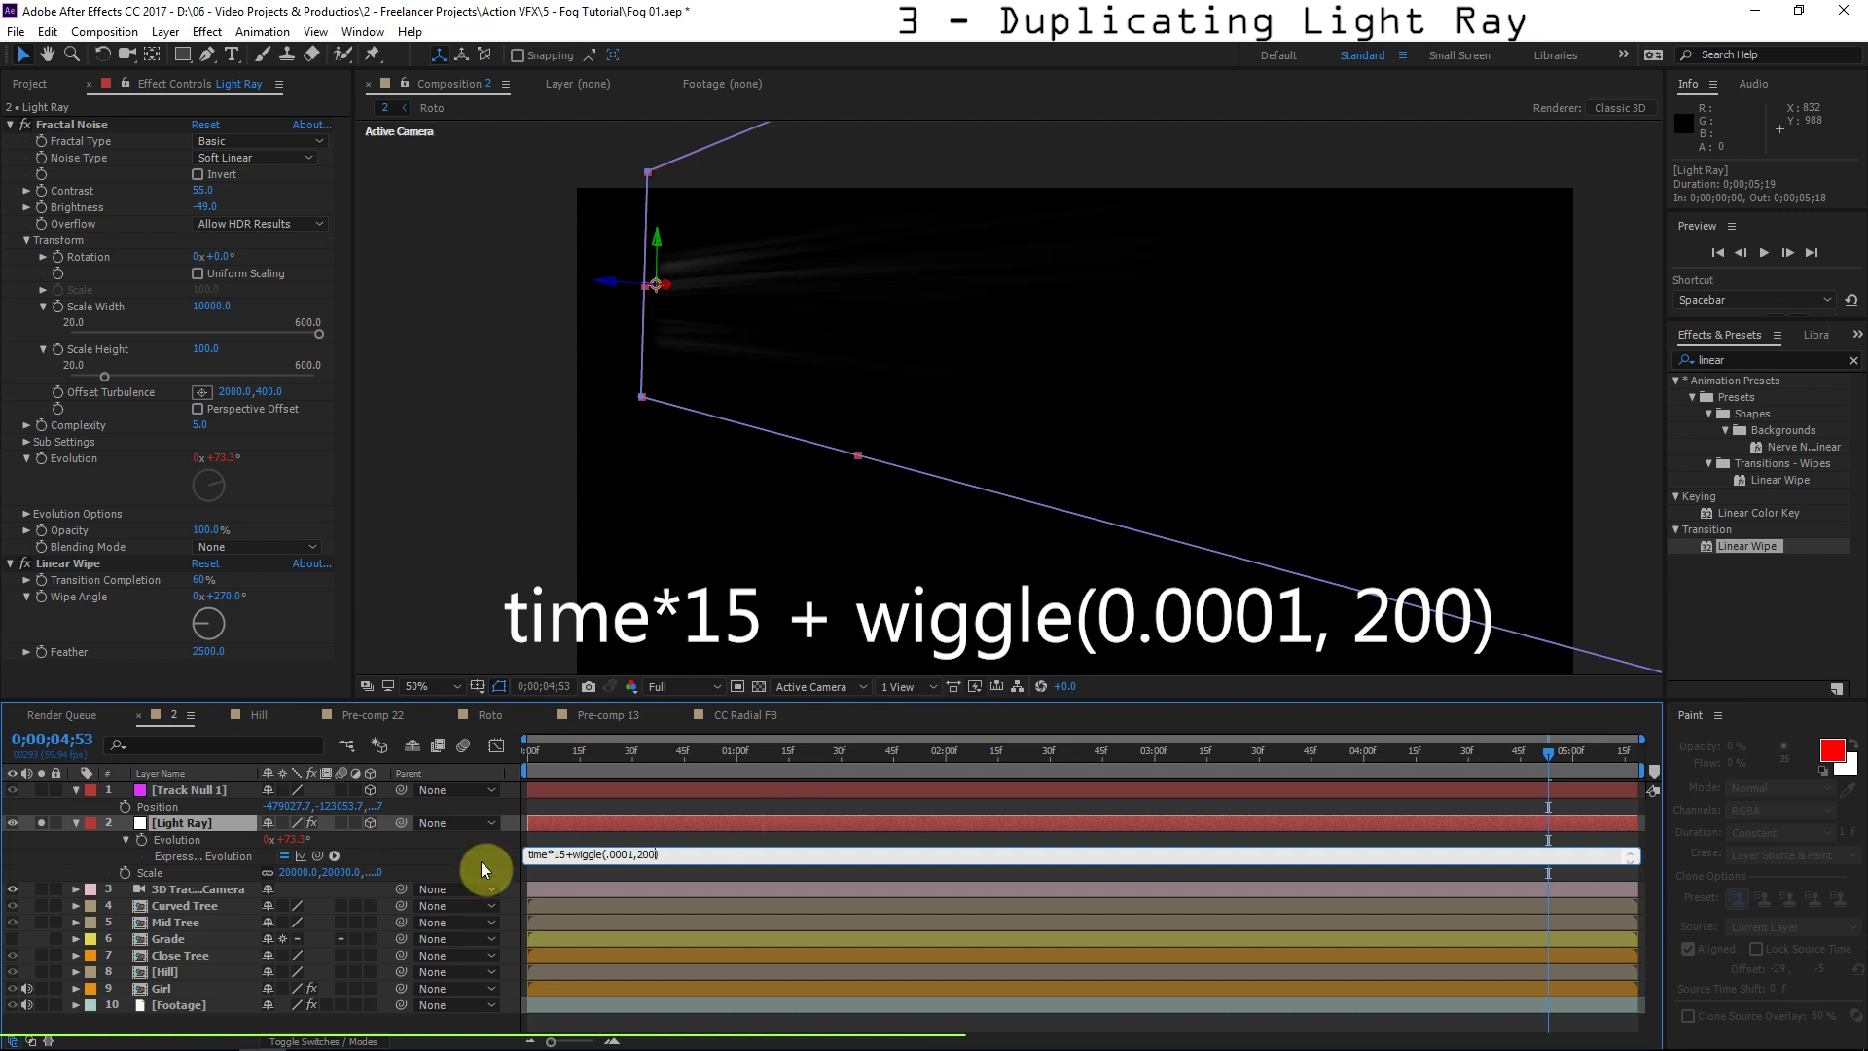
key("KP_Enter")
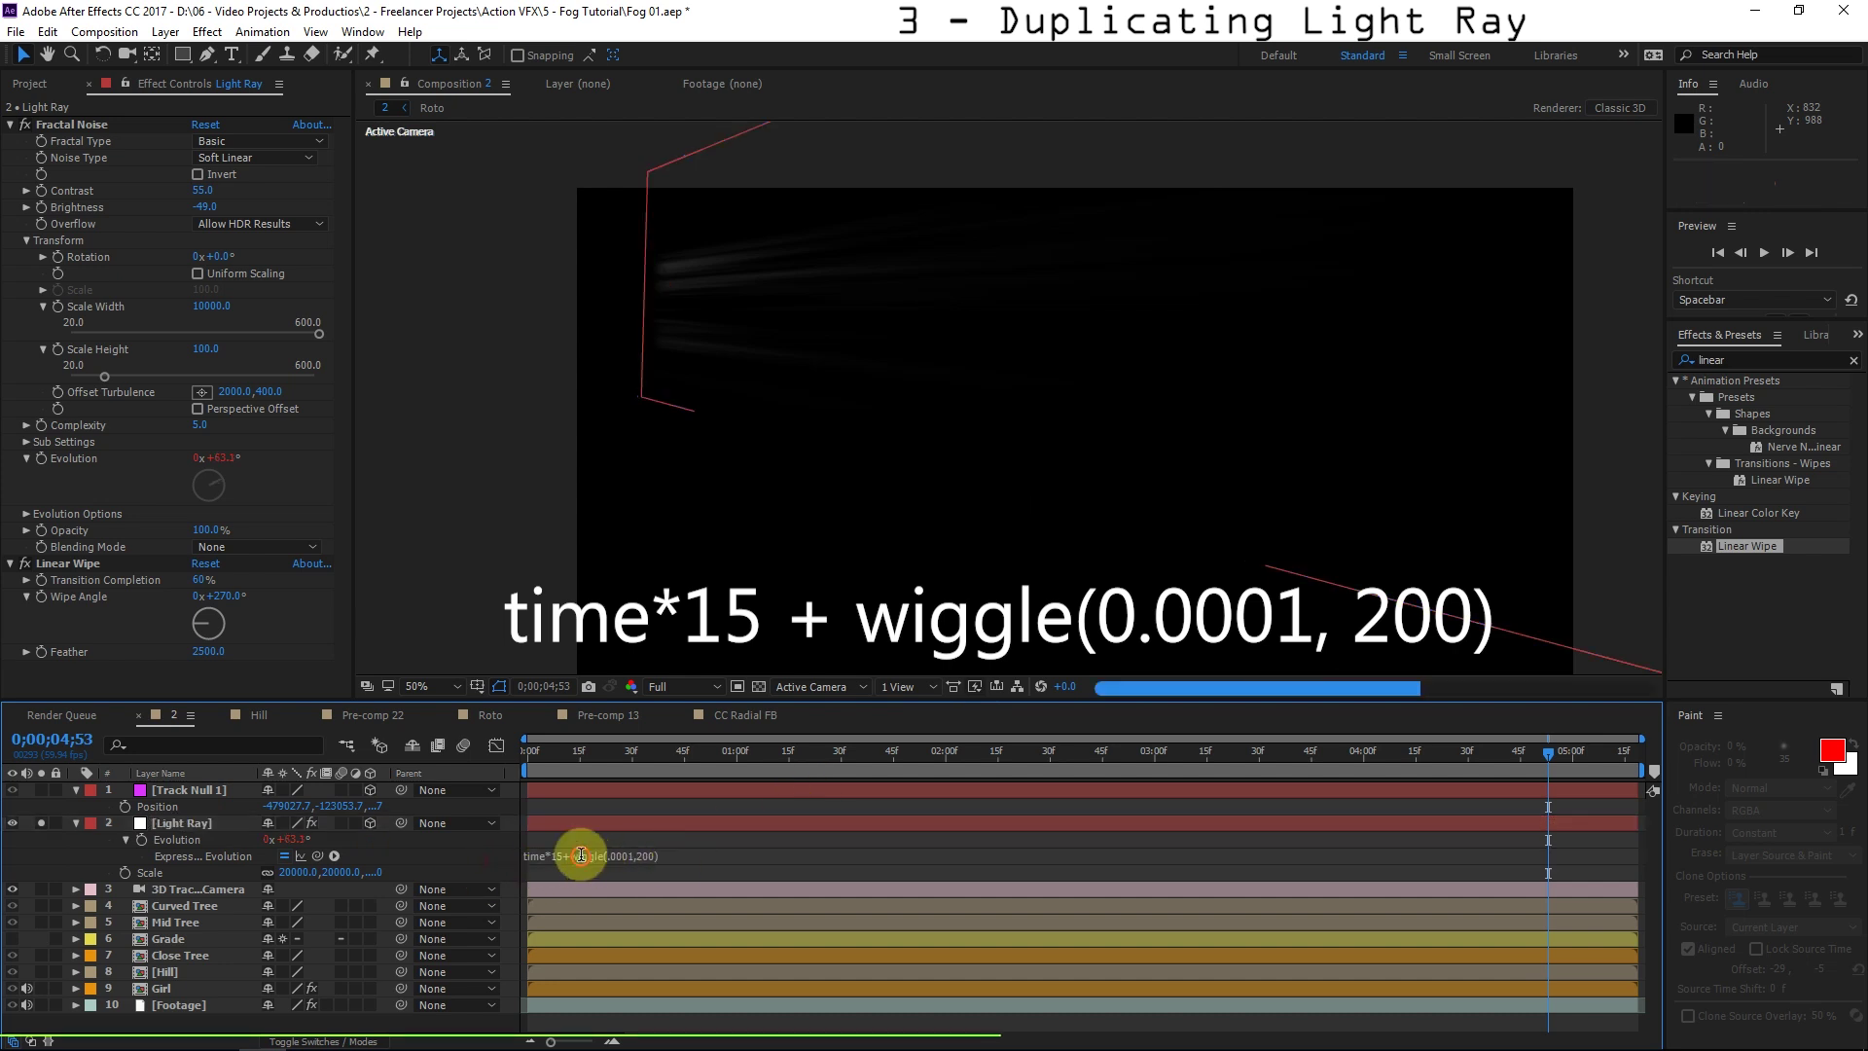
Try the expression on two Light Ray duplicates, placing one to the right of the original and the other lower.
left_click(569, 854)
key("ctrl+a")
left_click(183, 838)
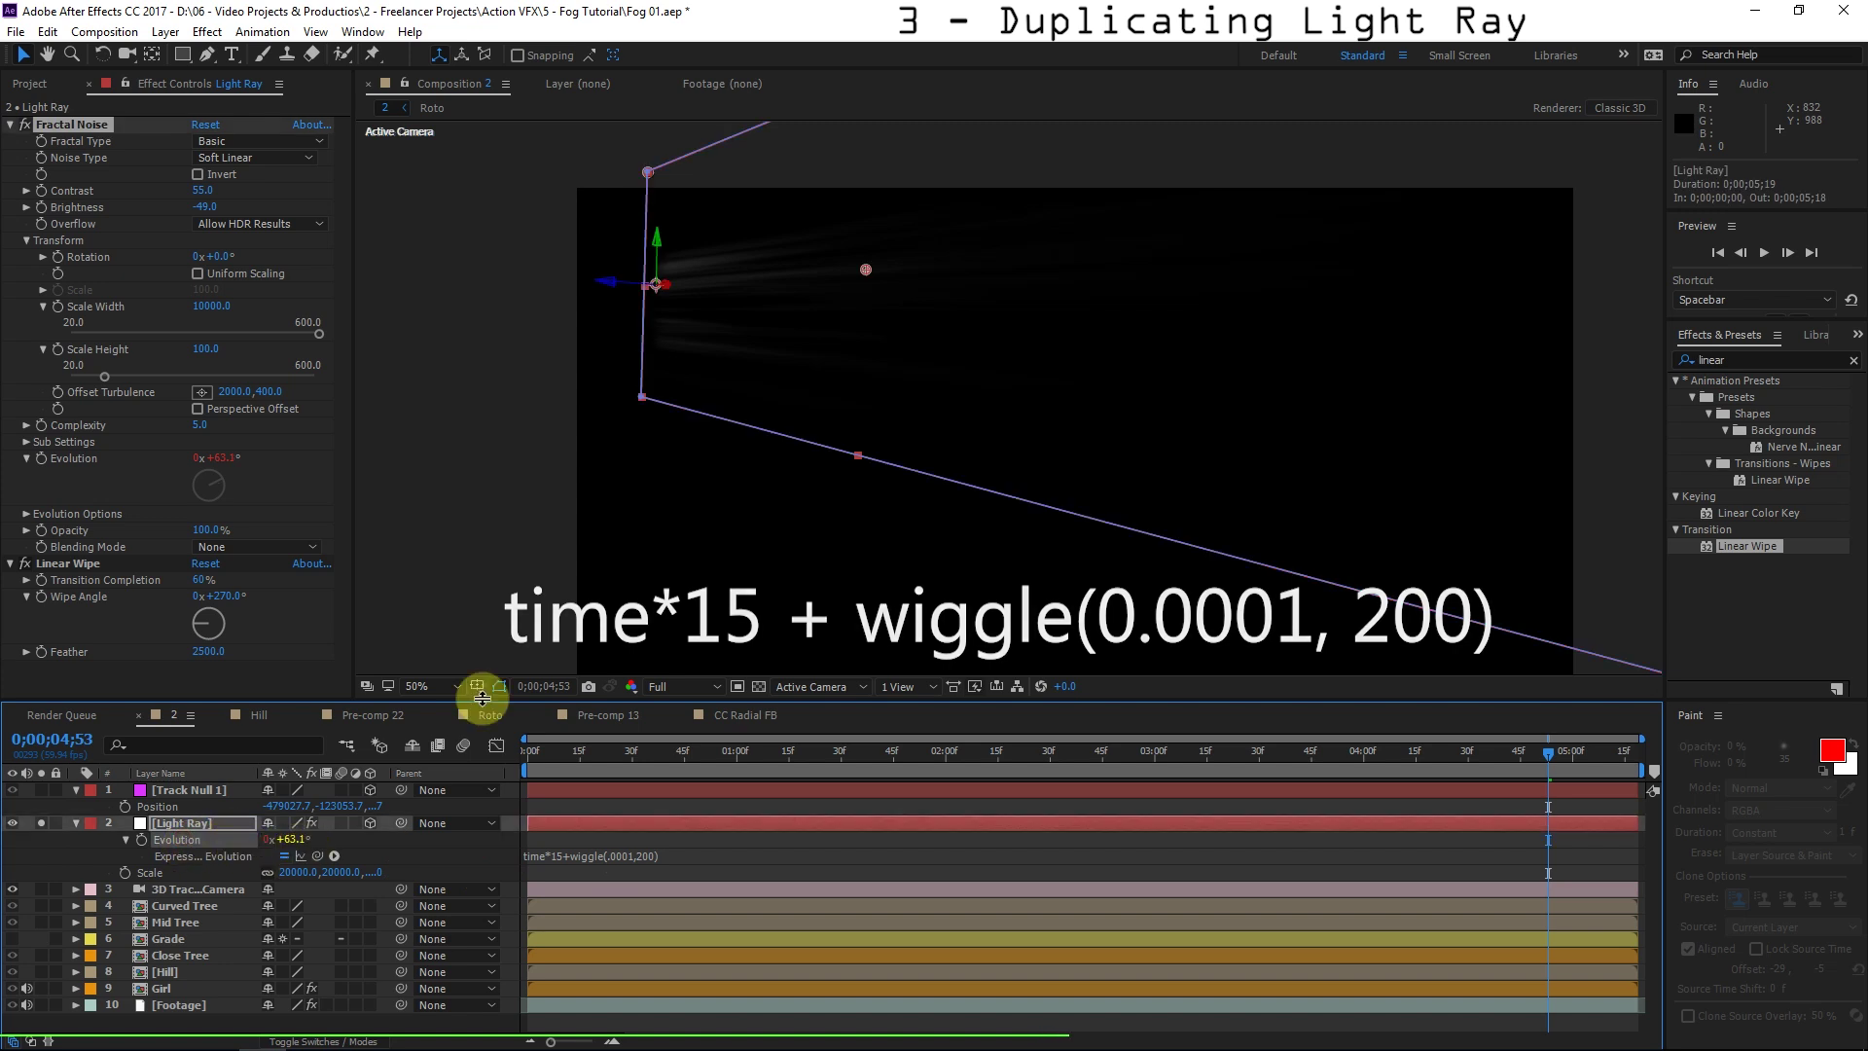
left_click(292, 846)
left_click(190, 823)
key("ctrl+d")
left_click_drag(796, 372, 596, 665)
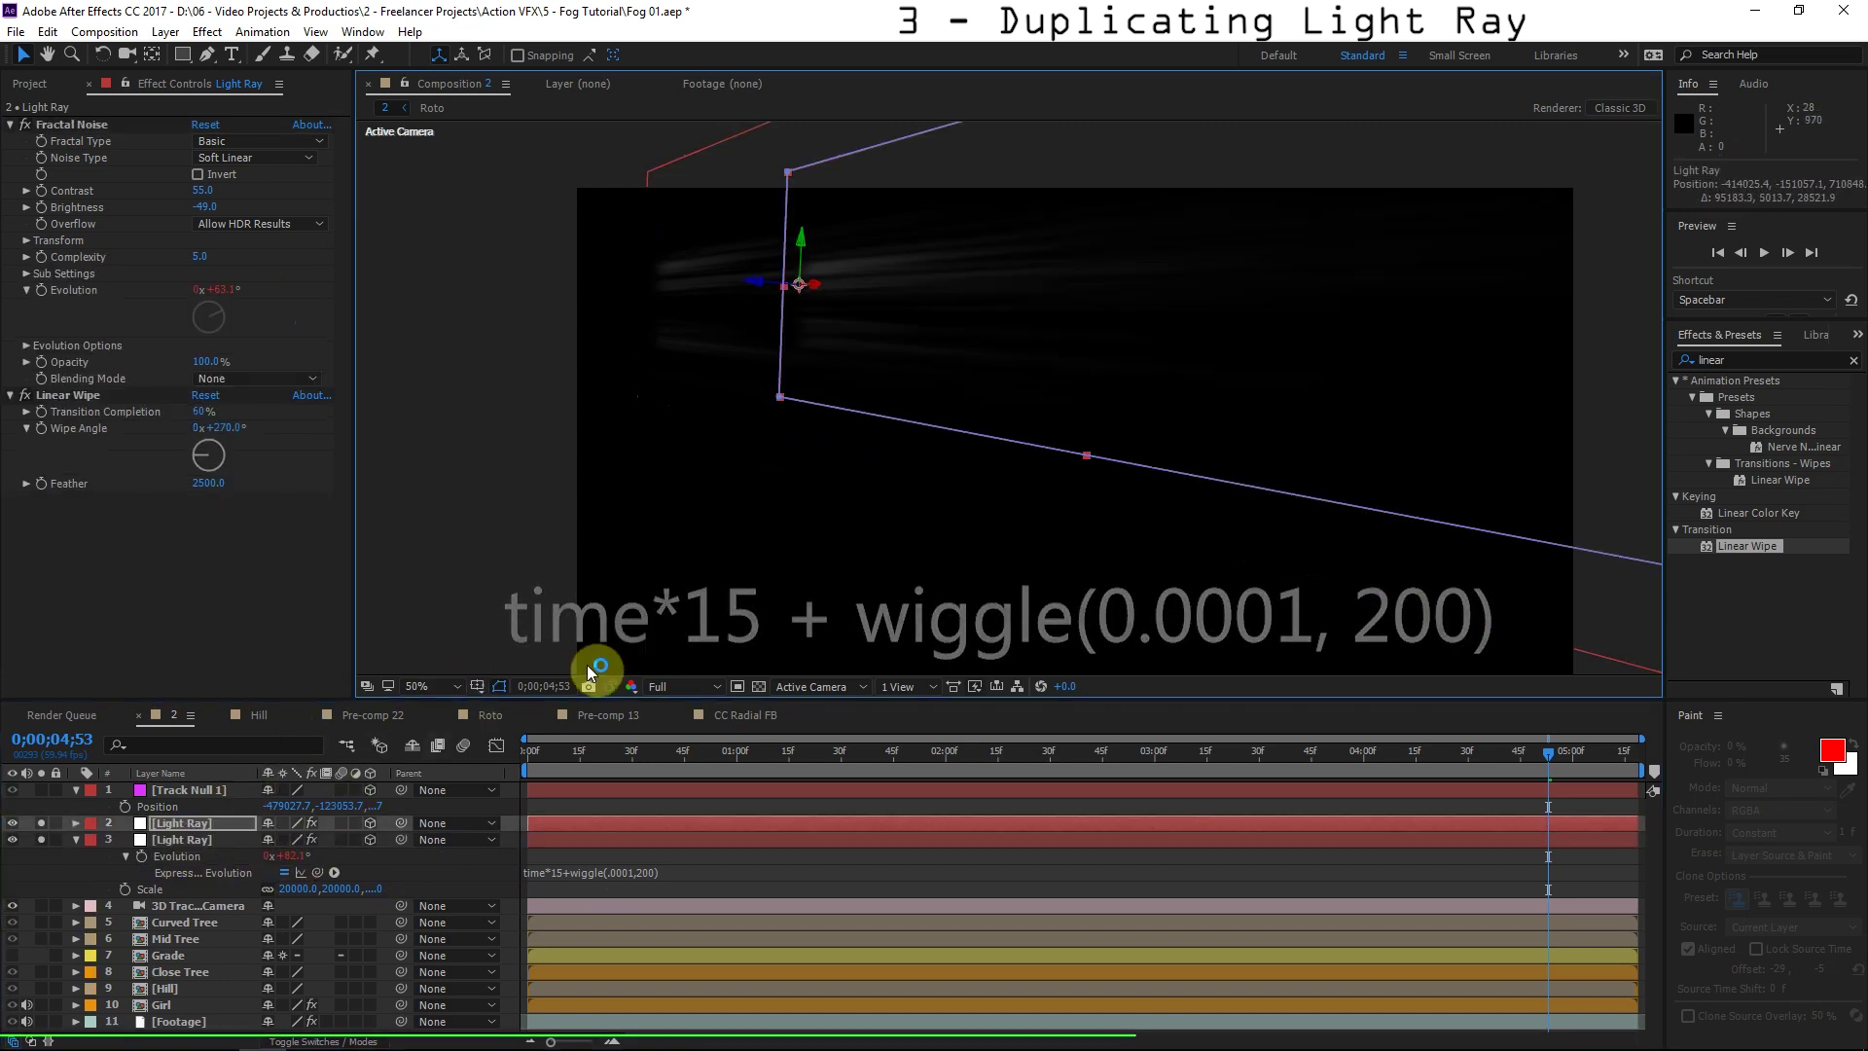
key("ctrl+d")
left_click_drag(920, 307, 813, 447)
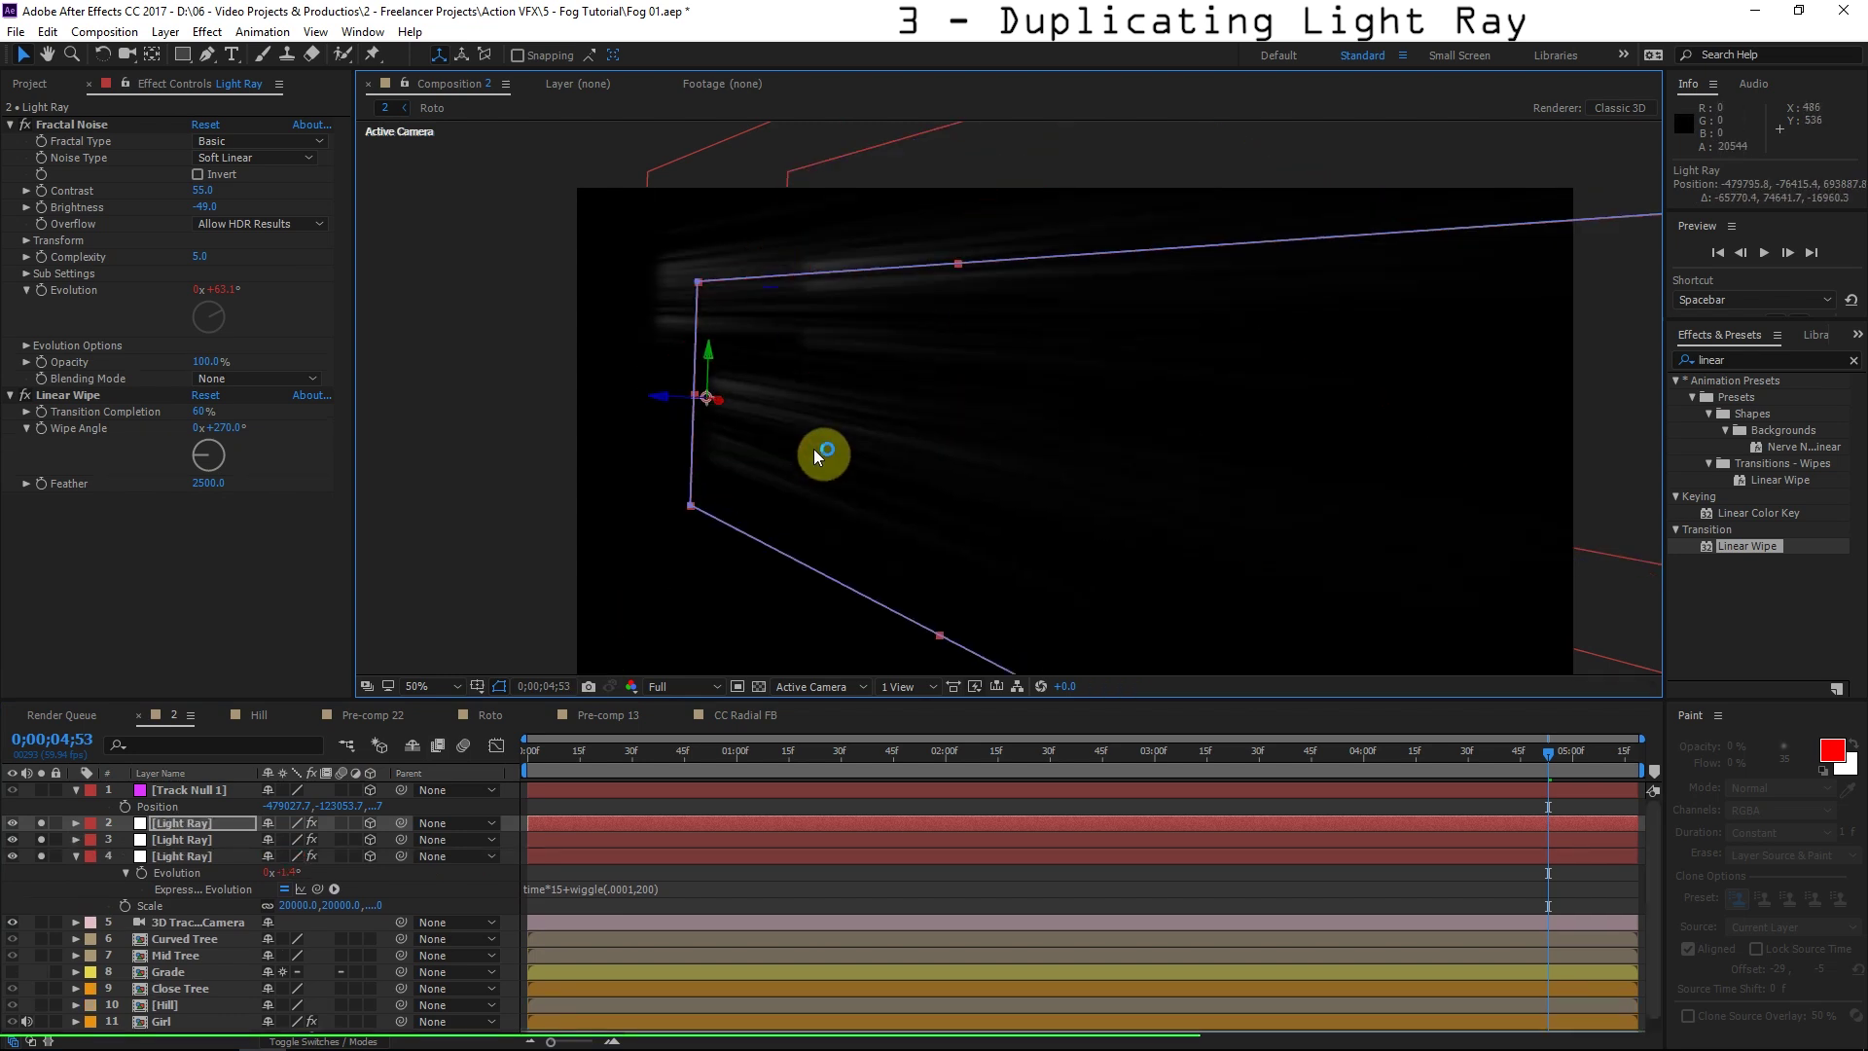
Delete the two test duplicates, keeping only the original Light Ray.
left_click(613, 889)
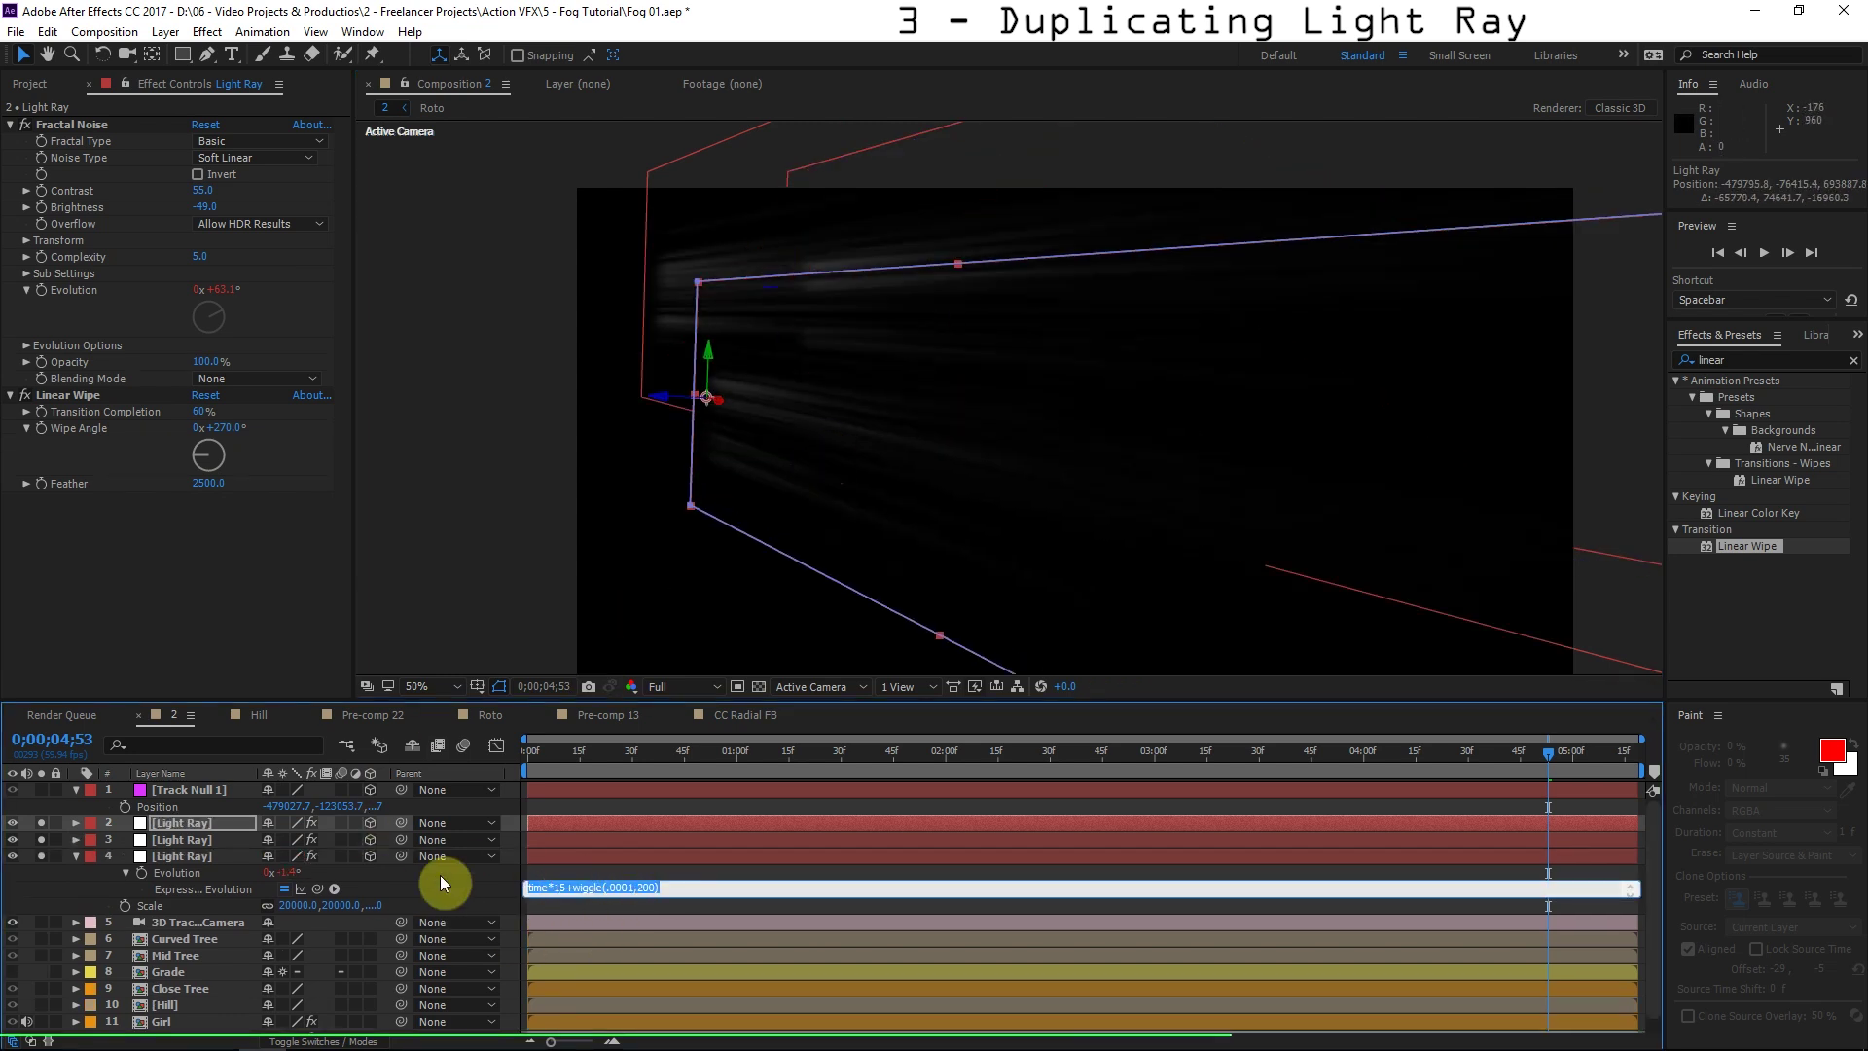
left_click(167, 867)
left_click(189, 825)
key("Delete")
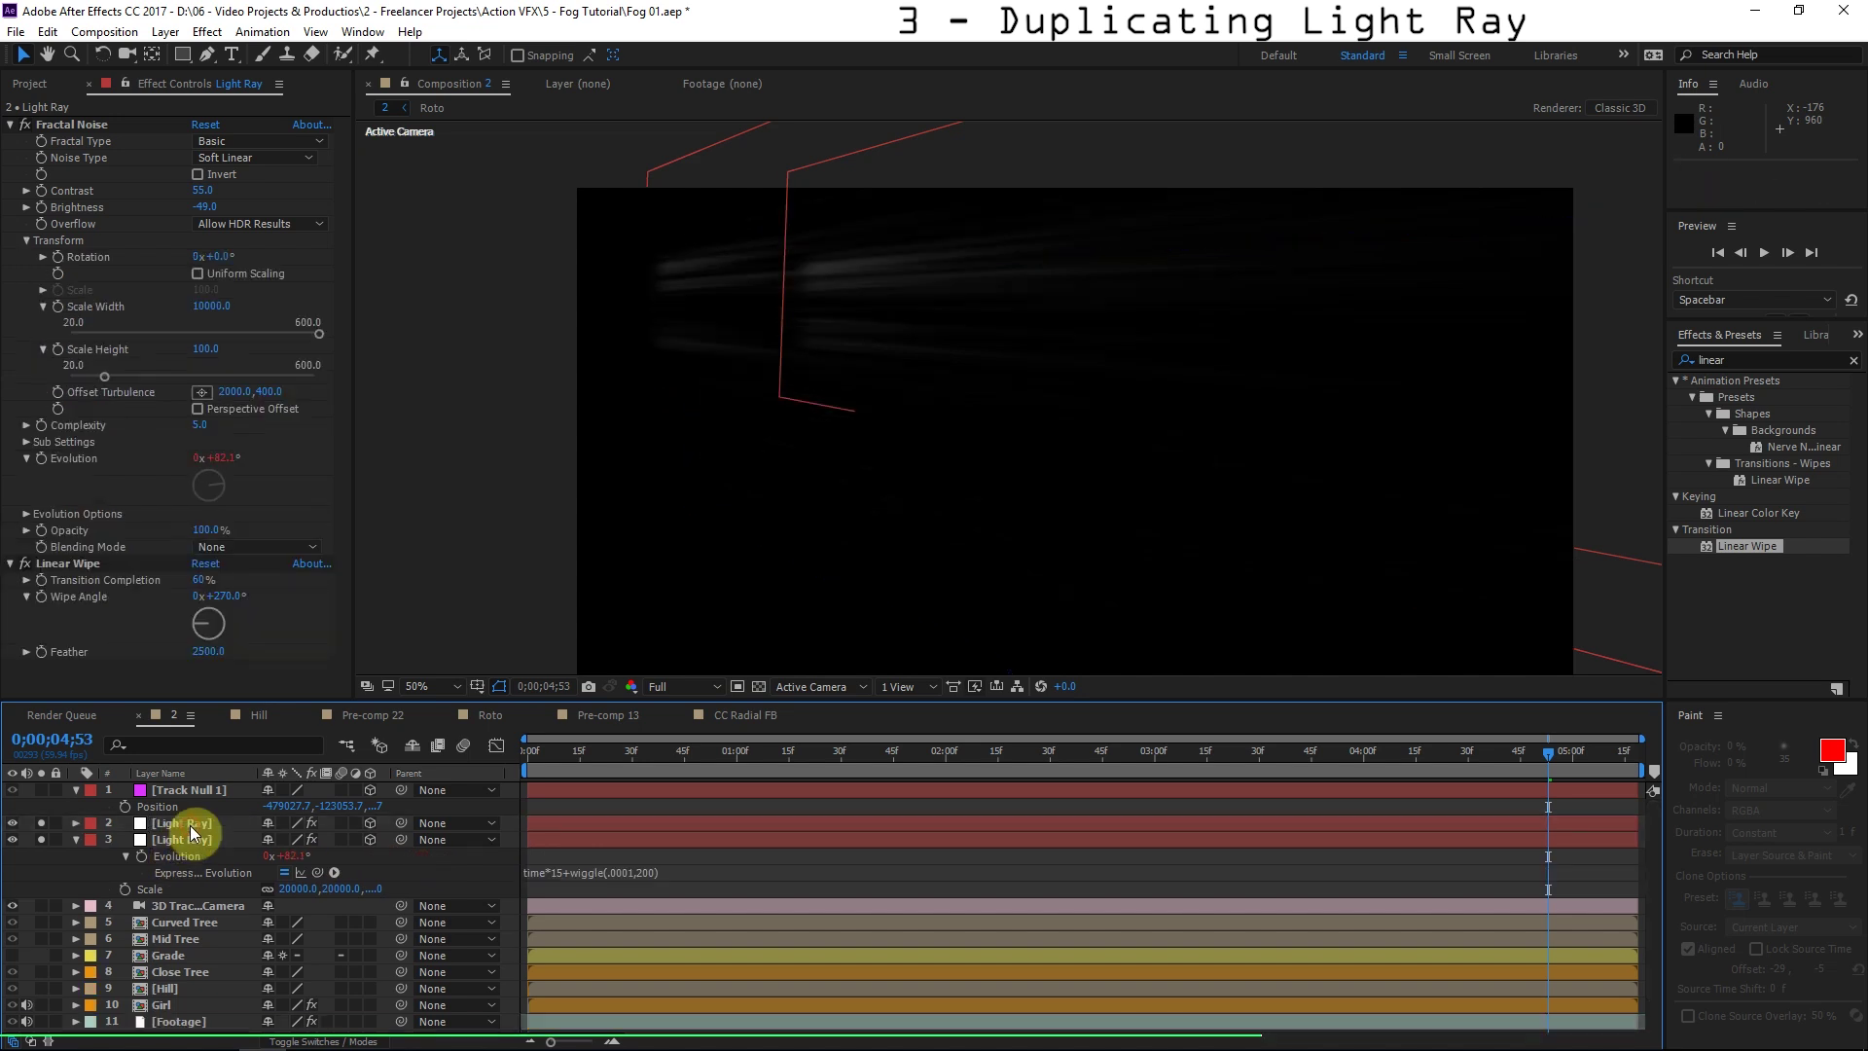
key("Delete")
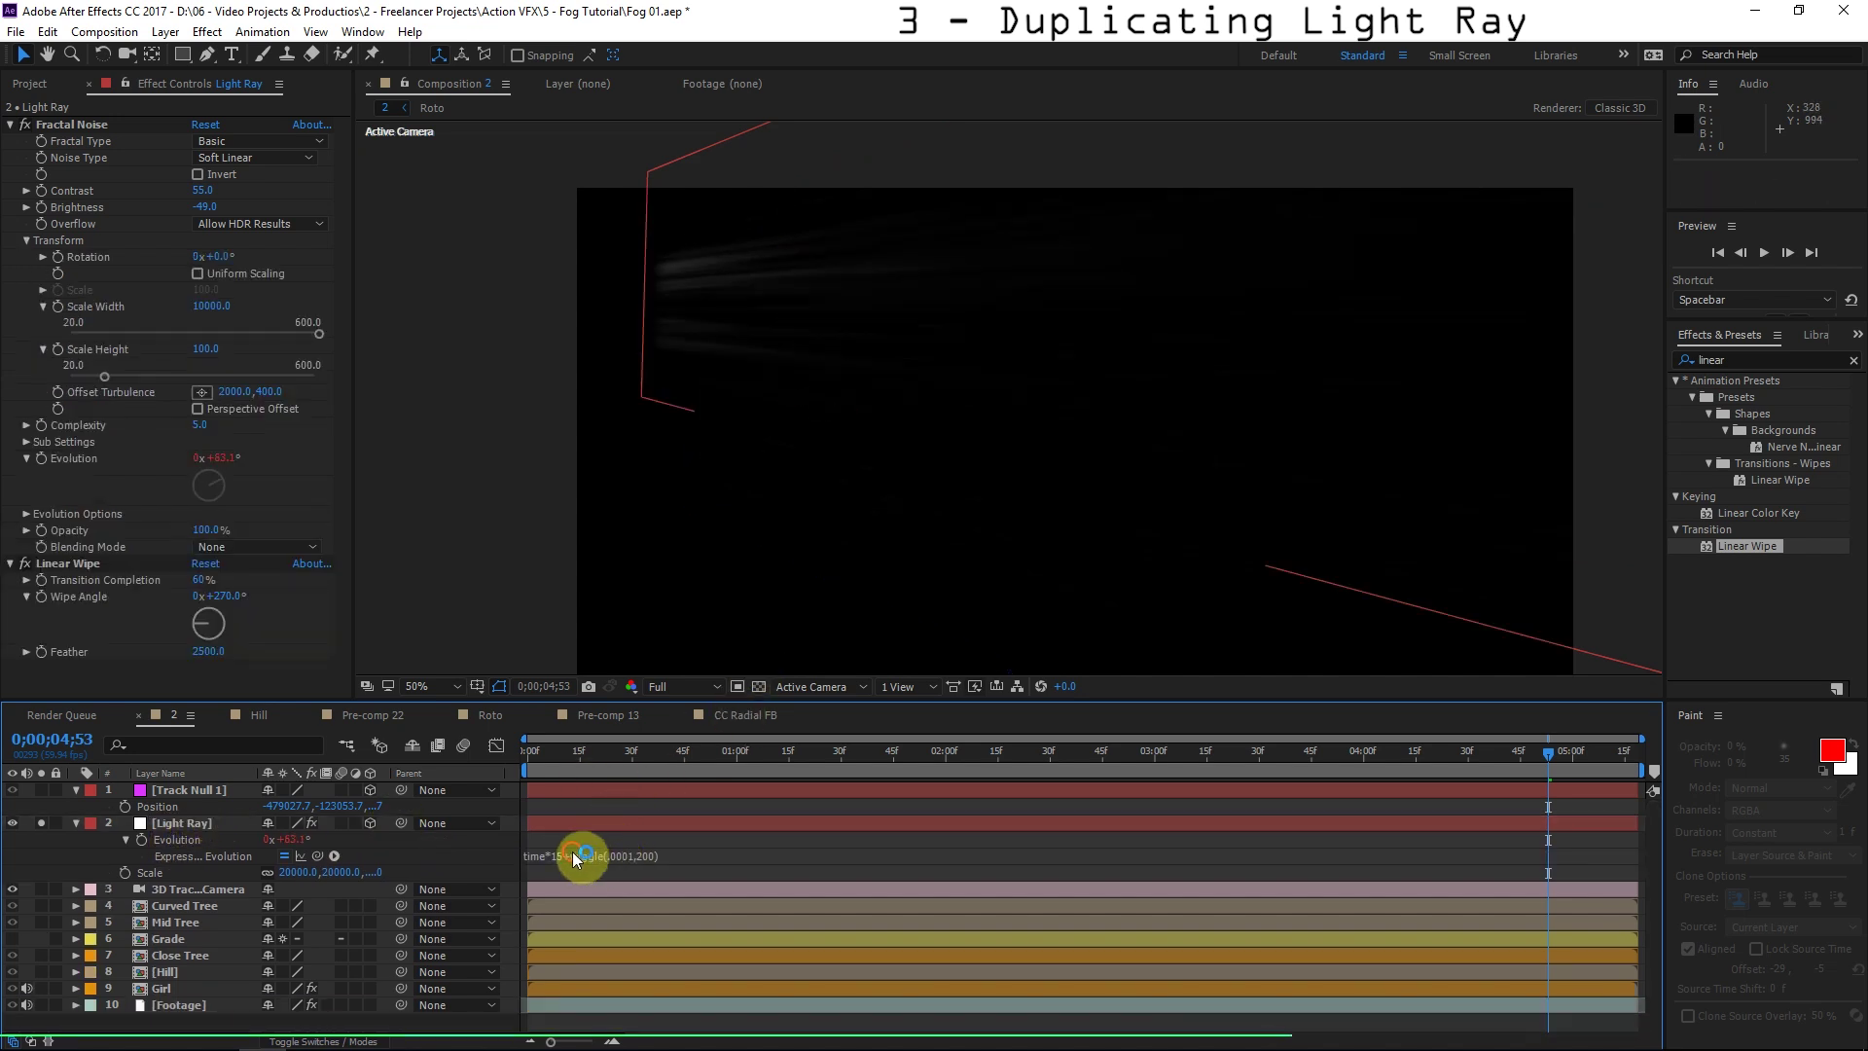
Turn off the Light Ray's solo and move it slightly up and left to about -514603, -167658, 680311.
left_click(574, 856)
left_click_drag(658, 855, 437, 854)
left_click(41, 825)
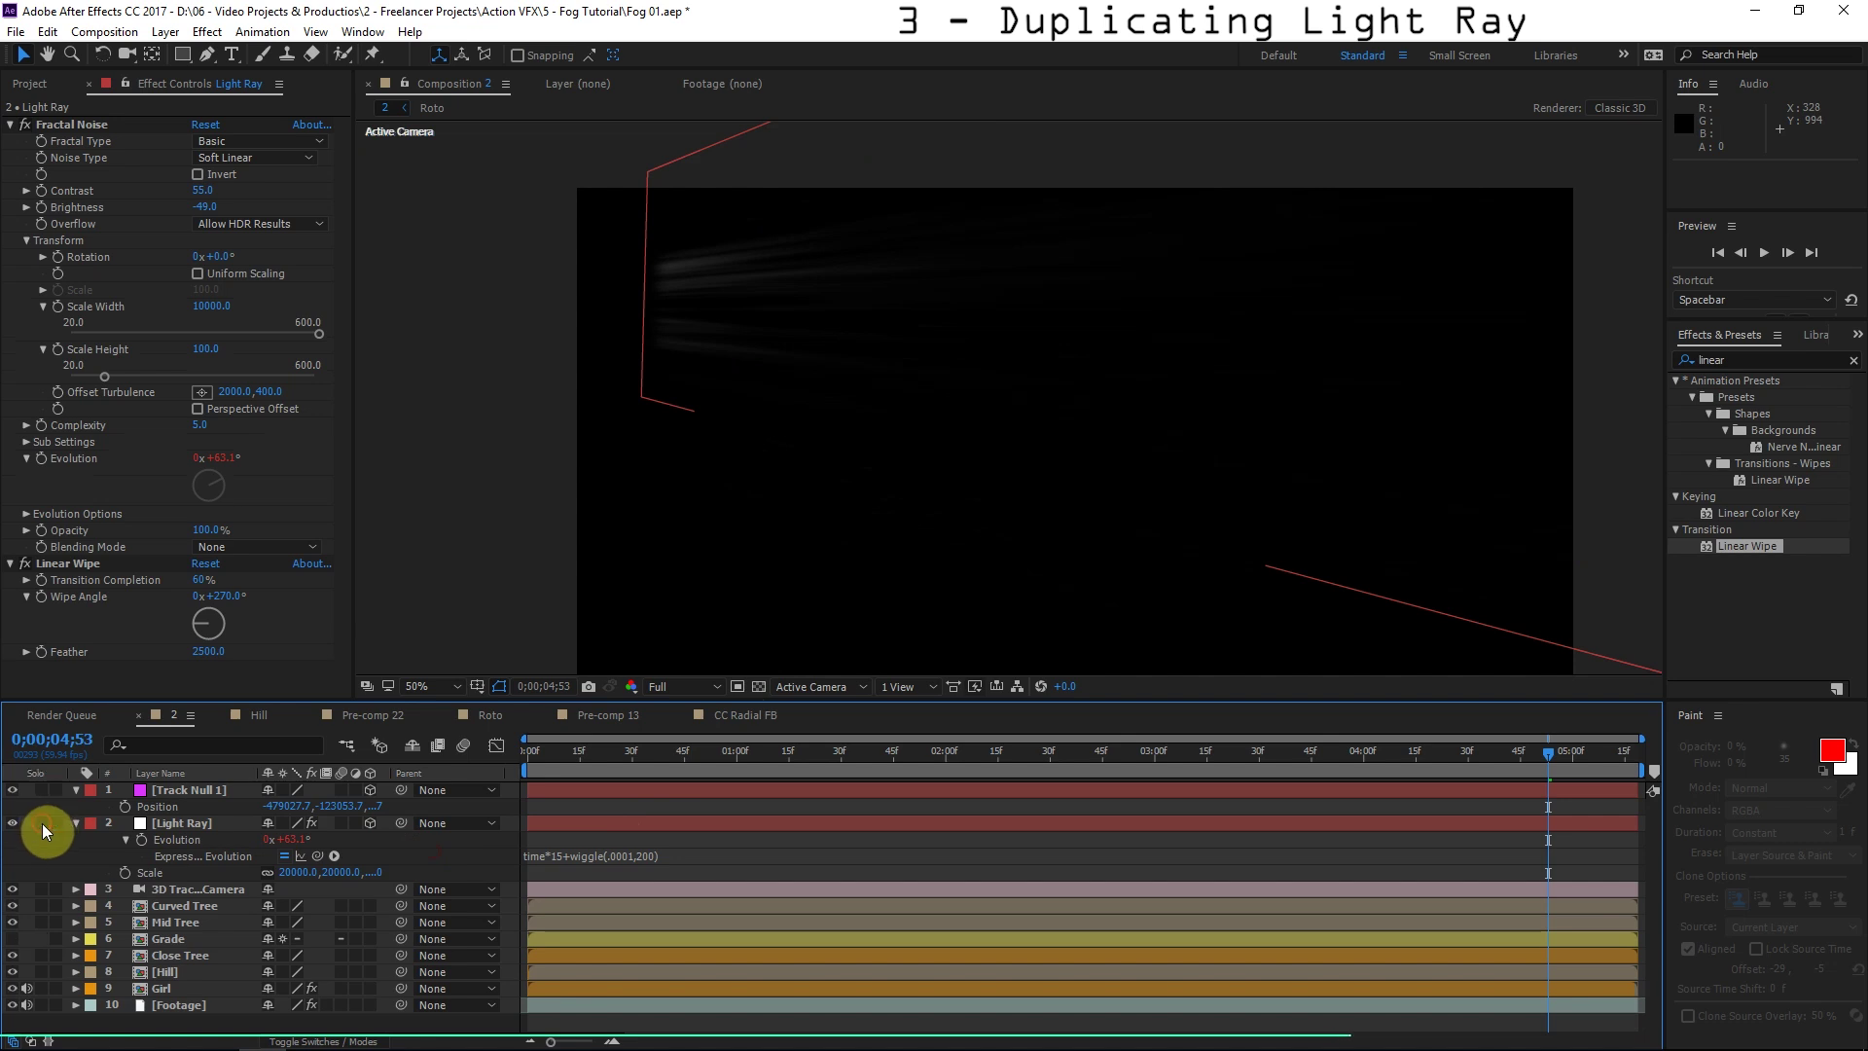
left_click(42, 823)
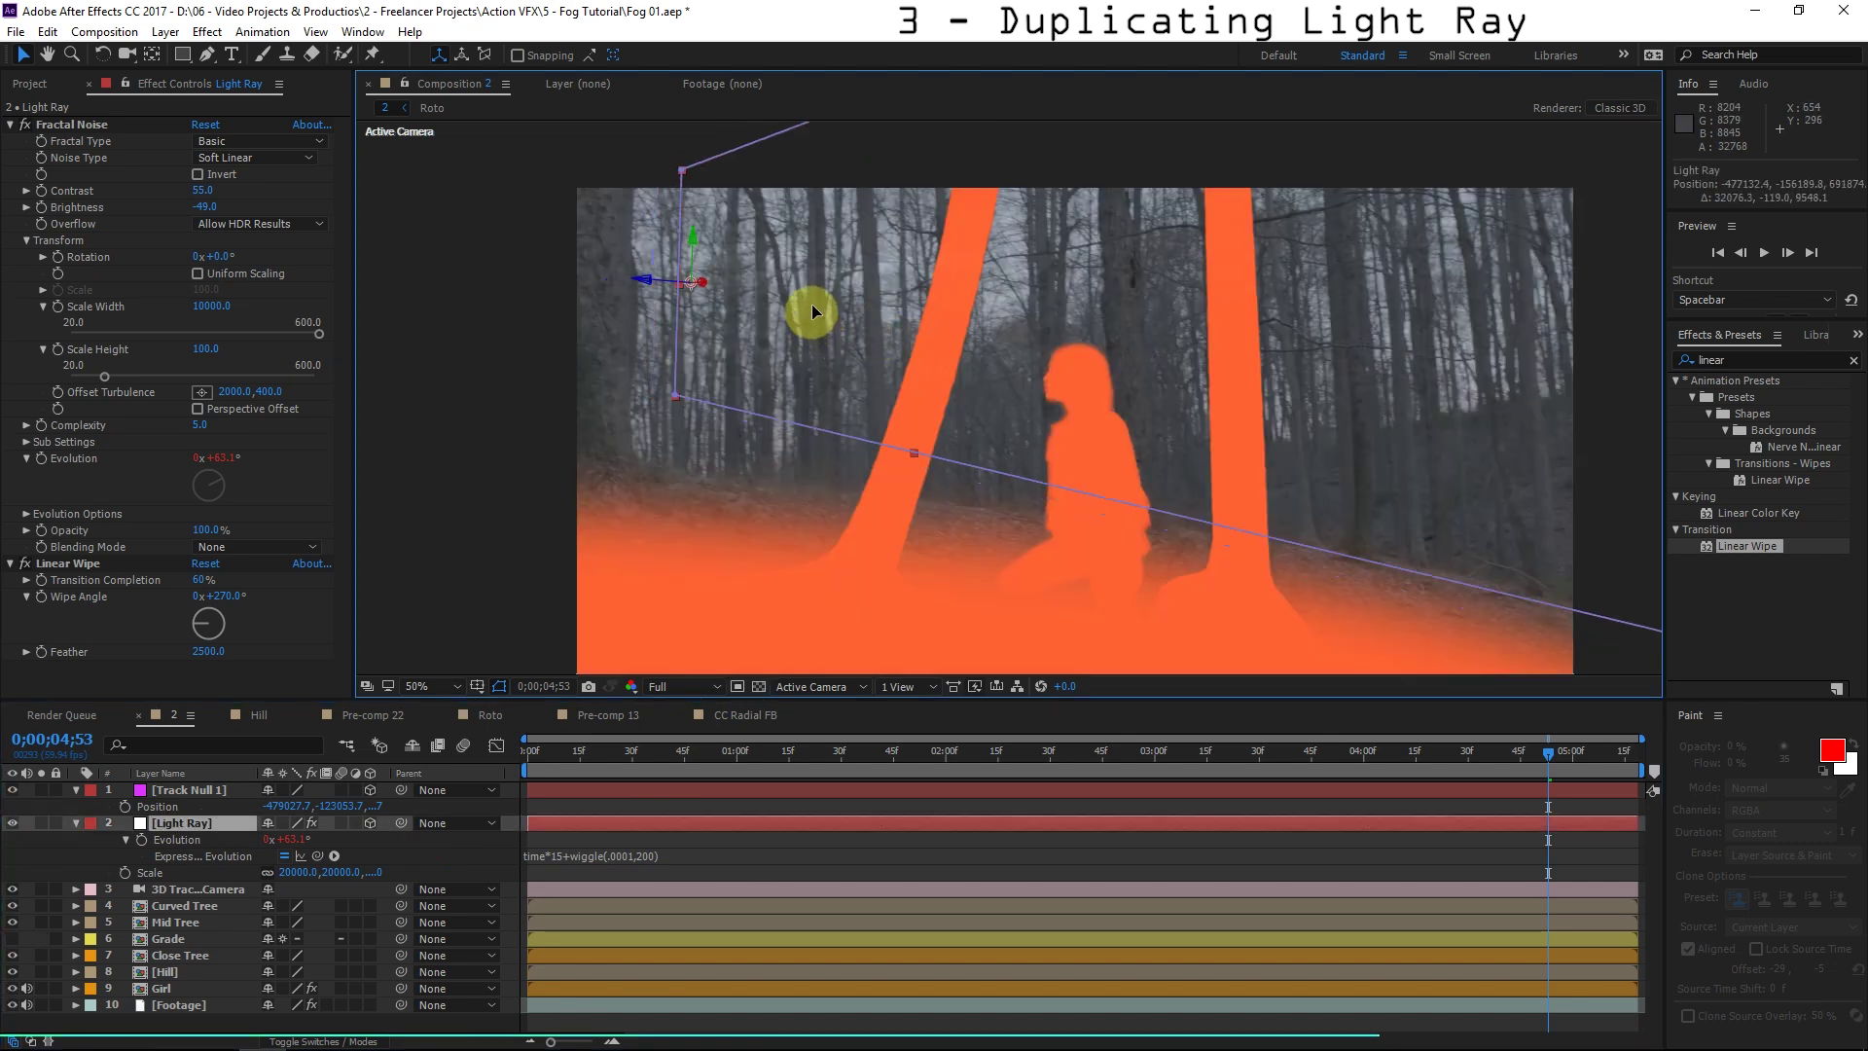
left_click_drag(813, 306, 821, 312)
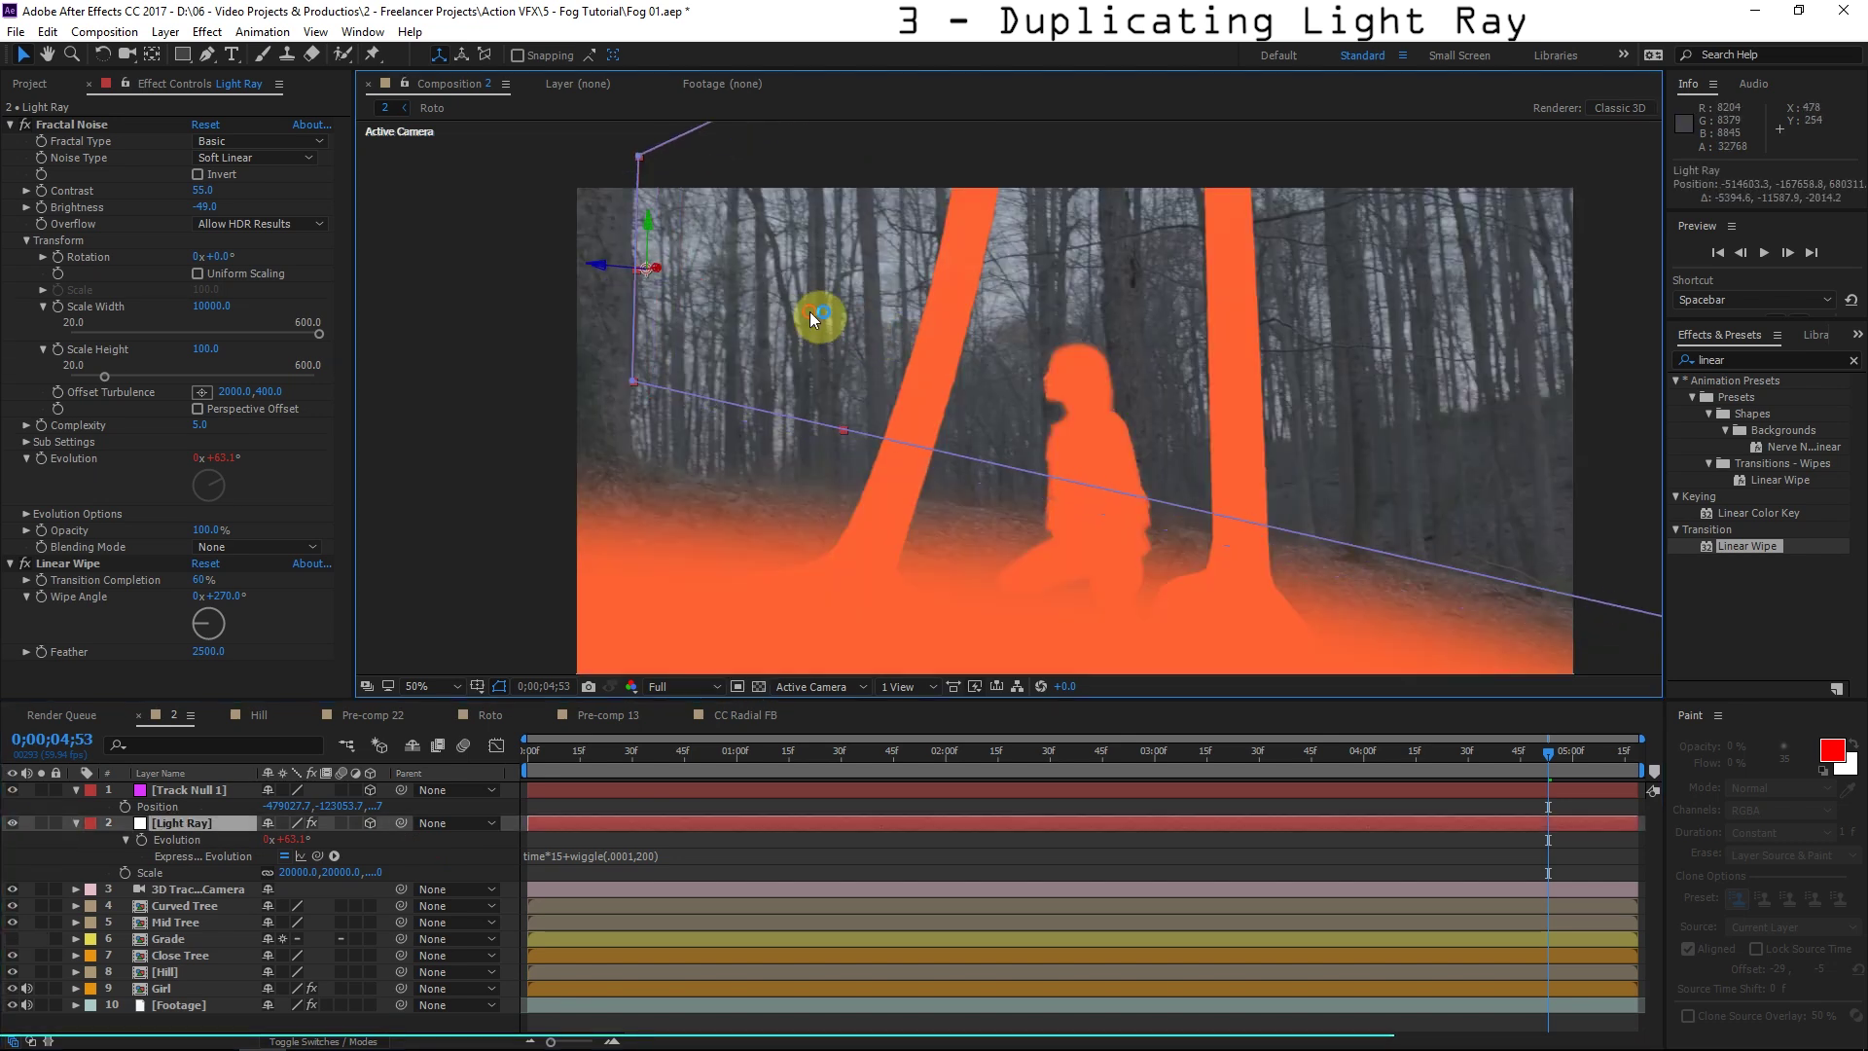
Set the Light Ray's Fractal Noise brightness to -30 and contrast to 75, nudging the ray to about -516598, -162839, 679887.
left_click(205, 209)
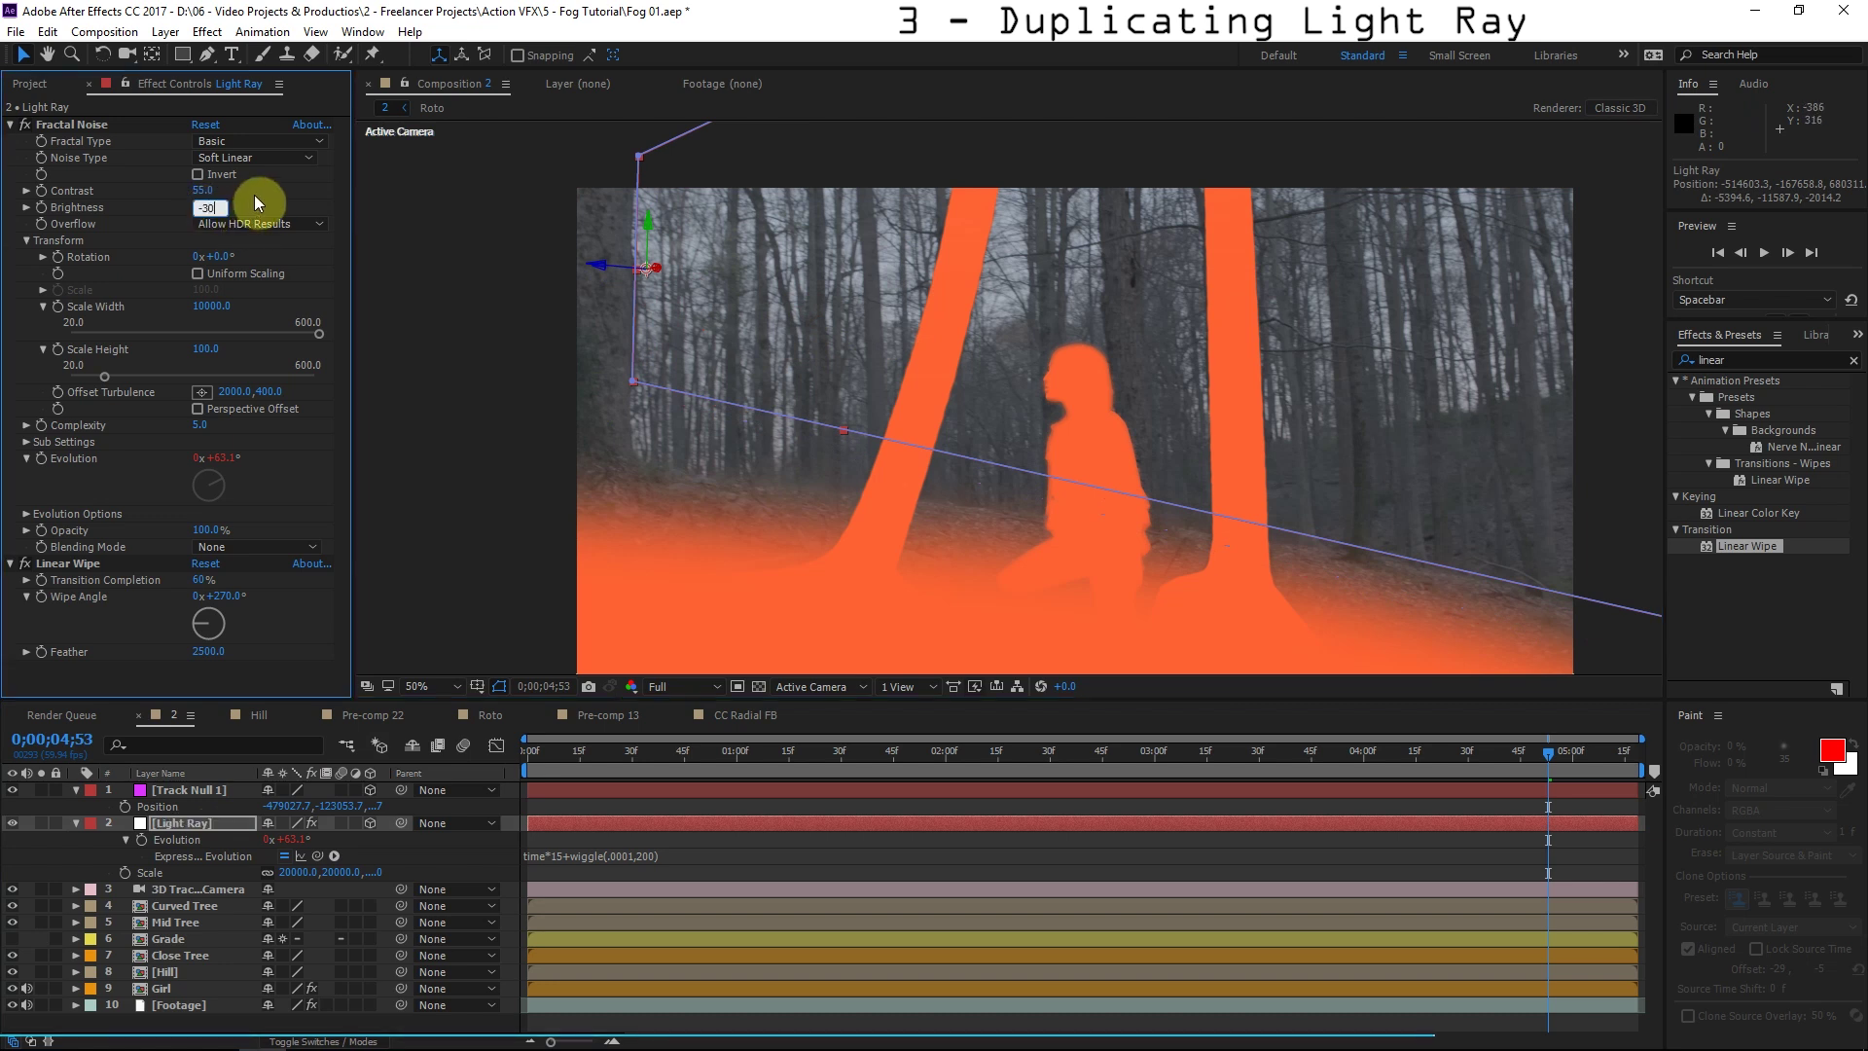
left_click_drag(825, 343, 813, 336)
left_click(204, 191)
type("75")
left_click(35, 827)
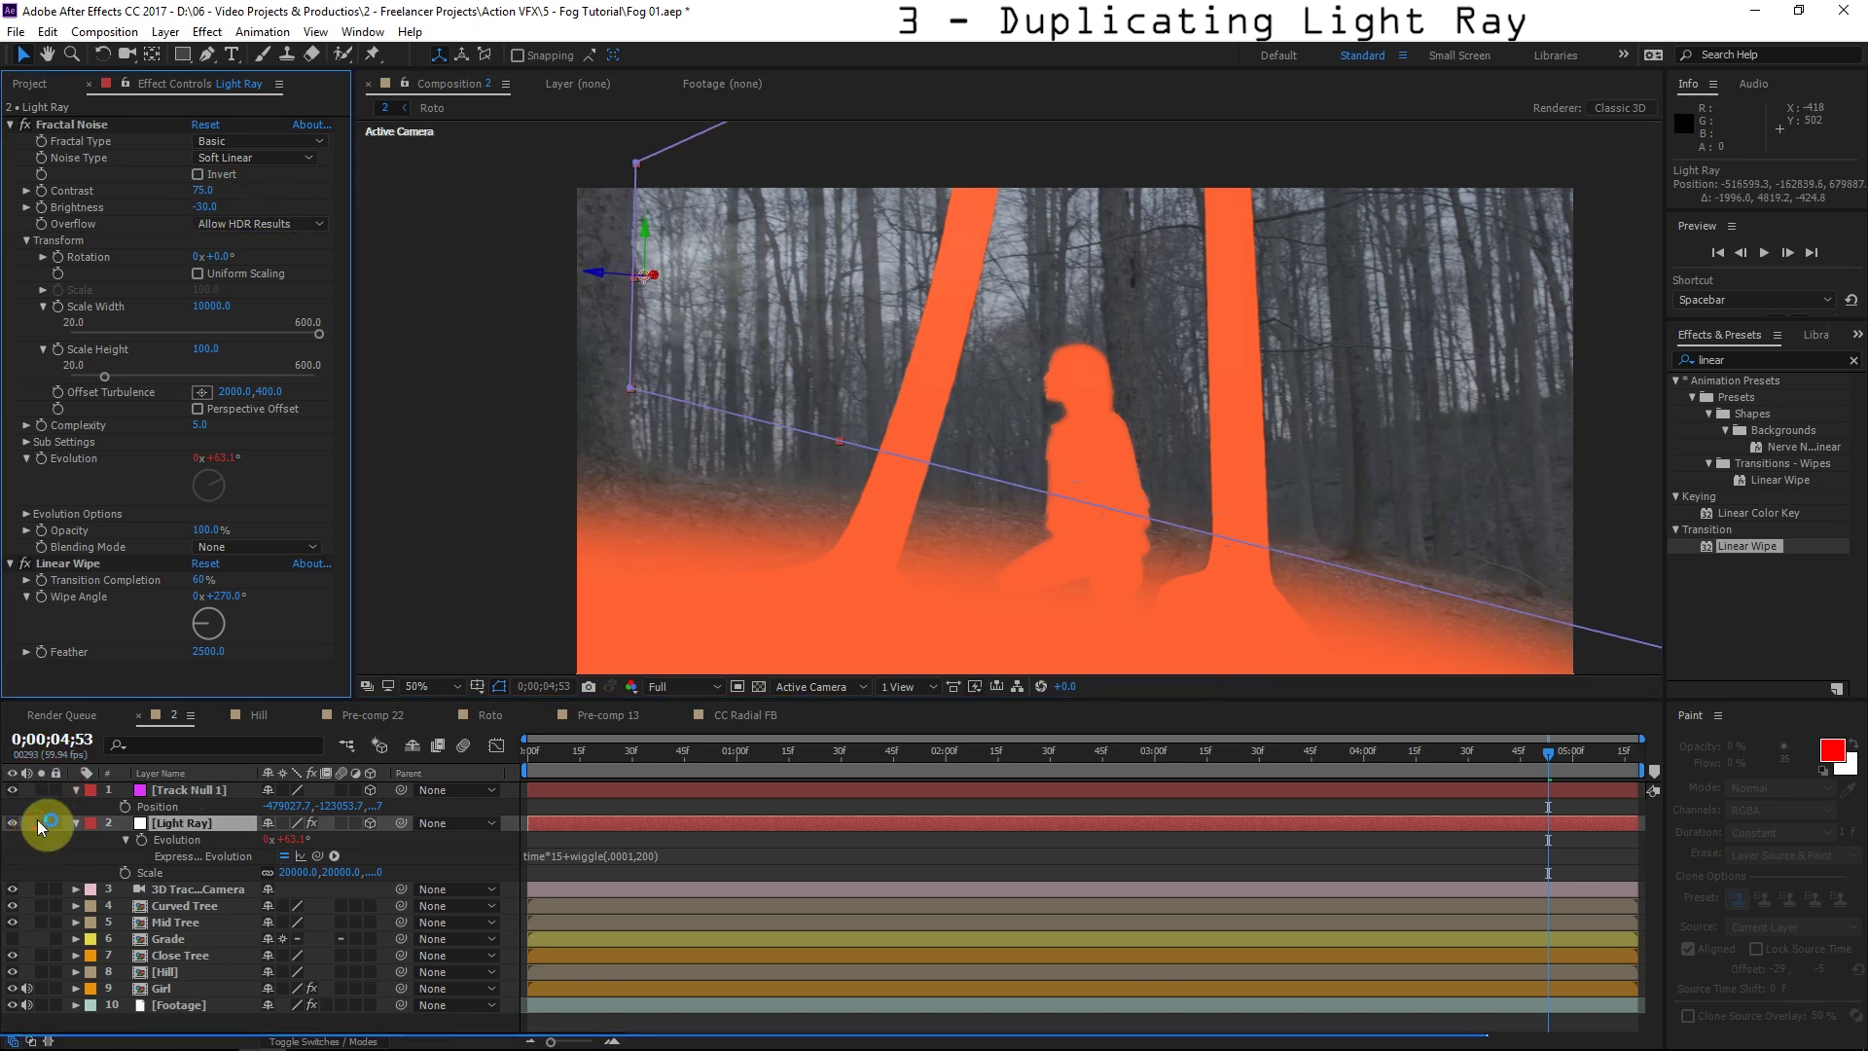
left_click(37, 819)
Duplicate the Light Ray twice, placing the copies at about -419358, -171602, 708536 and -517338, -94028, 682087.
left_click_drag(800, 336, 910, 317)
key("ctrl+d")
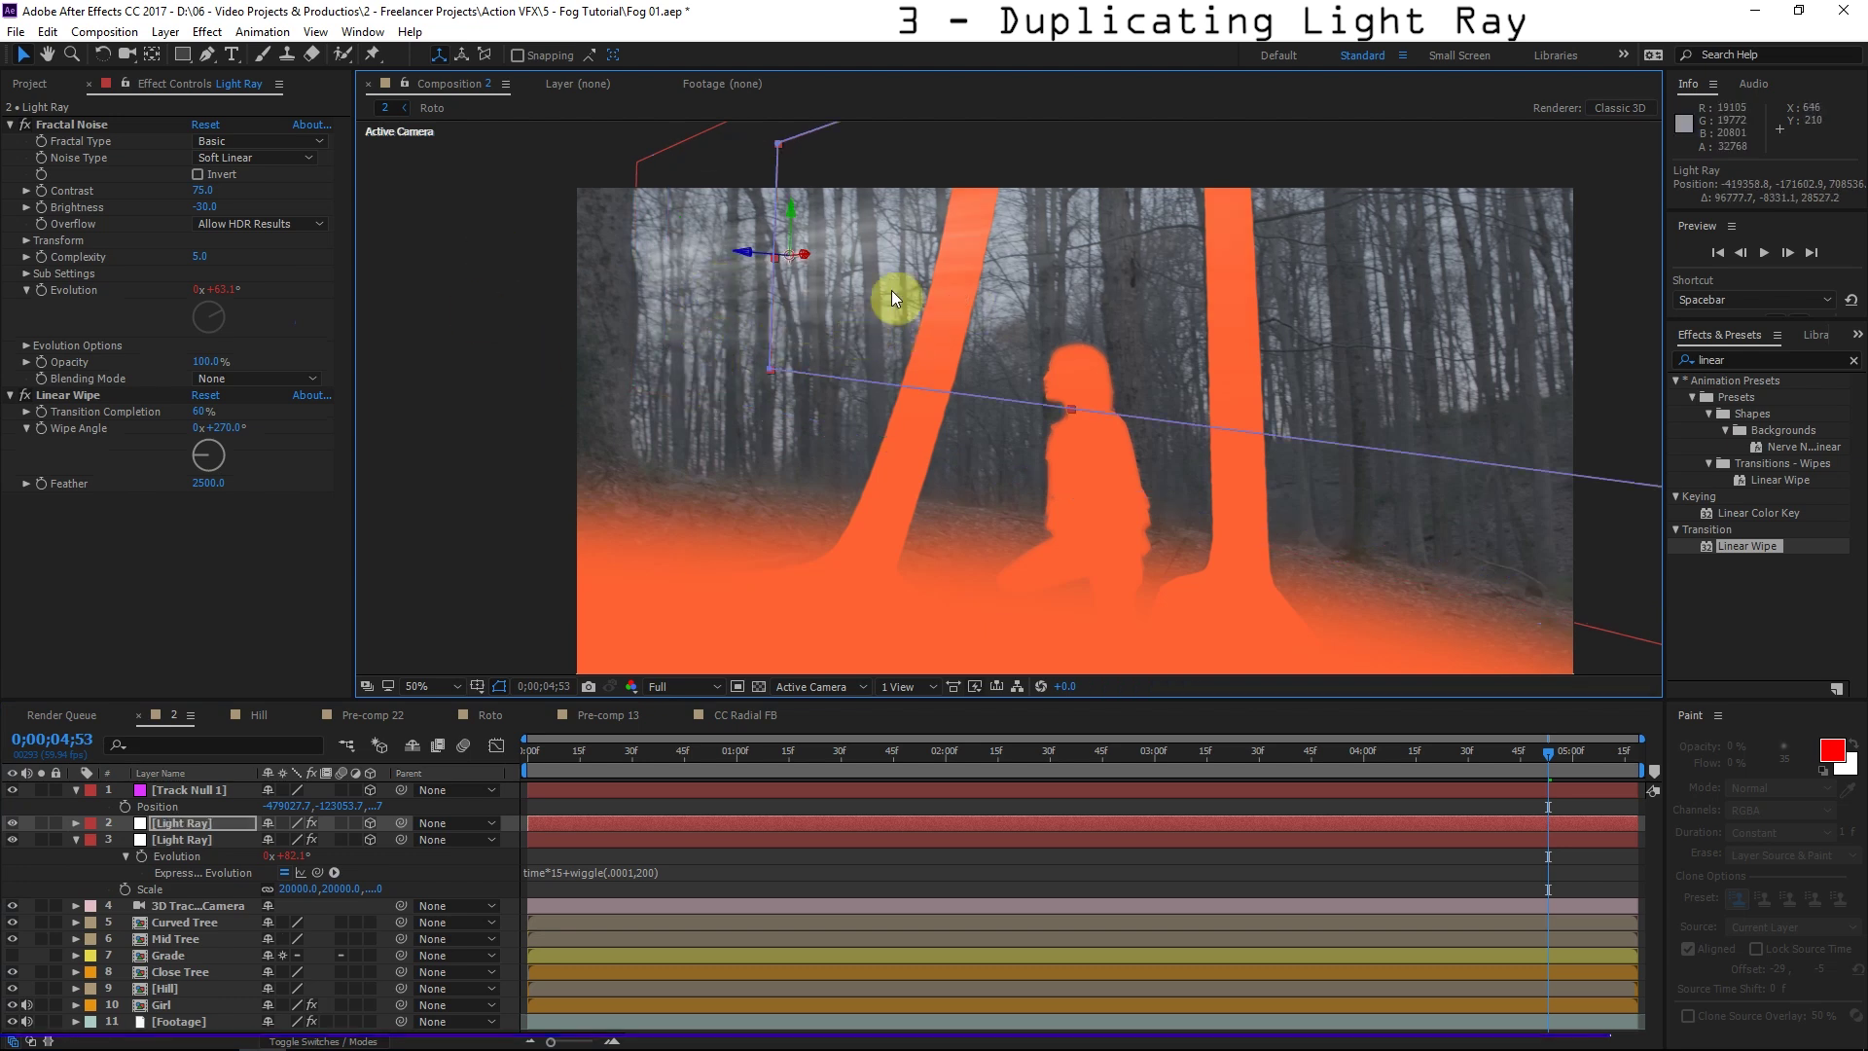
key("ctrl+d")
mouse_move(899, 281)
left_mouse_down()
mouse_move(815, 377)
mouse_move(725, 428)
left_mouse_up()
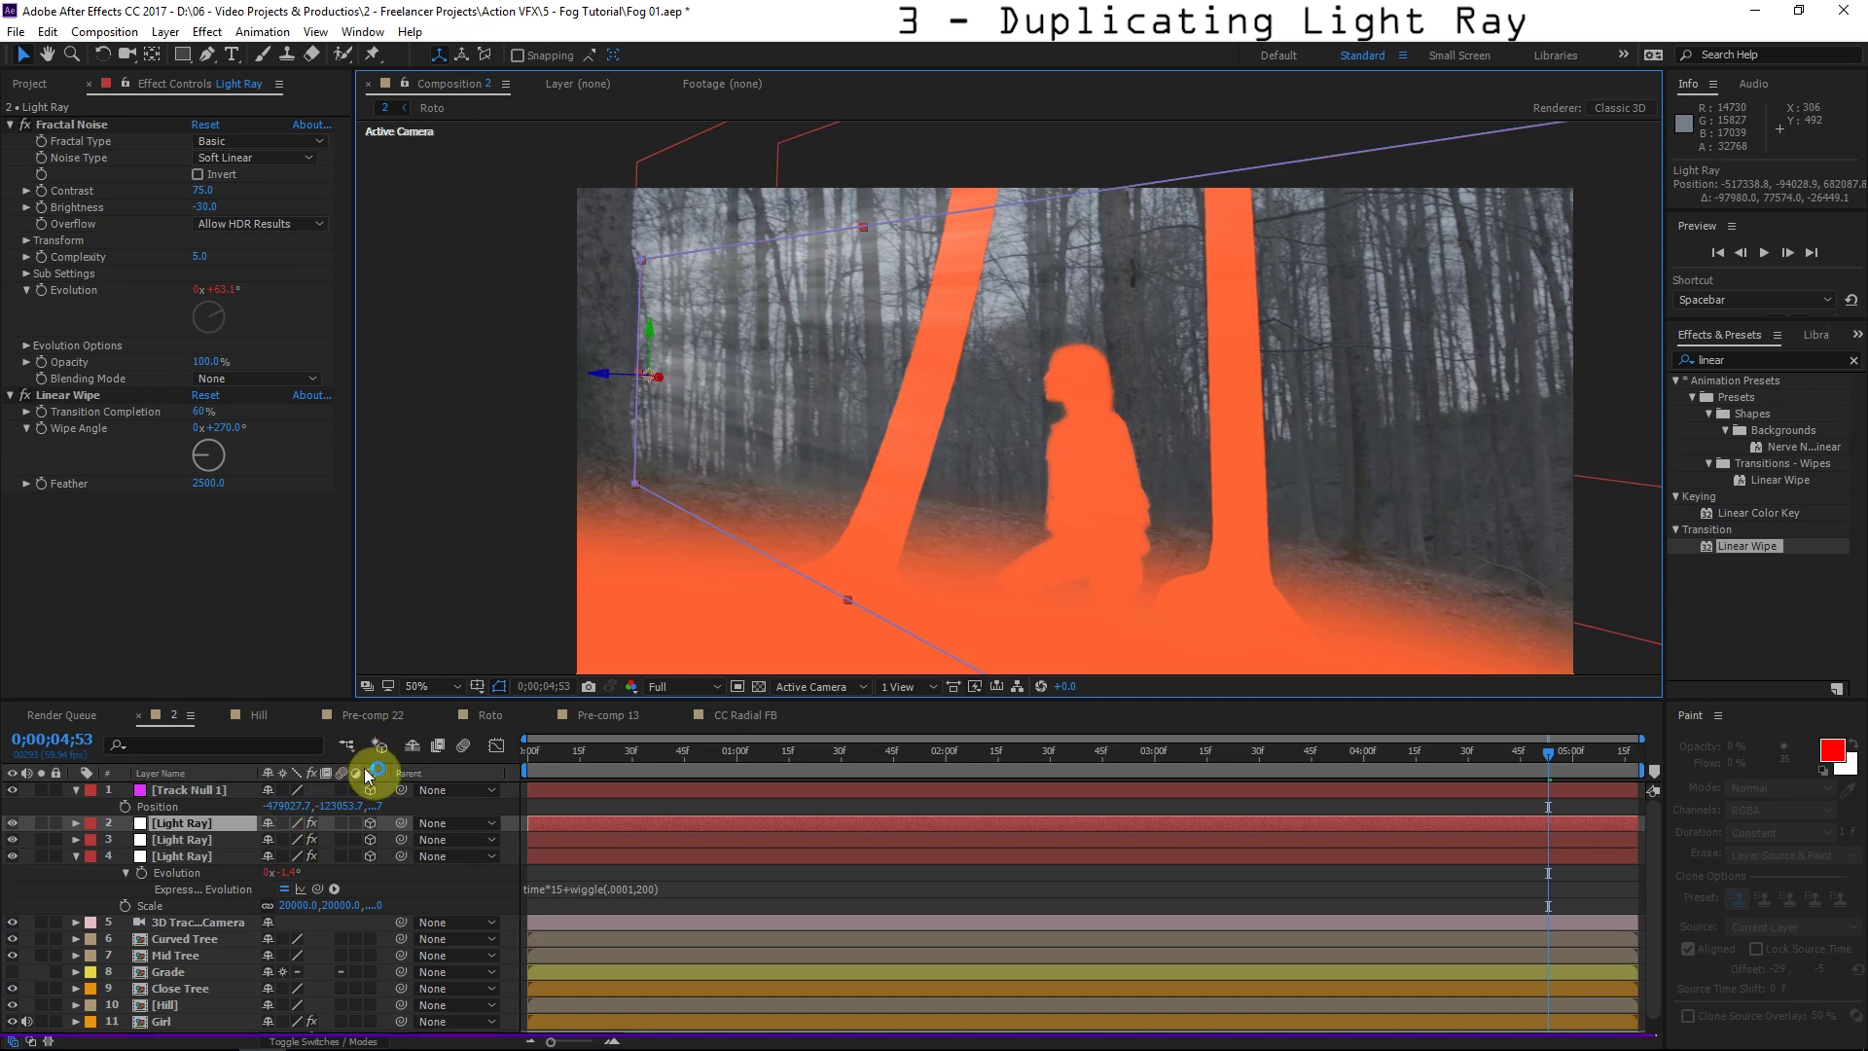
At 0;00;05;18, duplicate the Light Ray twice more, placing the newest copy past the shot's upper left edge at about -639298, -204476, 632132.
left_click(1632, 751)
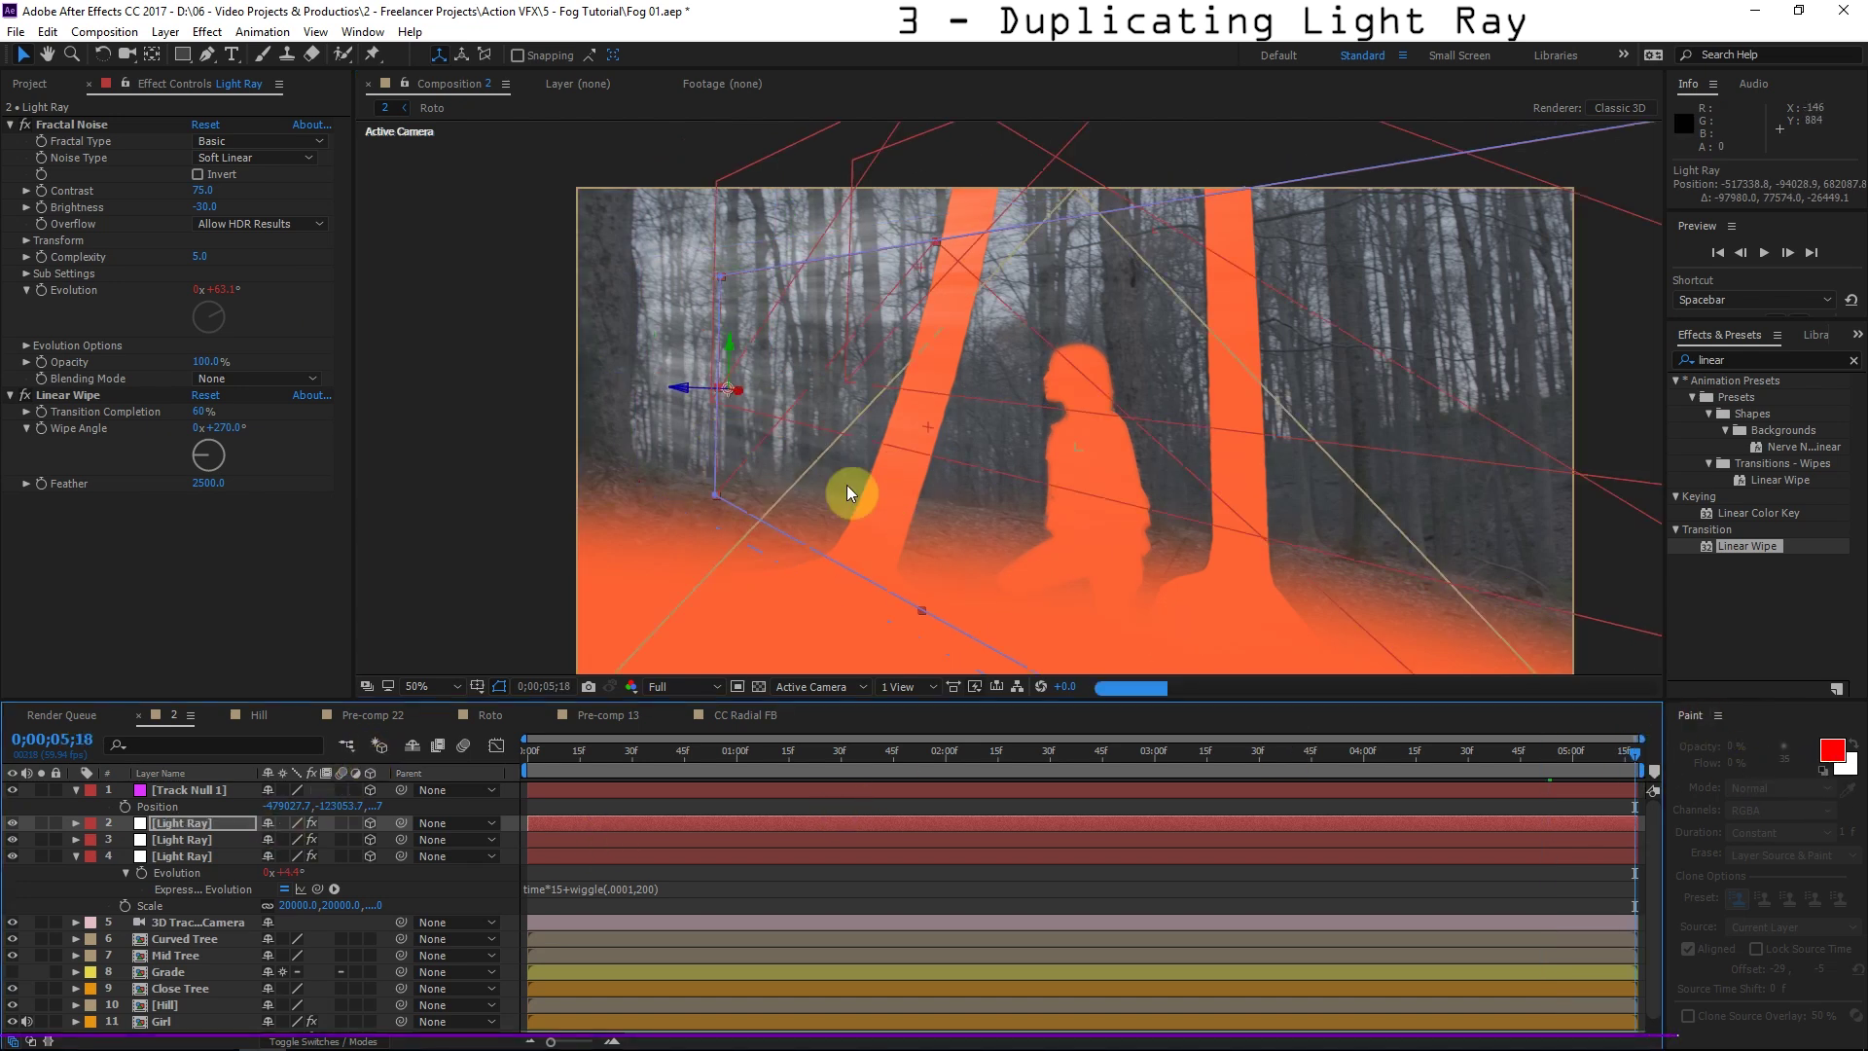
key("ctrl+d")
left_click_drag(874, 452, 750, 379)
key("ctrl+d")
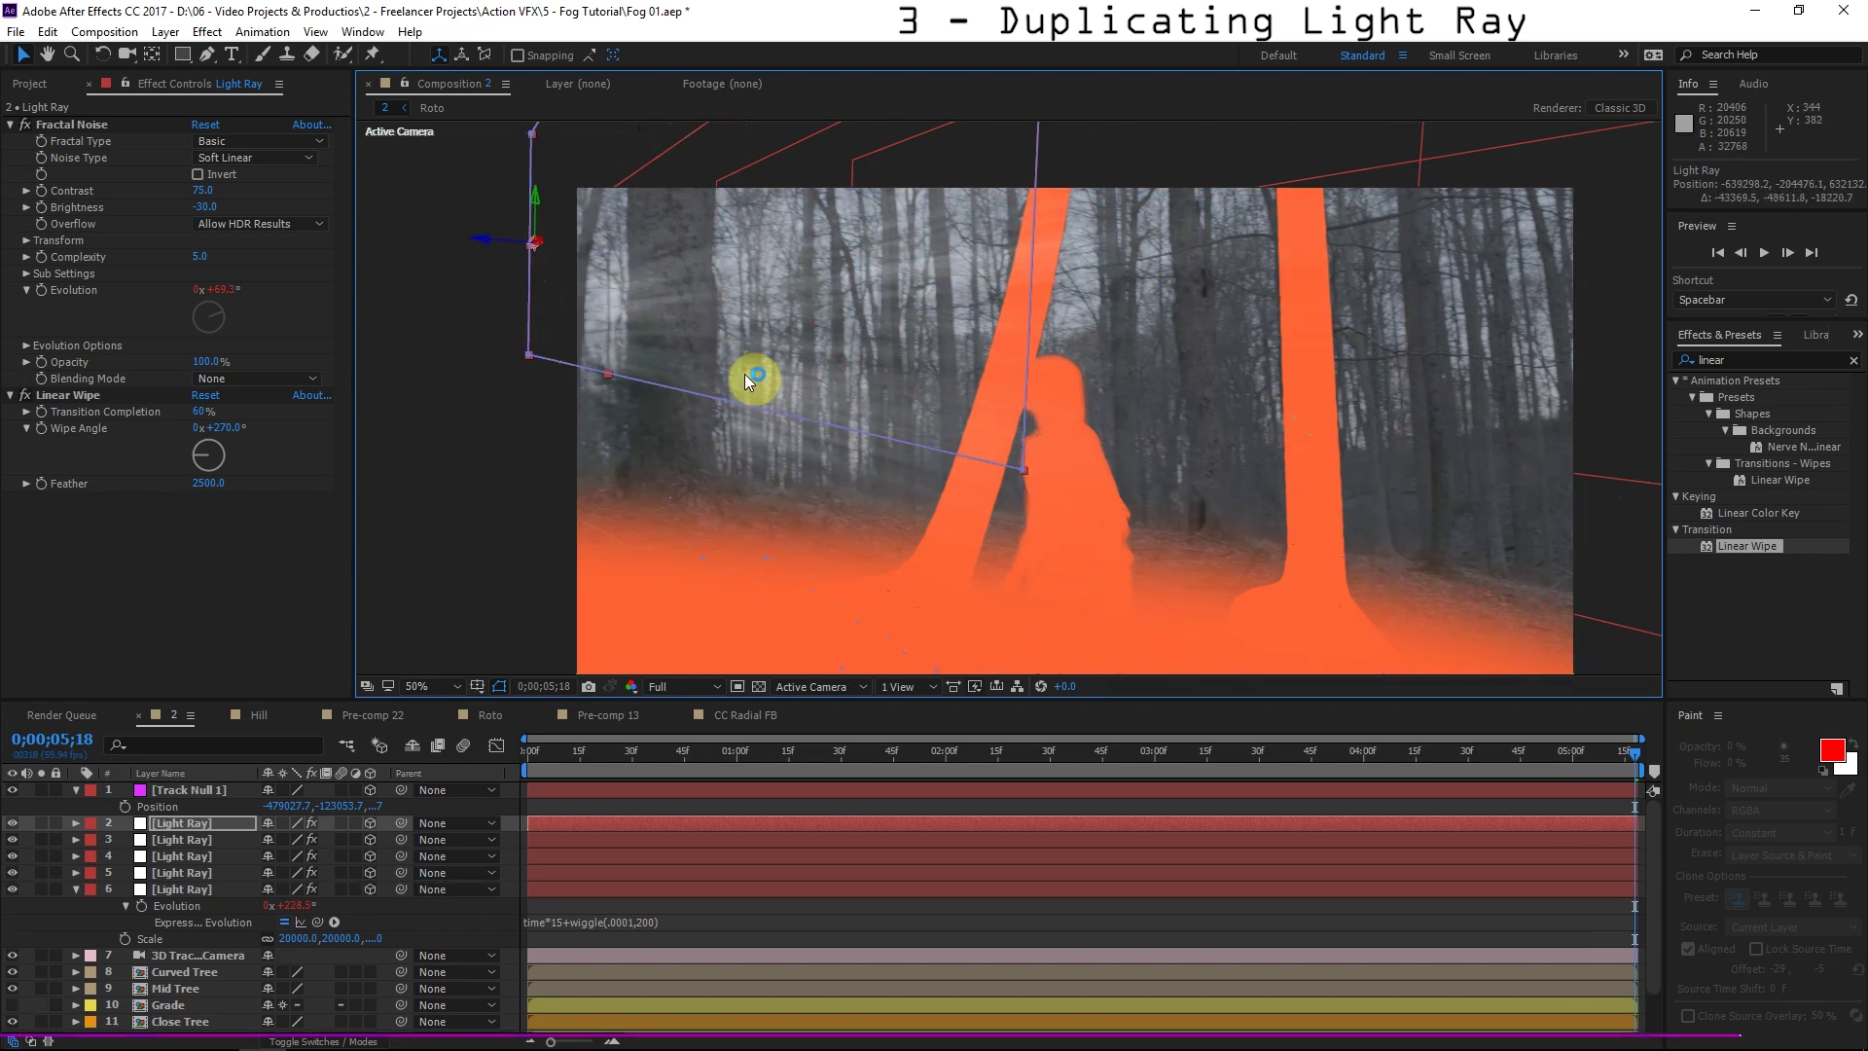
Add two more Light Ray copies around the leaning tree, at about -355017, -177852, 737293 and -273096, -181543, 767041.
key("ctrl+d")
left_click_drag(702, 297, 1097, 305)
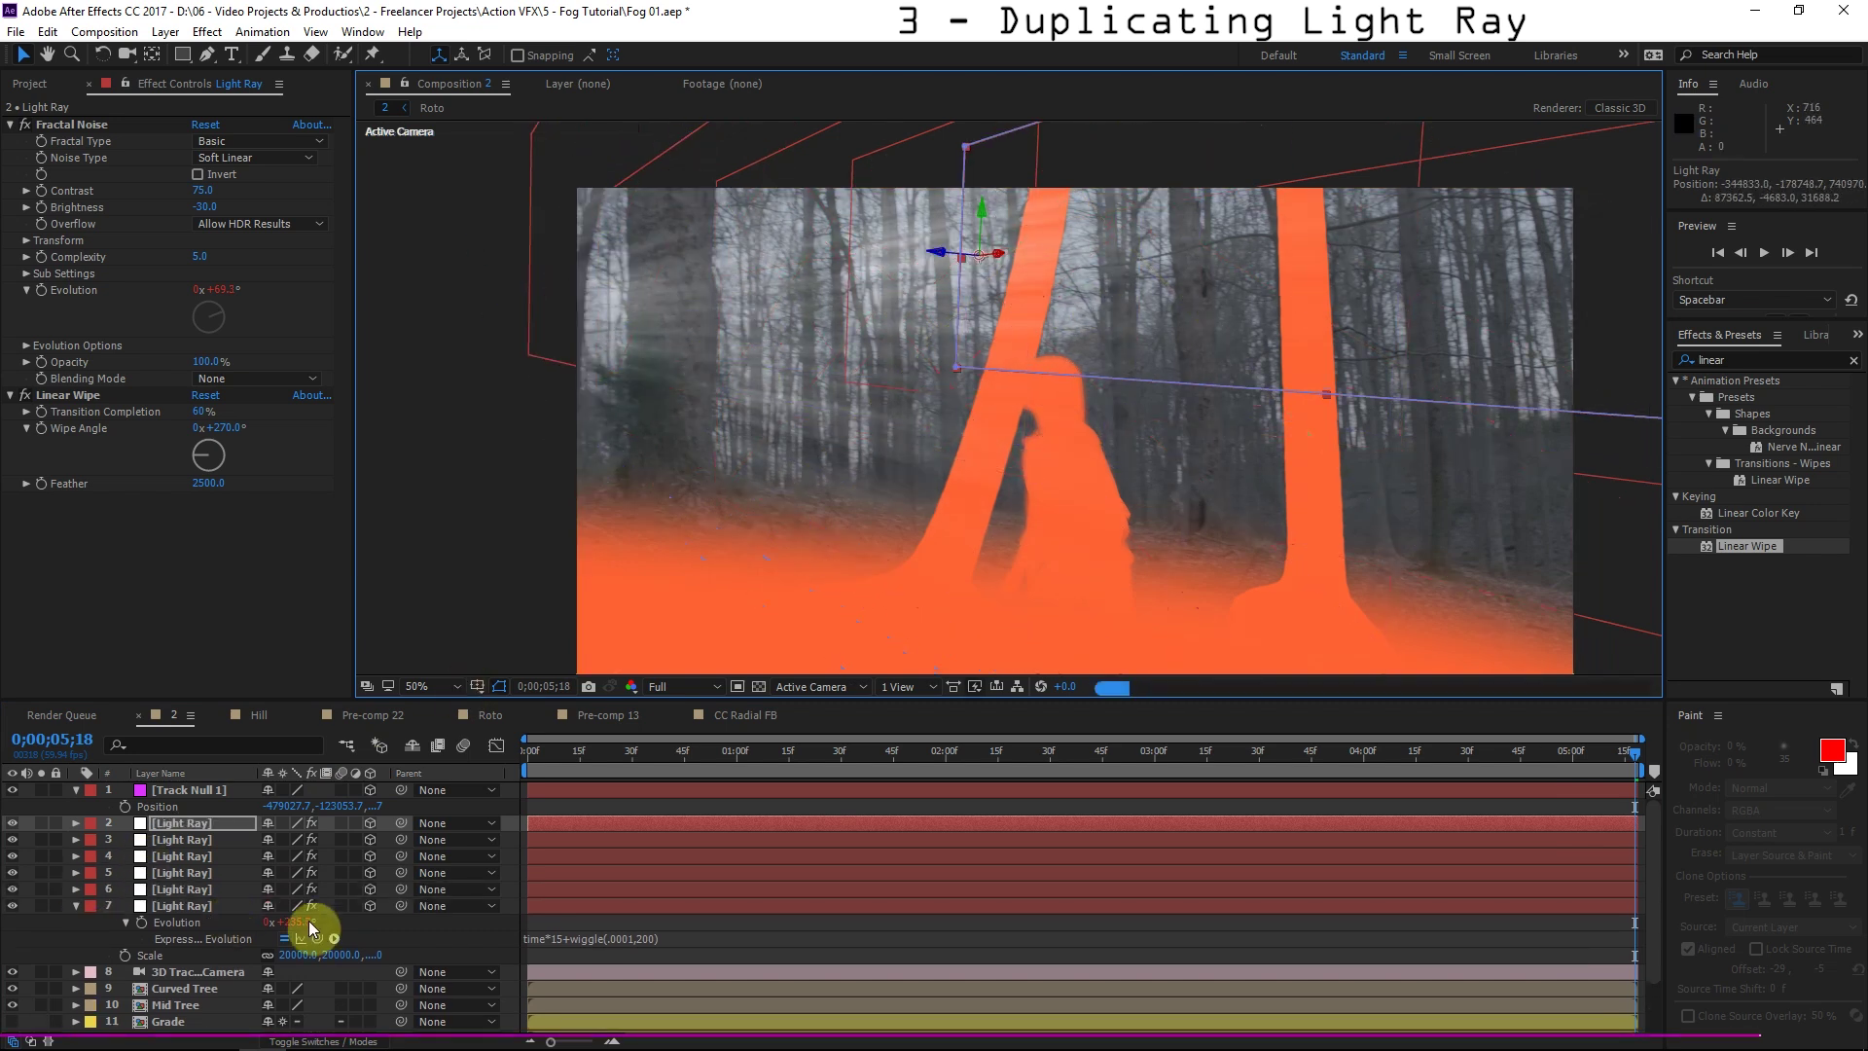
left_click_drag(1196, 267, 1183, 265)
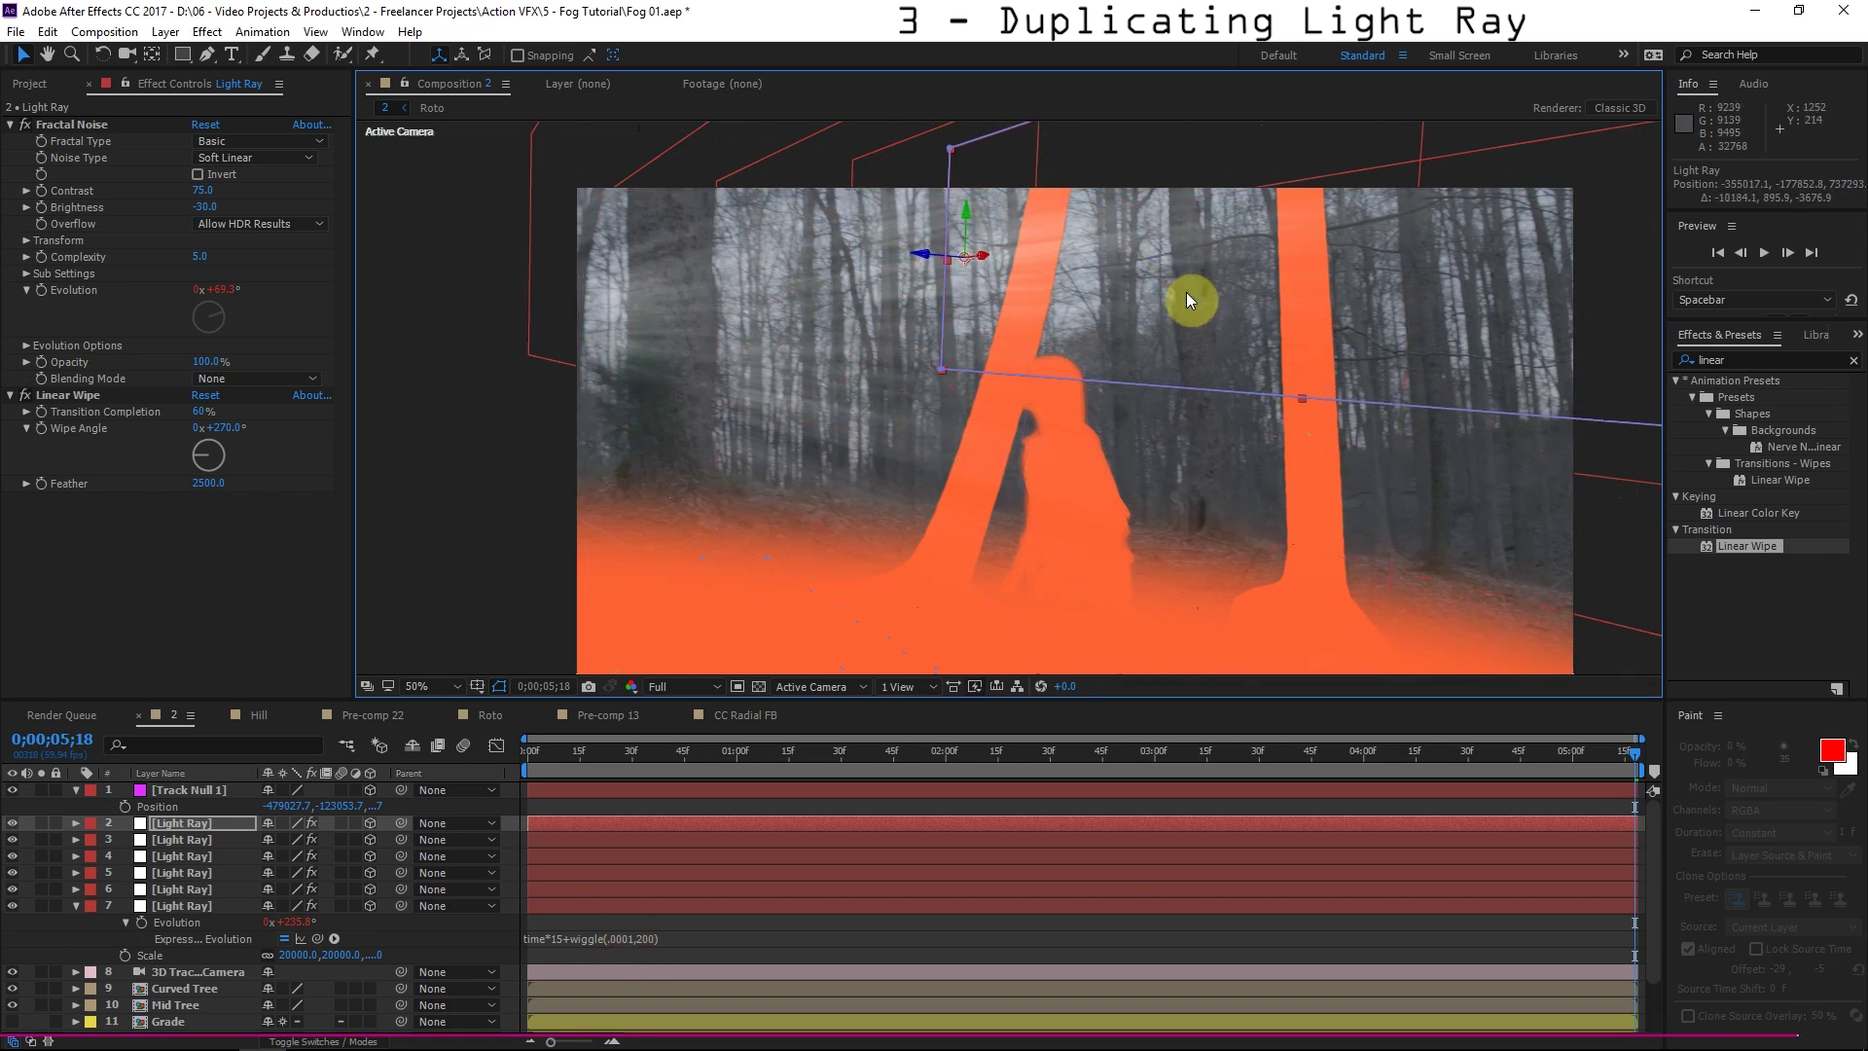
key("ctrl+d")
left_click_drag(1101, 277, 1224, 265)
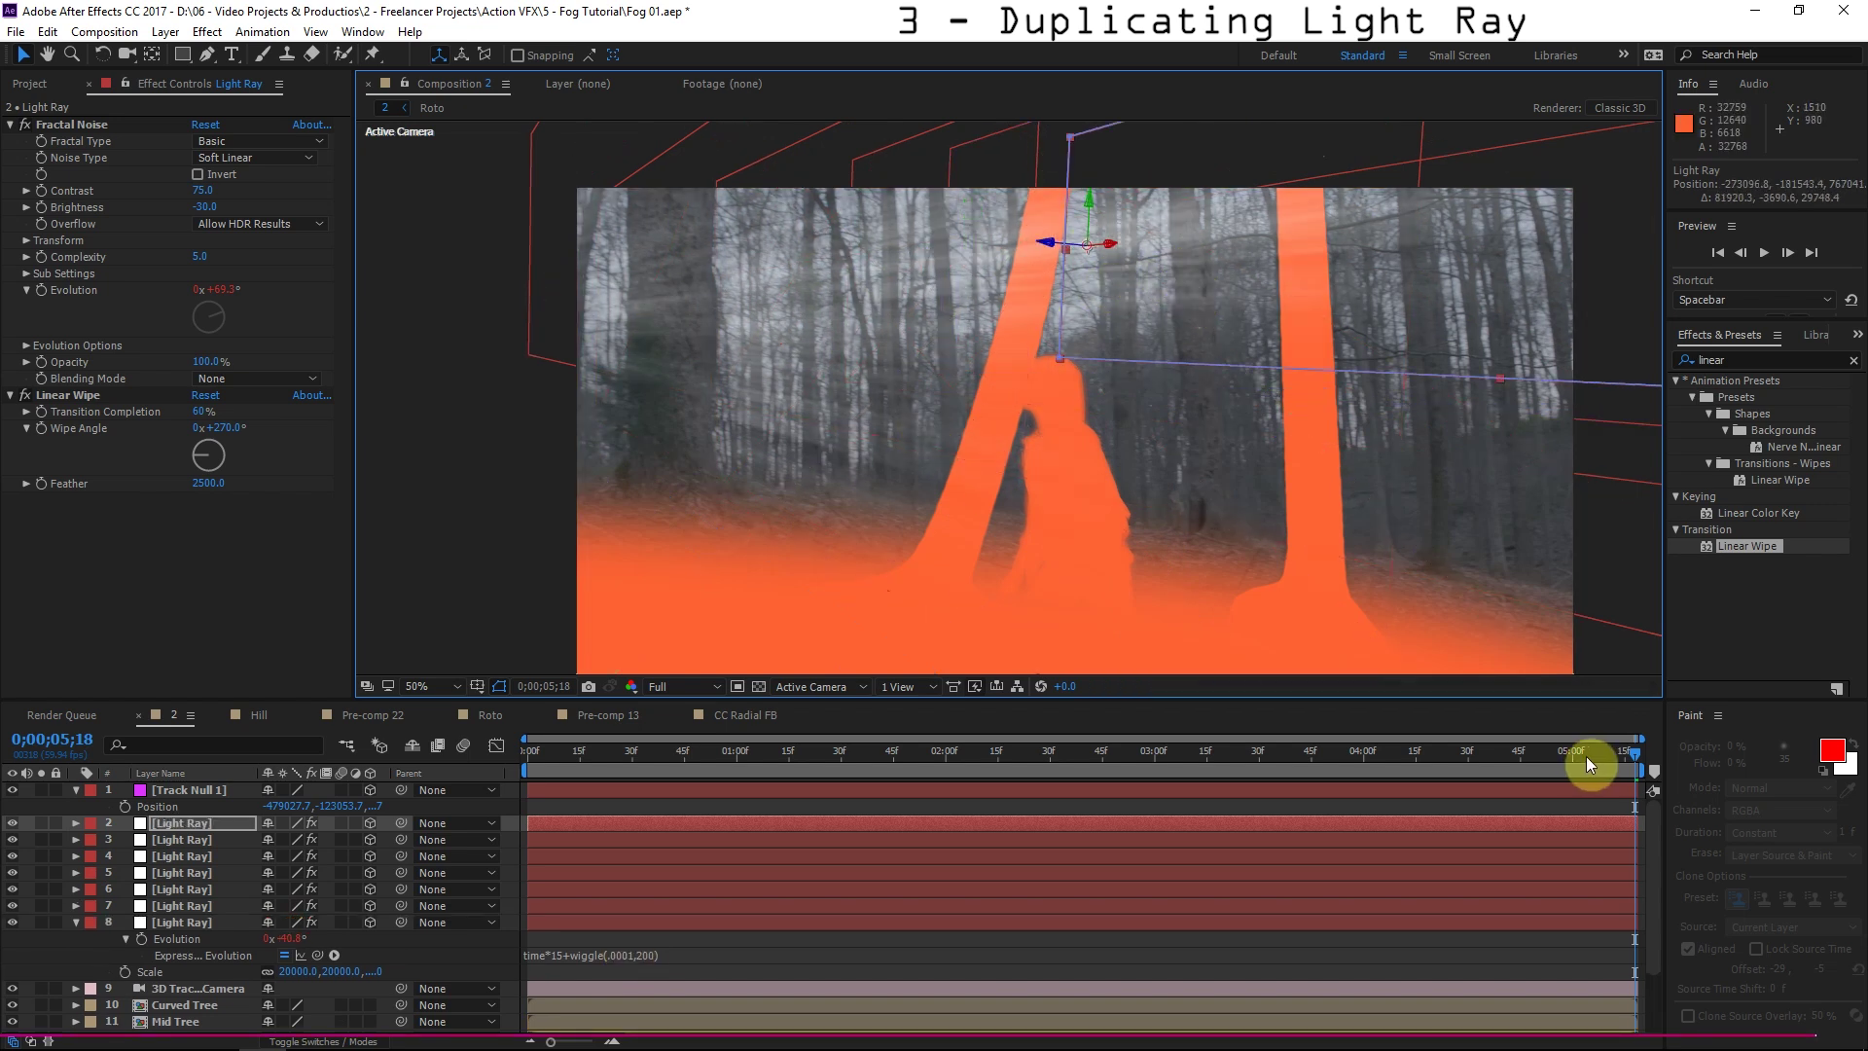
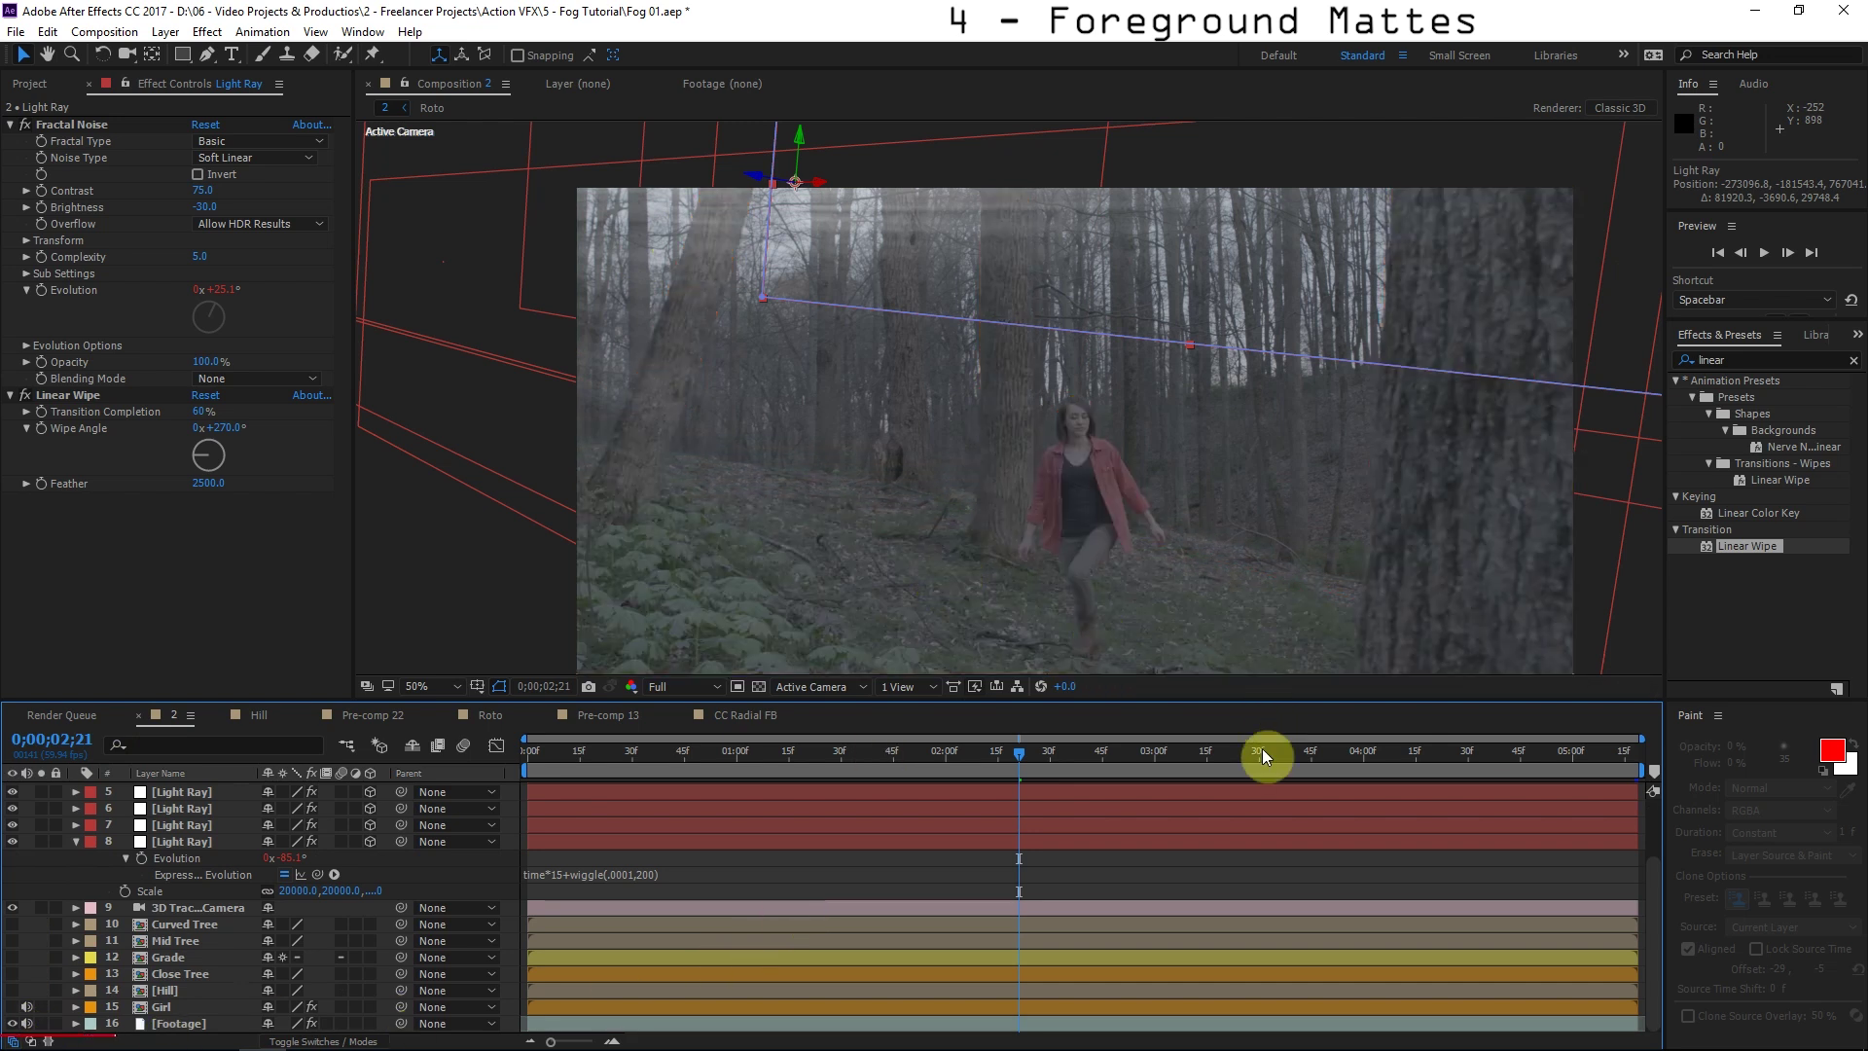
Review the light rays at 0;00;01;25 and 0;00;04;16, and collapse the expanded properties of Light Ray layer 8.
left_click(823, 756)
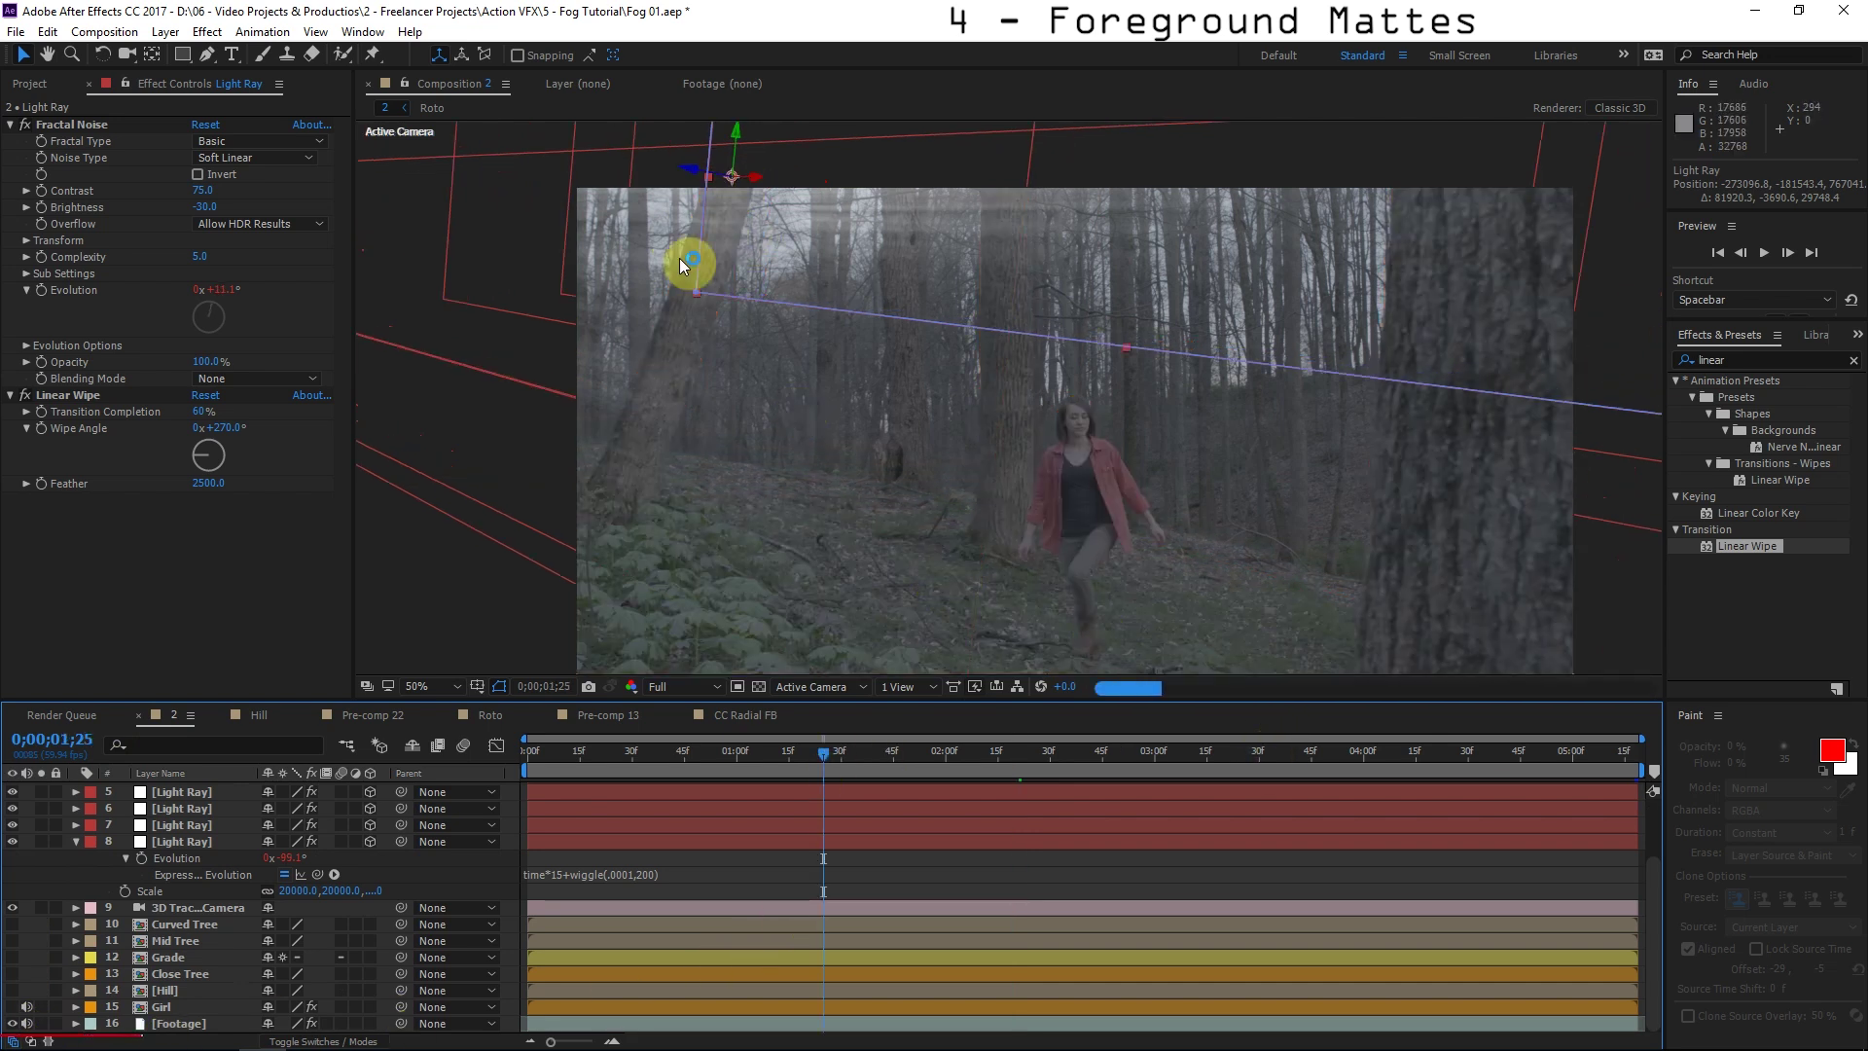
left_click(14, 943)
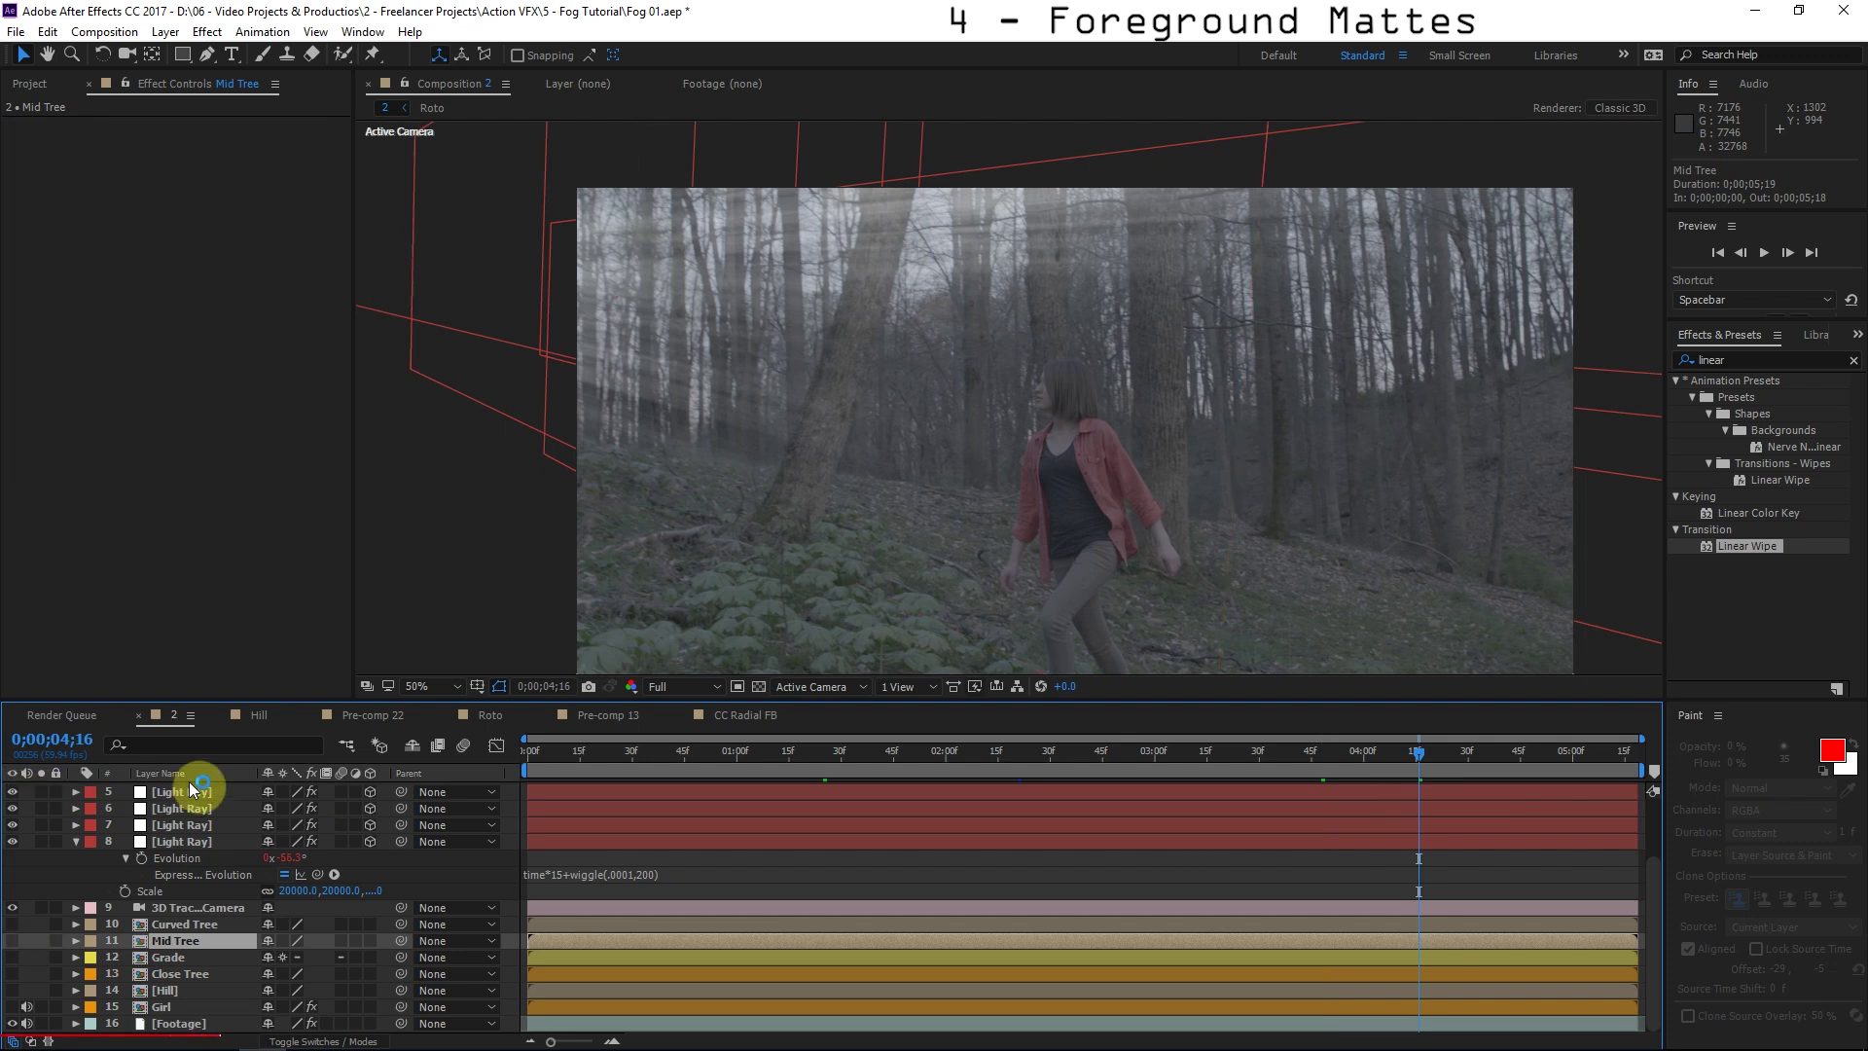
left_click(79, 834)
left_click(78, 838)
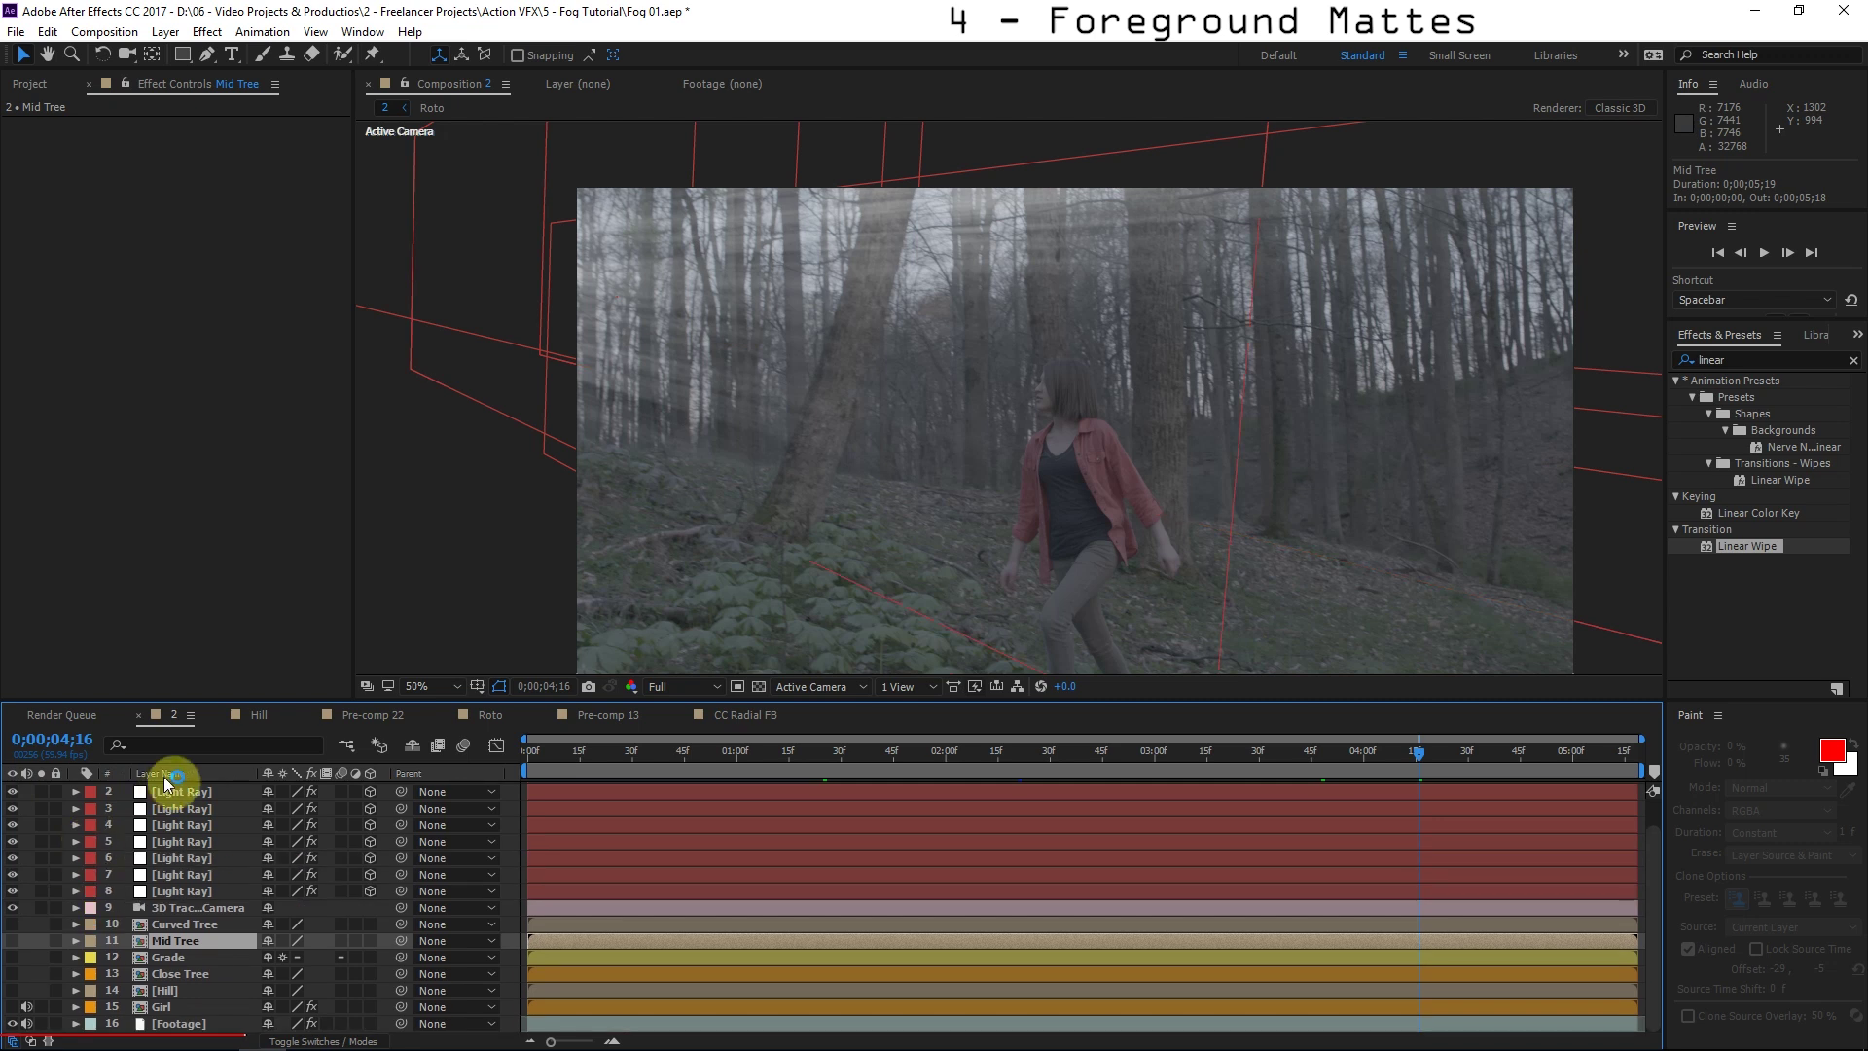
Create a hidden 4000 by 800 px white solid named Matte directly above Light Ray layer 6.
left_click(201, 852)
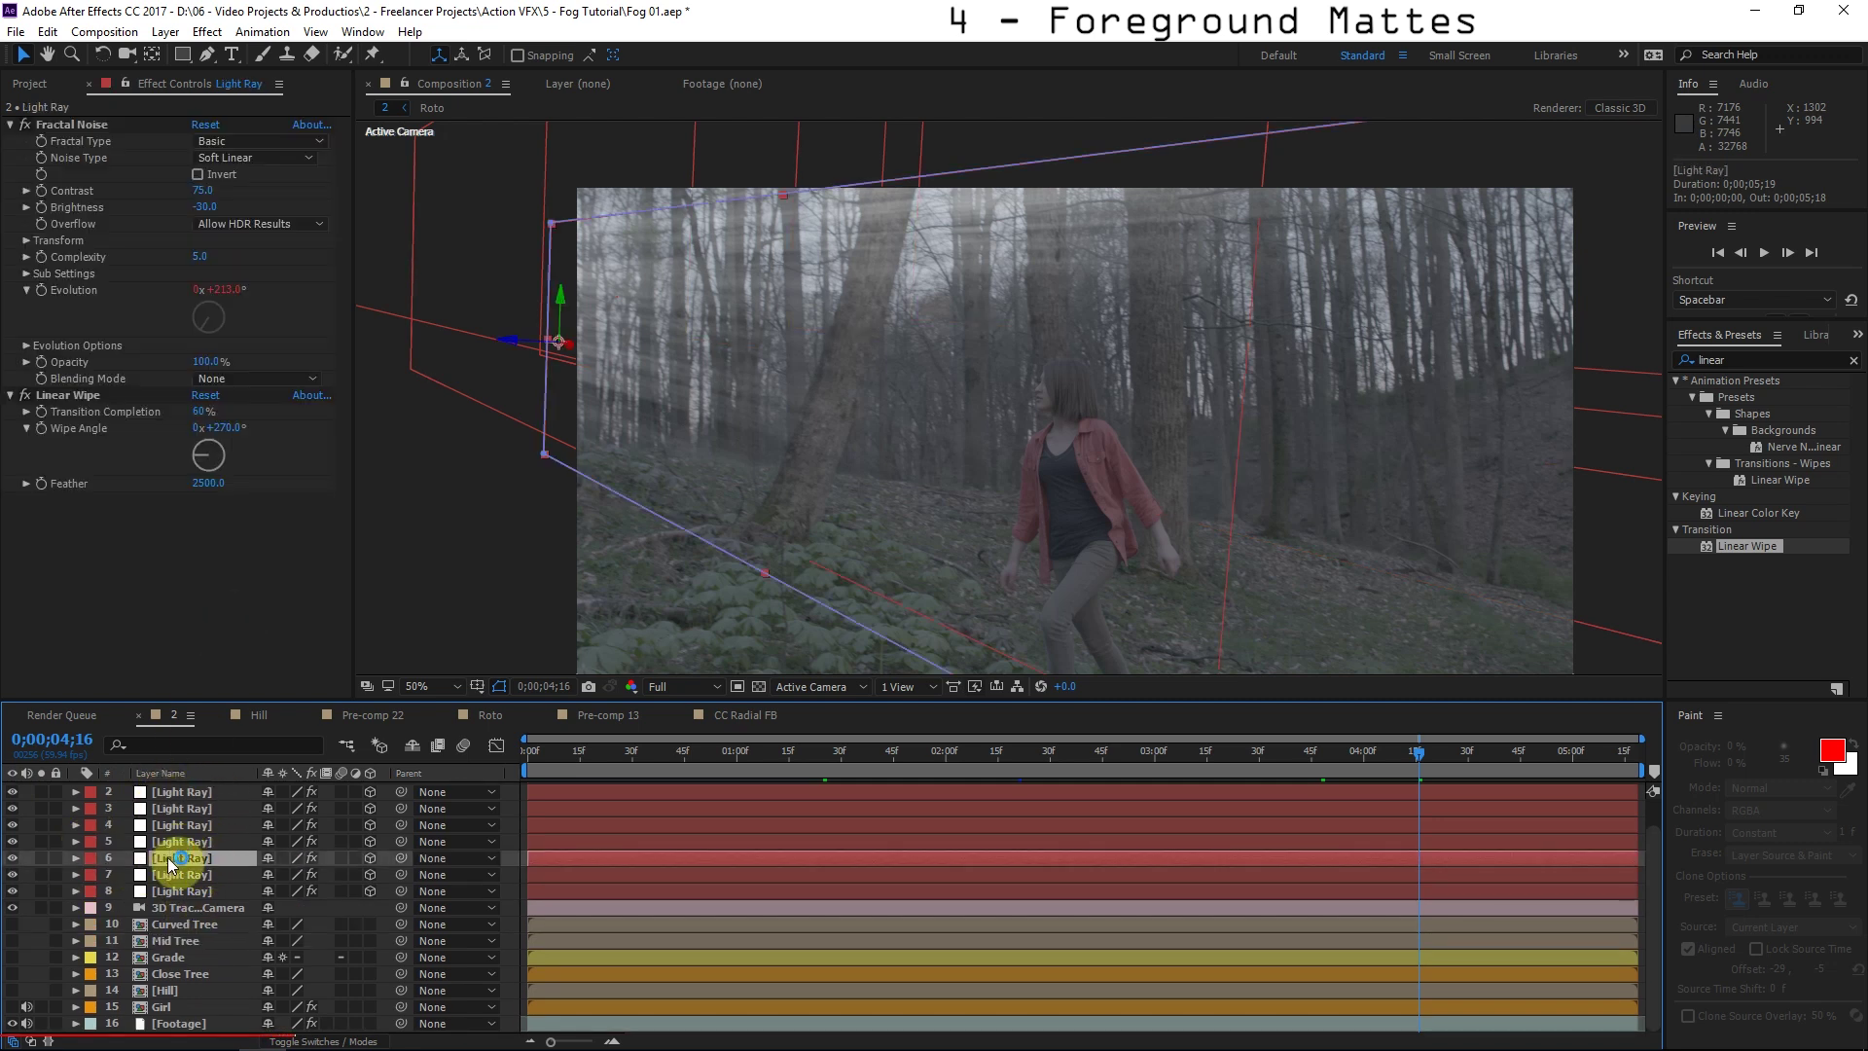
key("ctrl+shift+y")
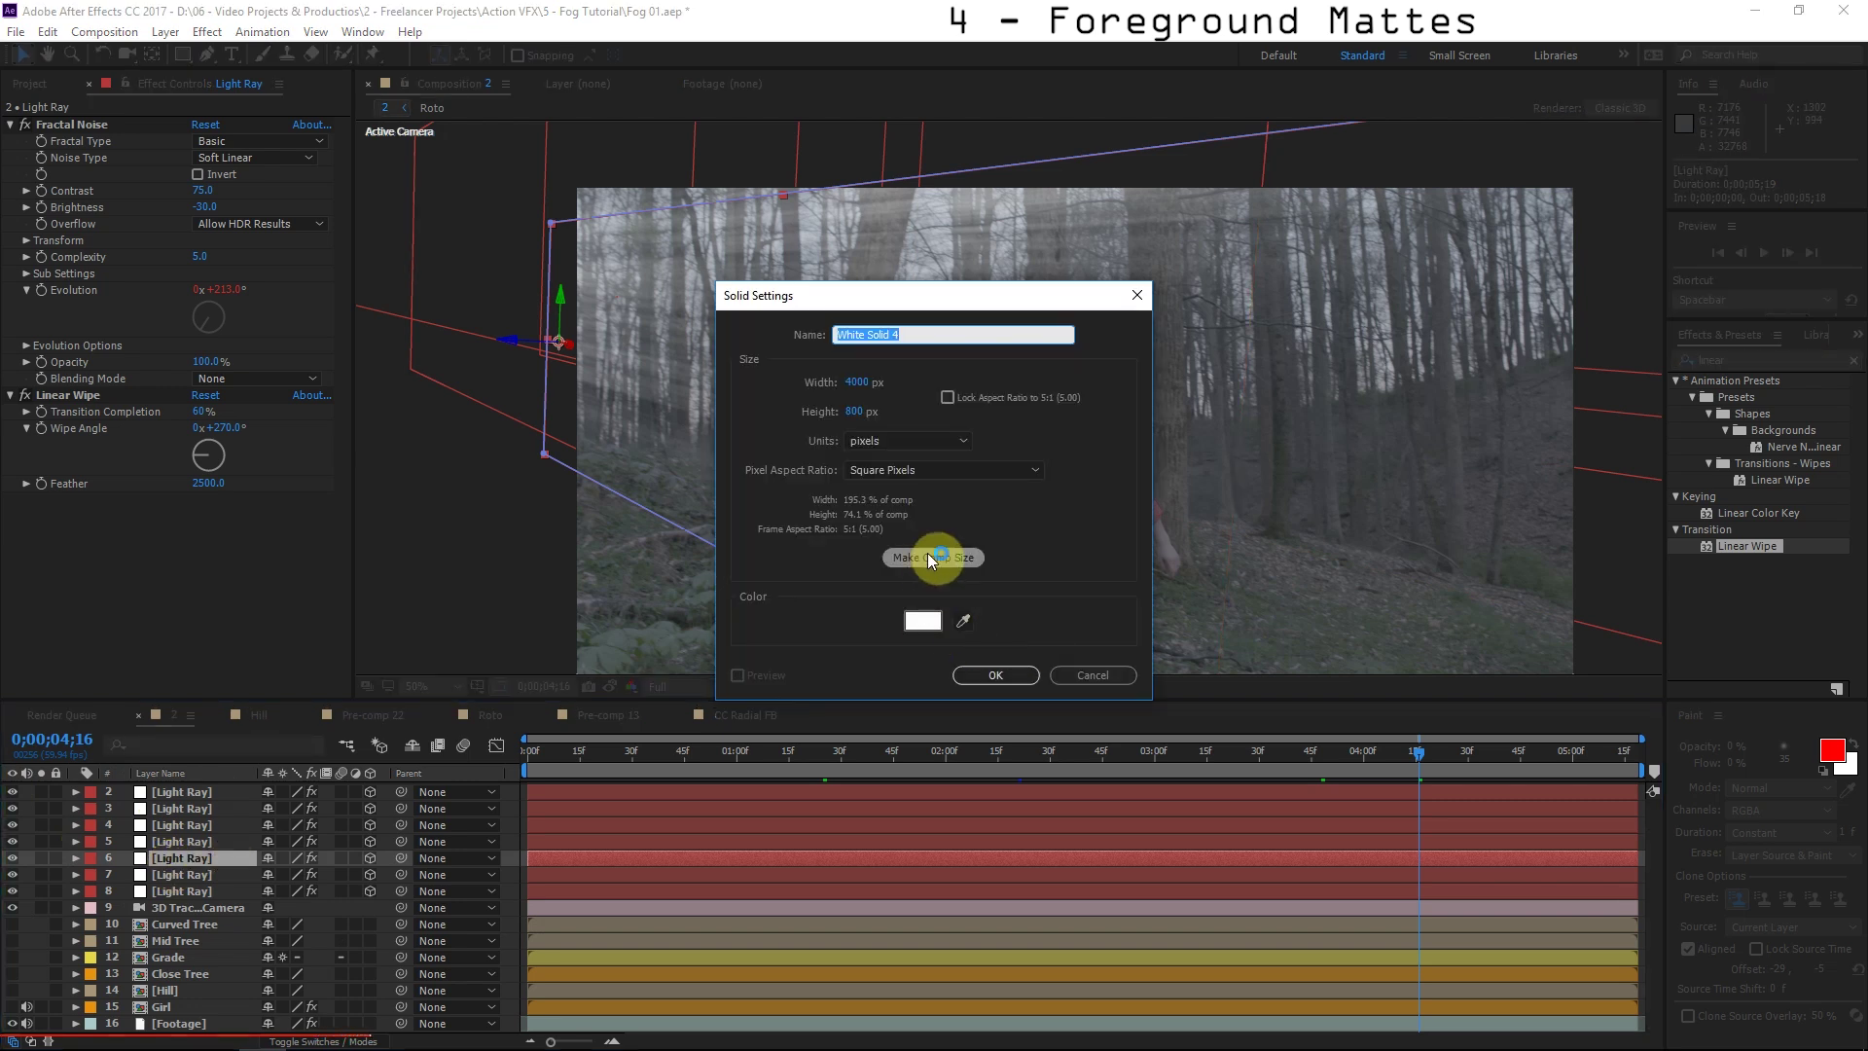
type("Matte")
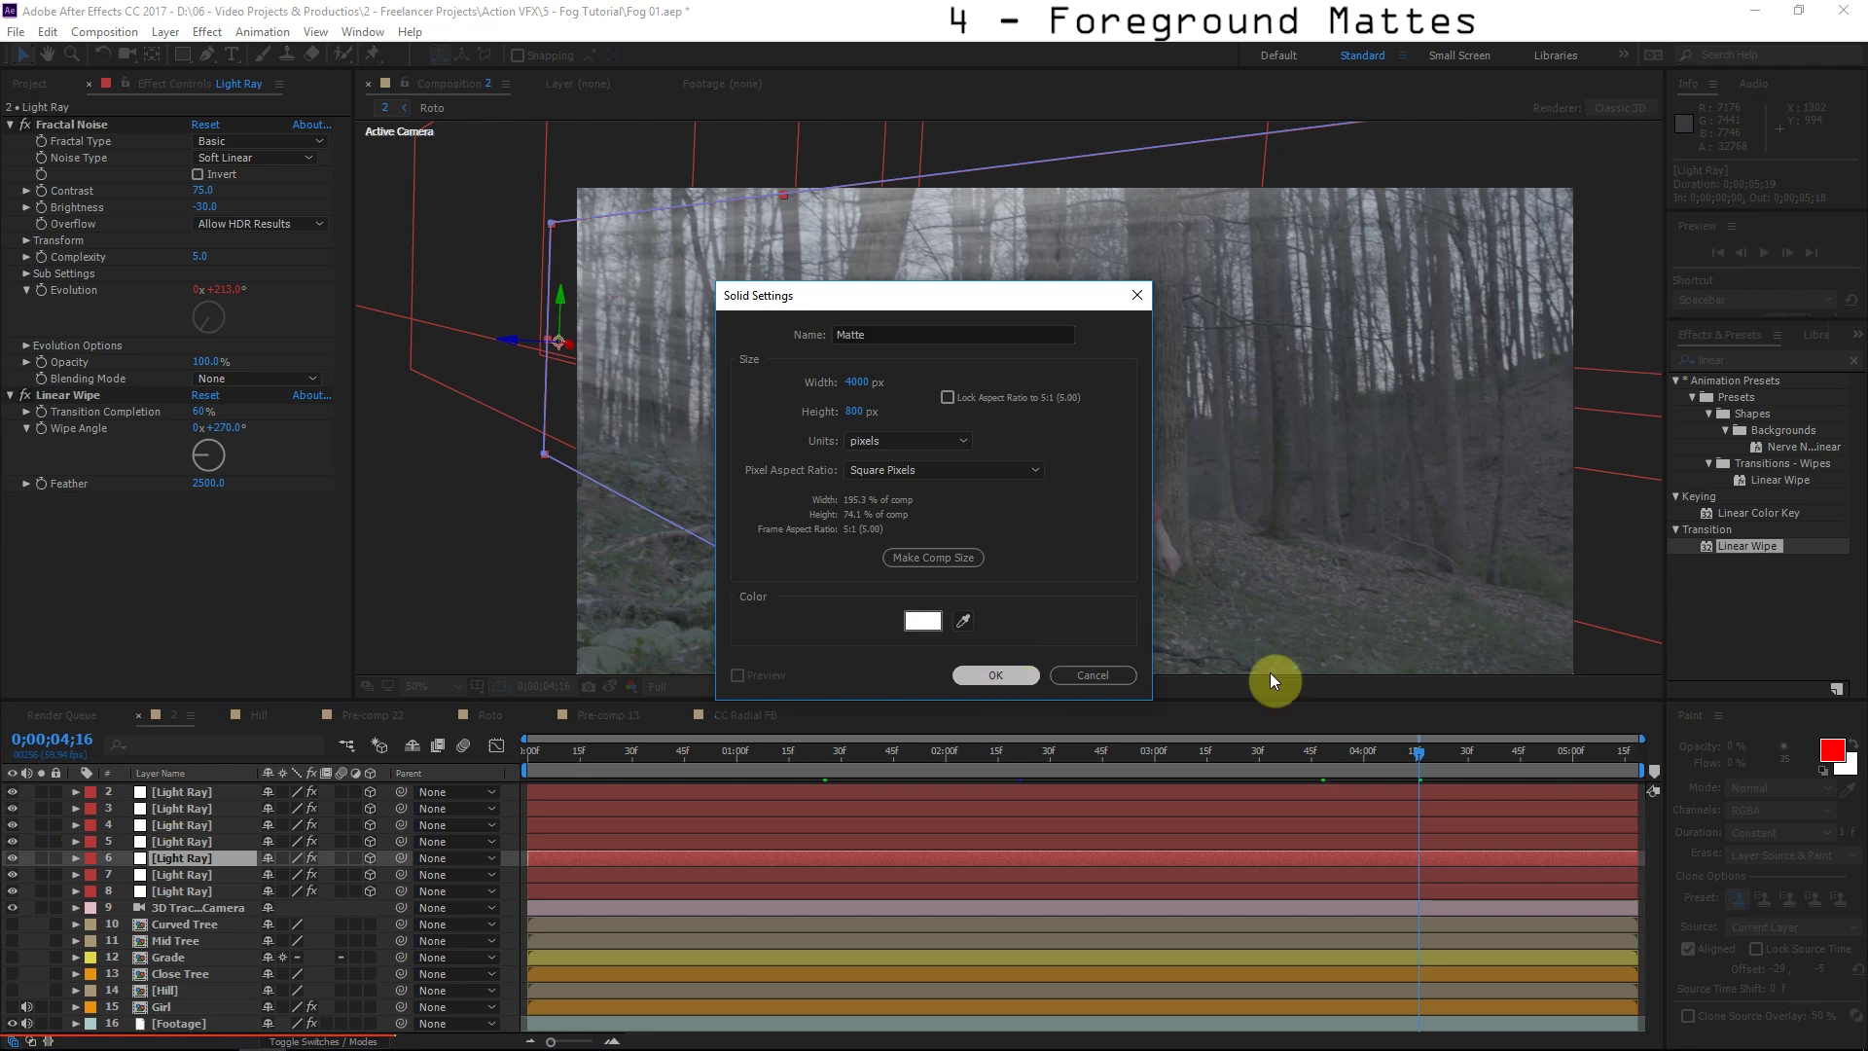
left_click(1034, 676)
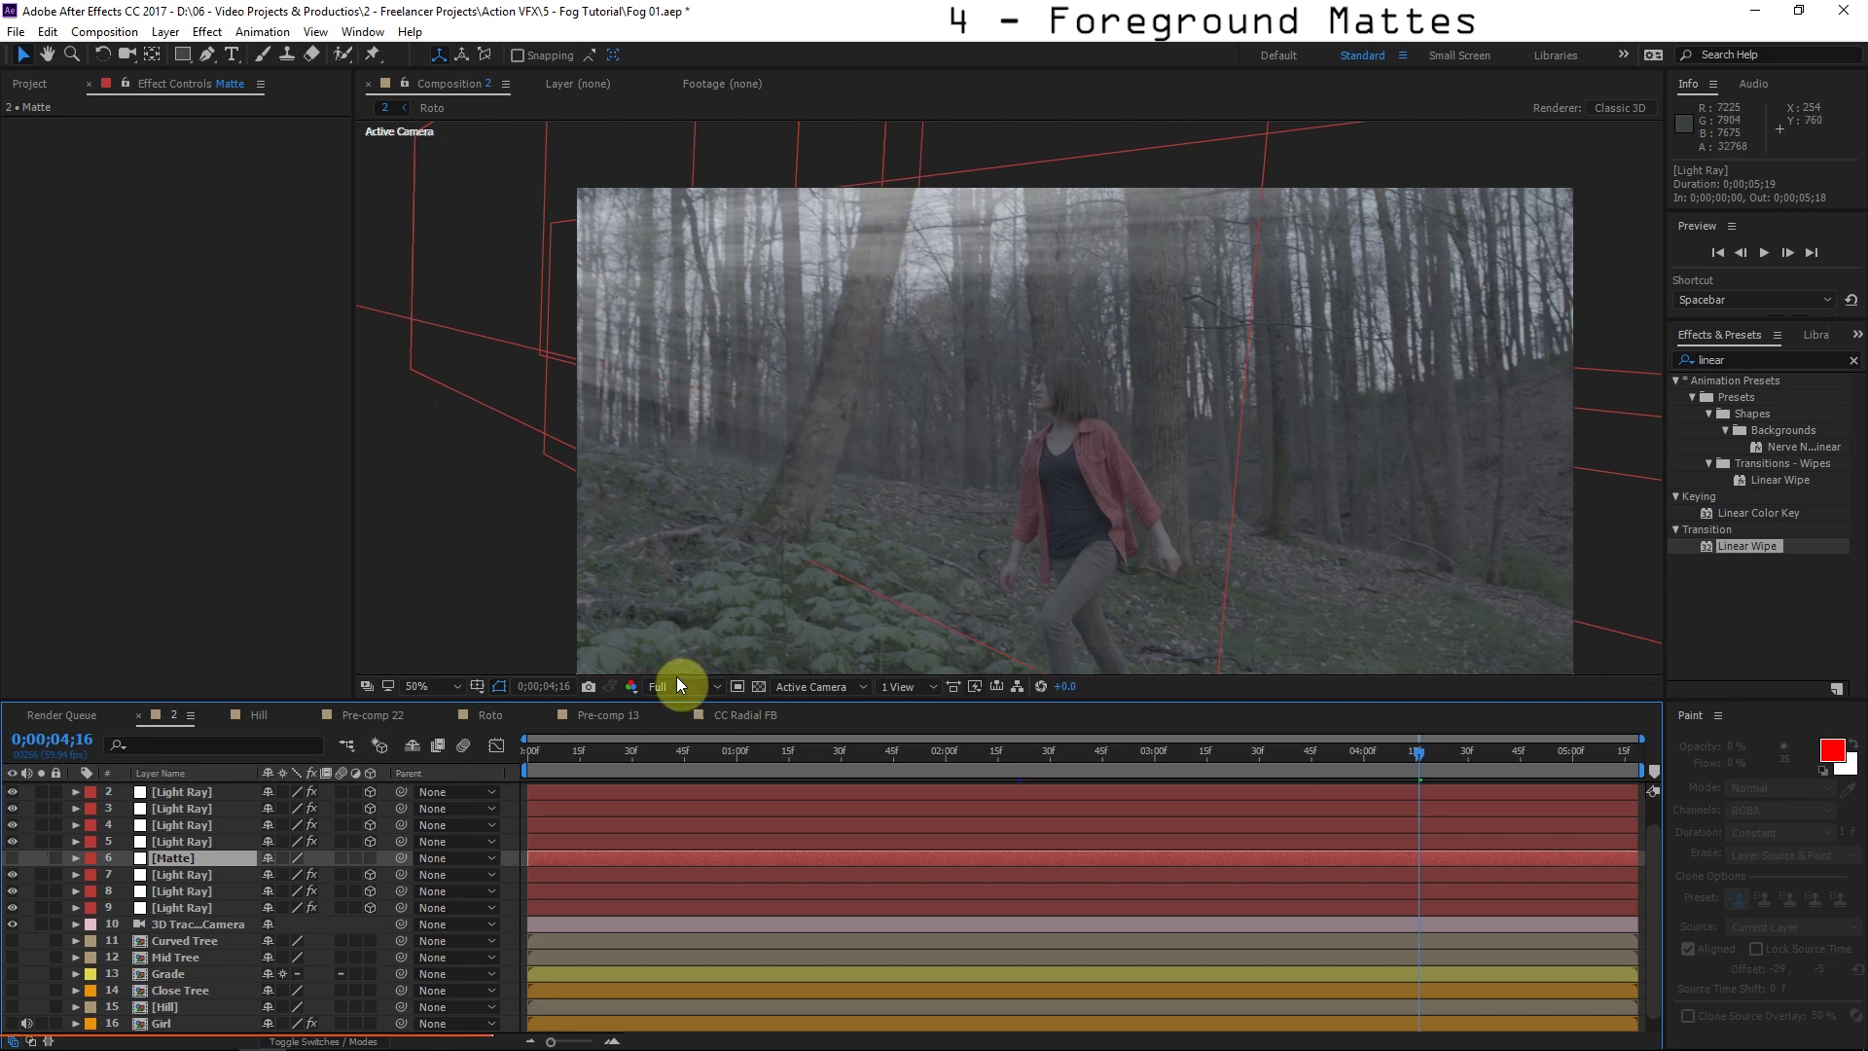
Check the effect of Light Ray layer 3 by toggling its visibility, and look over the remaining layers in the stack.
left_click(178, 827)
left_click(169, 807)
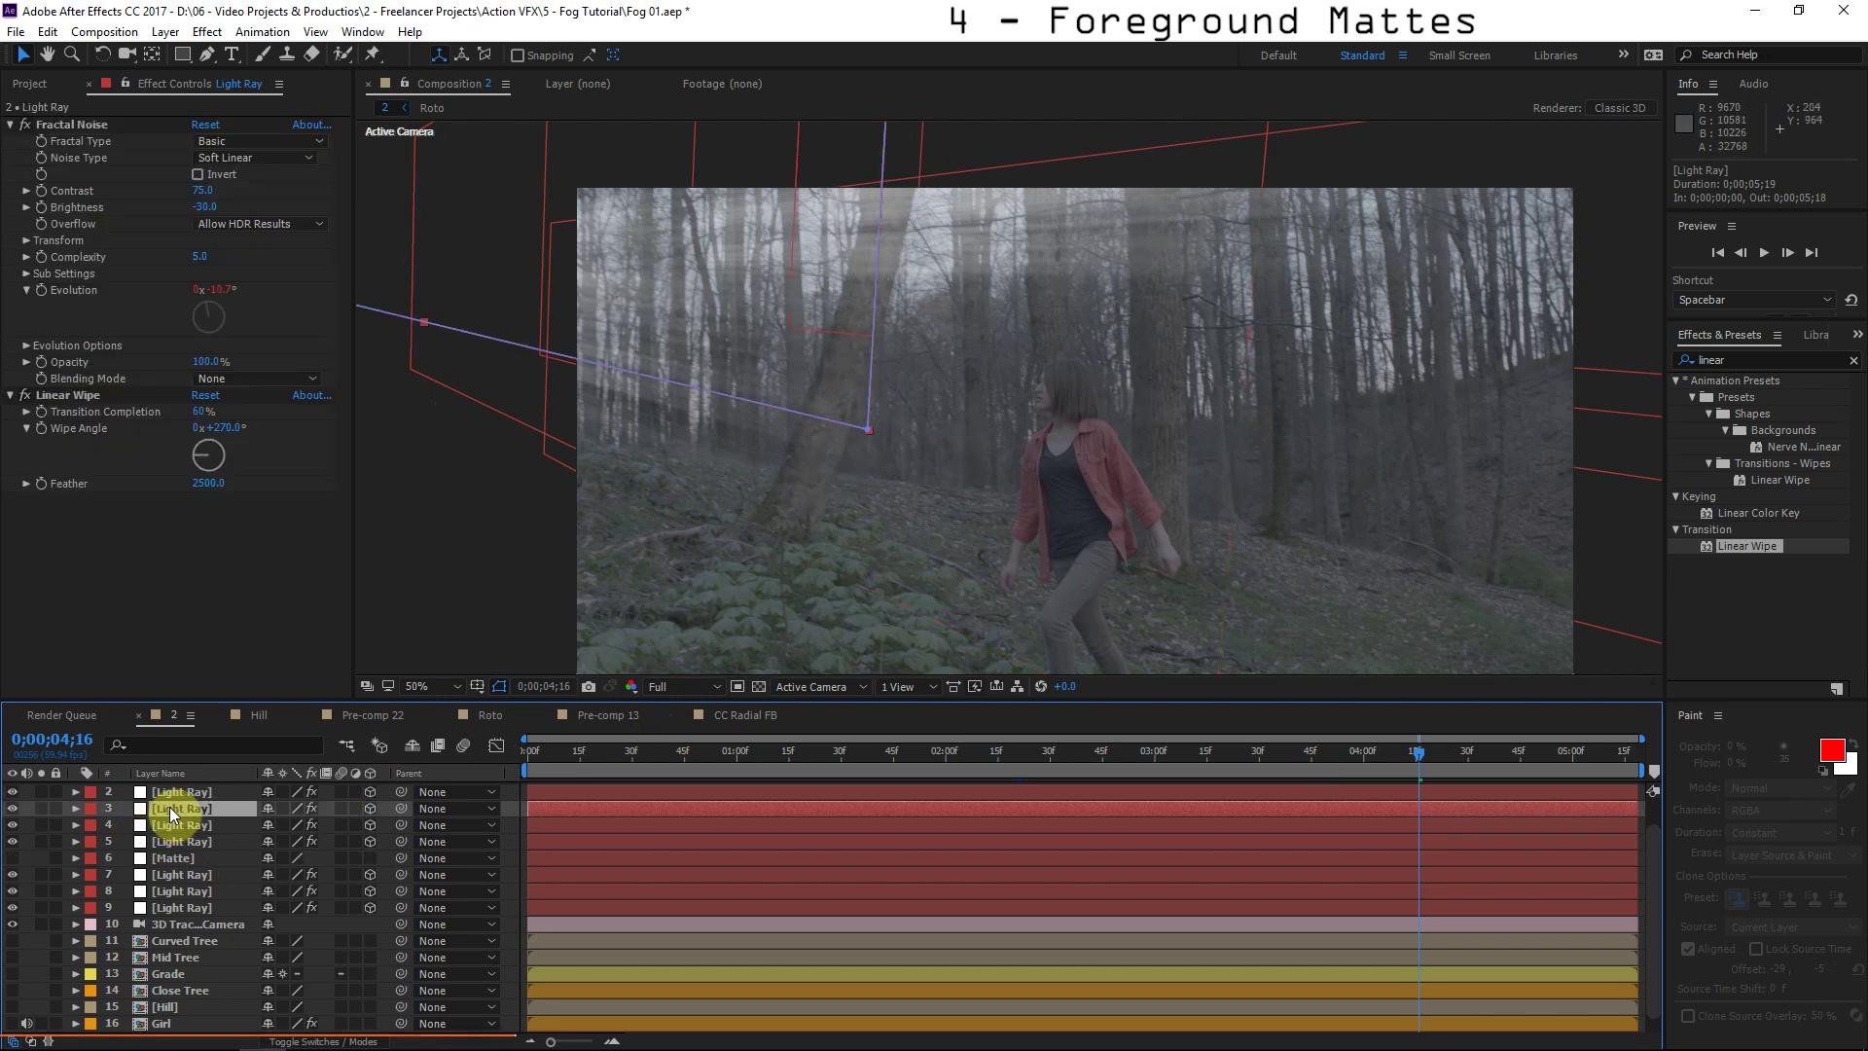
left_click(11, 808)
left_click(12, 808)
left_click(12, 808)
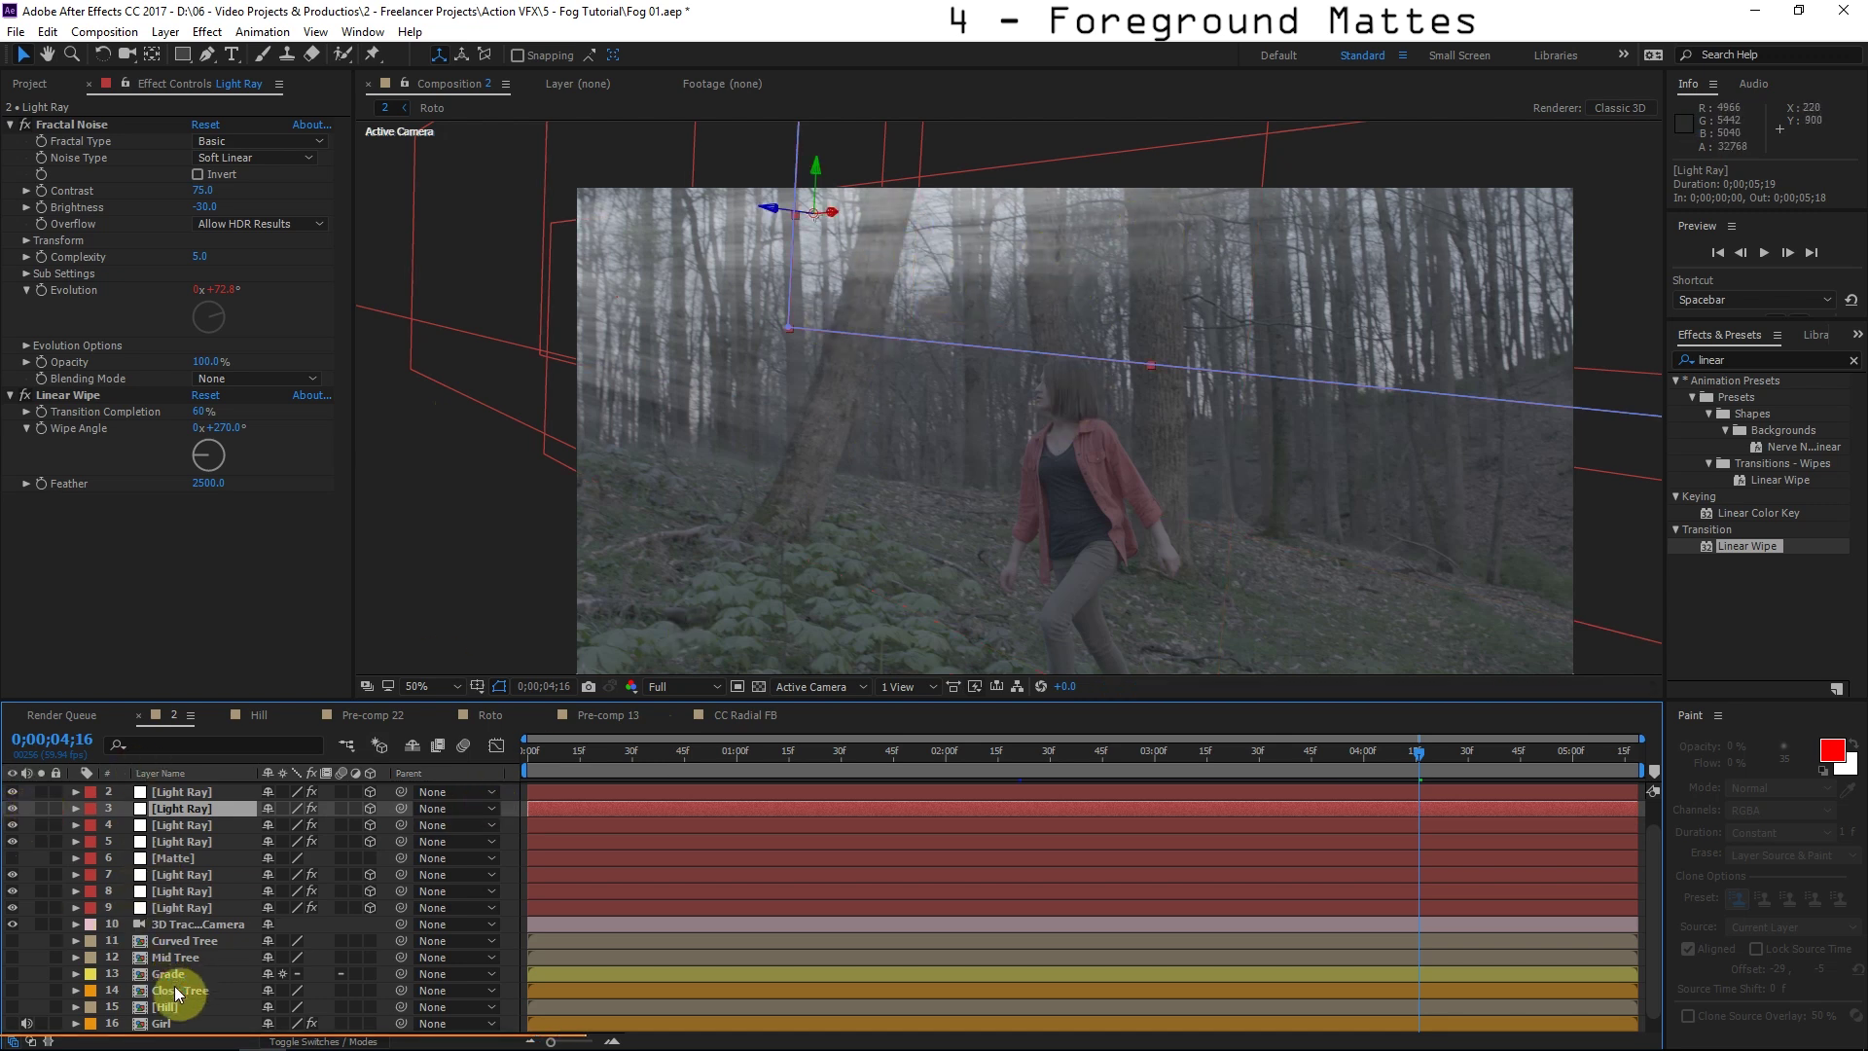
scroll(173, 982, "down", 1)
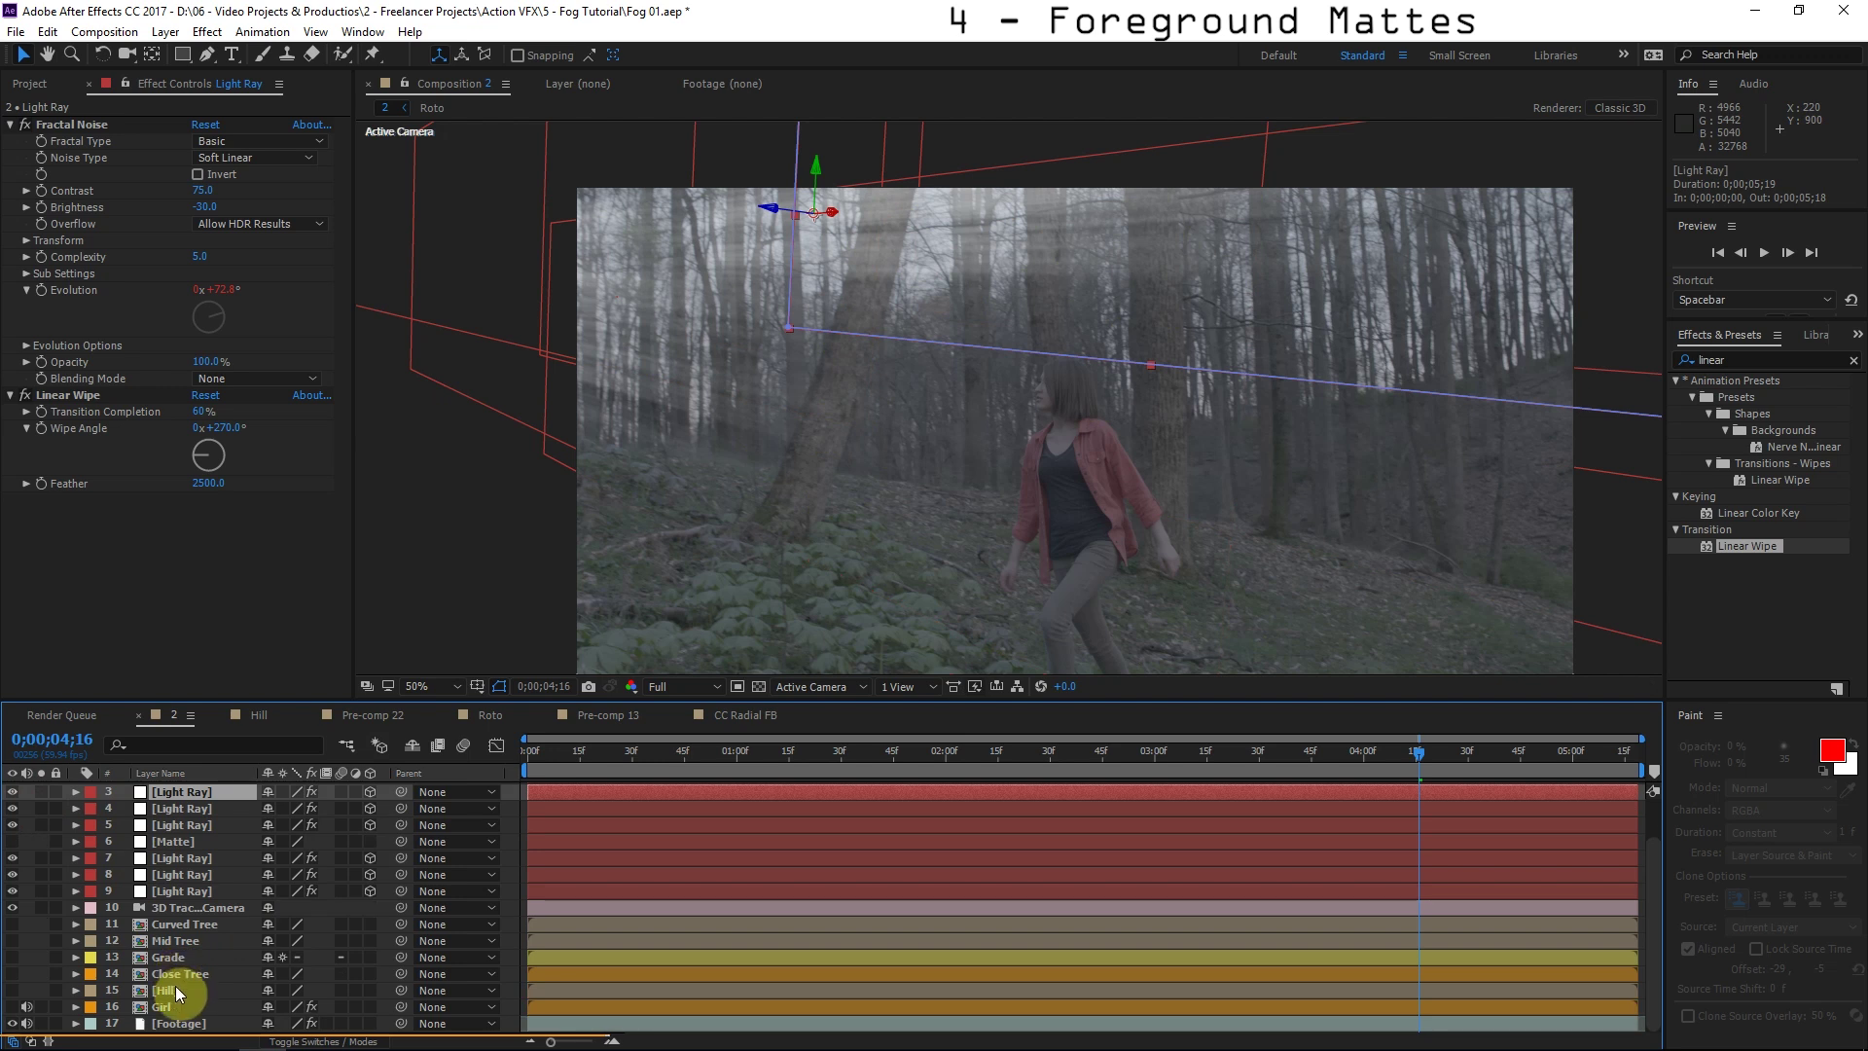
scroll(199, 827, "up", 3)
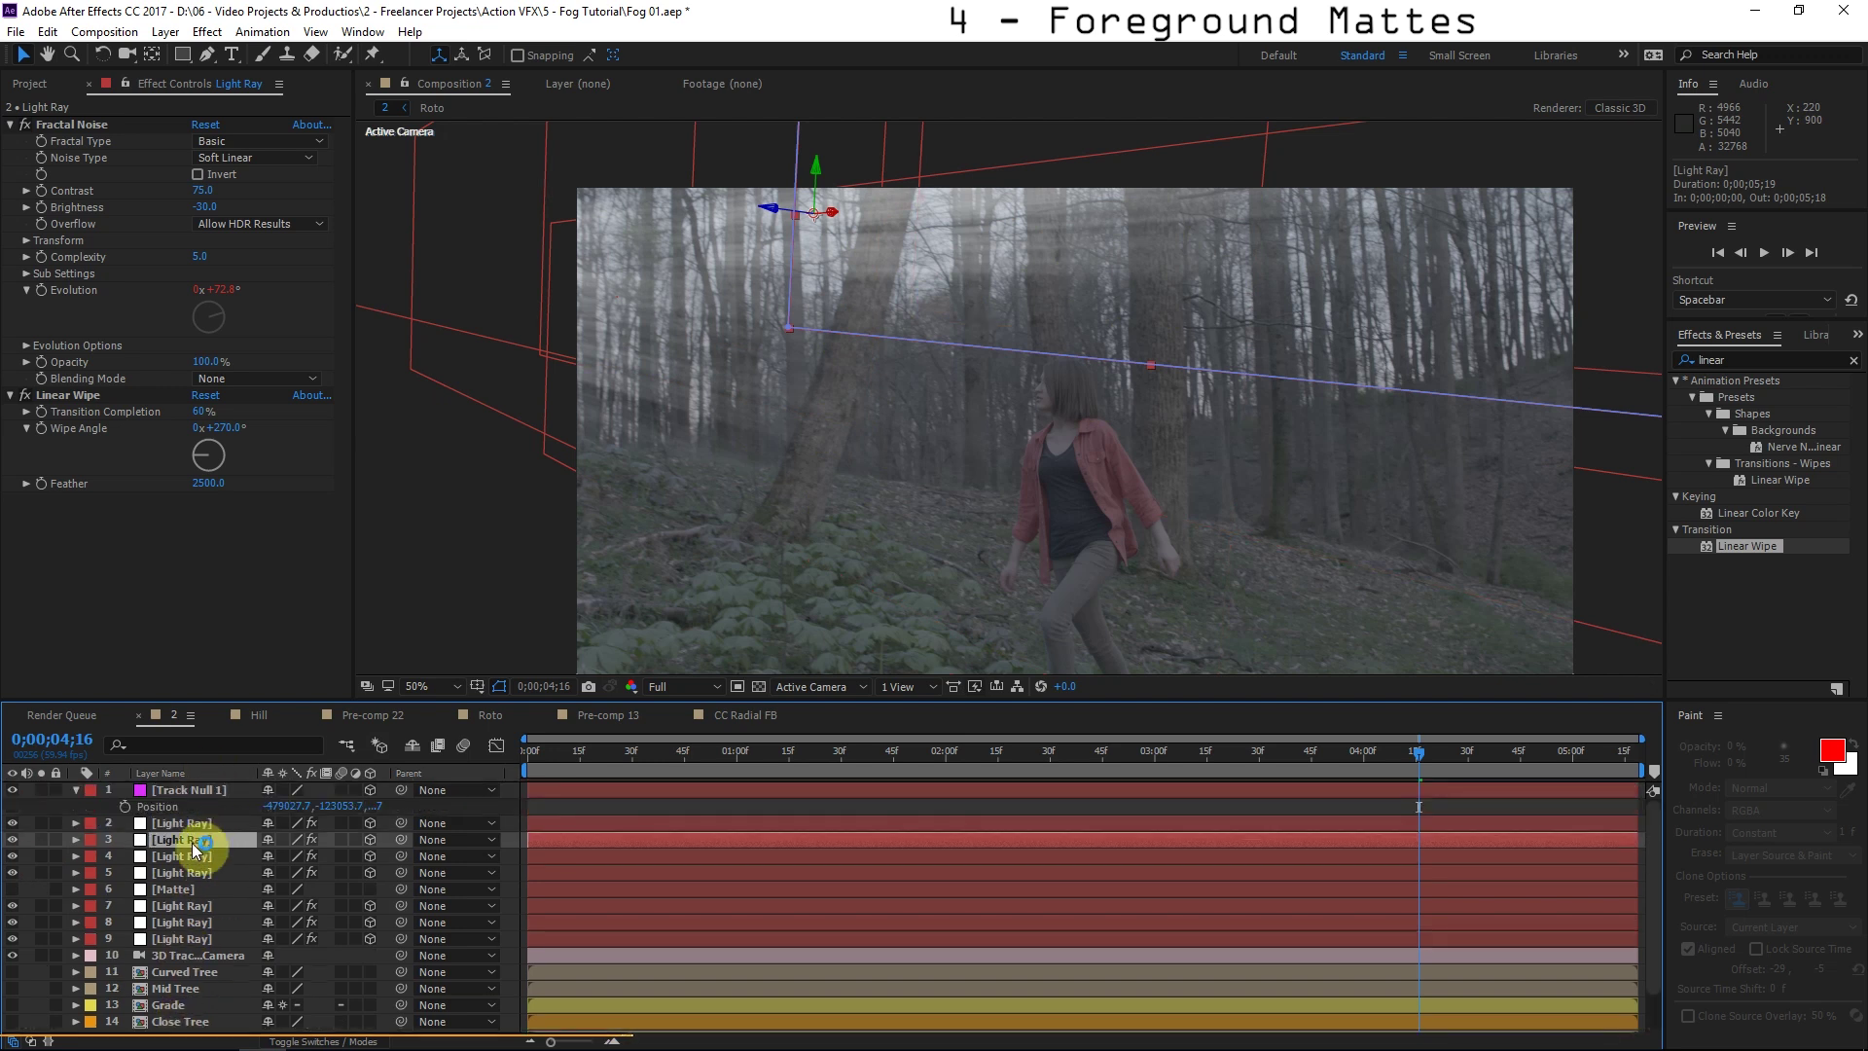
Show the blending mode and track matte settings, move the Matte solid directly above Light Ray layer 3, and make it visible.
left_click(292, 1040)
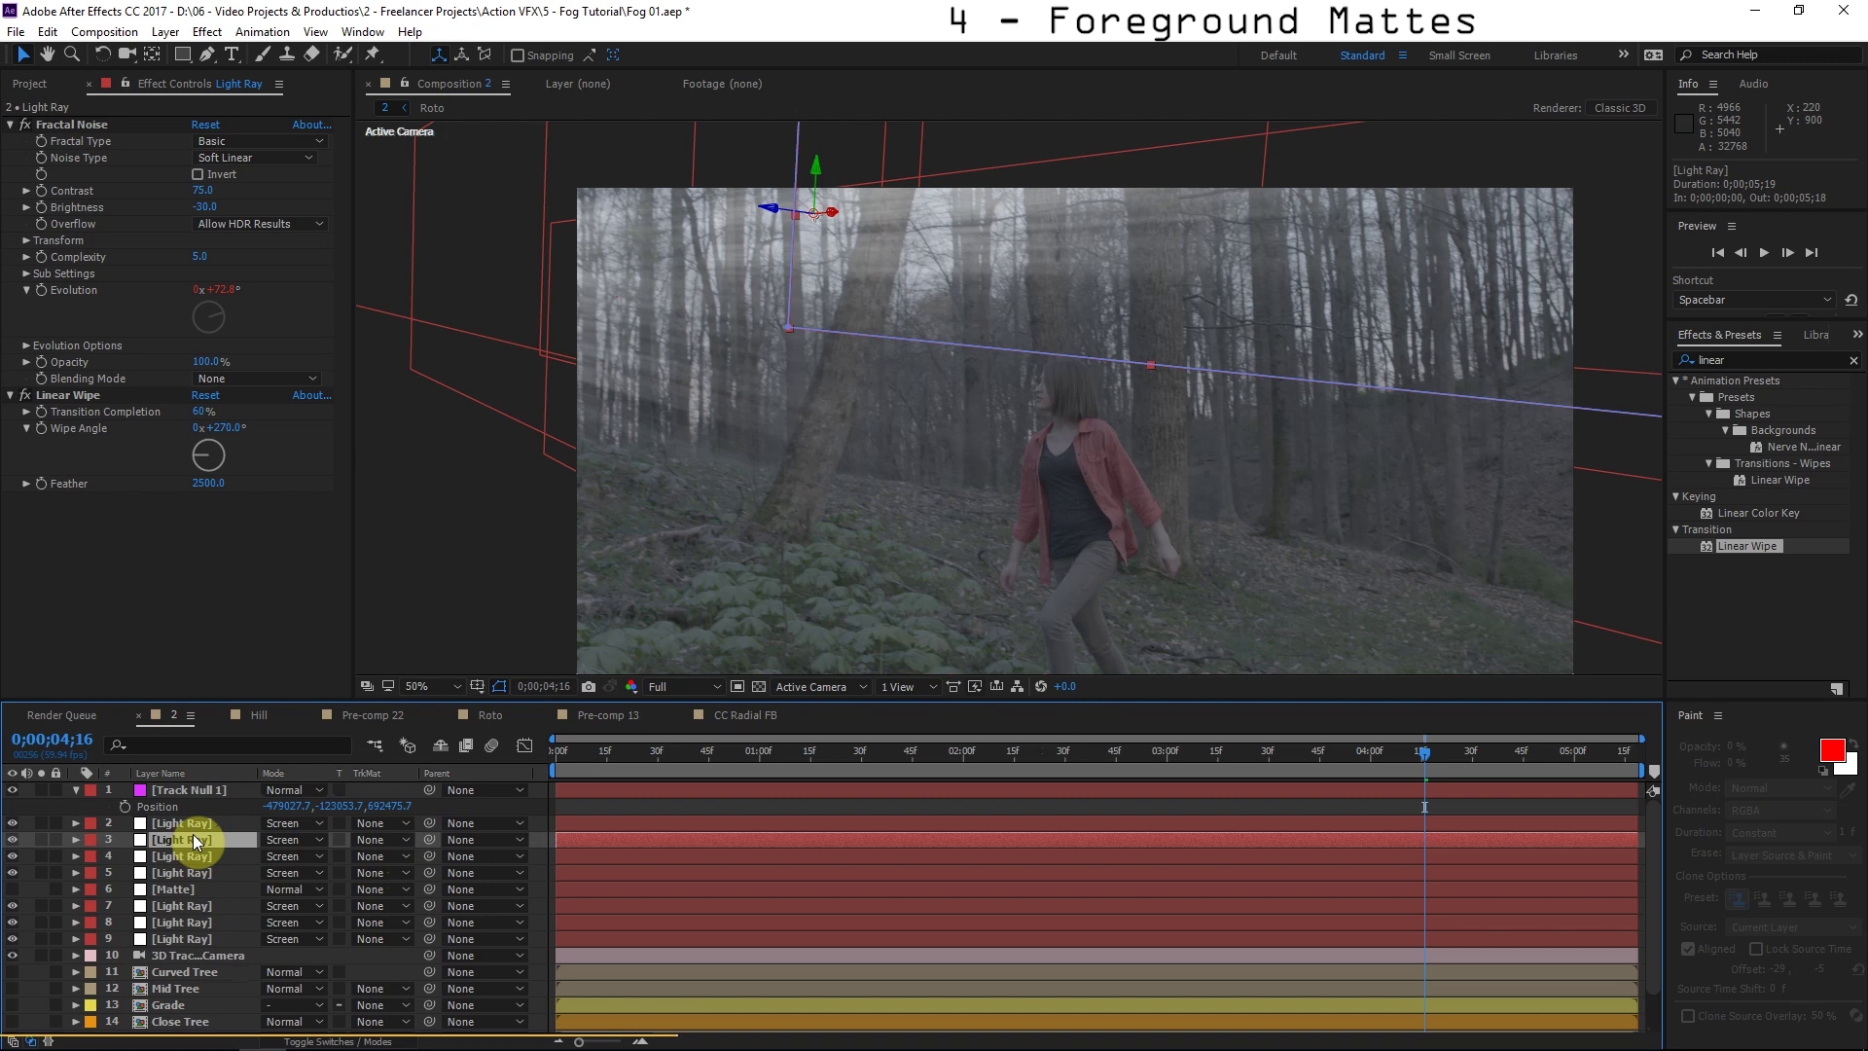
left_click(180, 890)
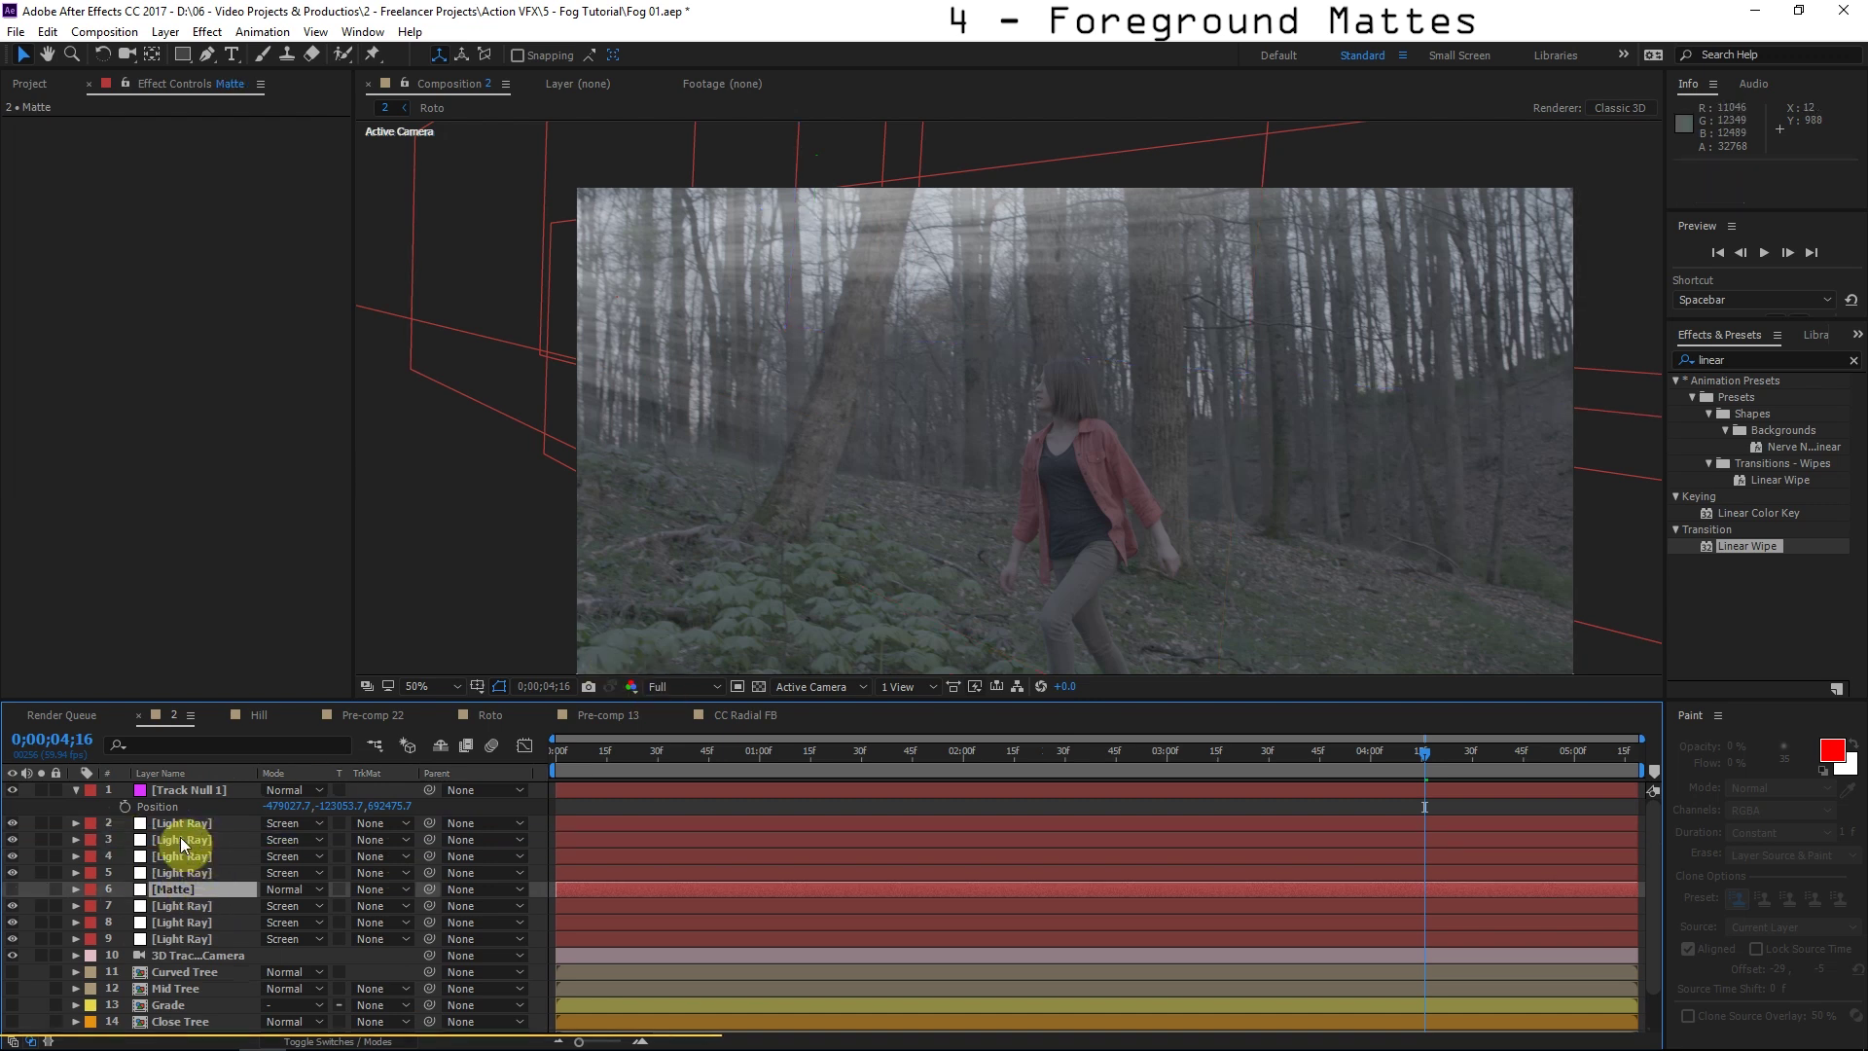
left_click_drag(179, 837, 179, 839)
left_click(15, 842)
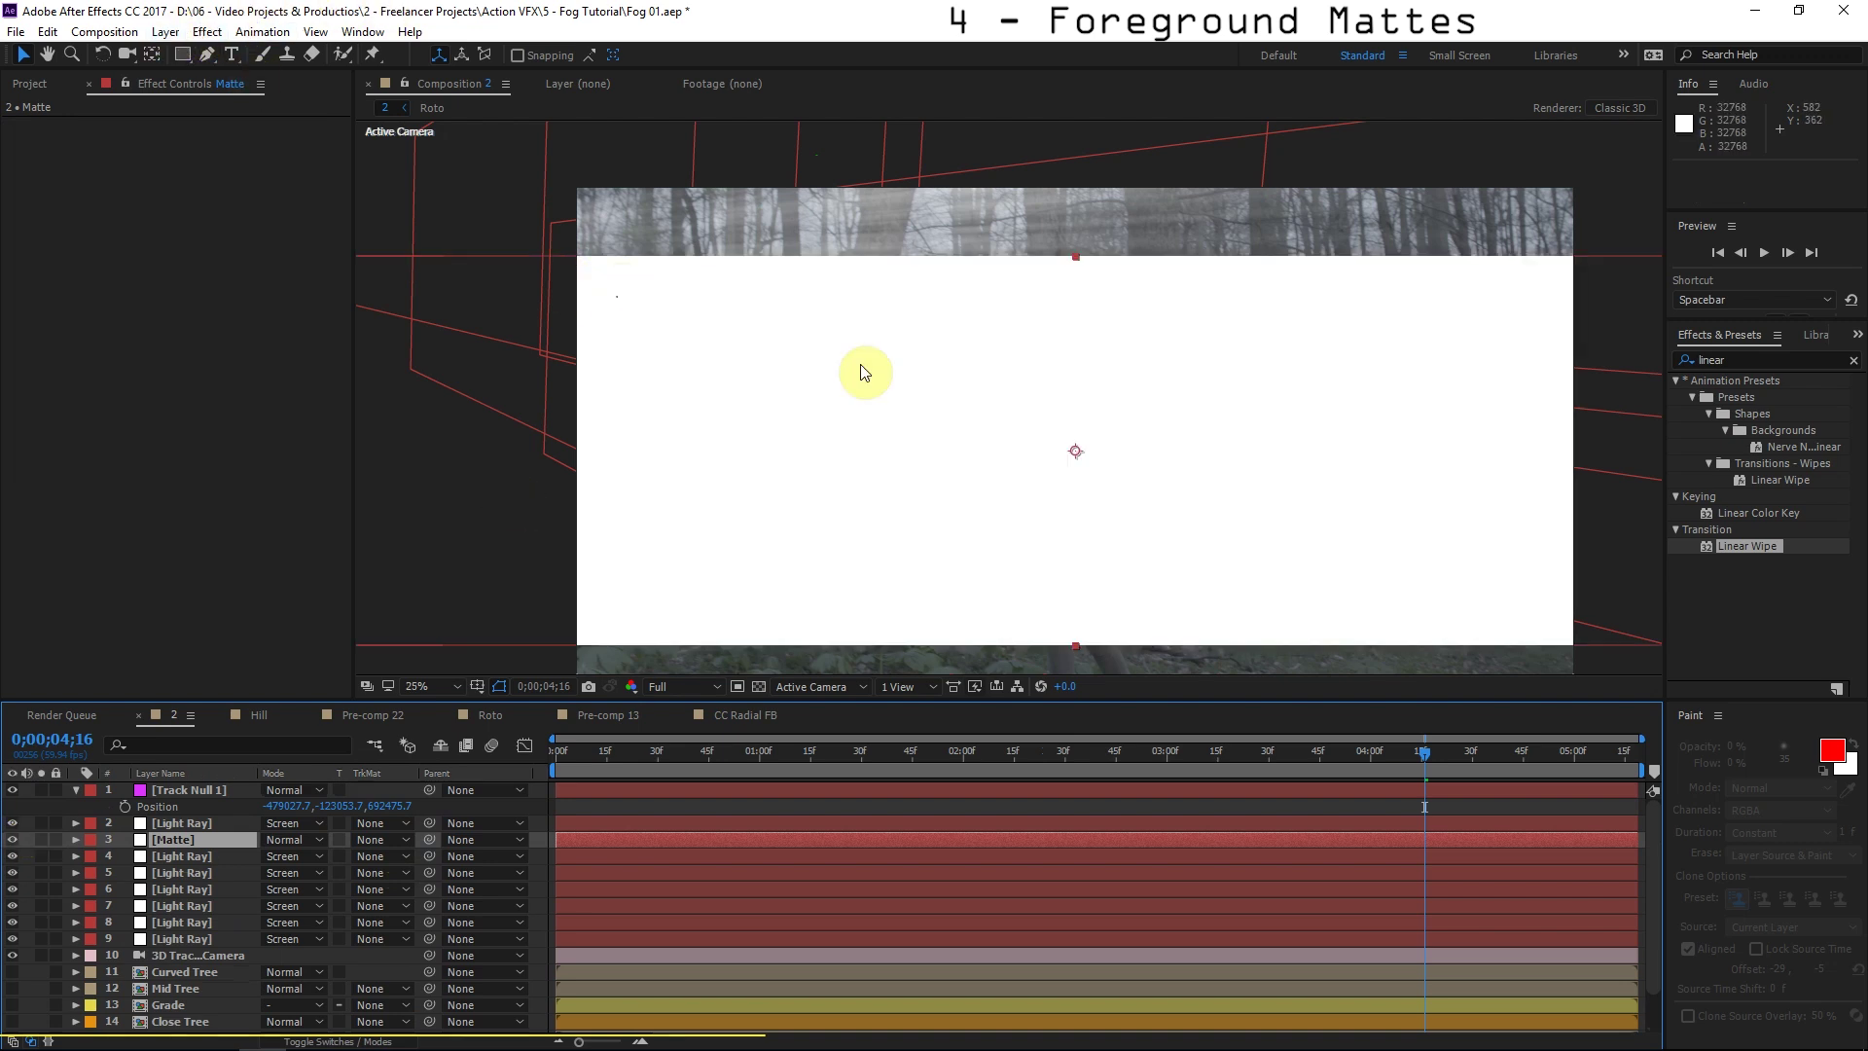
Resize the Matte solid to the composition size of 2048 by 1080 px.
key("comma")
key("comma")
key("comma")
key("comma")
left_click(207, 31)
mouse_move(165, 32)
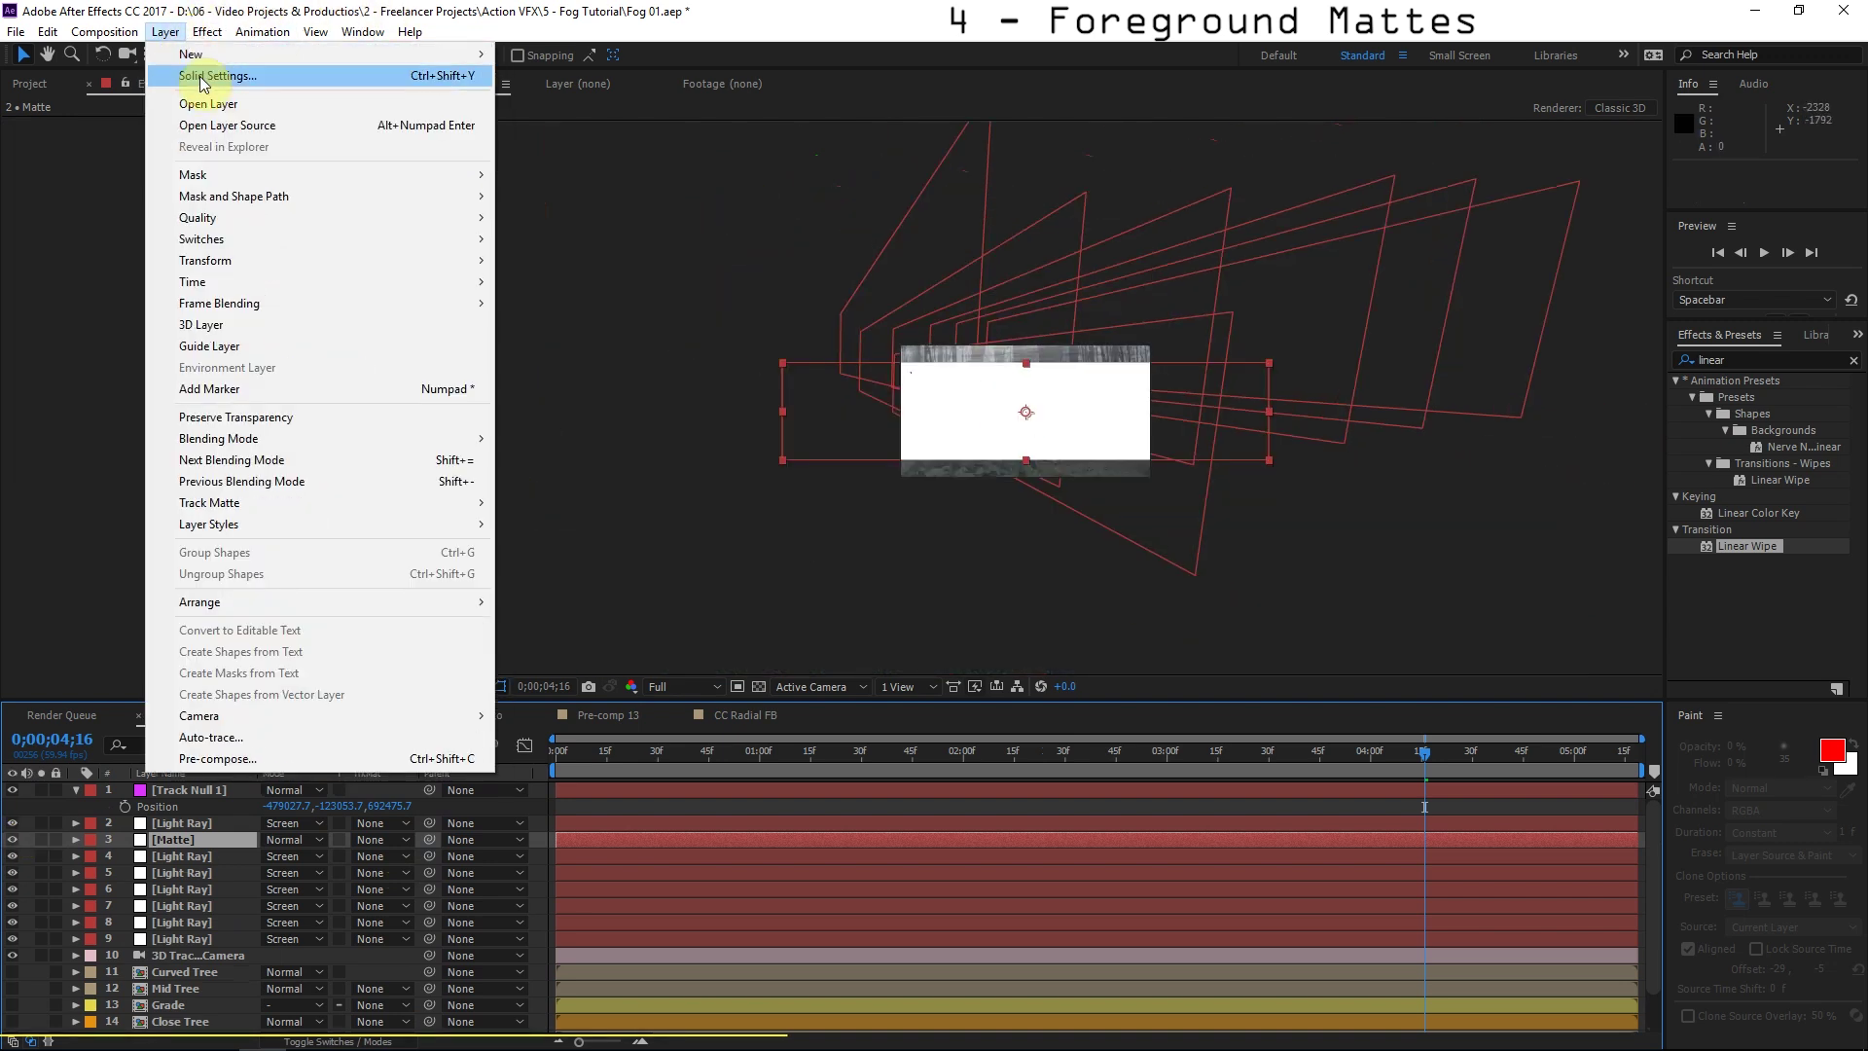
left_click(209, 75)
left_click(1109, 540)
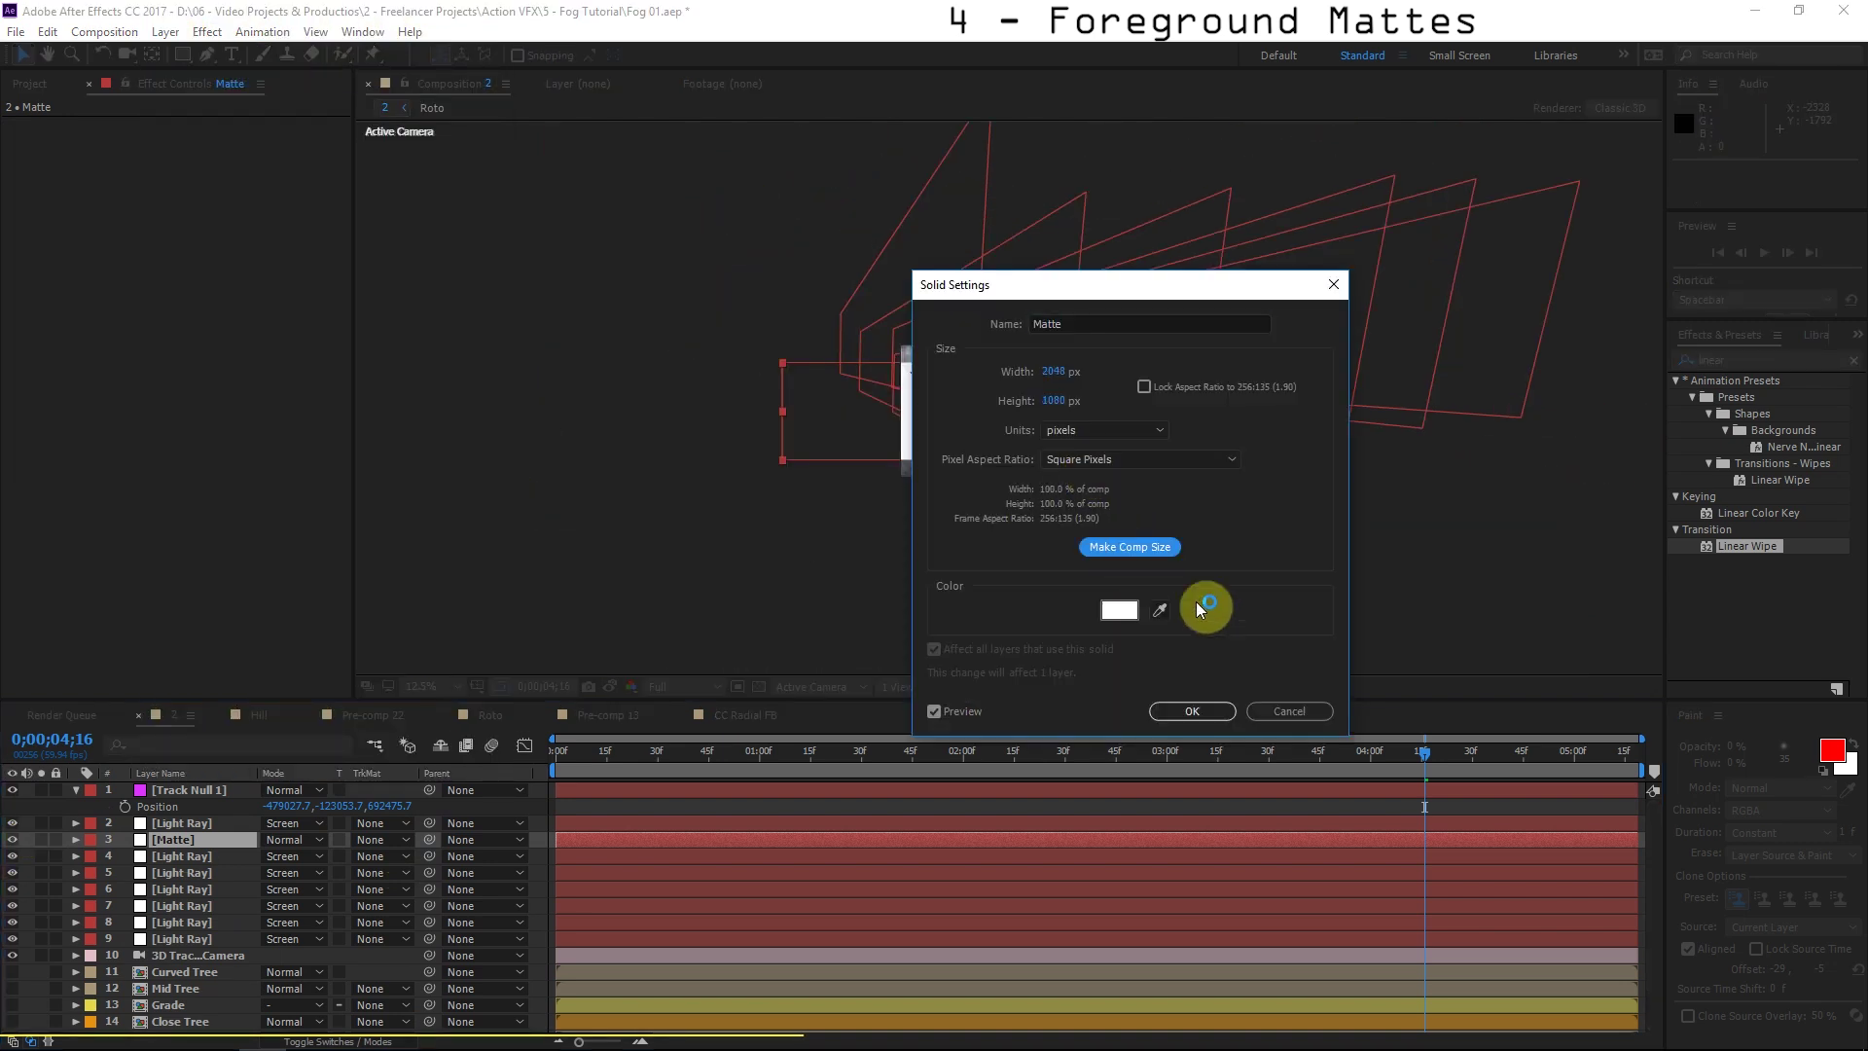
left_click(1196, 716)
scroll(979, 486, "up", 4)
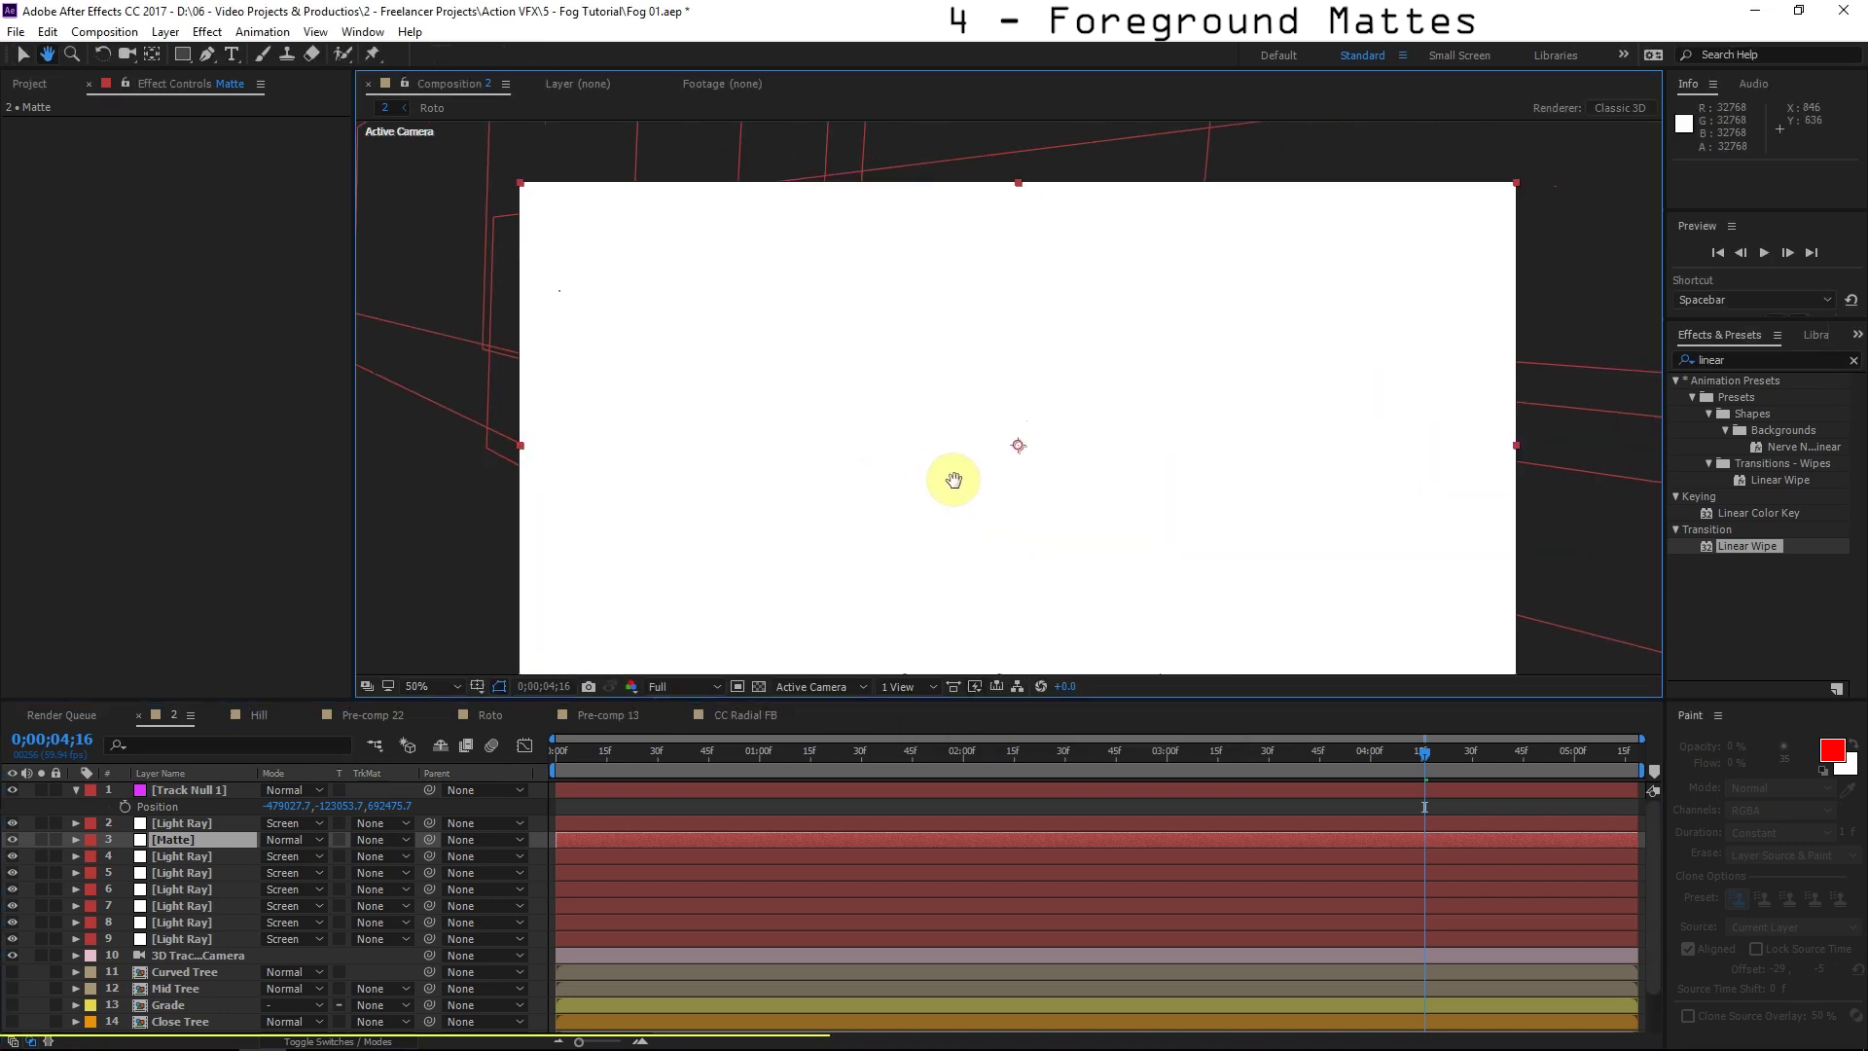
Apply the Set Matte effect to the Matte solid and take its matte from layer 11, Curved Tree.
left_click(1743, 360)
type("set")
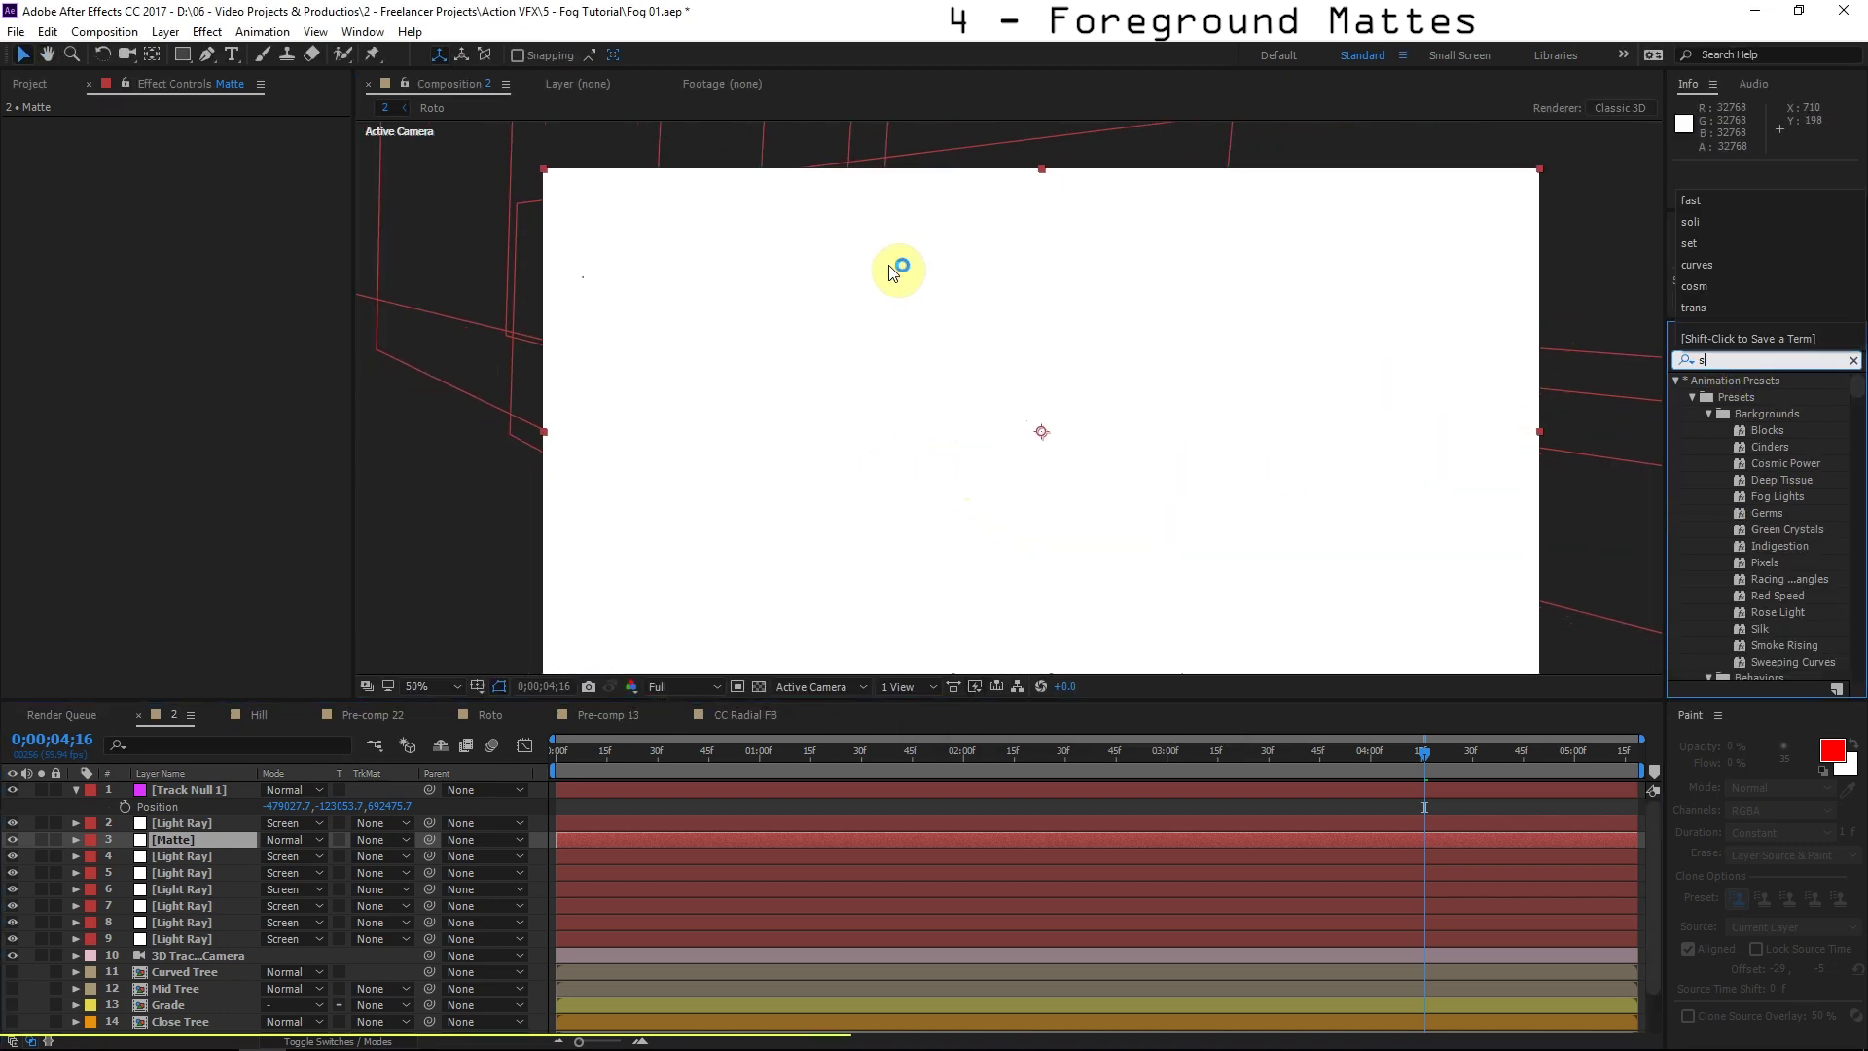
double_click(1742, 546)
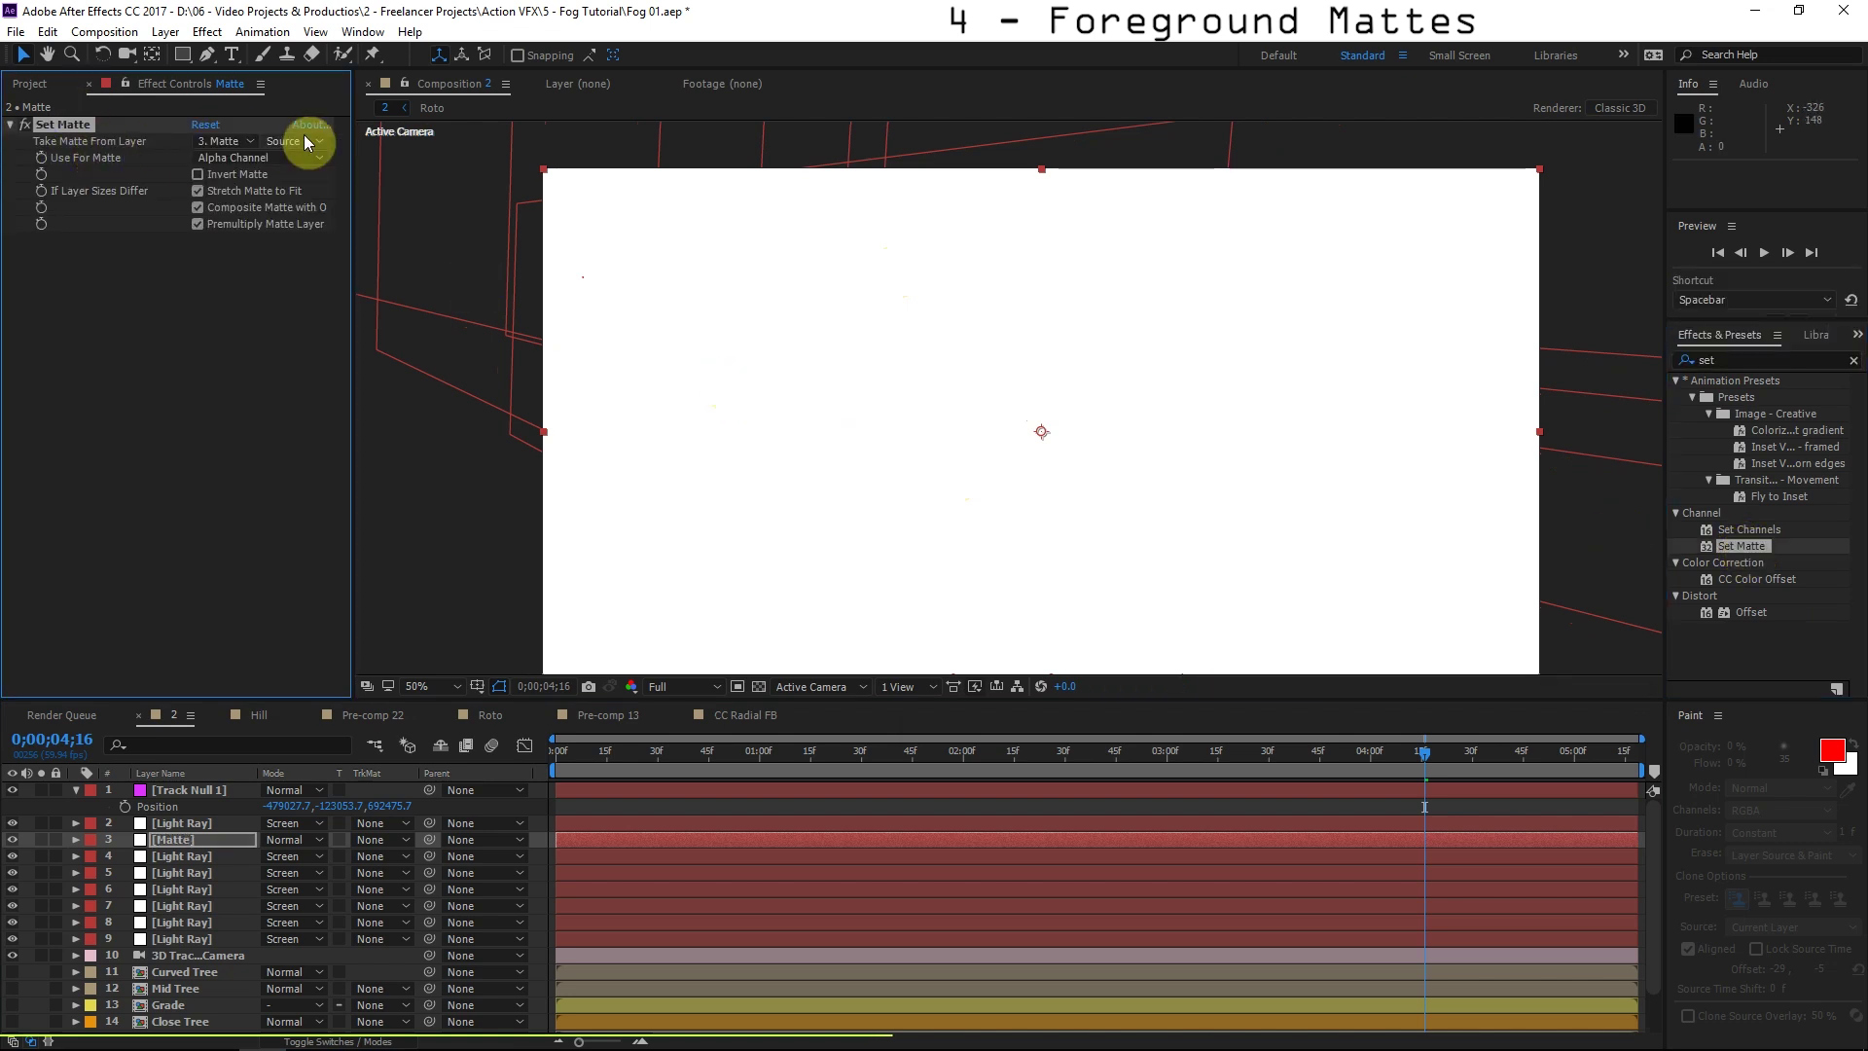
left_click(231, 144)
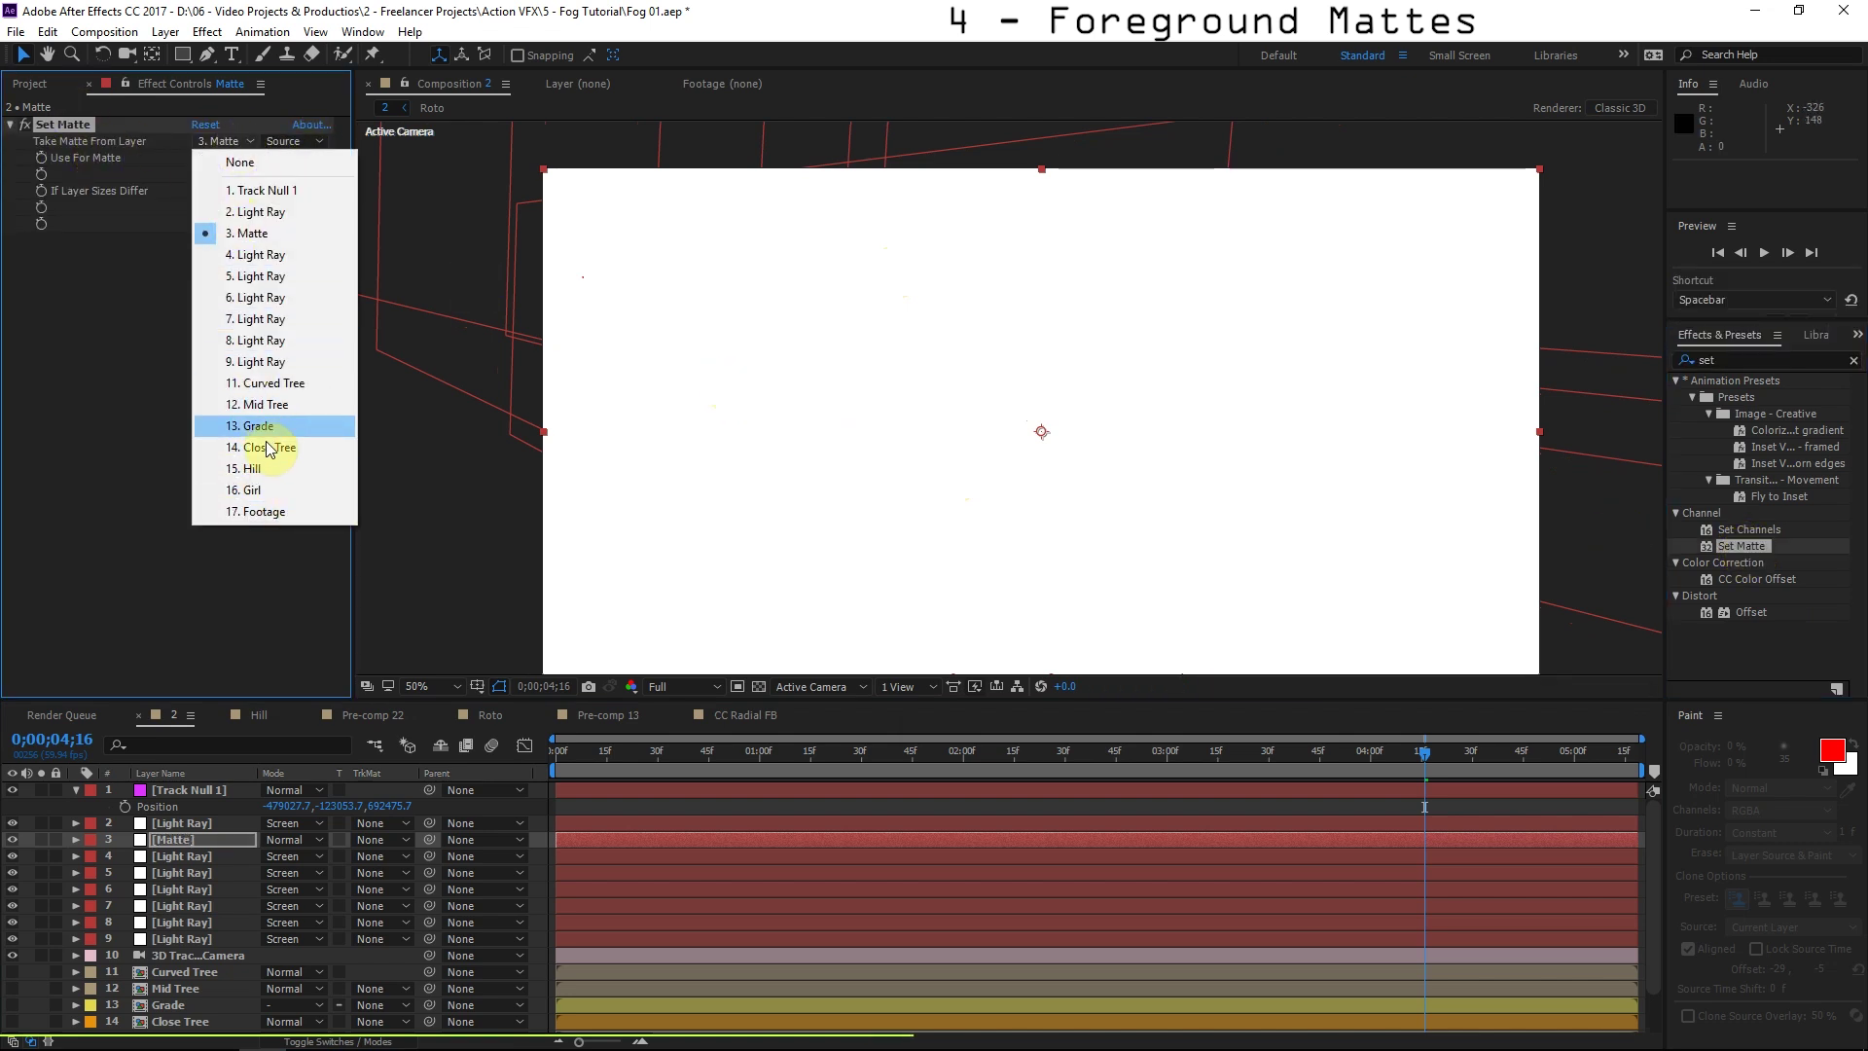
left_click(274, 384)
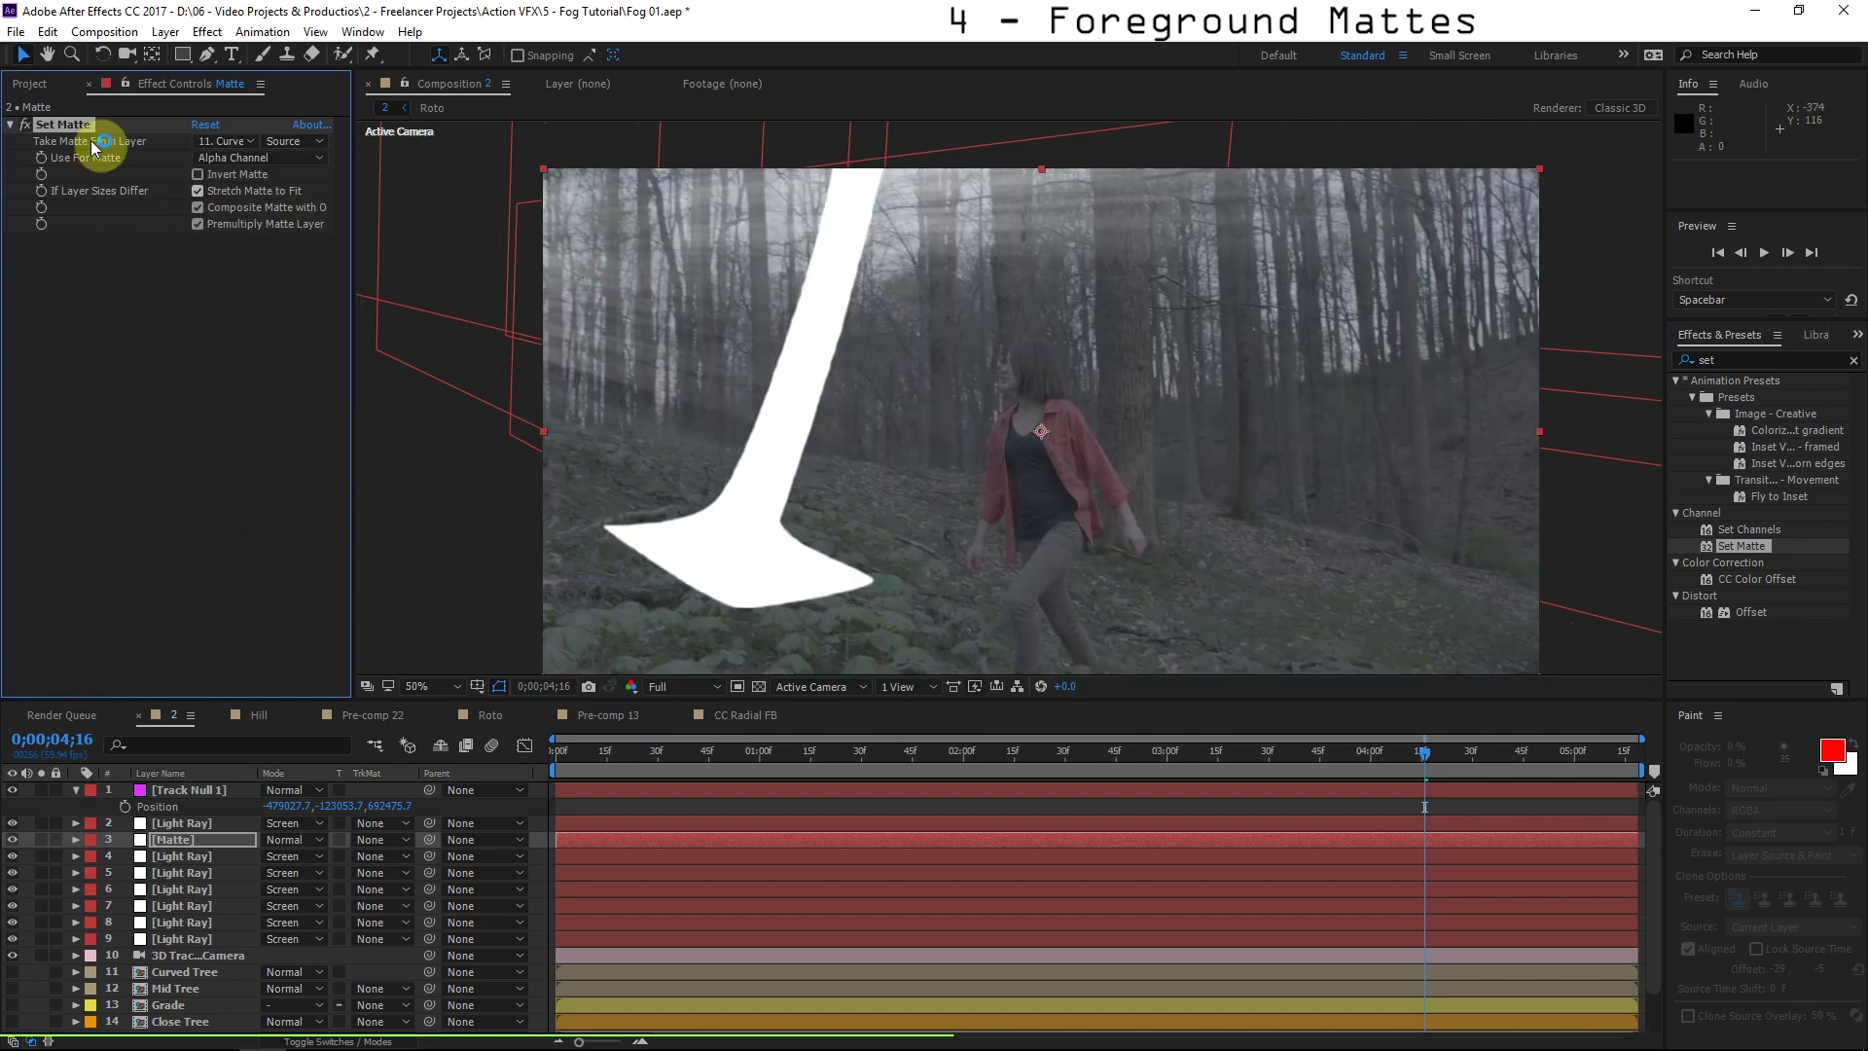
left_click(29, 128)
left_click(29, 128)
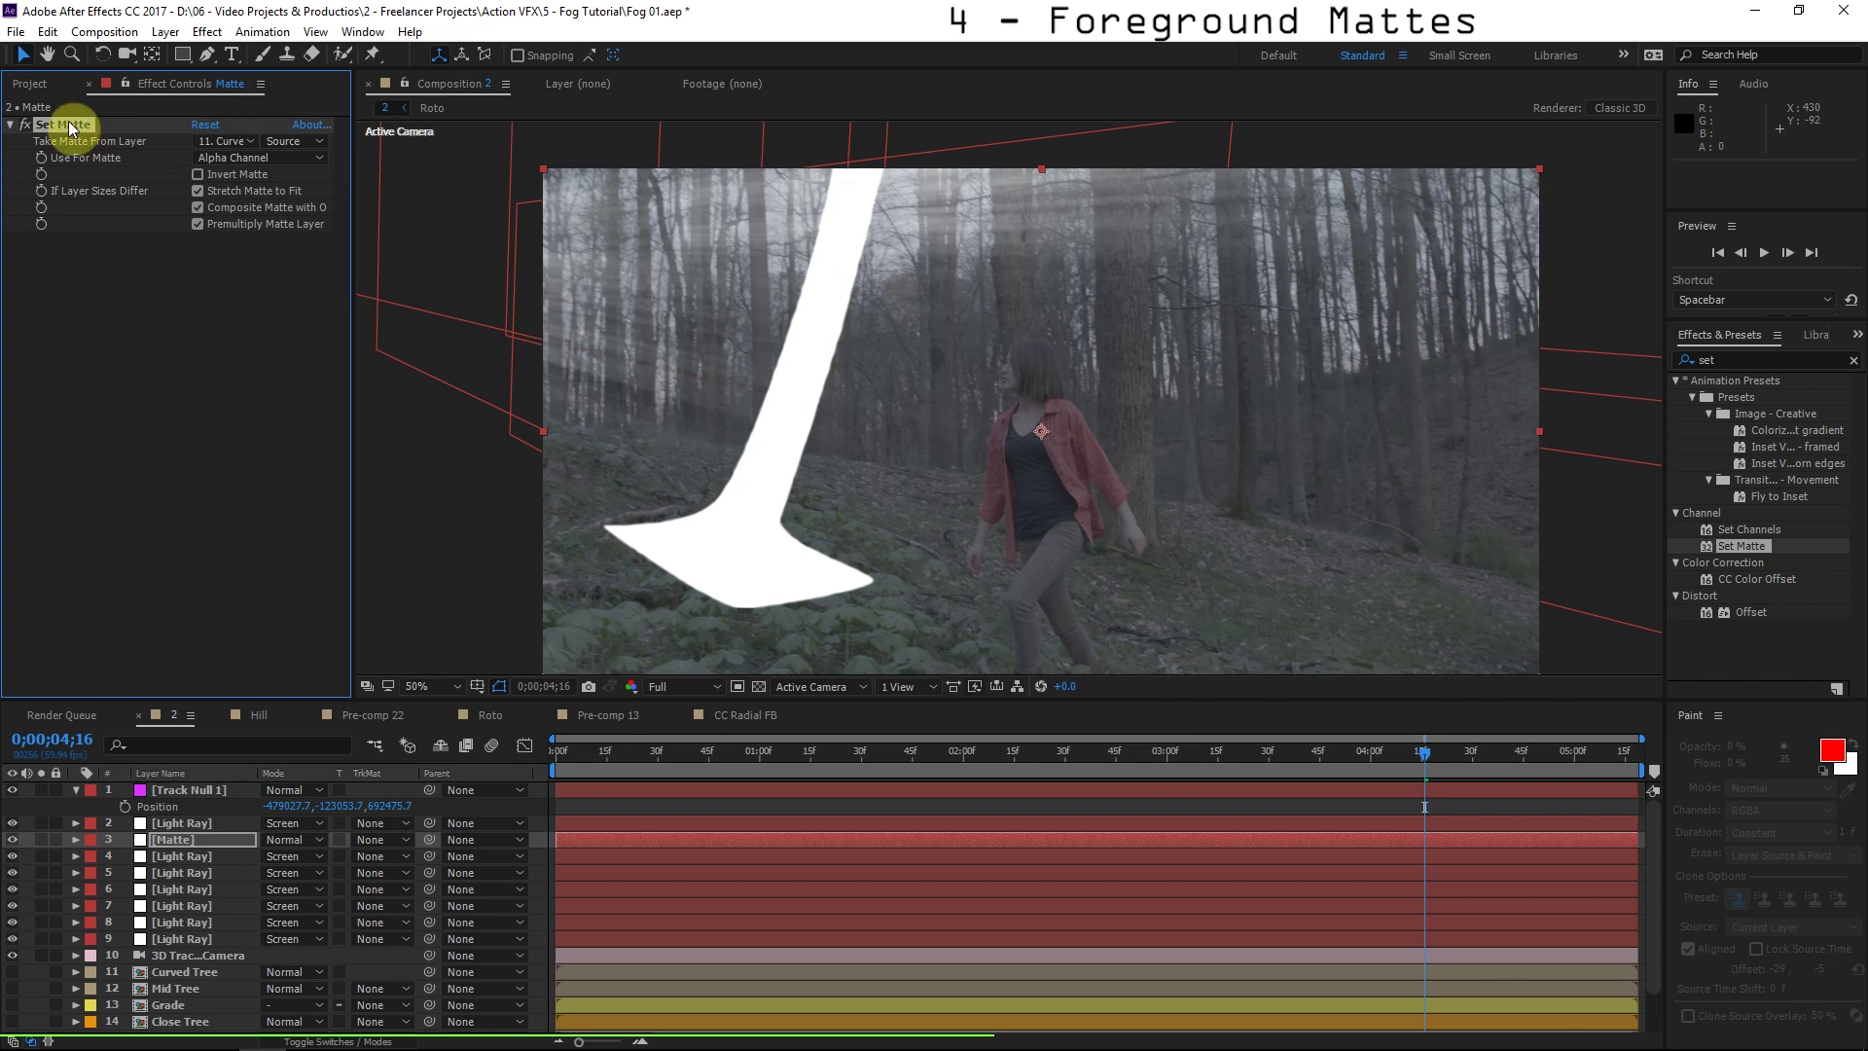
Duplicate the Set Matte effect and set the copy to take its matte from layer 12, Mid Tree.
key("ctrl+d")
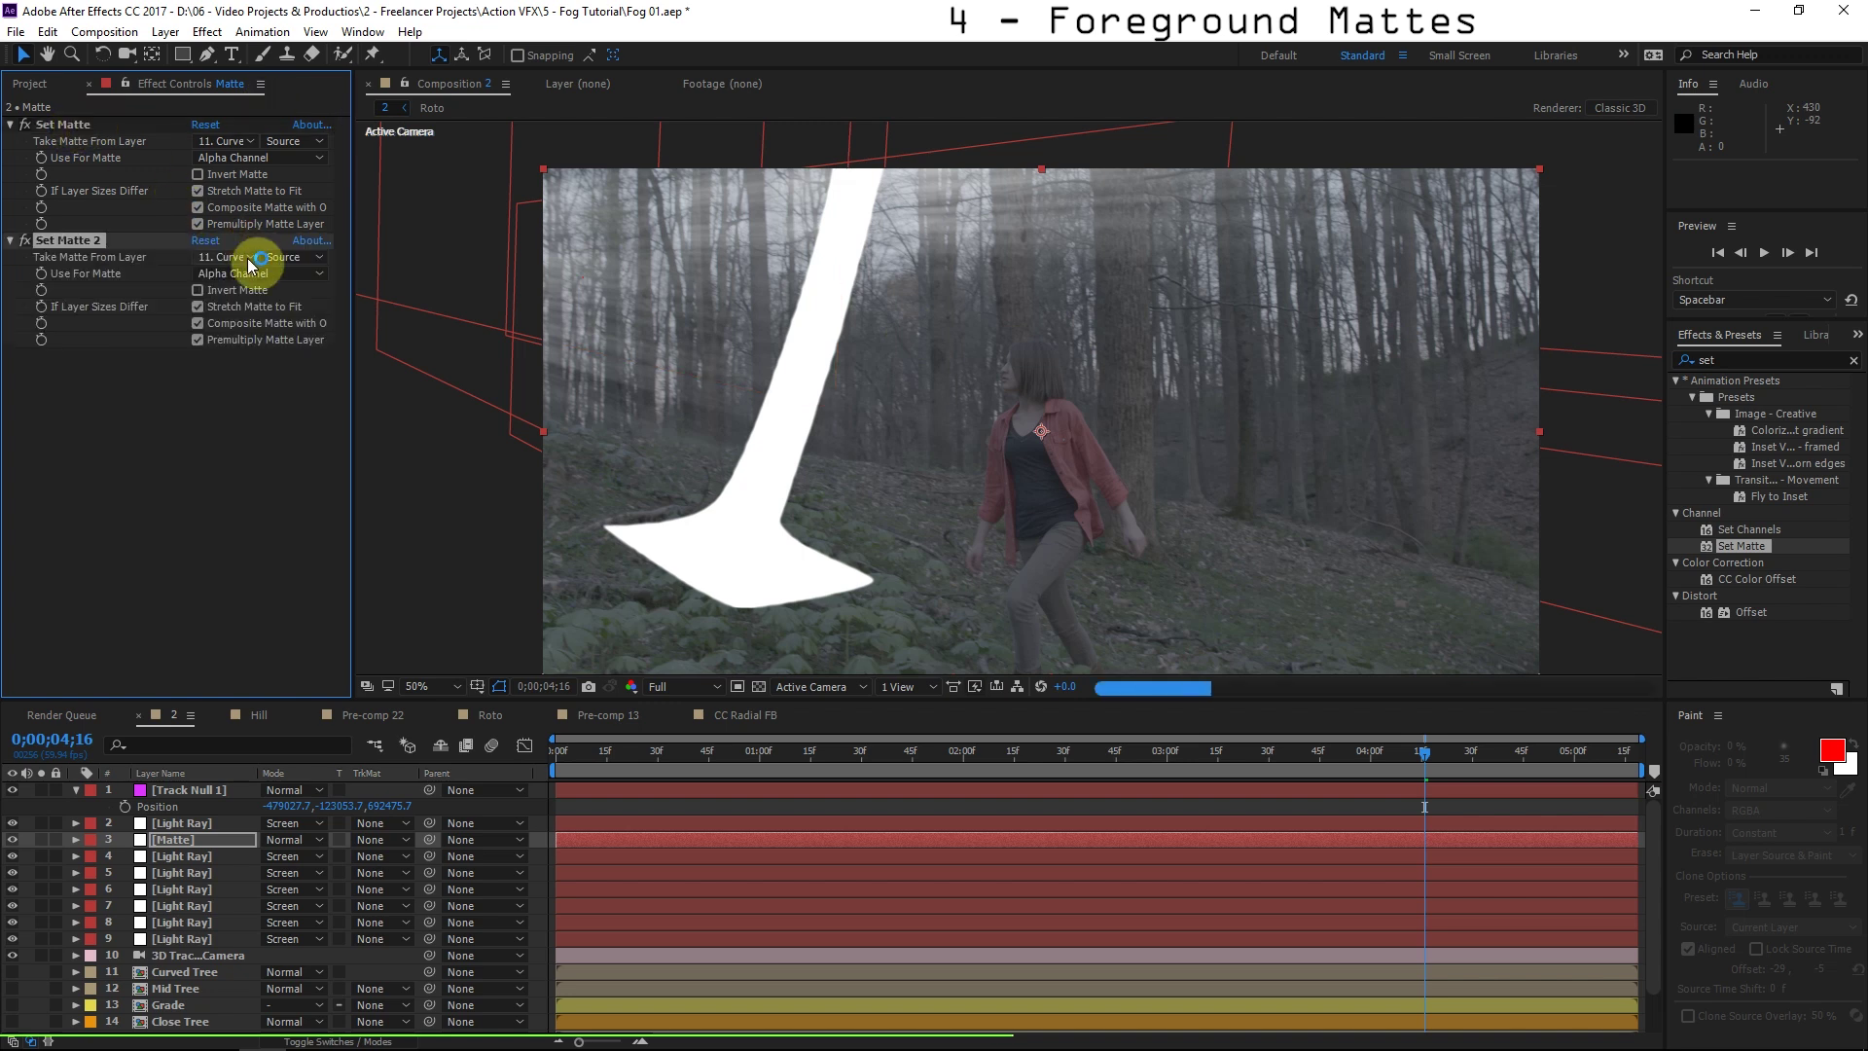
left_click(243, 257)
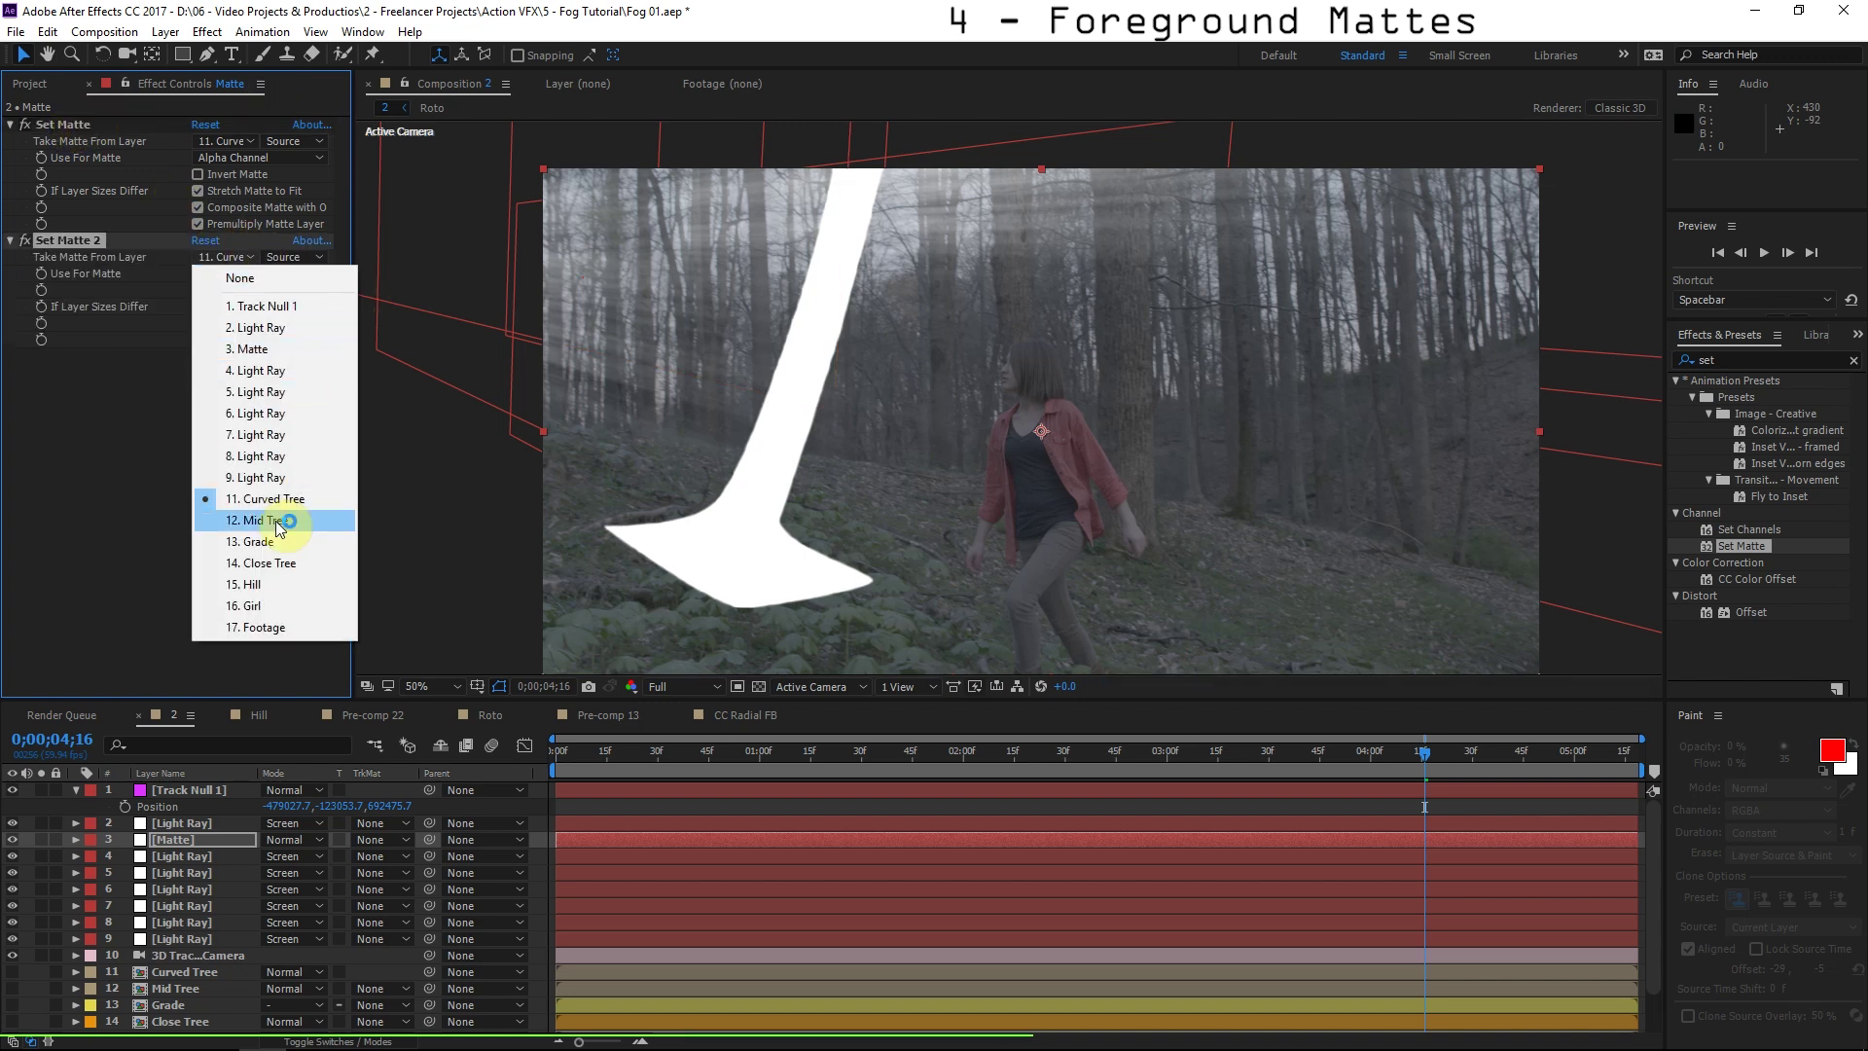
left_click(311, 519)
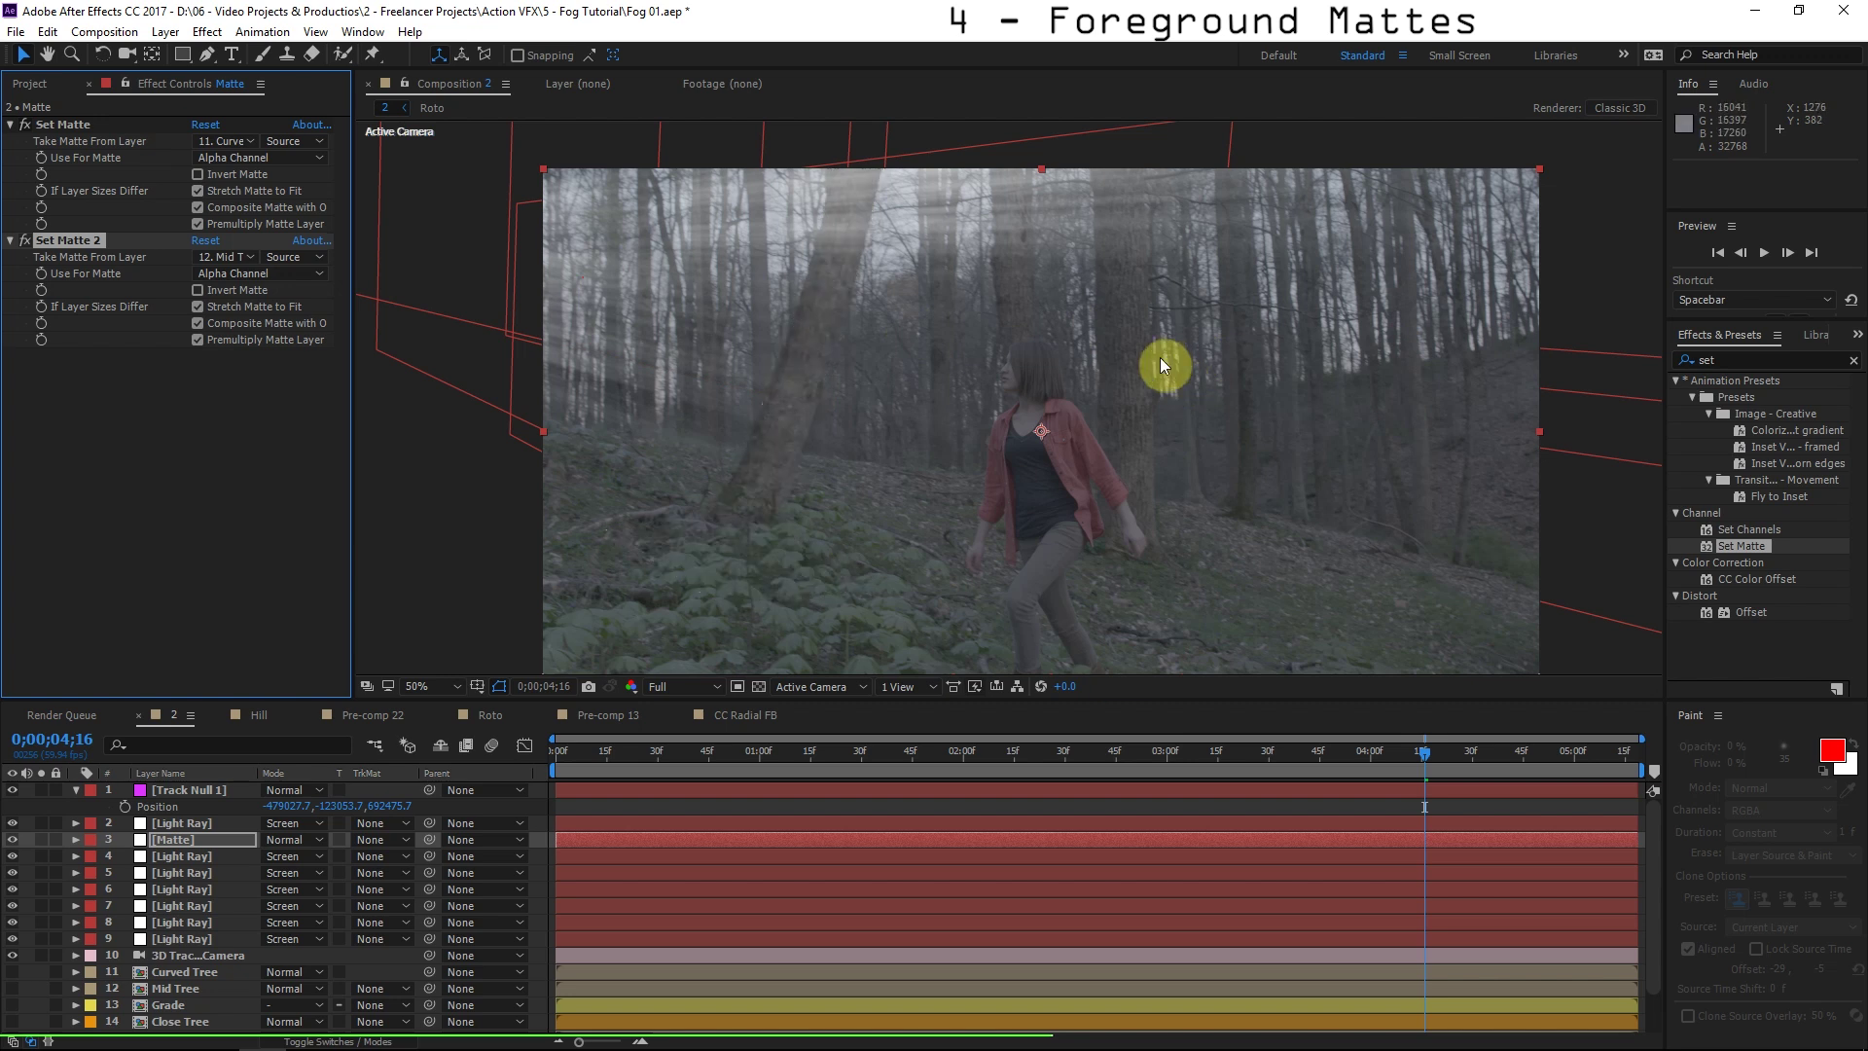
Enable Invert Matte on both Set Matte effects so the two trees are cut out of the white solid.
left_click(49, 125)
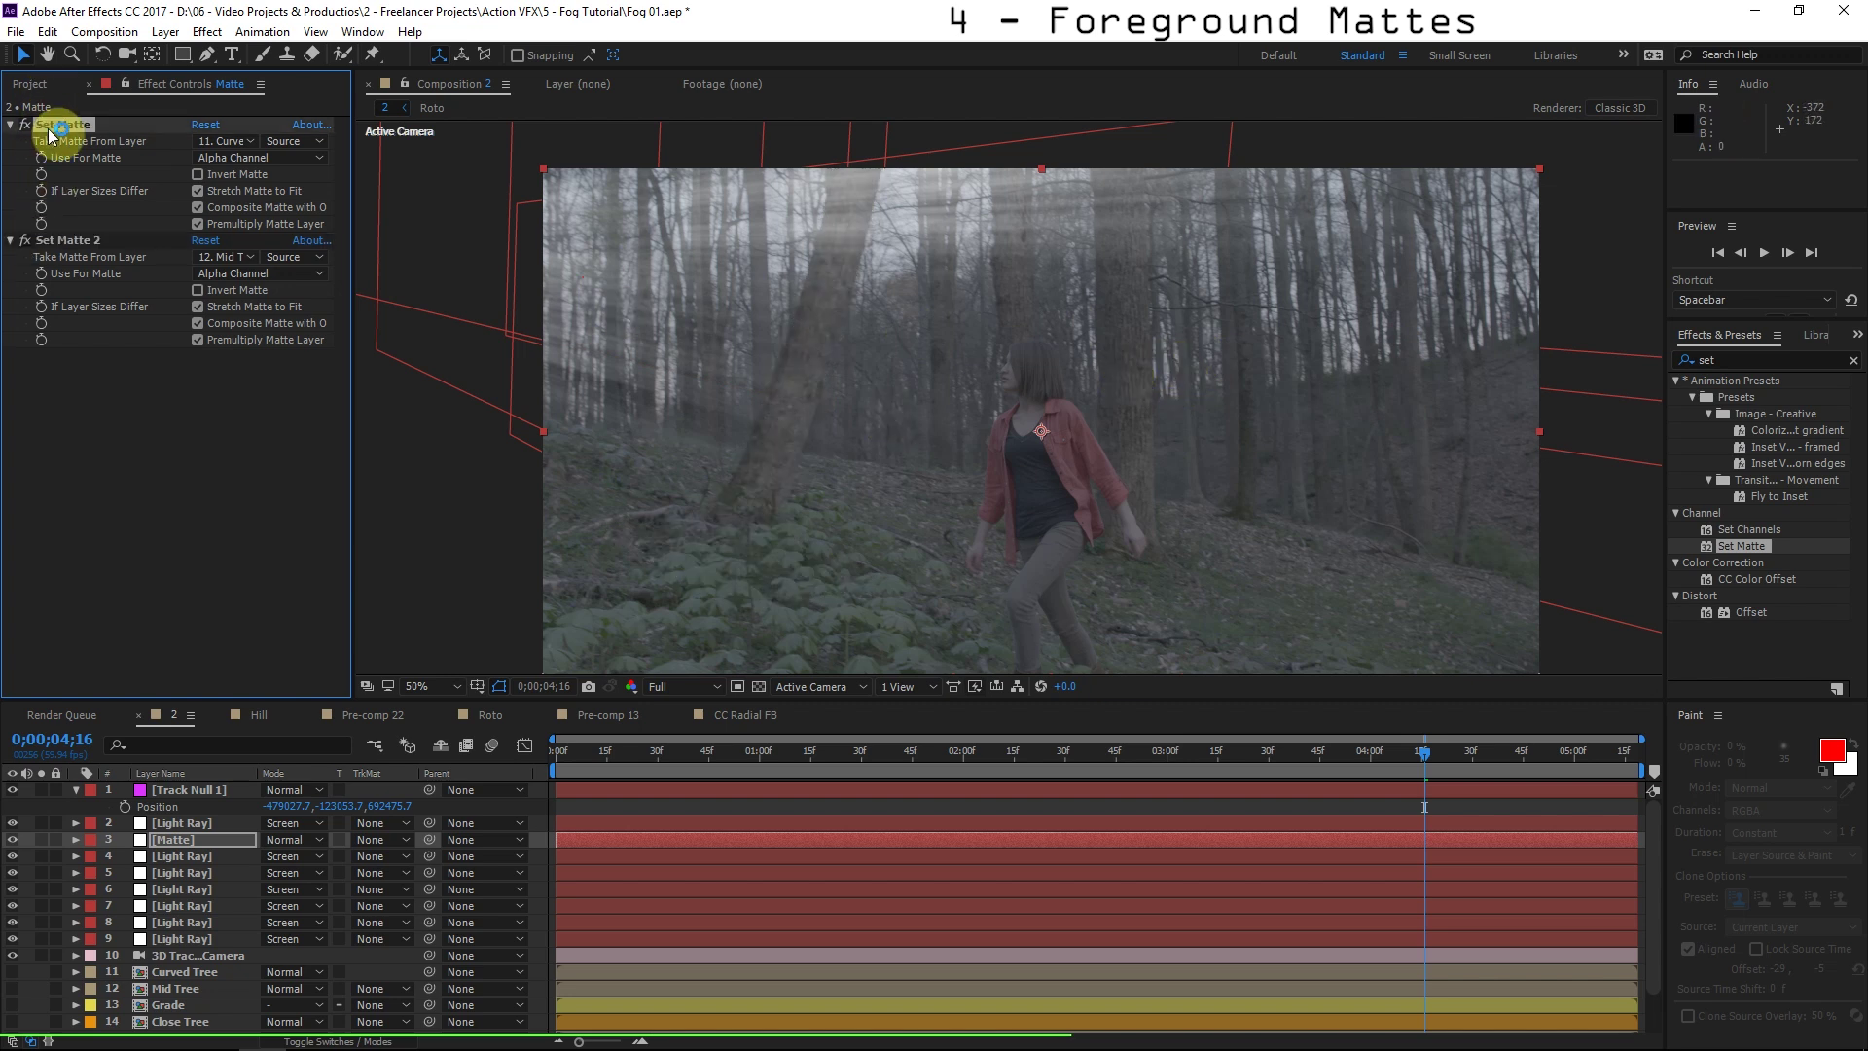
left_click(199, 174)
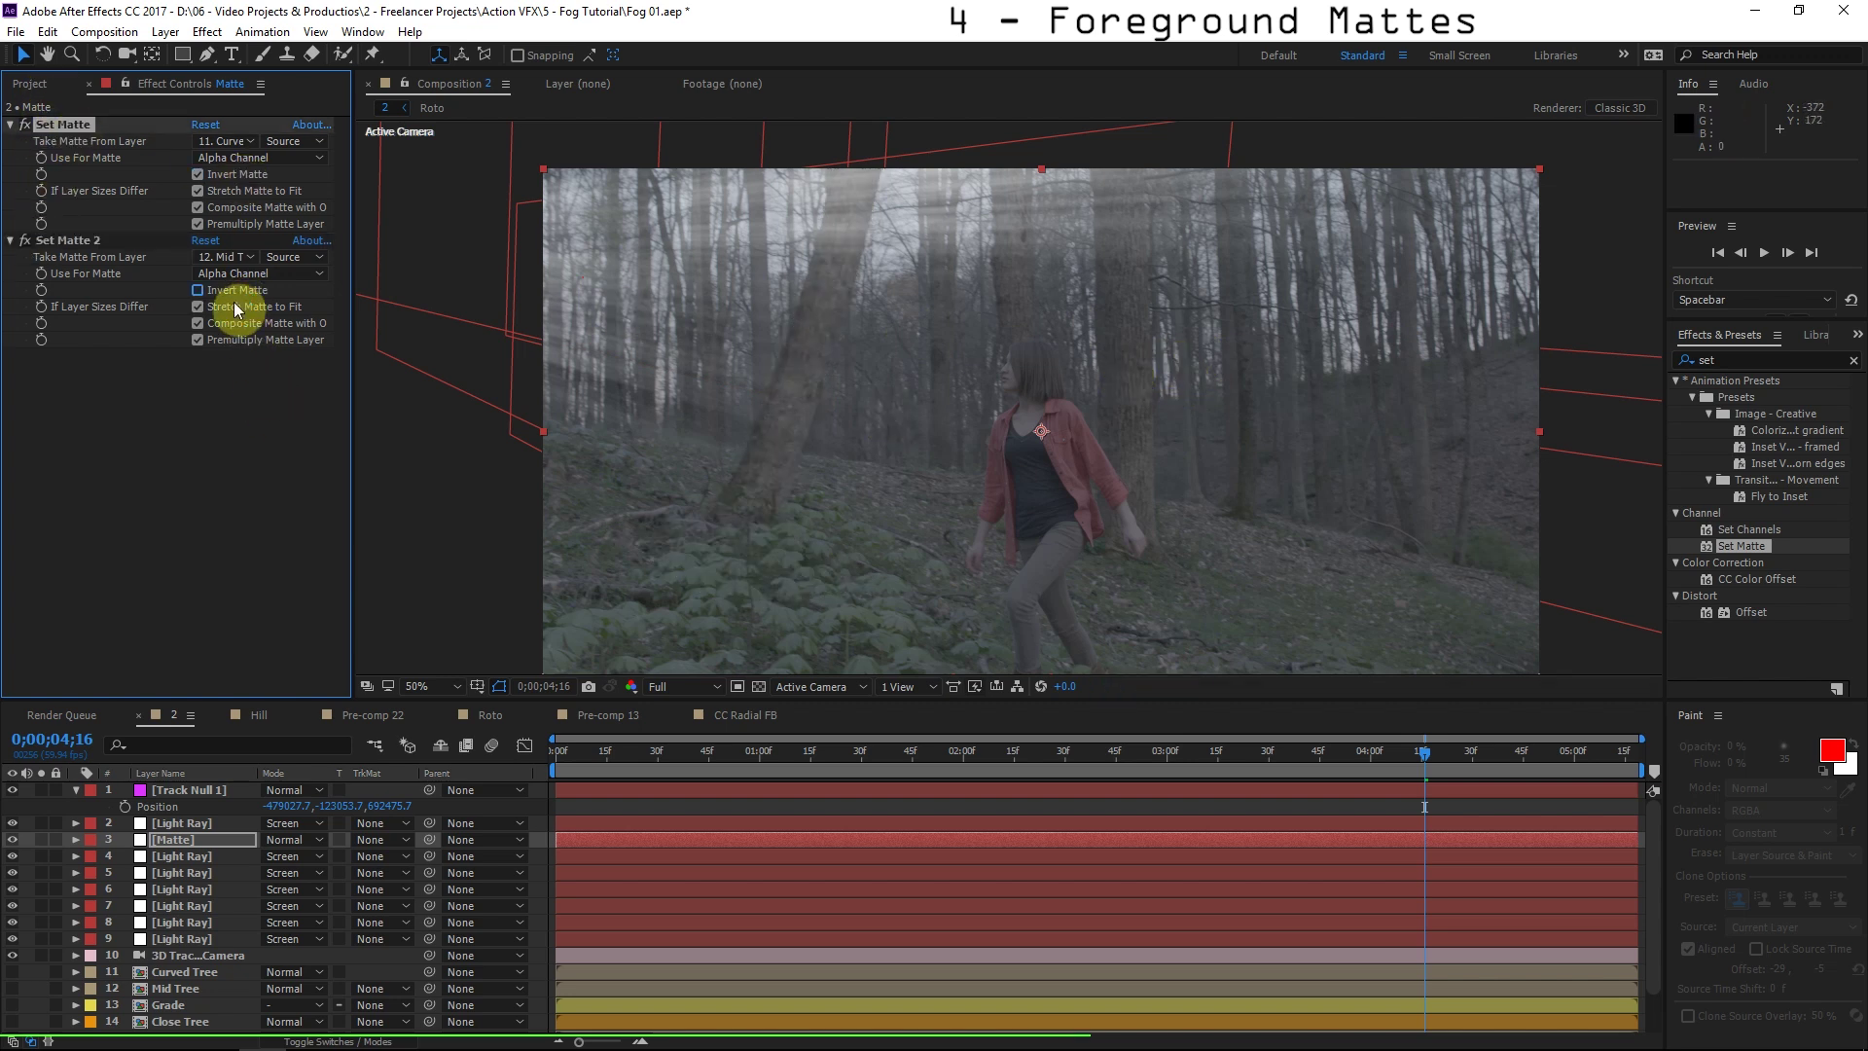
left_click(236, 290)
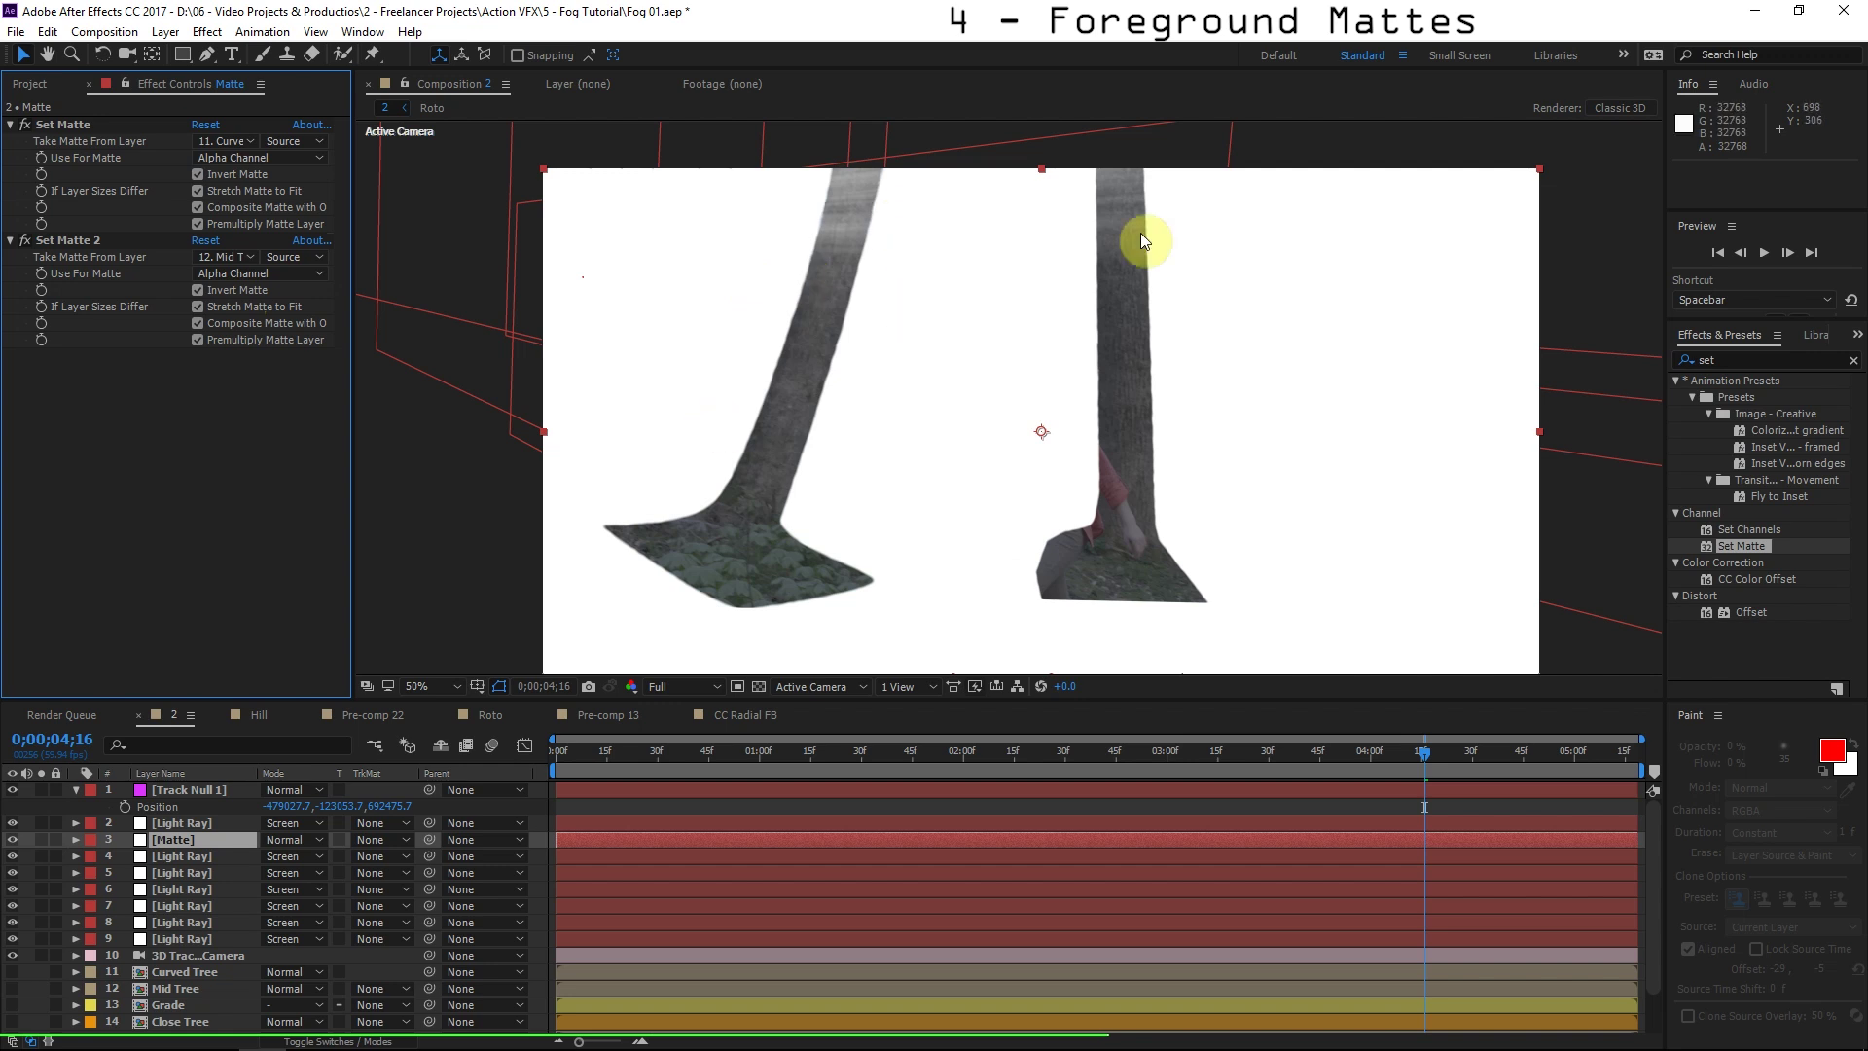
Rename the Matte layer as Two Tree Matte.
key("ctrl+5")
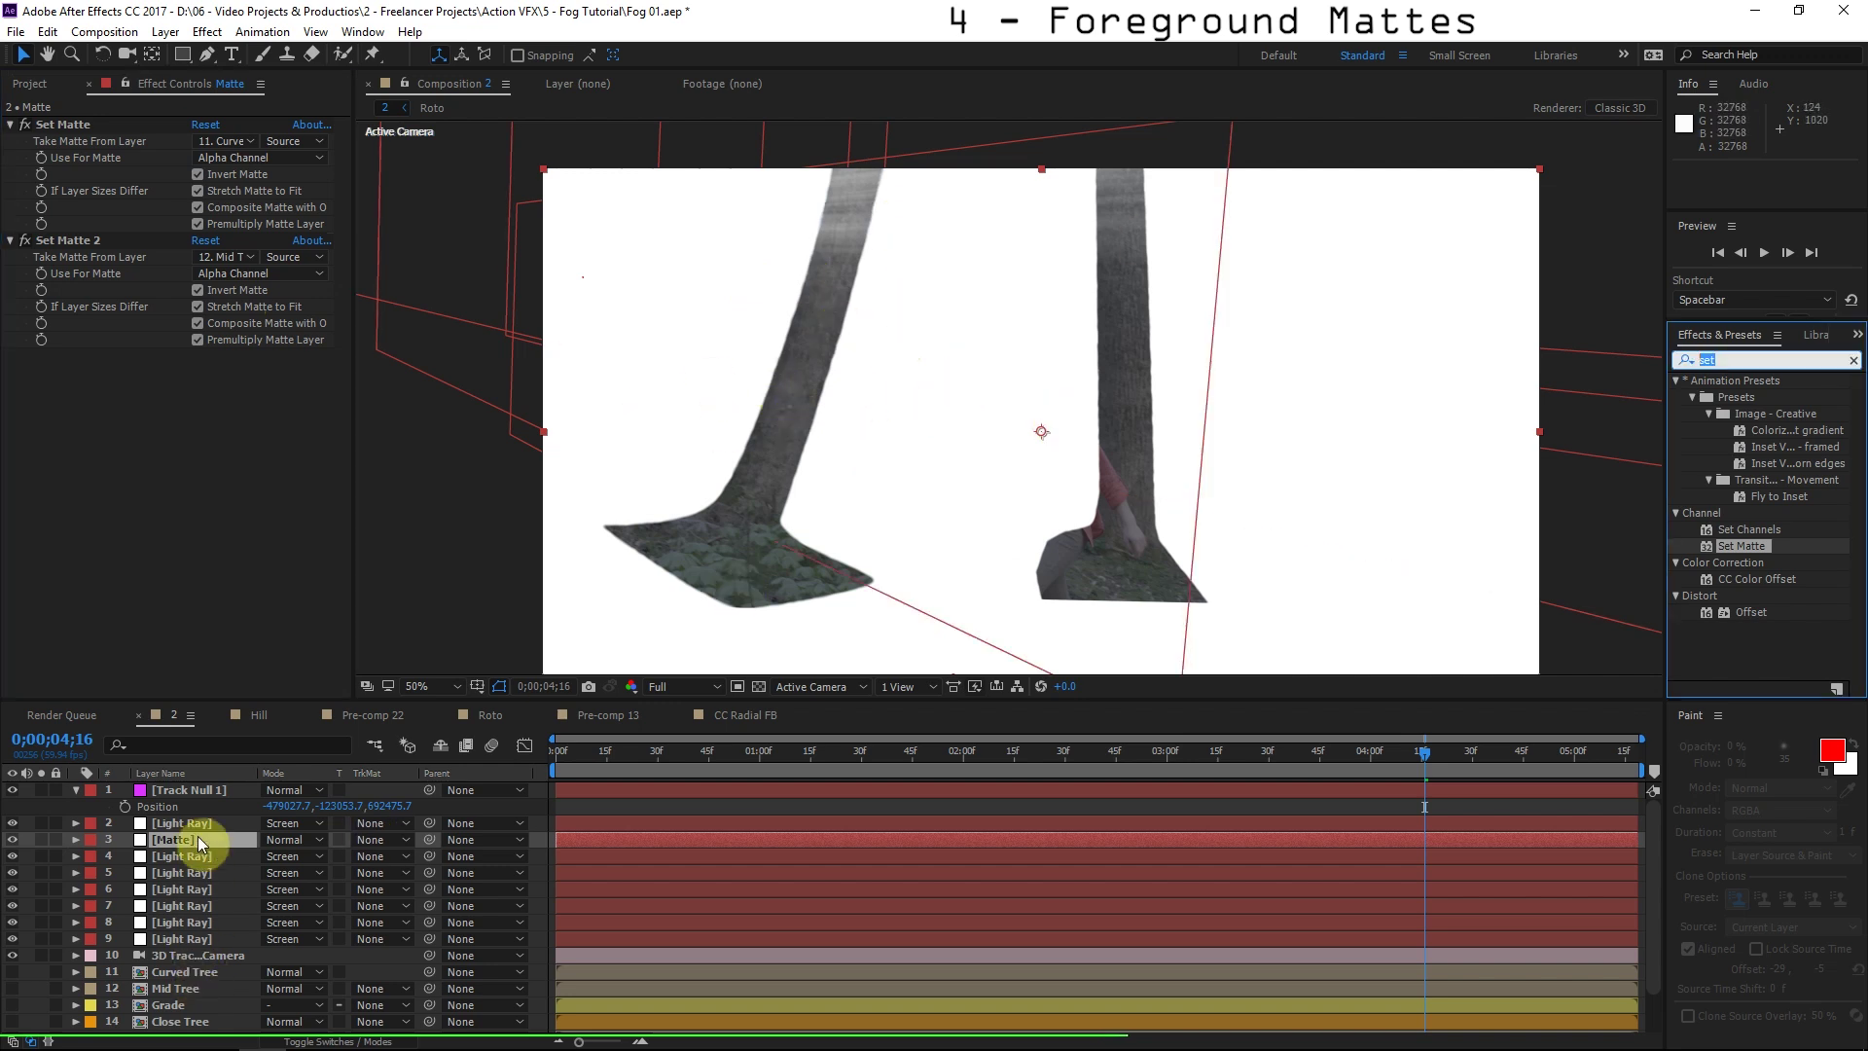
left_click(197, 836)
key("Return")
type("Two")
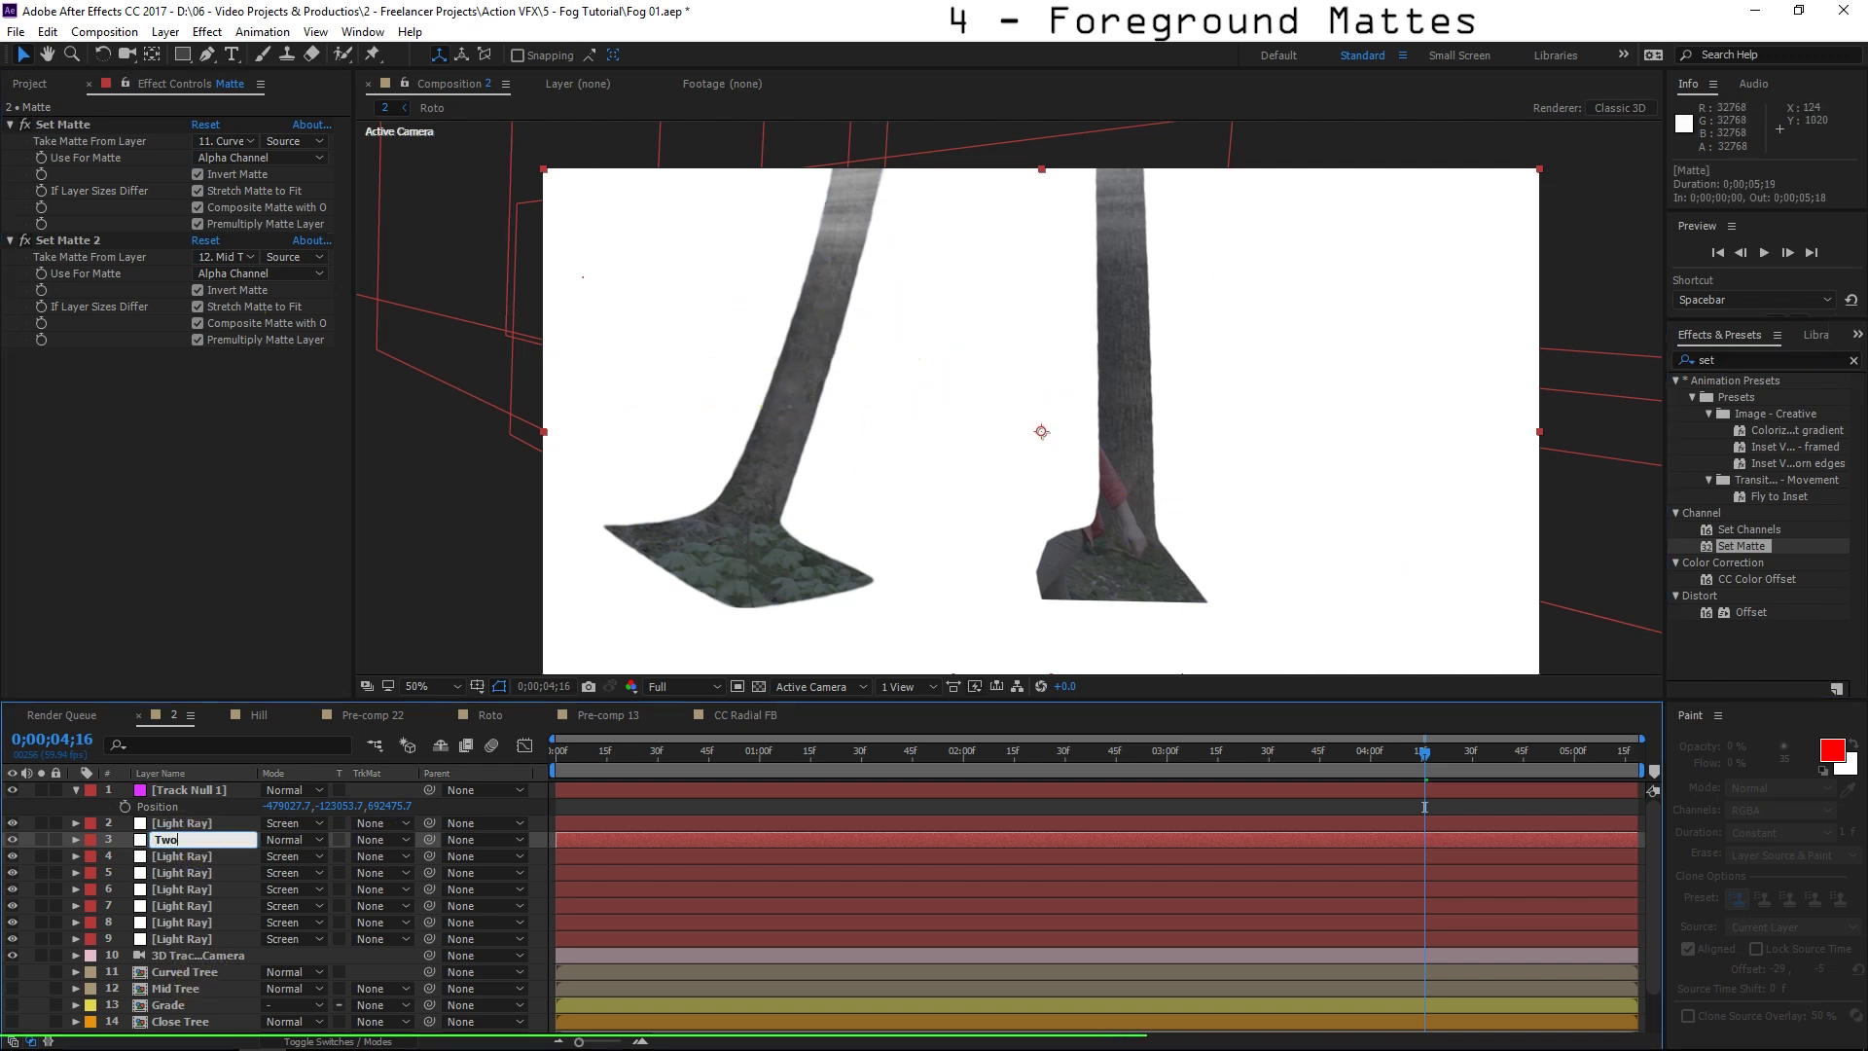
type(" Tree Matte")
Set the track matte of Light Ray layer 4 to Alpha Matte "Two Tree Matte", and duplicate the Two Tree Matte layer.
left_click(156, 856)
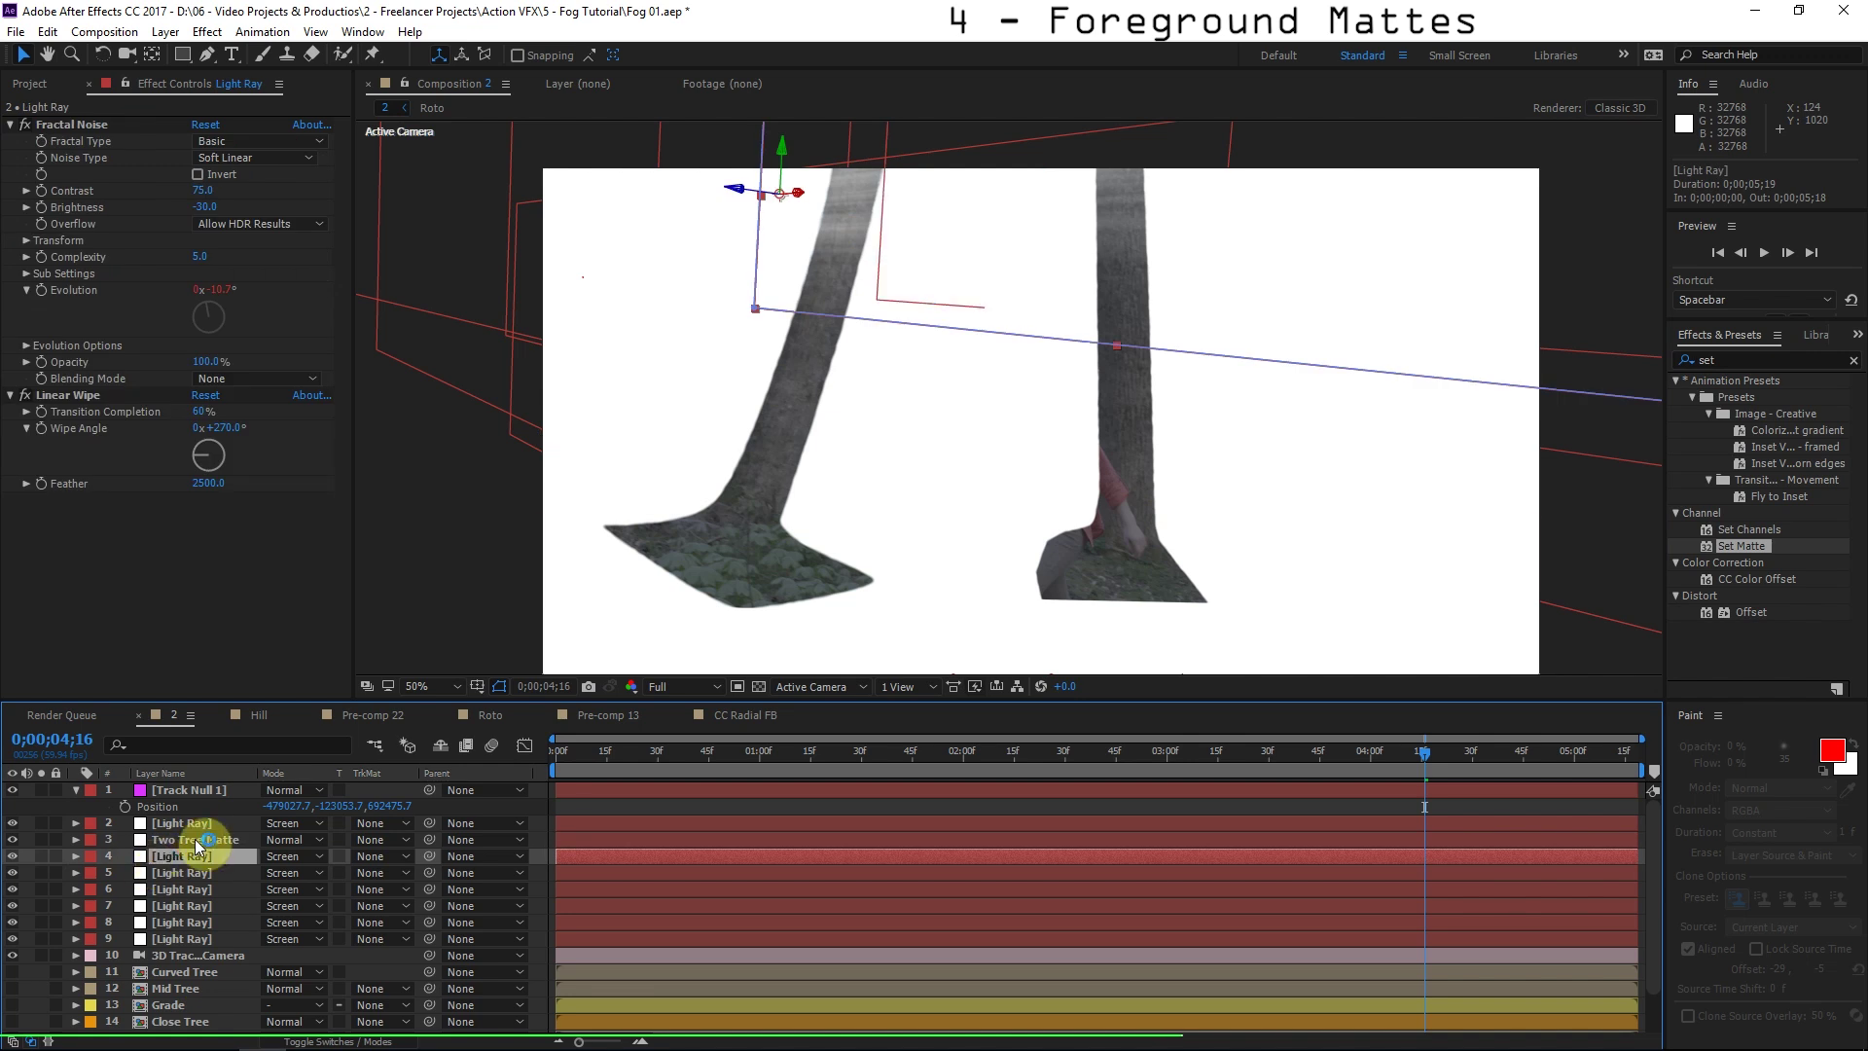
left_click(386, 857)
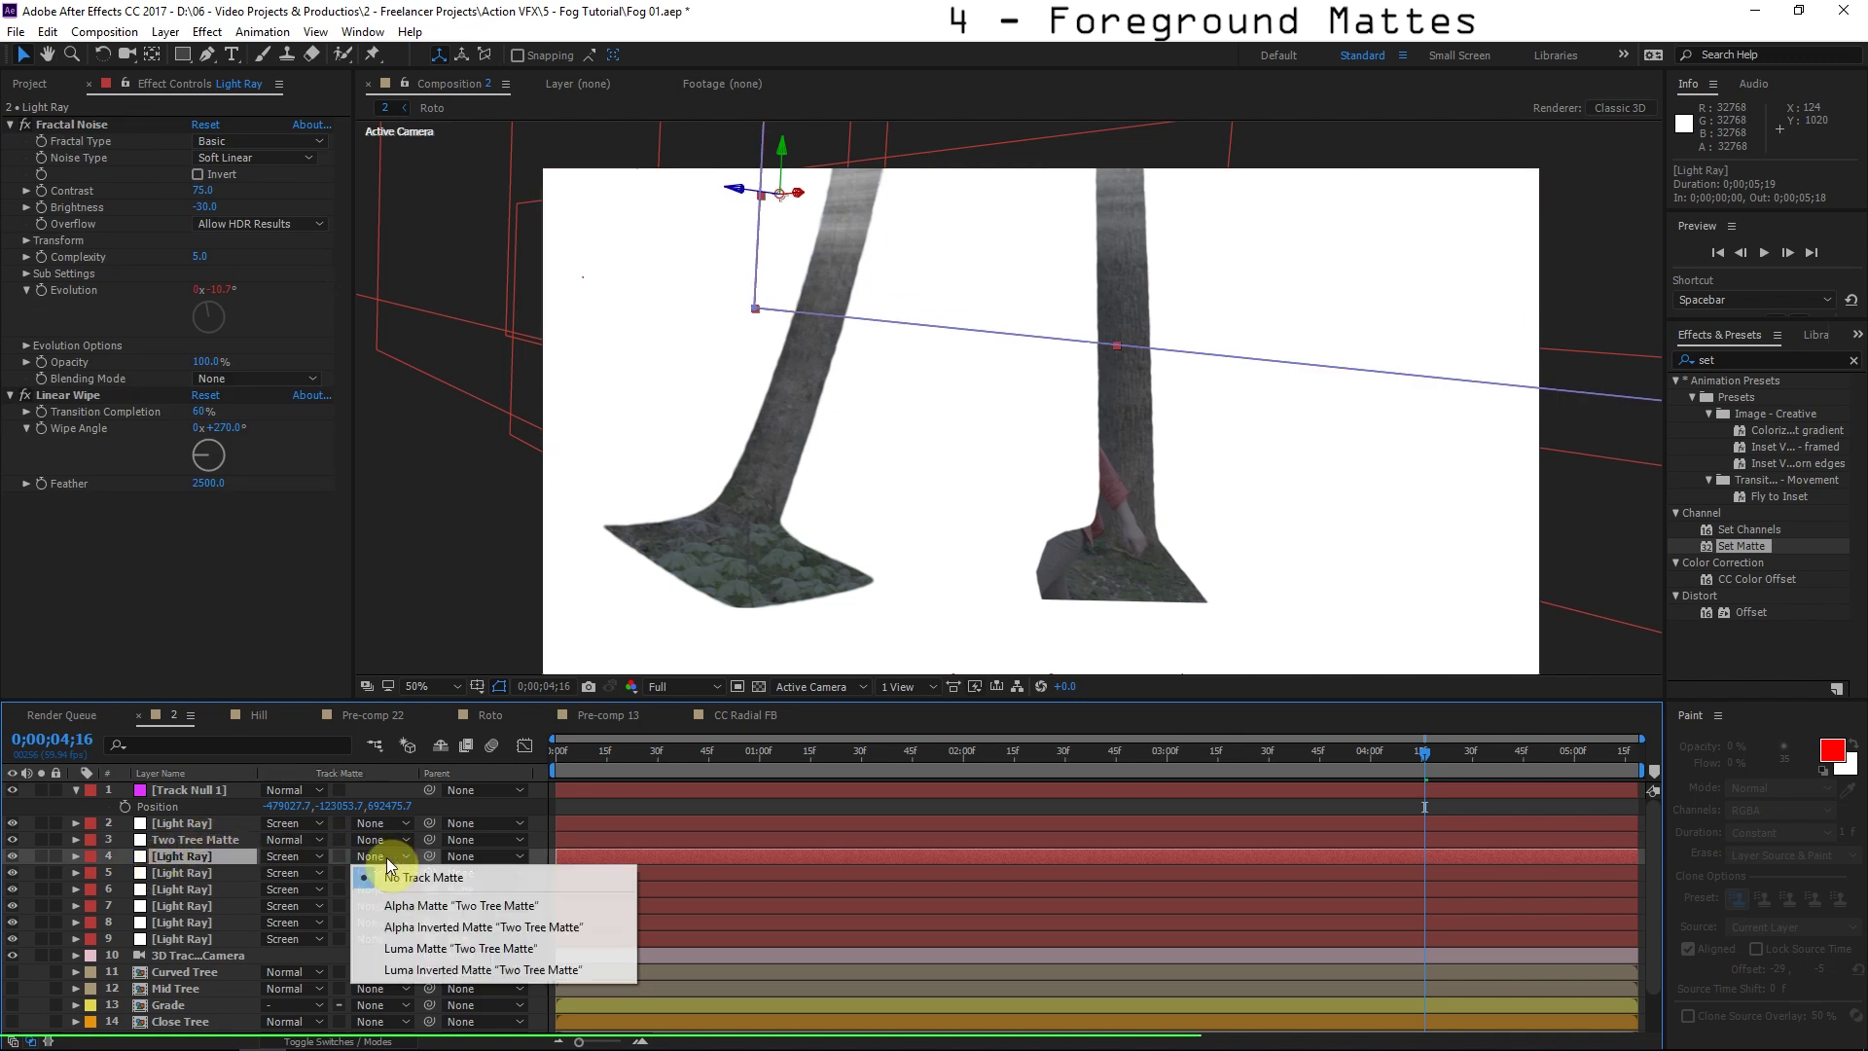
left_click(452, 910)
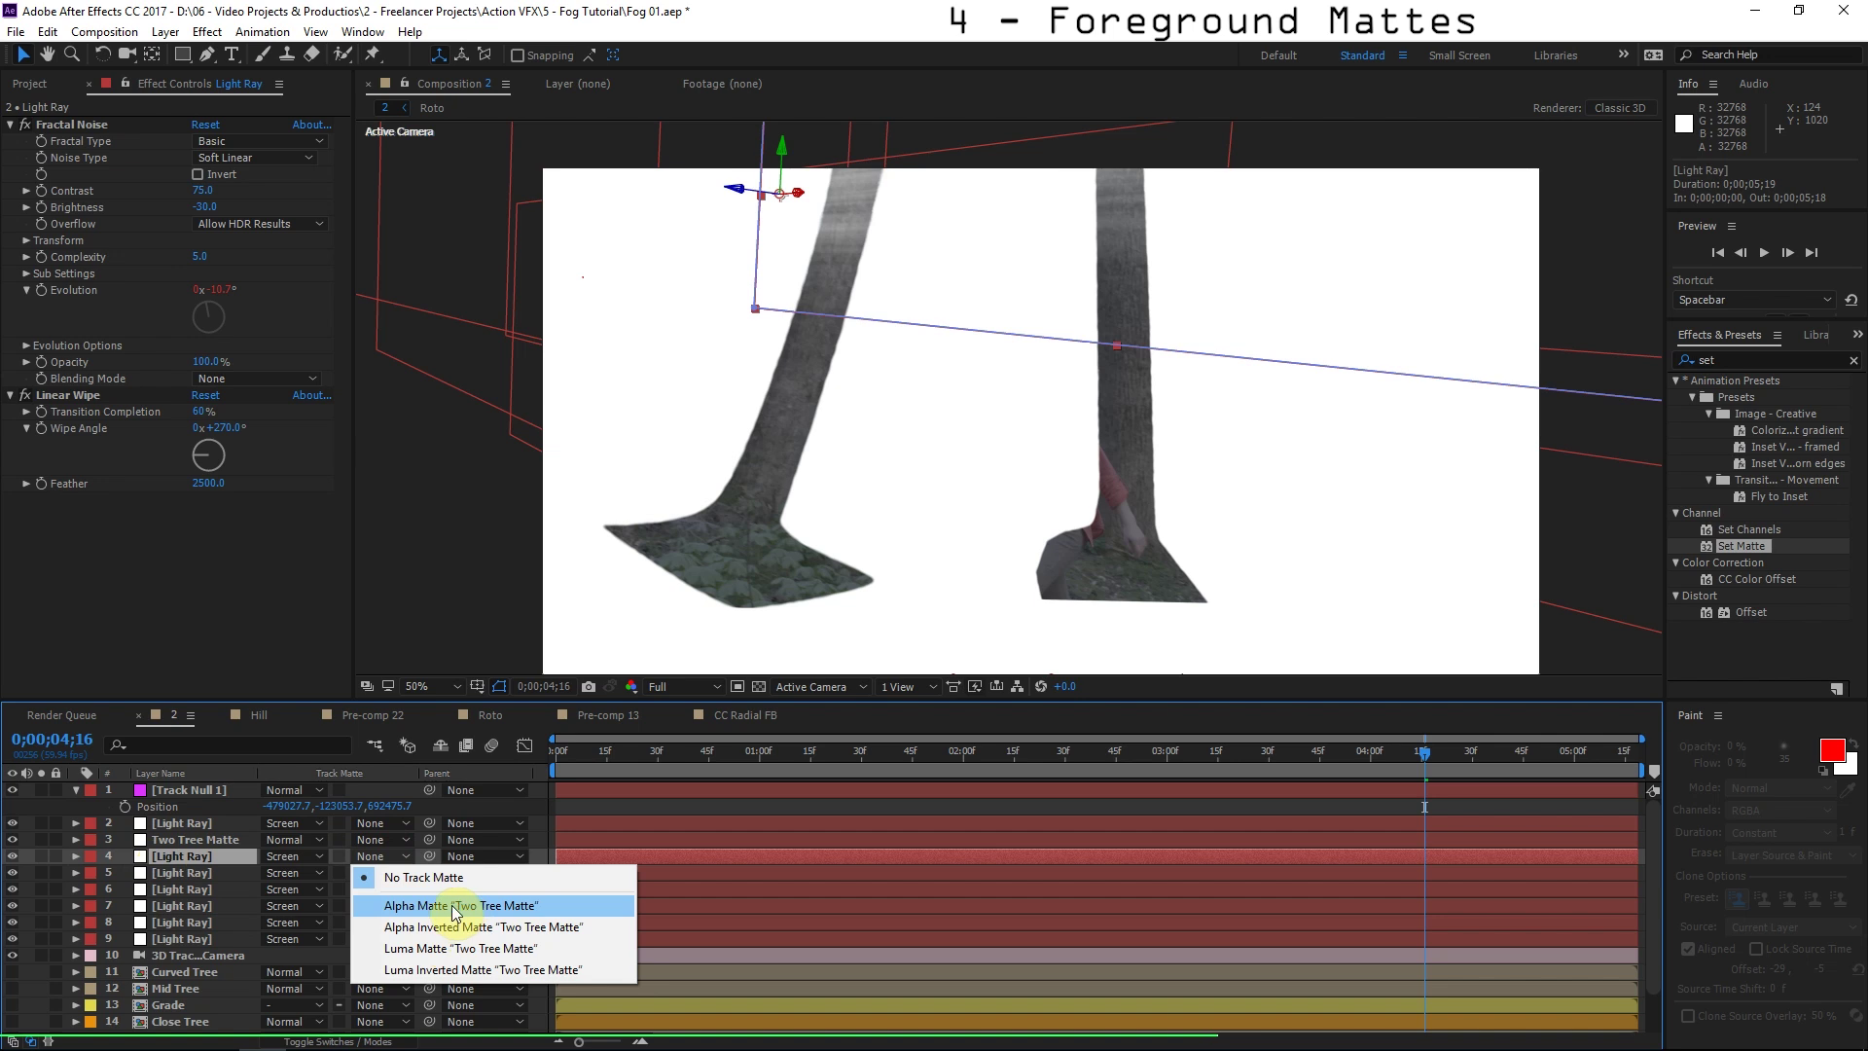
left_click(692, 239)
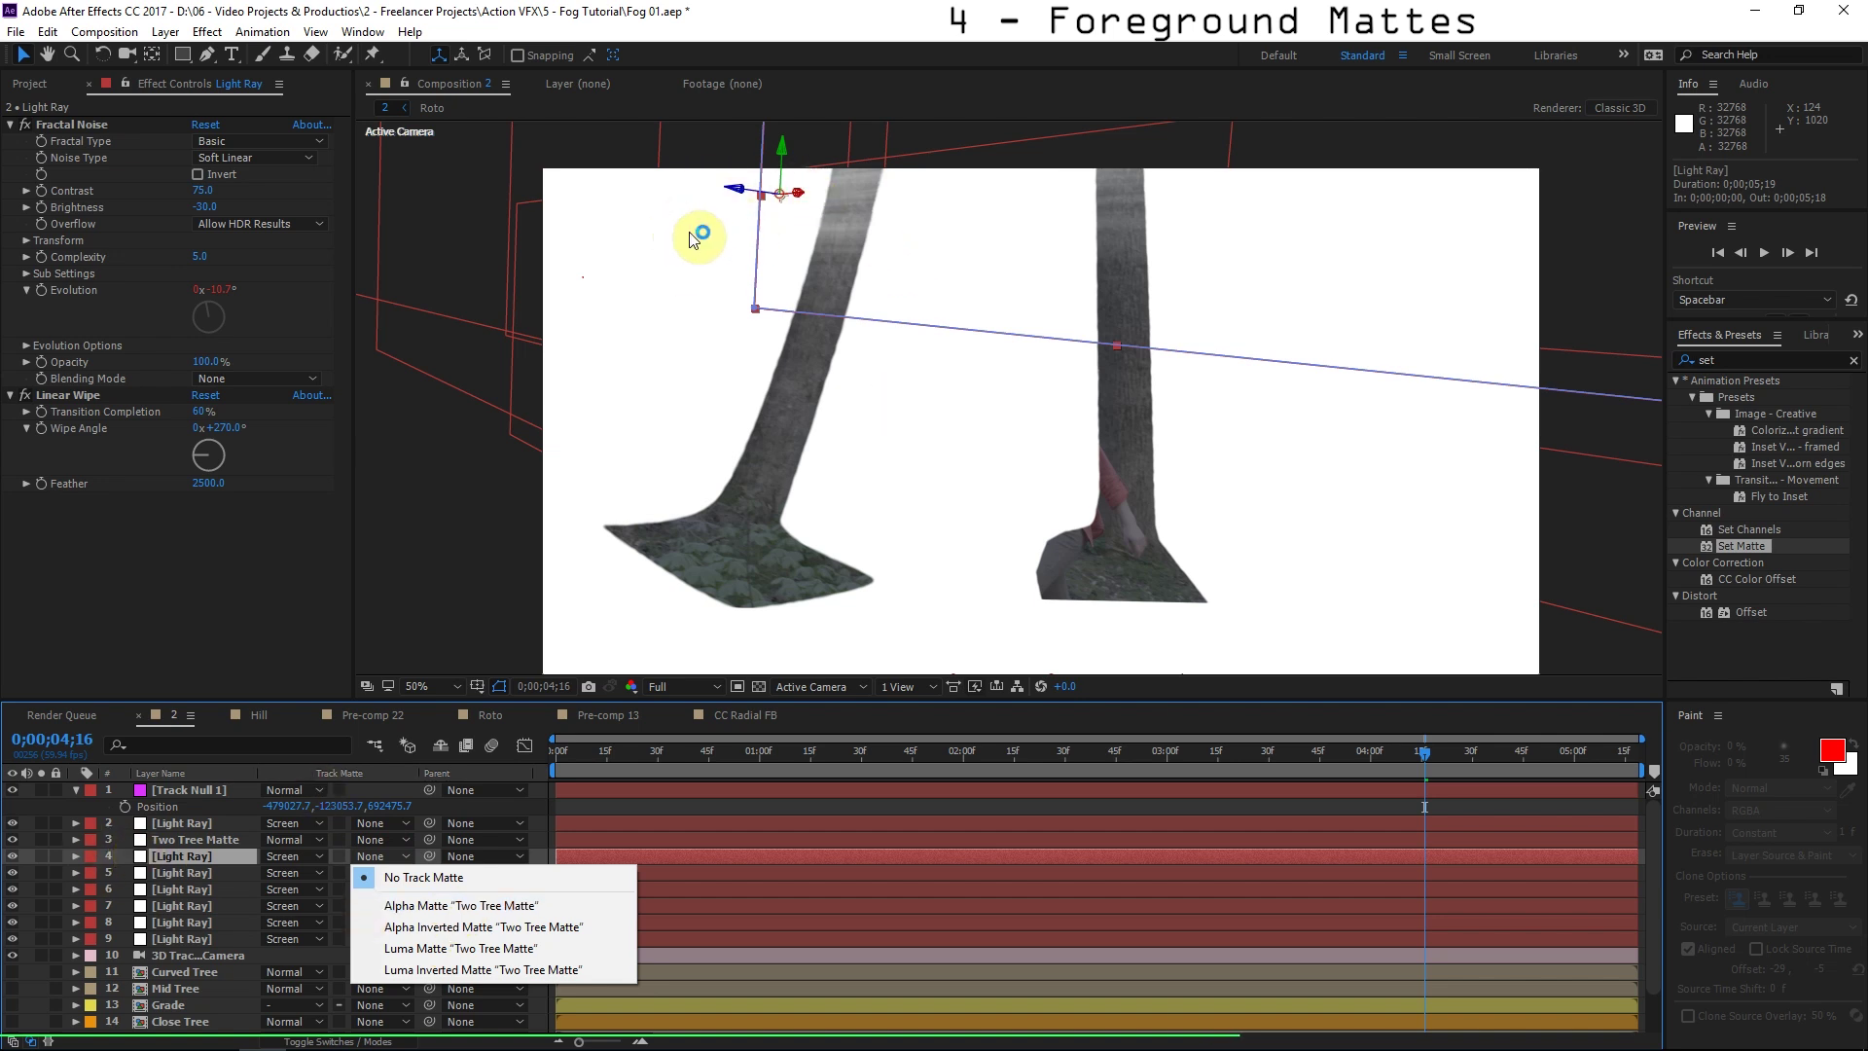
left_click(442, 904)
left_click(200, 840)
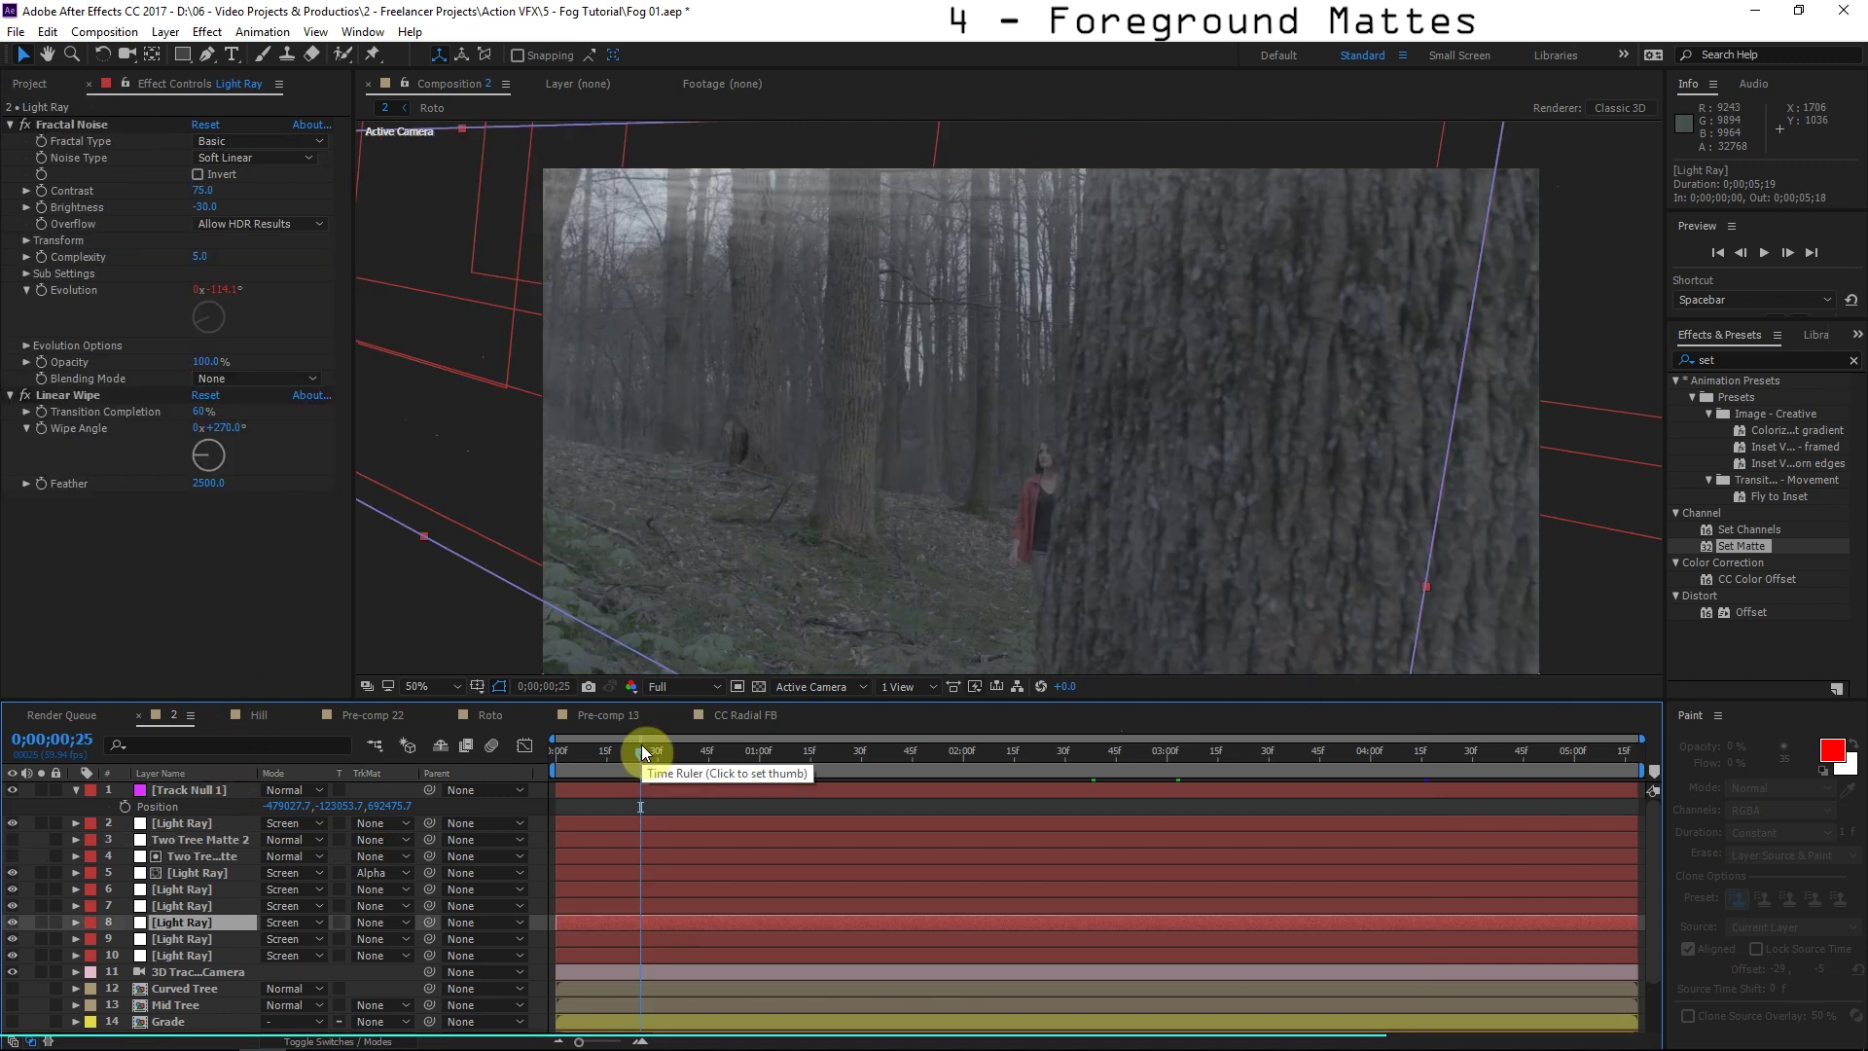
Pre-compose all Light Ray and Two Tree Matte layers with the 3D Tracker Camera, Curved Tree and Mid Tree, moving all attributes into the new composition.
key("Home")
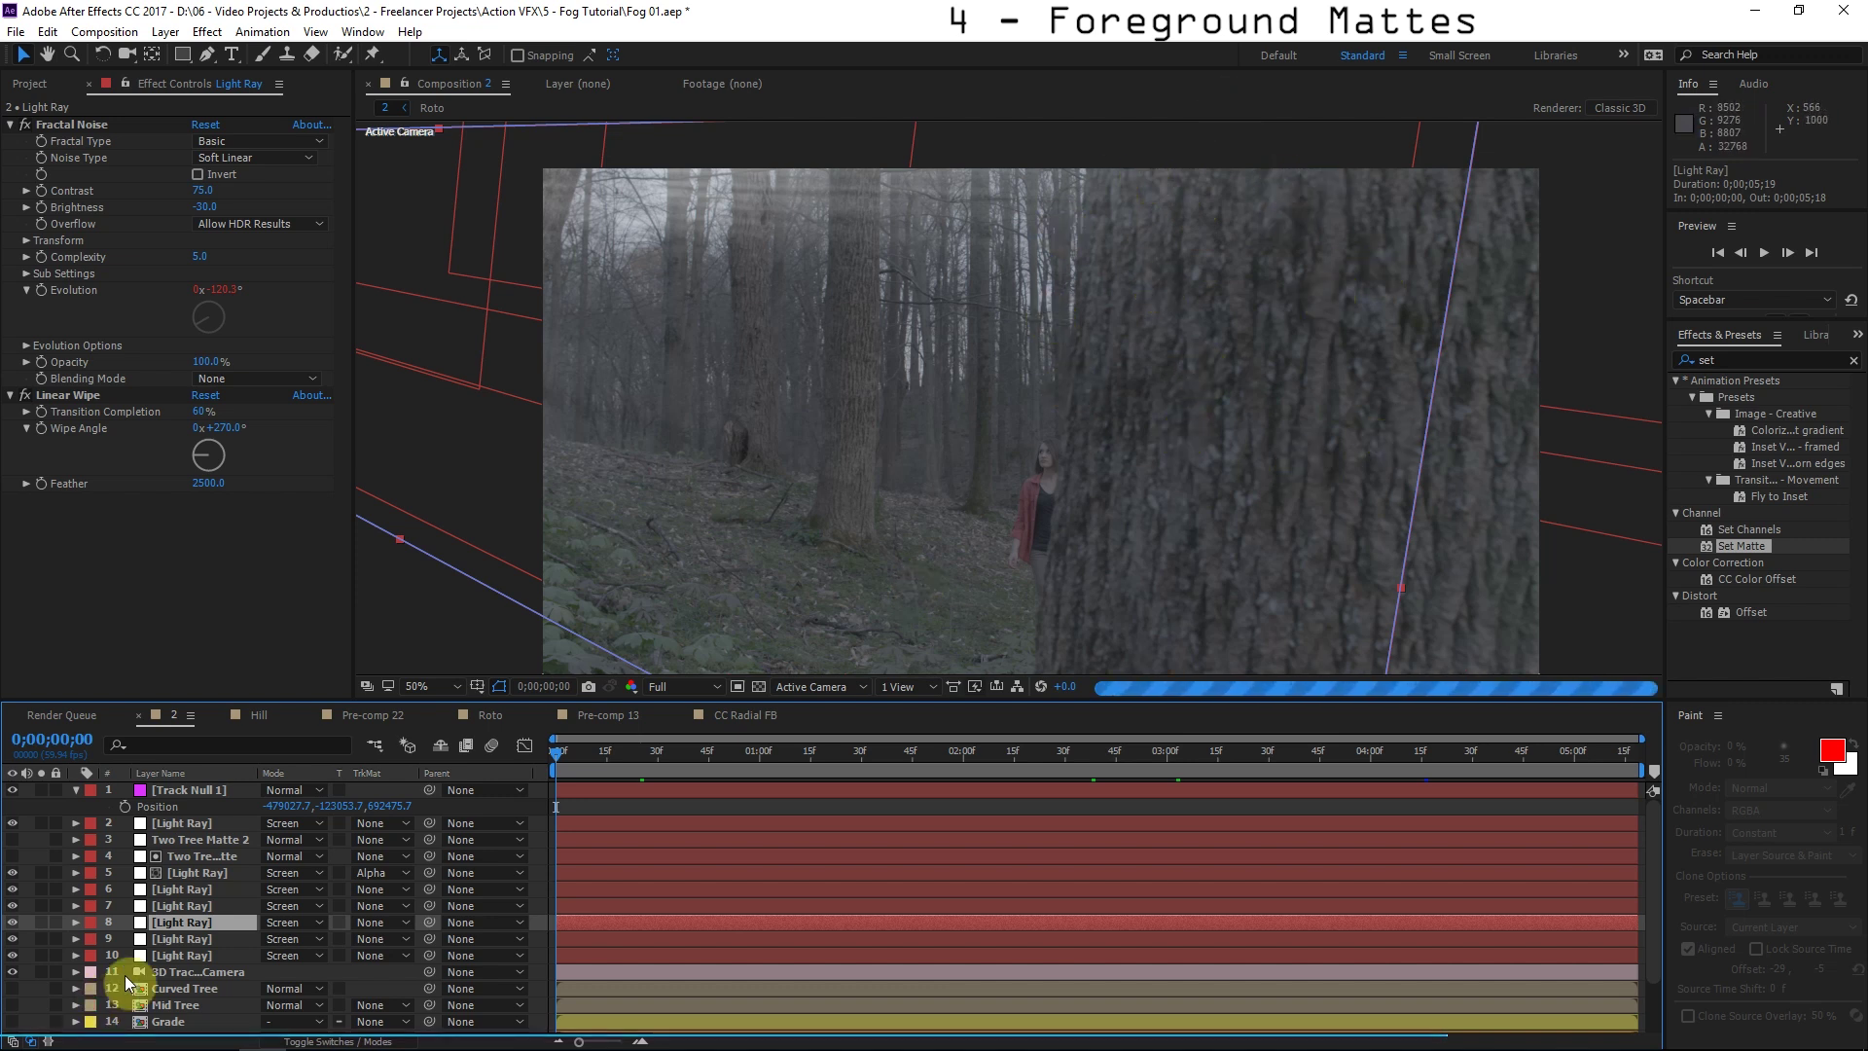
scroll(124, 975, "down", 1)
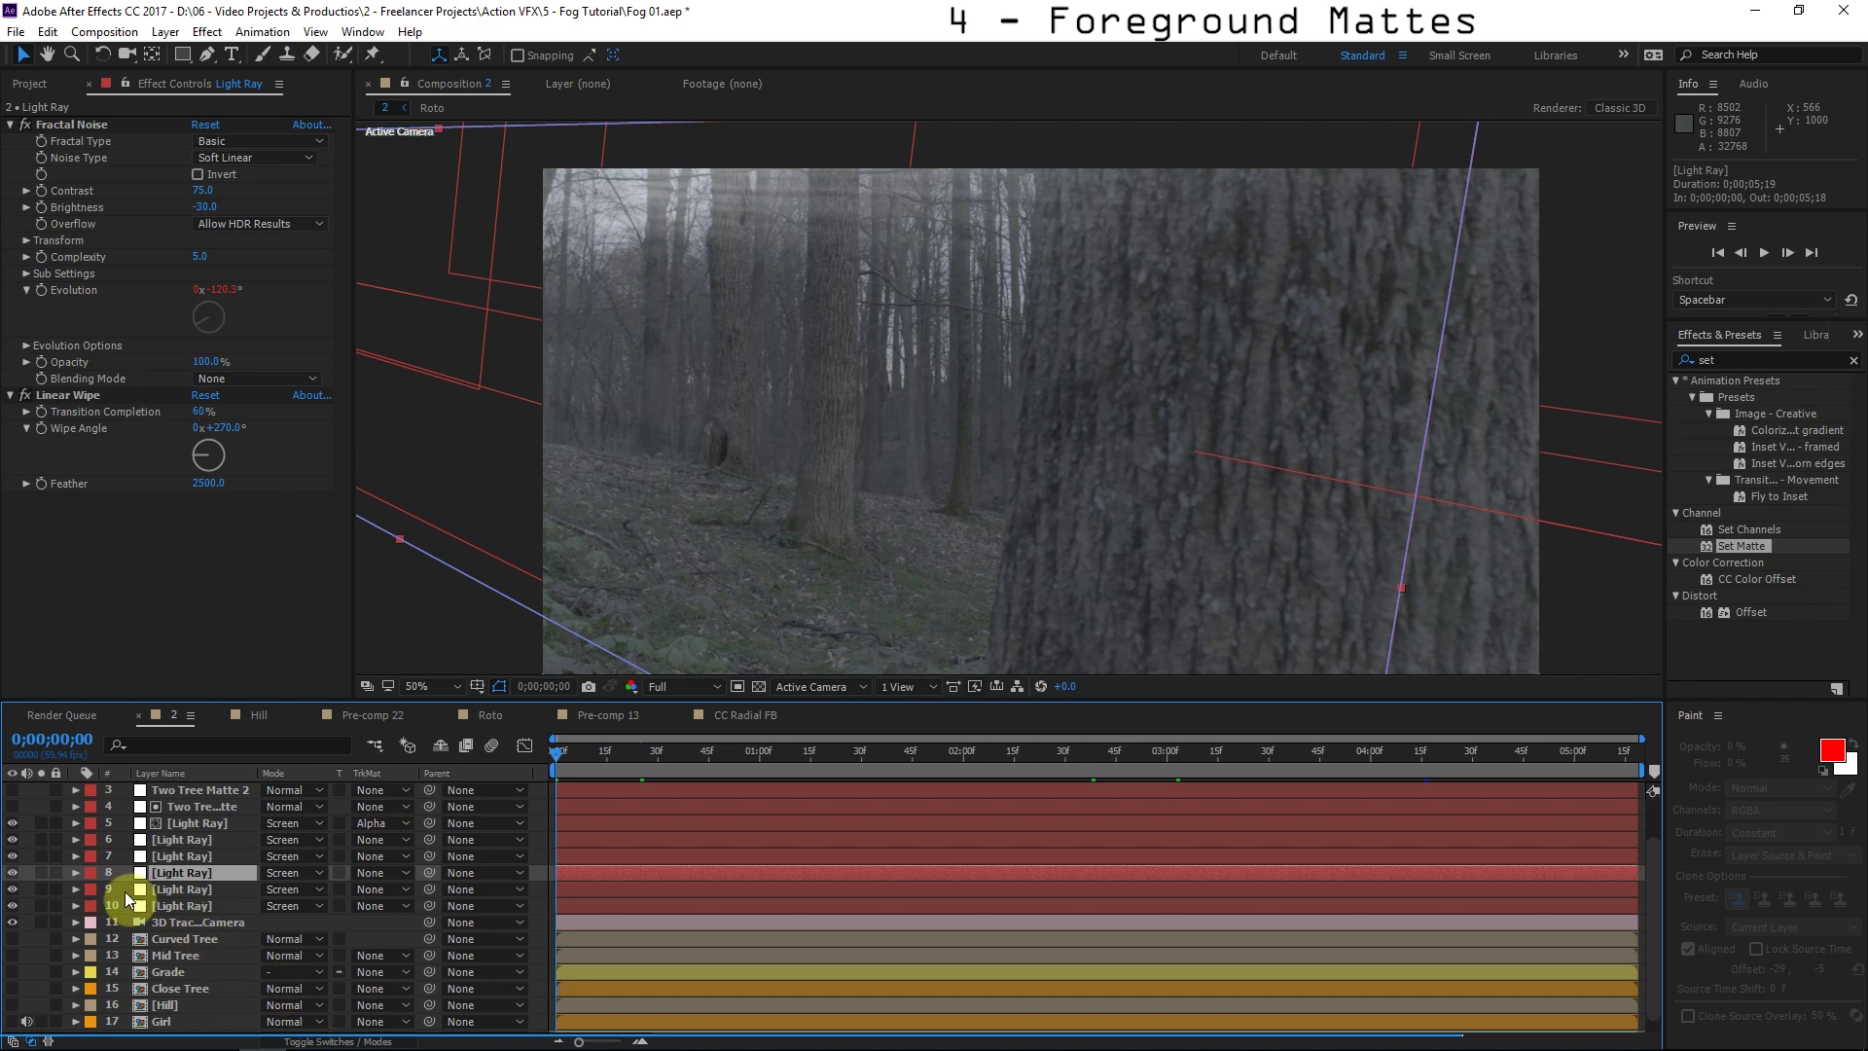
scroll(195, 817, "up", 1)
key("ctrl+Down")
key("ctrl+Down")
key("ctrl+Down")
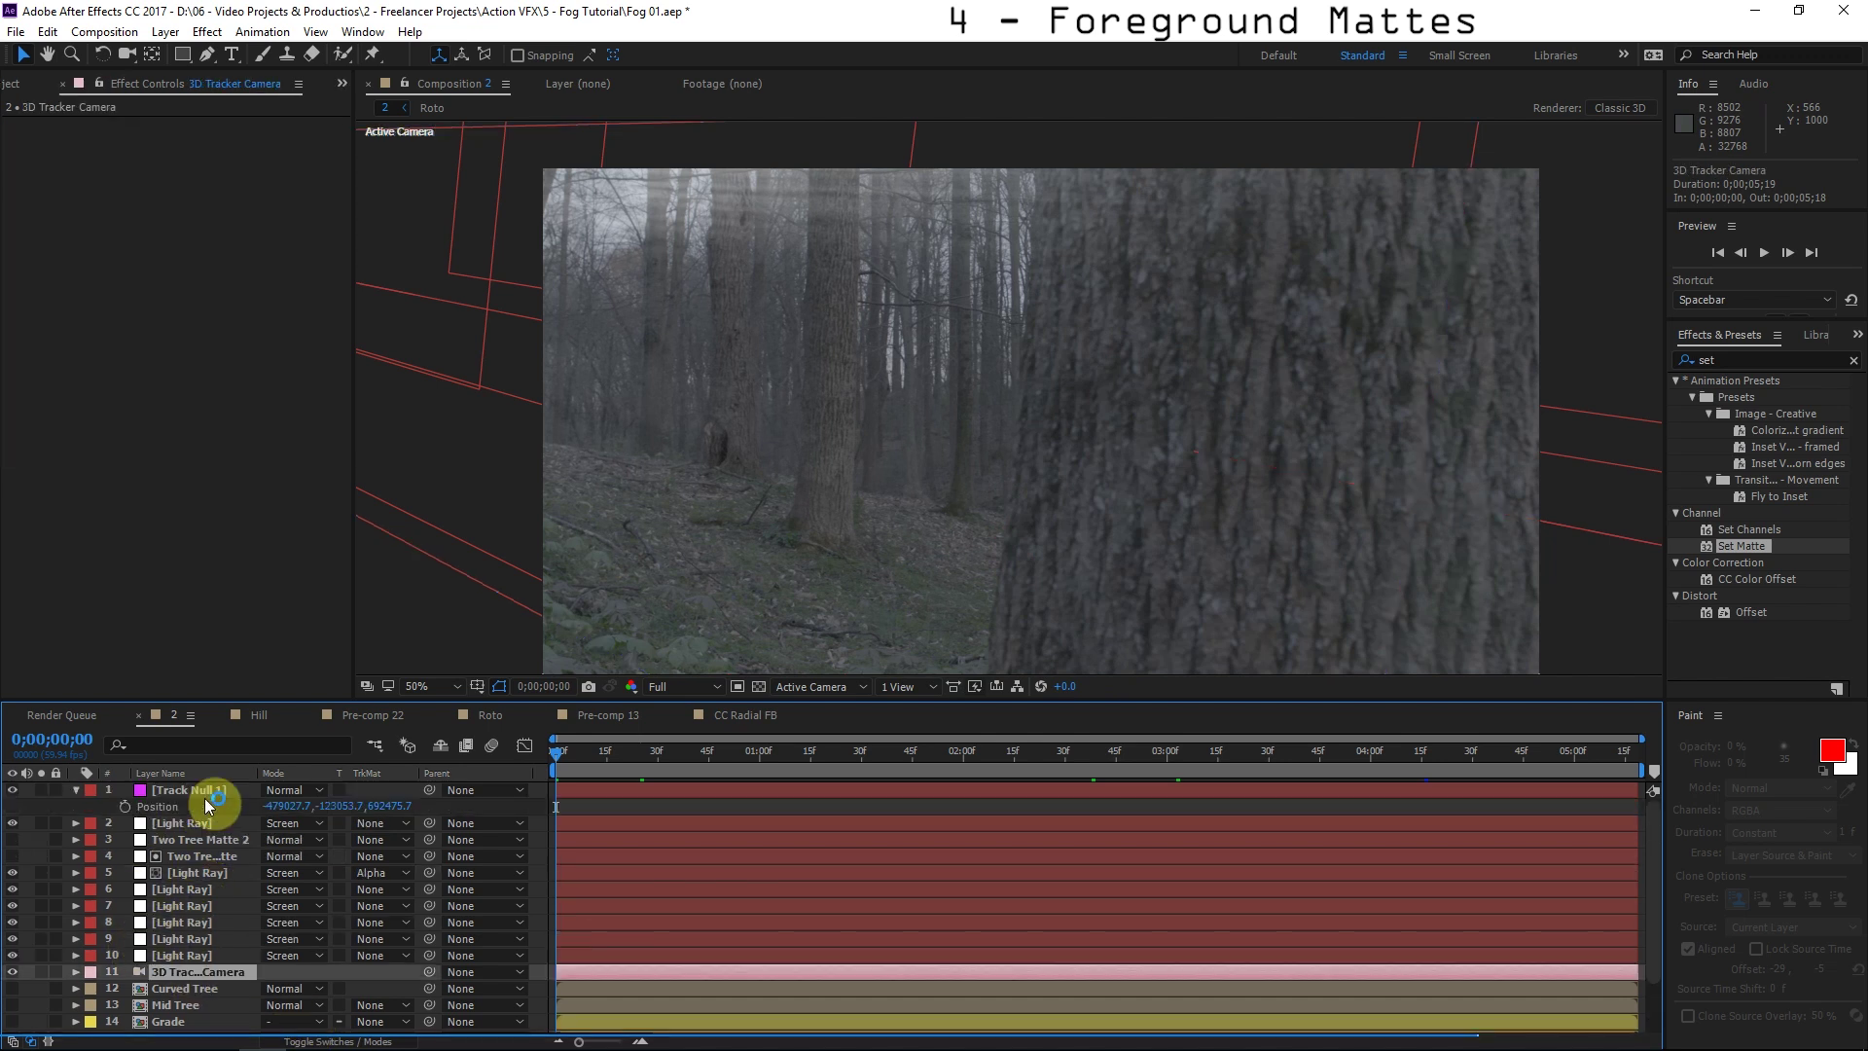
left_click(205, 823, "shift")
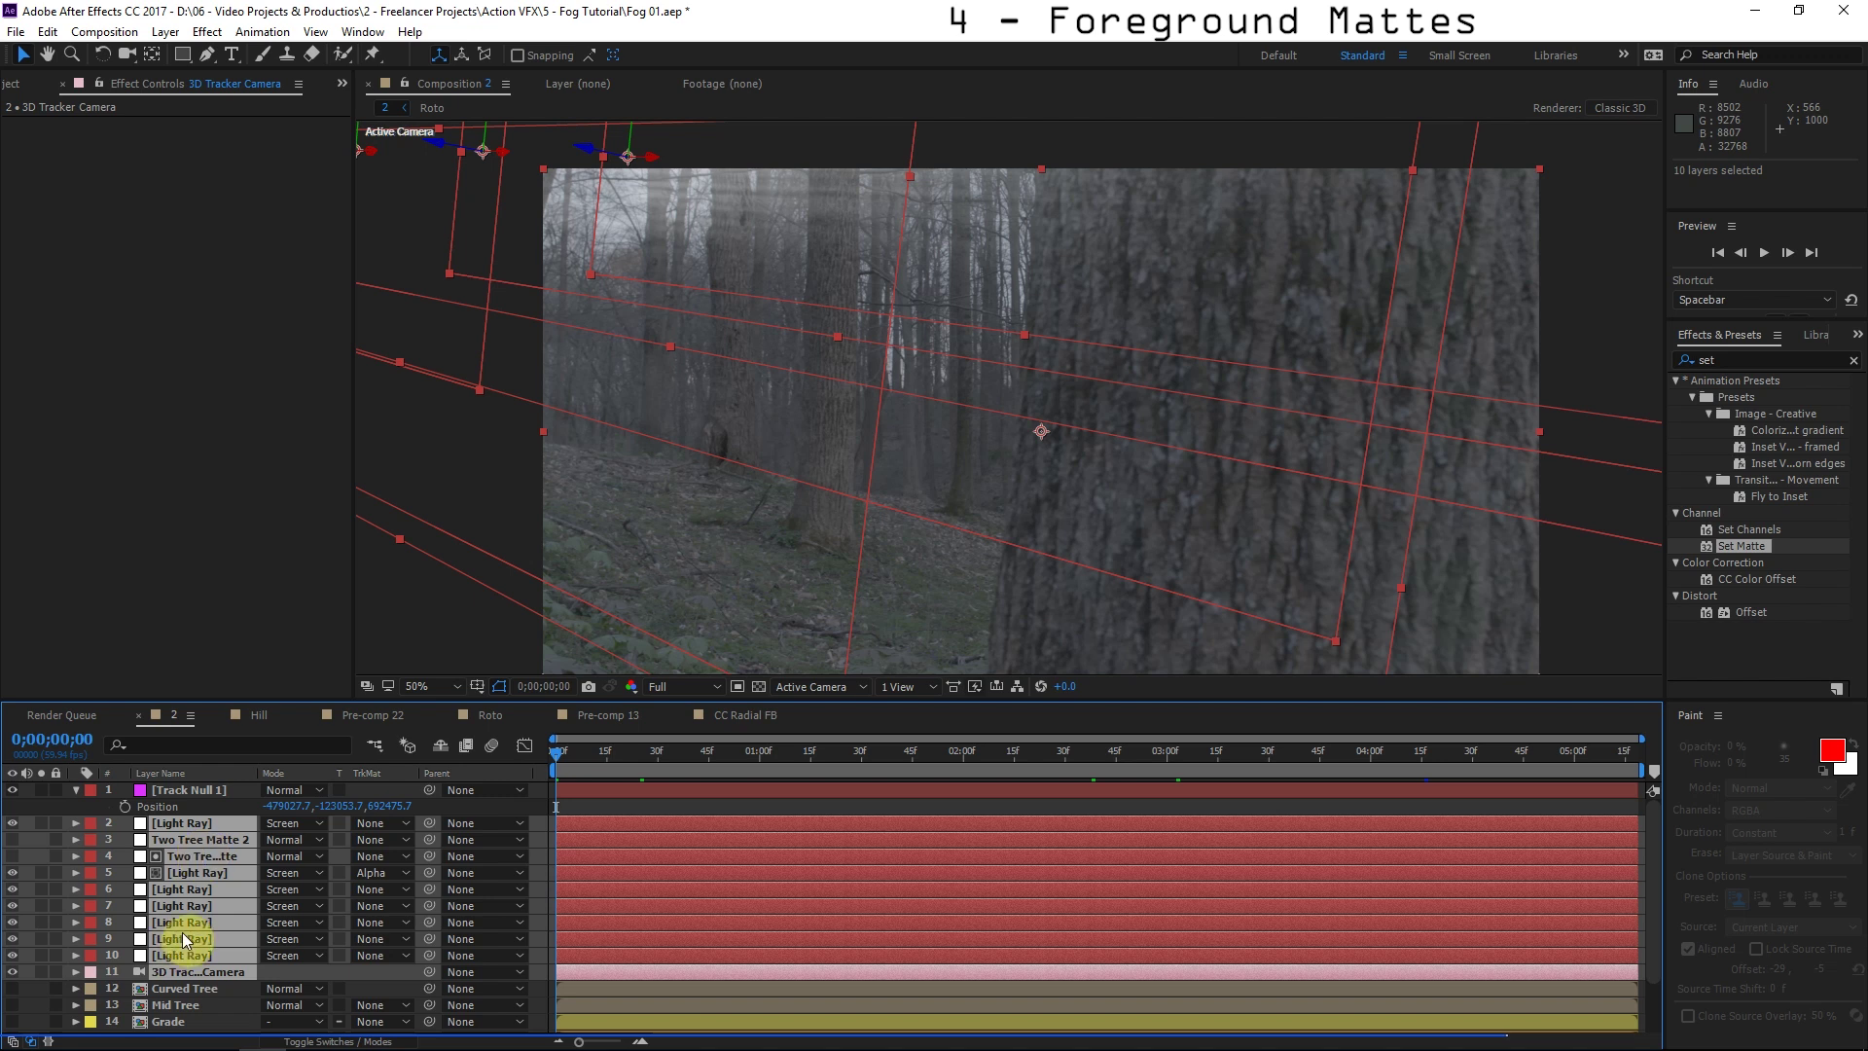
scroll(183, 932, "down", 2)
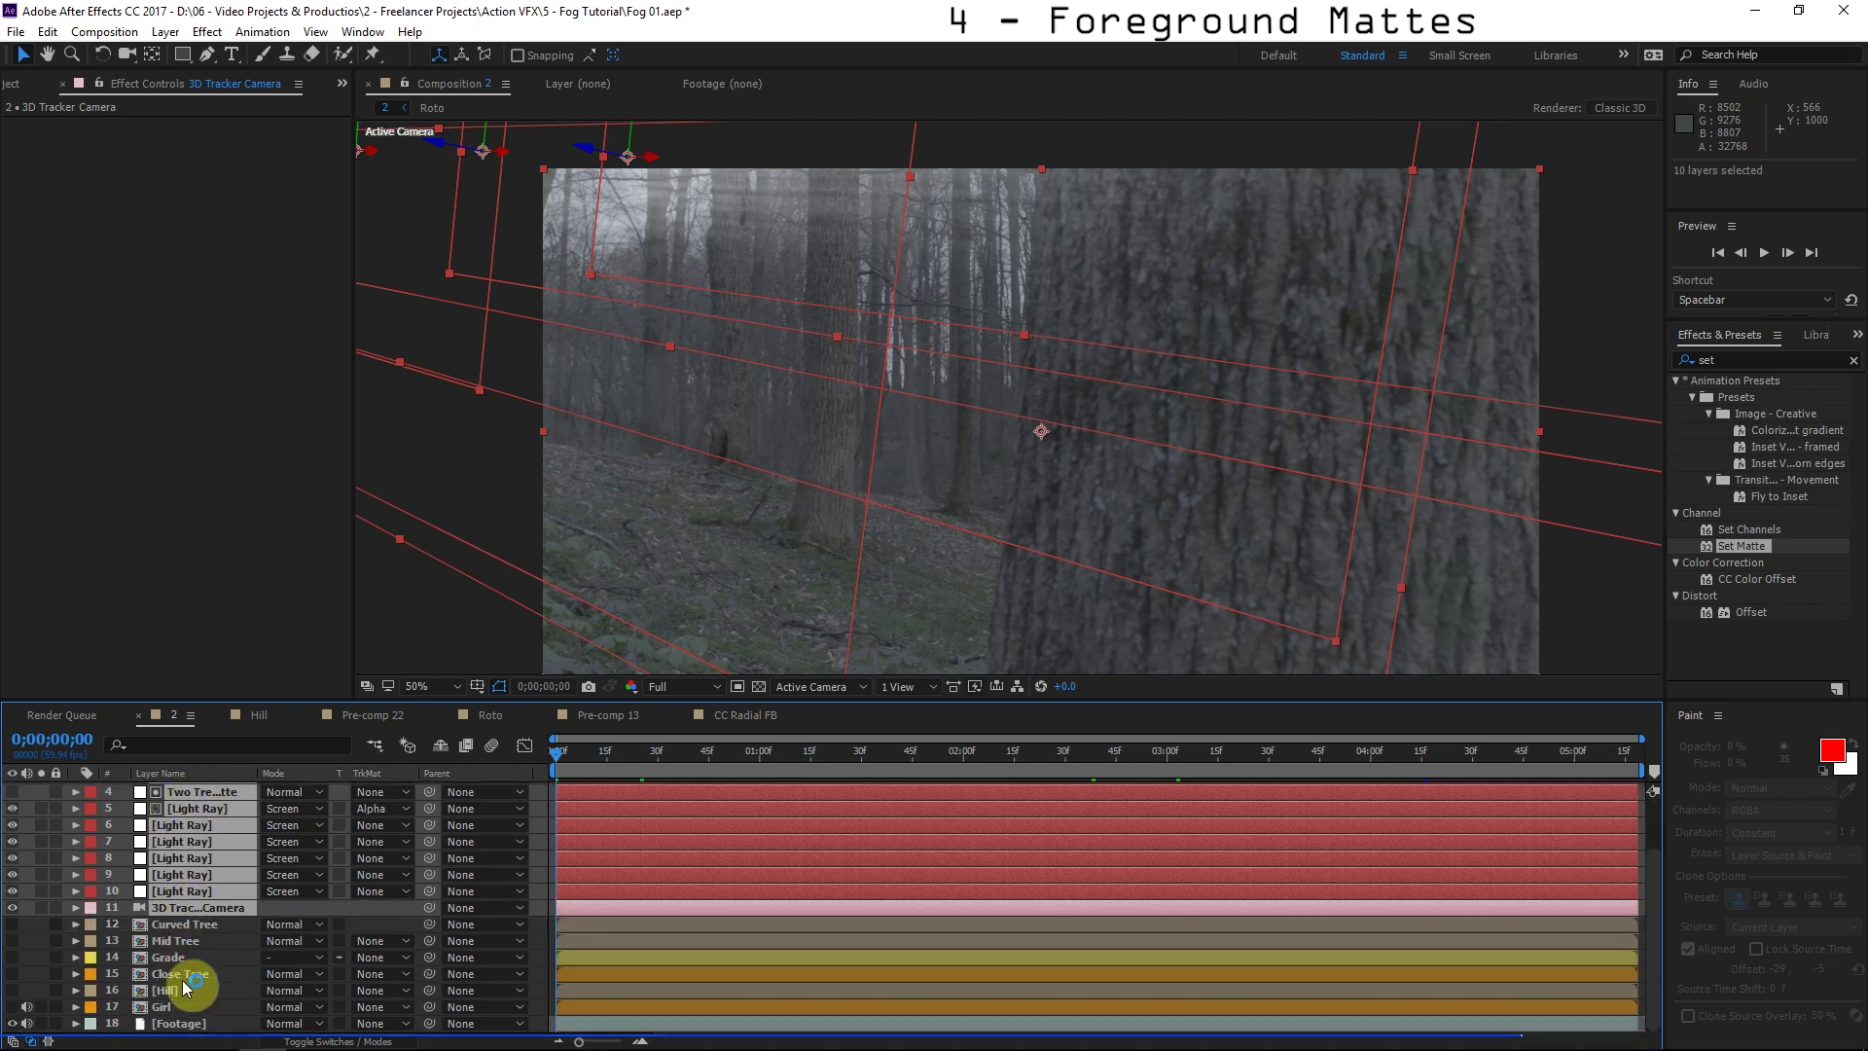
left_click(183, 942, "ctrl")
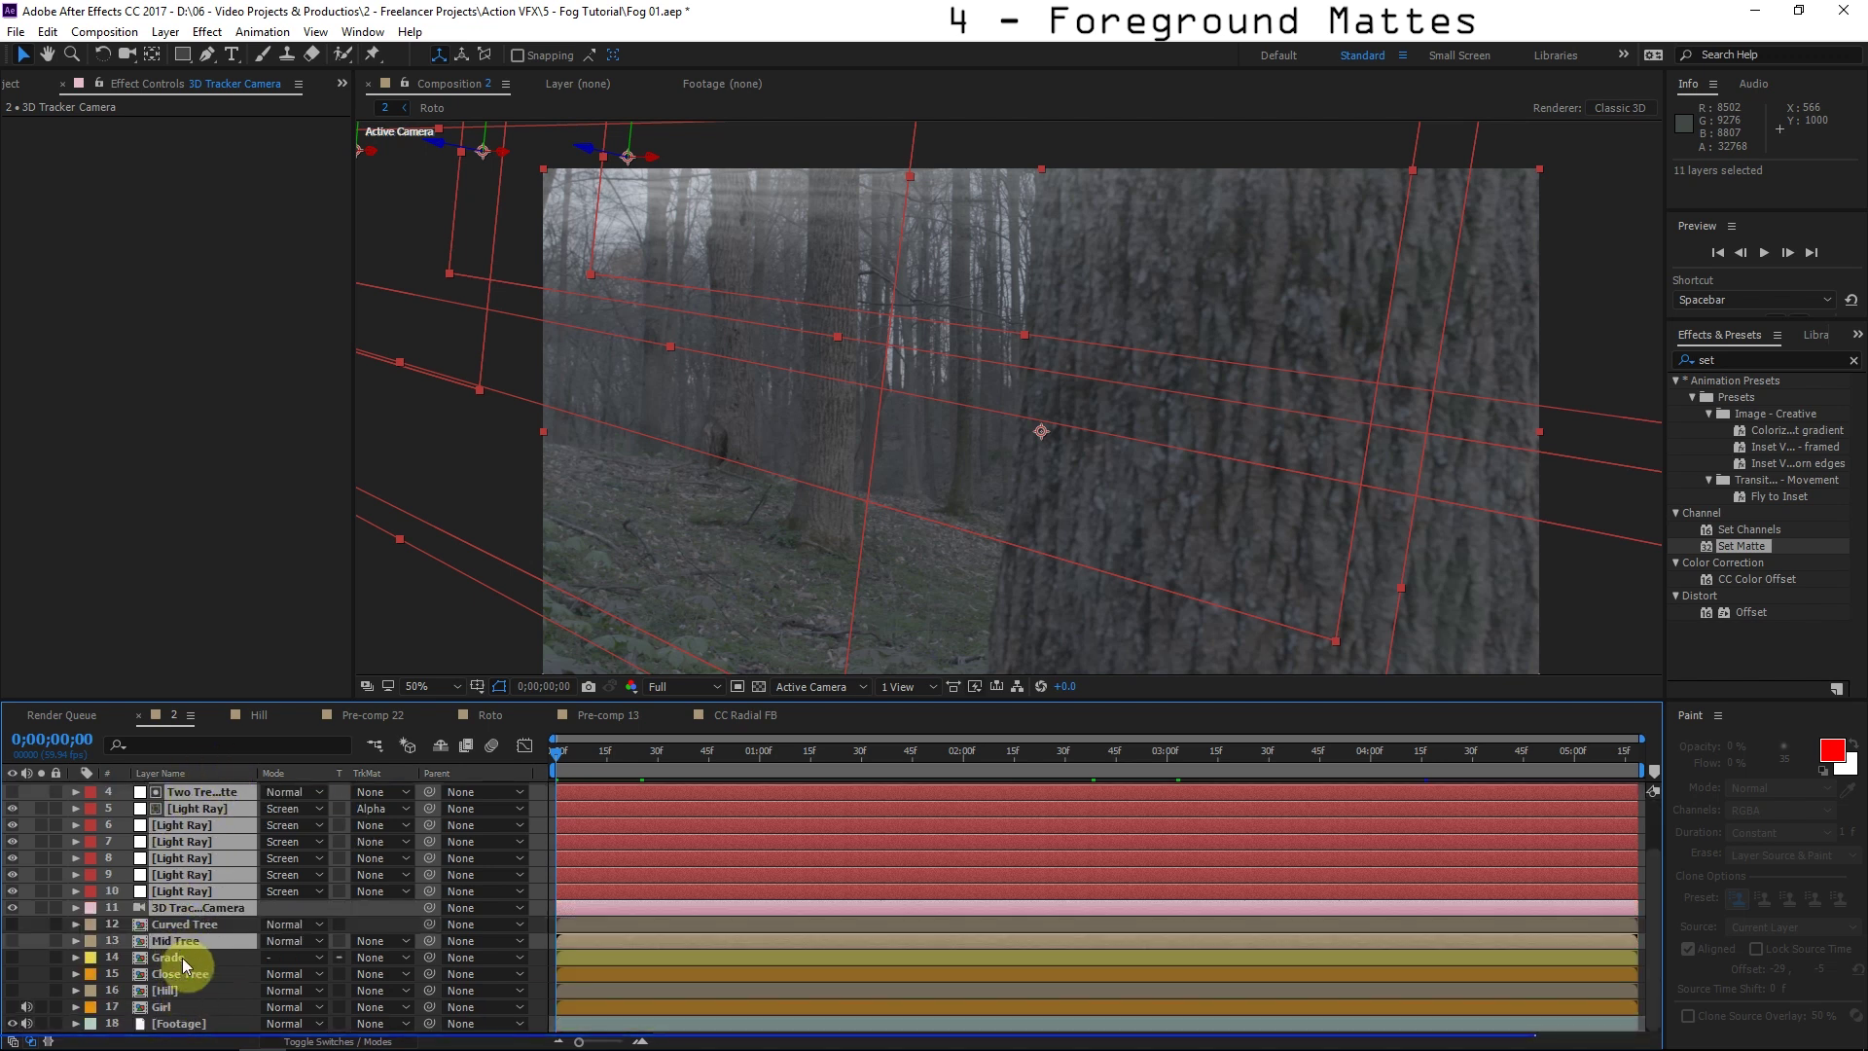
left_click(188, 922, "ctrl")
right_click(226, 871)
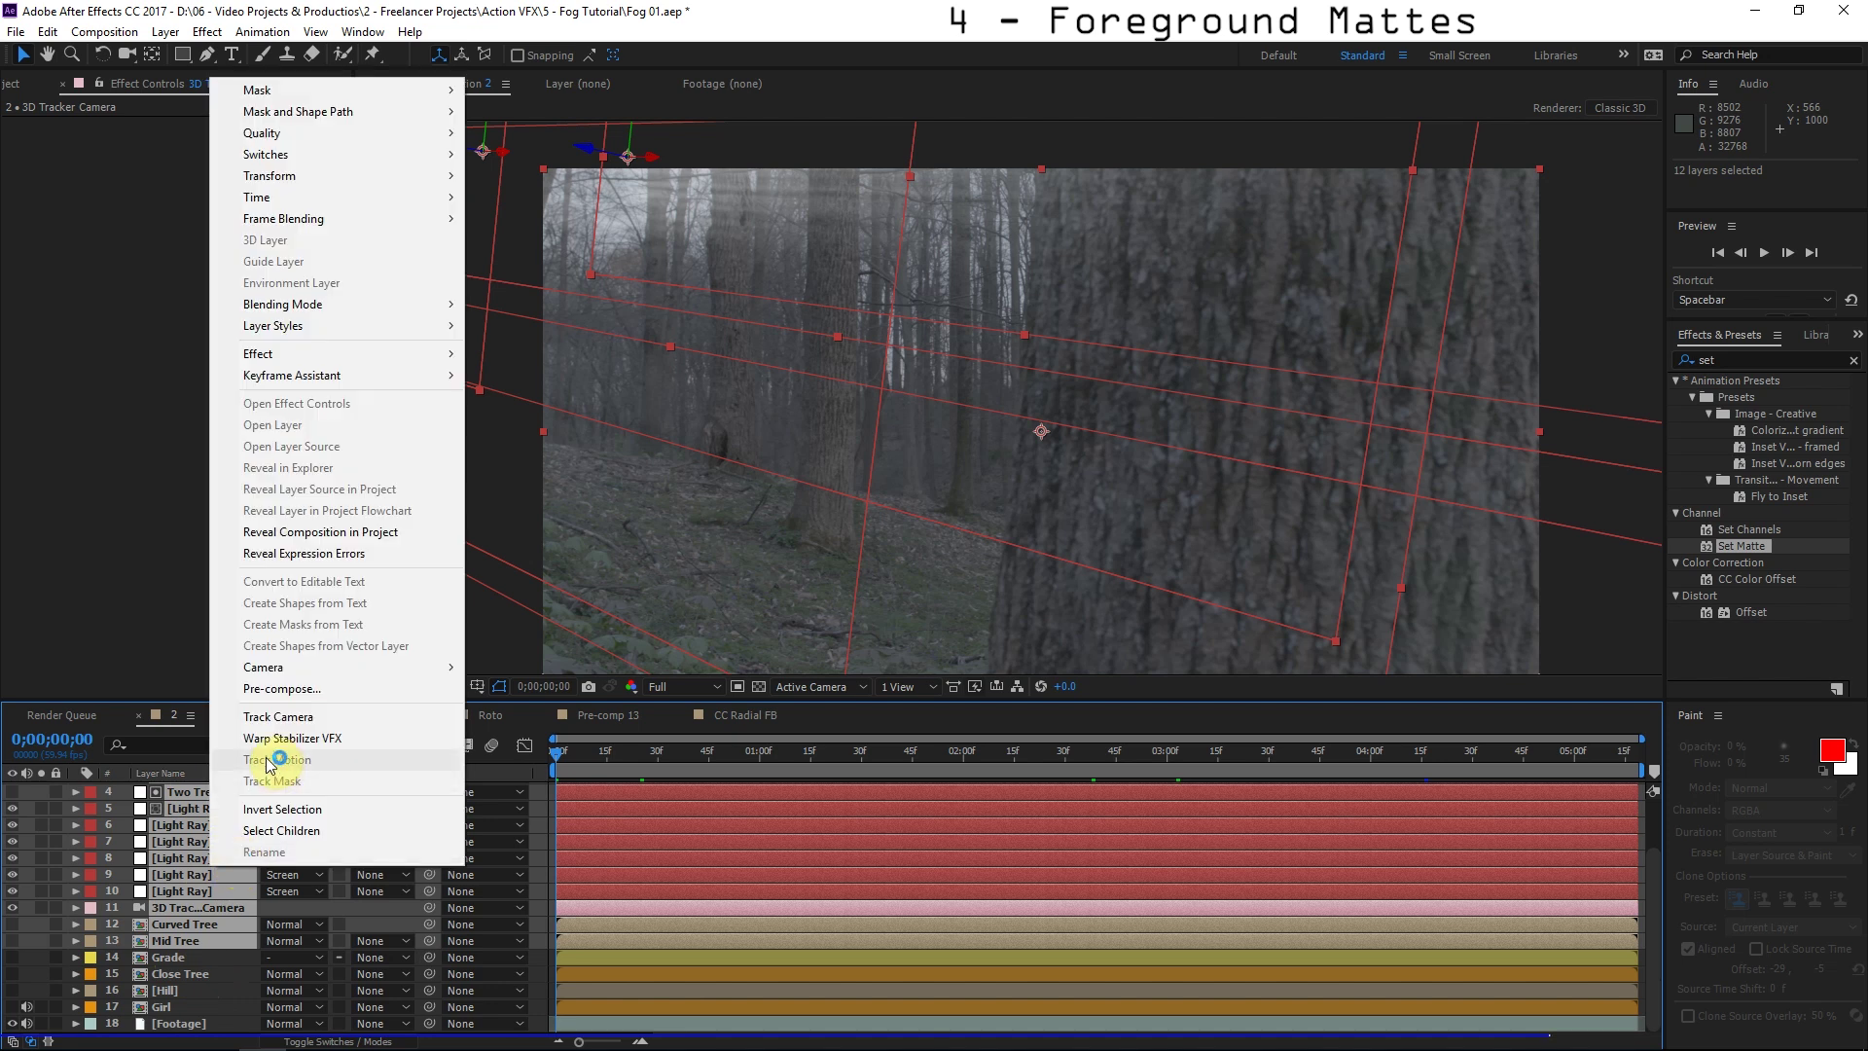
left_click(262, 680)
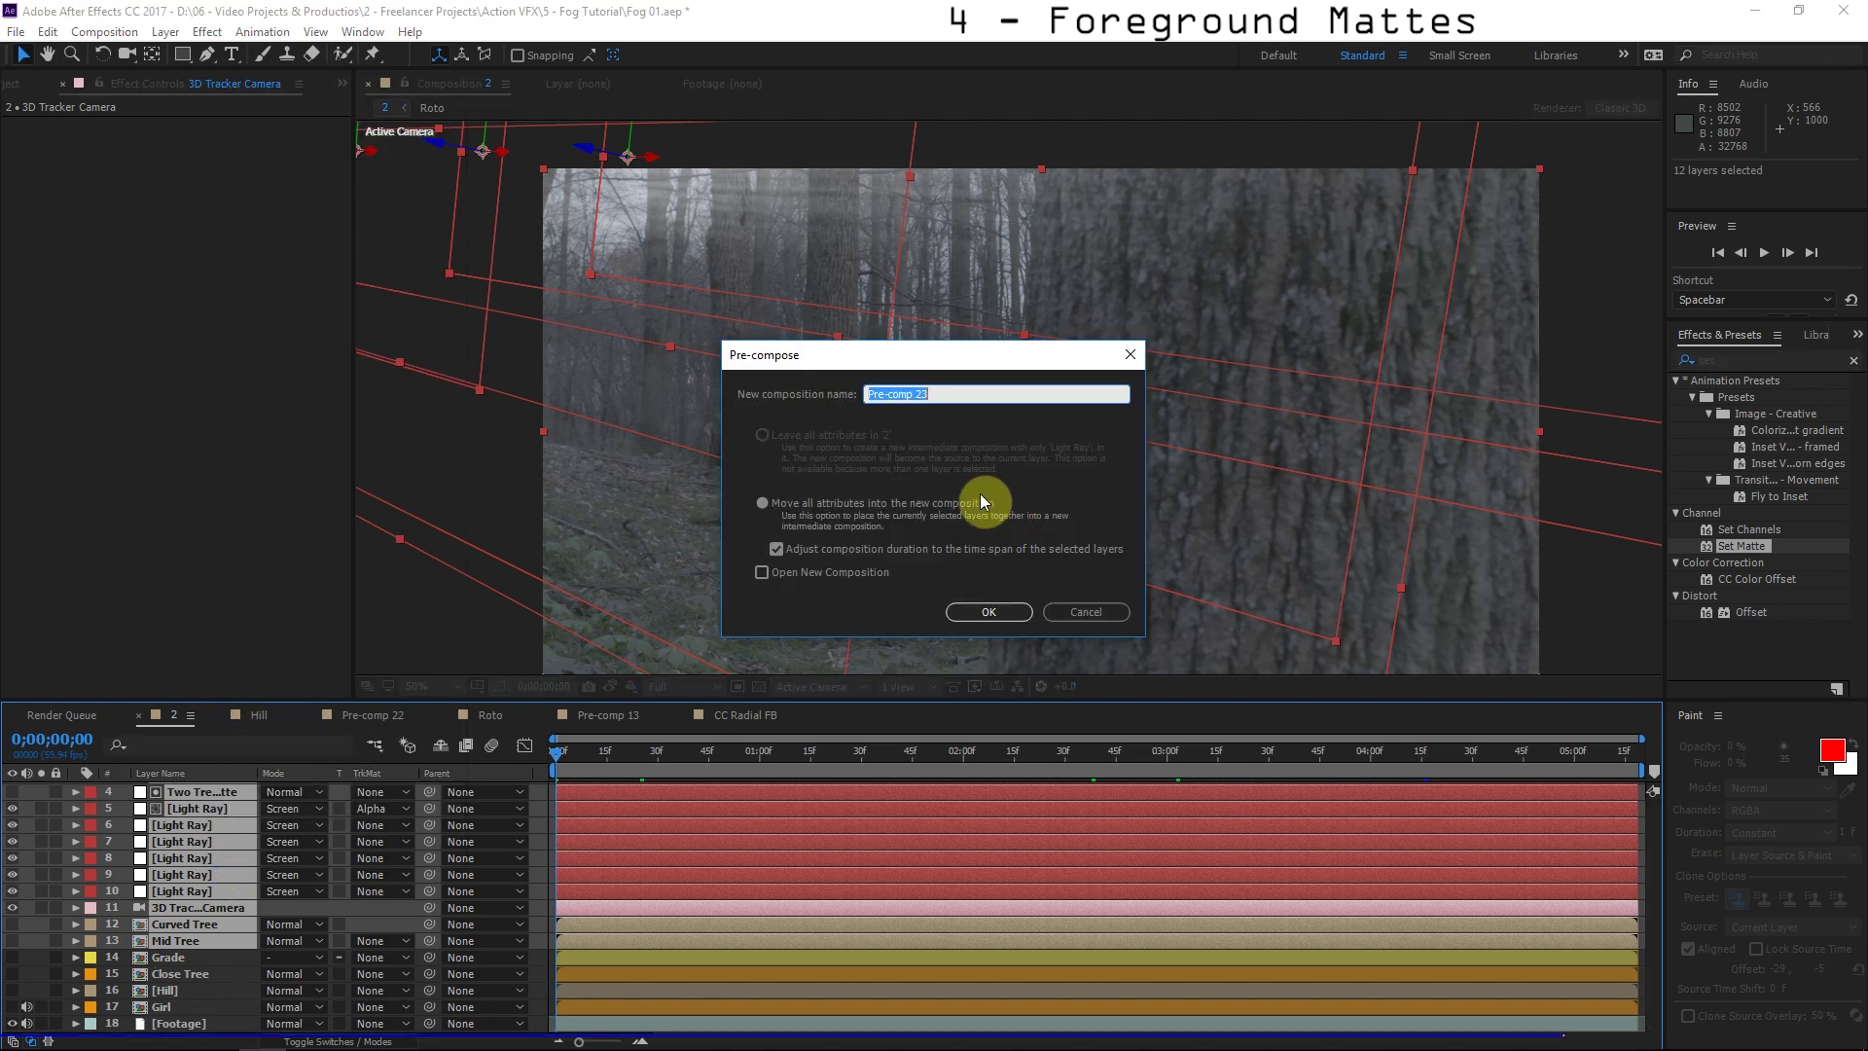
left_click(851, 510)
key("Return")
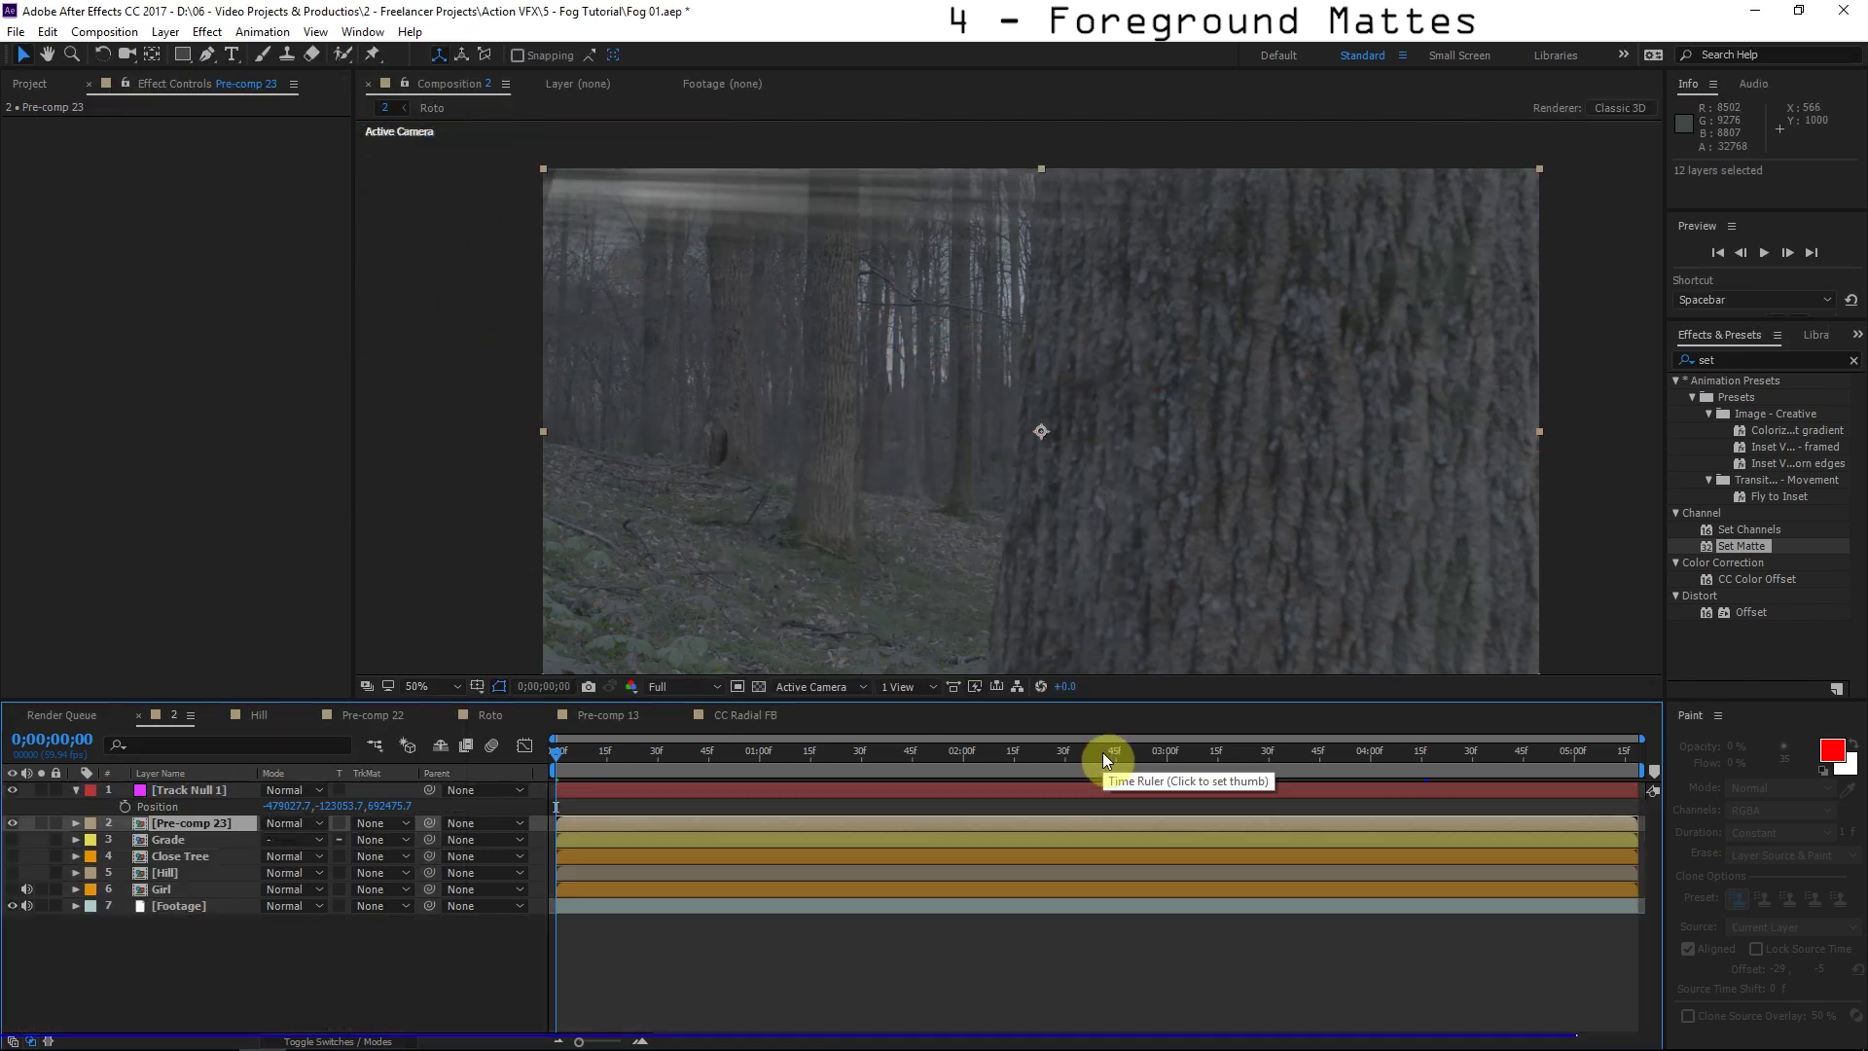
Set the new pre-comp layer's blending mode to Screen and rename it Light Rays.
left_click(311, 823)
left_click(372, 445)
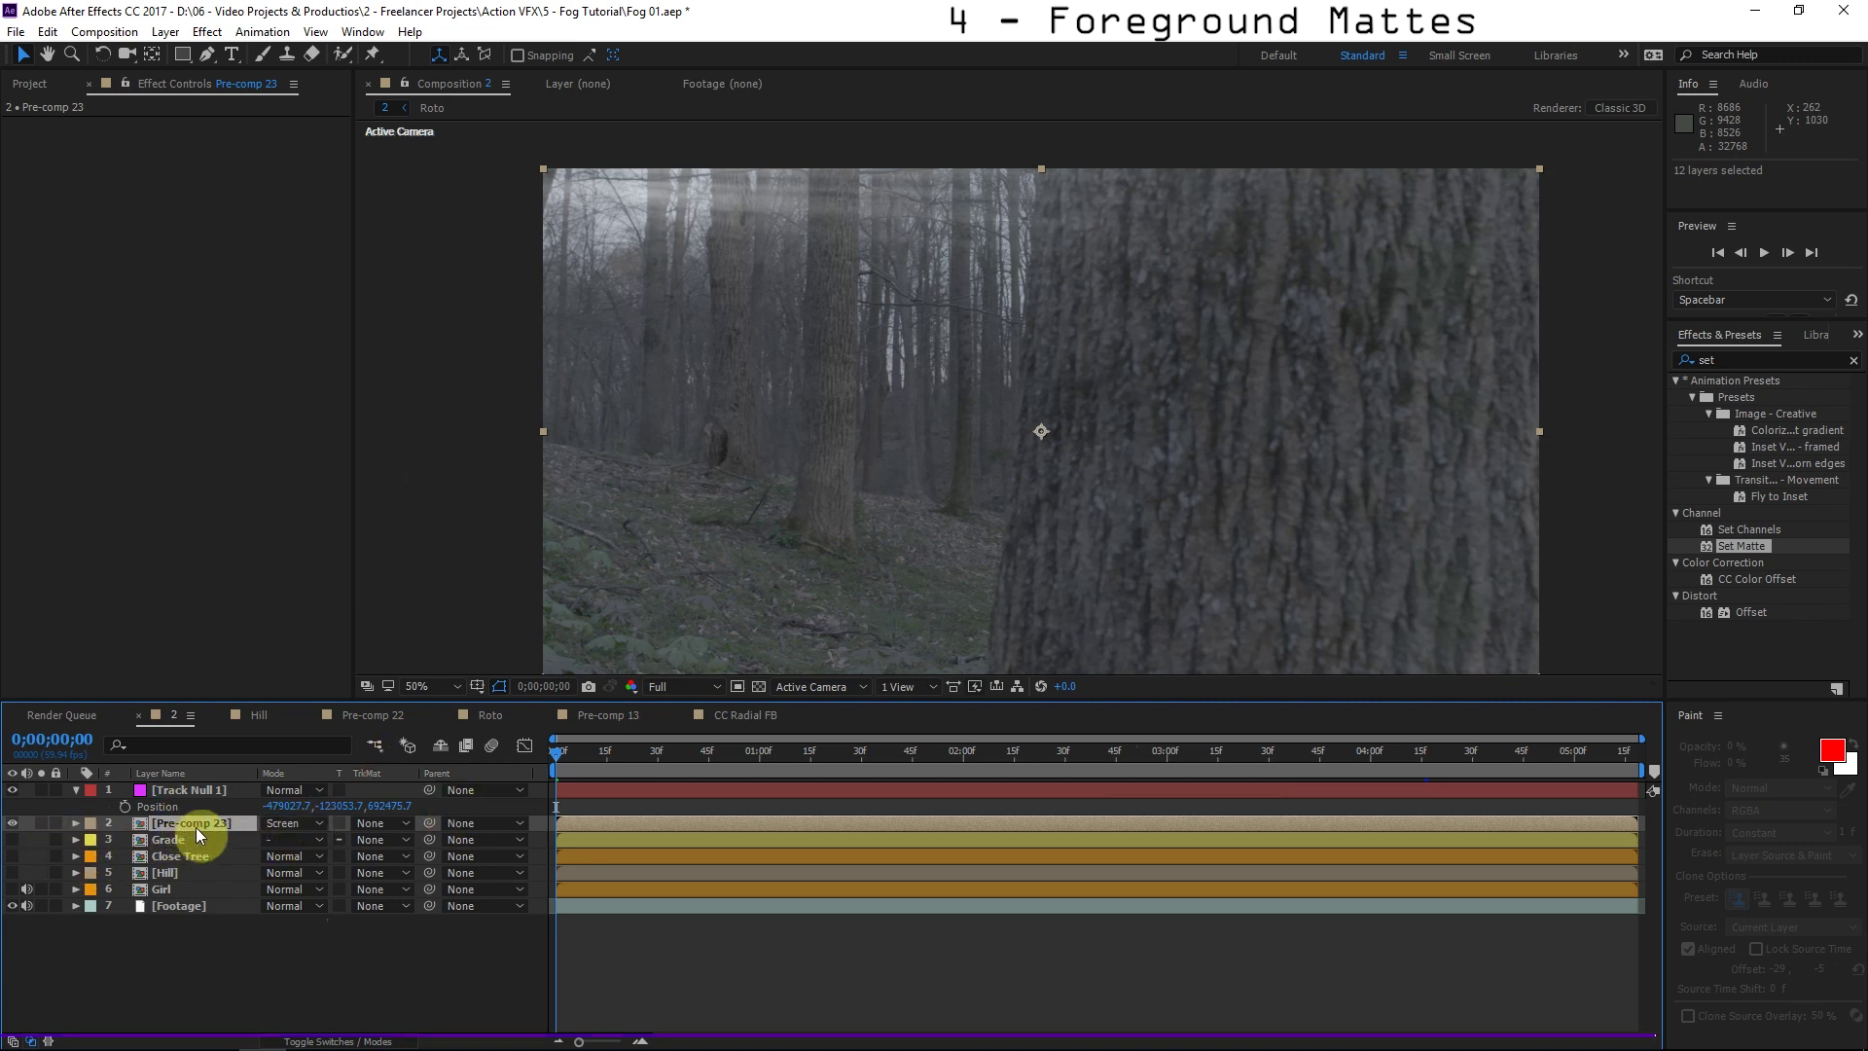
key("Return")
type("Light")
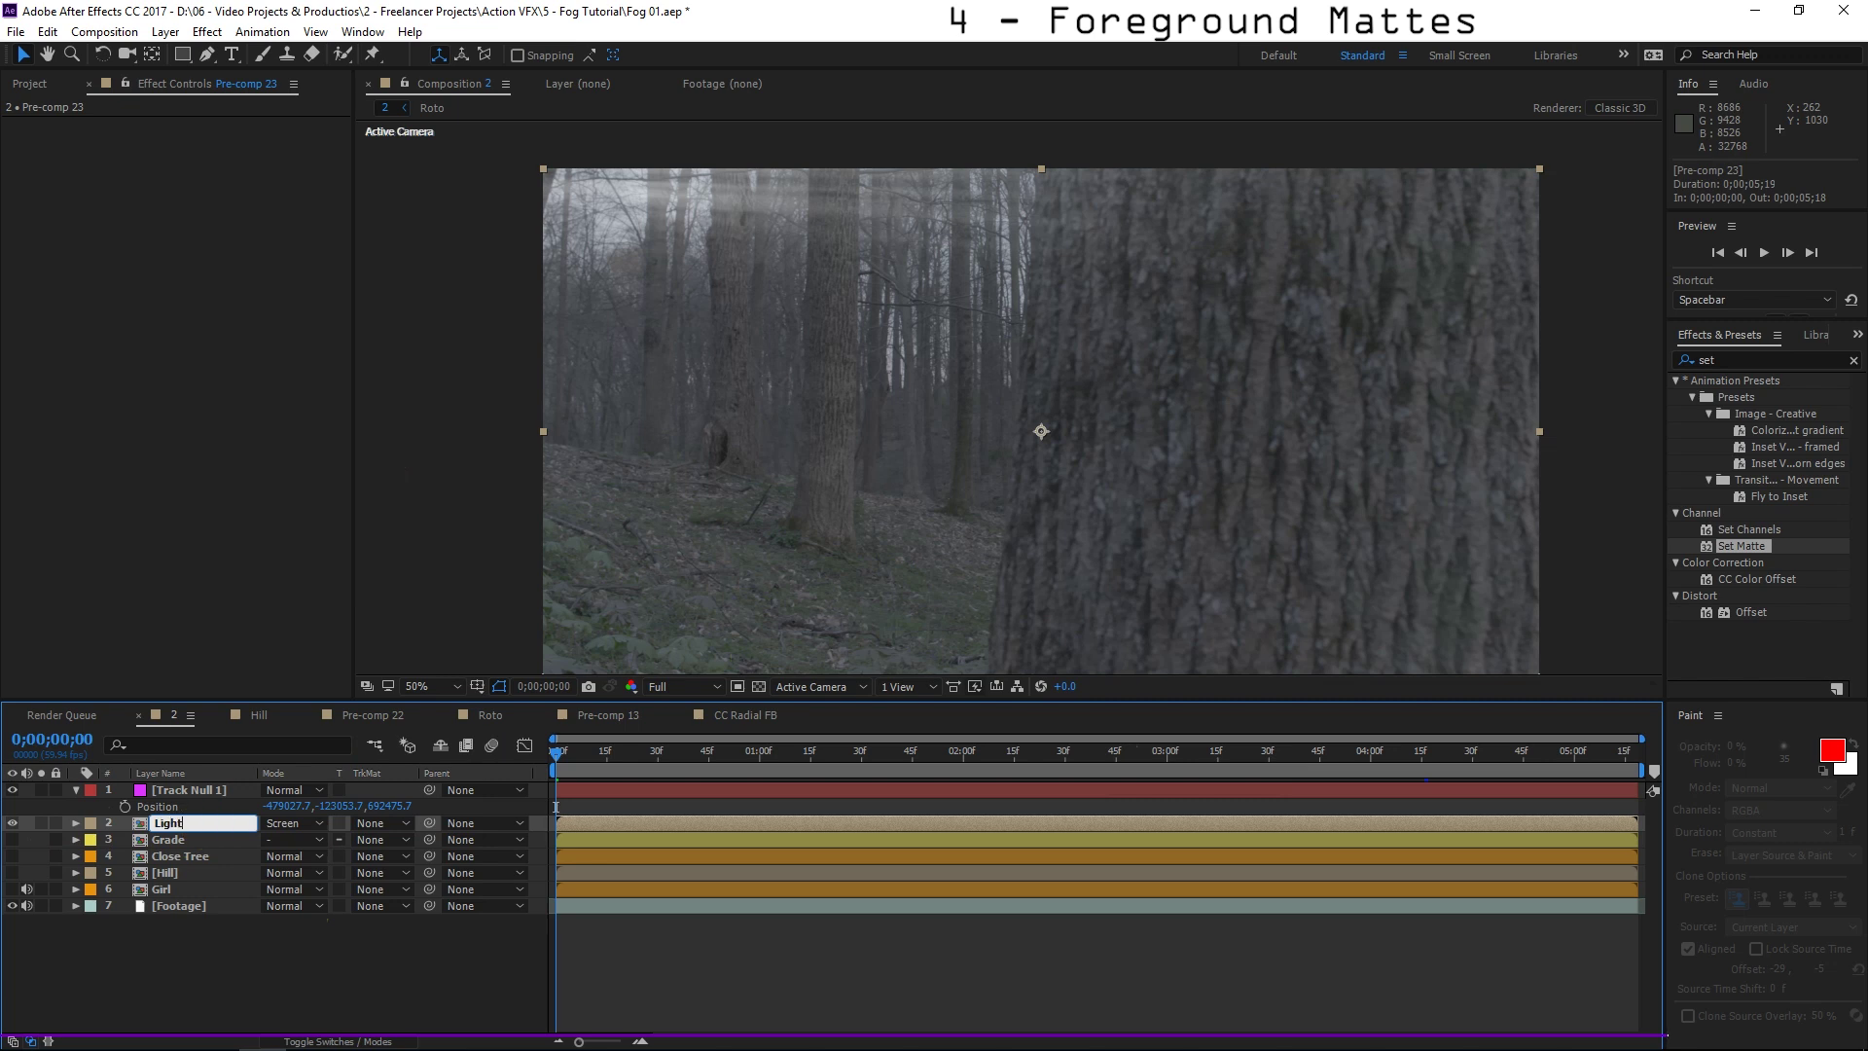
type(" Rays")
key("Return")
Apply Set Matte to the Light Rays layer, taking the matte from layer 4, Close Tree, with Invert Matte enabled.
left_click(188, 826)
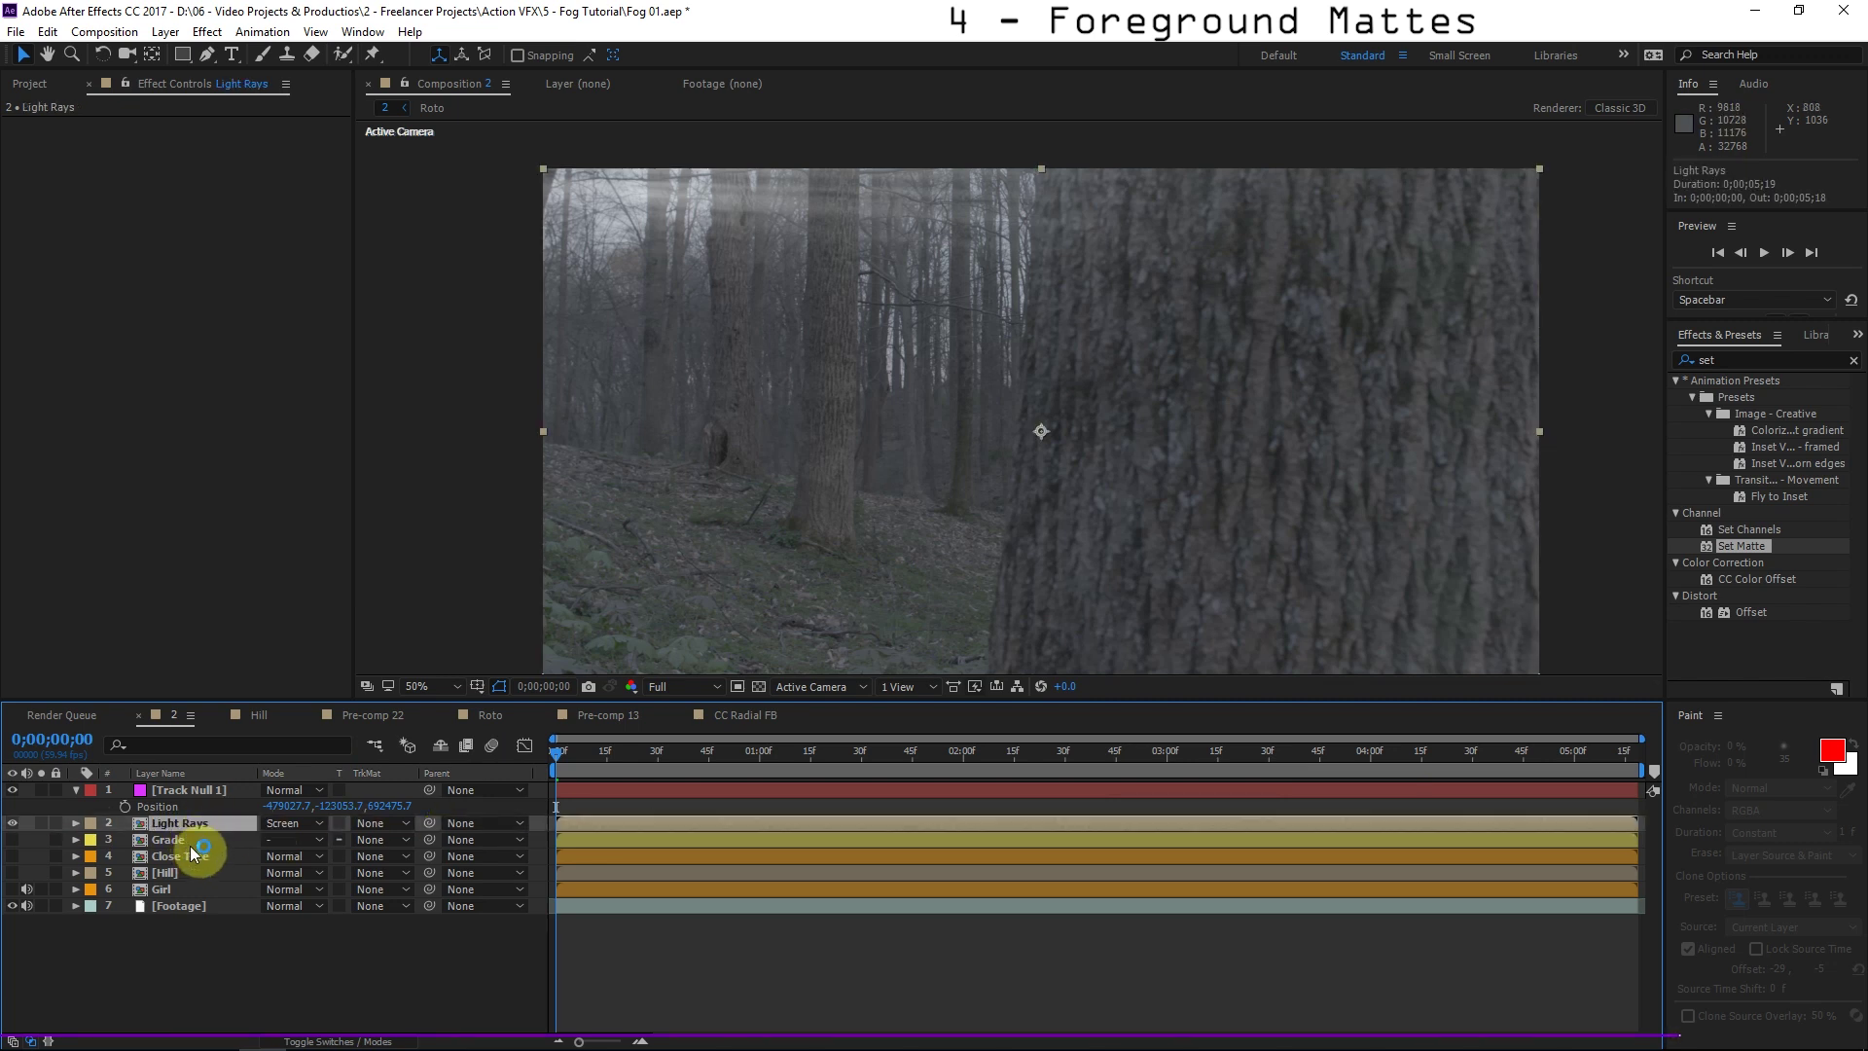
left_click_drag(1751, 547, 207, 828)
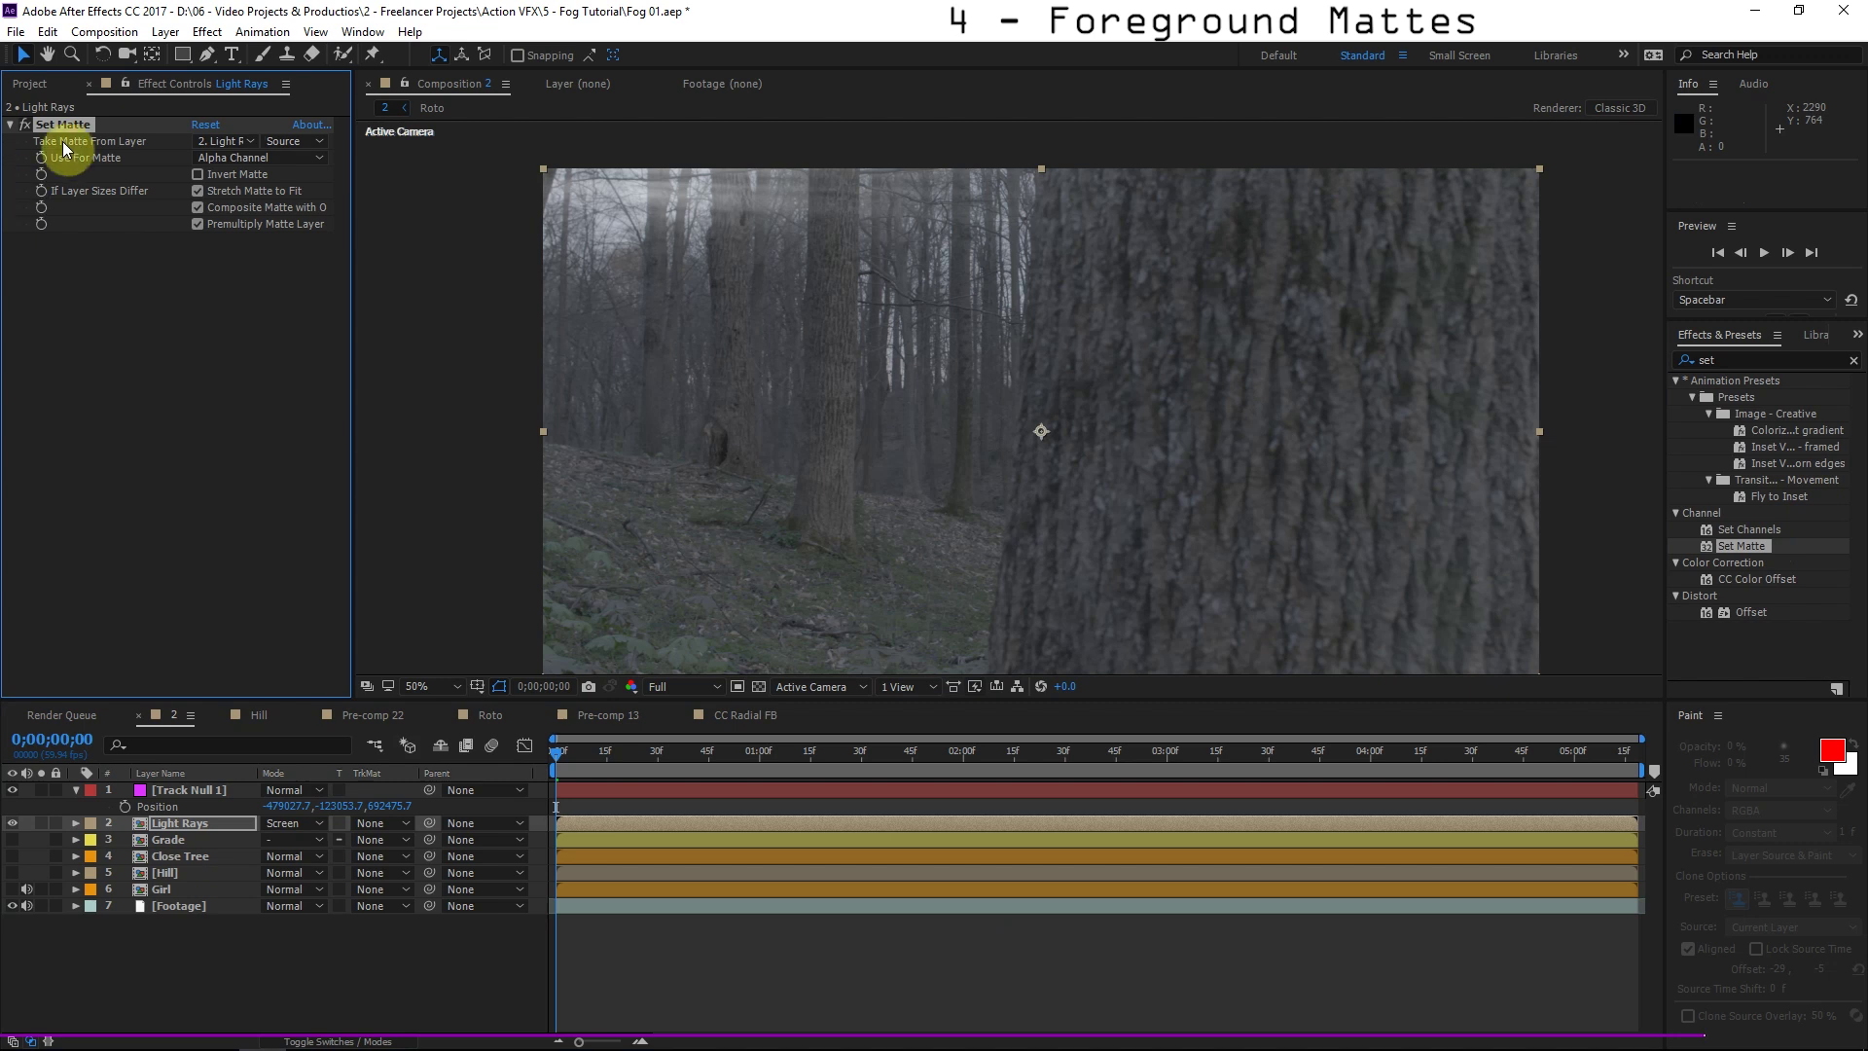
left_click(216, 142)
left_click(229, 251)
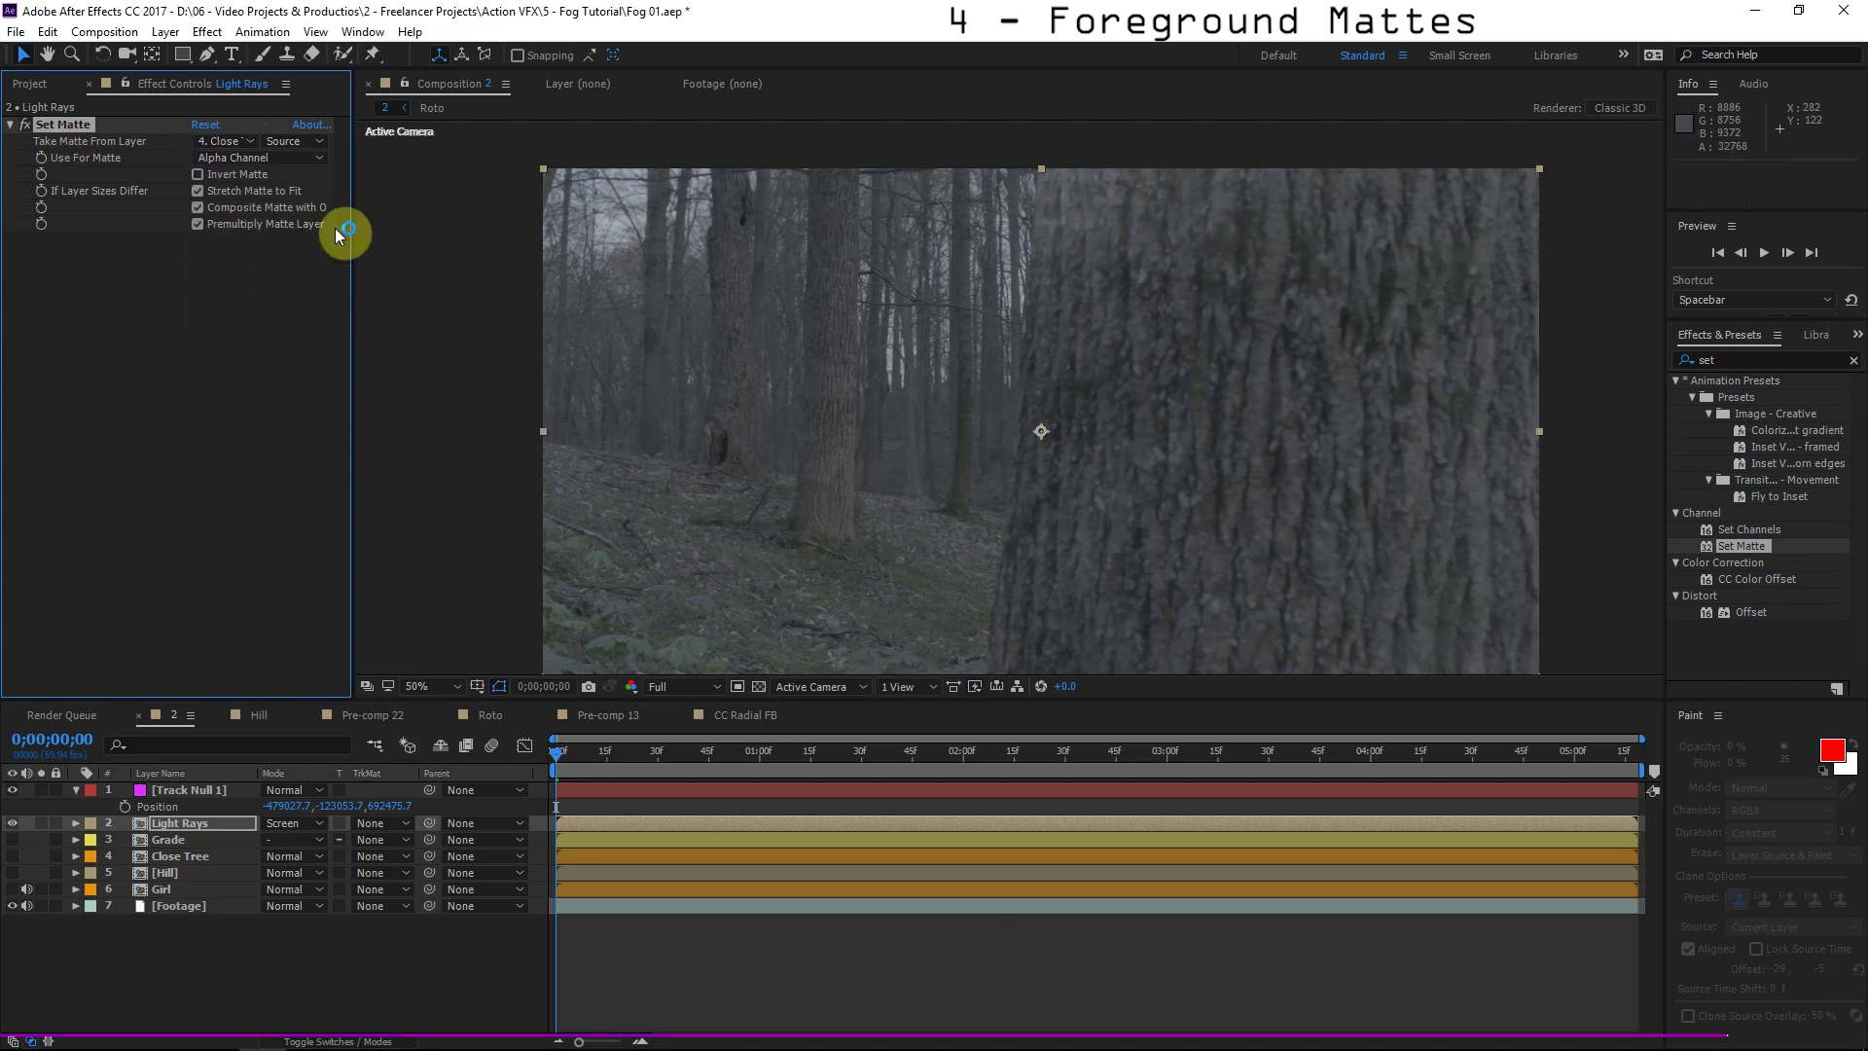
left_click(248, 176)
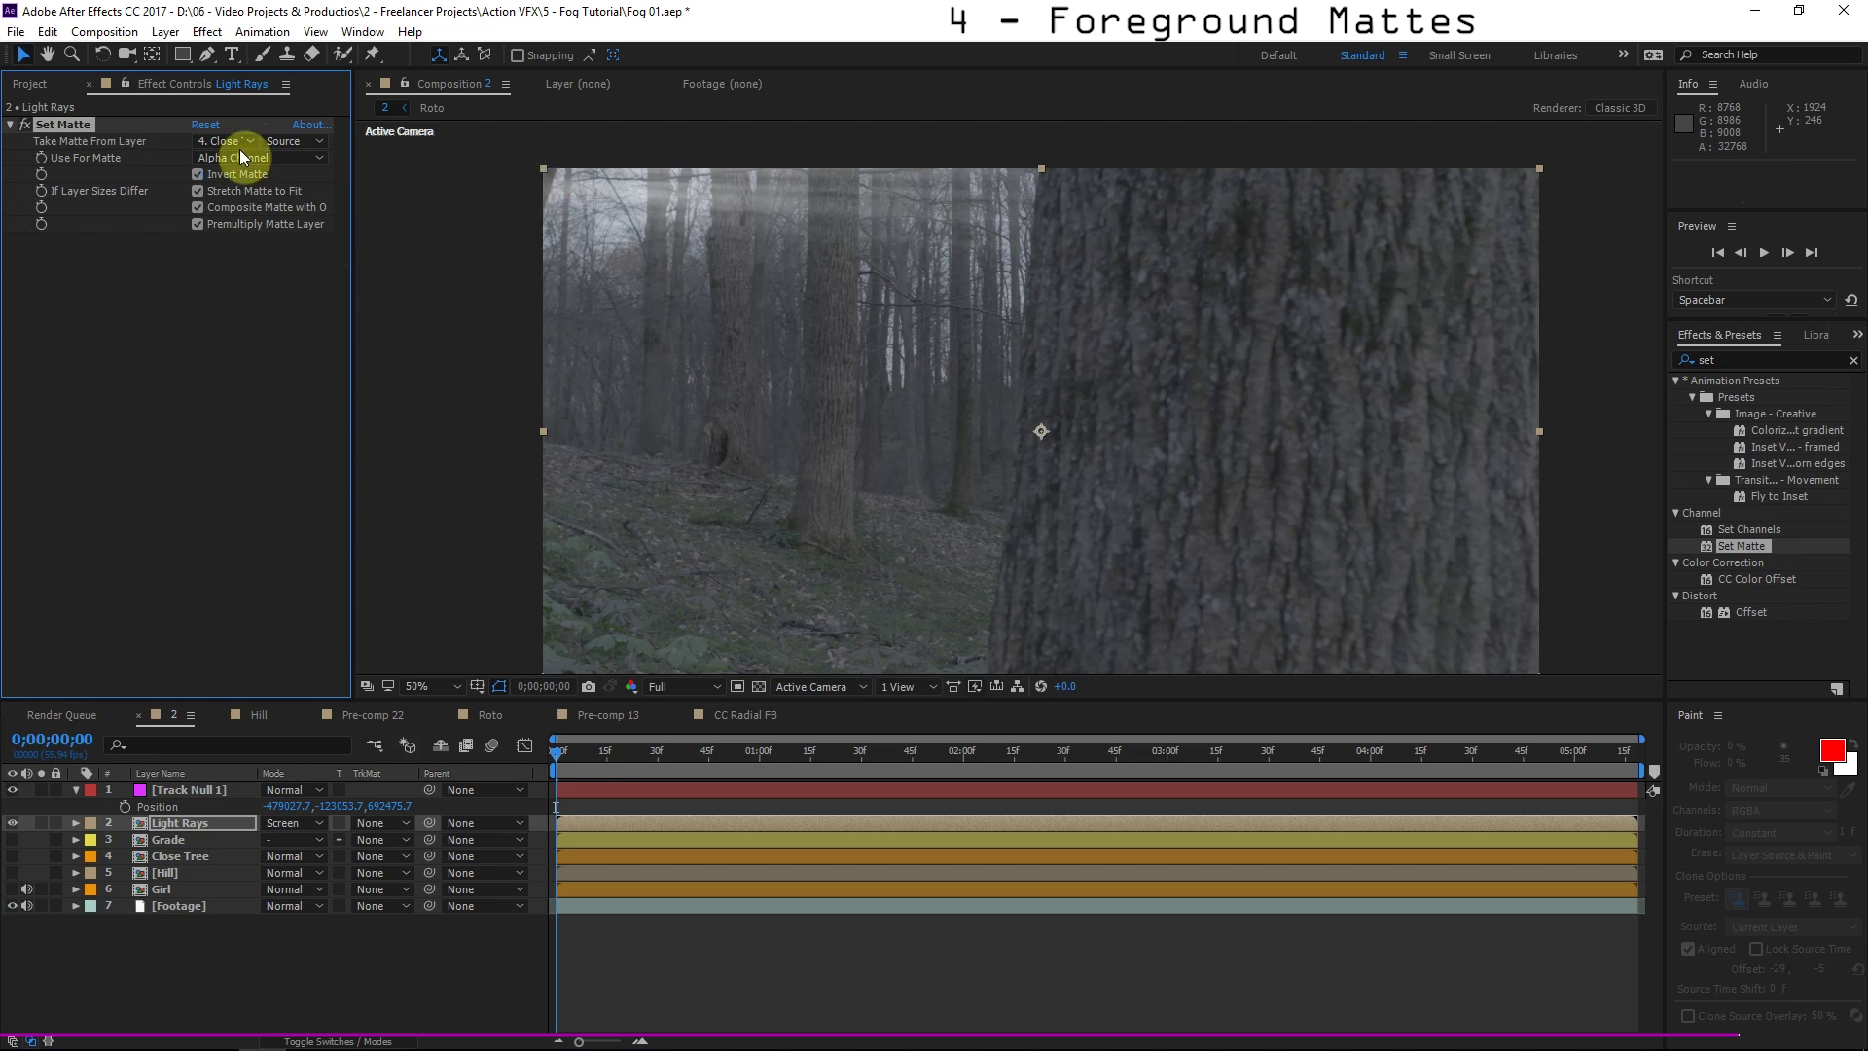
Compare the shot with Set Matte off and on, and inspect later frames with the Light Rays layer hidden and shown.
left_click(25, 127)
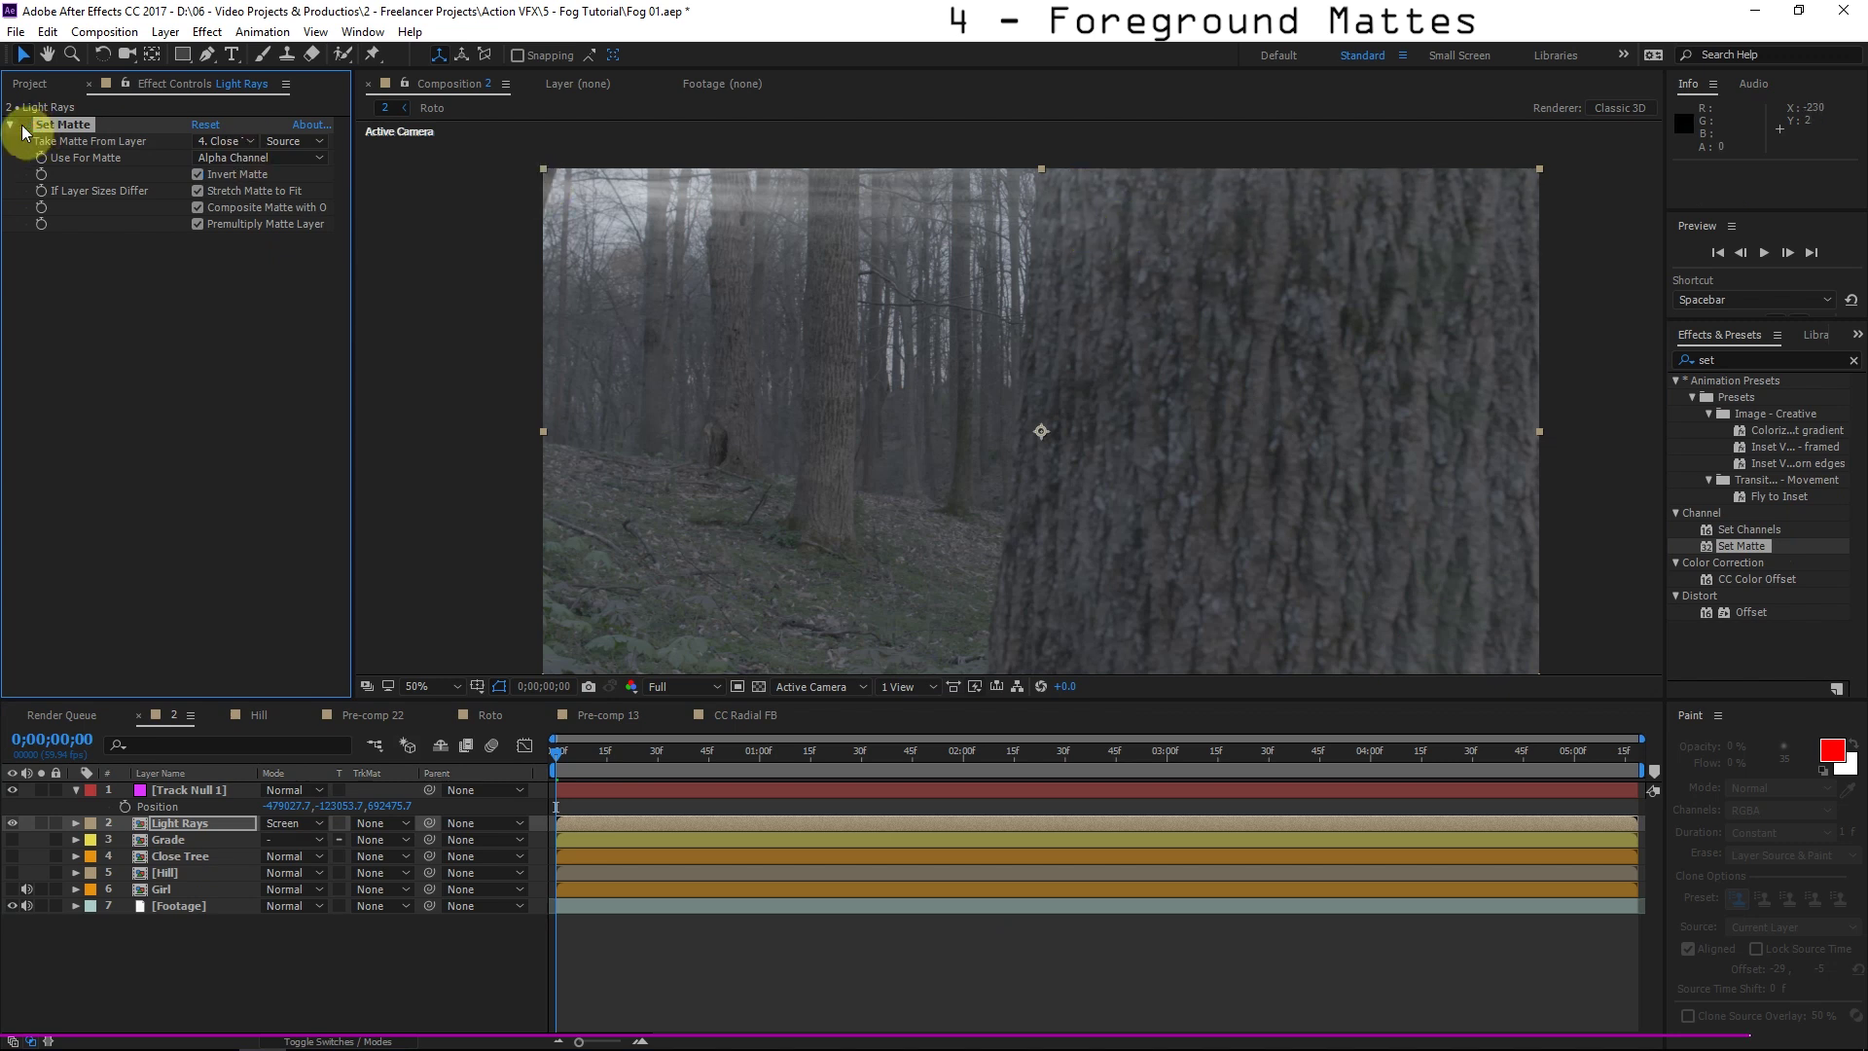
left_click(25, 126)
left_click(1269, 736)
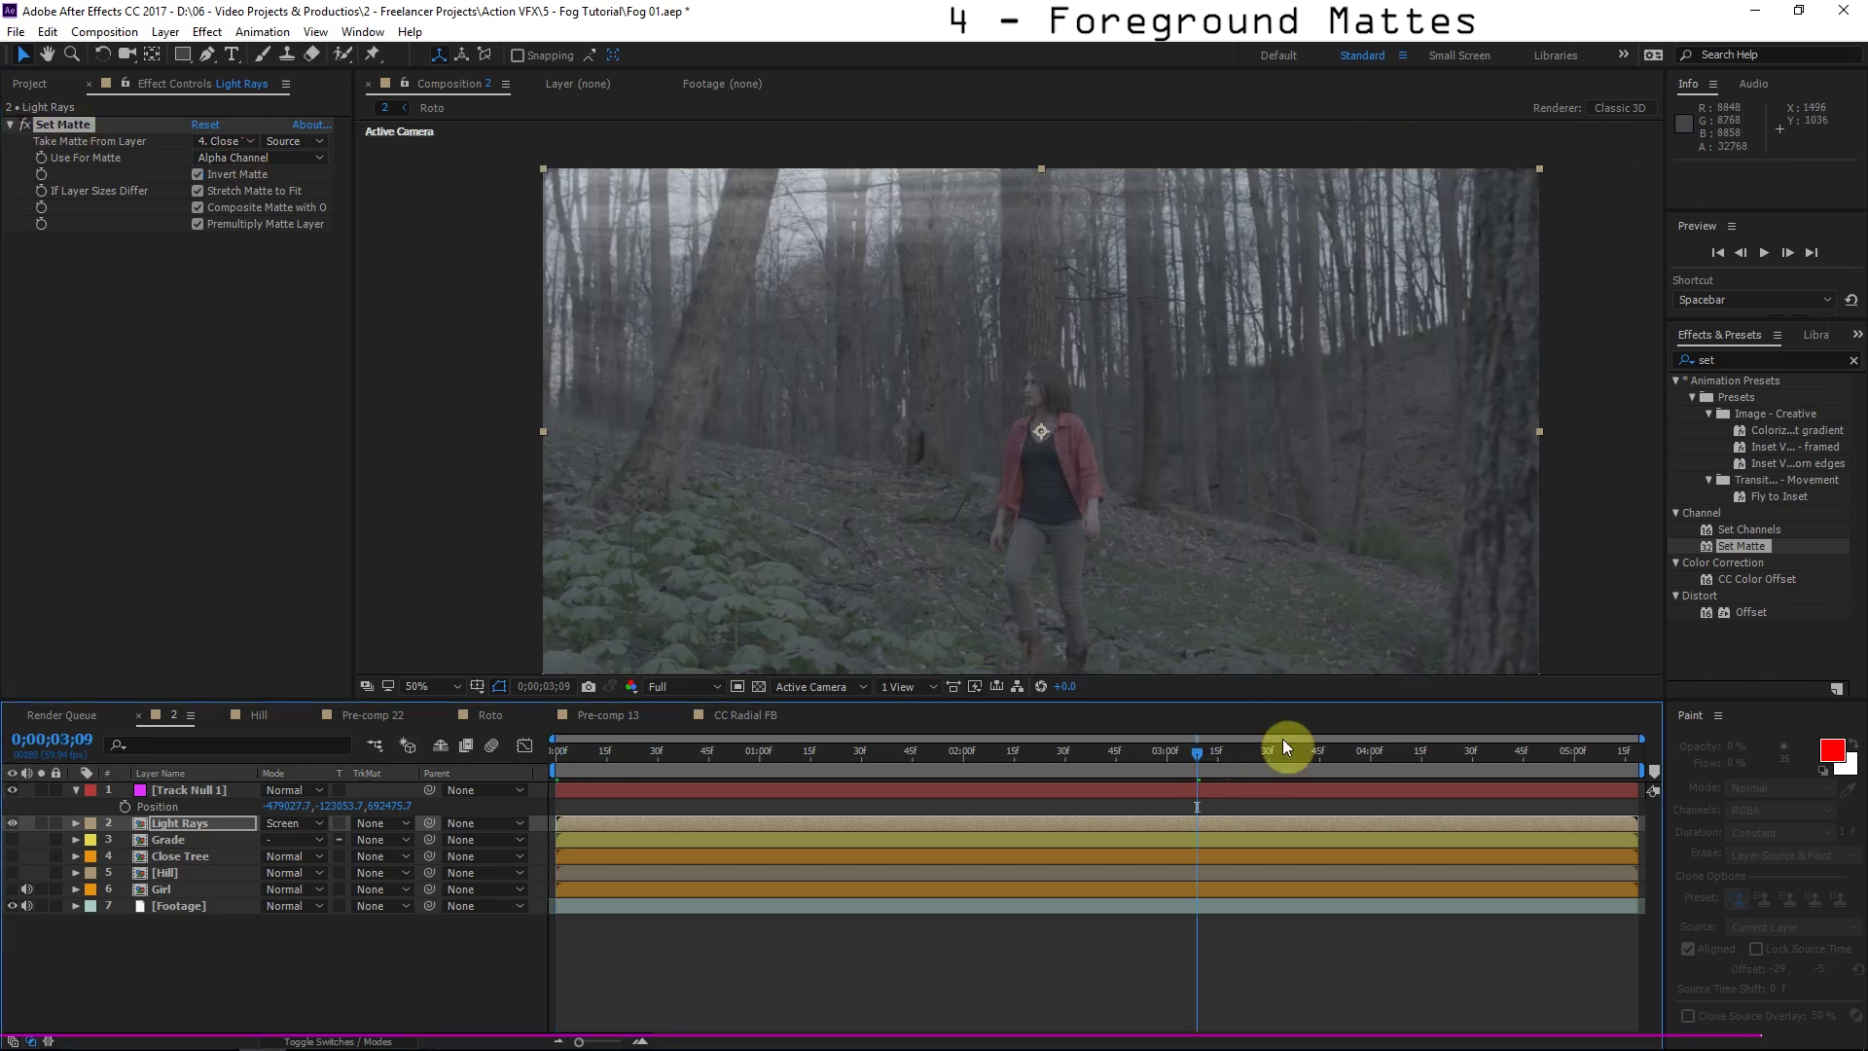
left_click(1456, 749)
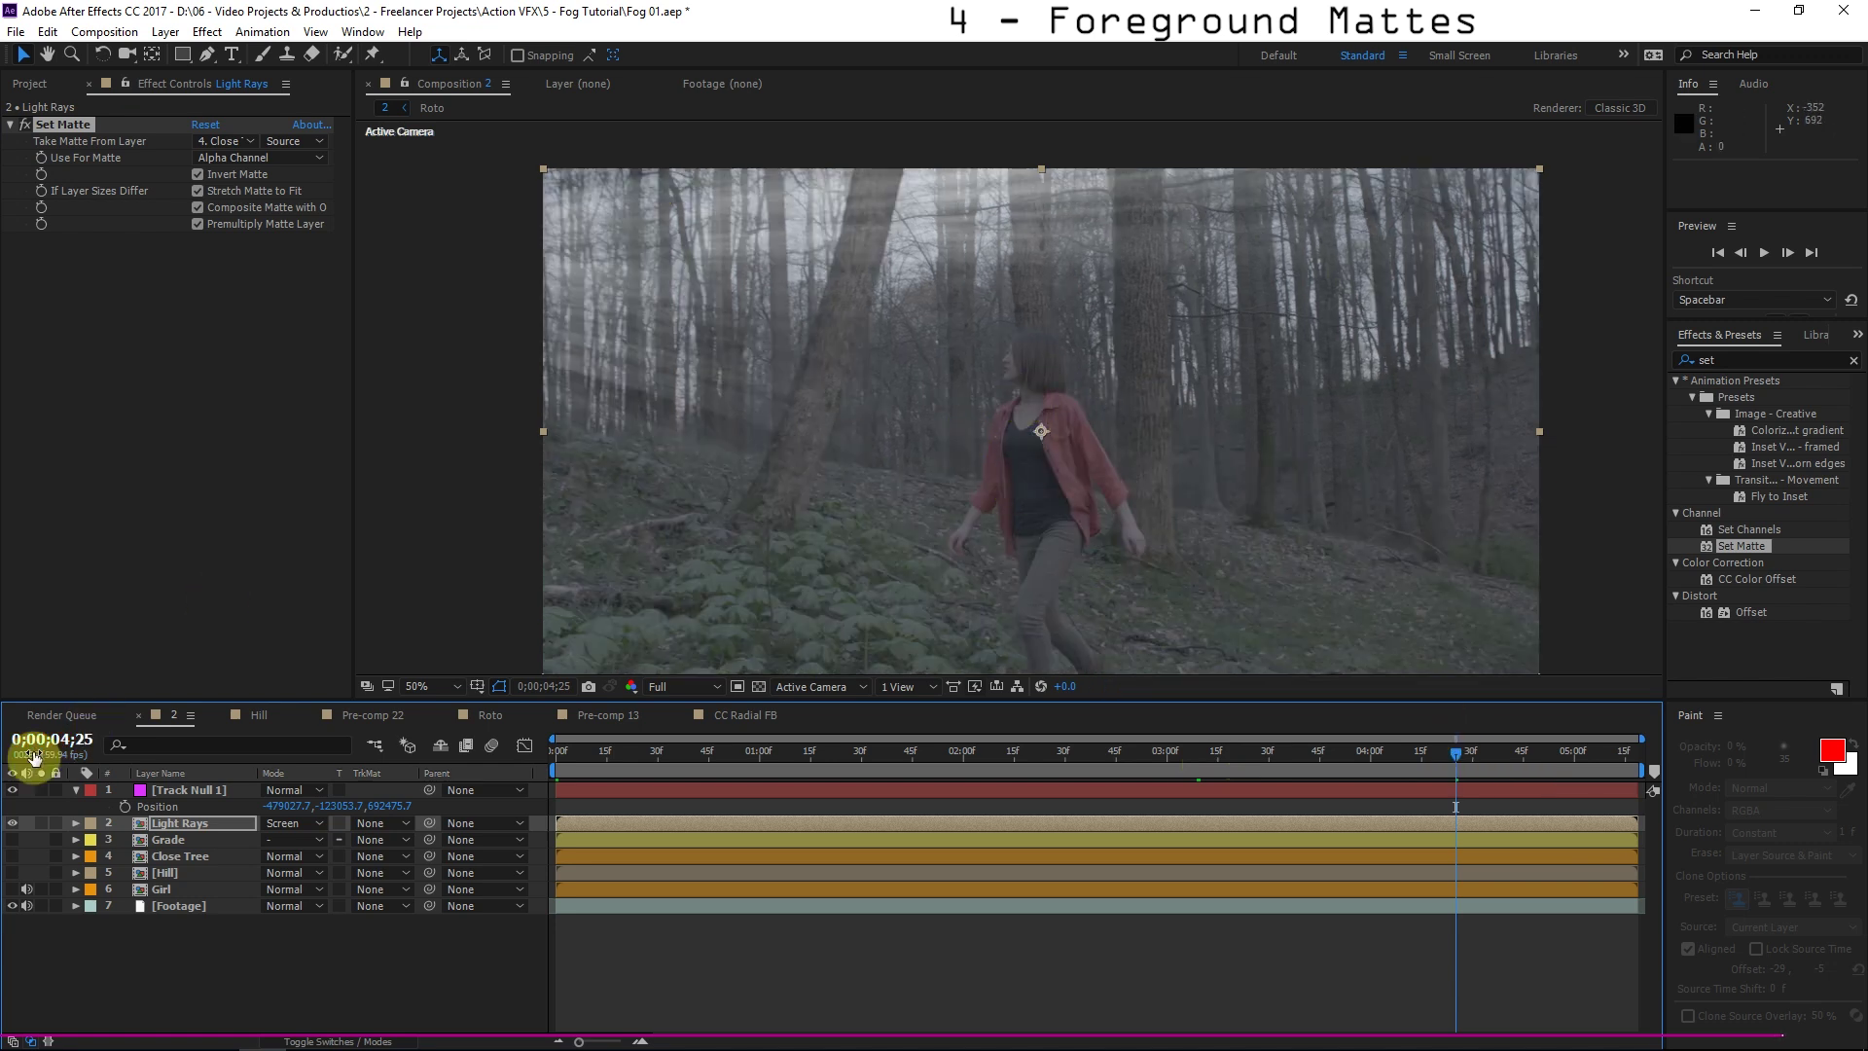
left_click(12, 825)
left_click(11, 825)
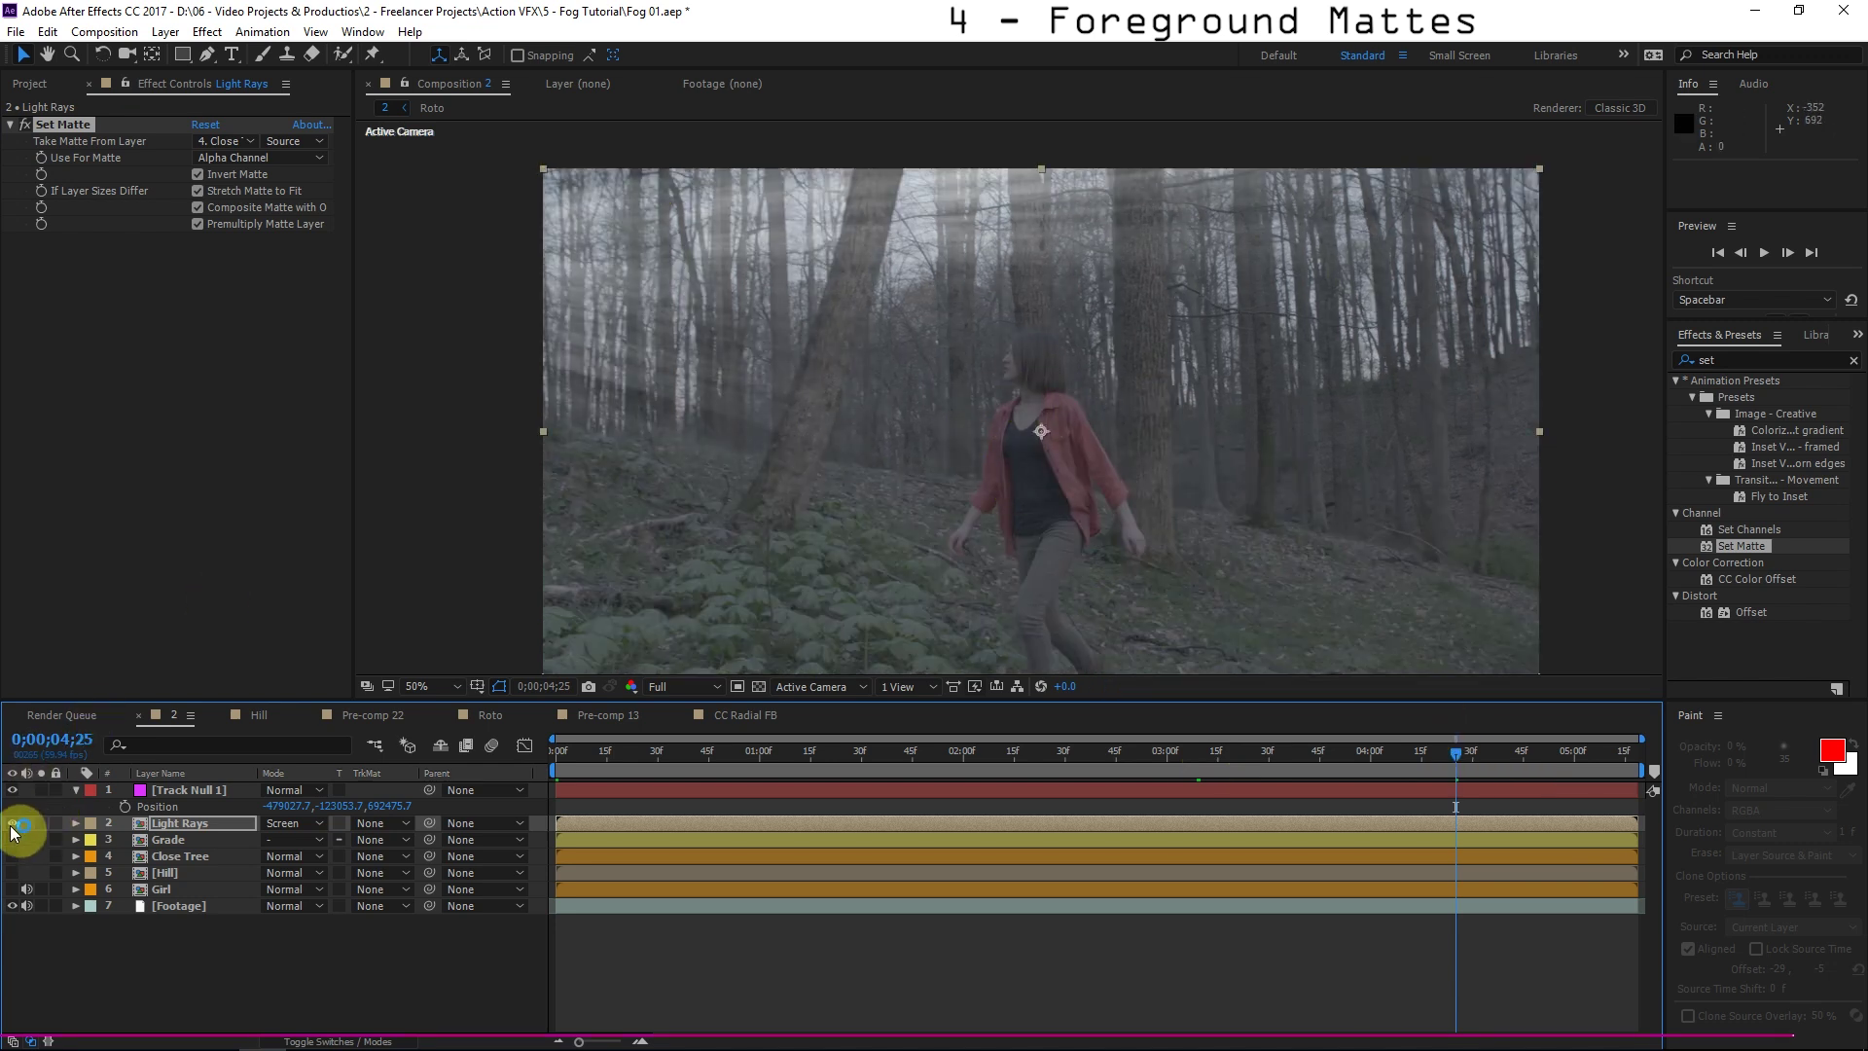
At 0;00;05;04, add a second Set Matte to Light Rays, taking the matte from layer 6, Girl, with Invert Matte enabled.
left_click(1586, 751)
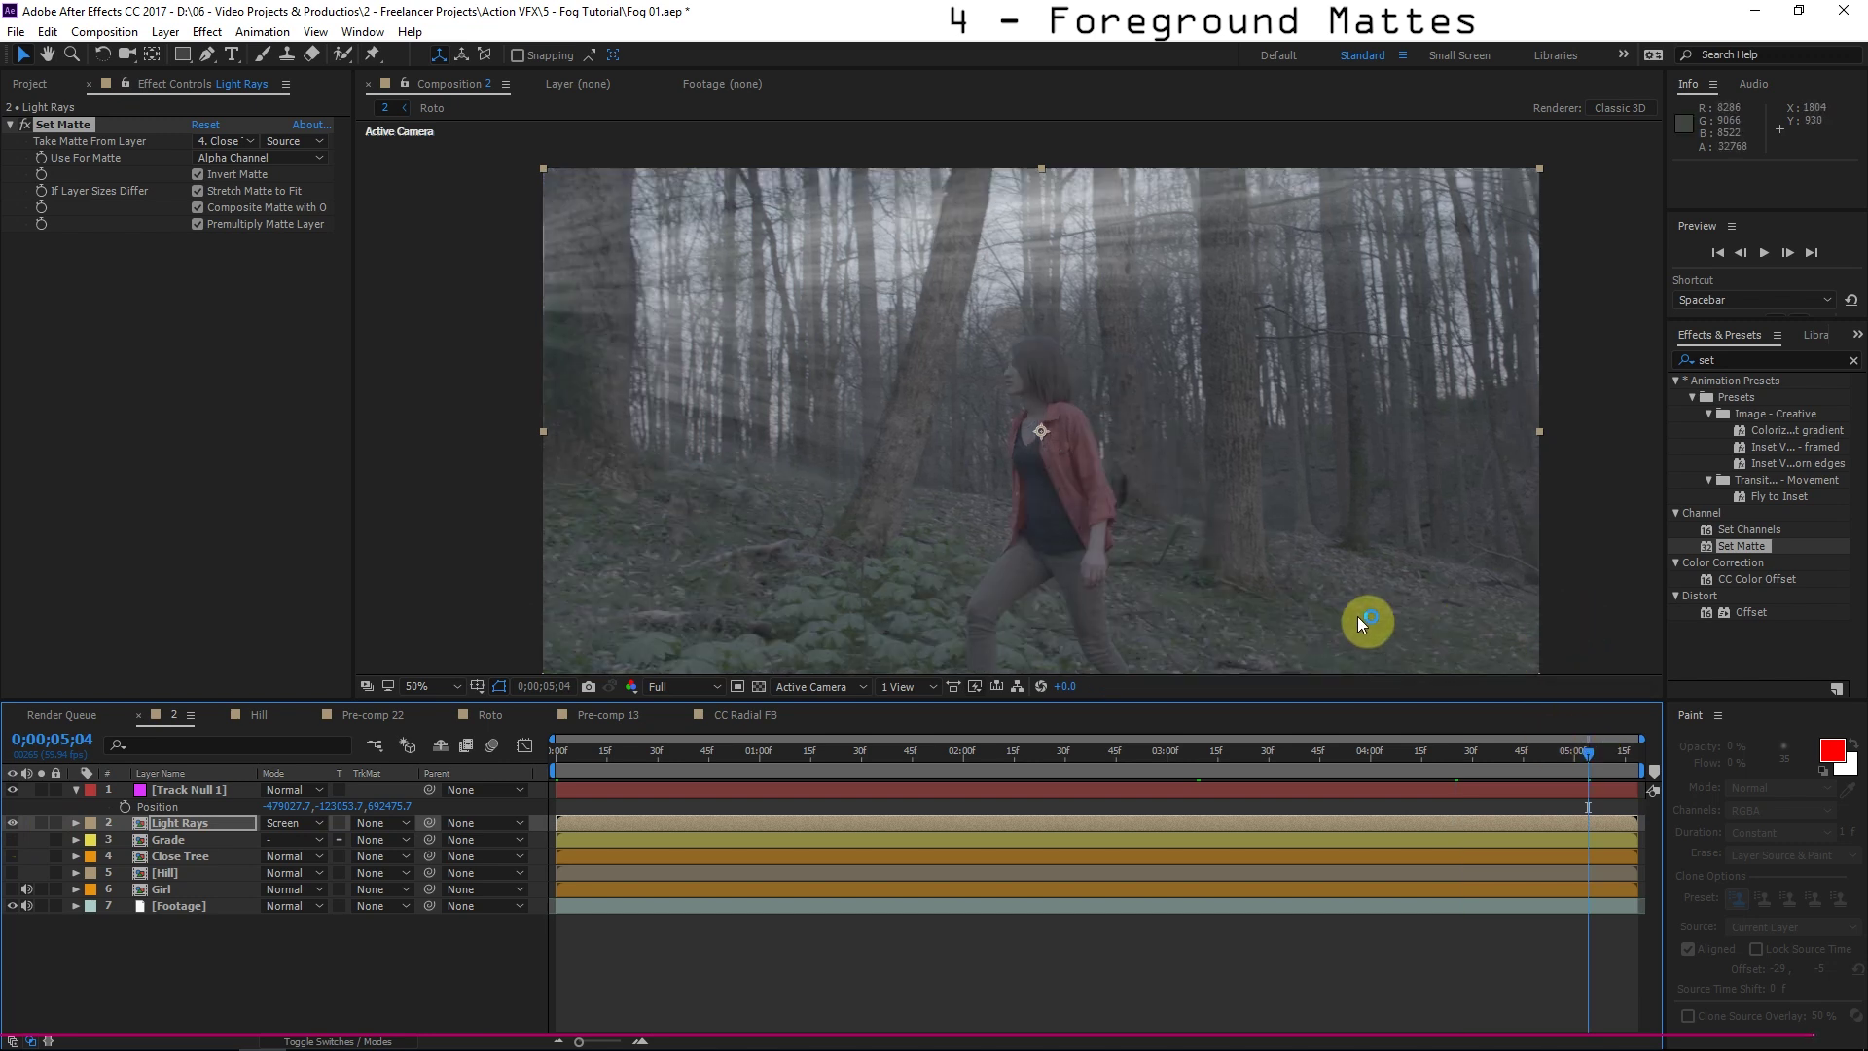
left_click_drag(1751, 545, 230, 259)
left_click(224, 257)
left_click(250, 412)
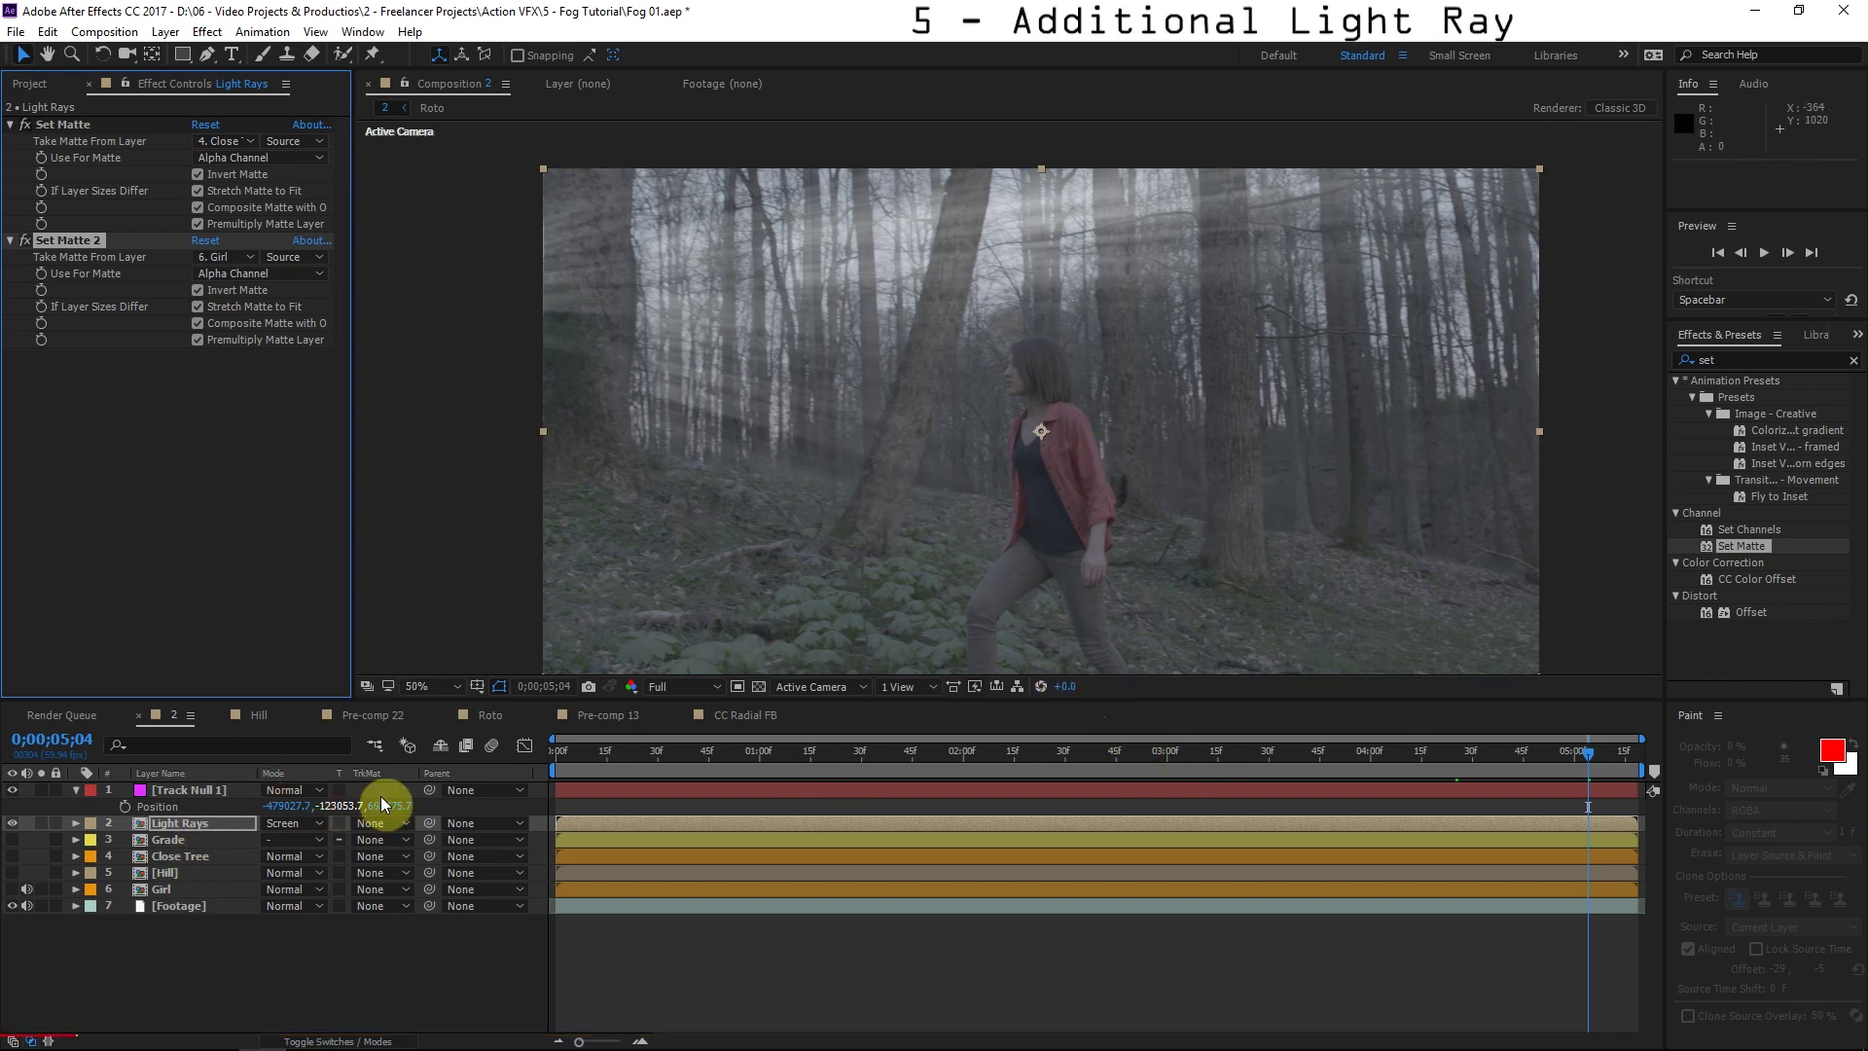
Copy the Footage layer from composition 2 into the Light Rays pre-comp and place it beneath all other layers.
left_click(189, 825)
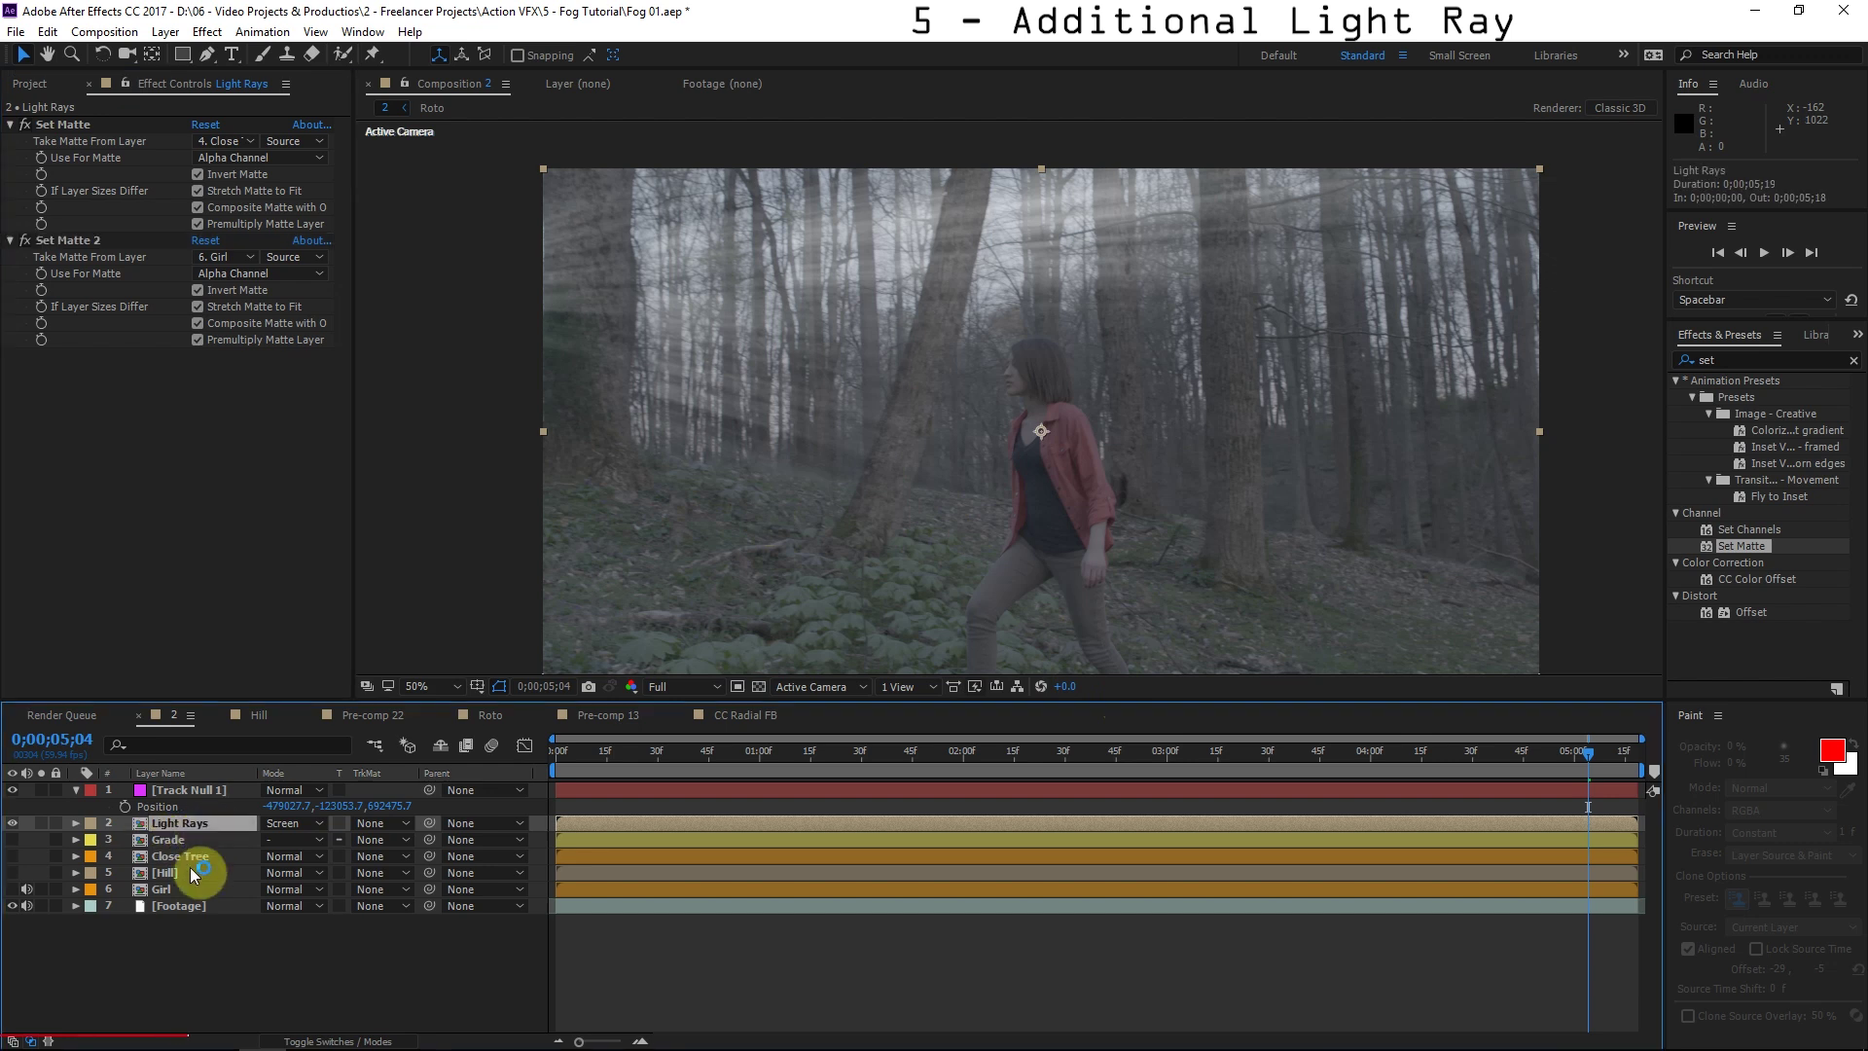
double_click(202, 822)
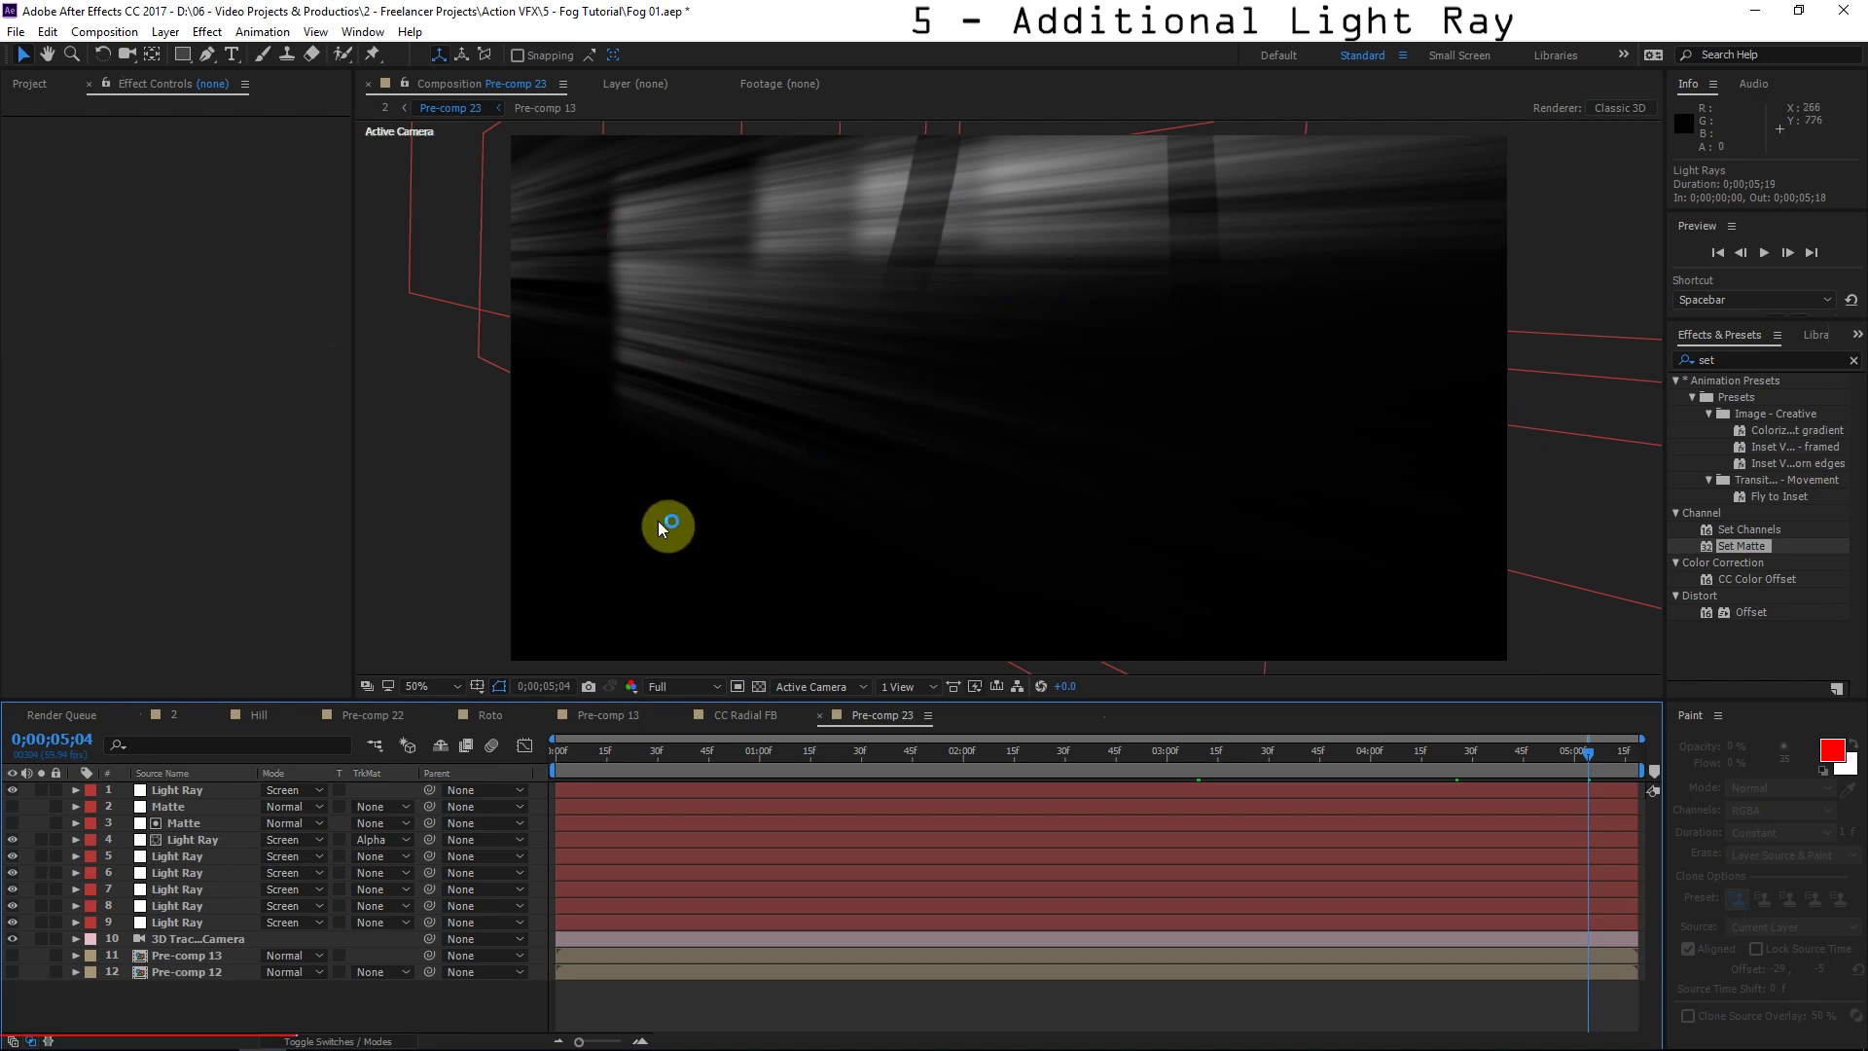
left_click(385, 108)
left_click(185, 906)
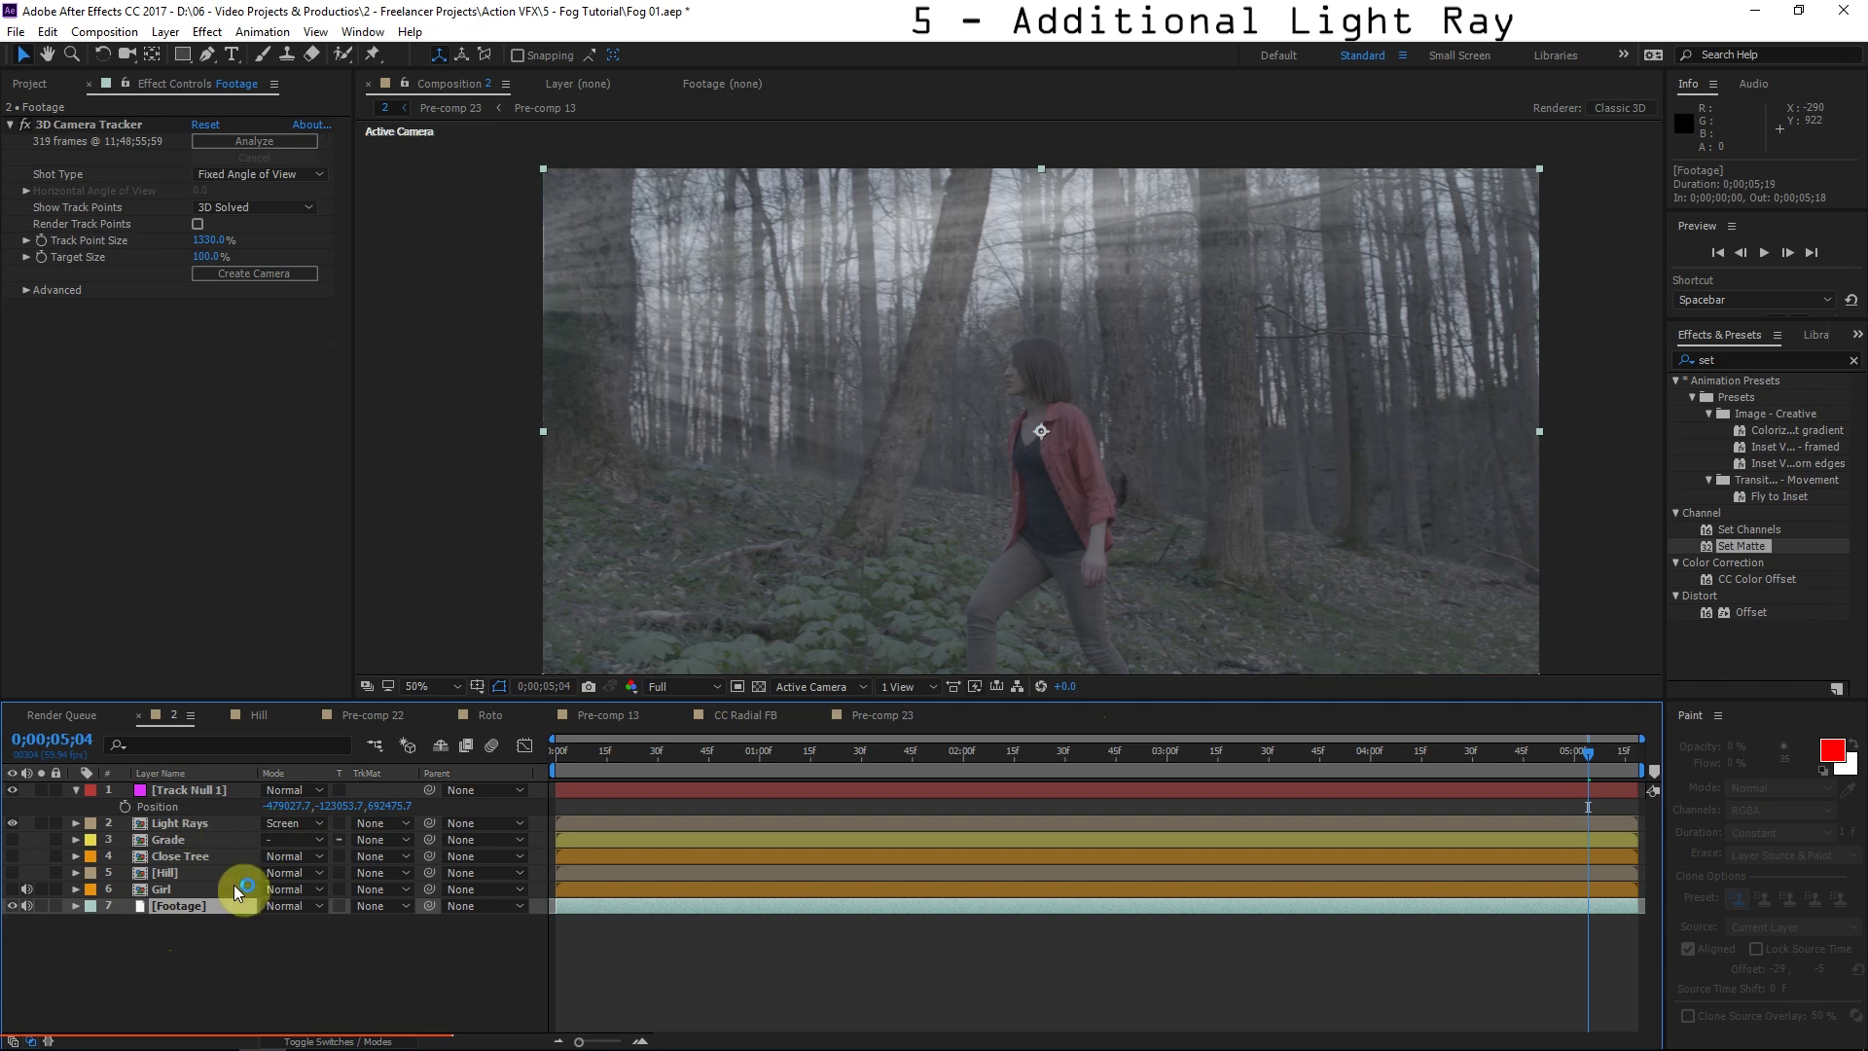
left_click(189, 973)
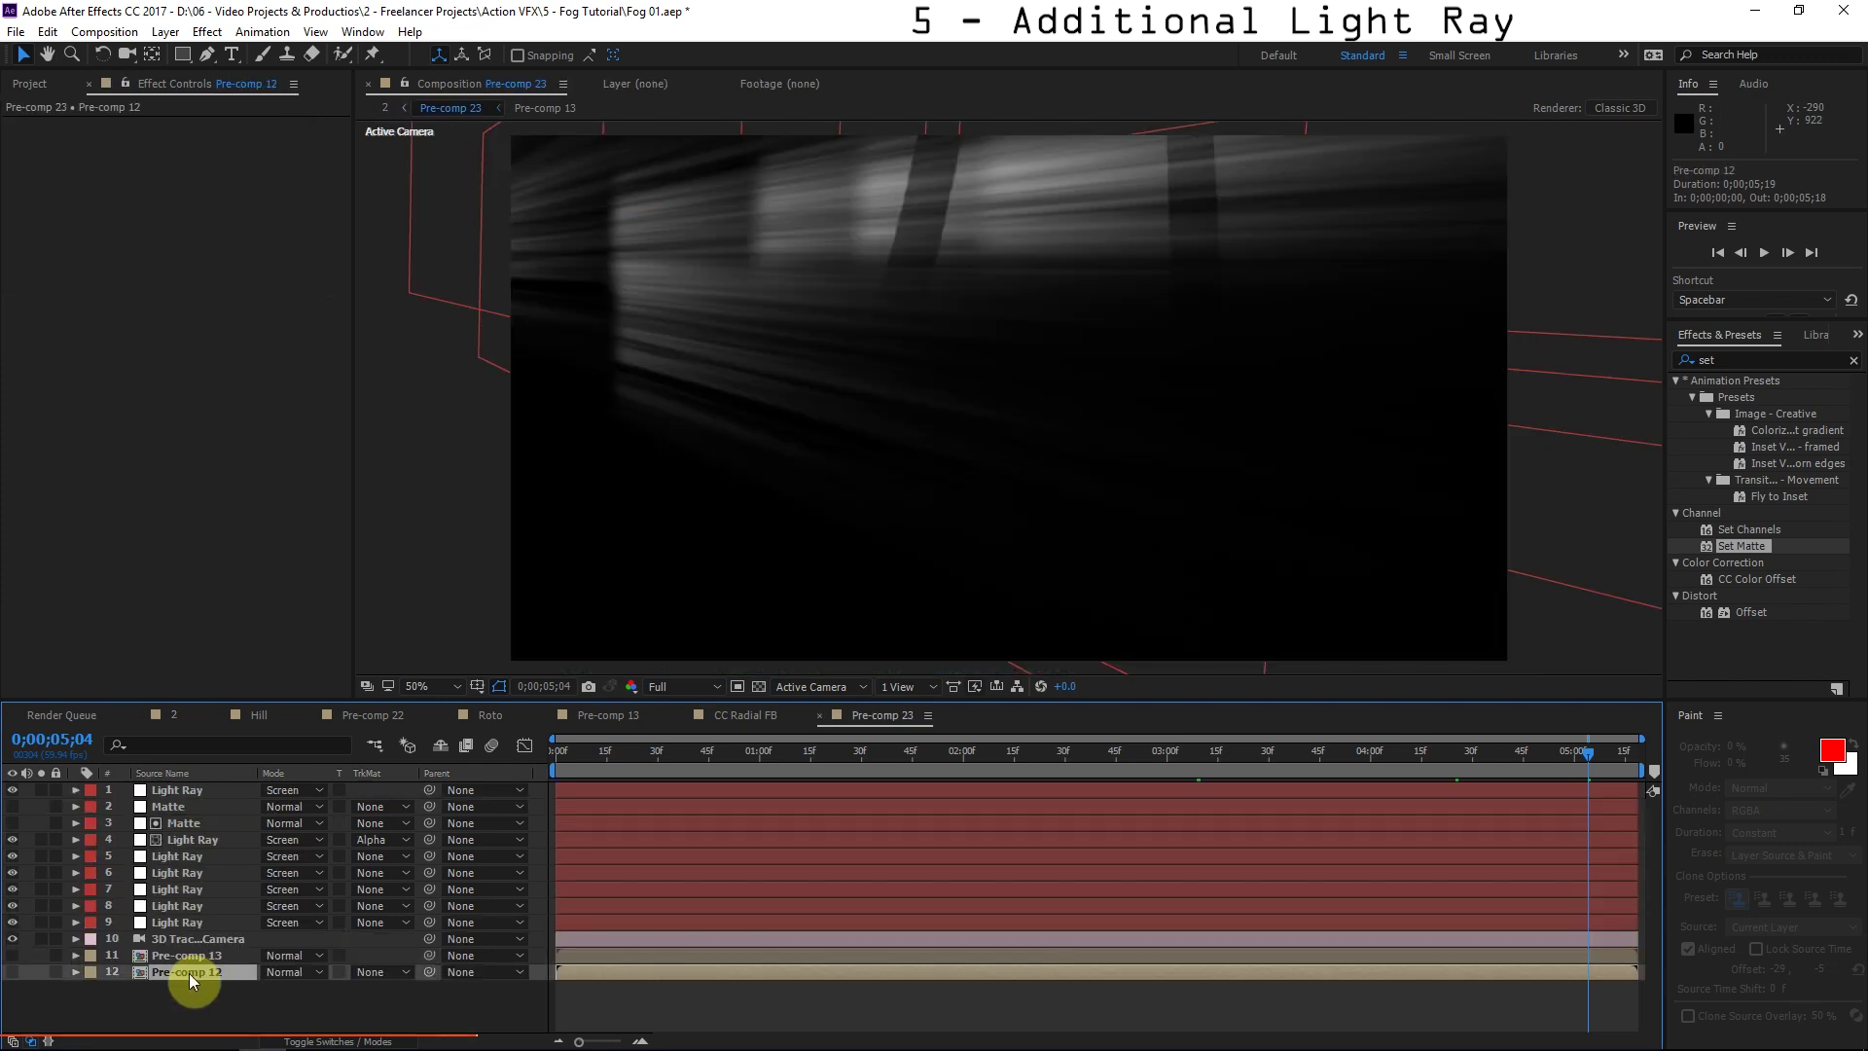
key("ctrl+v")
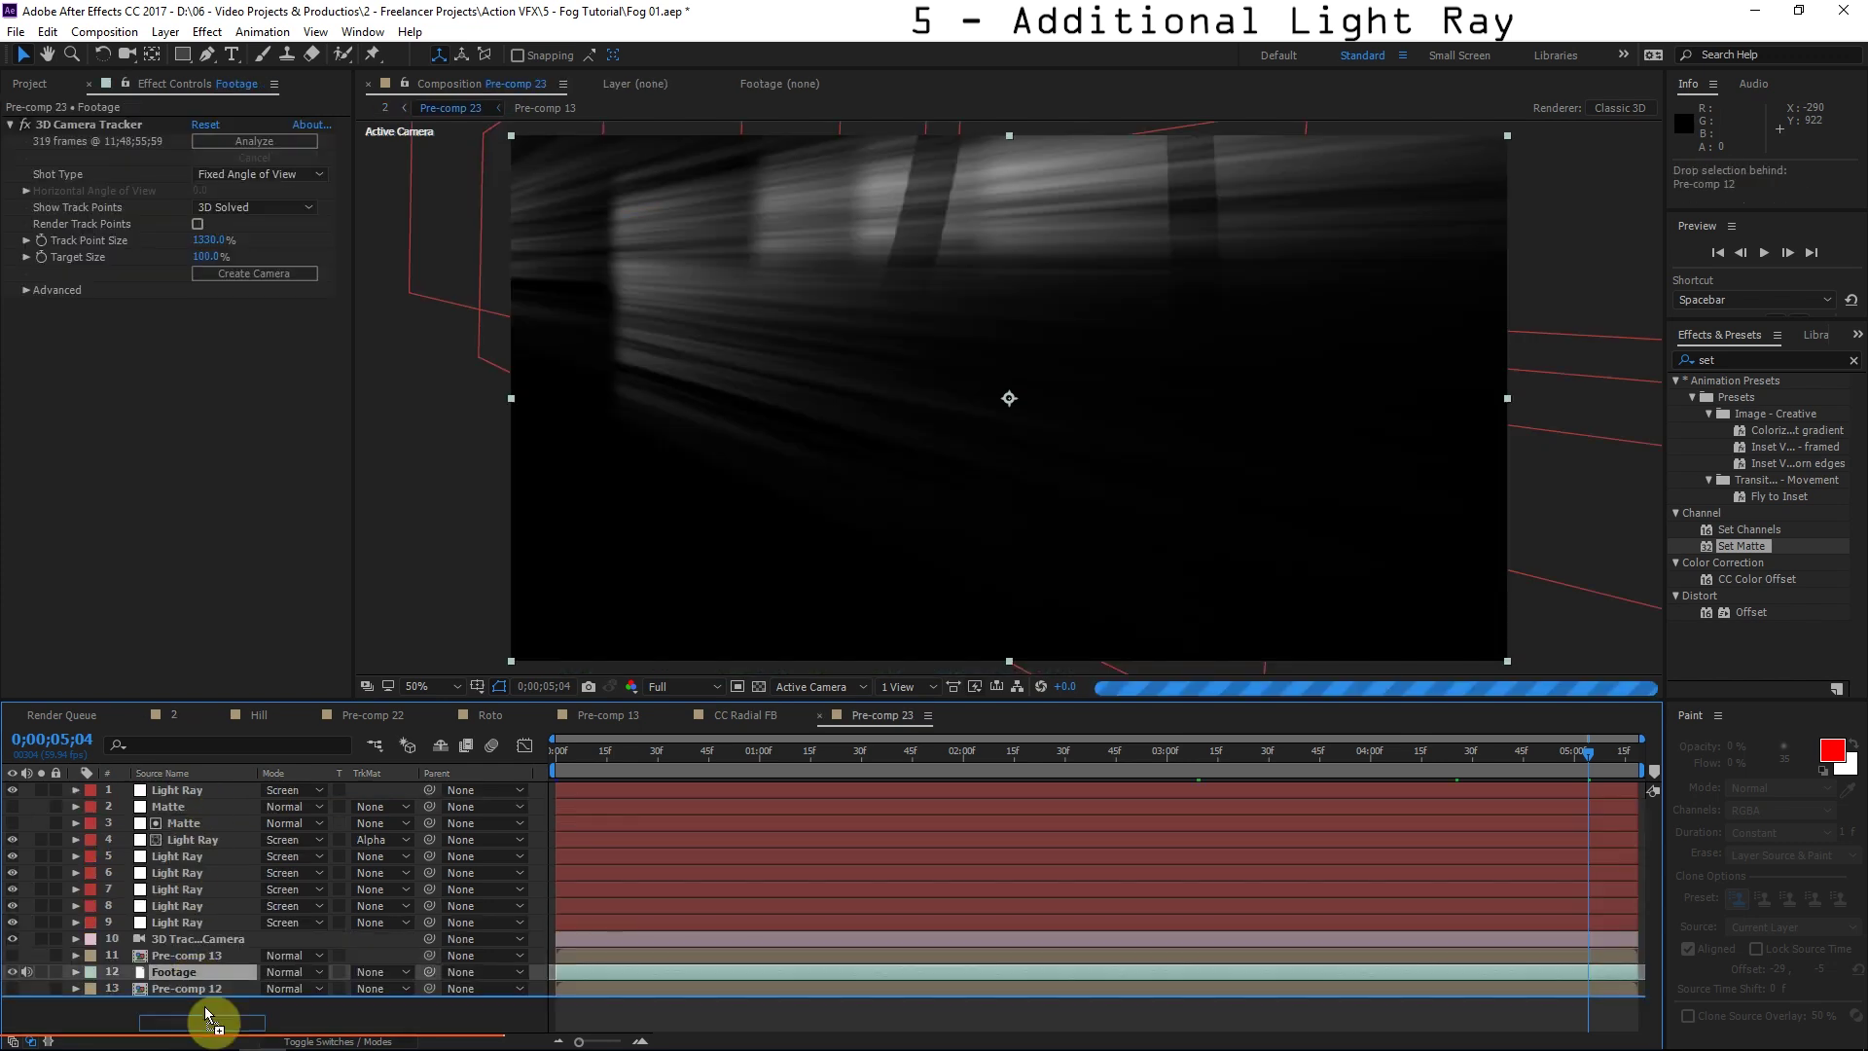
Make the Footage layer inside the Light Rays pre-comp a guide layer, checking the composite in composition 2 before and after.
left_click(400, 113)
left_click(386, 108)
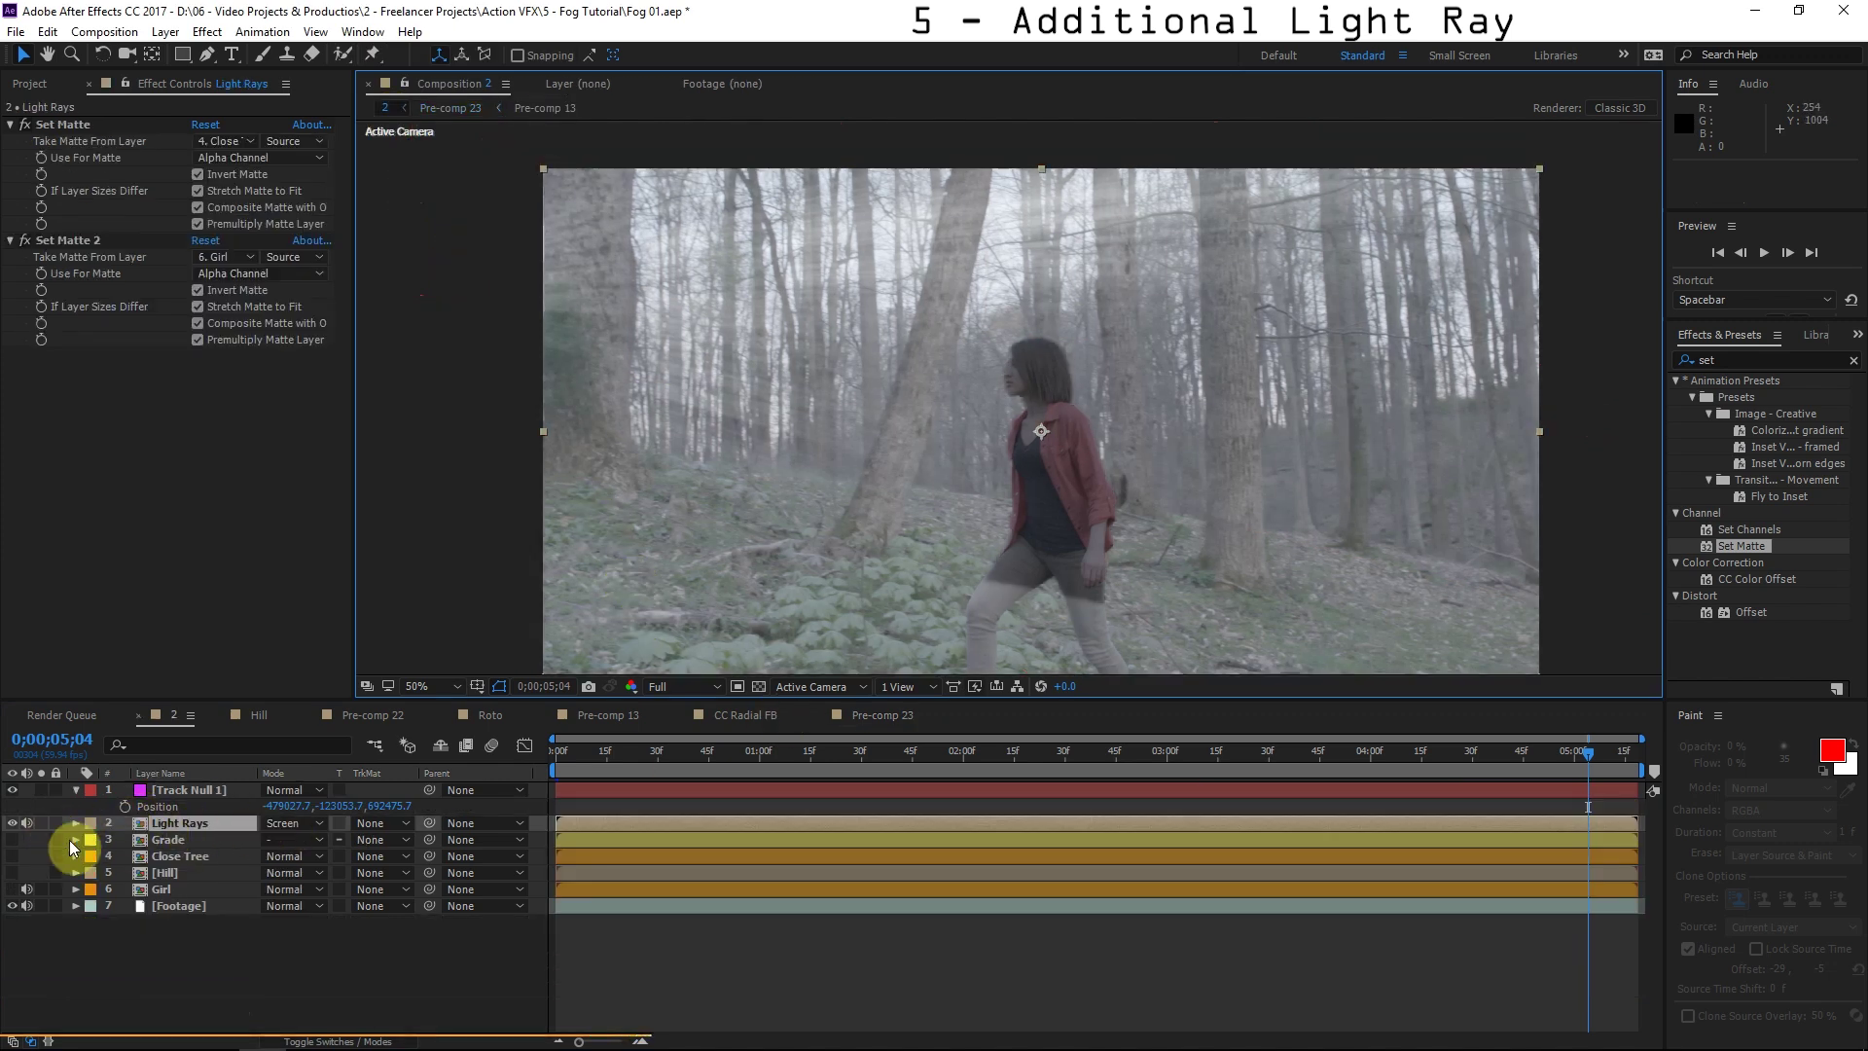
double_click(191, 822)
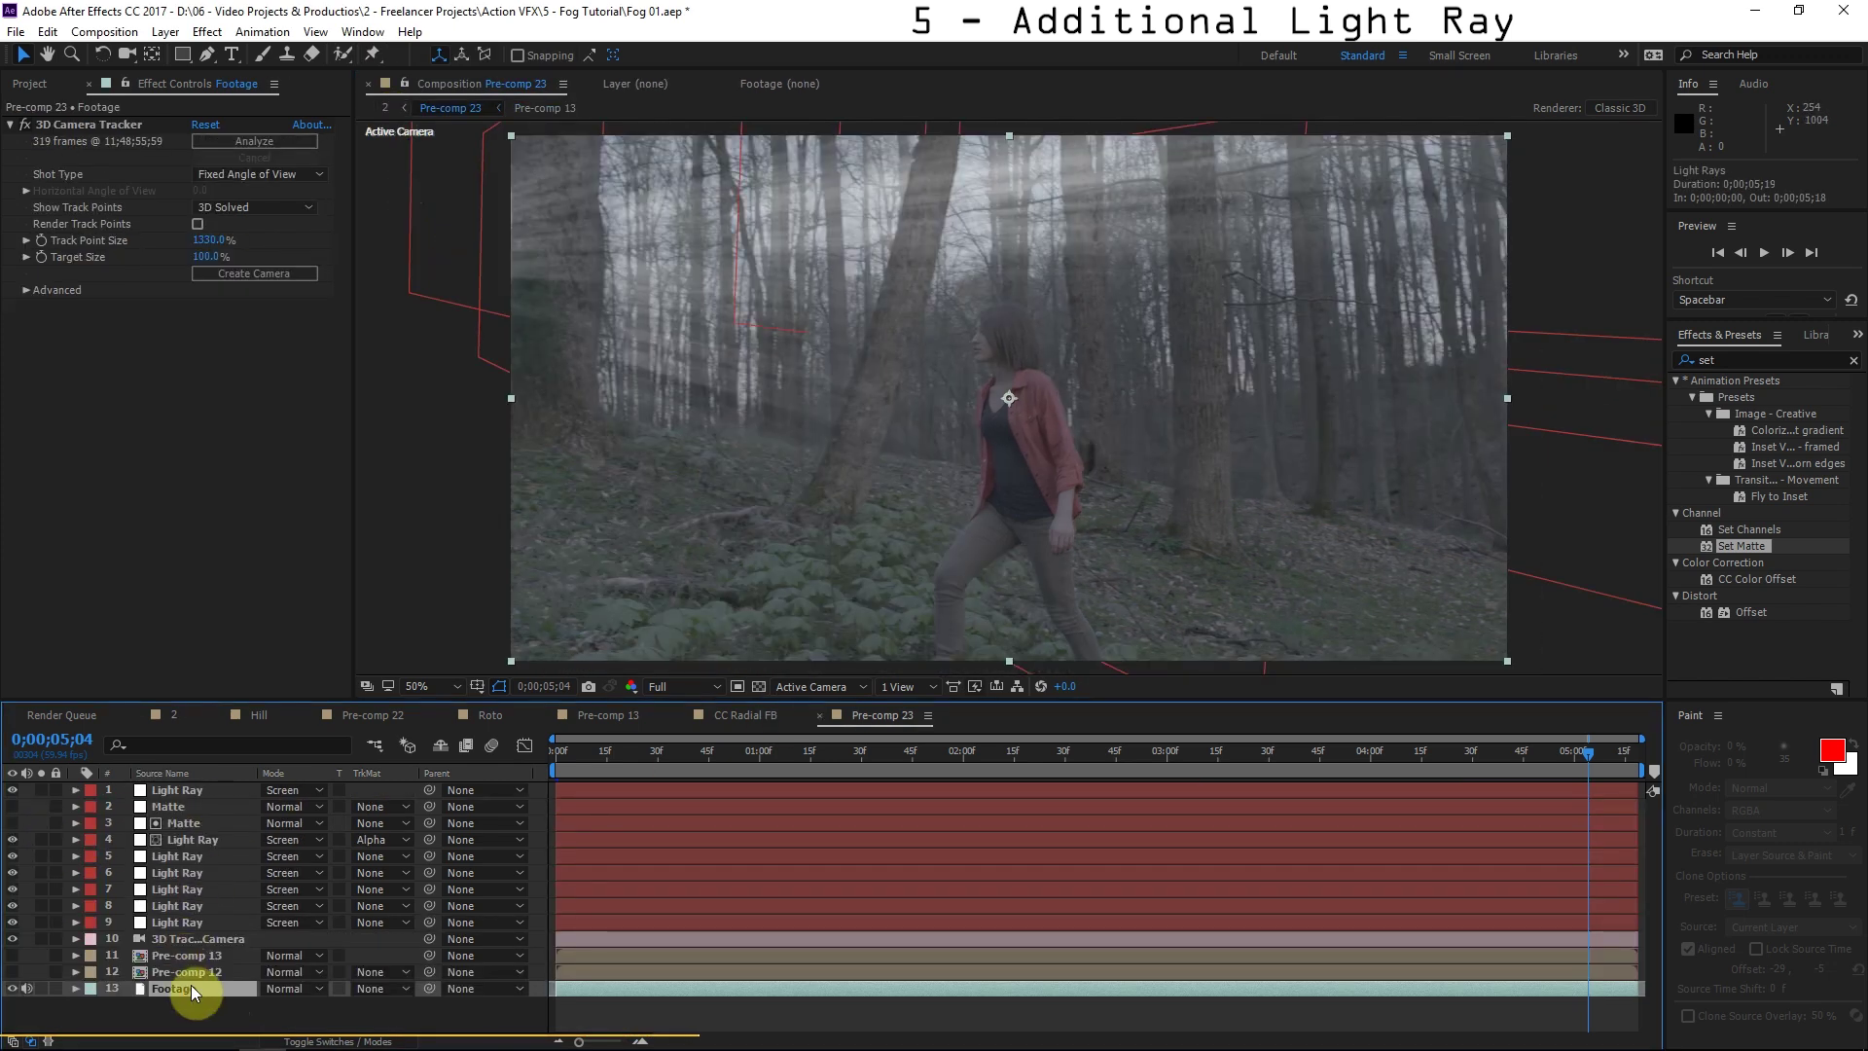
right_click(356, 290)
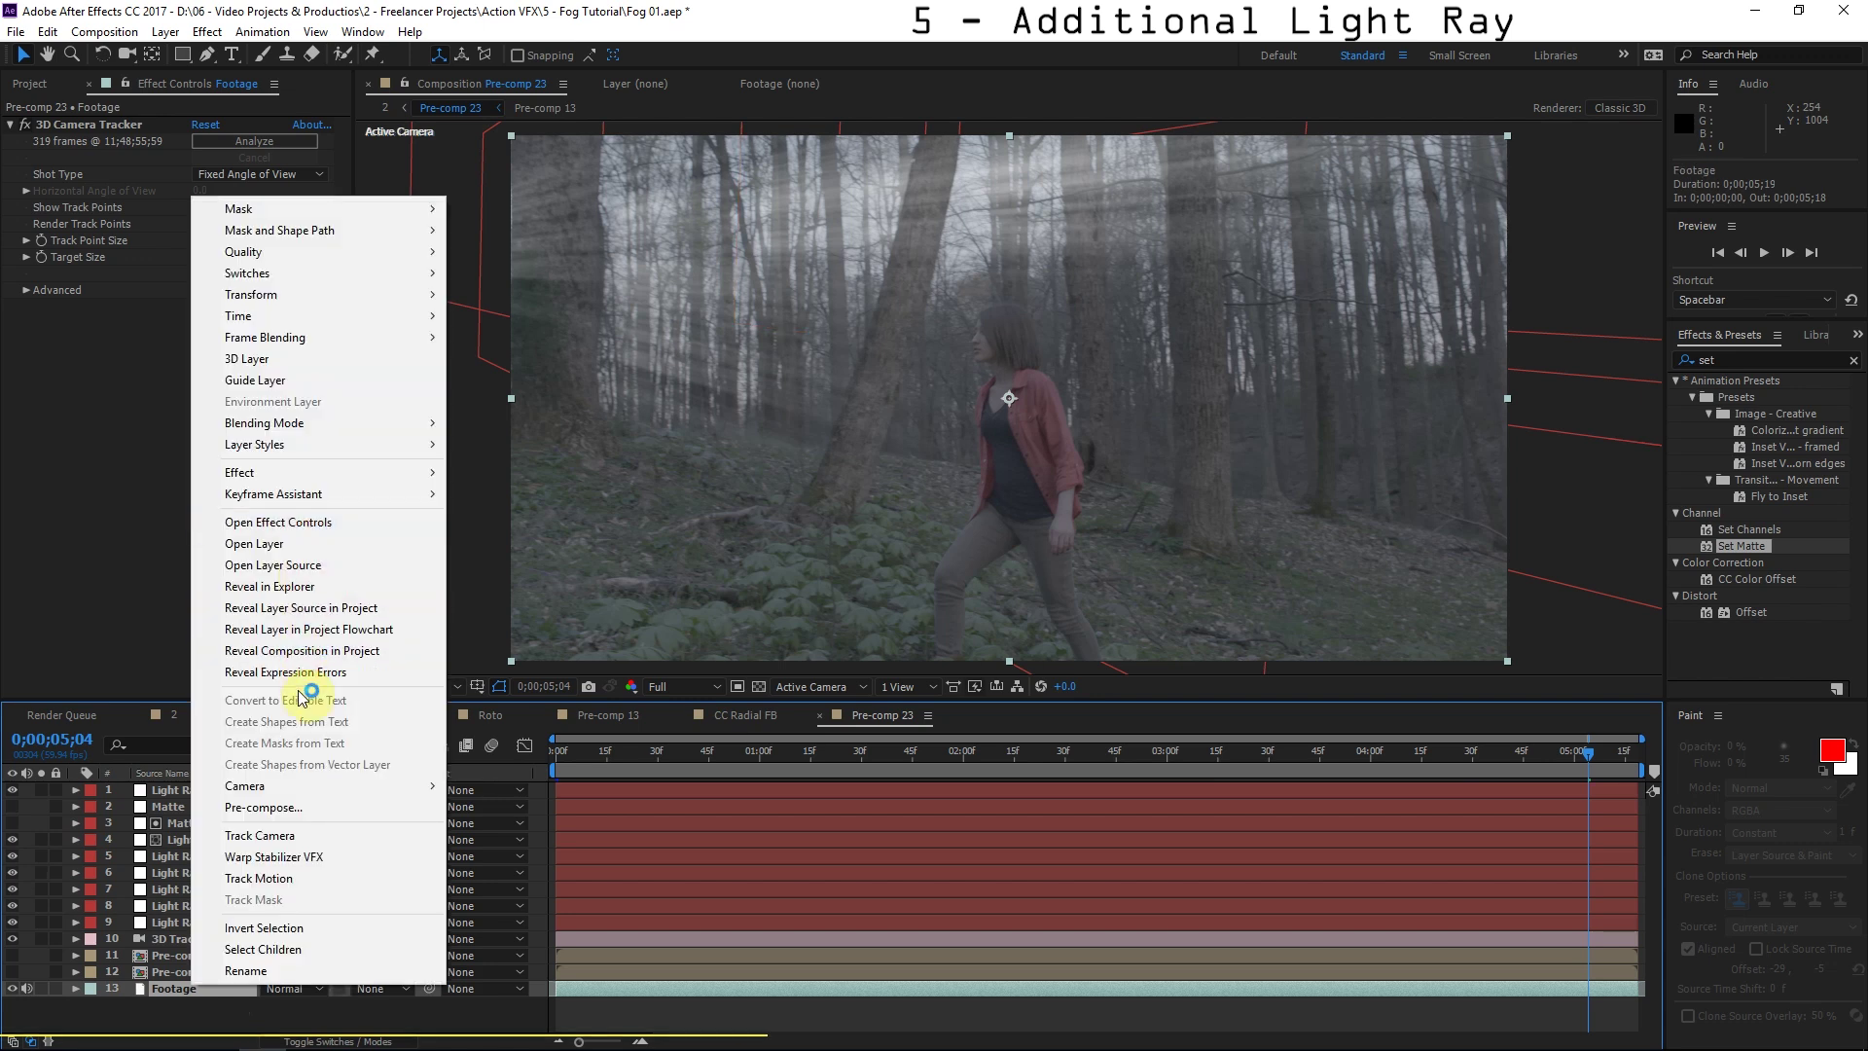
left_click(306, 378)
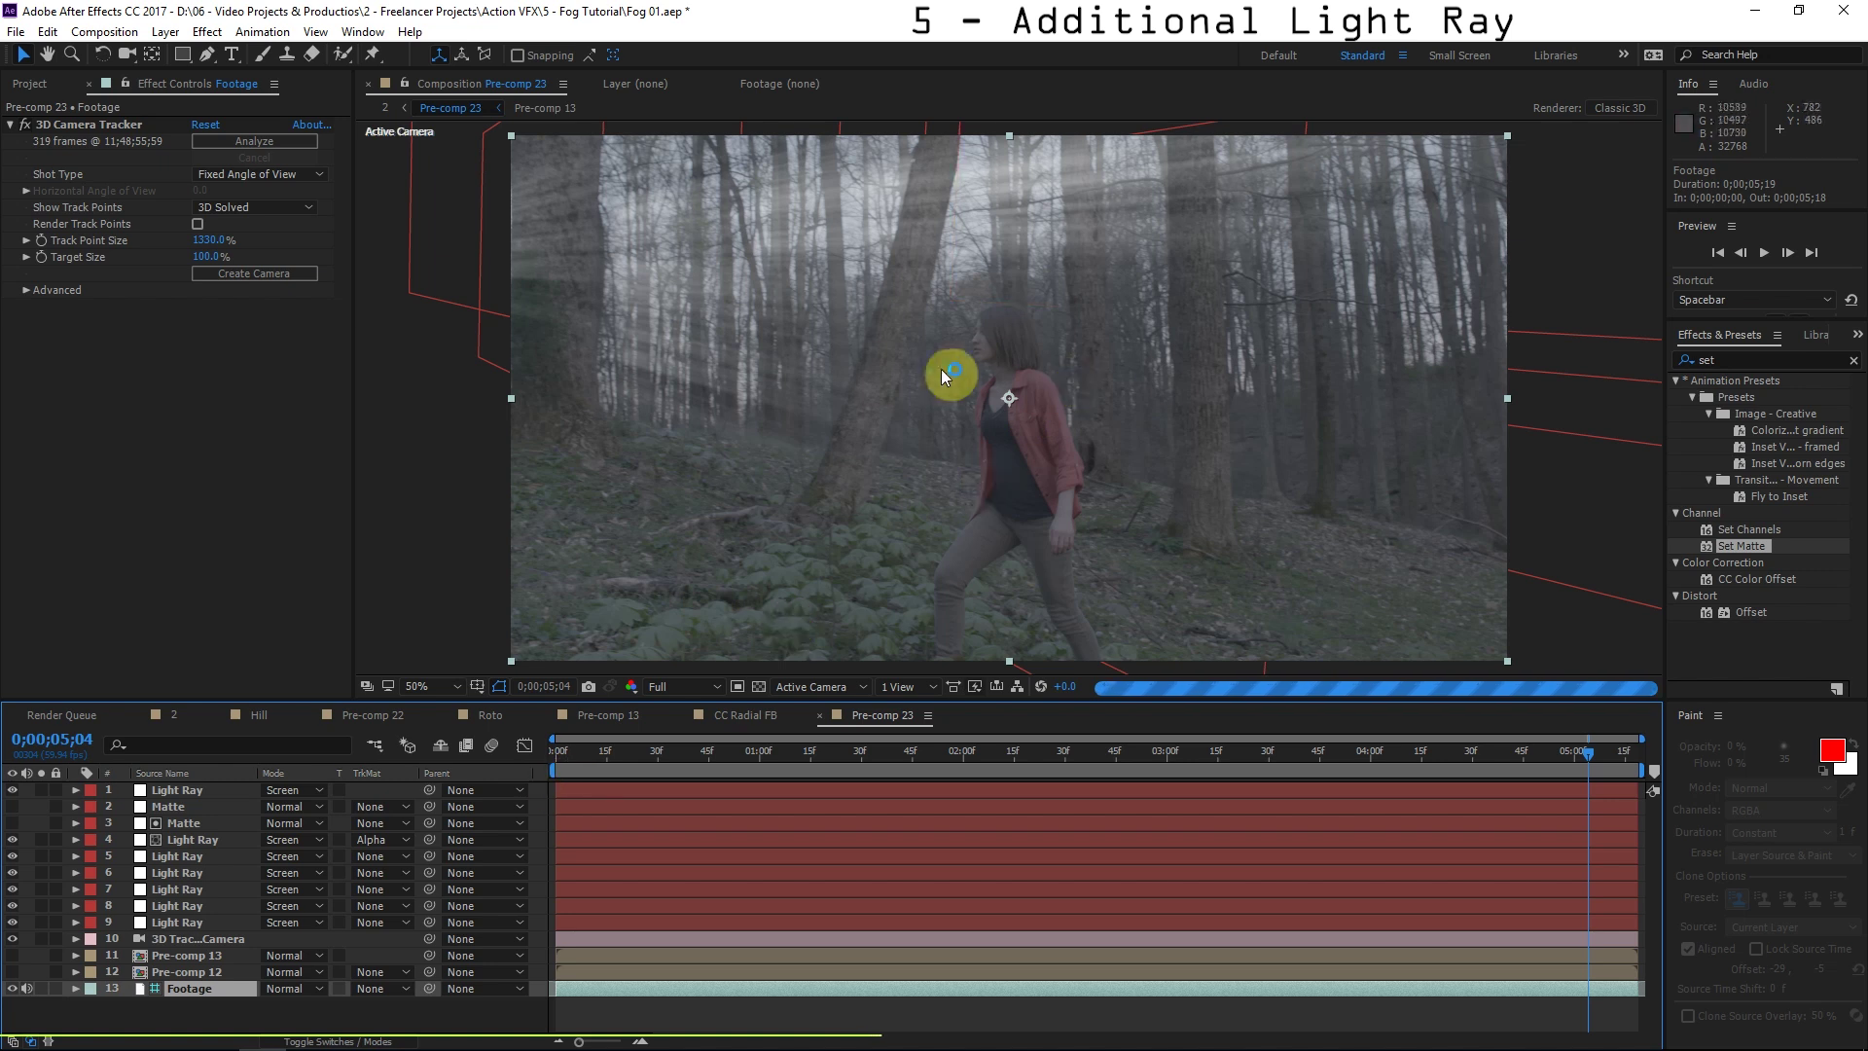
left_click(390, 112)
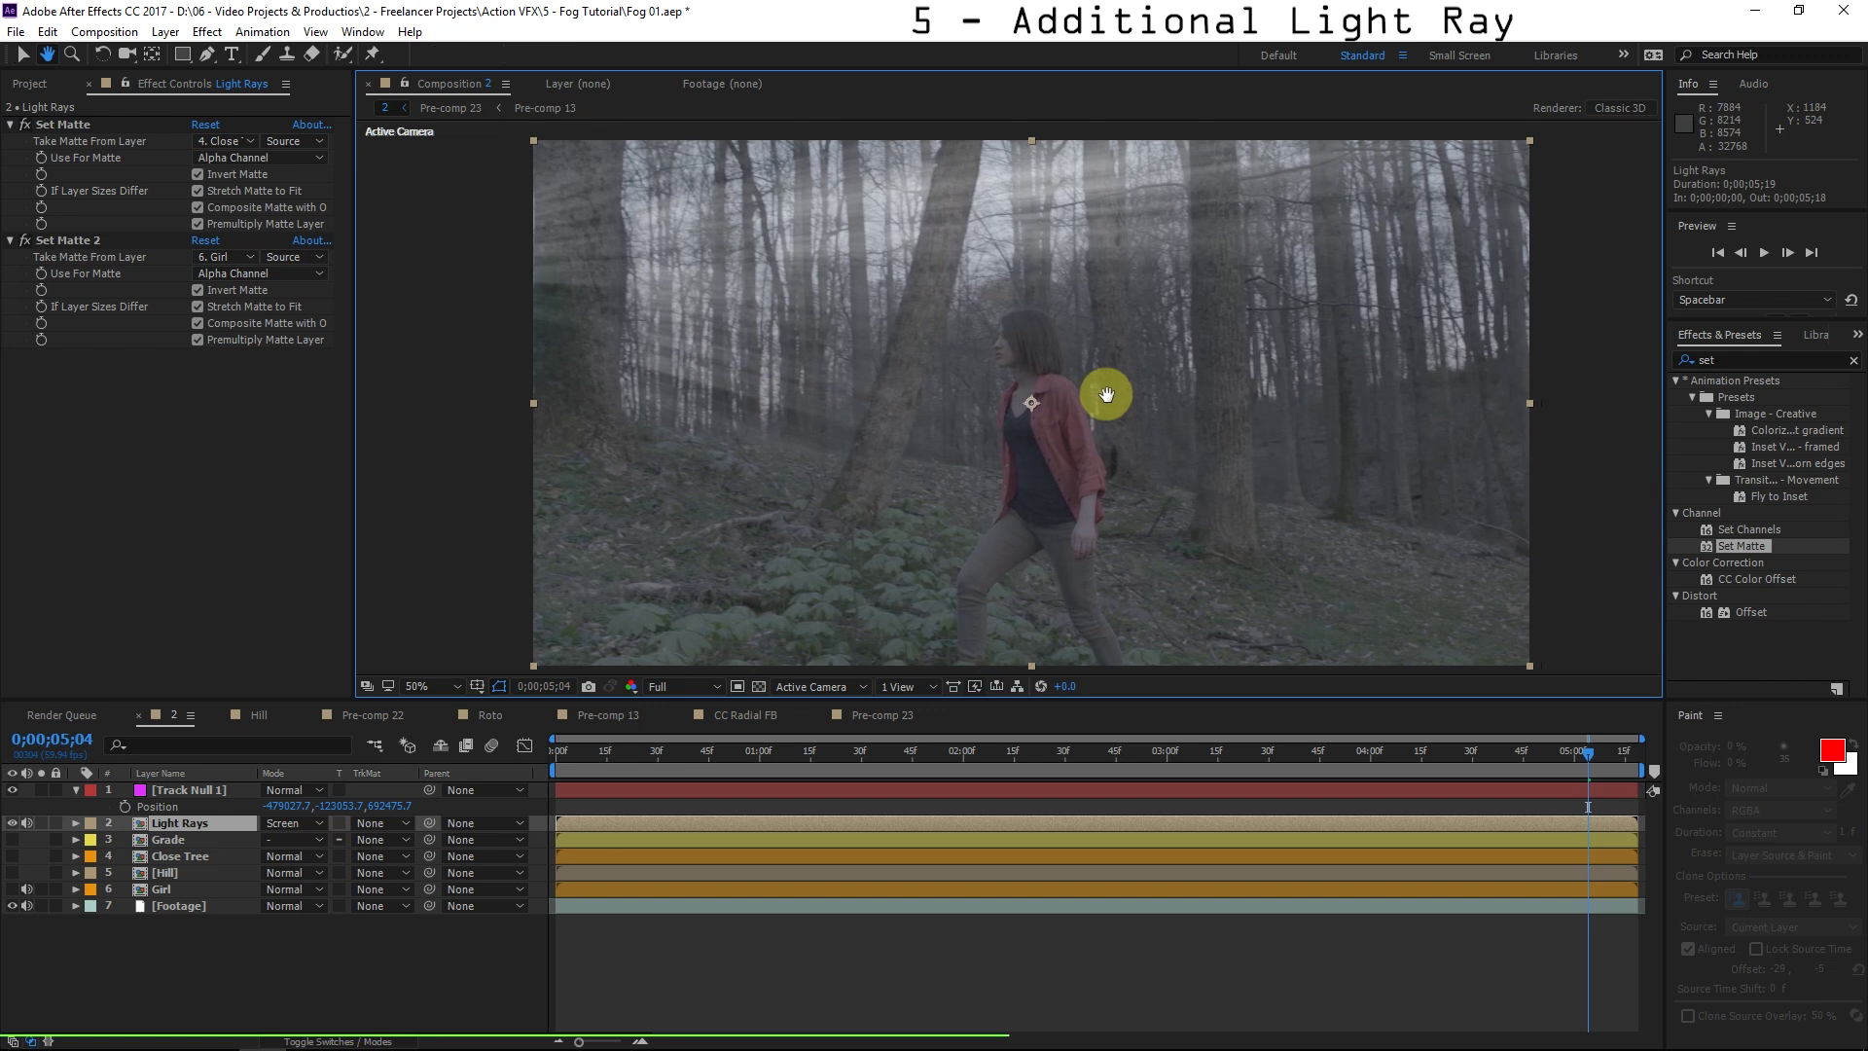
Inside the Light Rays pre-comp, duplicate the layer 6 Light Ray and reposition the copy across the leaning tree near the shot's centre.
double_click(222, 824)
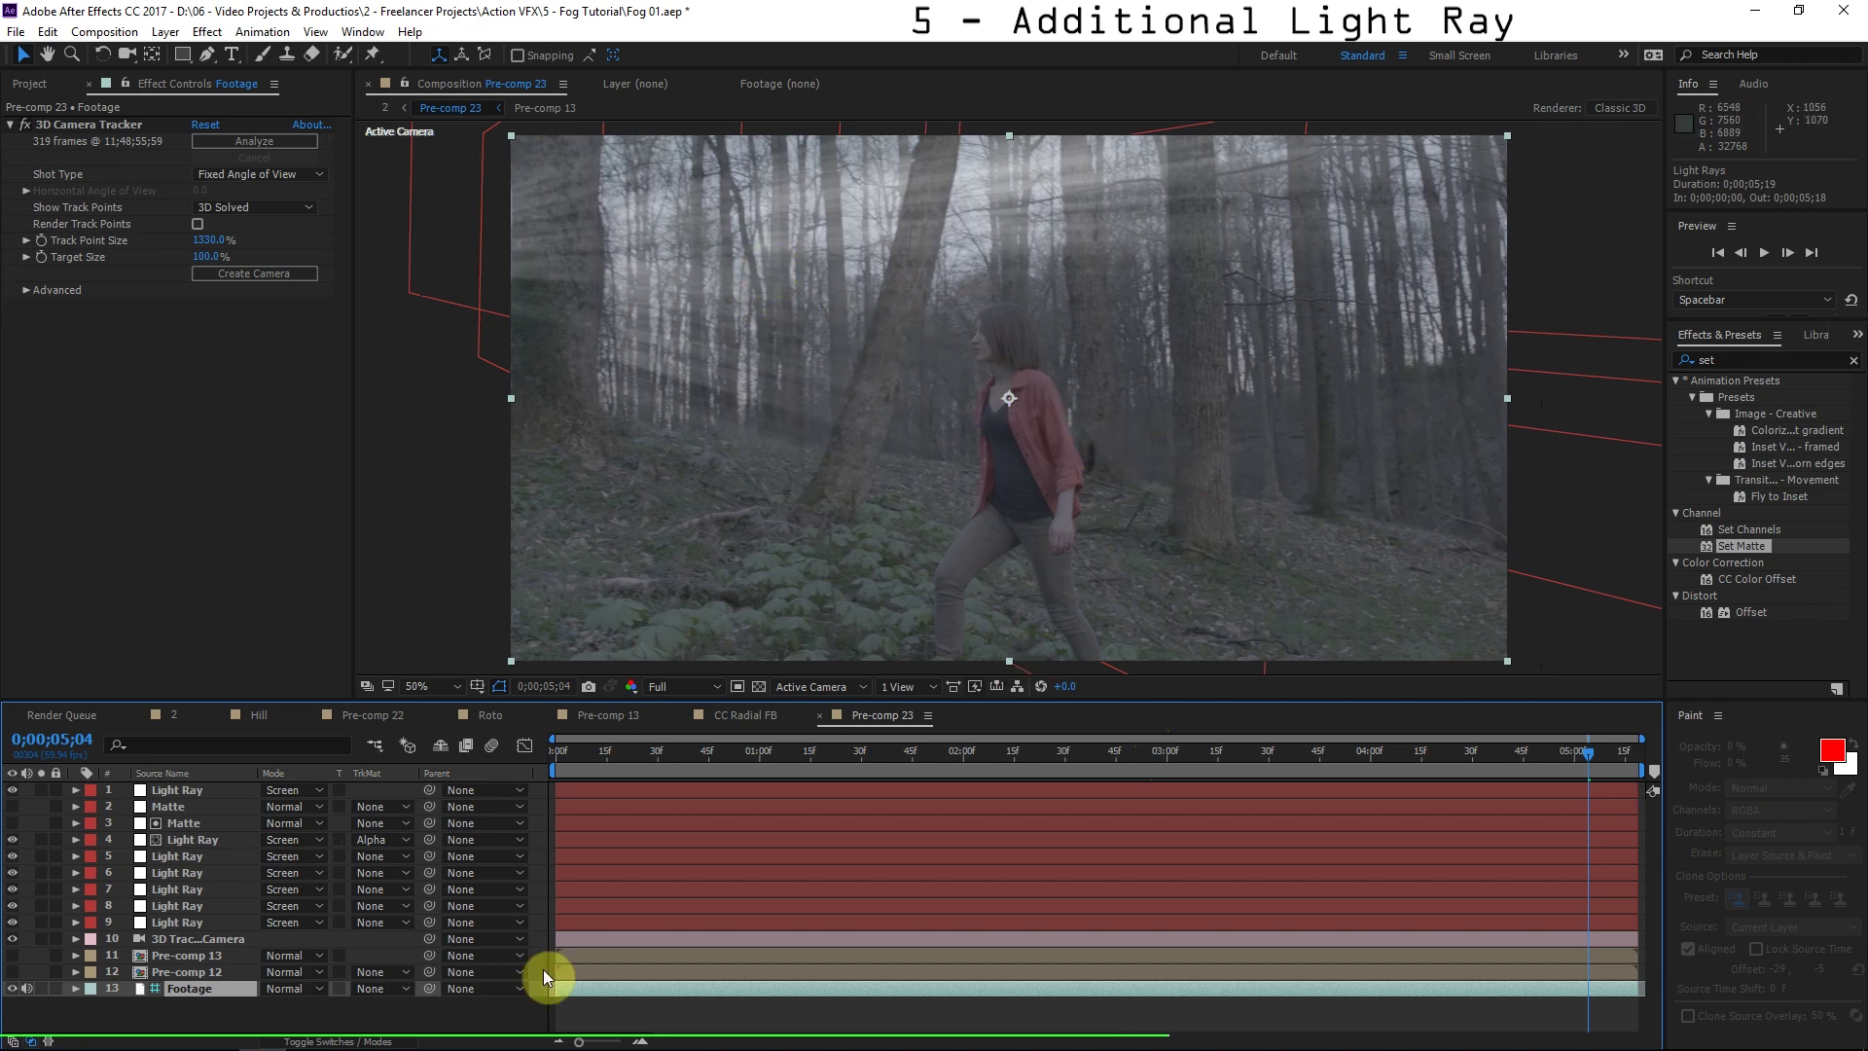
left_click(185, 872)
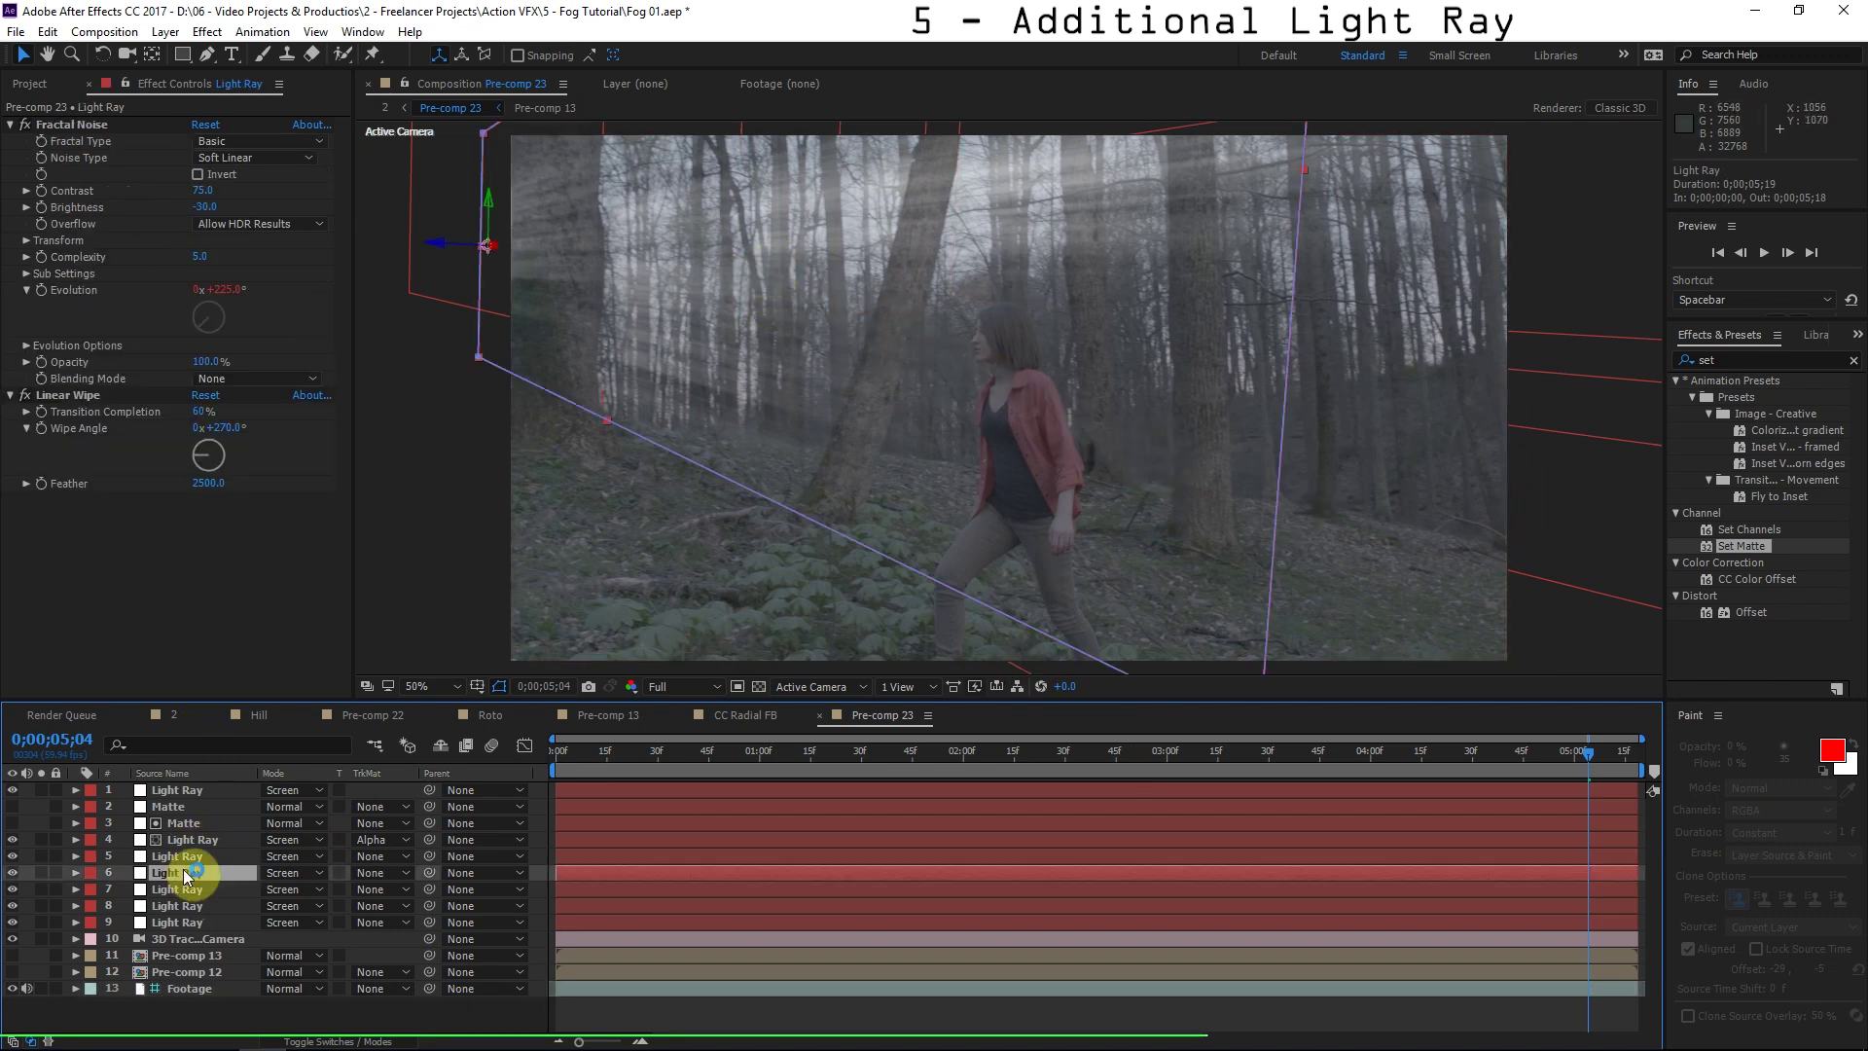
key("ctrl+d")
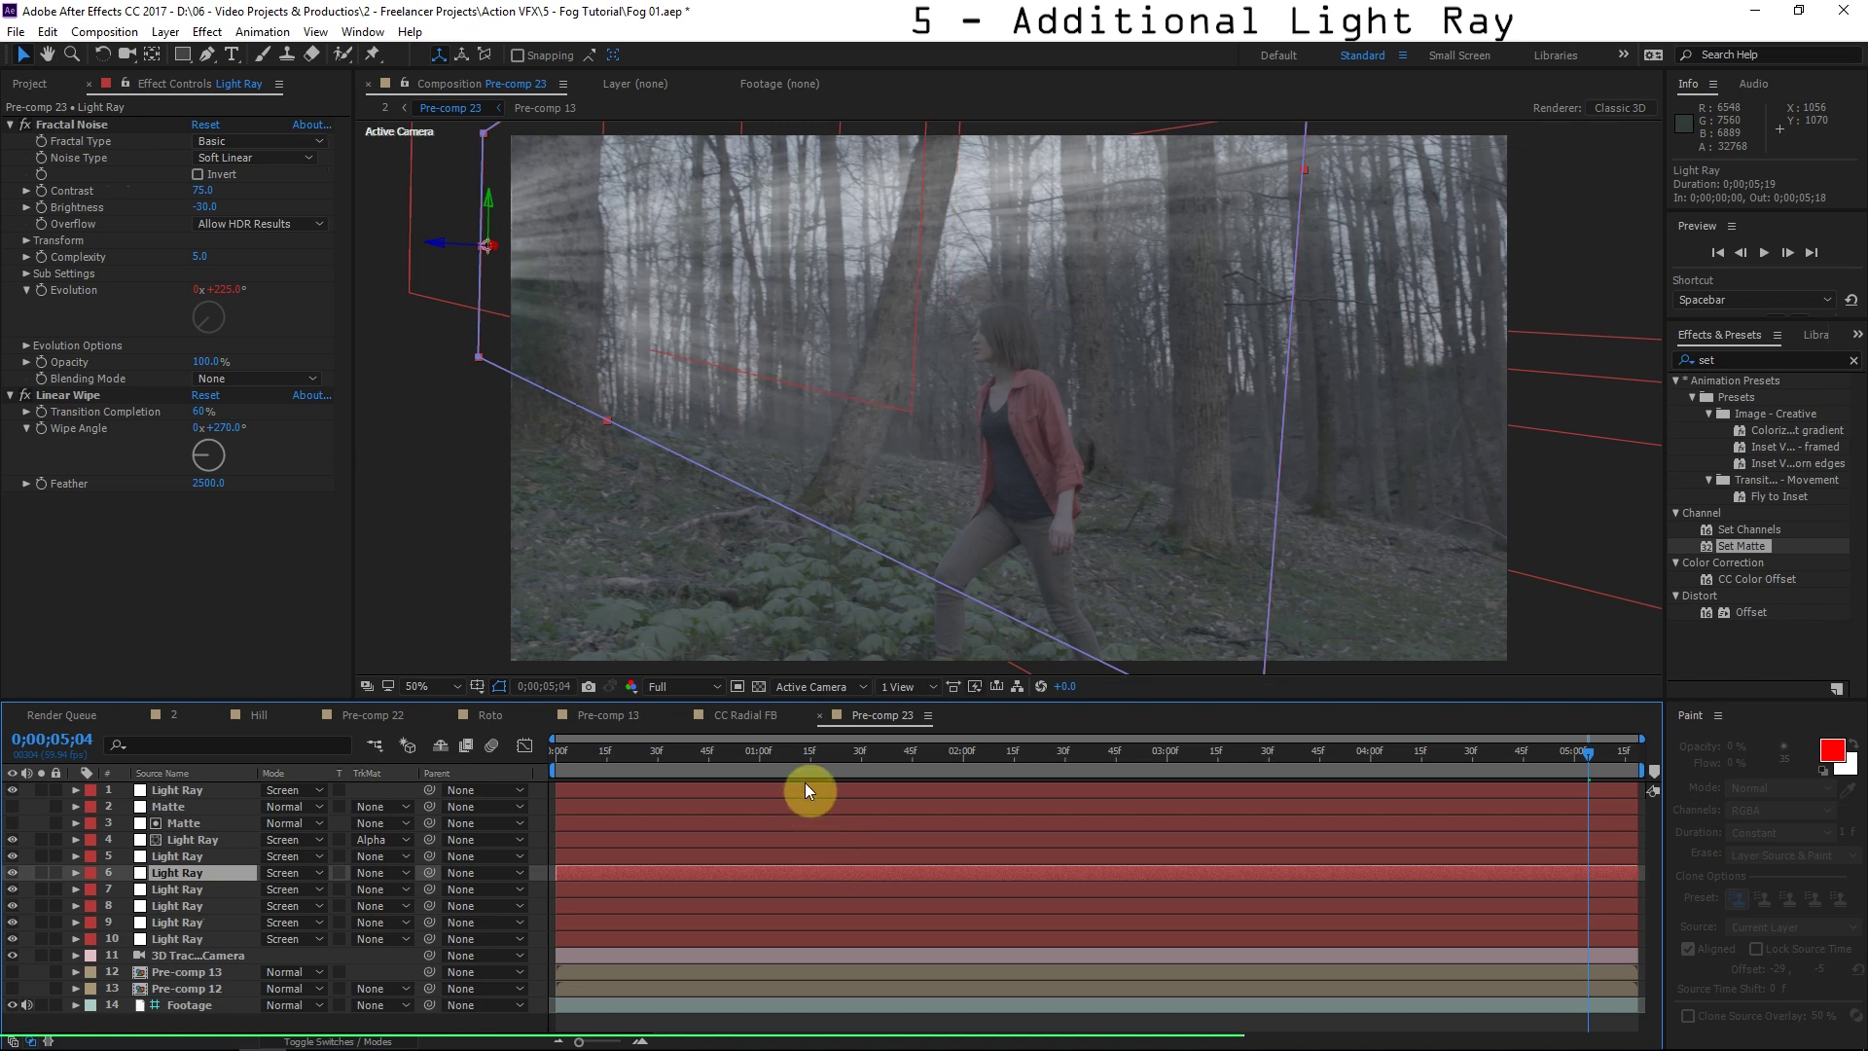
left_click_drag(675, 212, 831, 297)
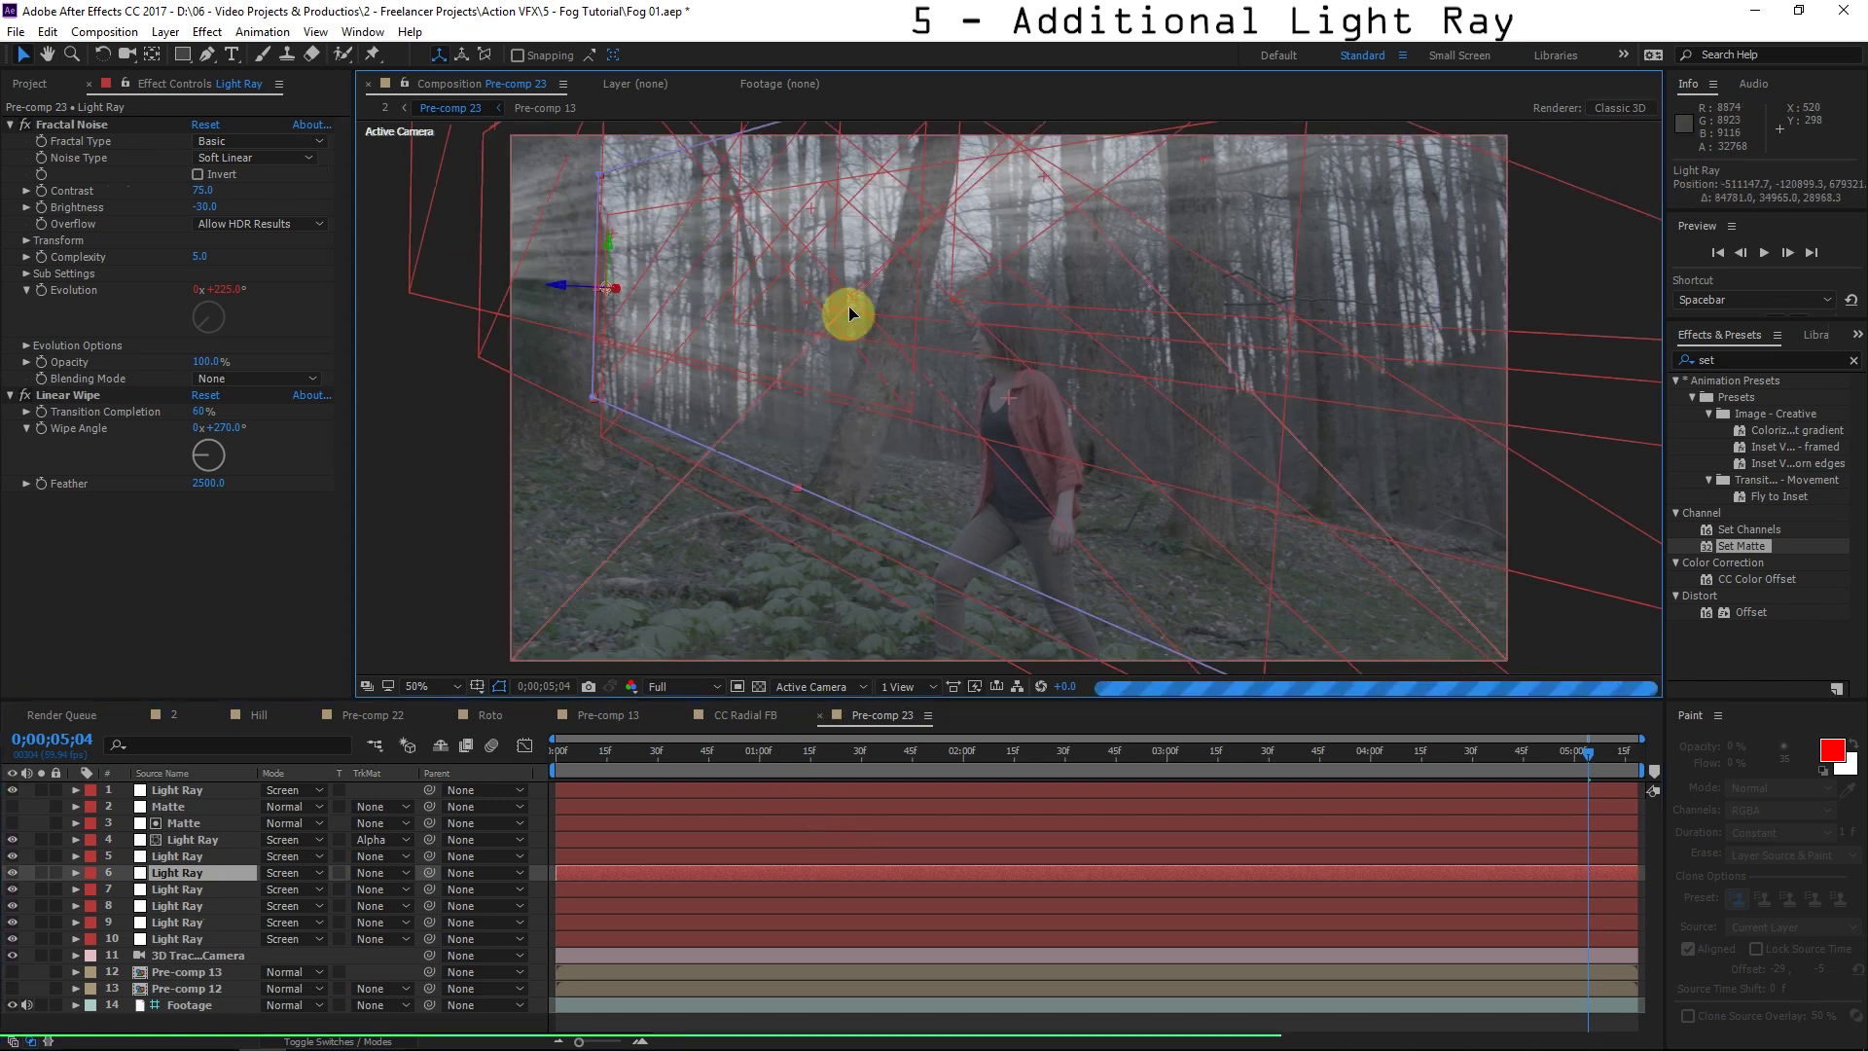
left_click_drag(979, 323, 940, 416)
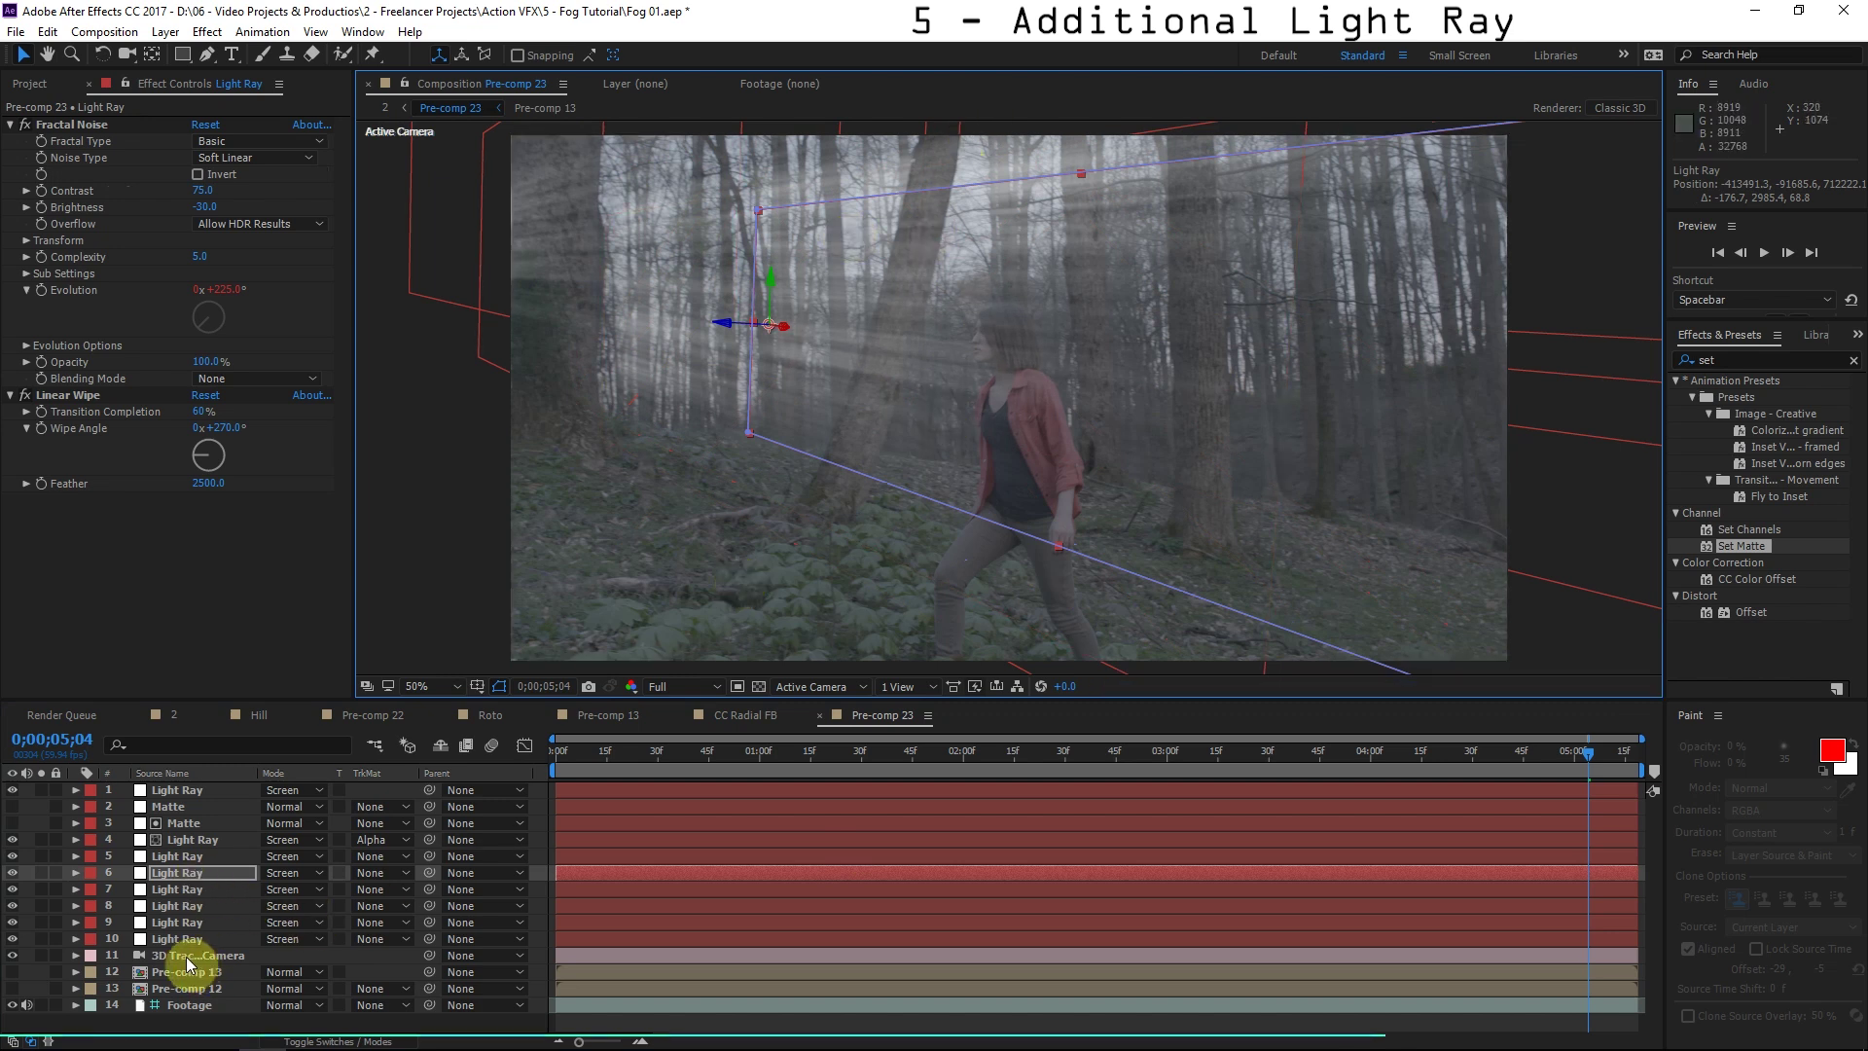
Duplicate the layer 3 Matte and place the copy directly above the newly positioned Light Ray.
left_click(193, 825)
key("ctrl+d")
left_click_drag(191, 821, 197, 895)
left_click(194, 889)
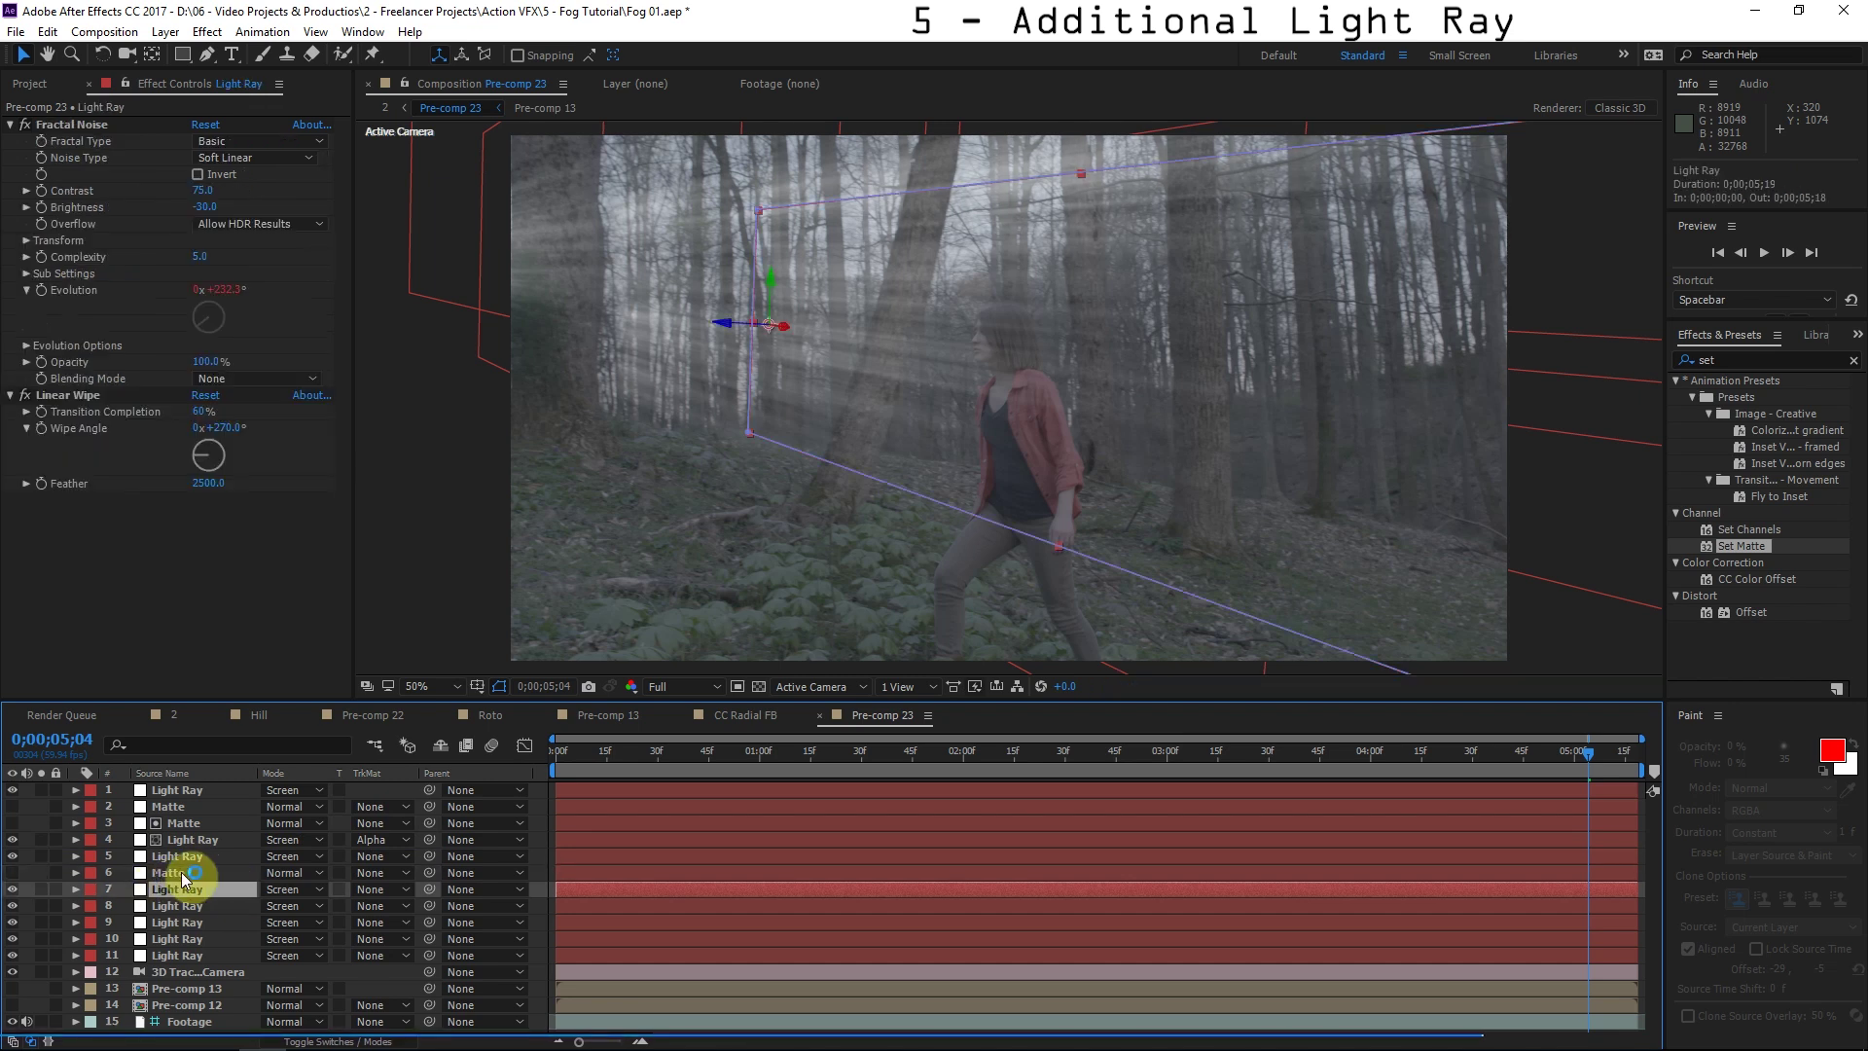
Delete Set Matte 2 from the duplicated Matte and take the remaining Set Matte's matte from layer 13, Curved Tree.
left_click(181, 873)
left_click(85, 241)
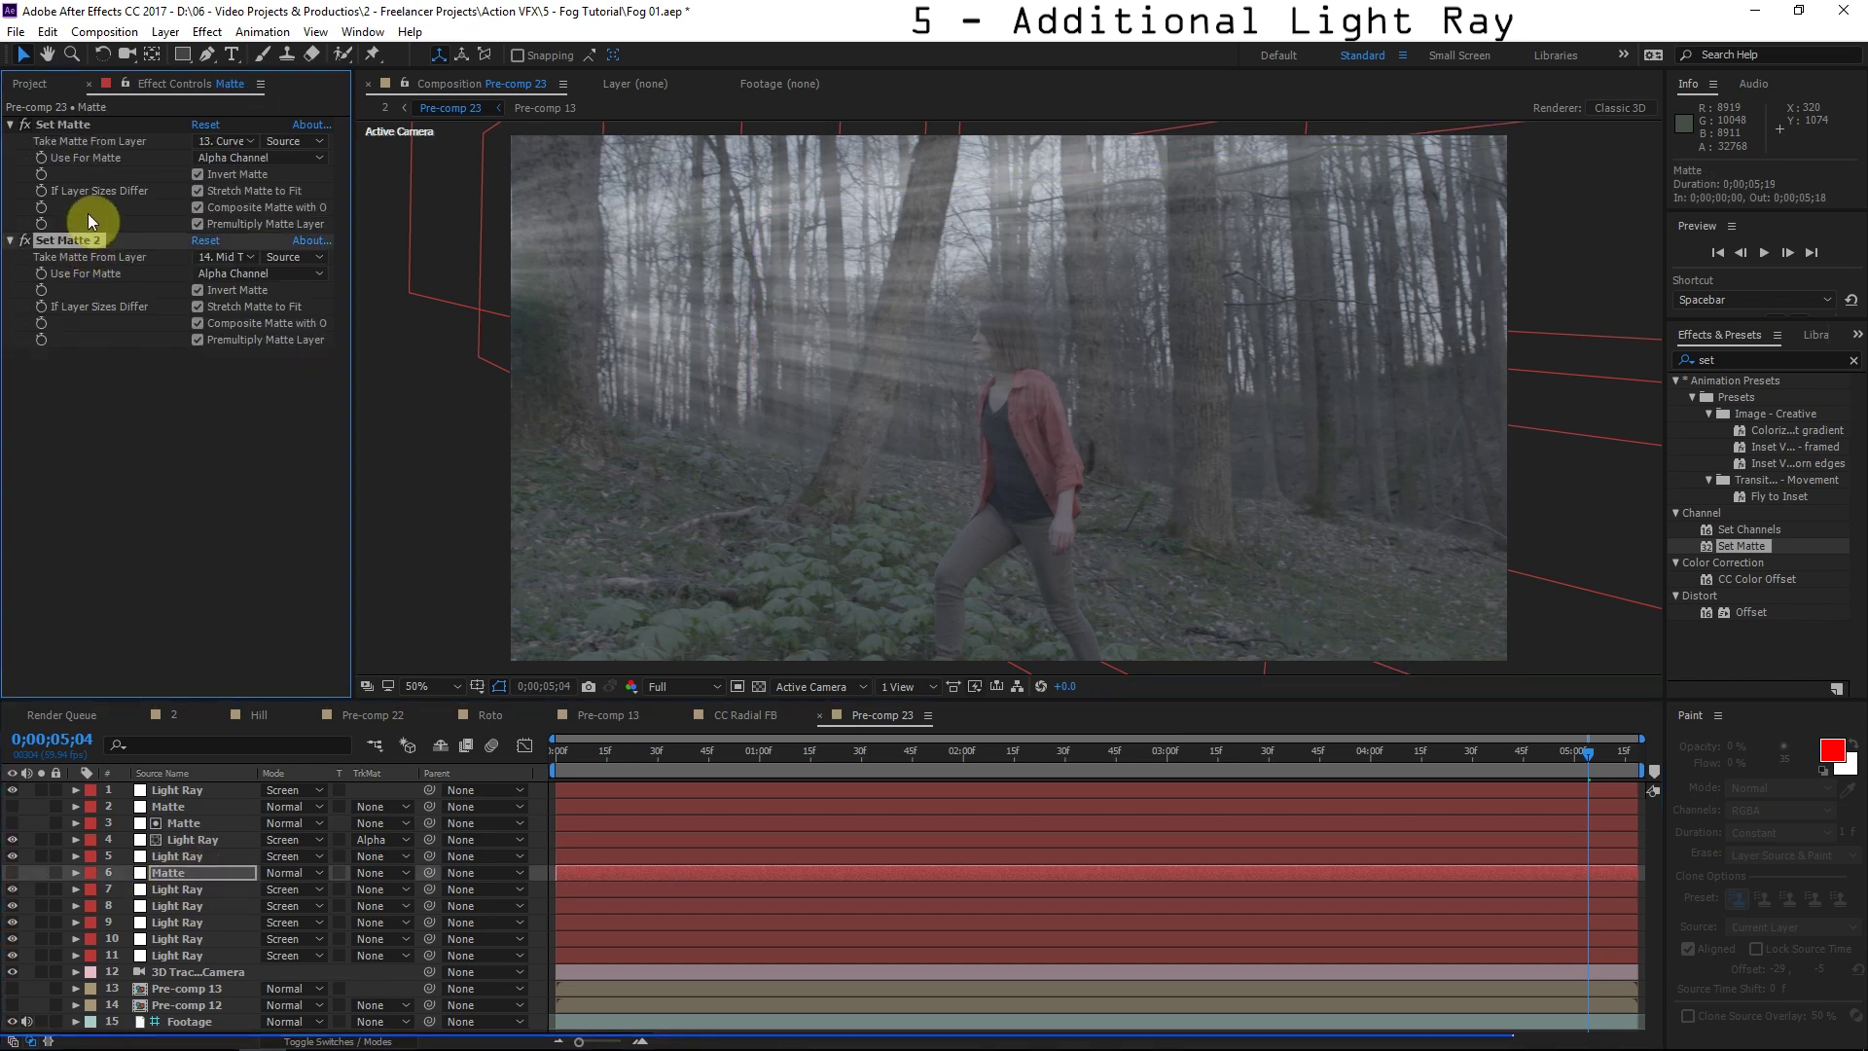
key("Delete")
left_click(243, 141)
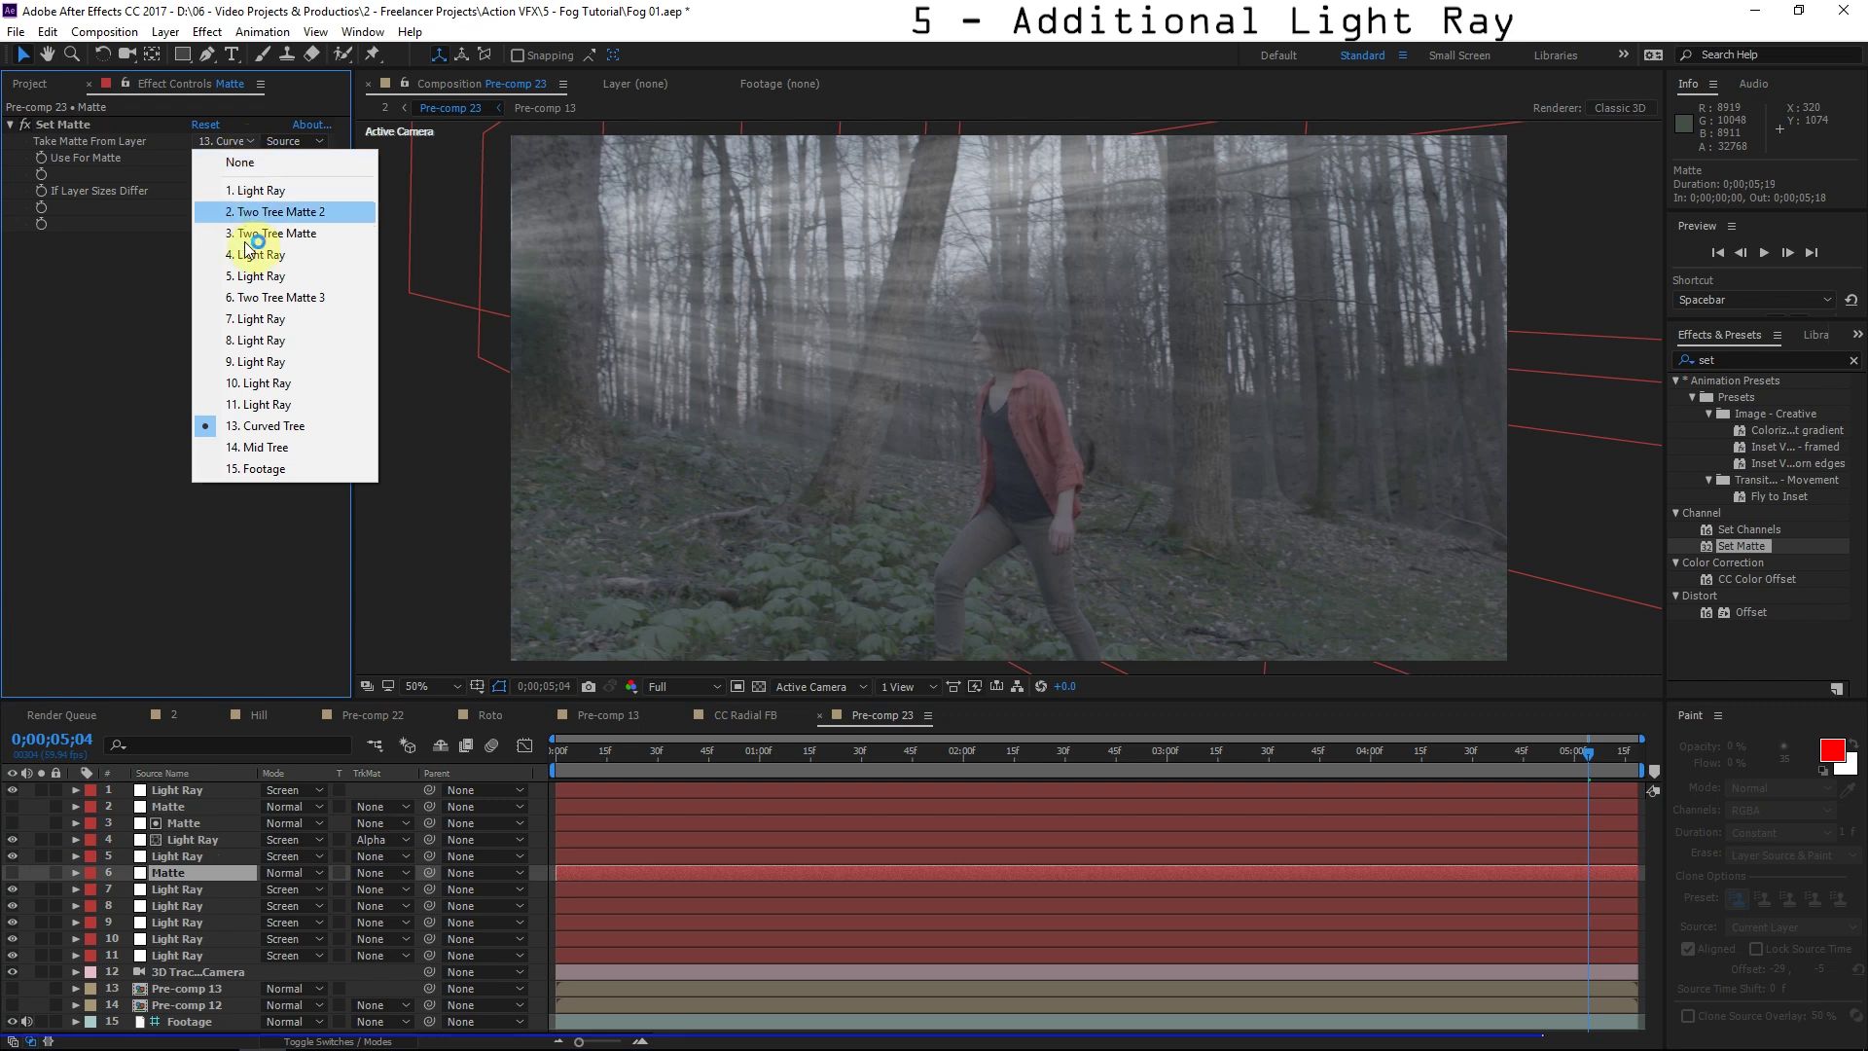
left_click(277, 427)
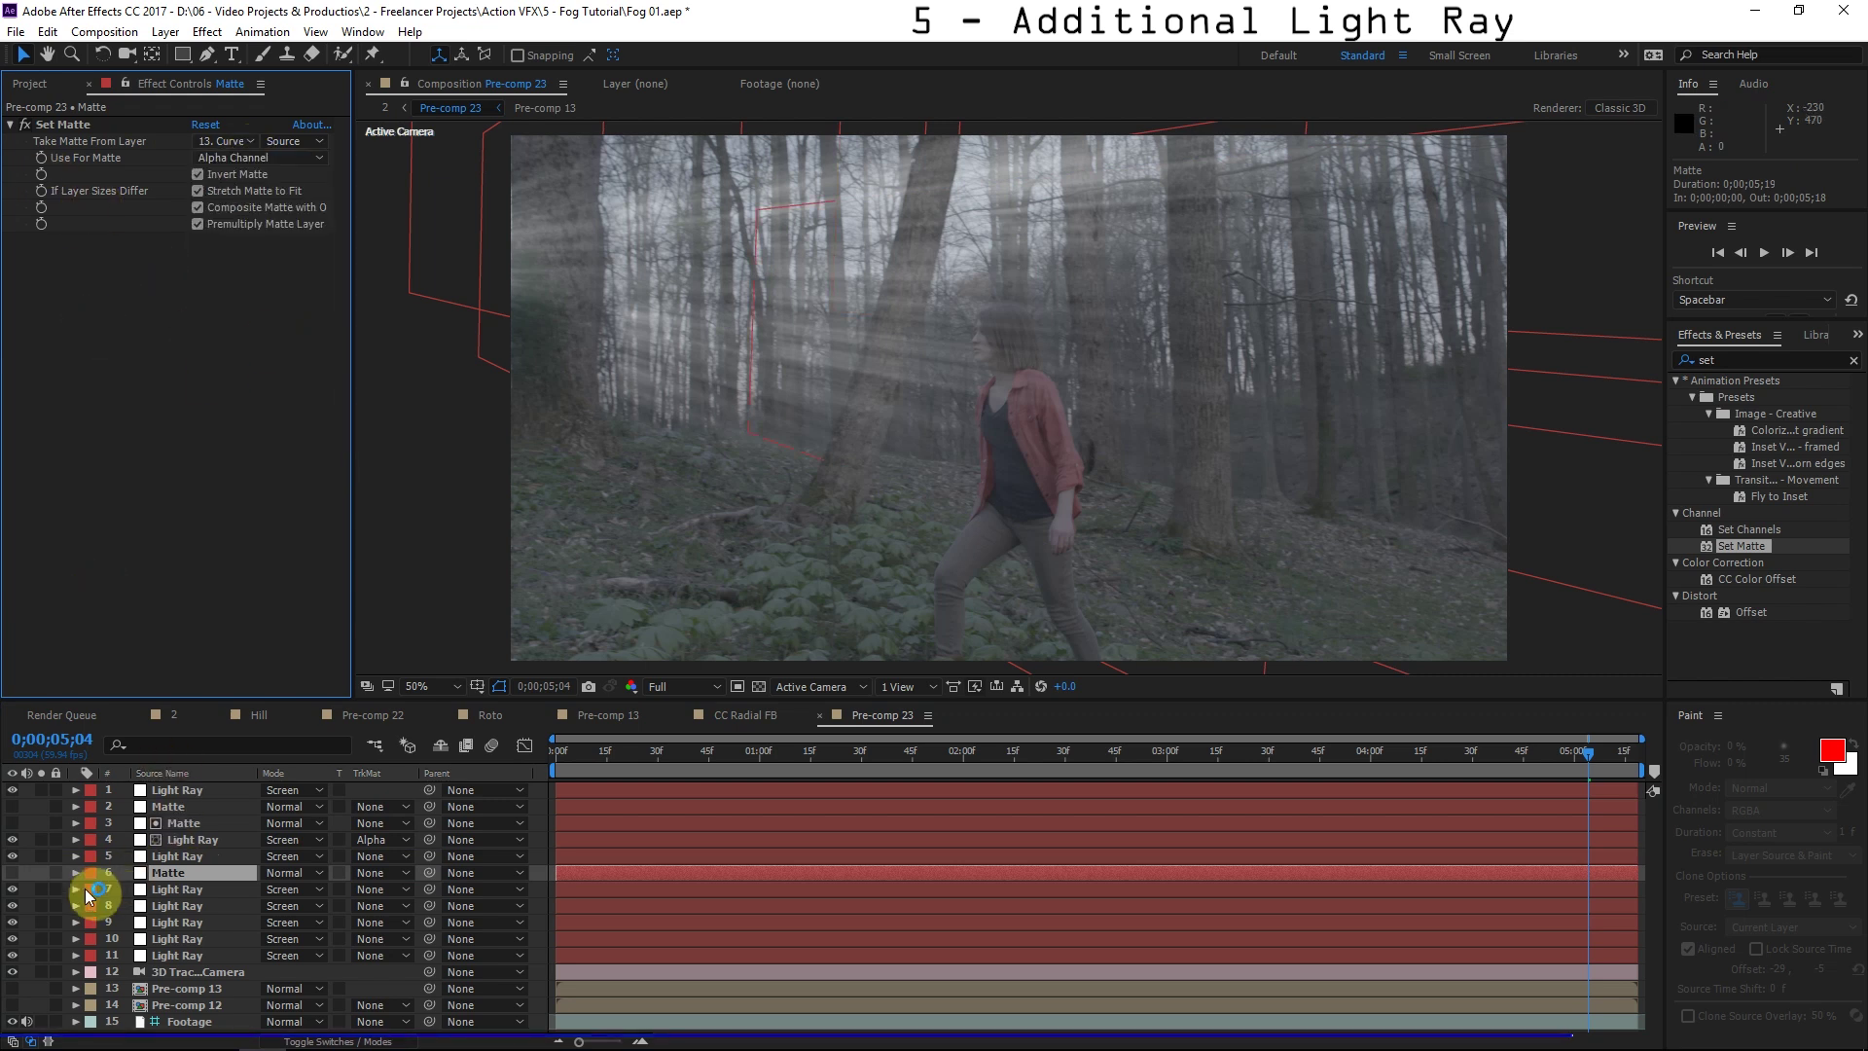
Set the track matte of the layer 7 Light Ray to Alpha Matte using the Matte layer above it.
left_click(195, 889)
left_click(382, 905)
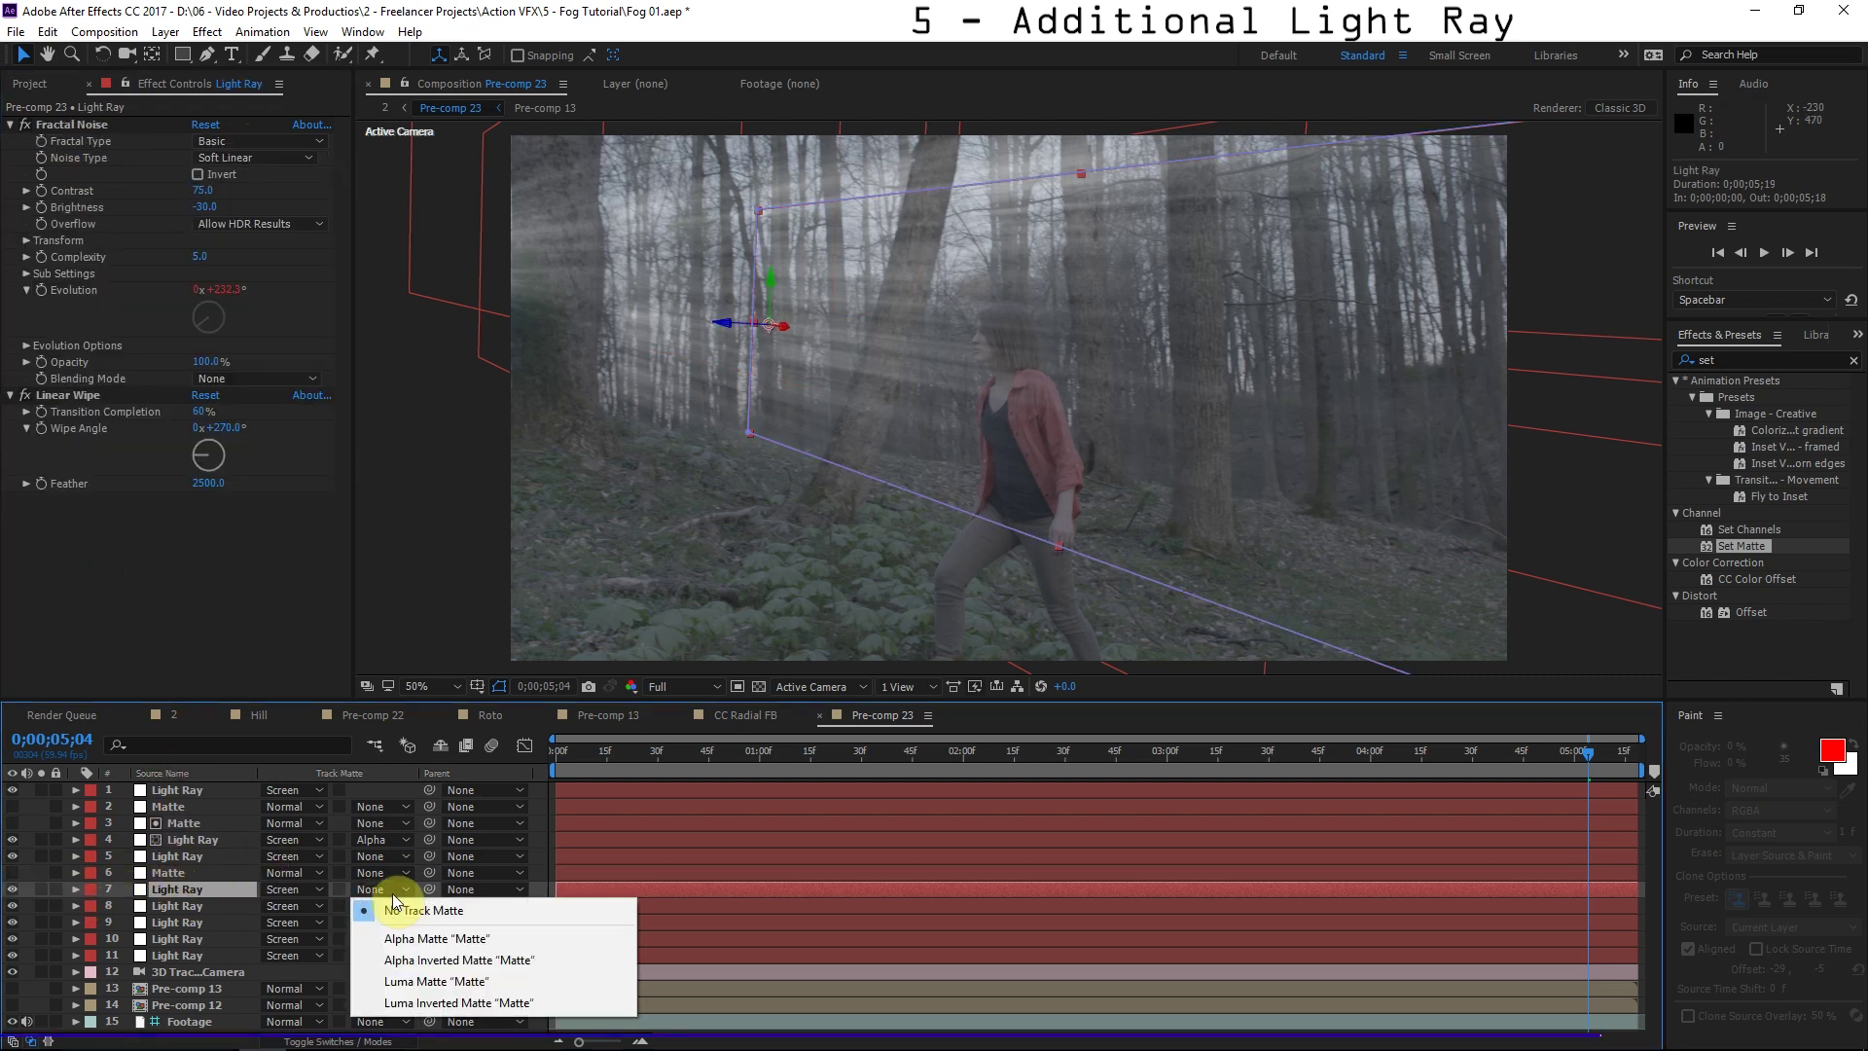
left_click(442, 940)
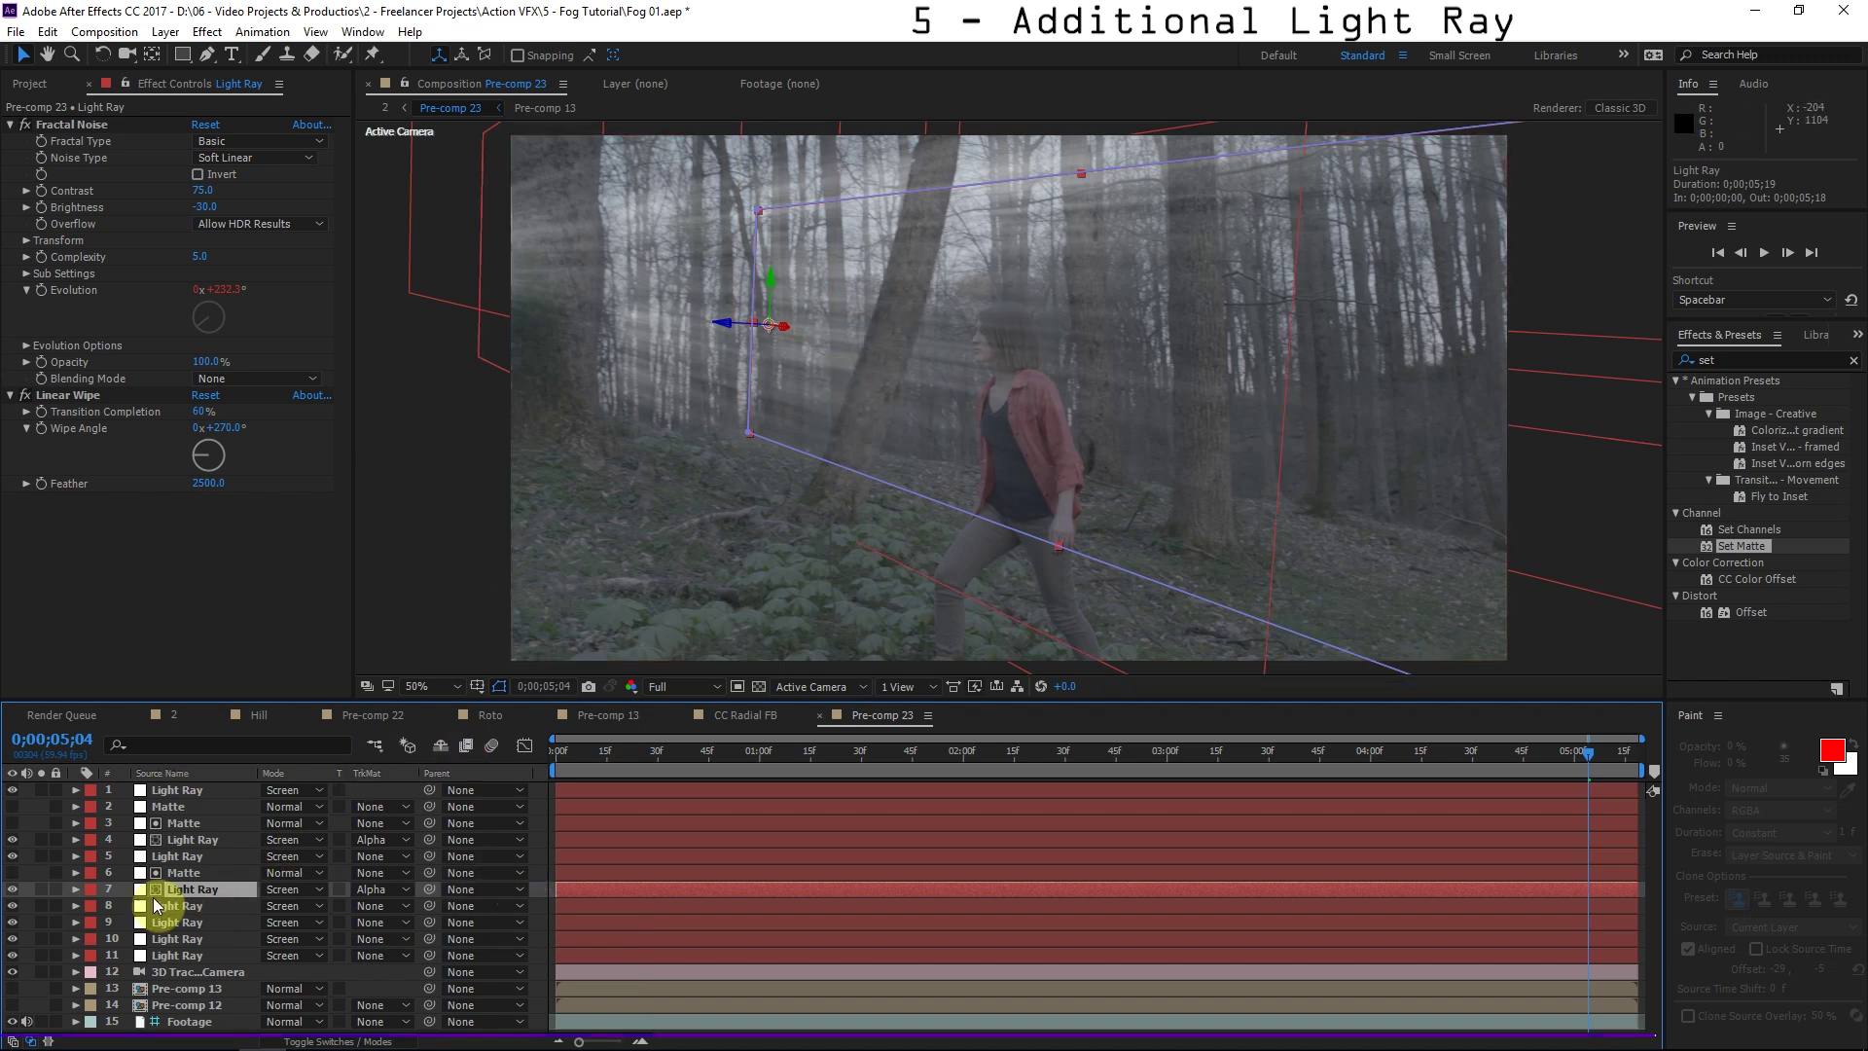
Try 50% Effect Opacity on the layer 6 Matte's Set Matte, and settle on 75%.
left_click(185, 873)
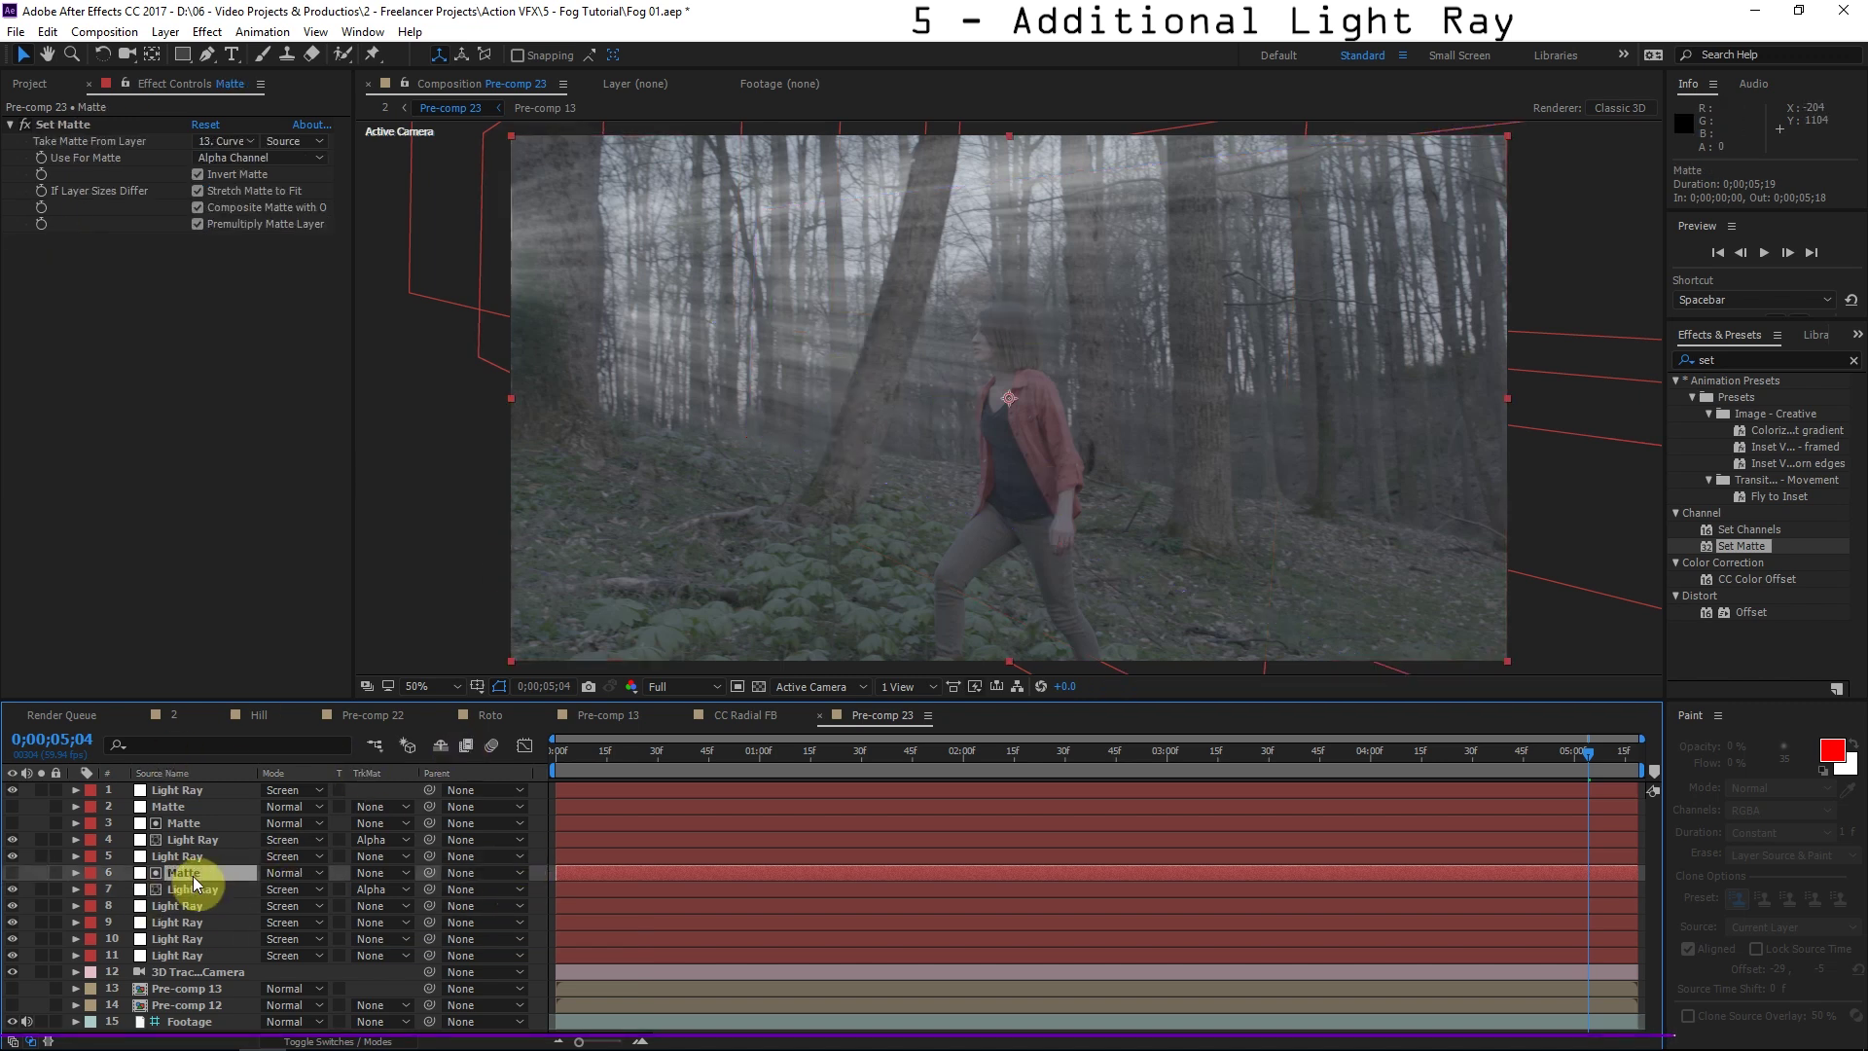
left_click(71, 125)
scroll(166, 937, "down", 3)
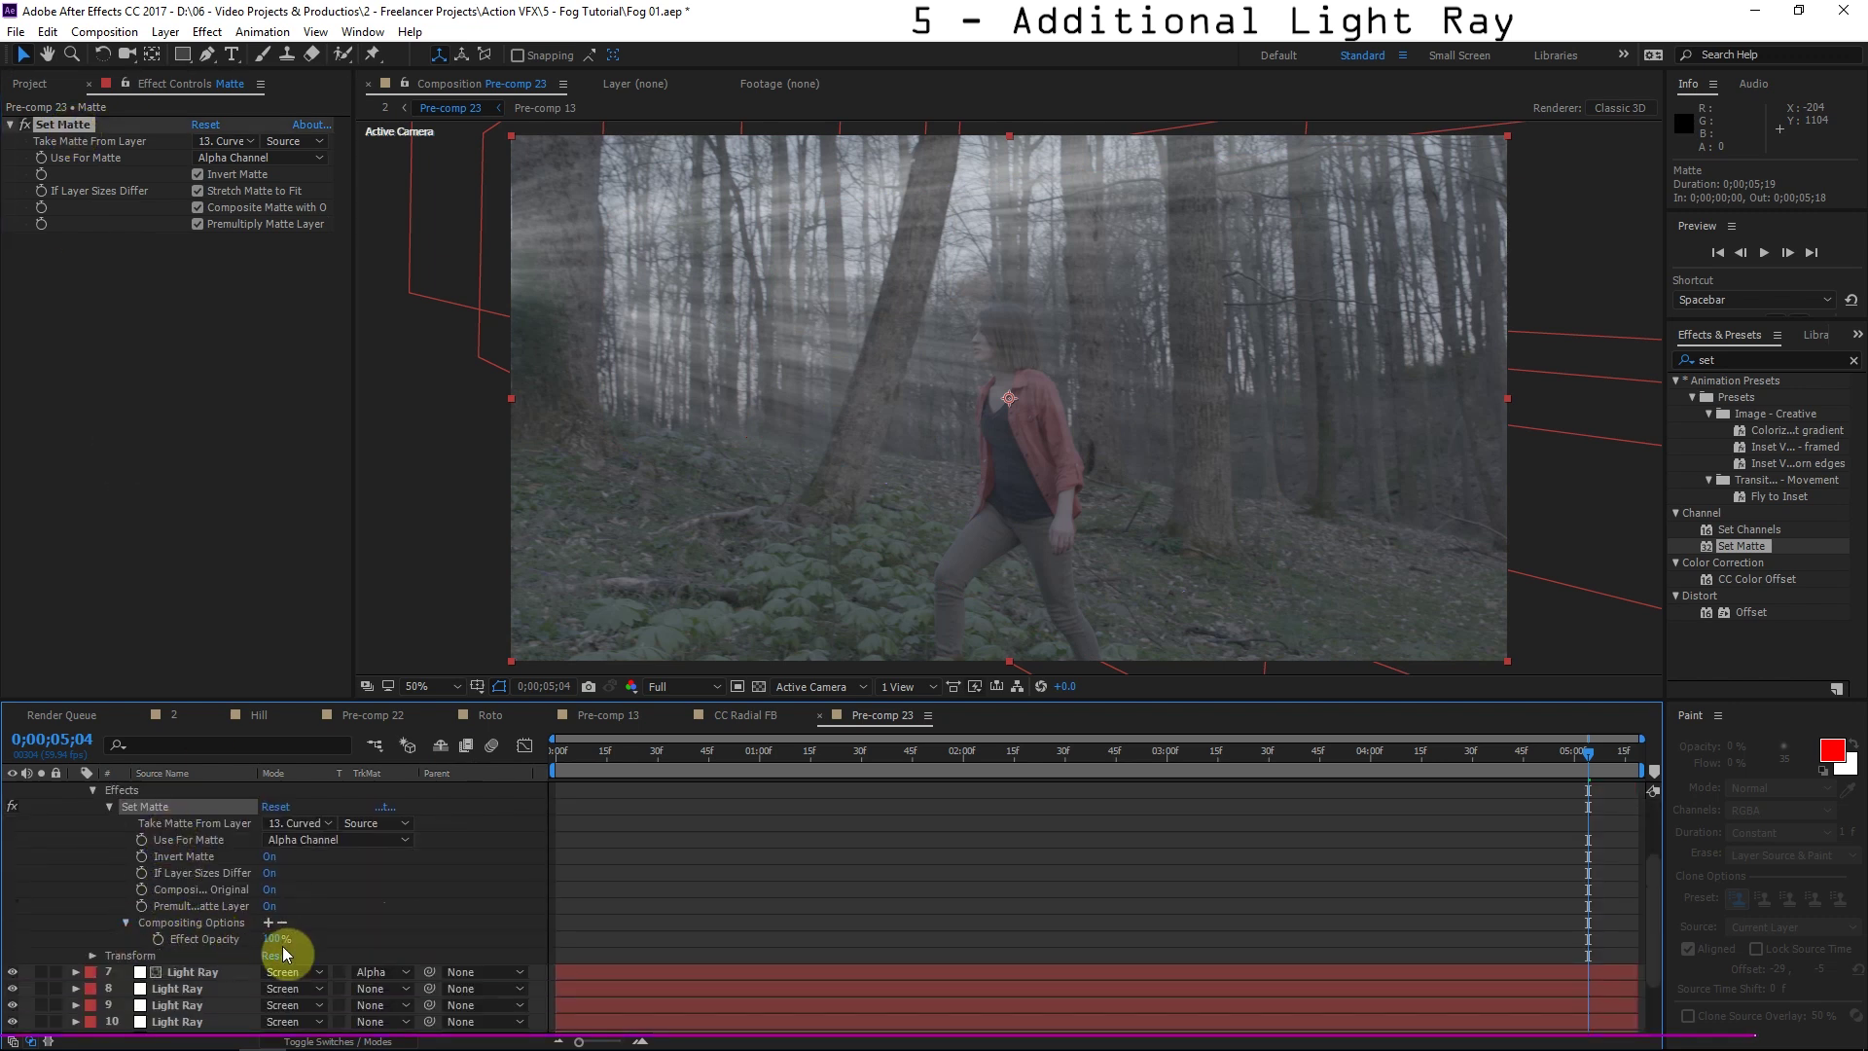
left_click_drag(269, 938, 266, 942)
left_click(269, 939)
type("50")
key("Return")
left_click(309, 941)
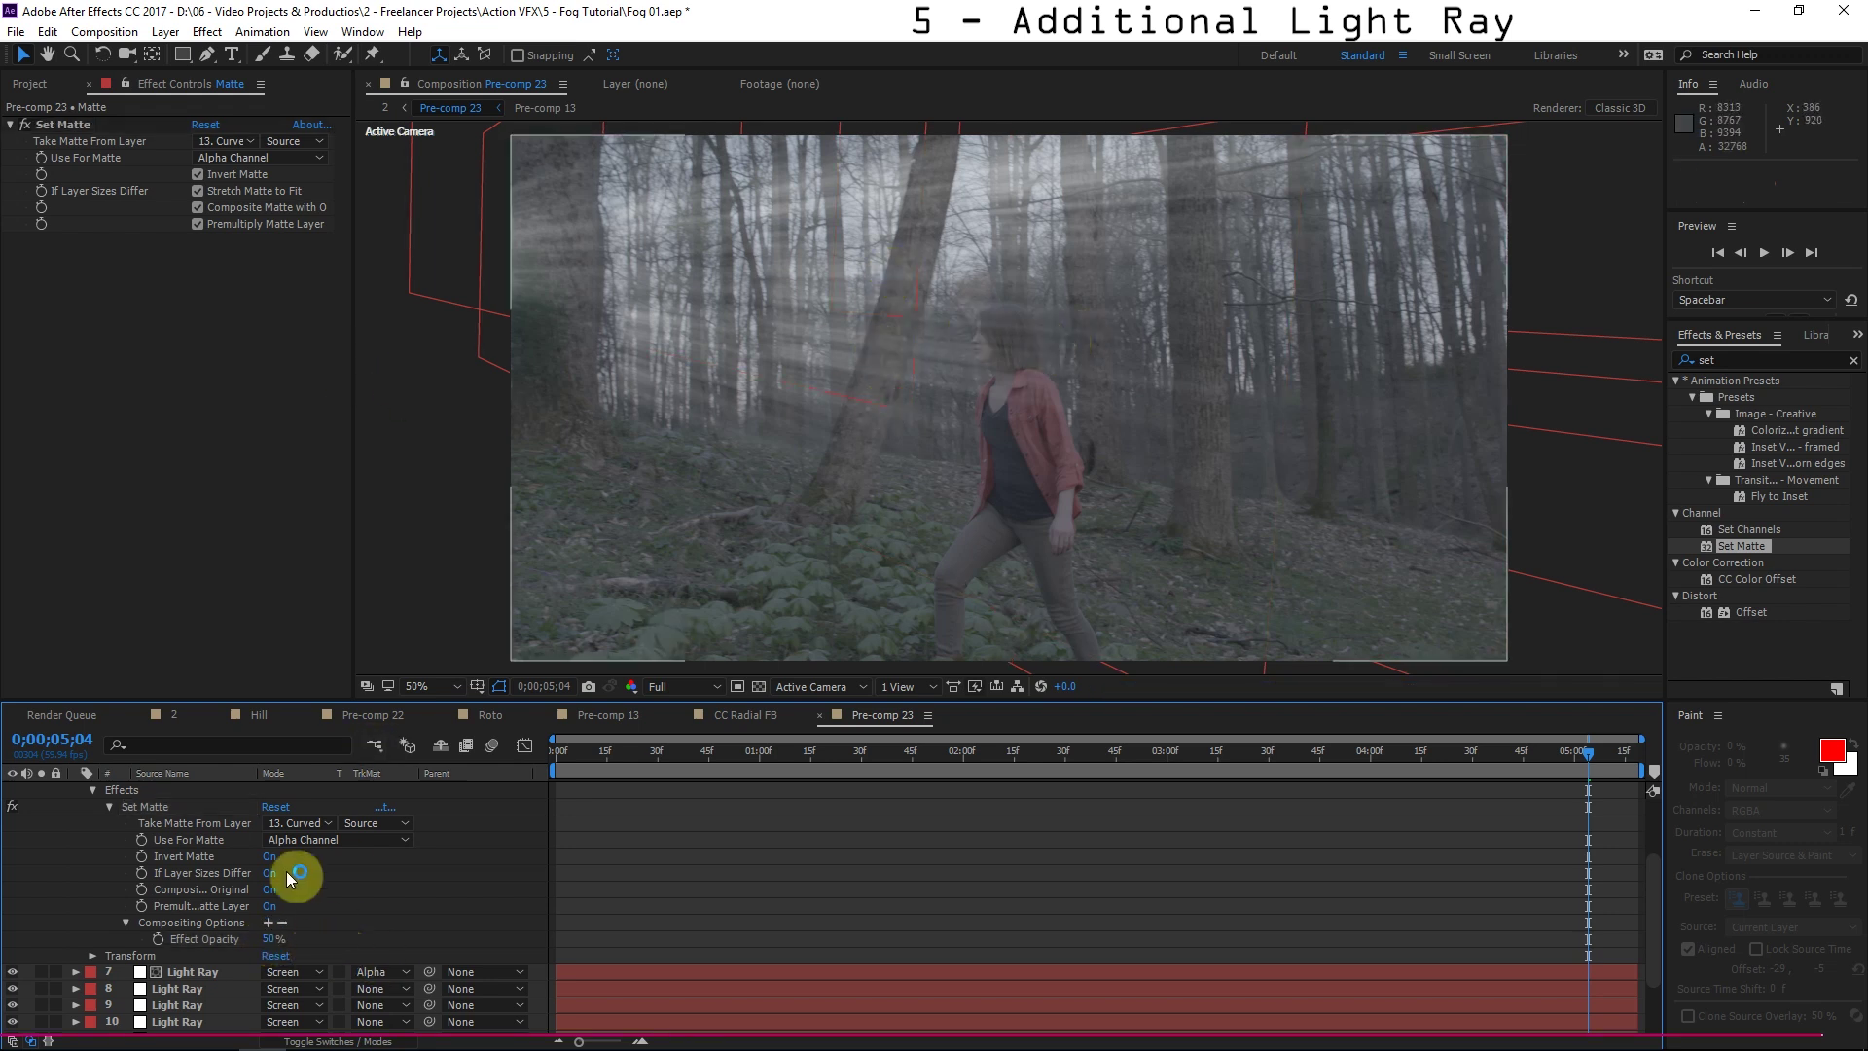
left_click(271, 940)
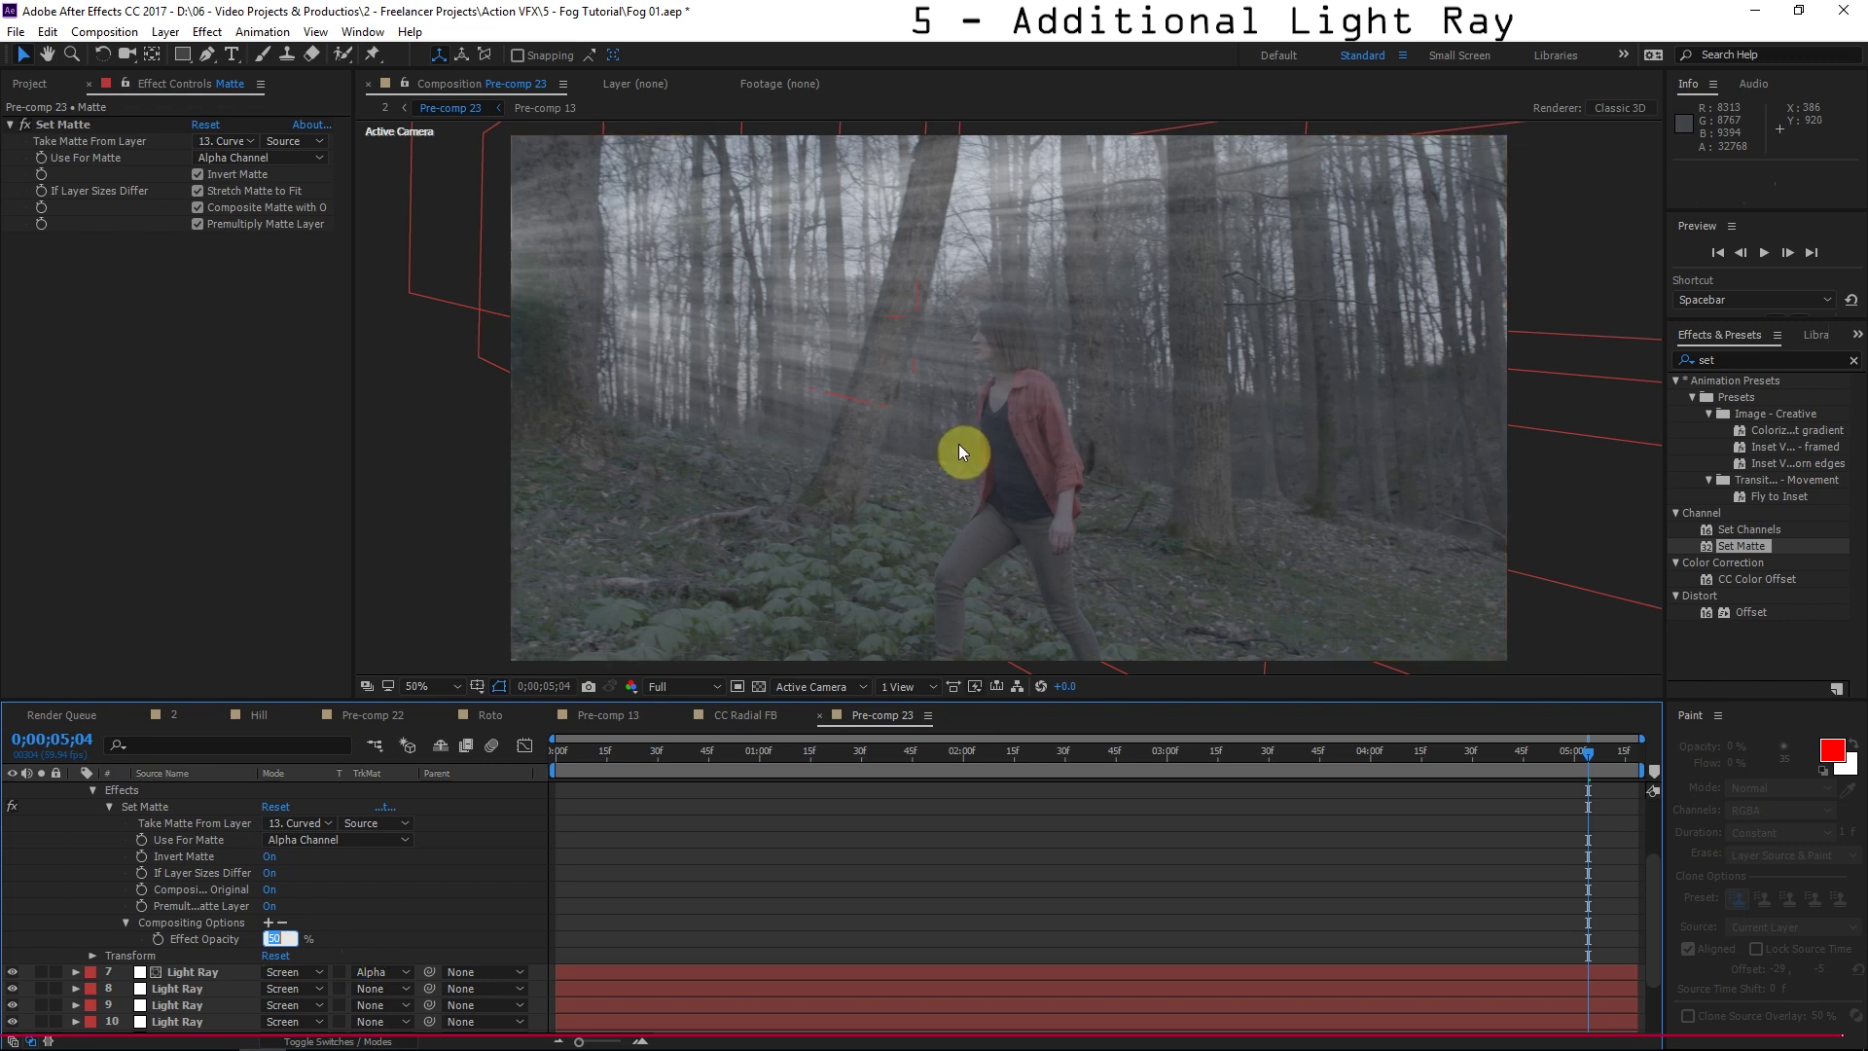
type("75")
key("Return")
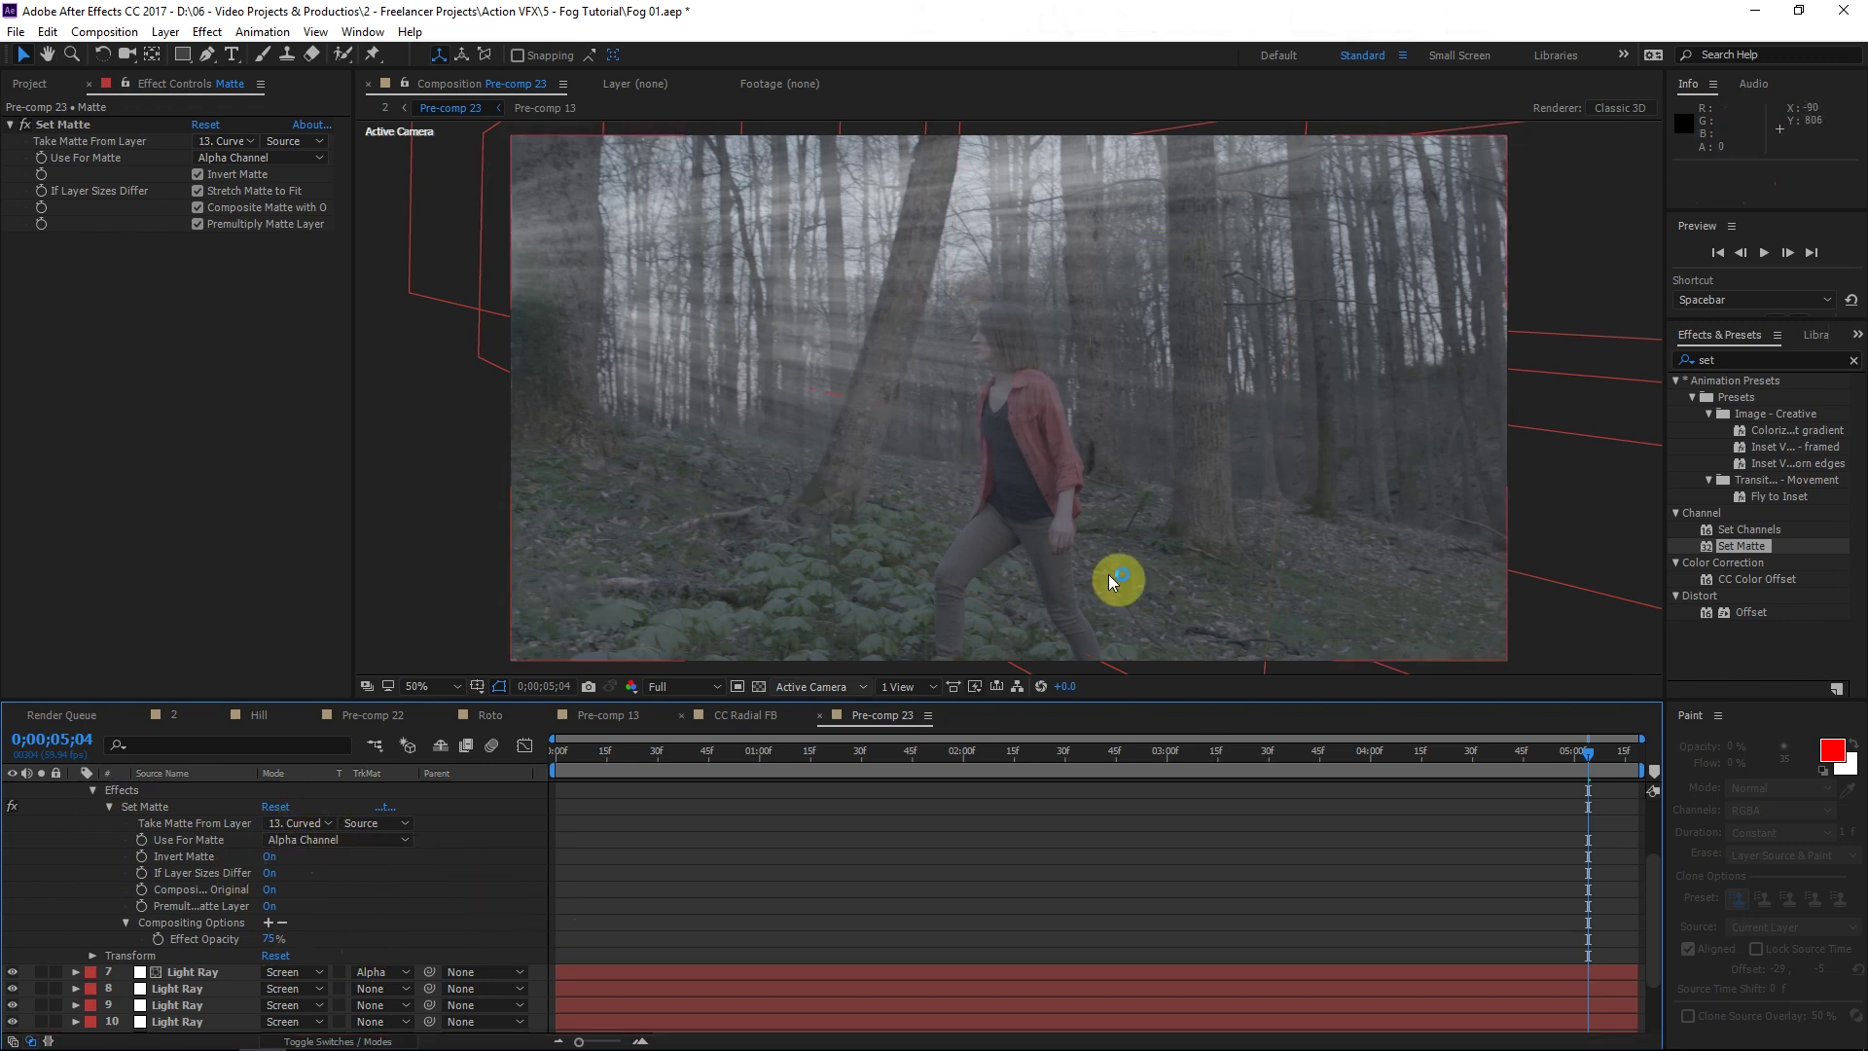
Check the added light ray around 0;00;02;53 and 0;00;04;01, and return to composition 2.
left_click(1142, 751)
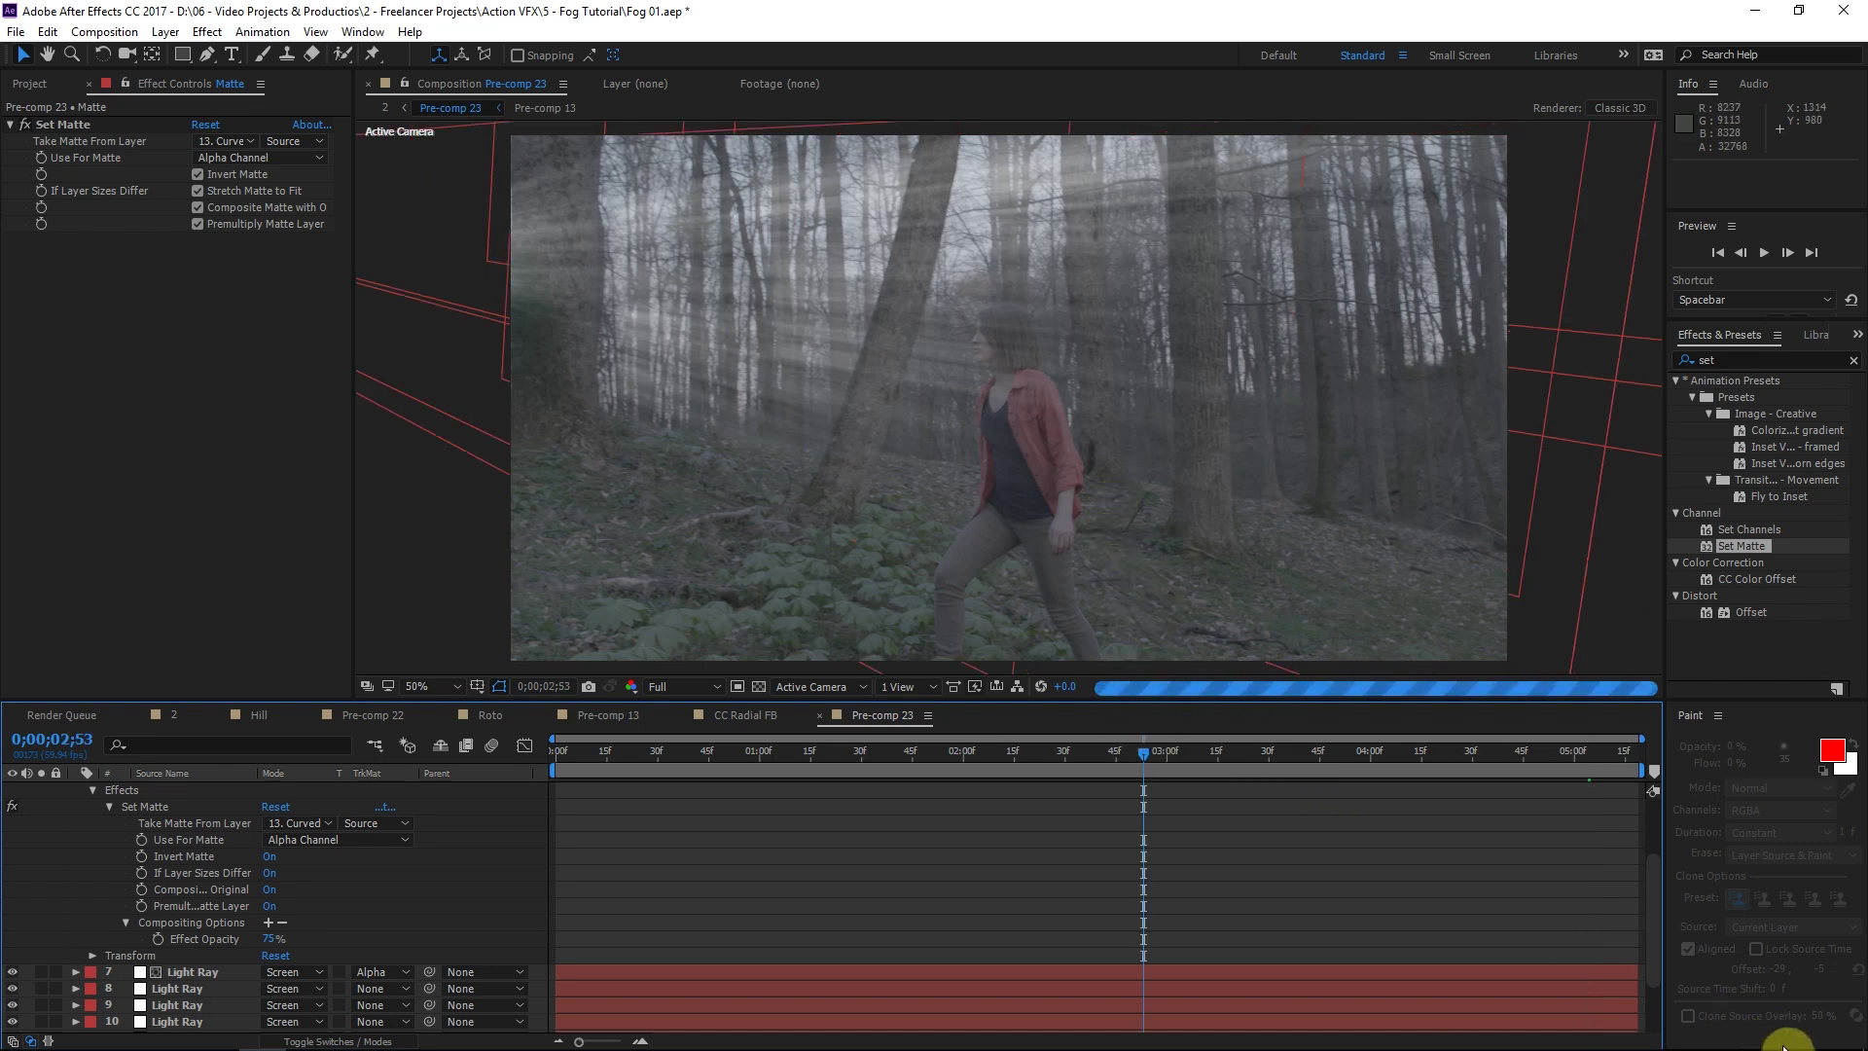
left_click(1374, 753)
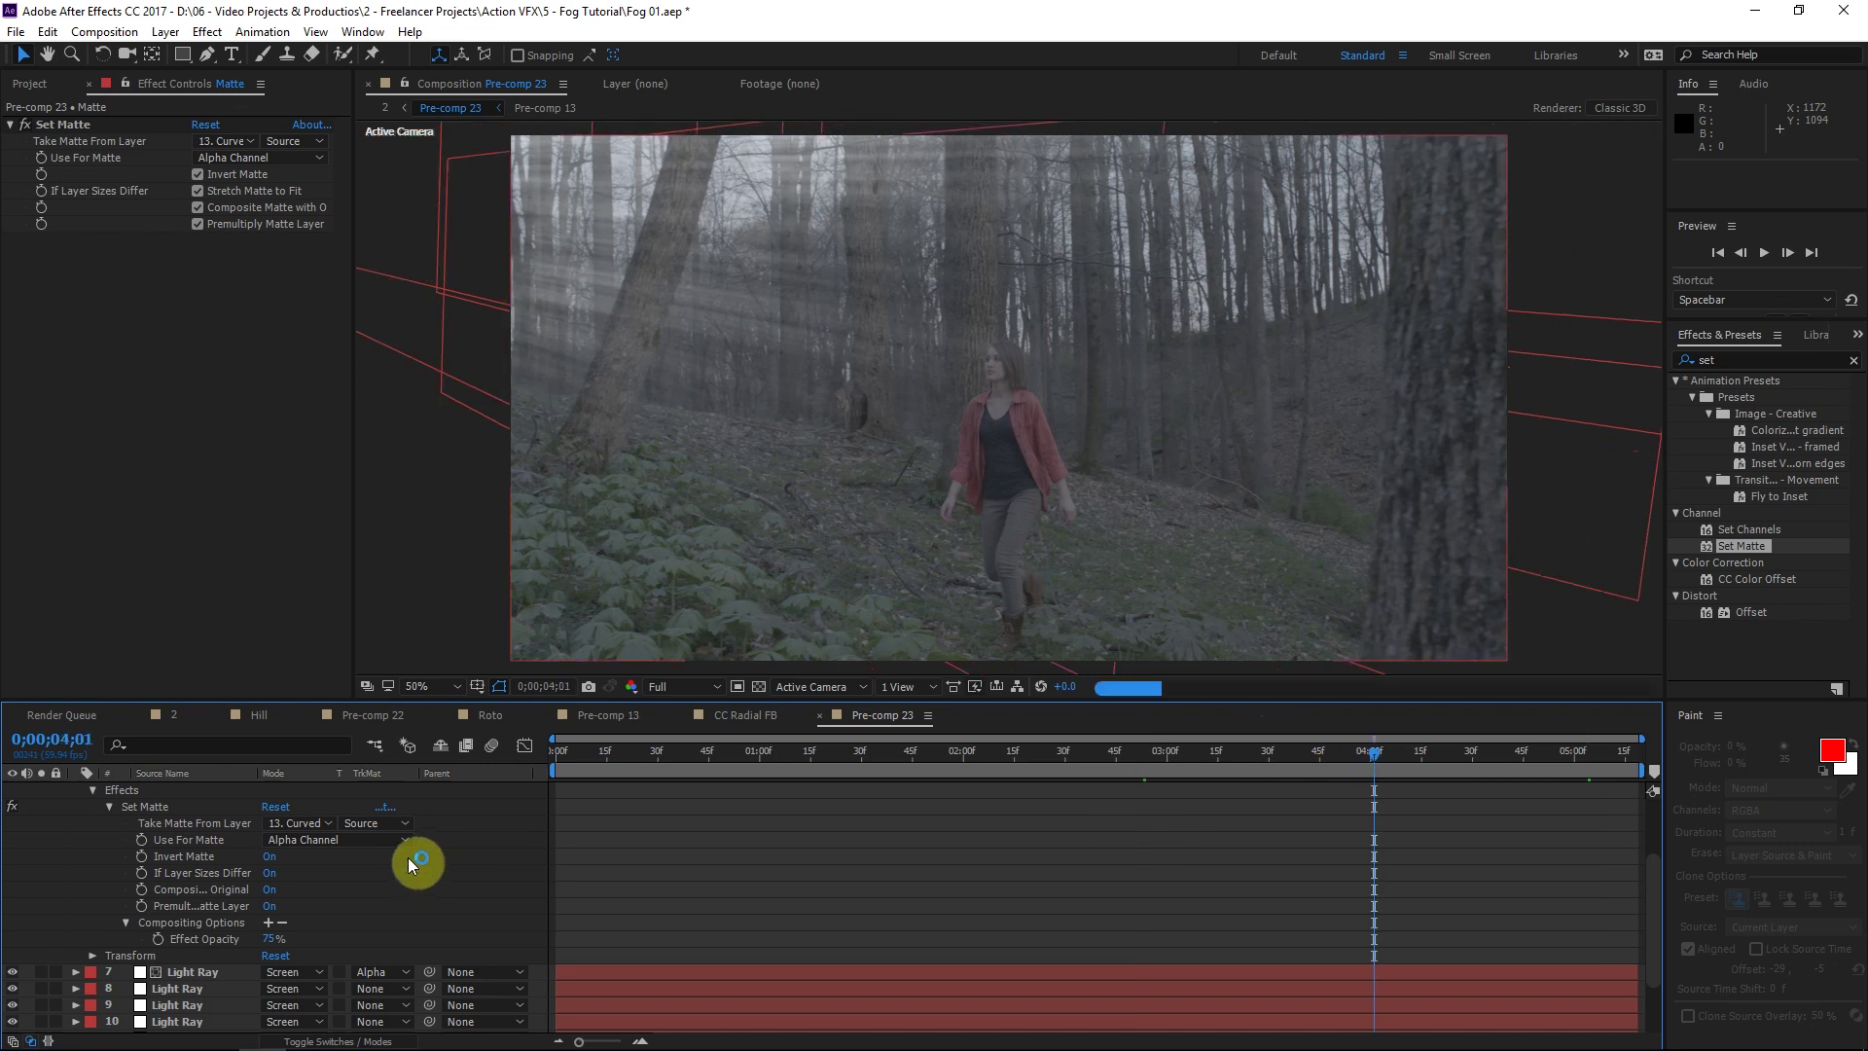
scroll(243, 866, "up", 3)
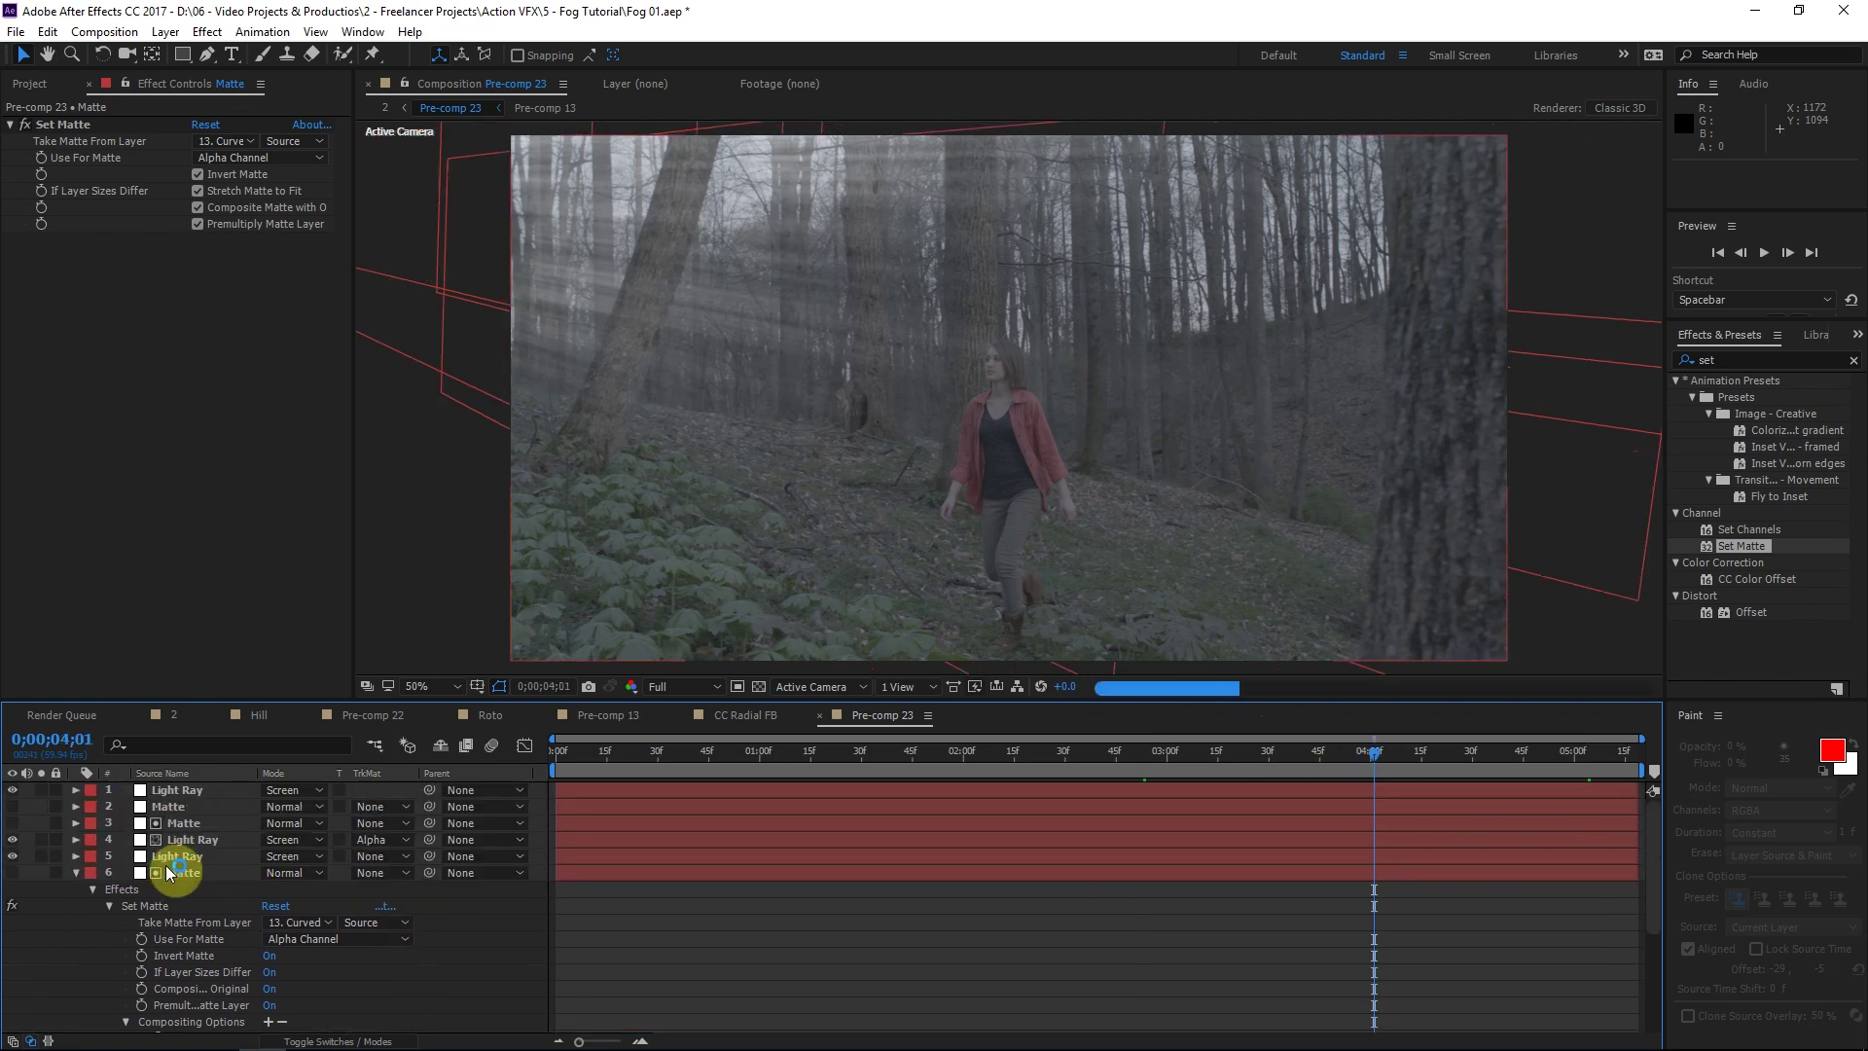
left_click(75, 874)
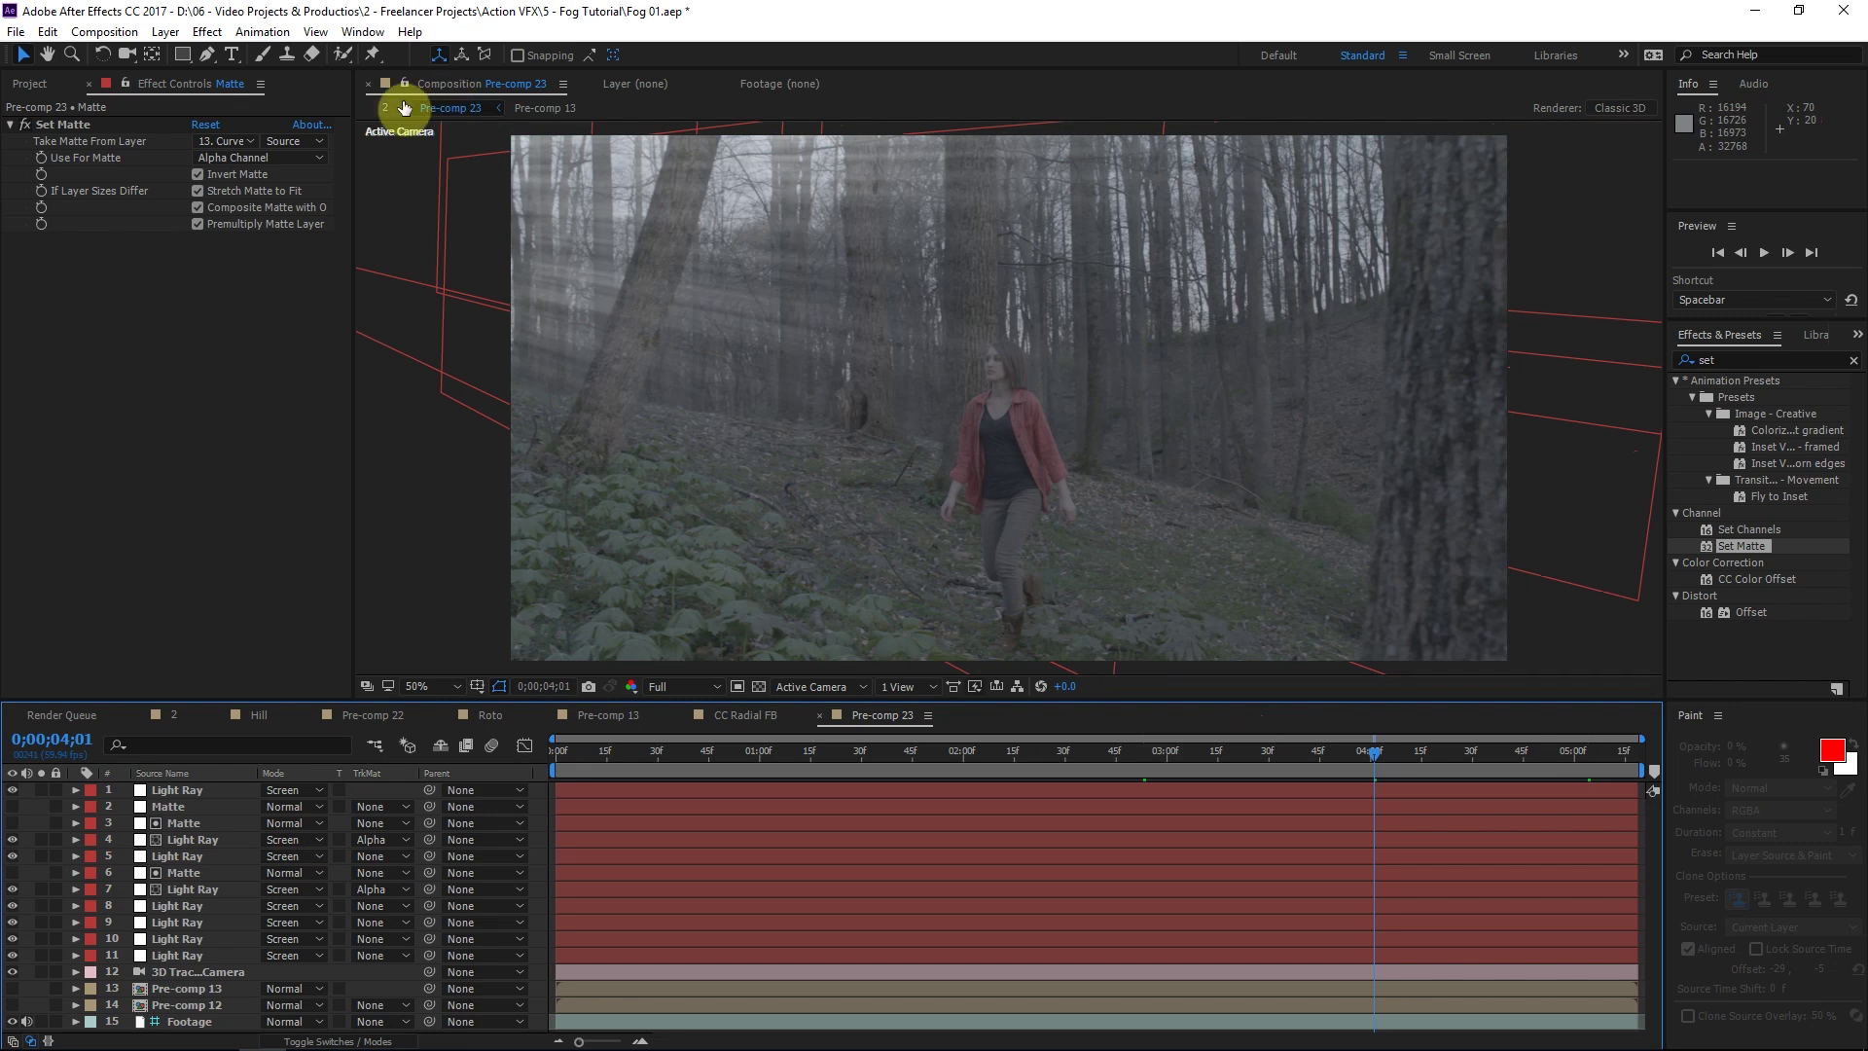
left_click(387, 108)
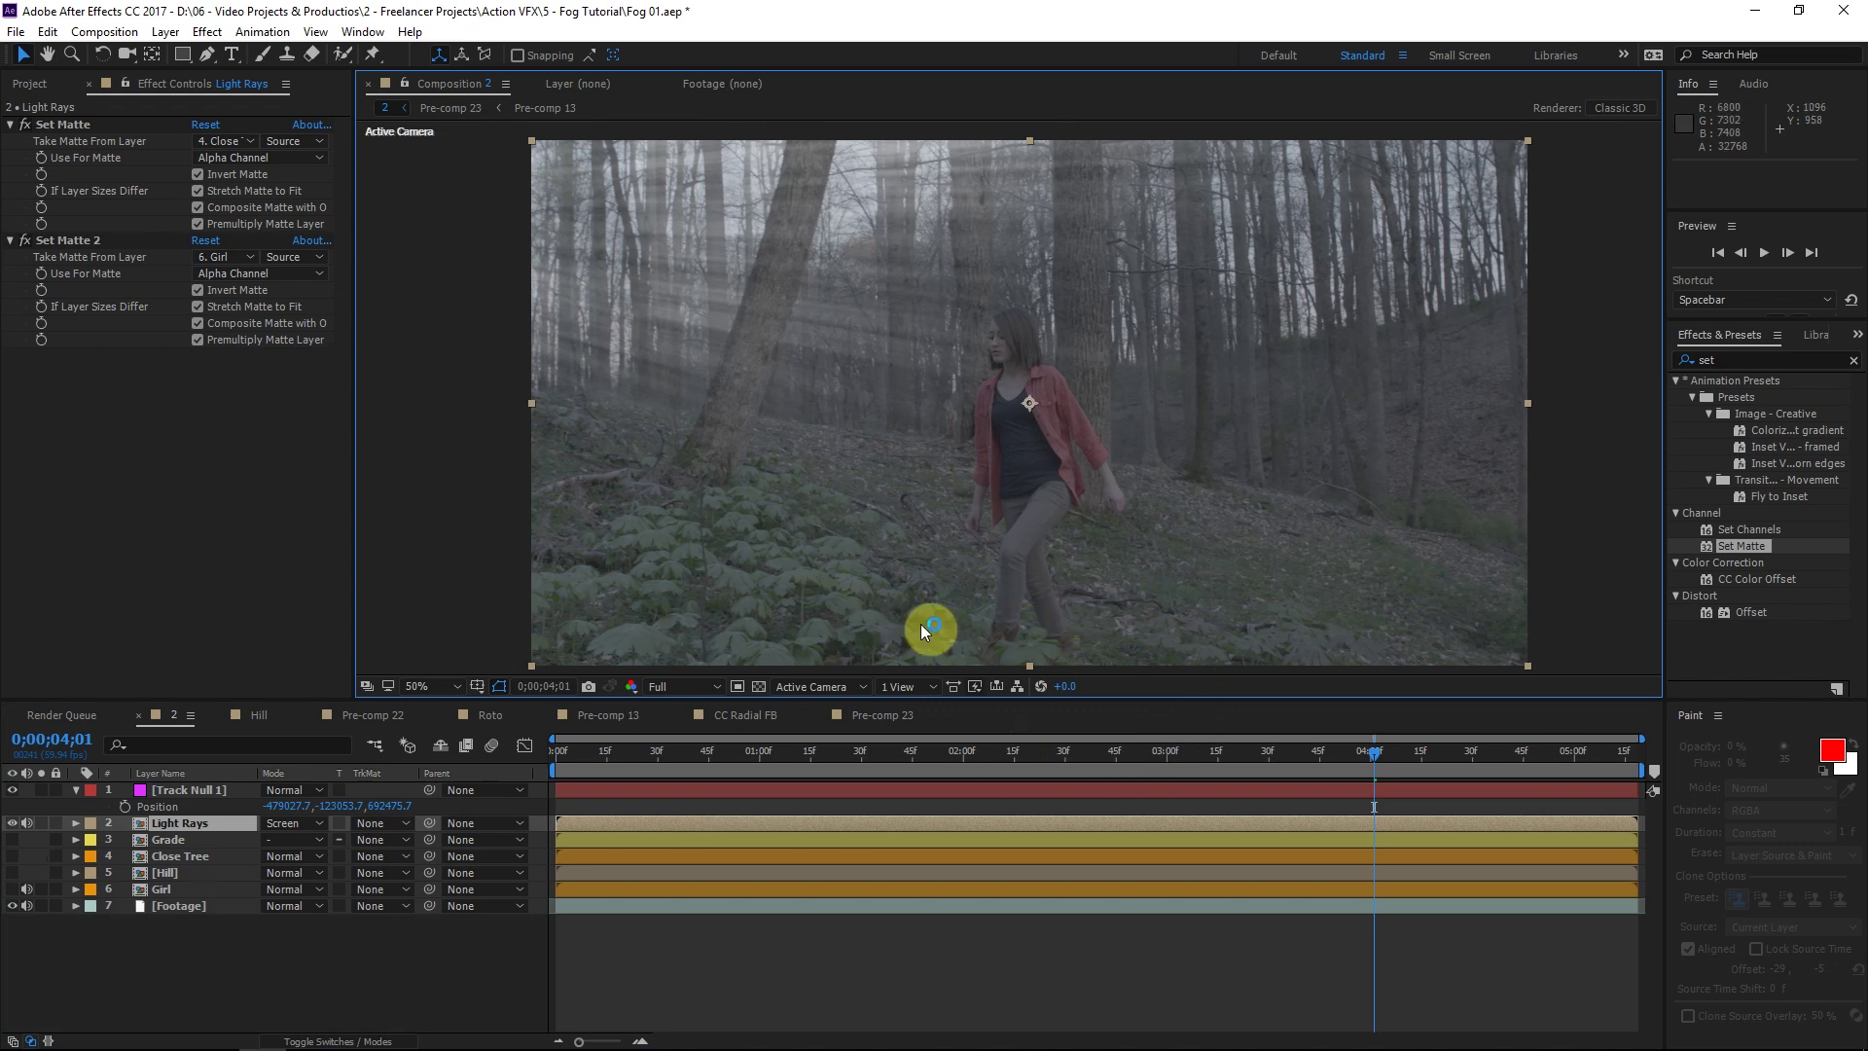
Solo the Light Rays layer in composition 2 and examine the rays and their cut-out tree and girl edges.
left_click(75, 823)
left_click(41, 823)
key("slash")
left_click_drag(769, 316, 1717, 355)
scroll(837, 392, "down", 2)
left_click_drag(1026, 294, 611, 528)
Apply Fast Blur (Legacy) to Light Rays ahead of both Set Matte effects, with Blurriness 15 and Repeat Edge Pixels enabled.
double_click(1734, 356)
type("fast")
left_click_drag(1741, 564, 137, 109)
left_click_drag(1188, 429, 867, 382)
left_click_drag(200, 141, 214, 143)
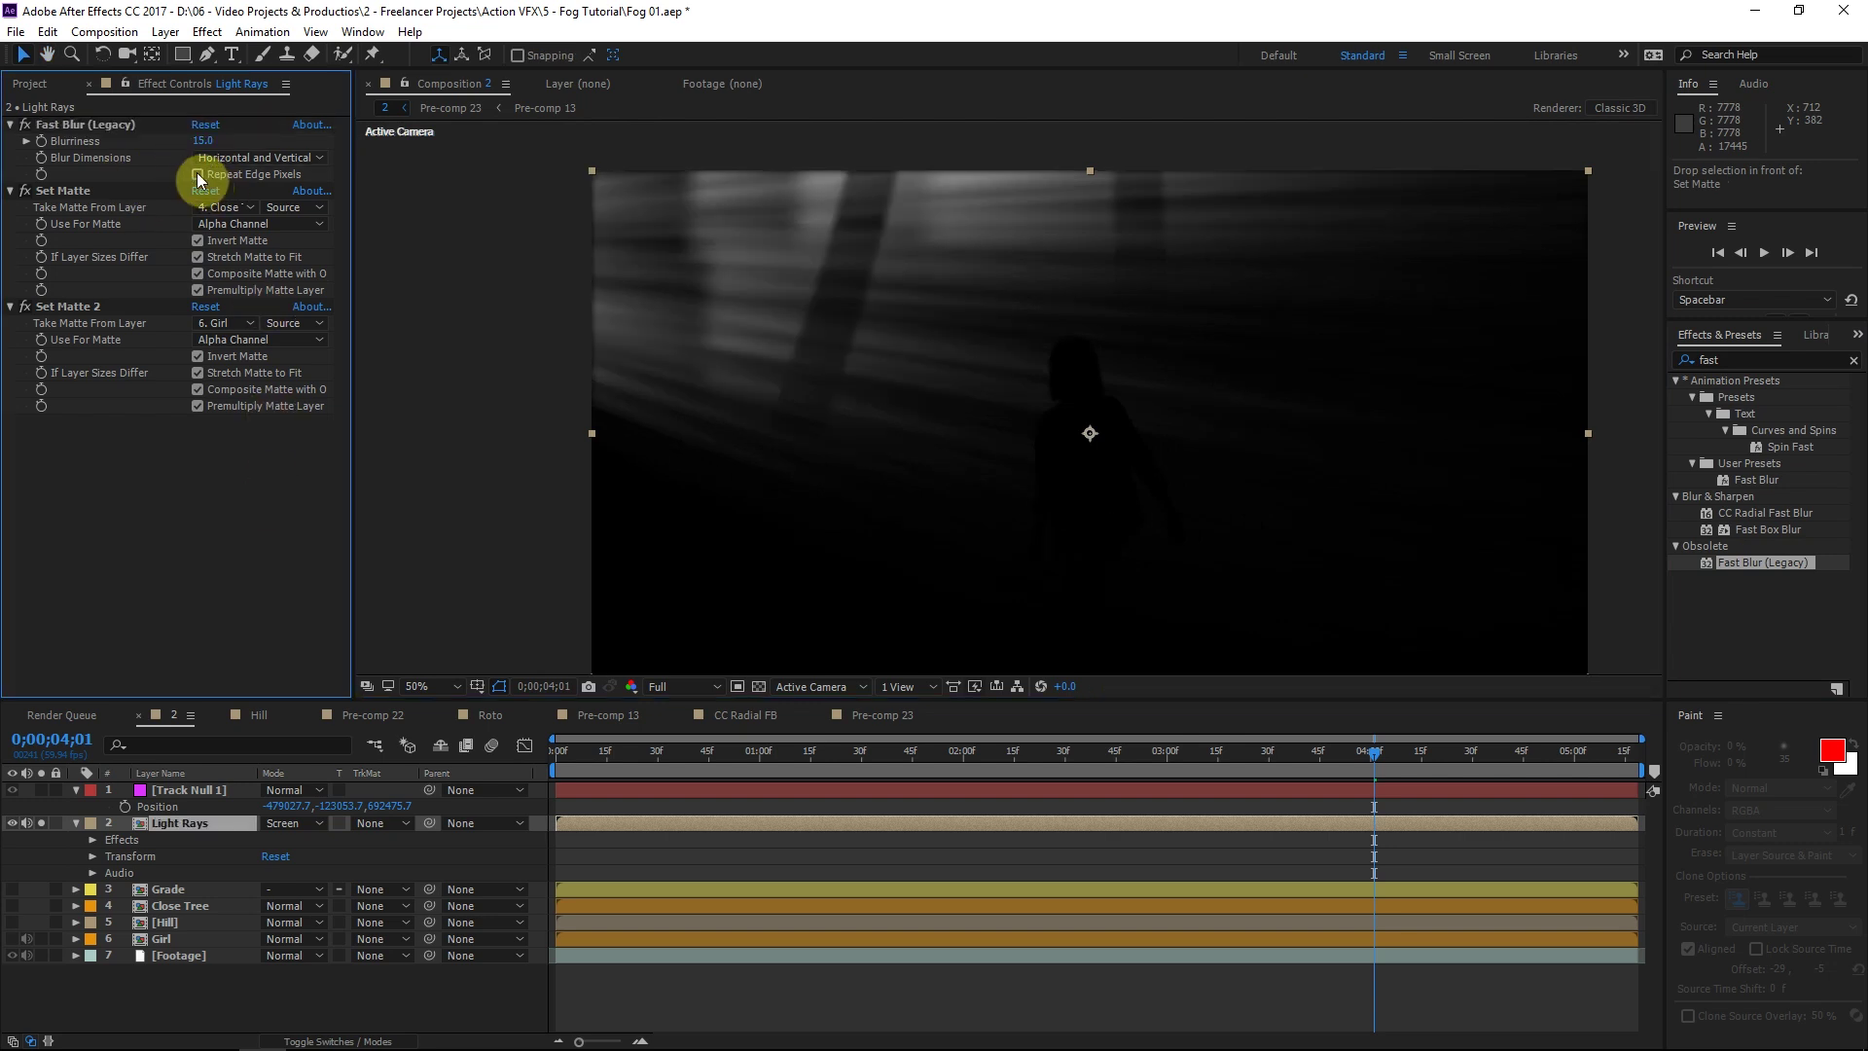
left_click(198, 174)
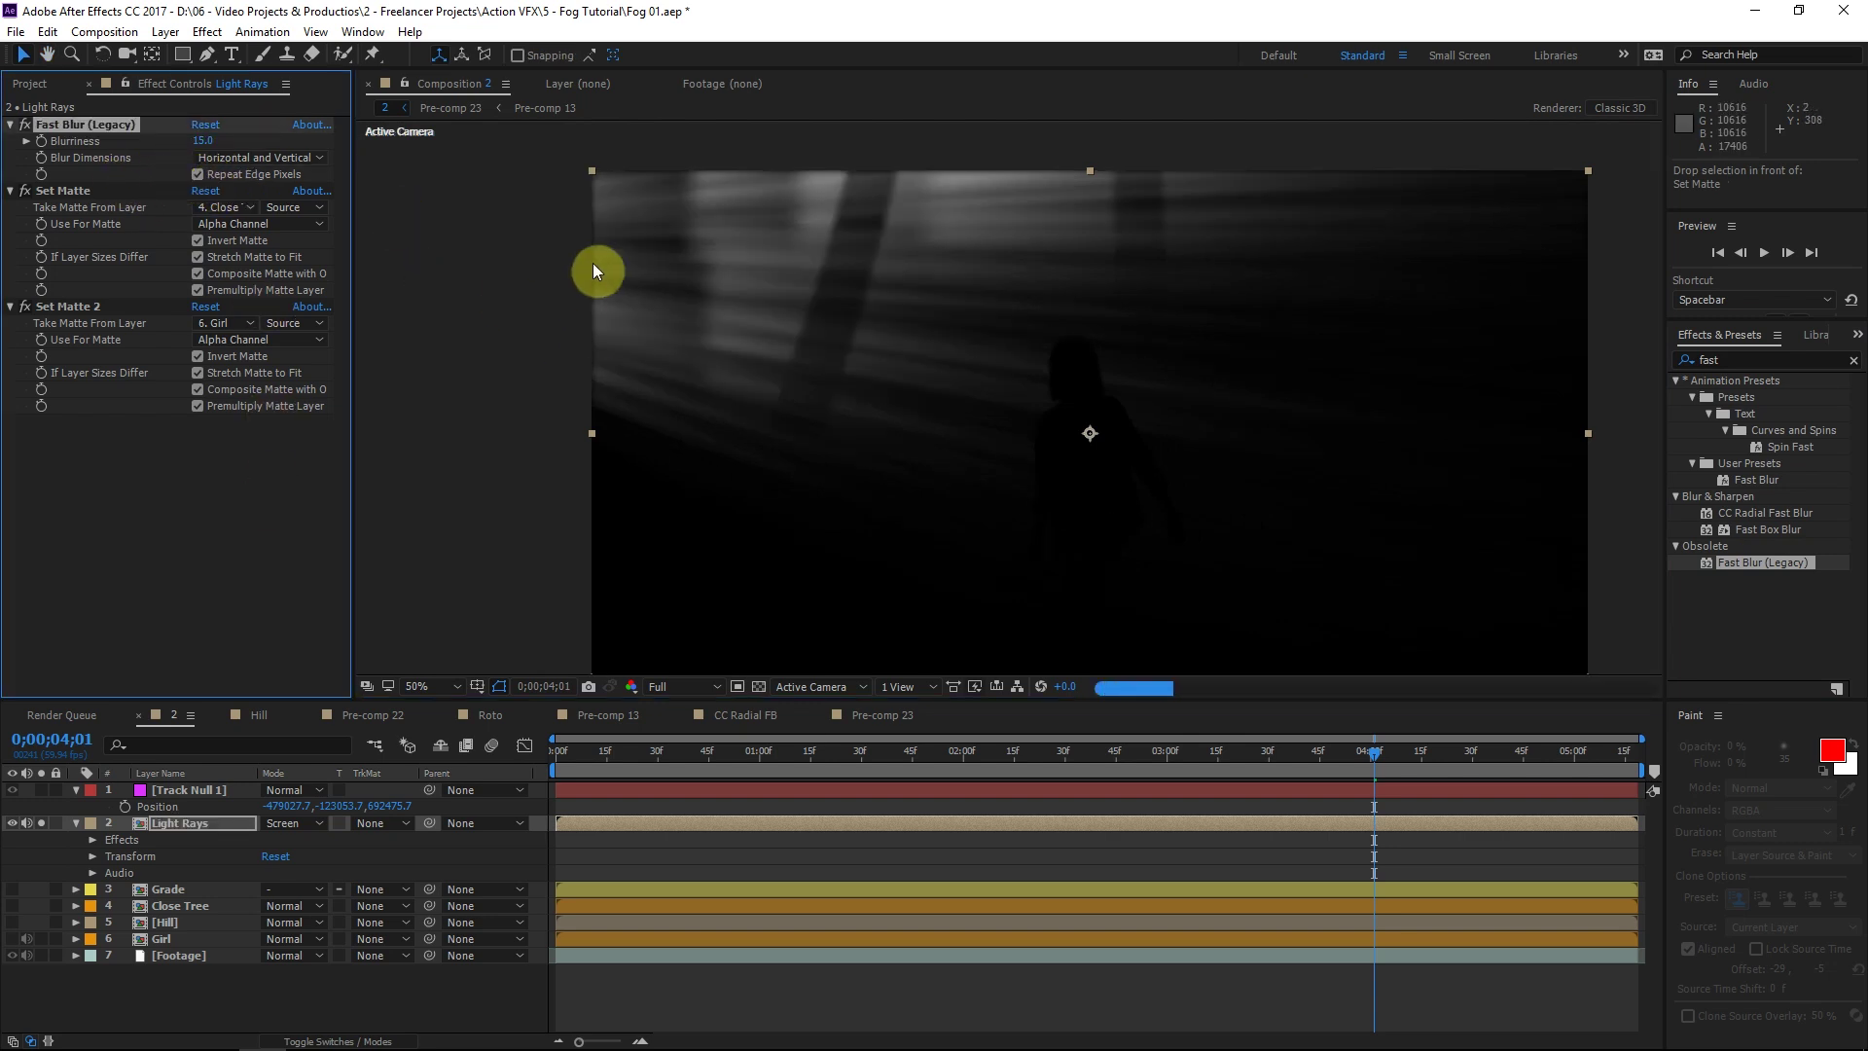
Set the Fast Blur (Legacy) Effect Opacity on Light Rays to 65%.
left_click(74, 109)
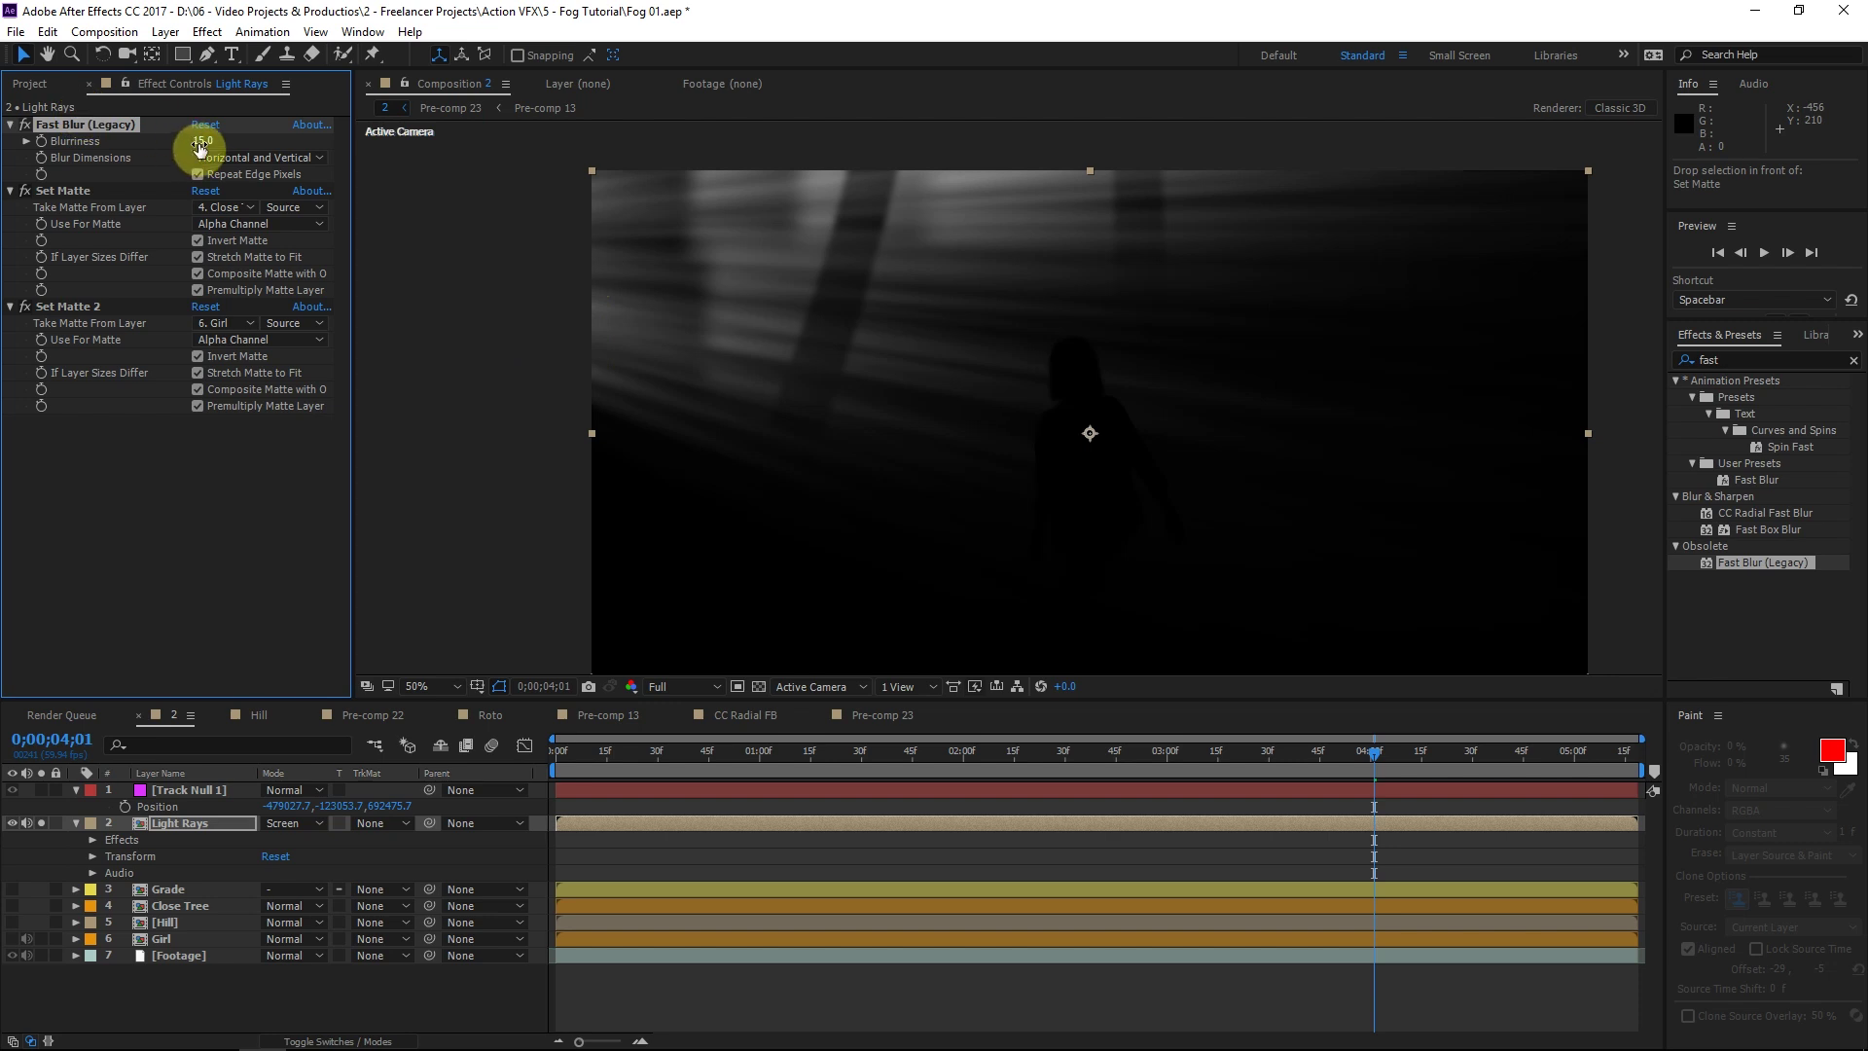
key("e")
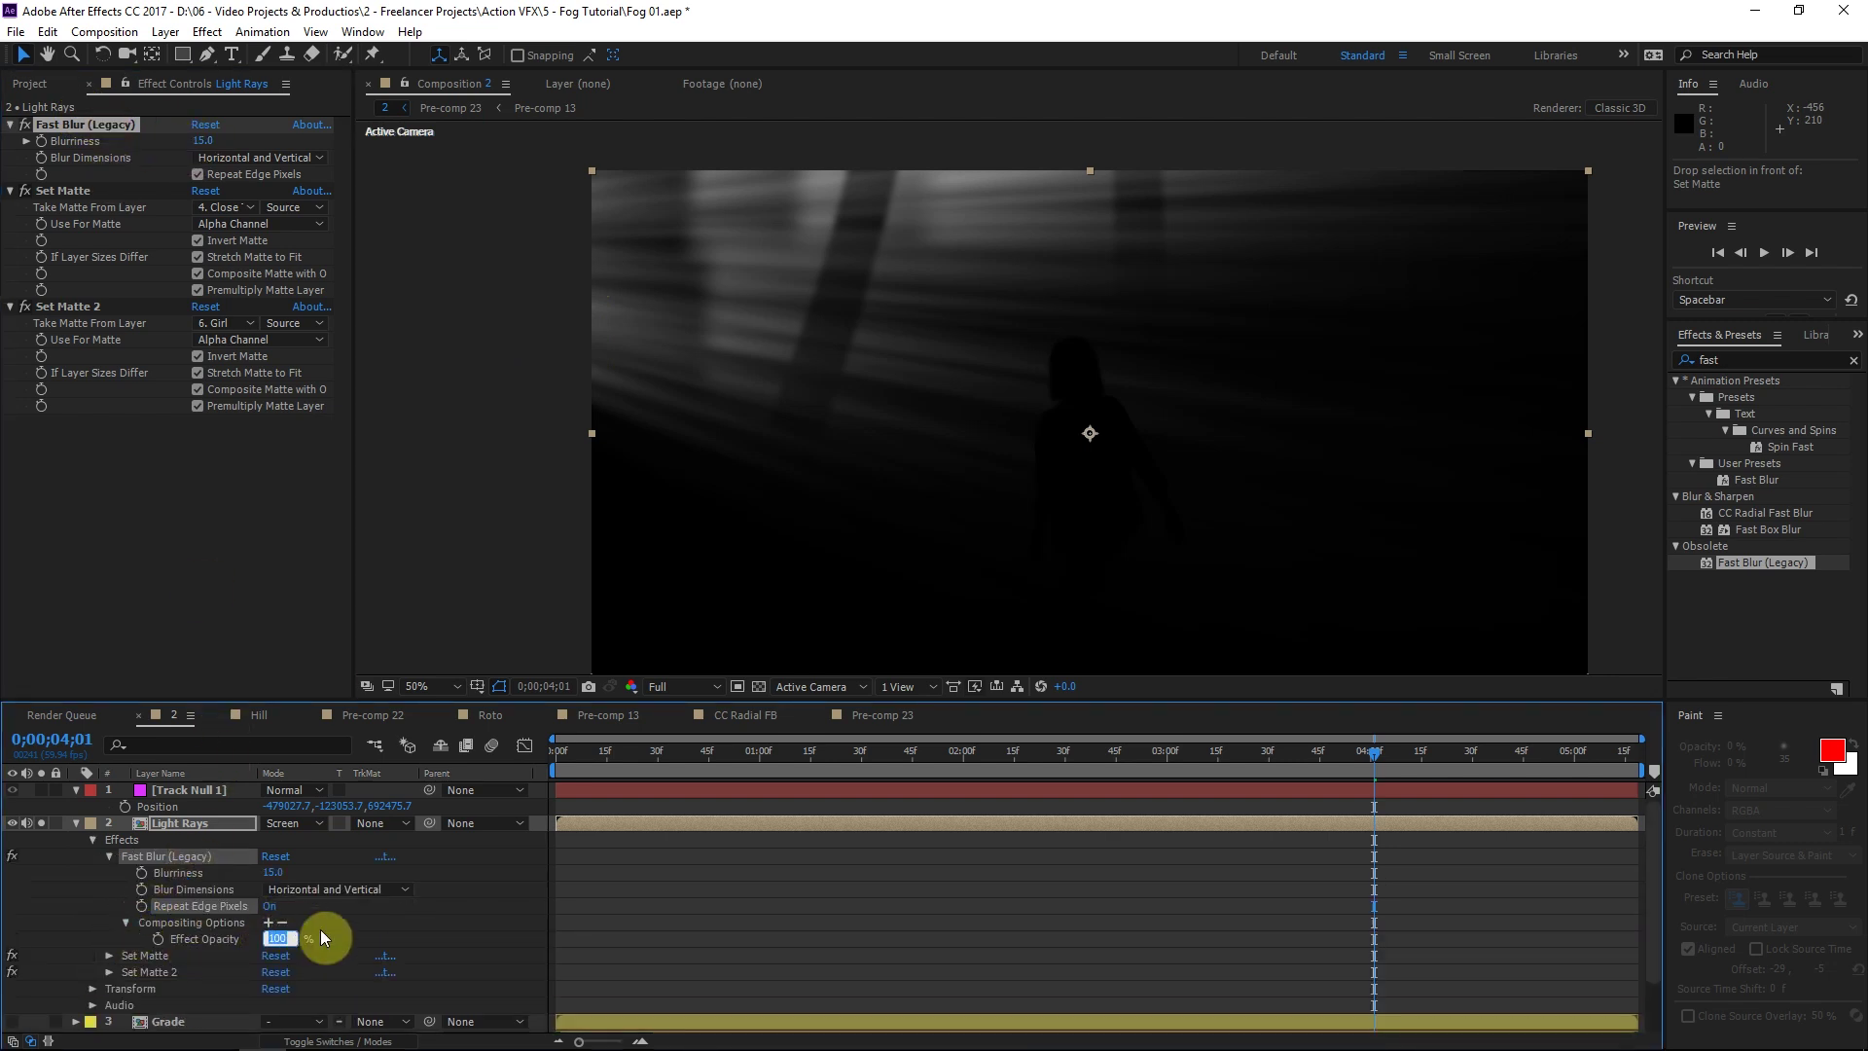
type("65")
left_click(396, 926)
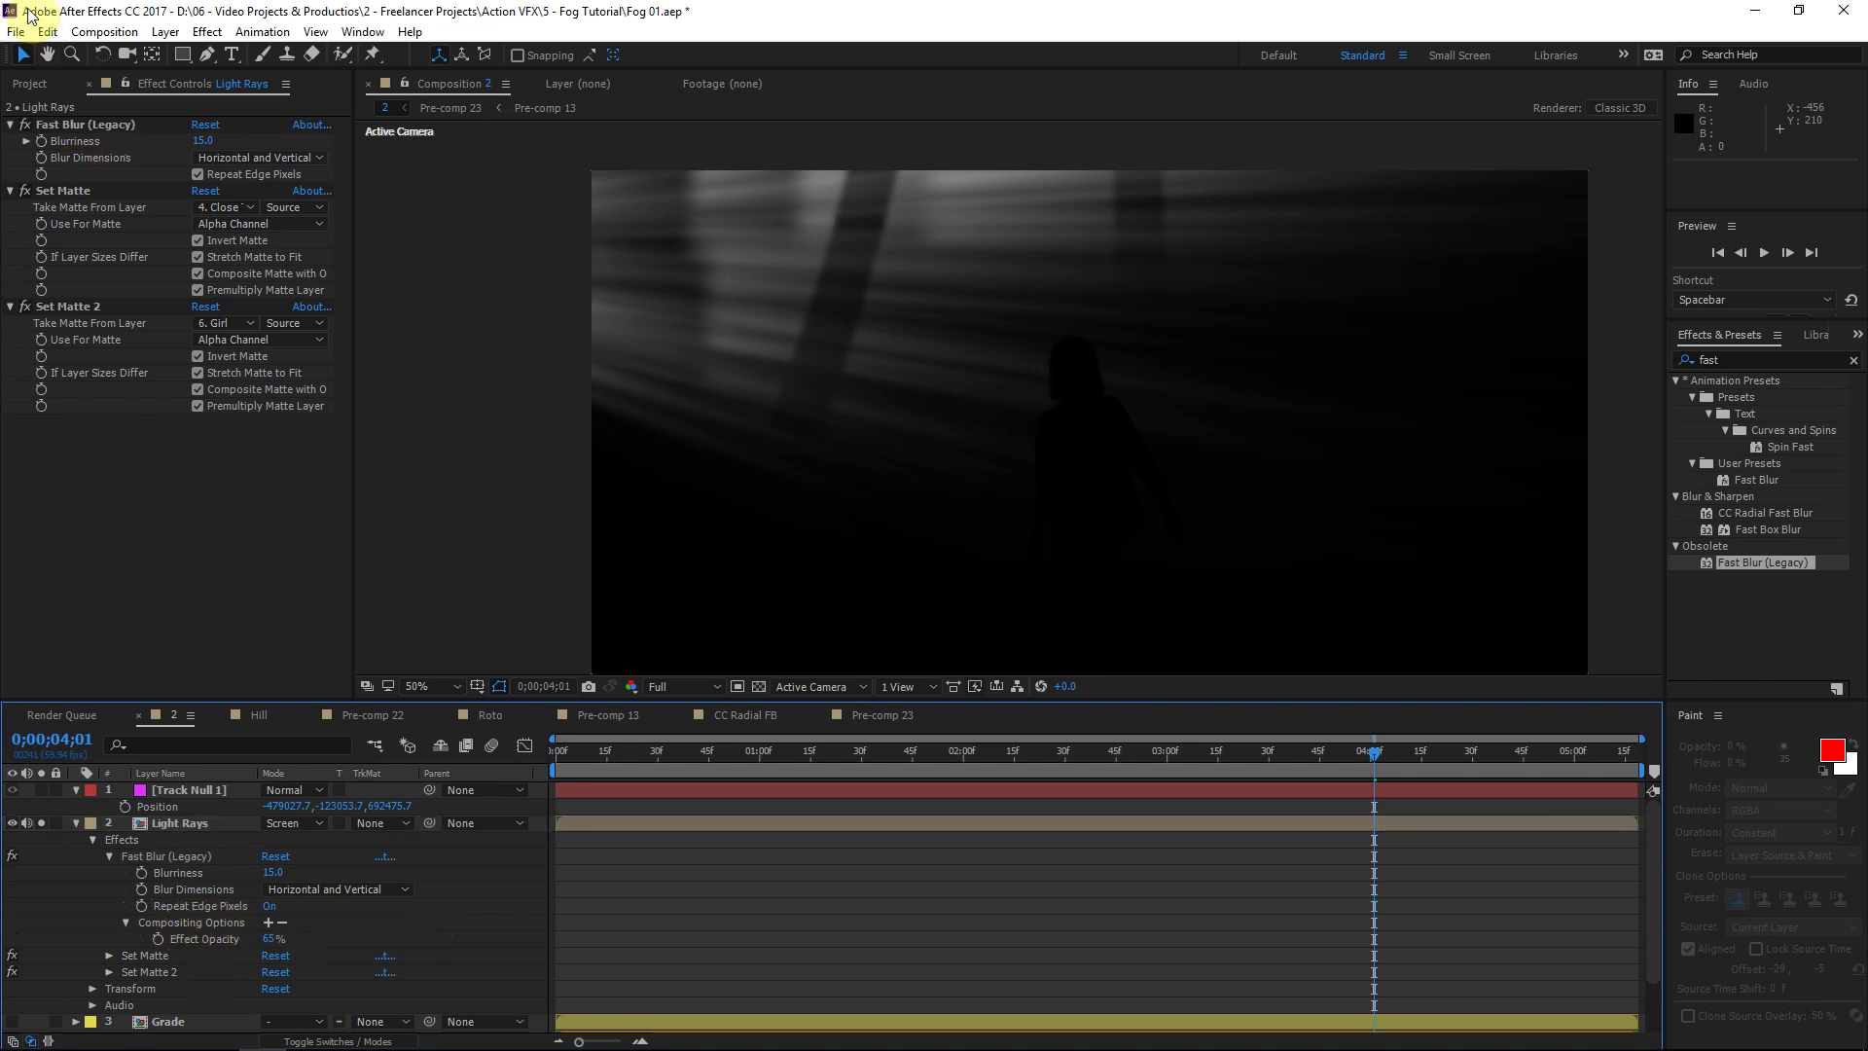
left_click(26, 133)
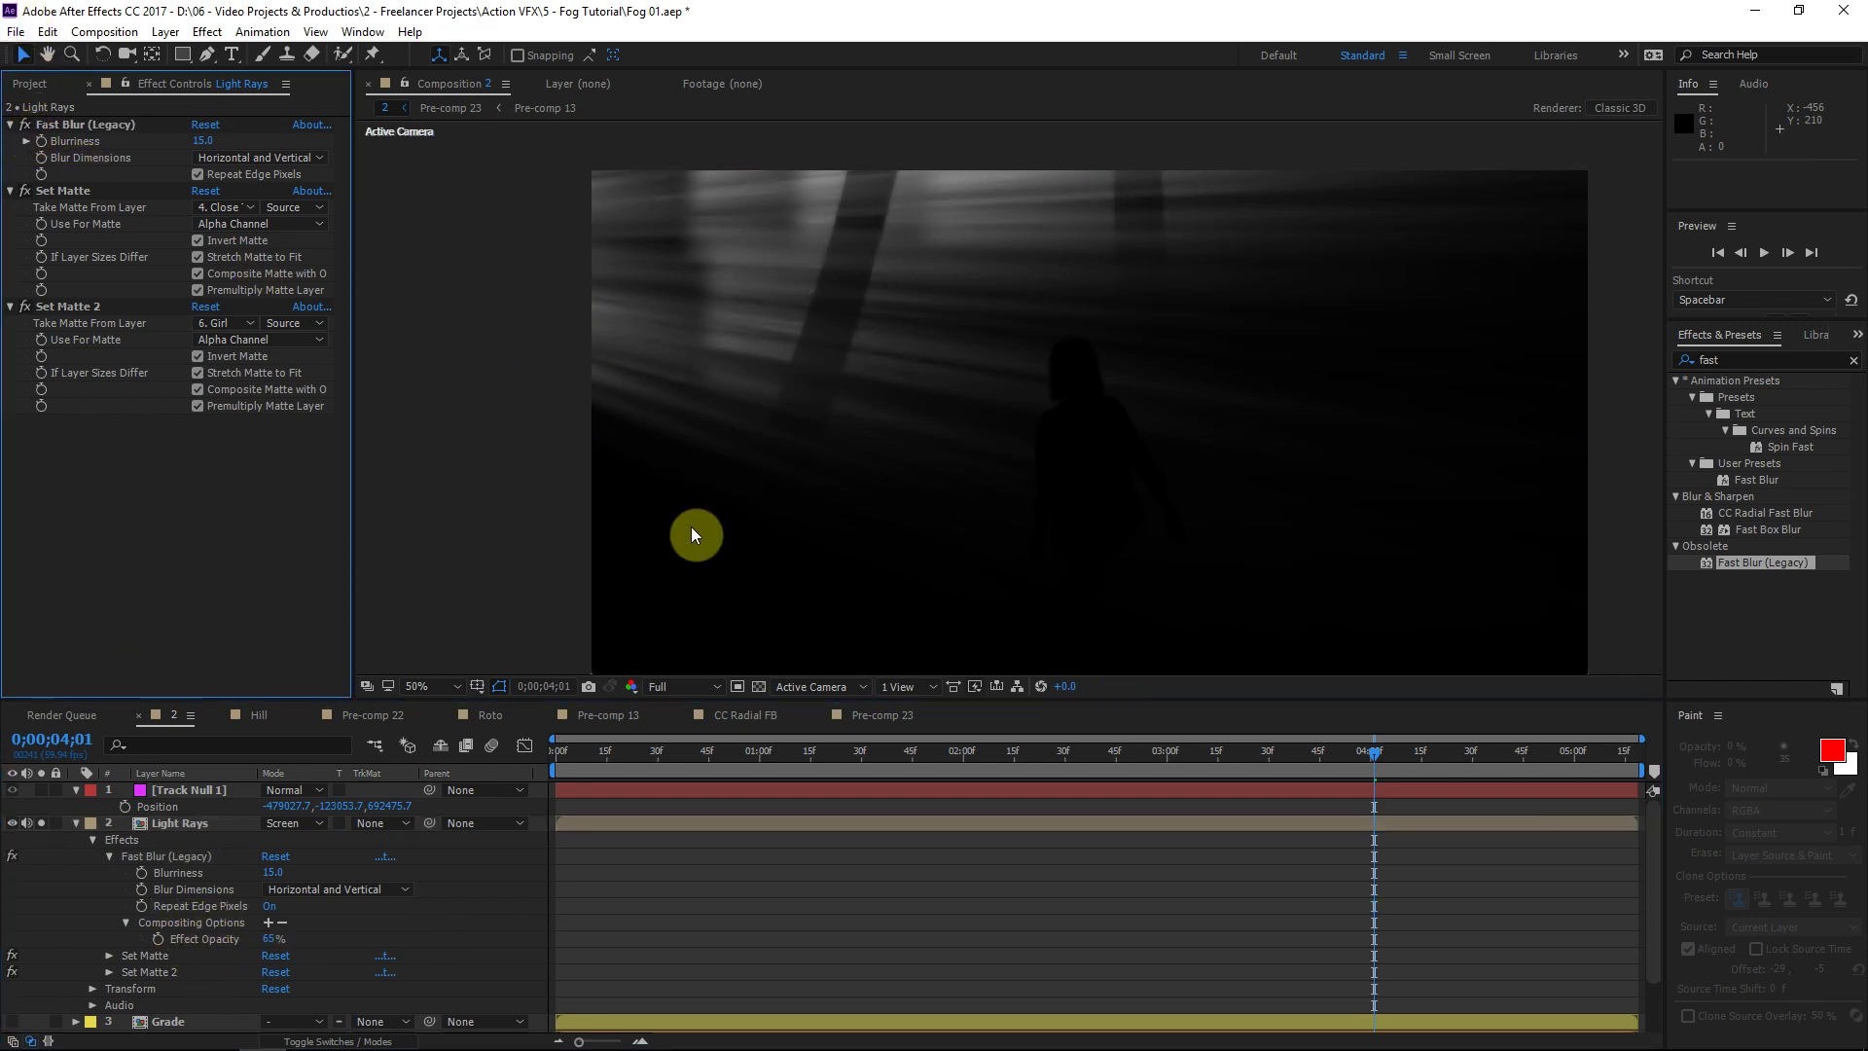
Turn off the Light Rays solo to show the full composite, and collapse the layer's properties and both Set Matte effects.
left_click(74, 824)
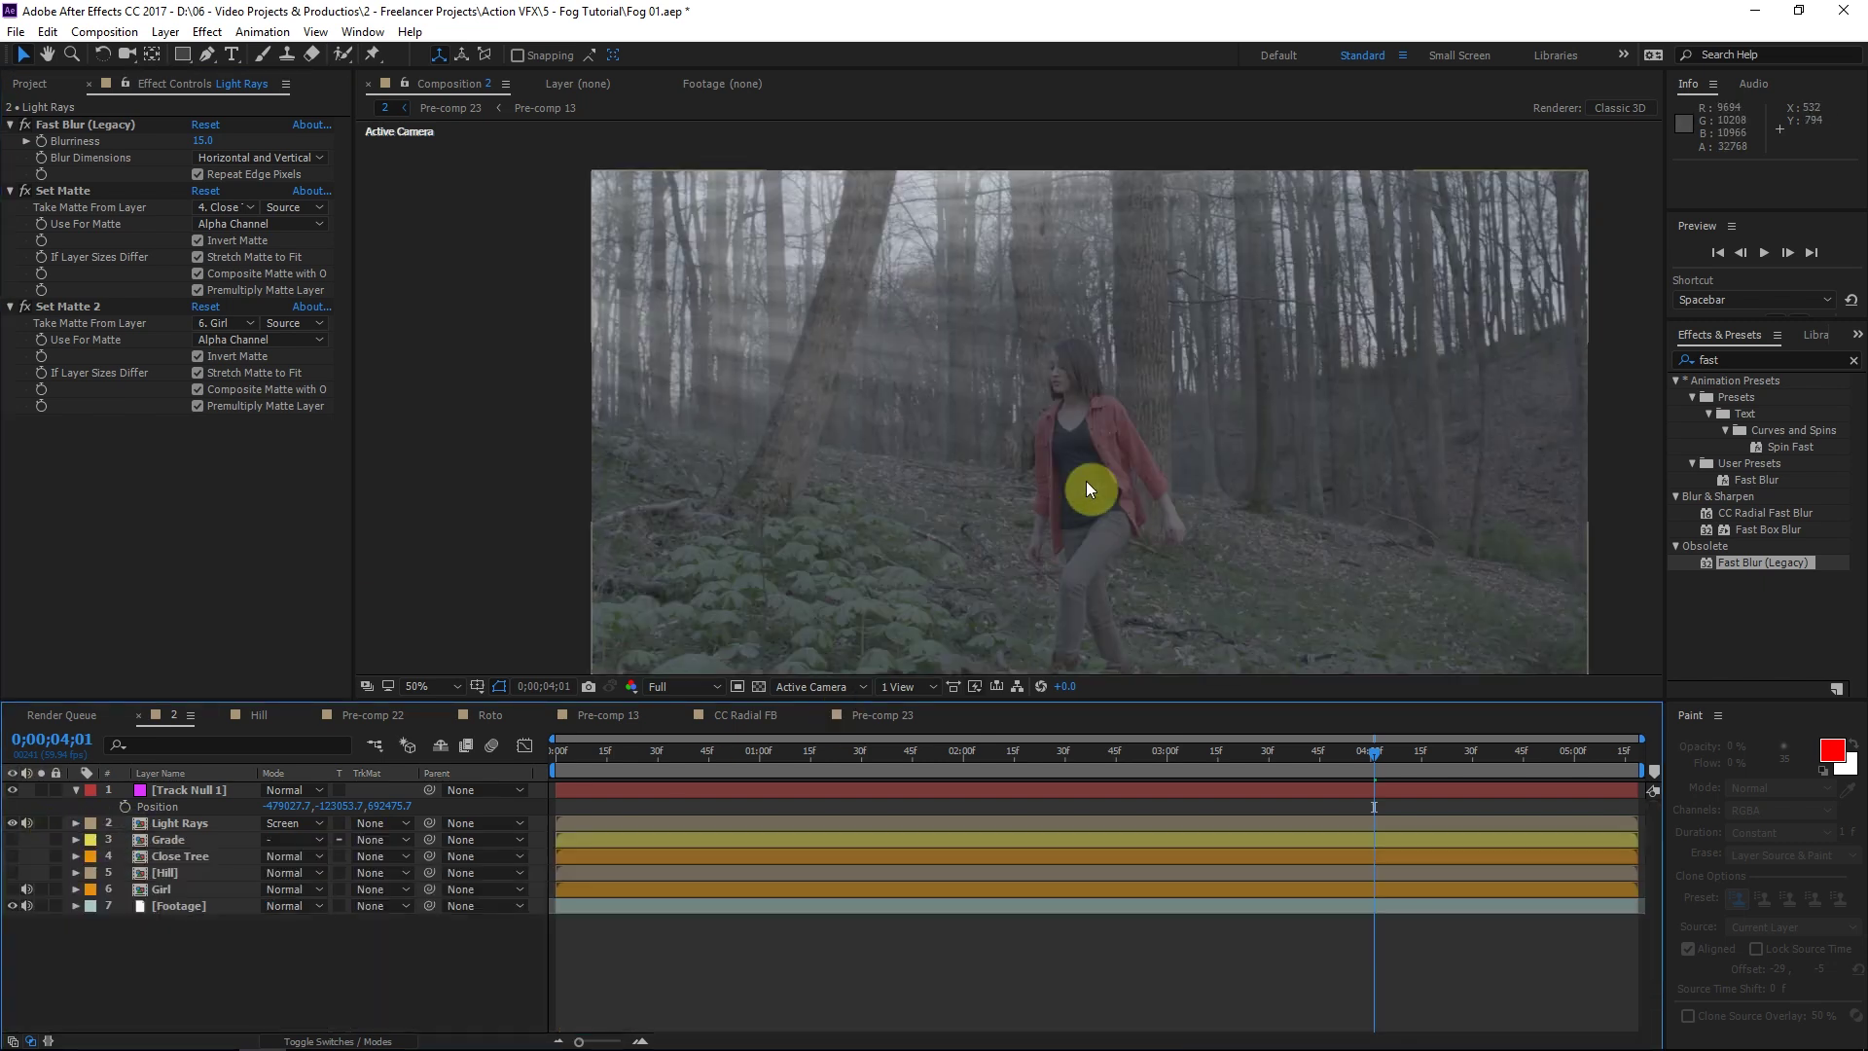
left_click(11, 192)
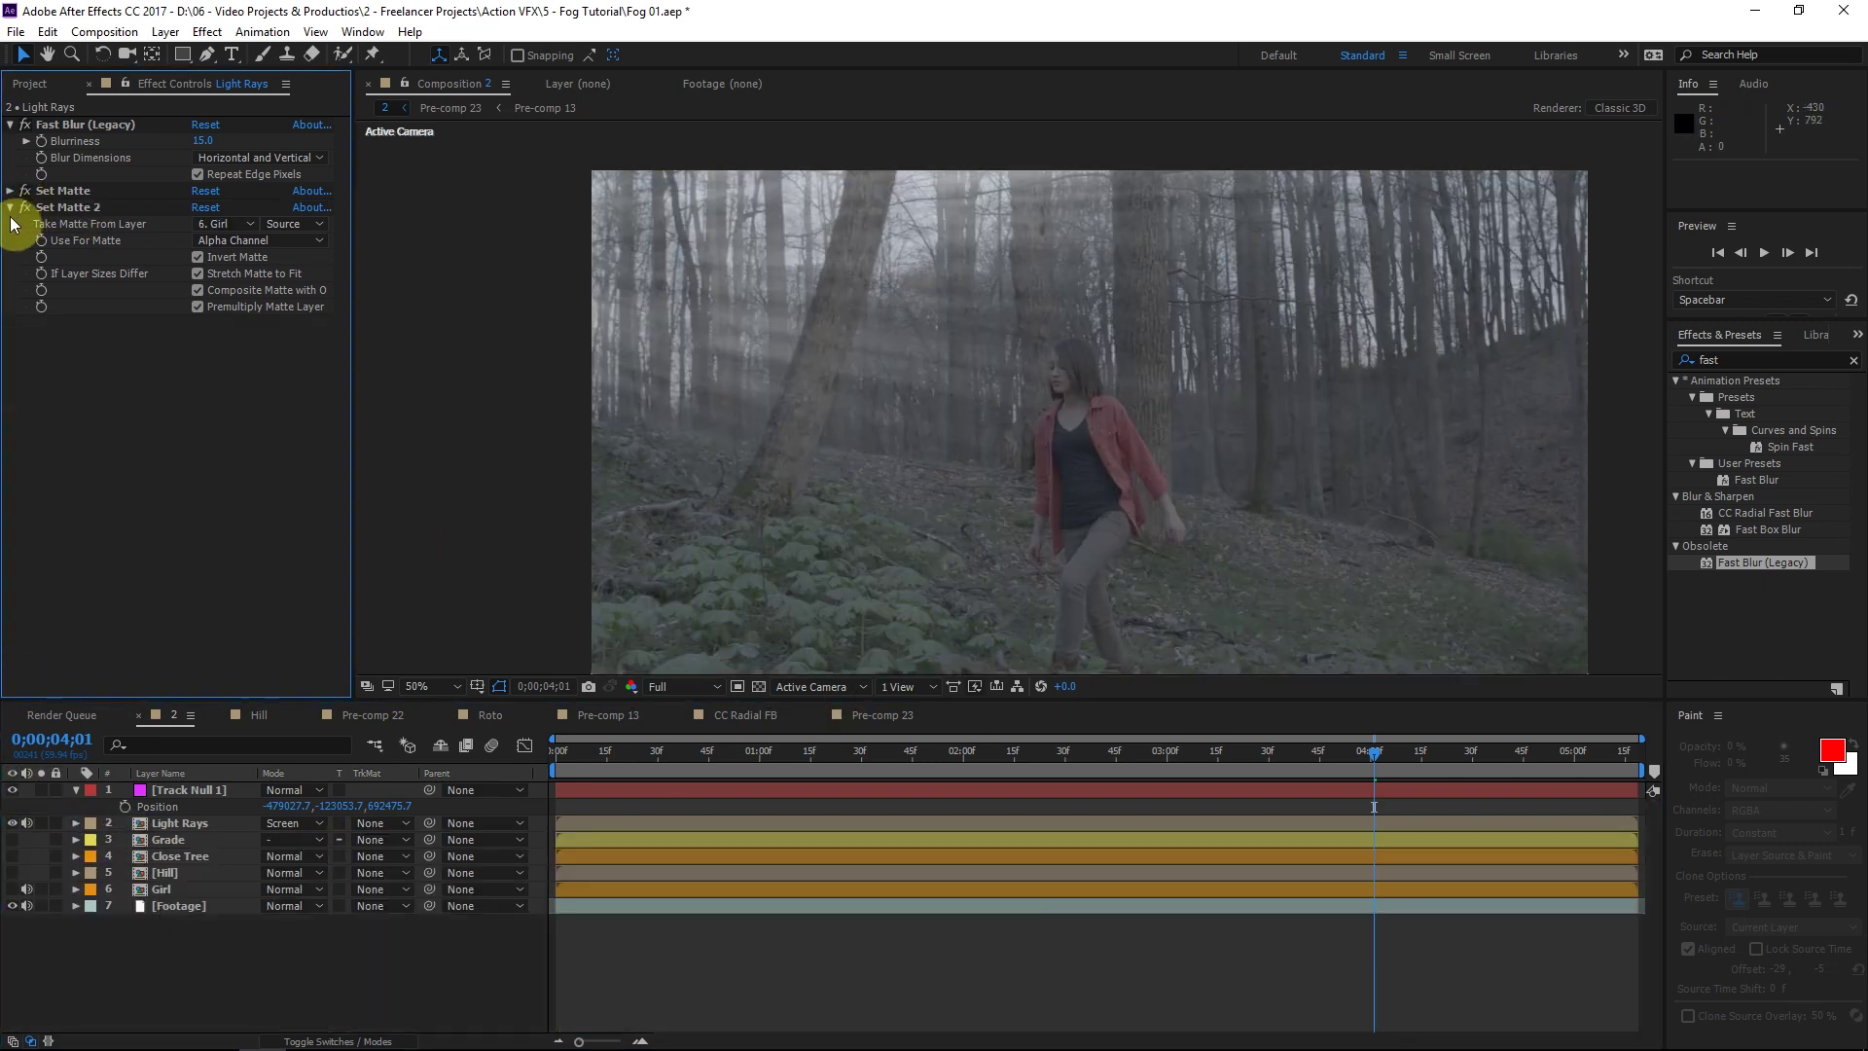
left_click(10, 207)
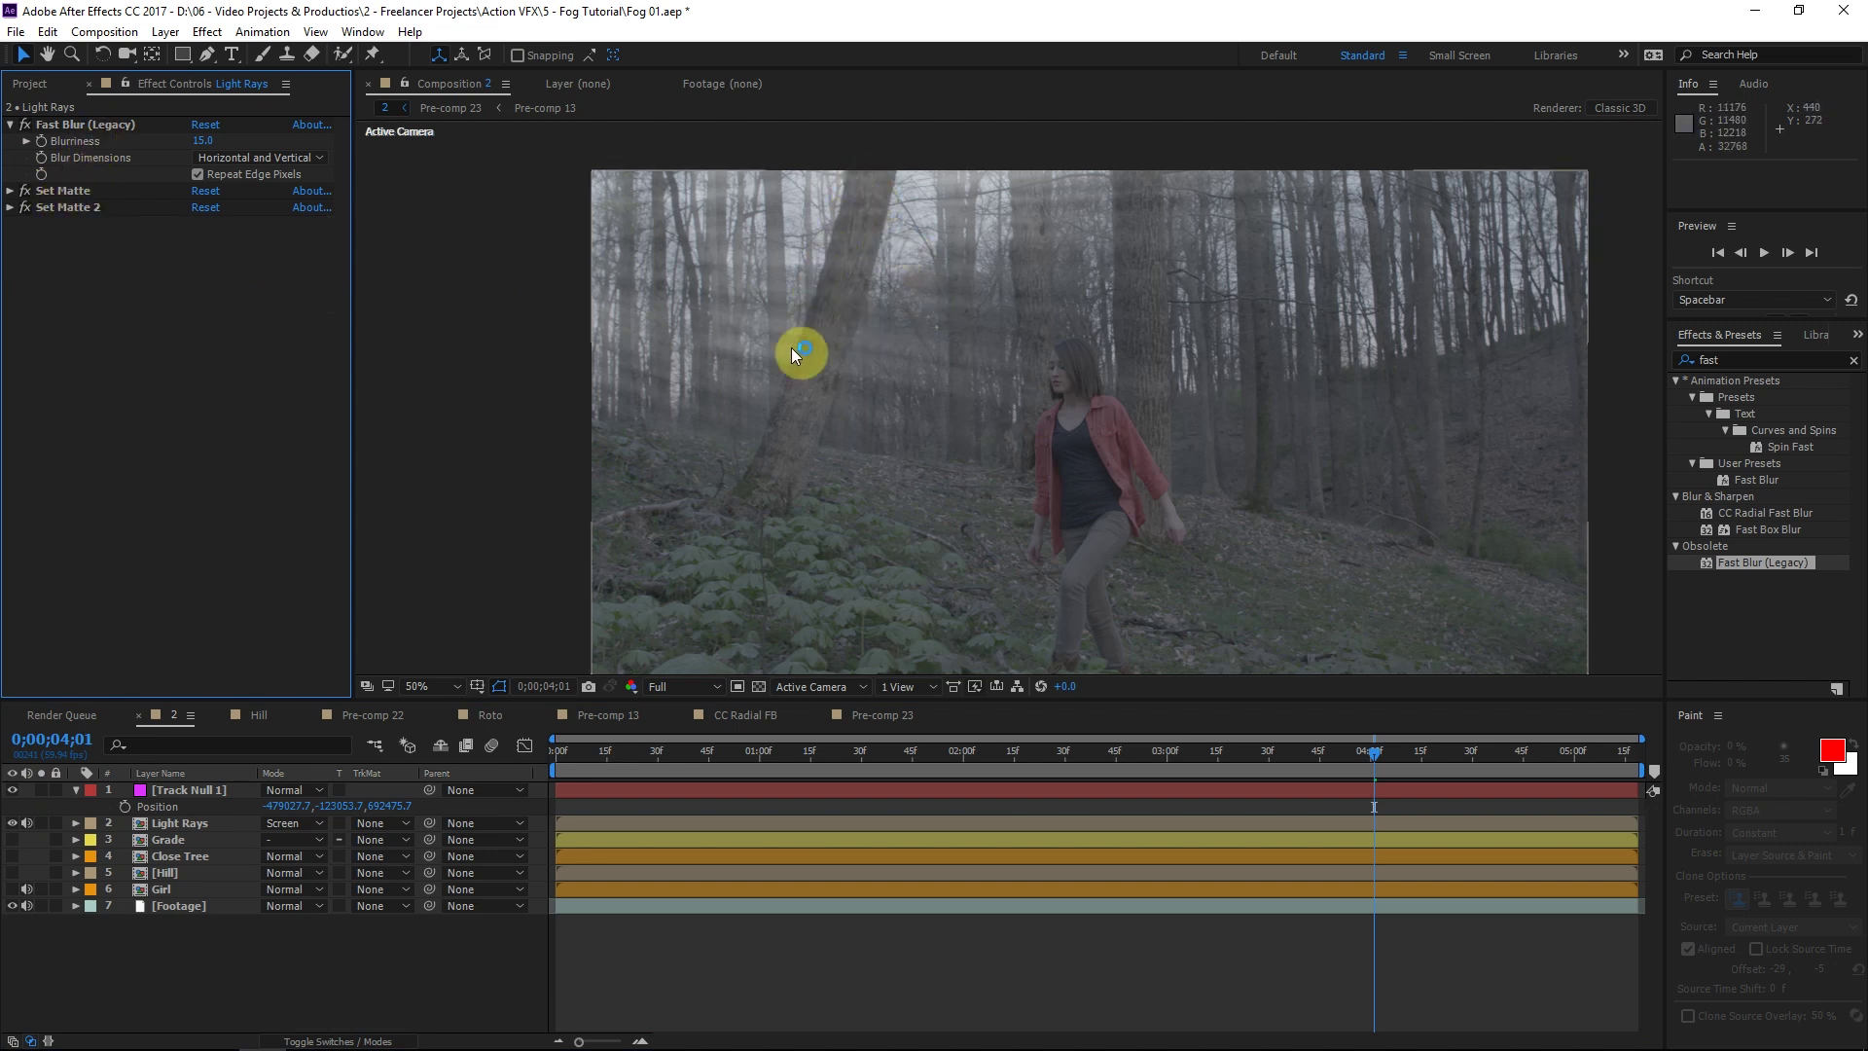
At 0;00;02;34, move the Grade layer to the top of the layer stack and make it visible.
left_click(1386, 758)
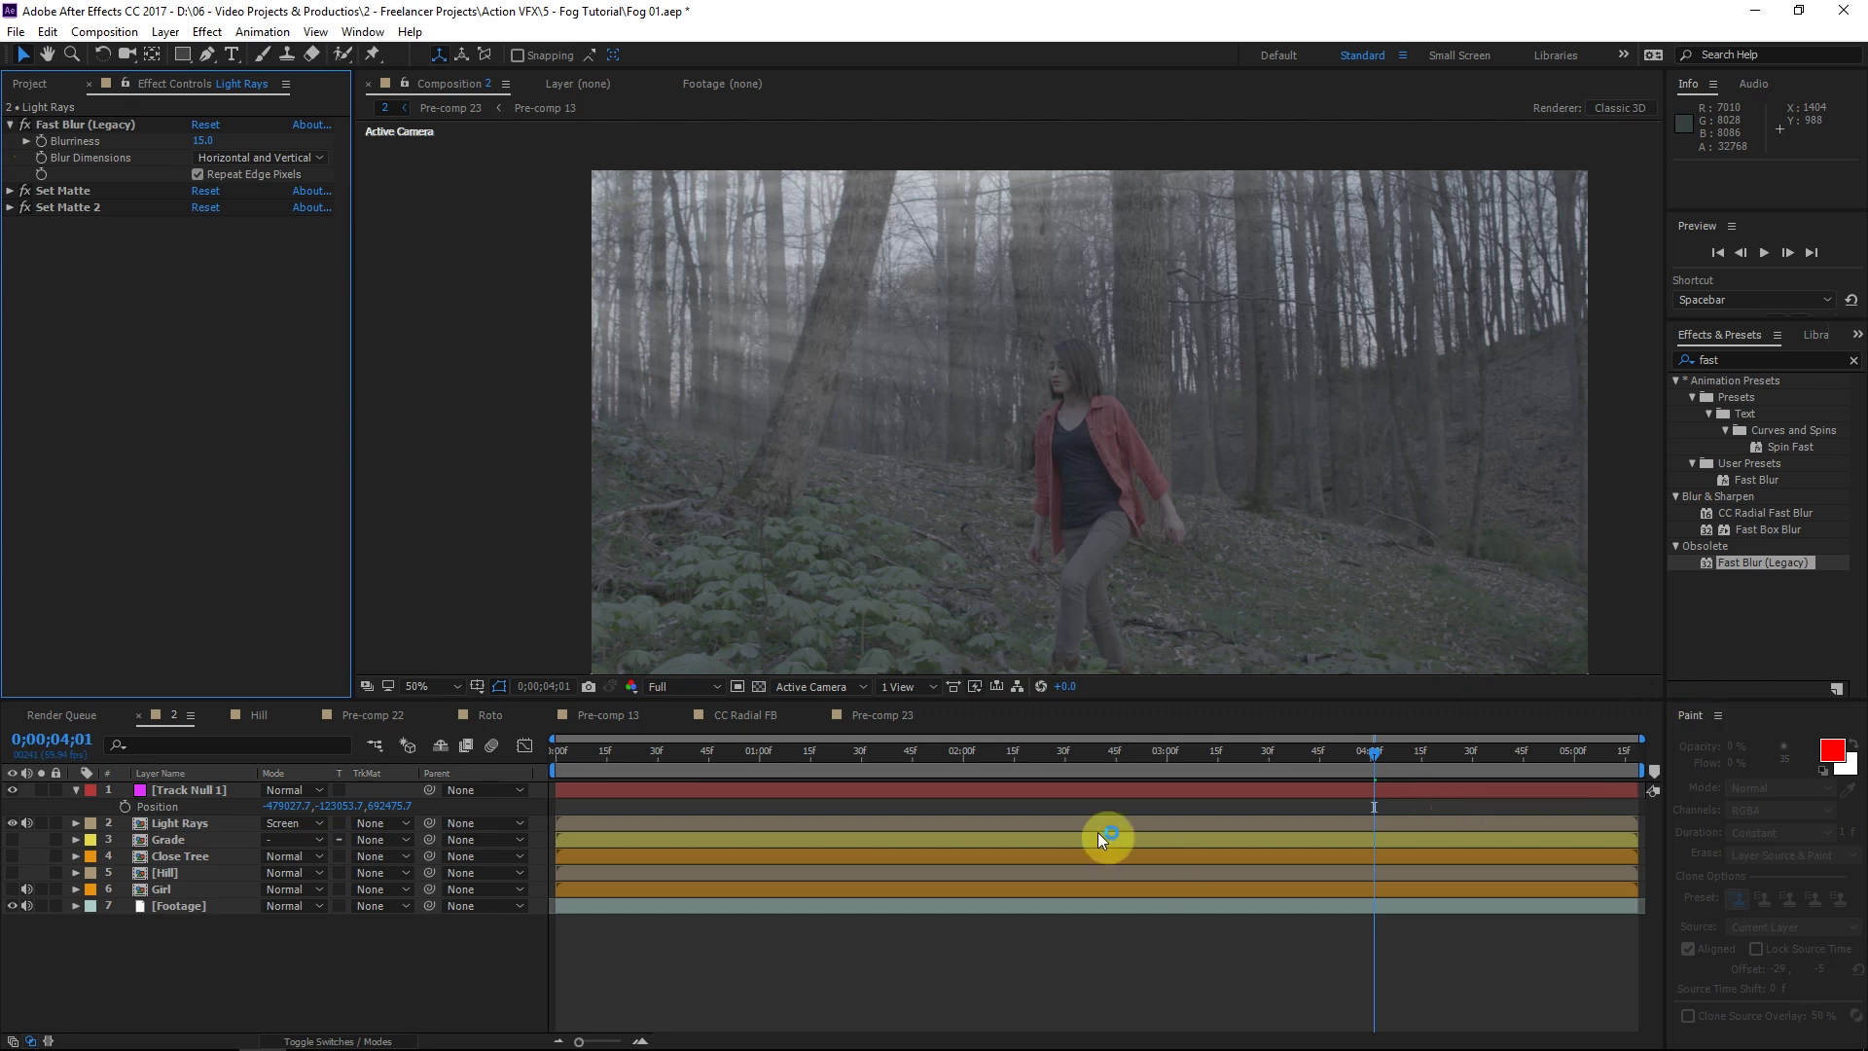
left_click(1078, 755)
left_click_drag(154, 838, 161, 785)
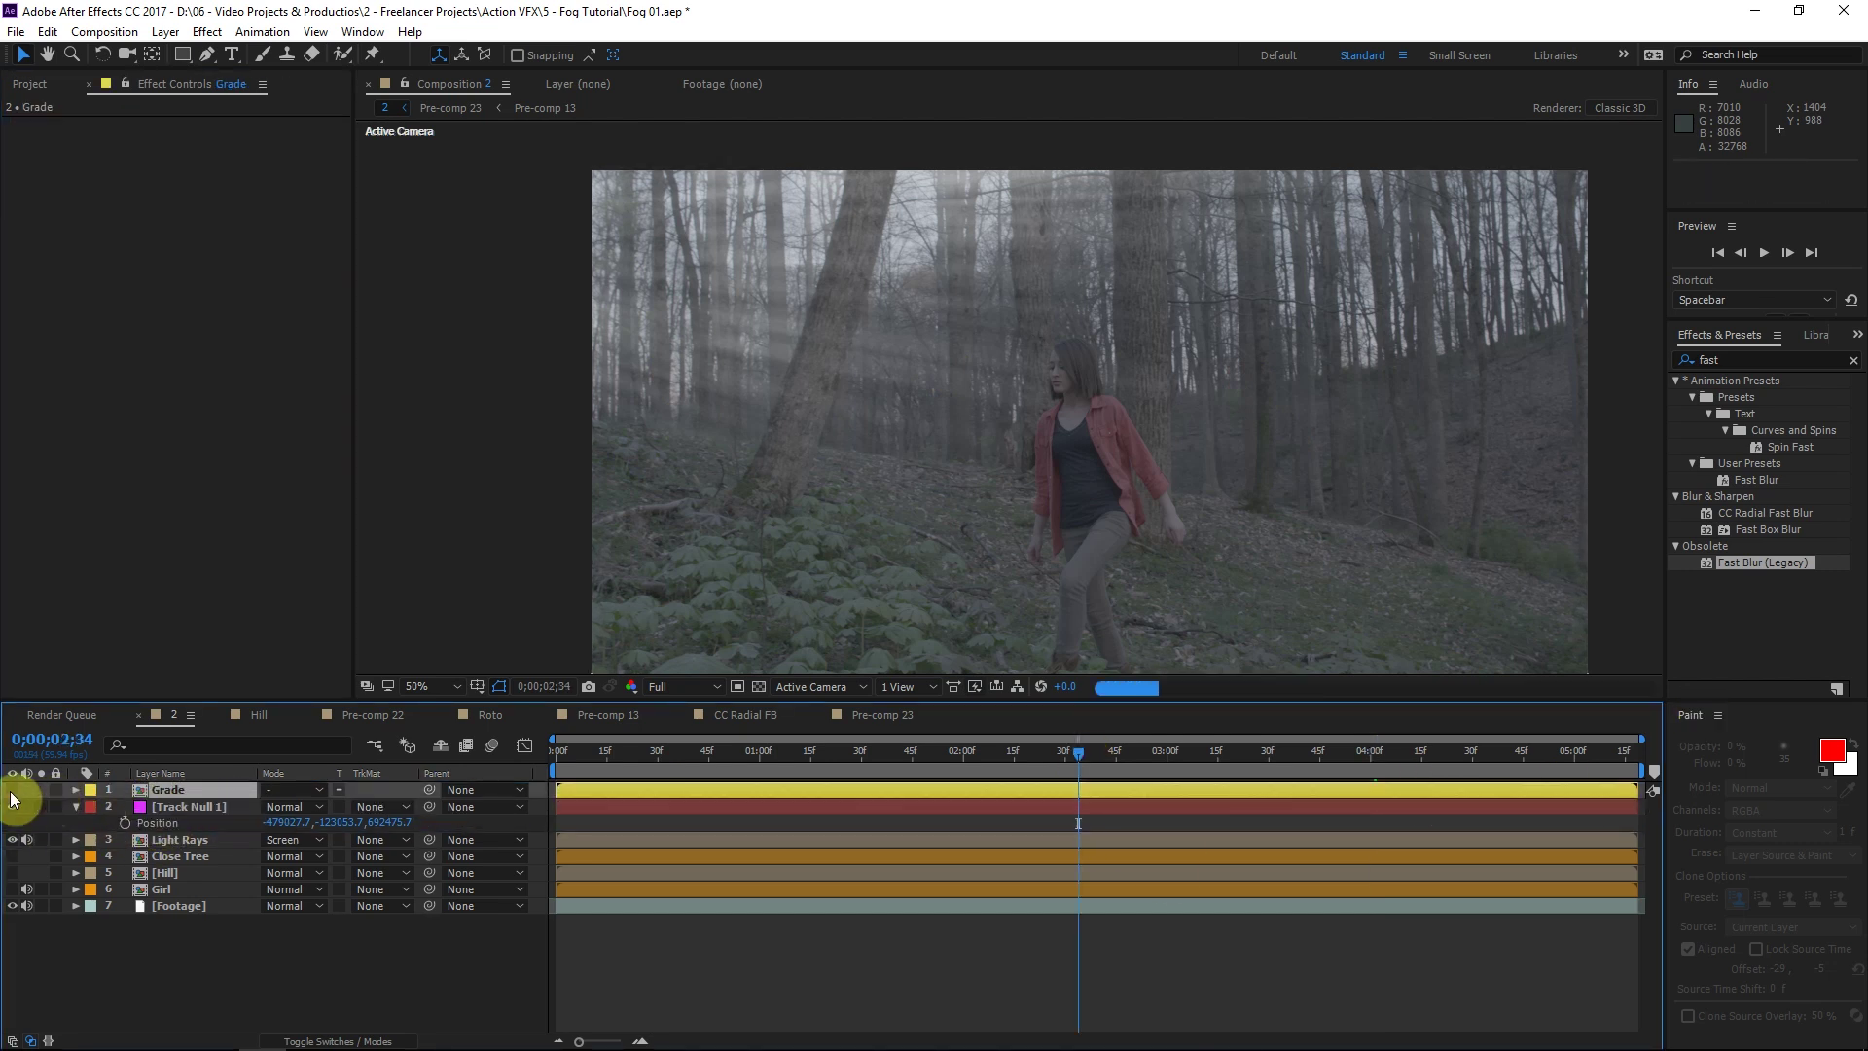
left_click_drag(12, 790, 12, 807)
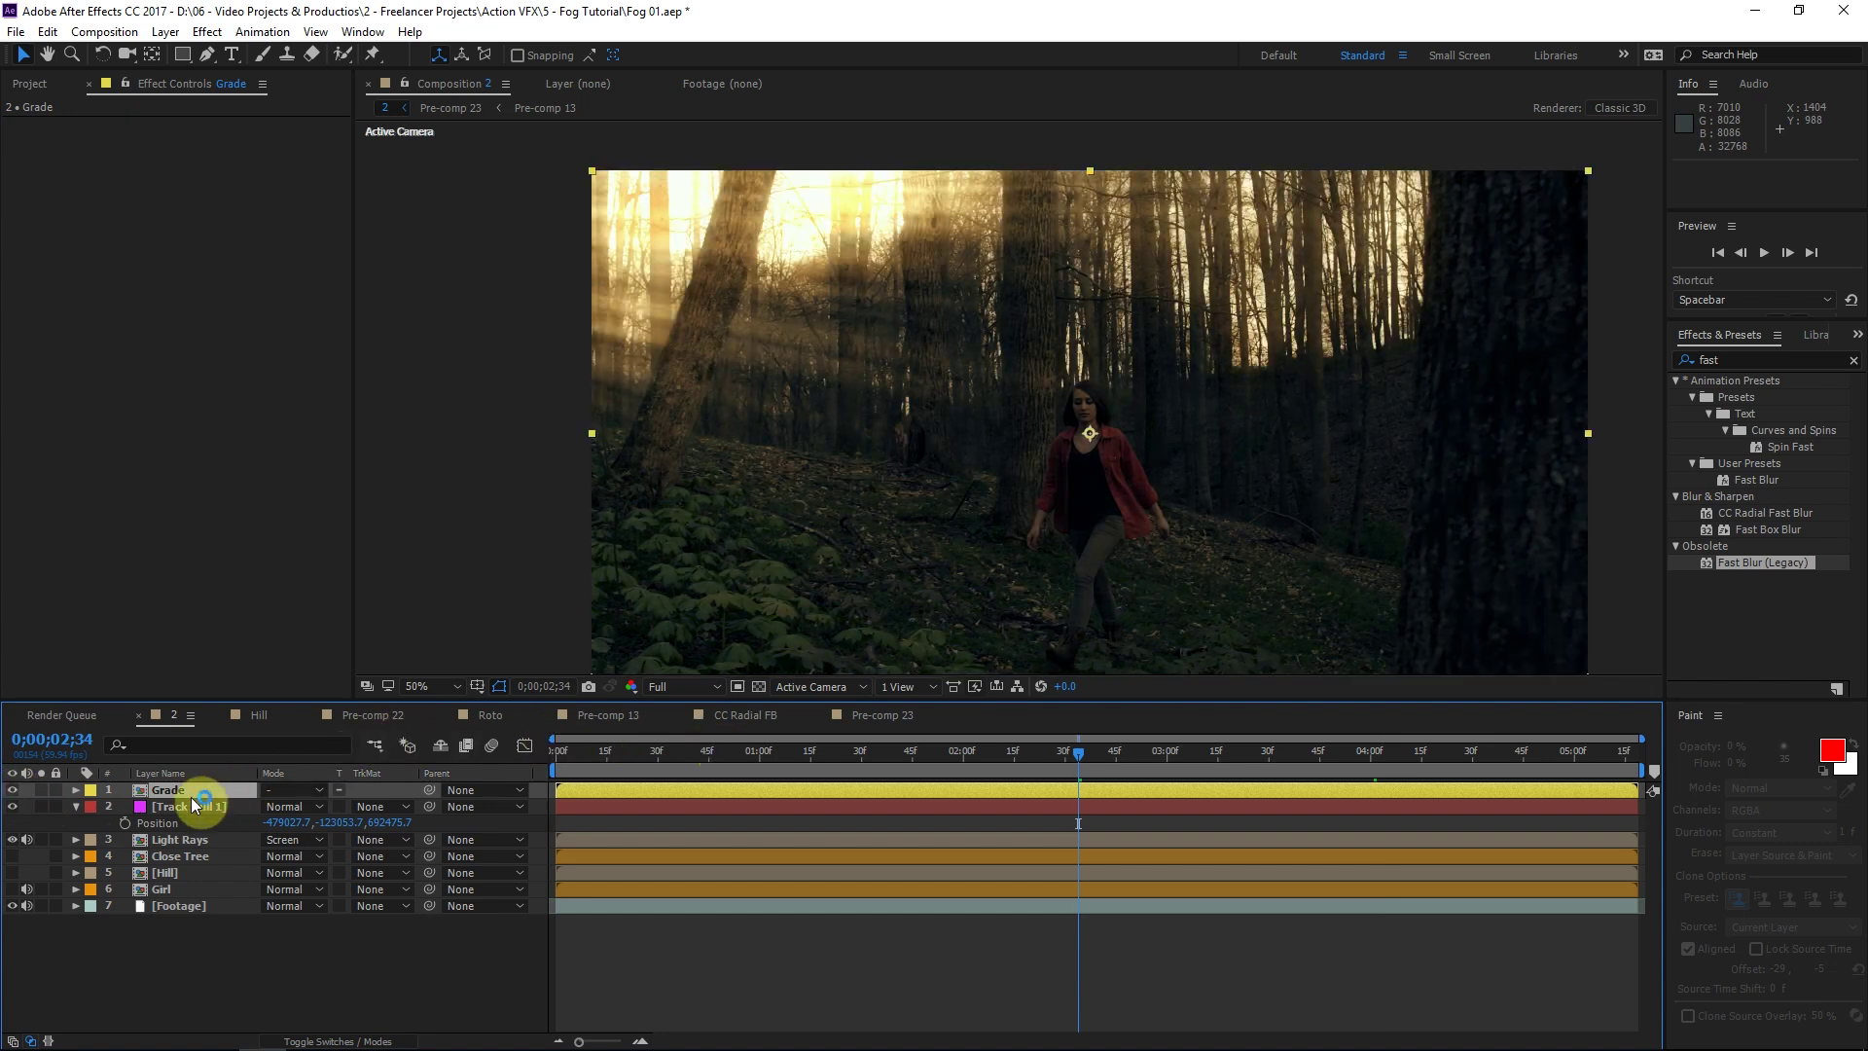
left_click(190, 841)
left_click(160, 792)
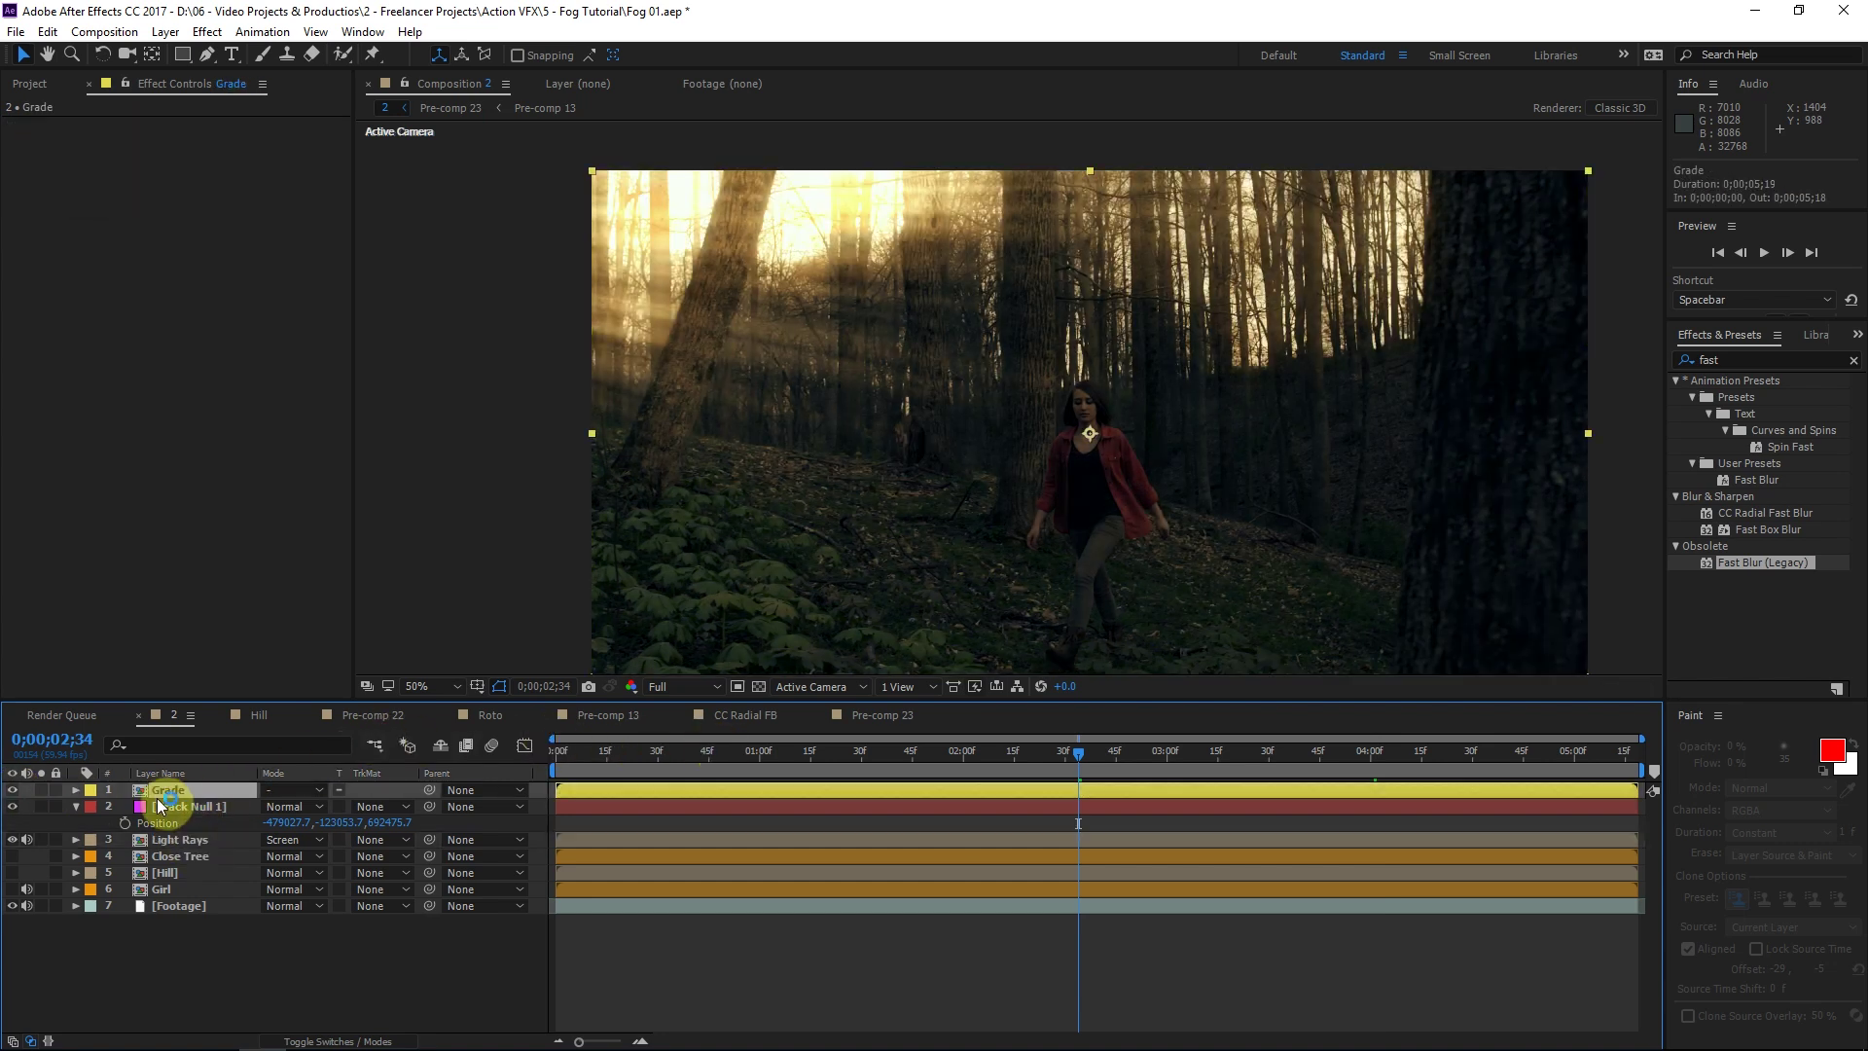
left_click(236, 834)
left_click(161, 793)
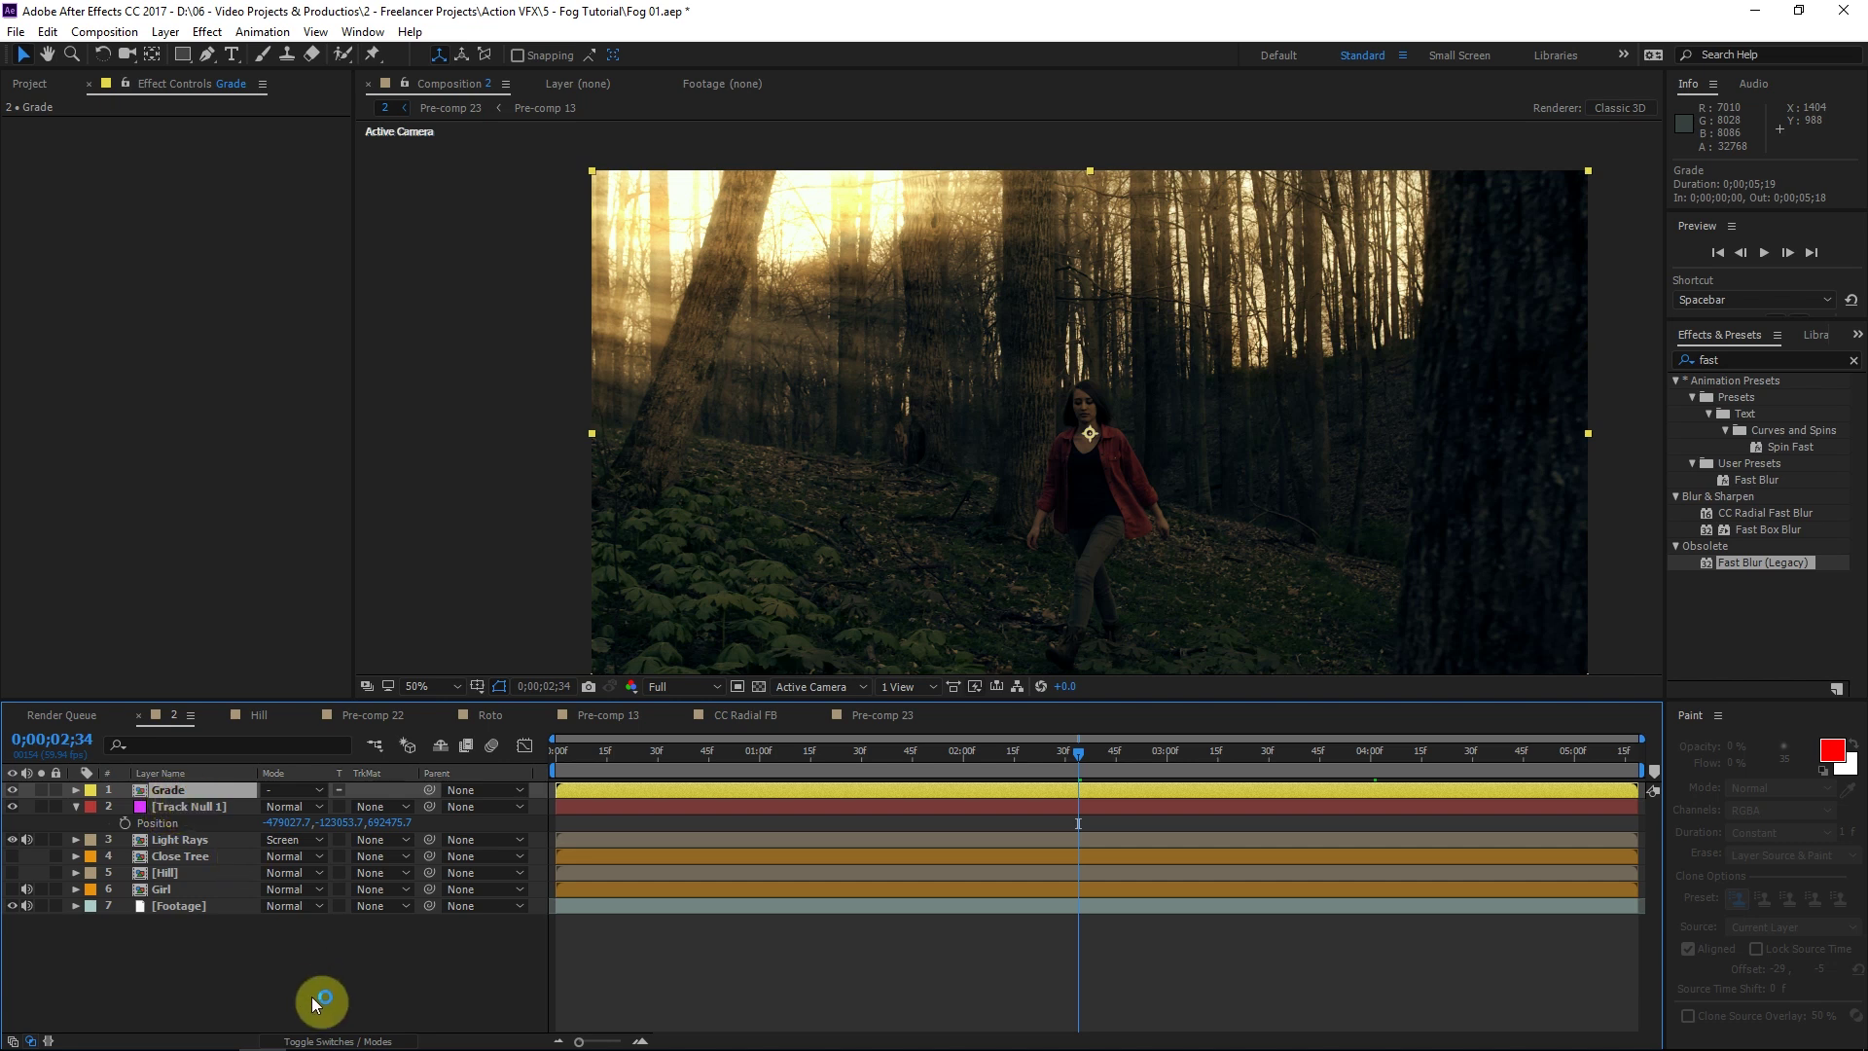
Show the layer switches and inspect the adjustment layers inside the Grade pre-comp, returning to composition 2.
left_click(338, 1043)
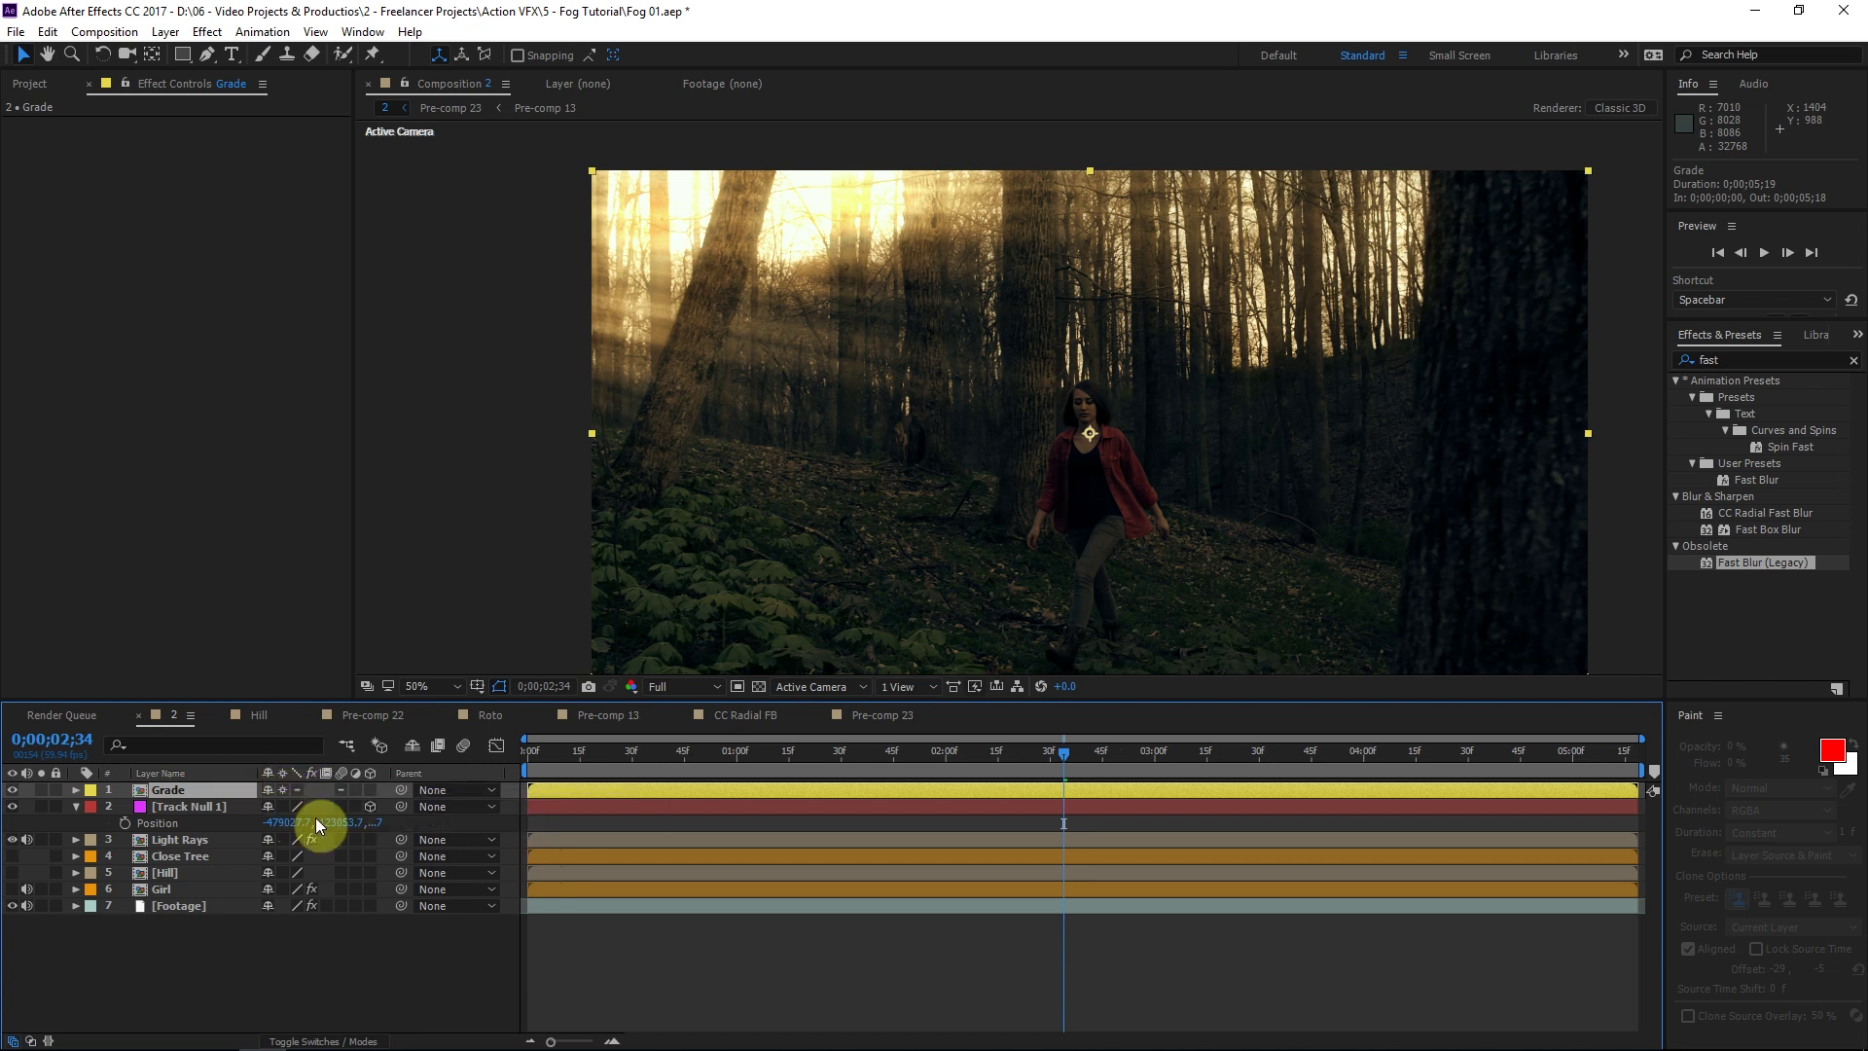
double_click(213, 791)
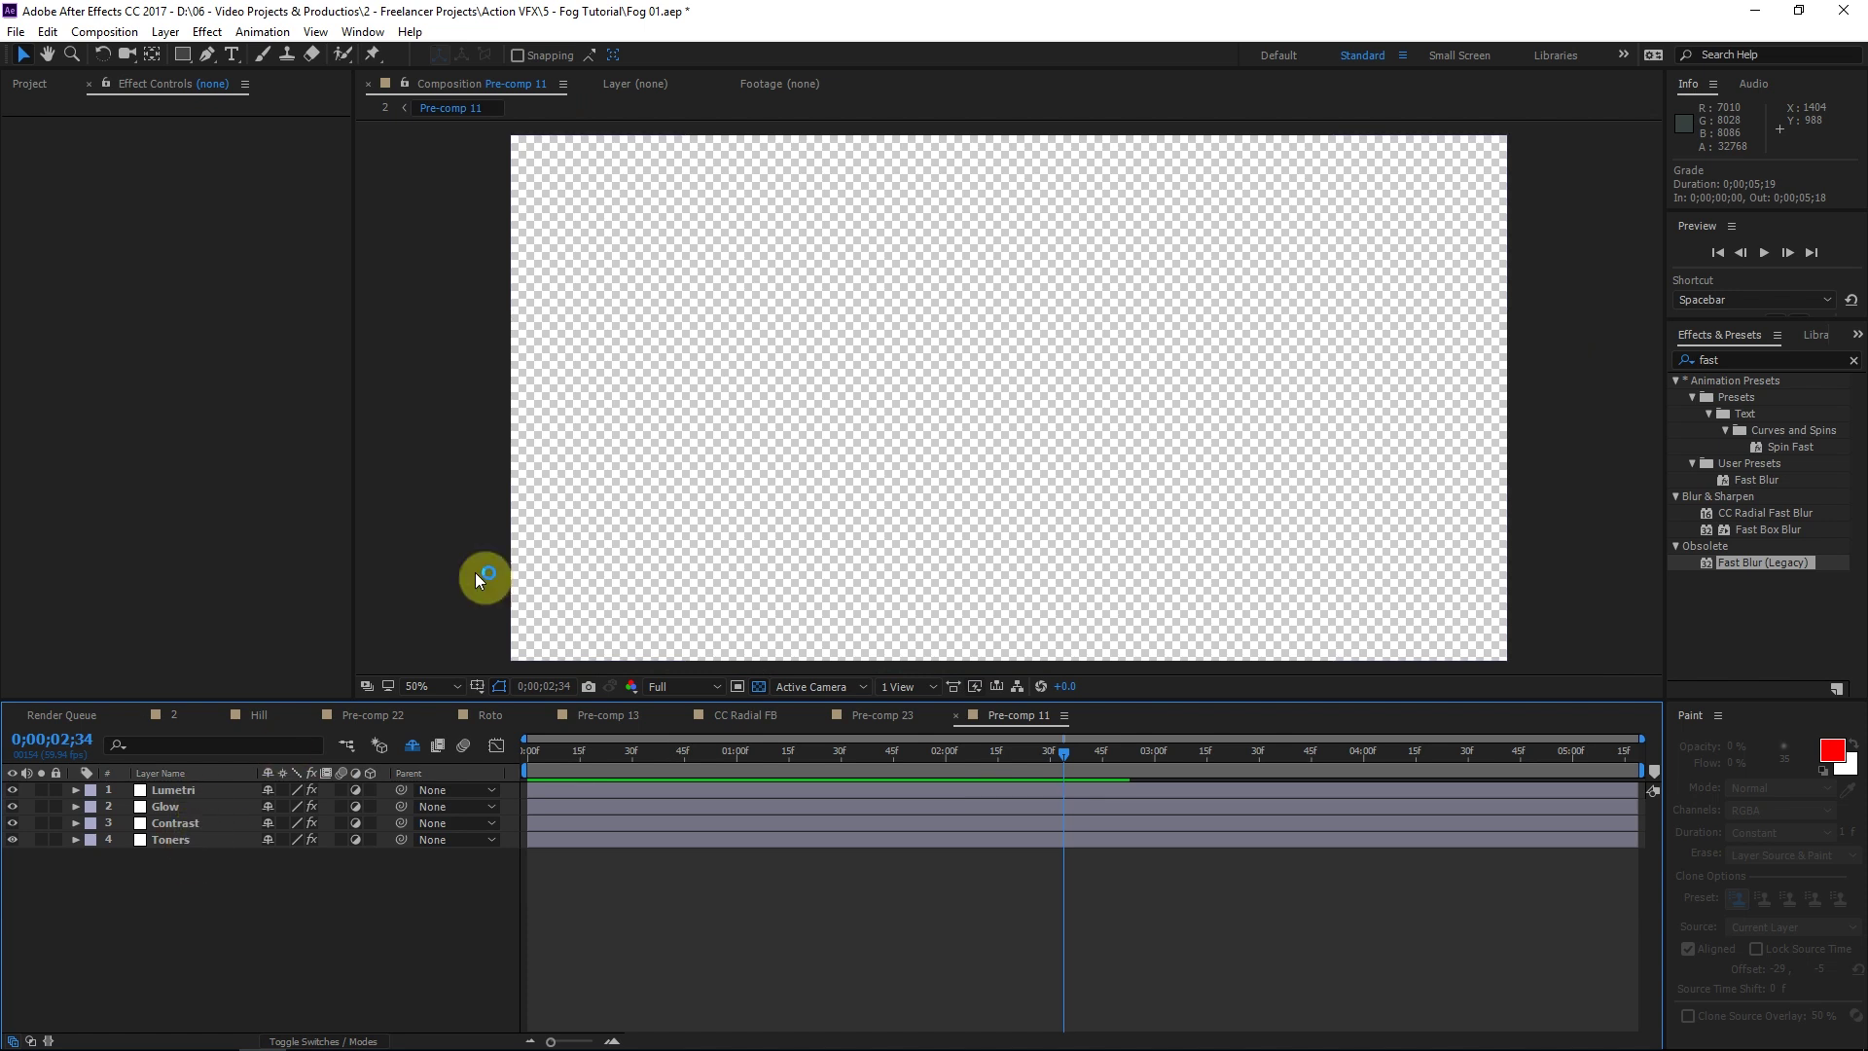
left_click(385, 107)
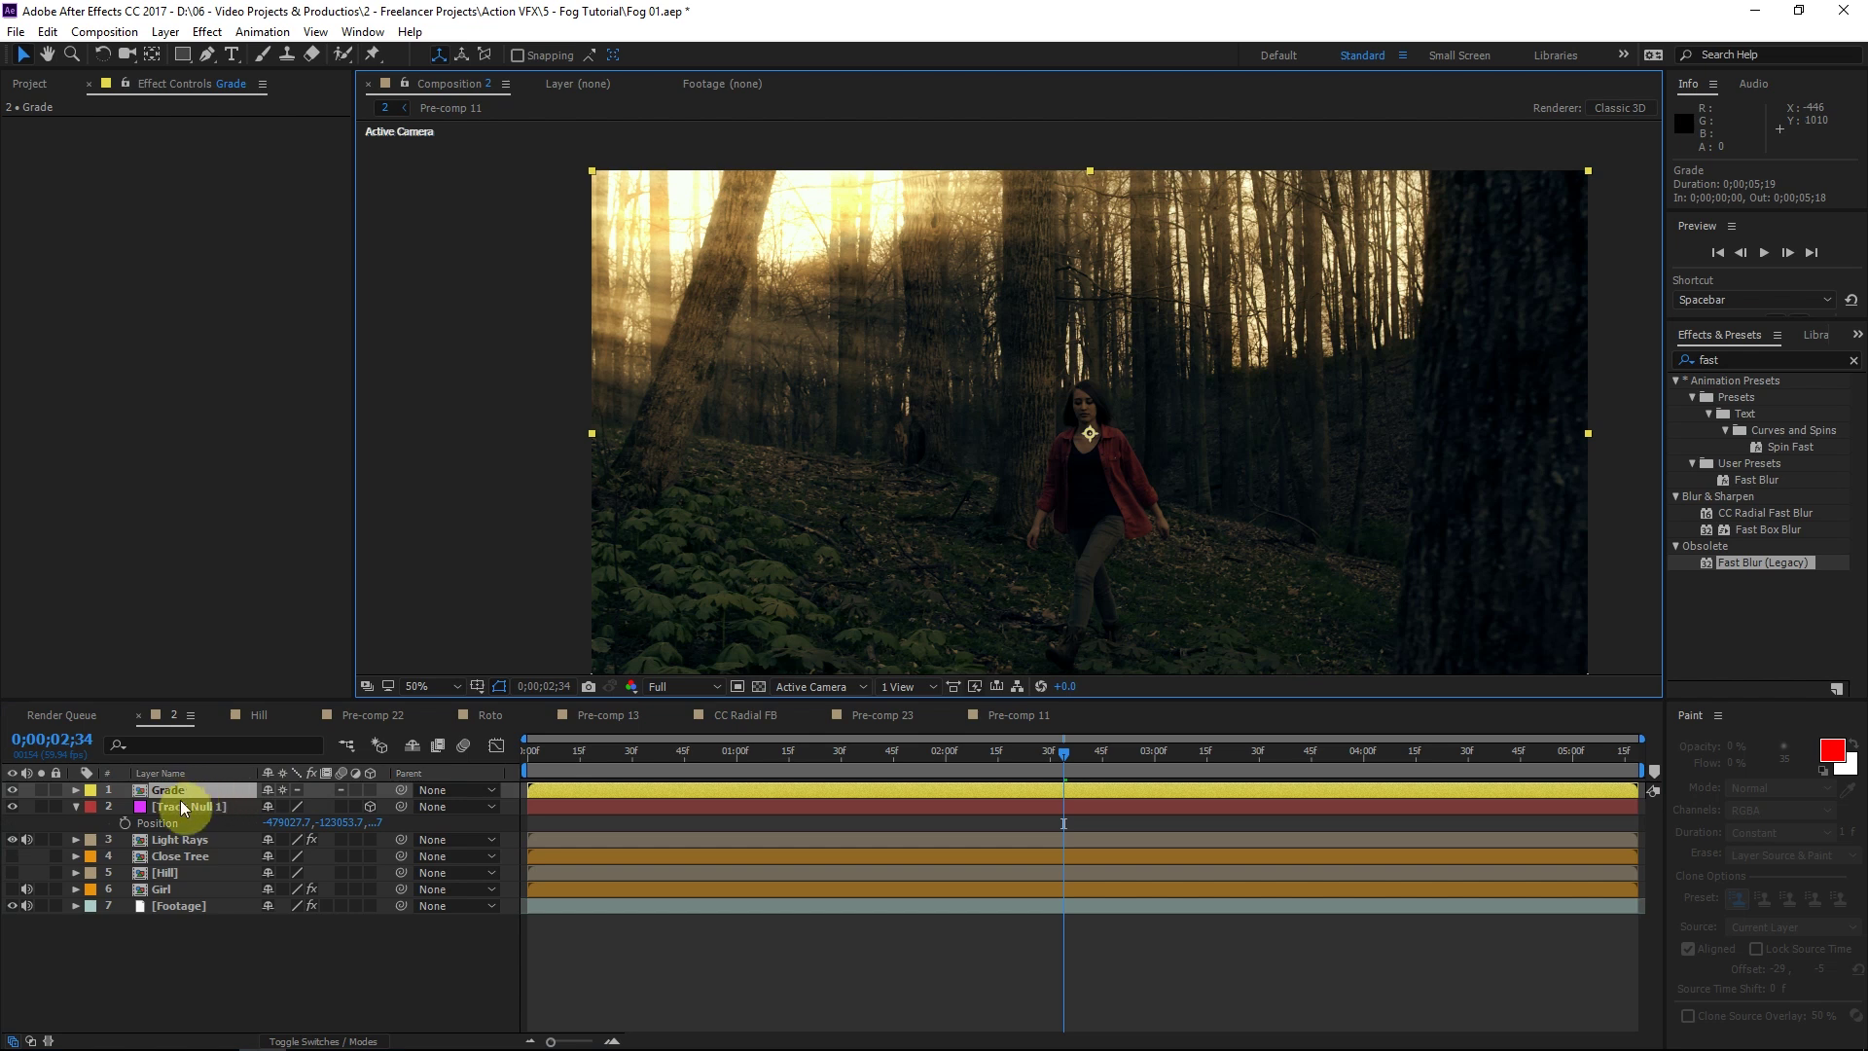
Compare the composite with the Grade layer hidden and shown, leaving it visible.
left_click(183, 808)
left_click(192, 929)
left_click(184, 790)
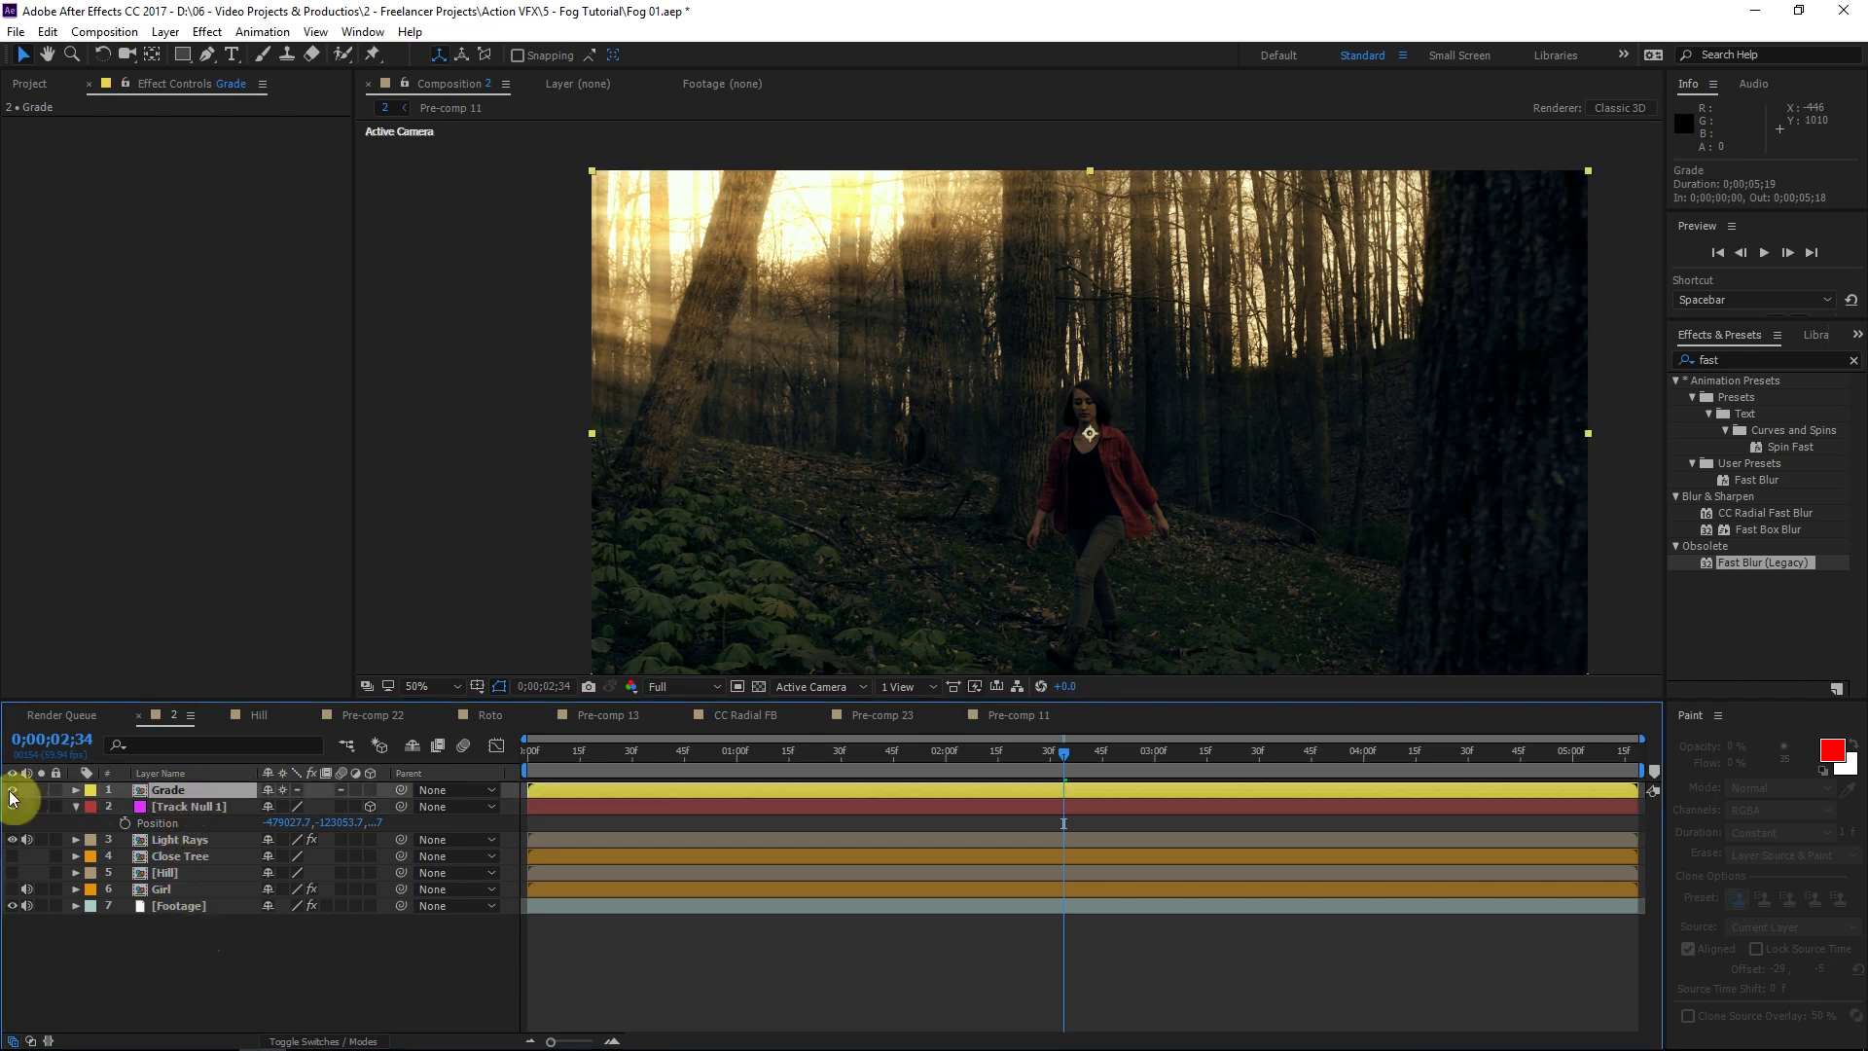
left_click(12, 792)
left_click(12, 790)
Review the Grade pre-comp's layer stack again, and check the Grade layer's Collapse Transformations switch in composition 2.
double_click(242, 792)
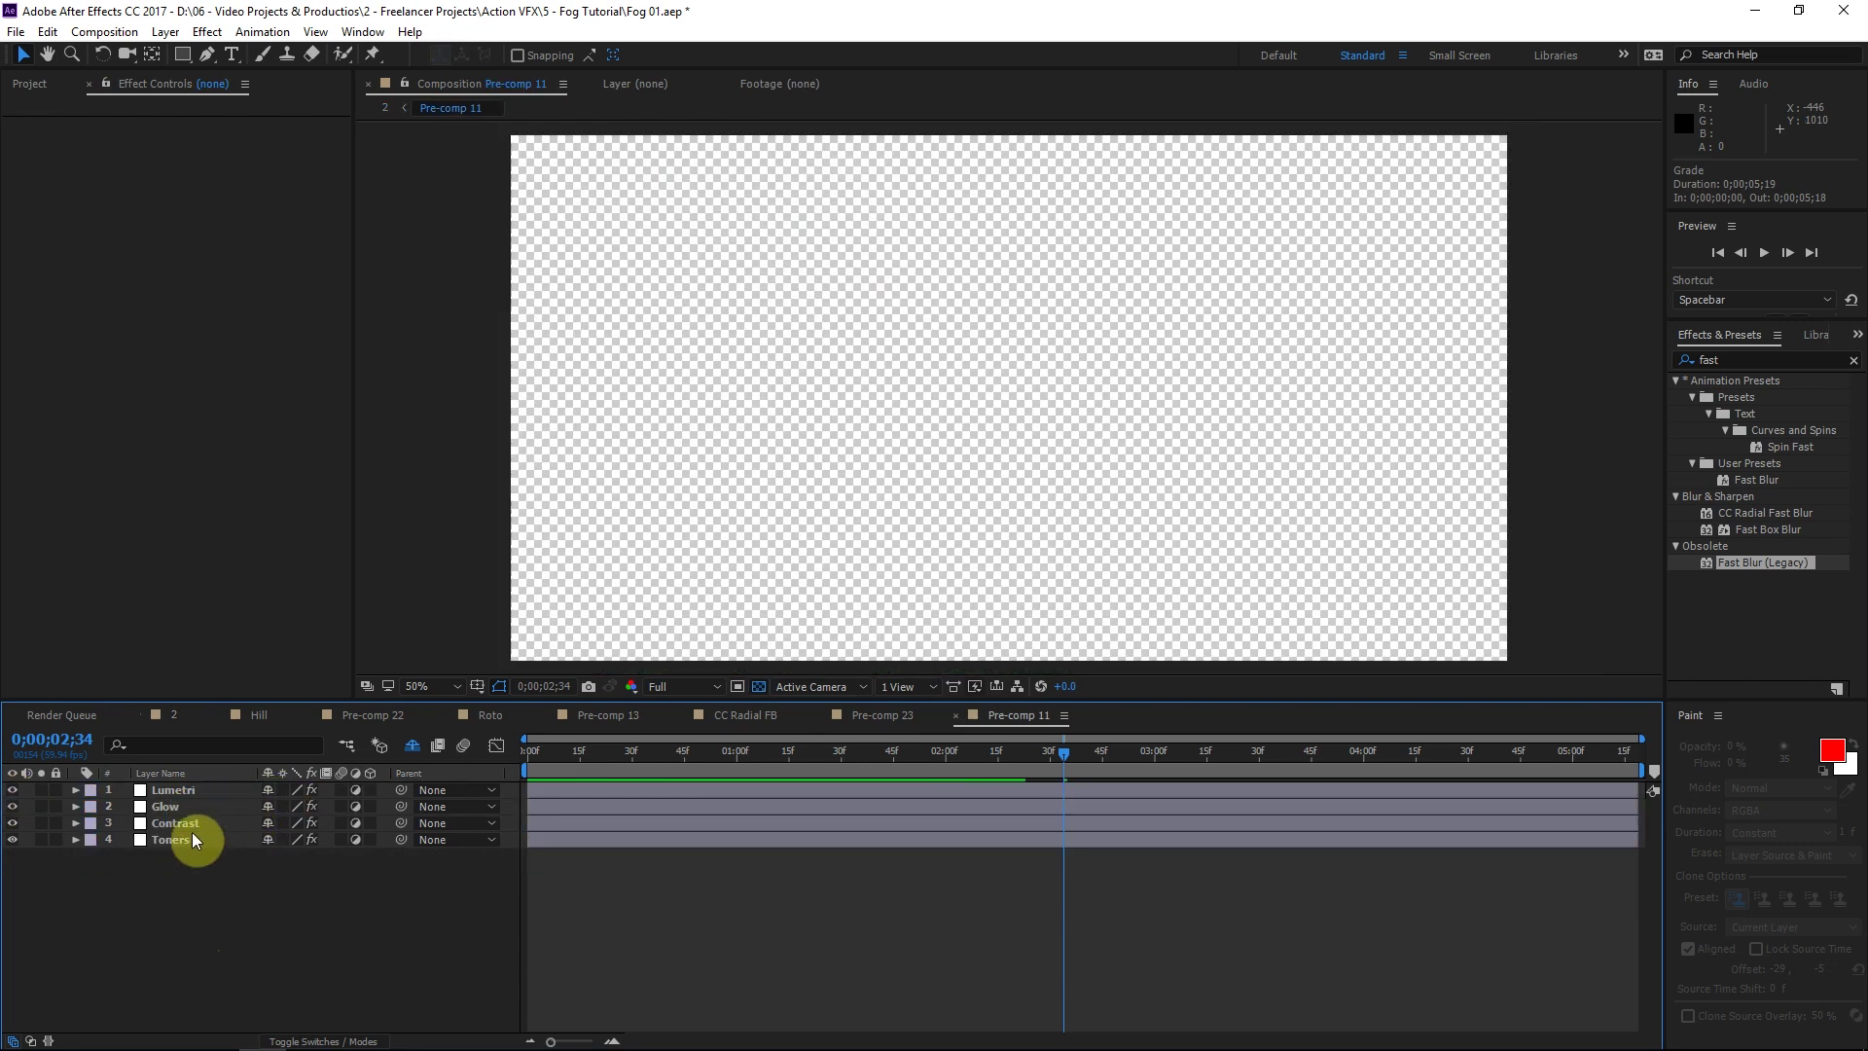
left_click(387, 108)
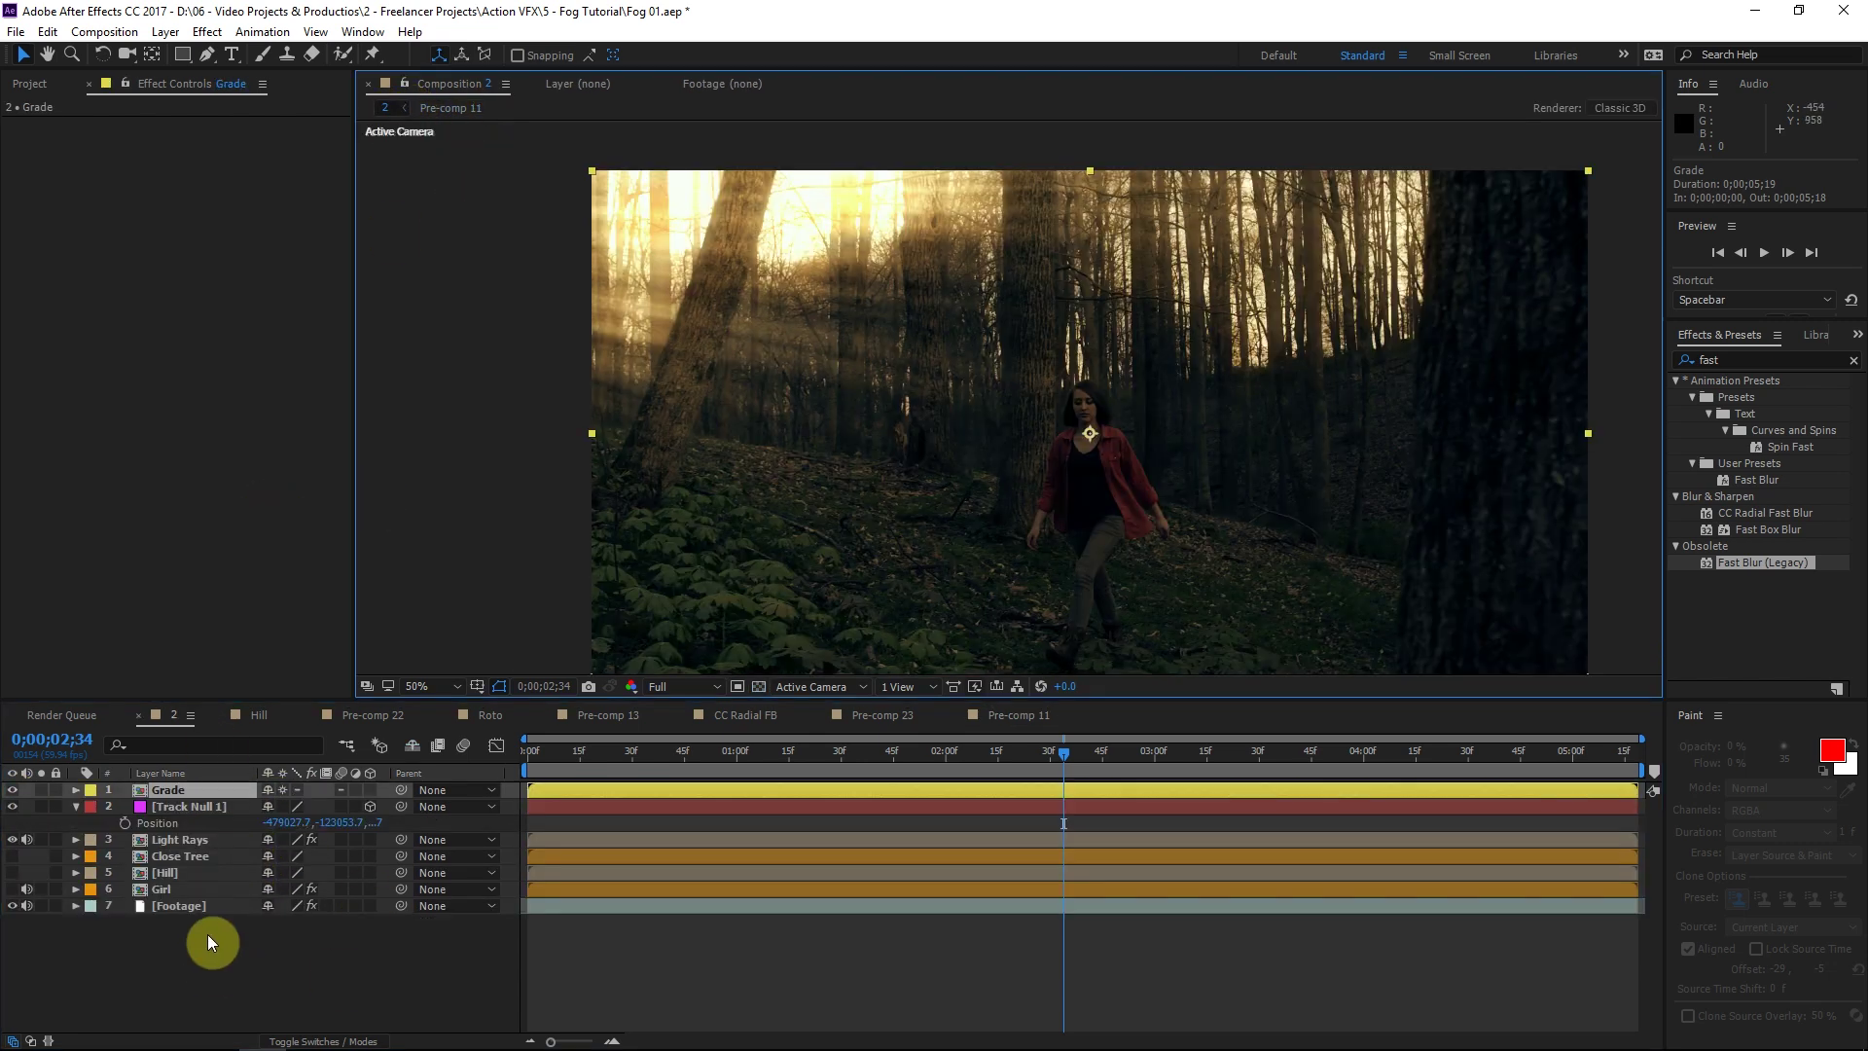
left_click(285, 793)
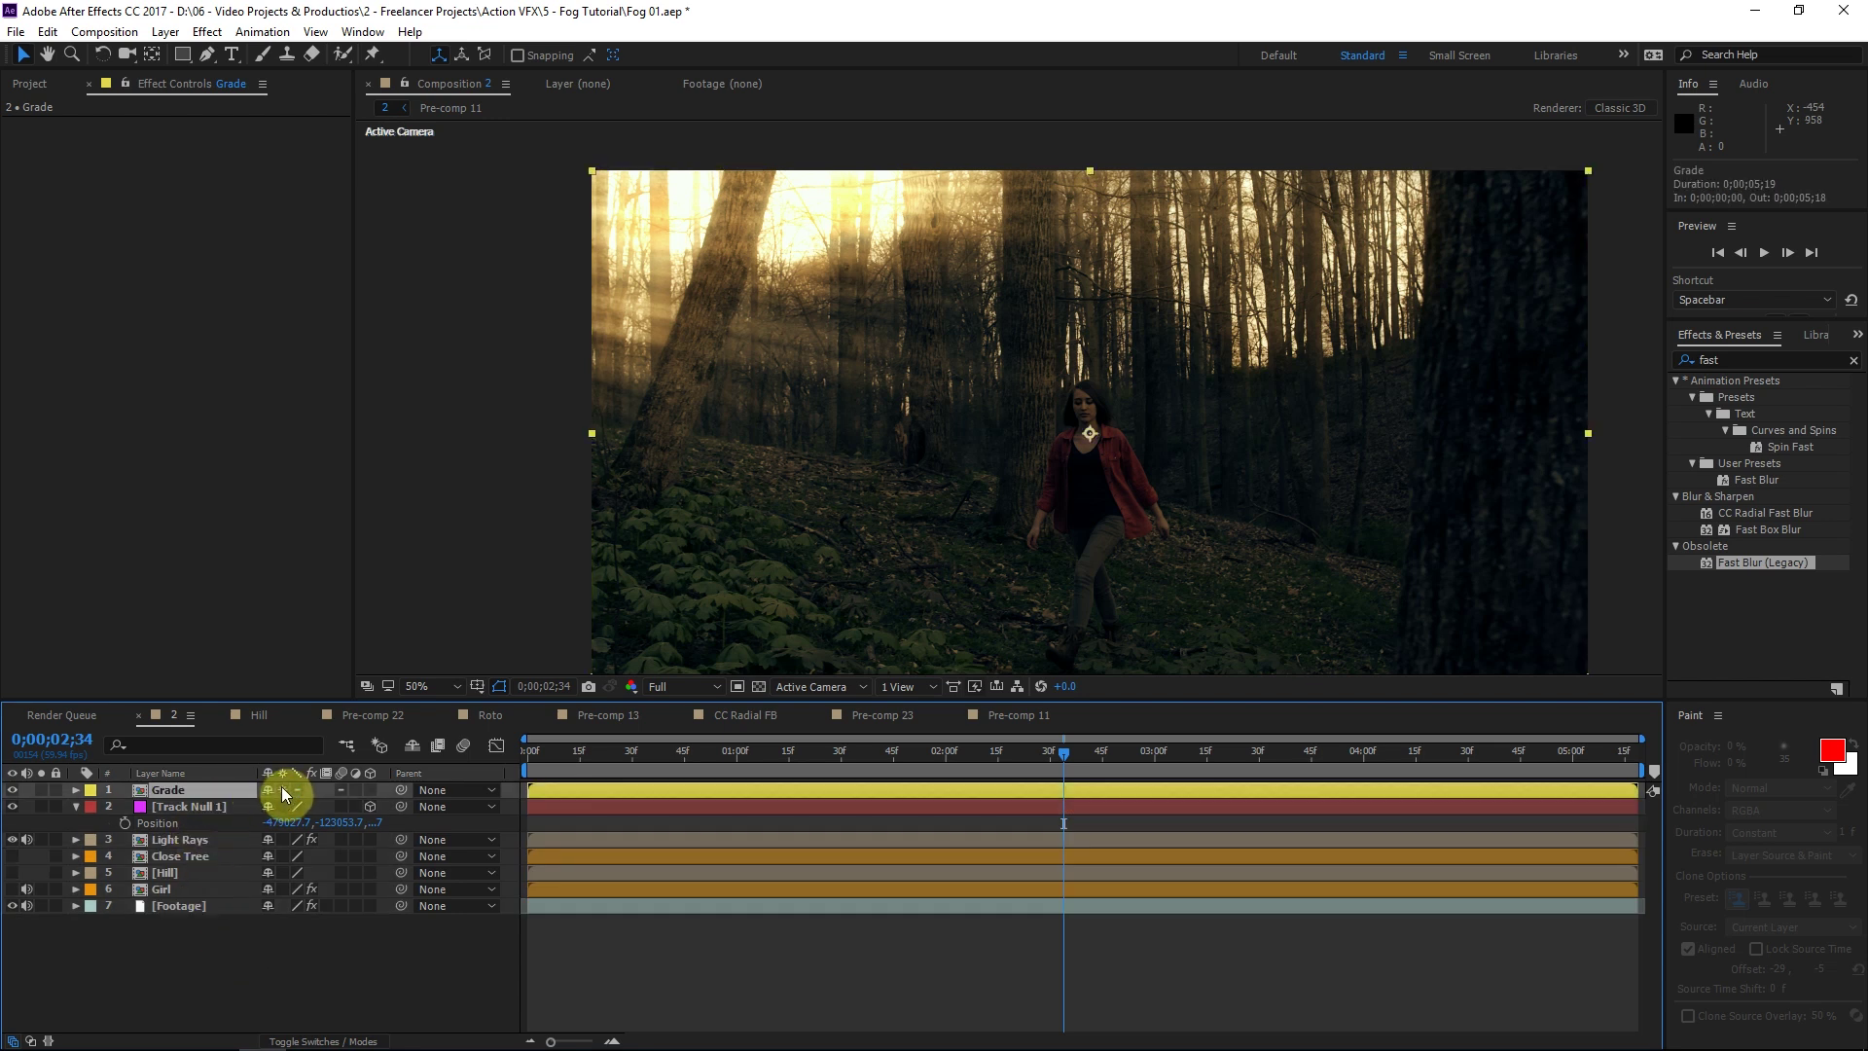
left_click(424, 926)
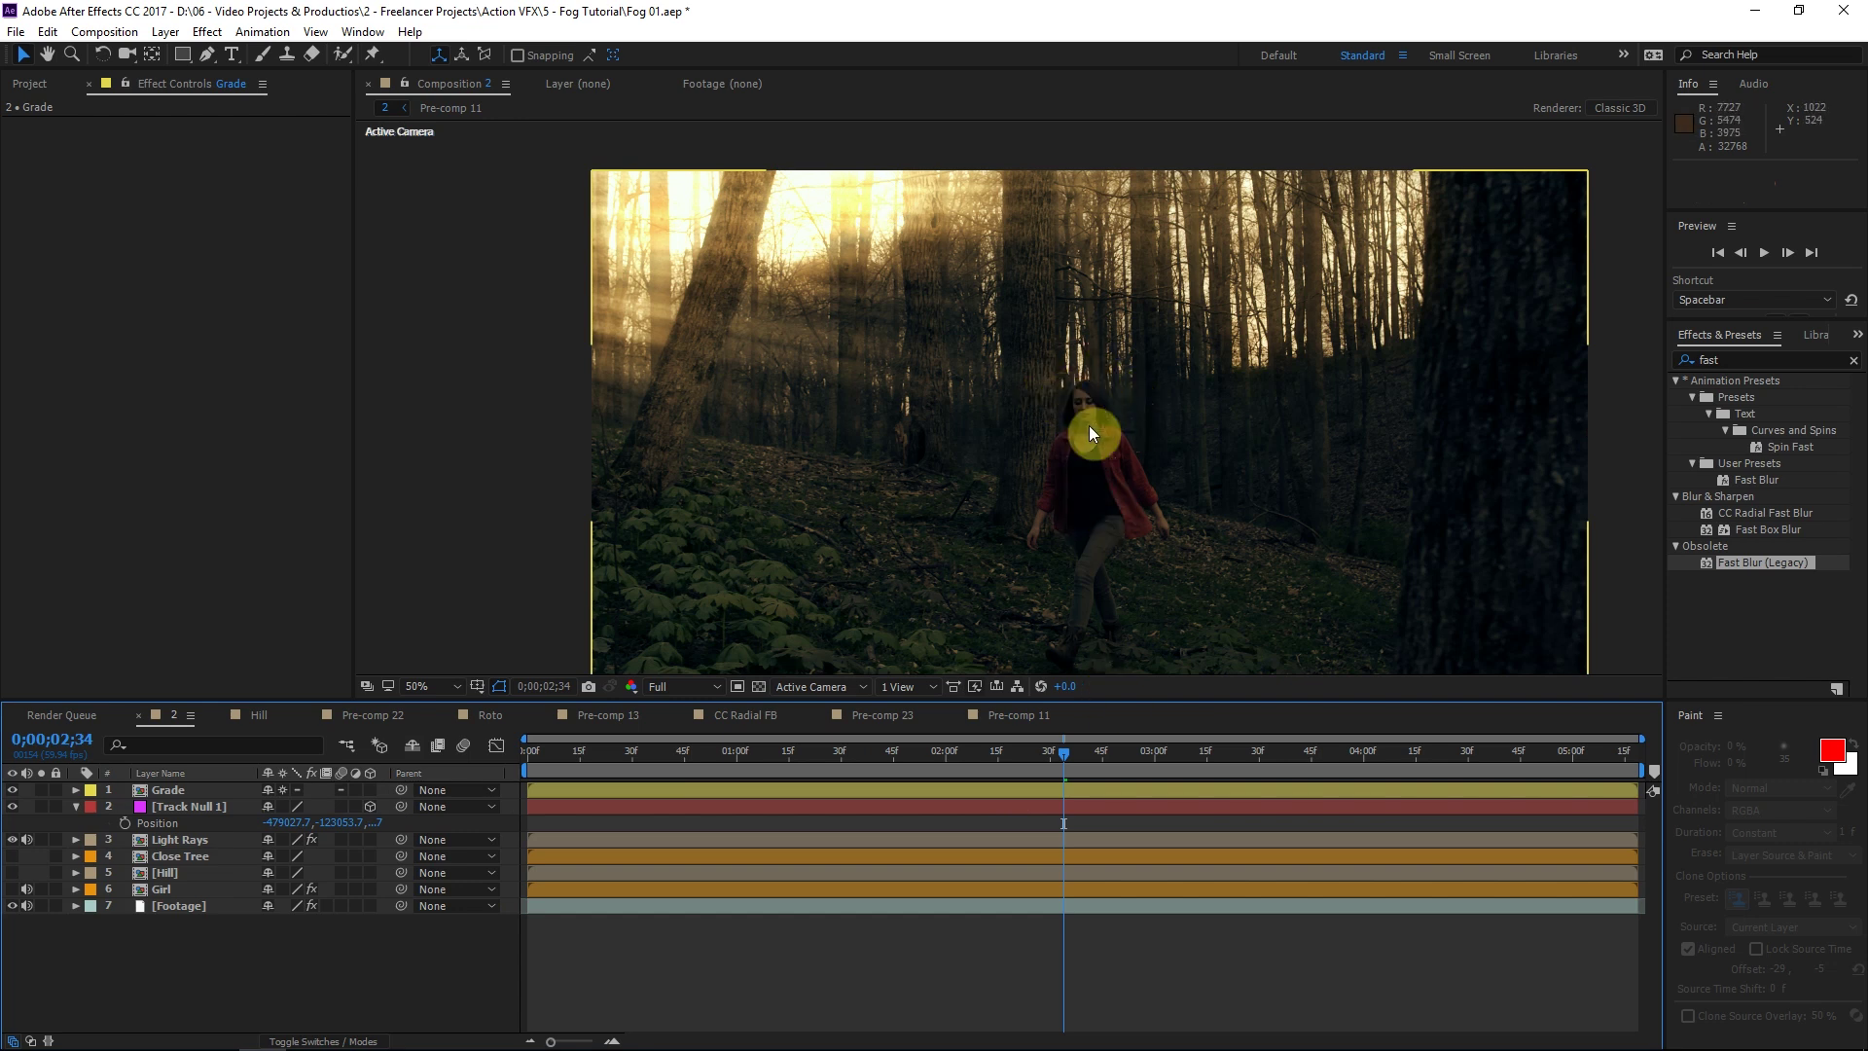
left_click(538, 728)
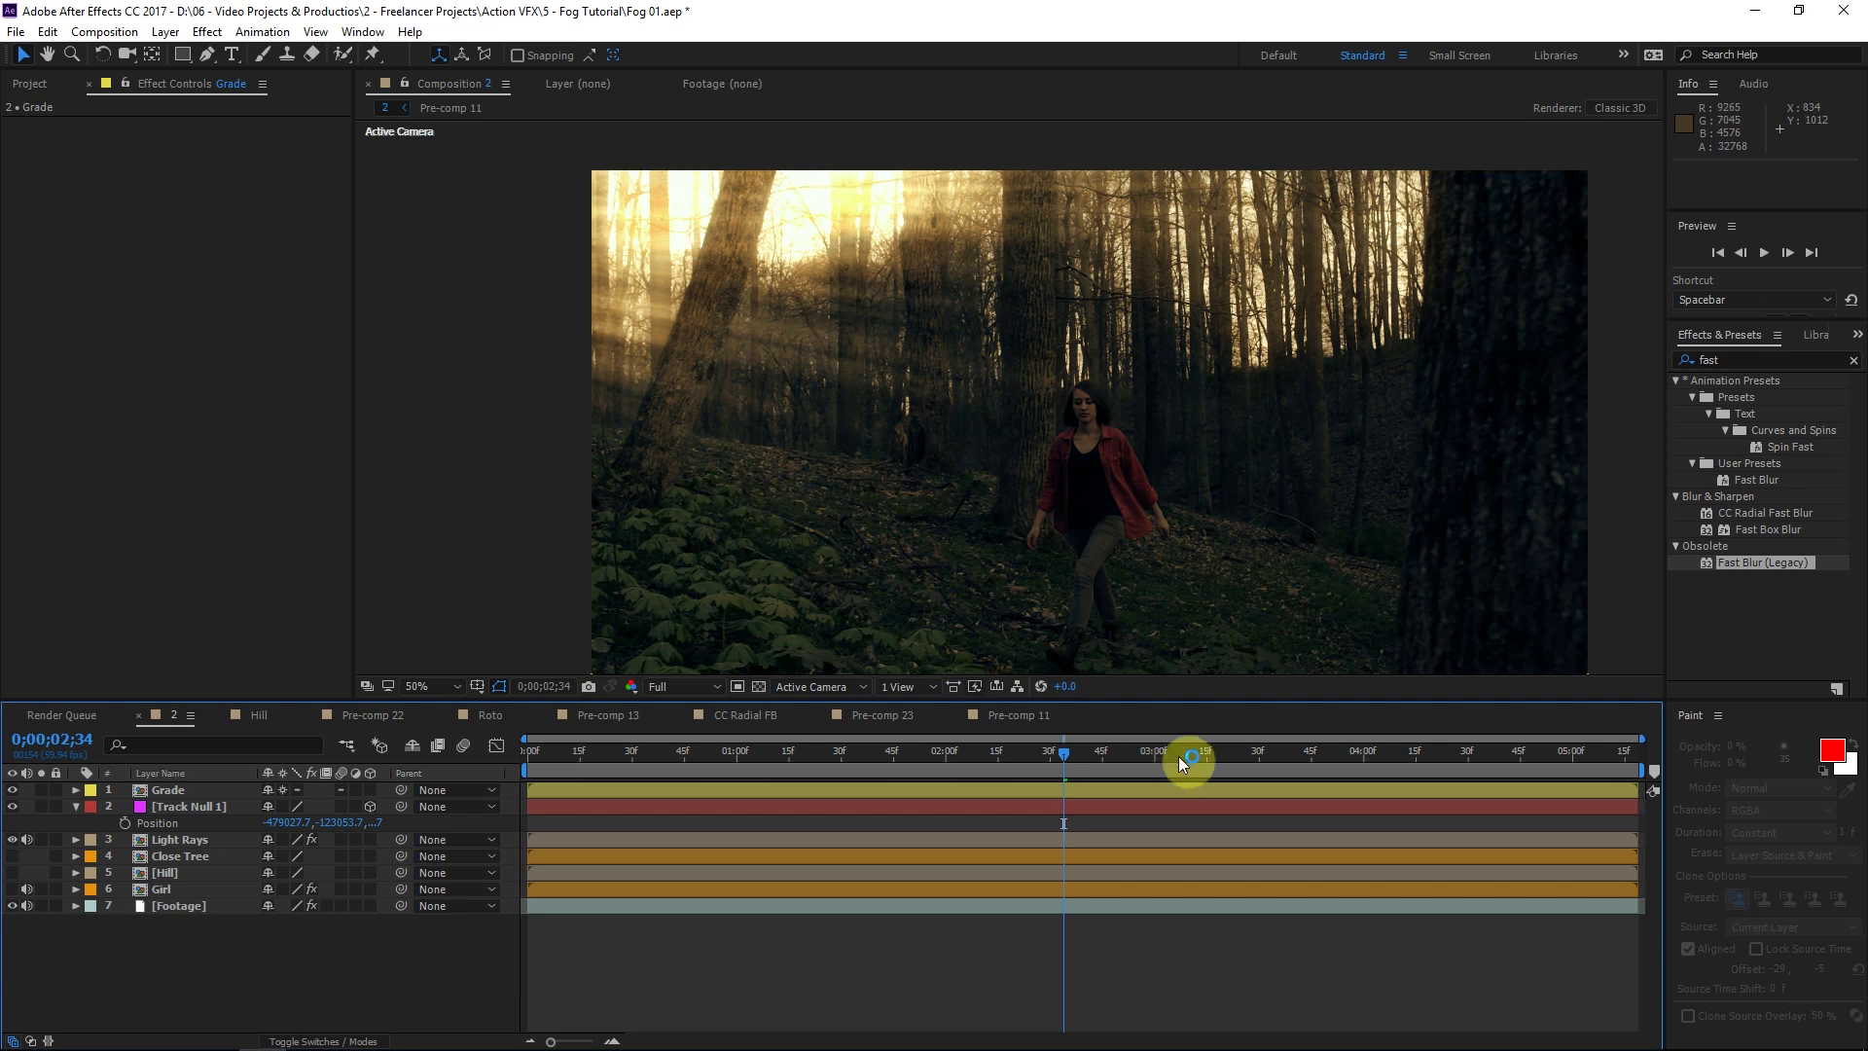
left_click(1342, 752)
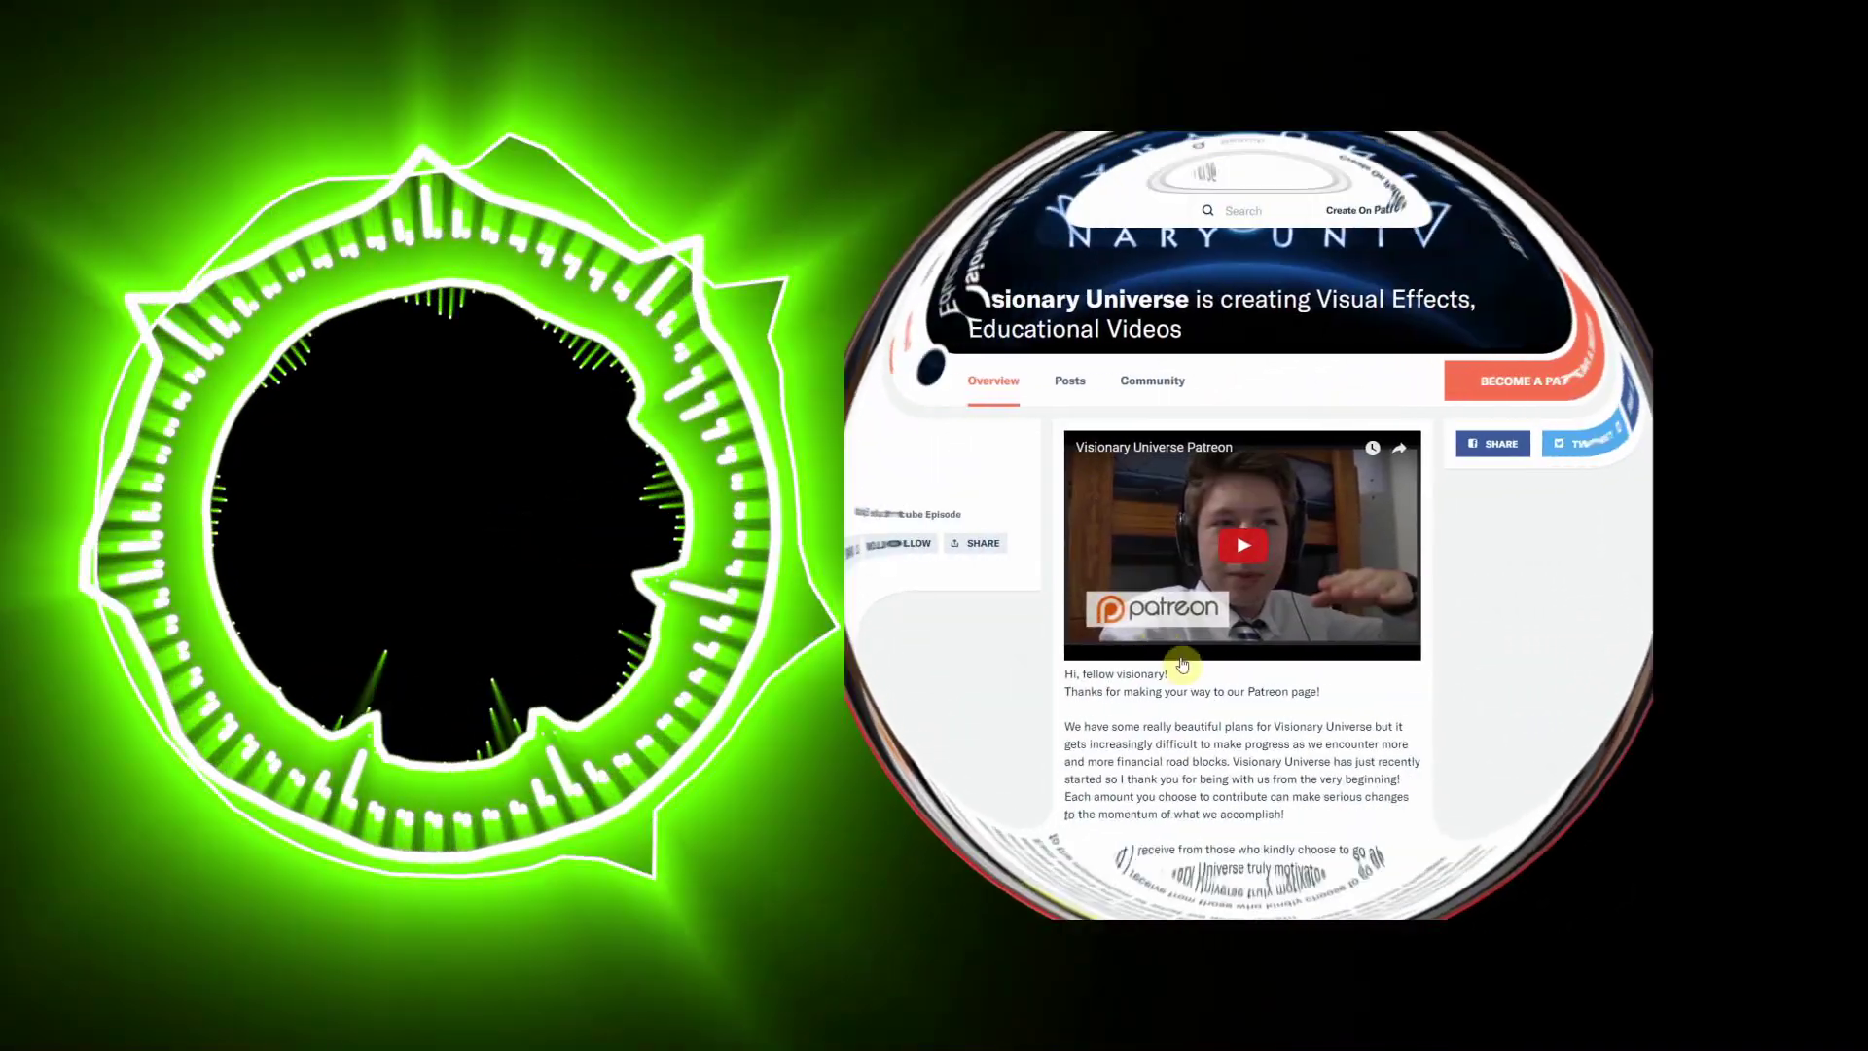
scroll(1099, 511, "up", 3)
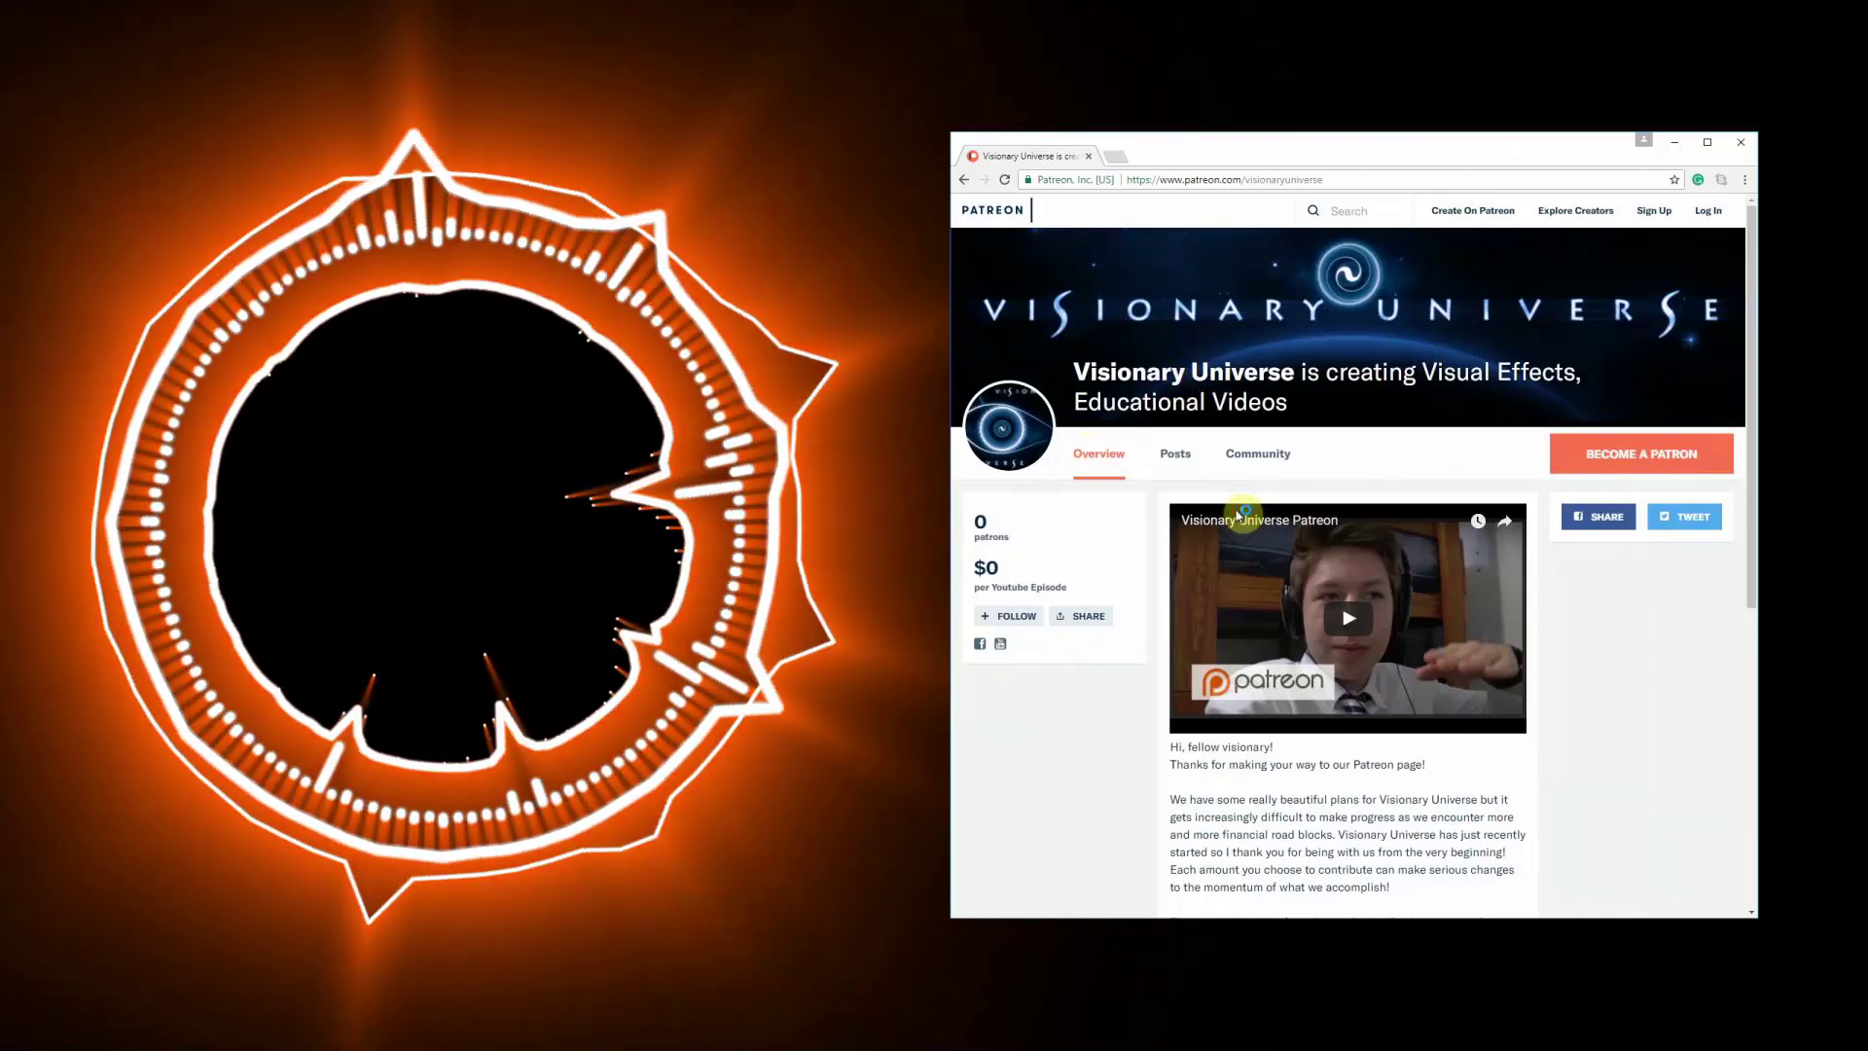
scroll(1340, 583, "down", 2)
scroll(1341, 588, "down", 1)
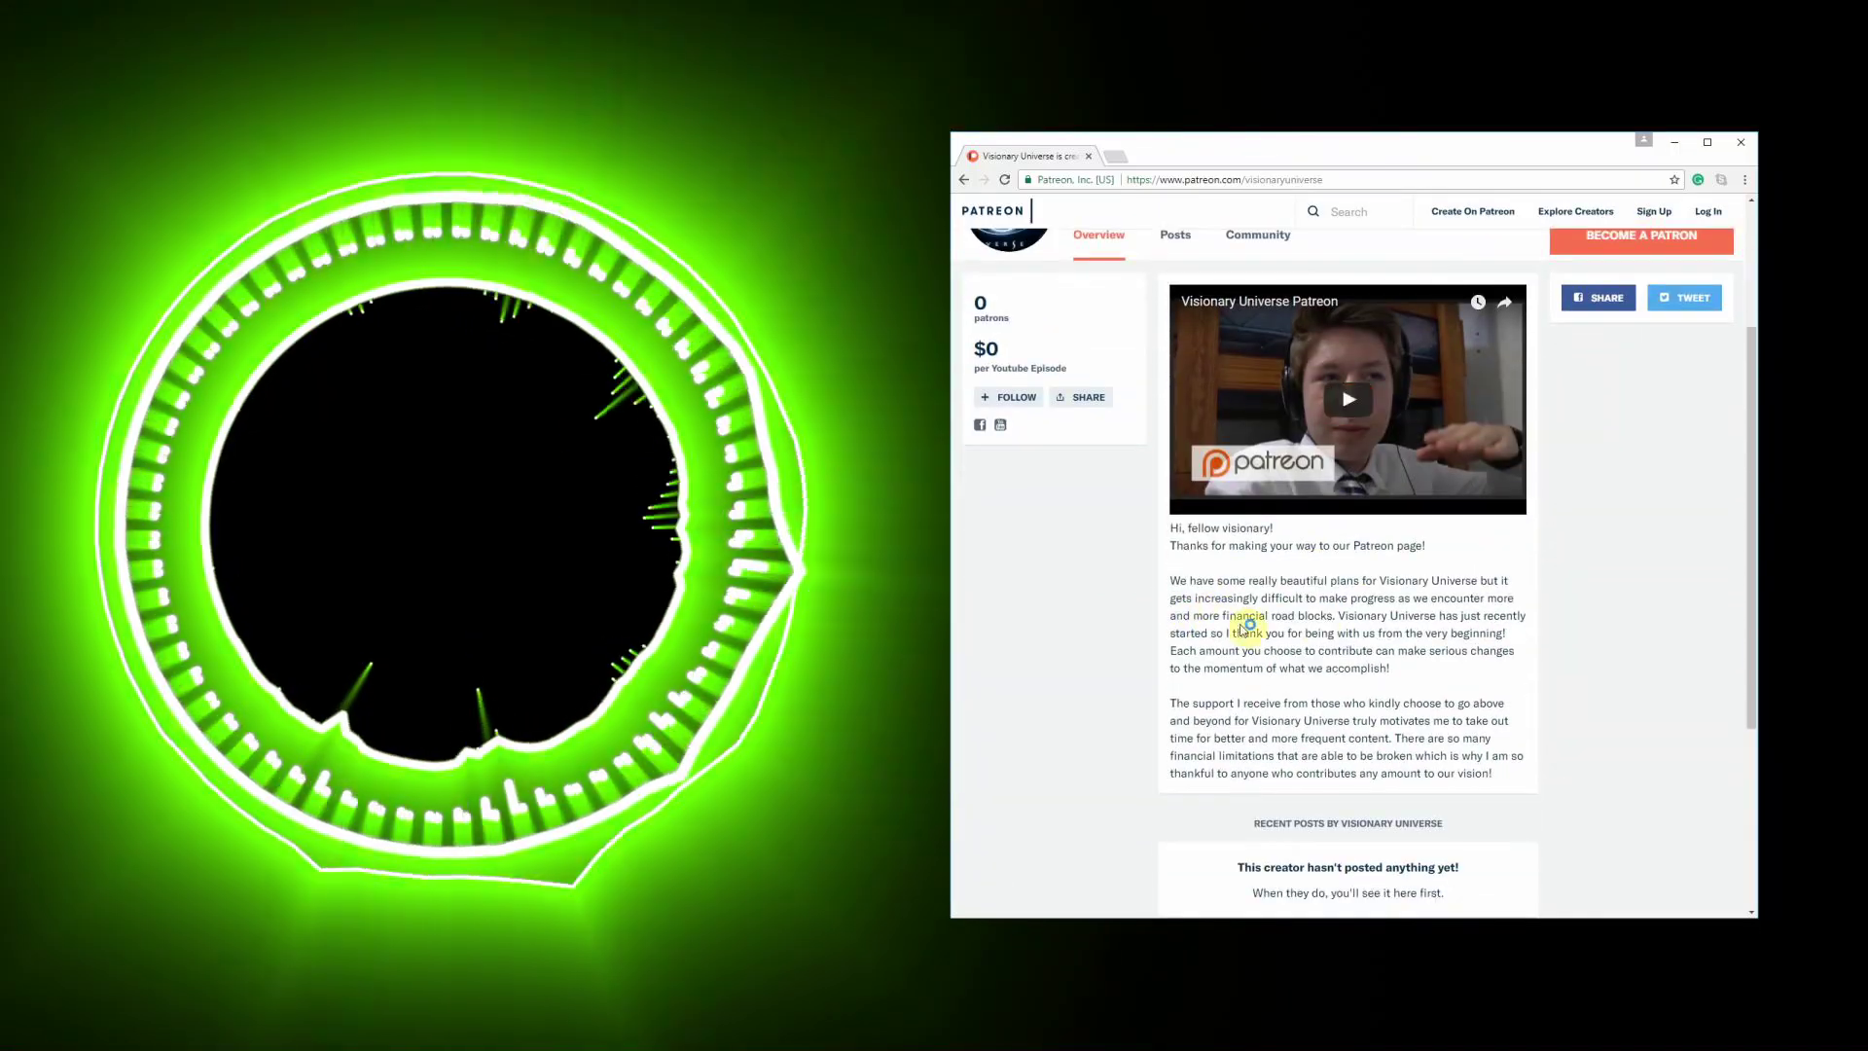
scroll(1338, 564, "up", 1)
scroll(1338, 564, "up", 2)
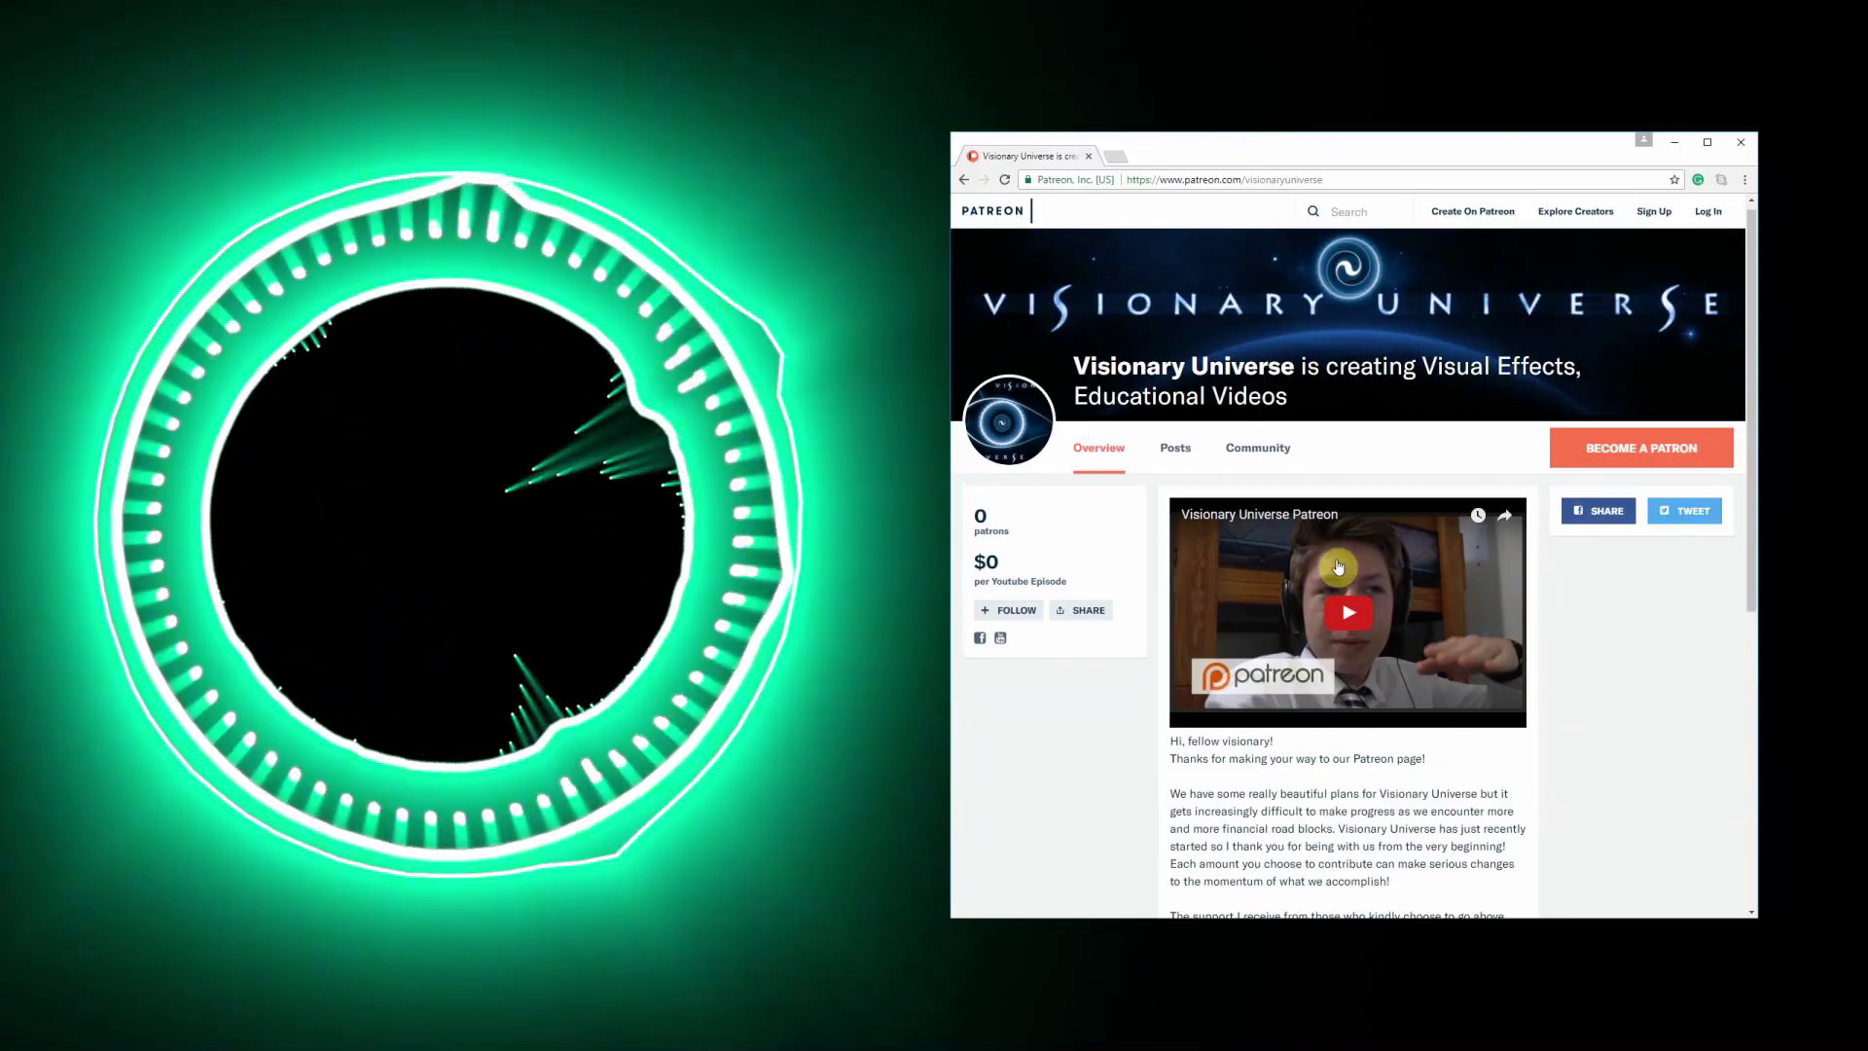